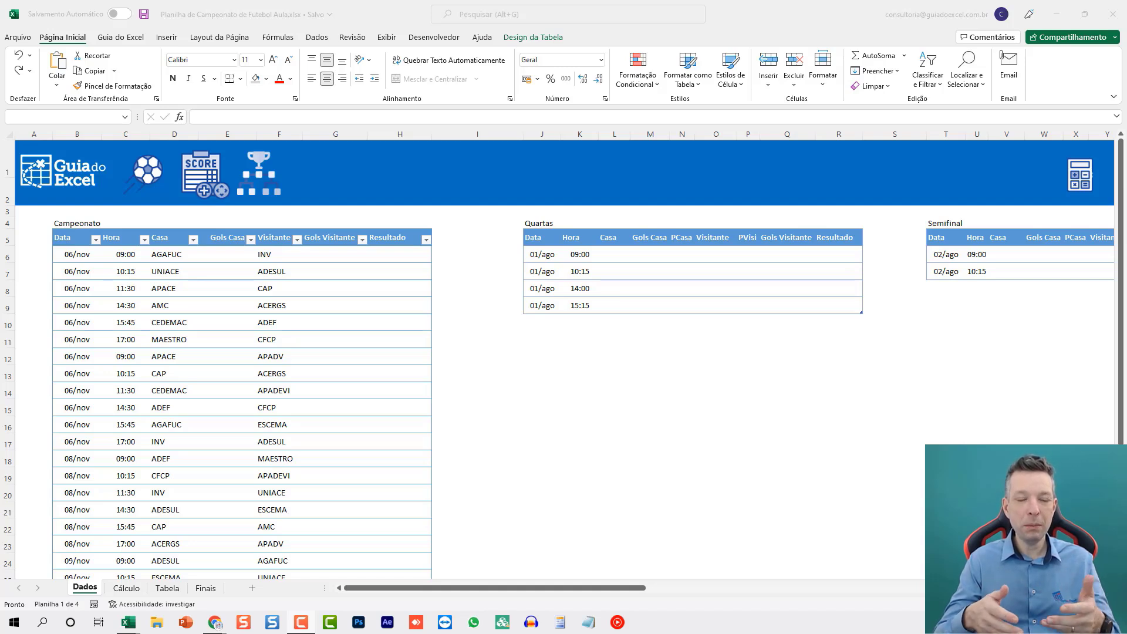
- Enter 1 home goal and 0 away goals for the first match, AGAFUC against INV, in the Campeonato table
click(211, 256)
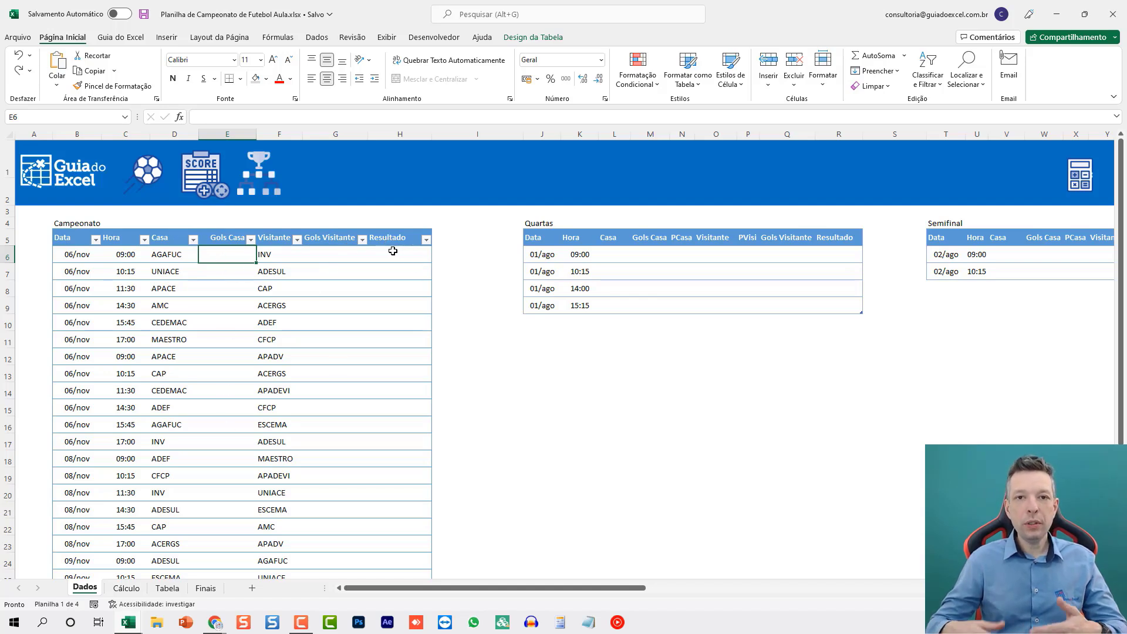
text(1)
key(Right)
key(Right)
text(0)
key(Return)
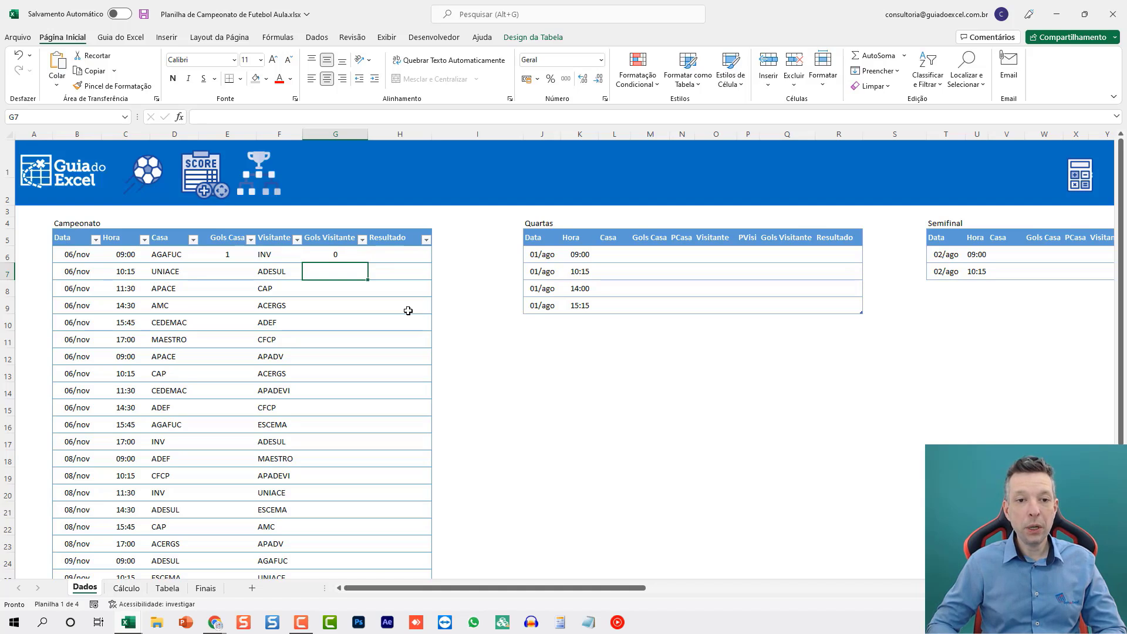
key(Up)
key(Right)
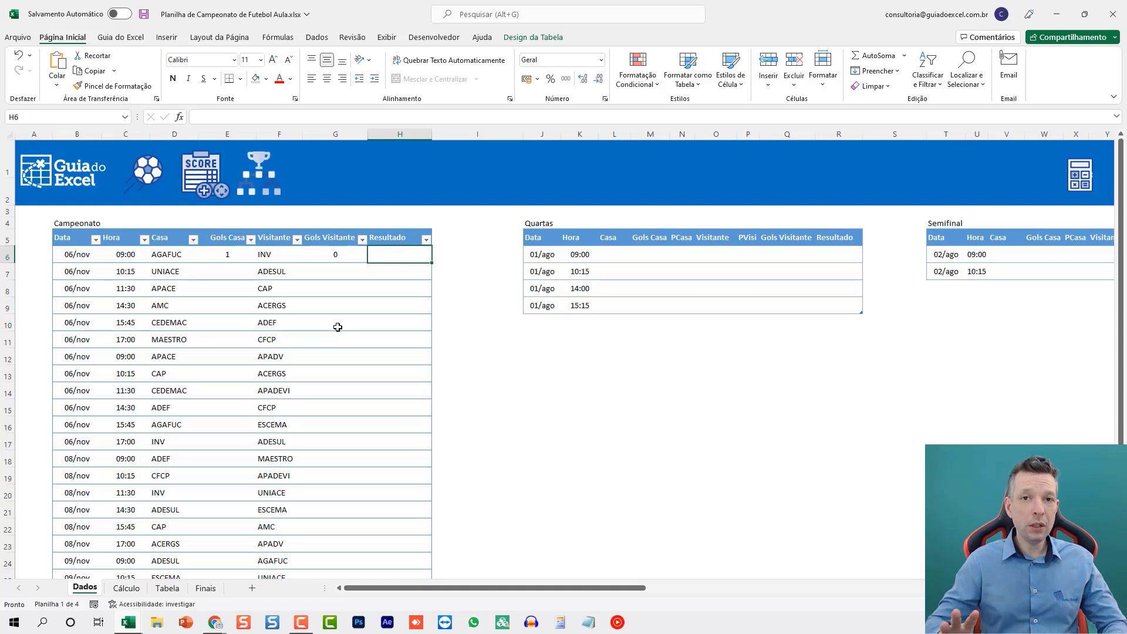
click(219, 263)
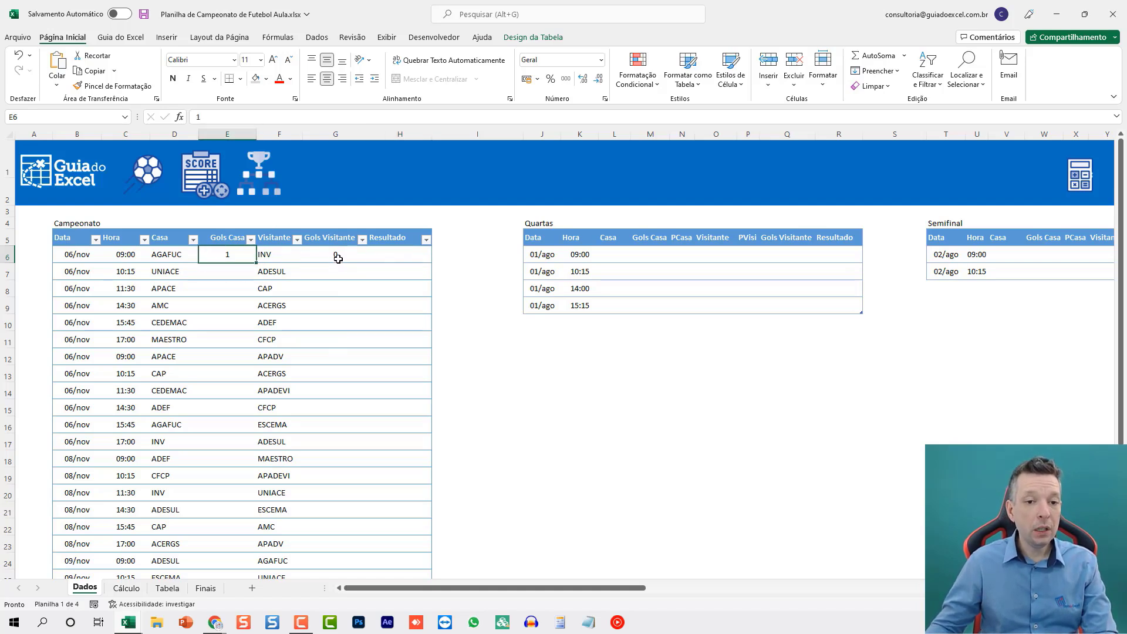
click(383, 254)
click(324, 252)
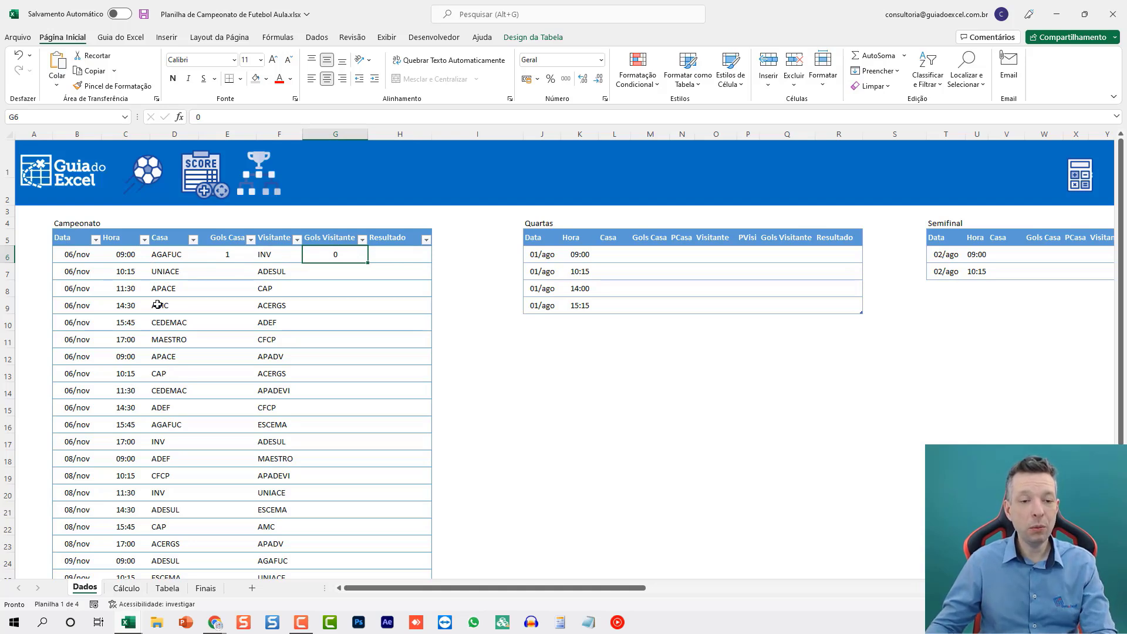
drag(90, 259, 401, 442)
click(387, 355)
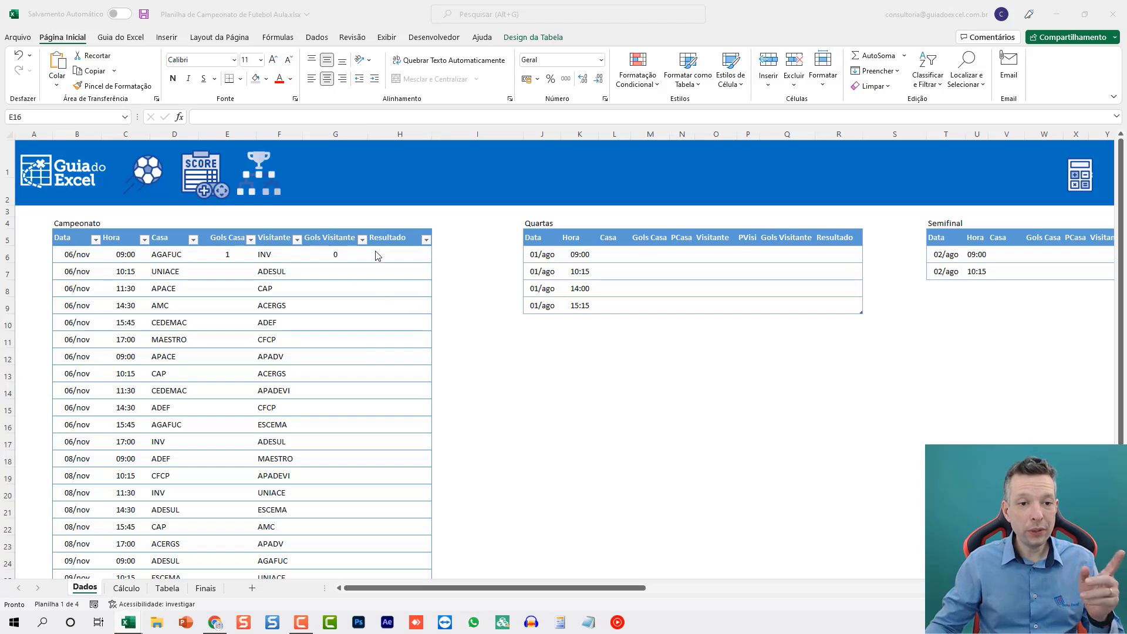
click(394, 257)
click(393, 257)
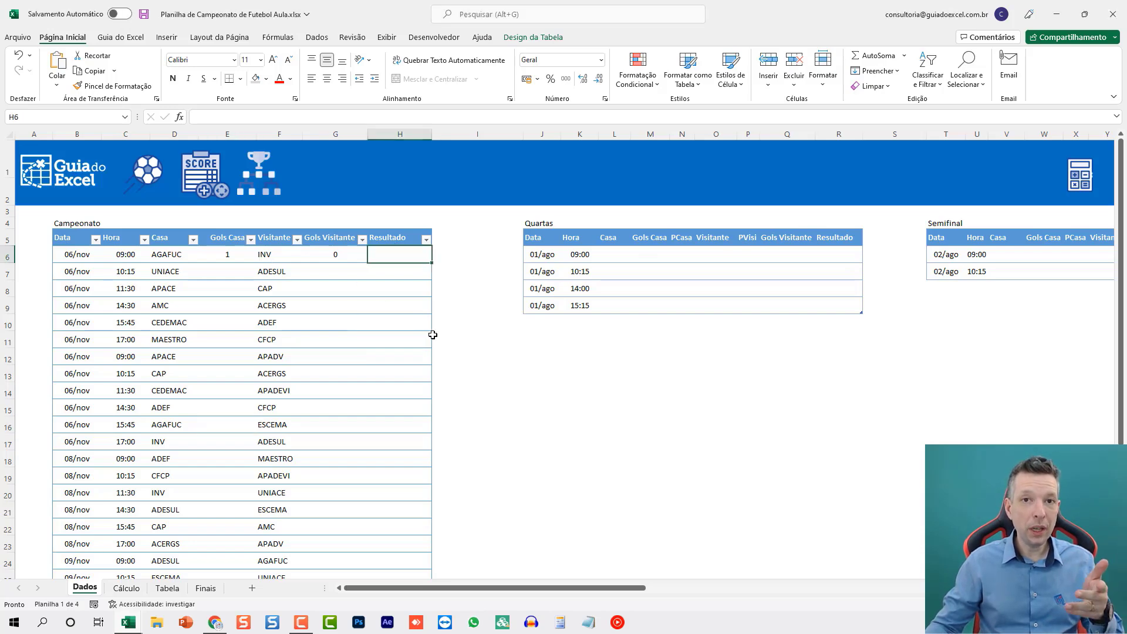
scroll(452, 339, up, 2)
scroll(453, 339, up, 2)
key(ctrl+Home)
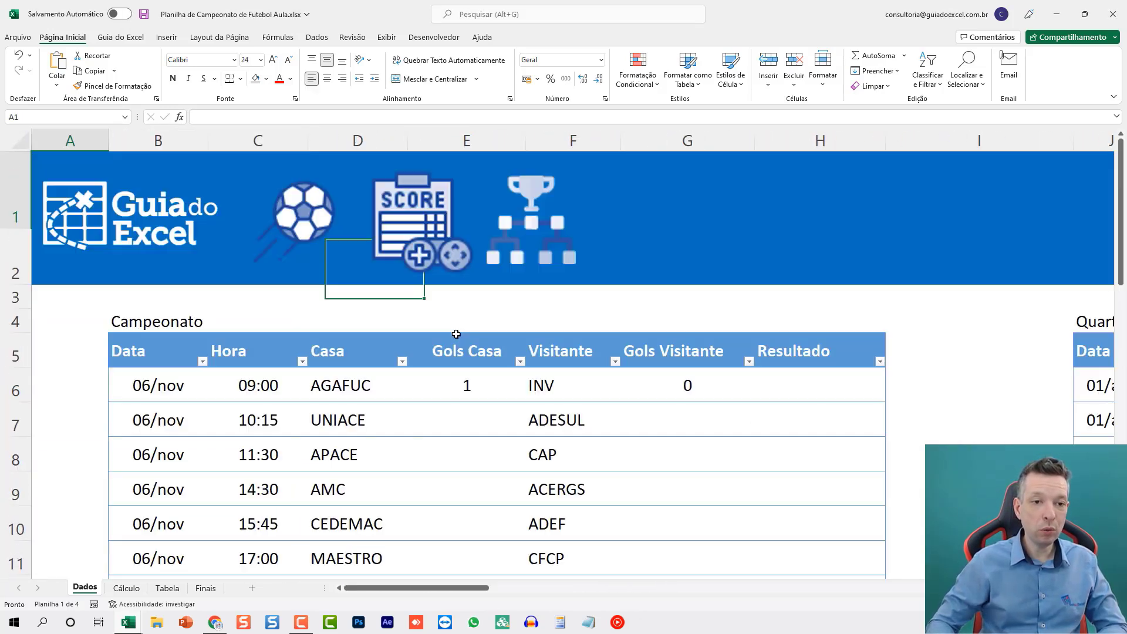
click(778, 393)
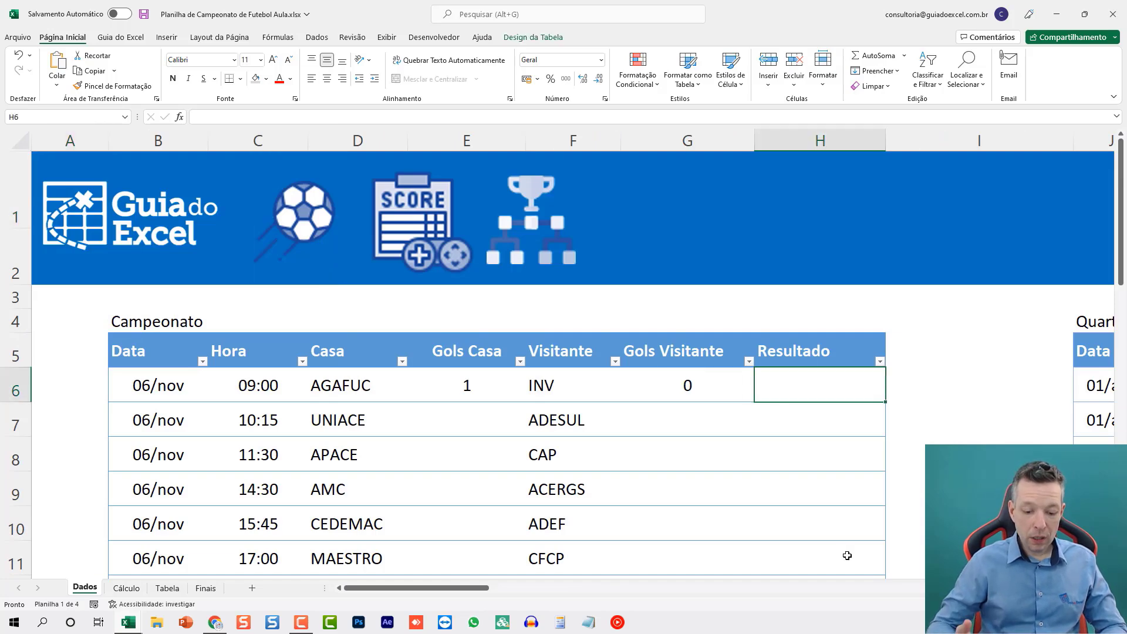
scroll(847, 555, down, 2)
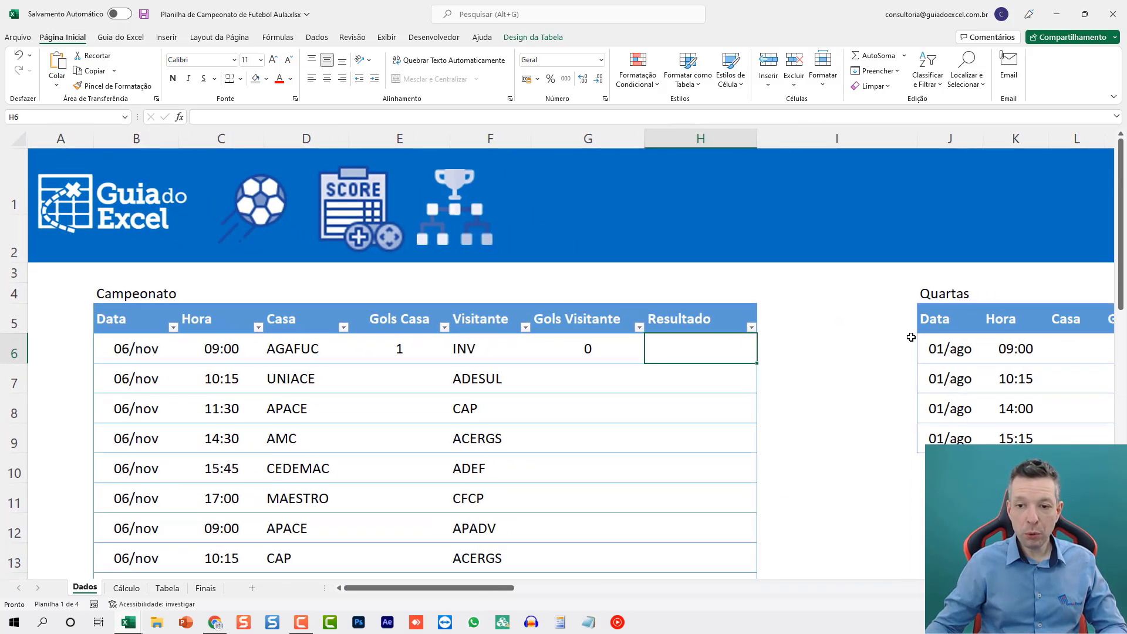
scroll(925, 438, down, 1)
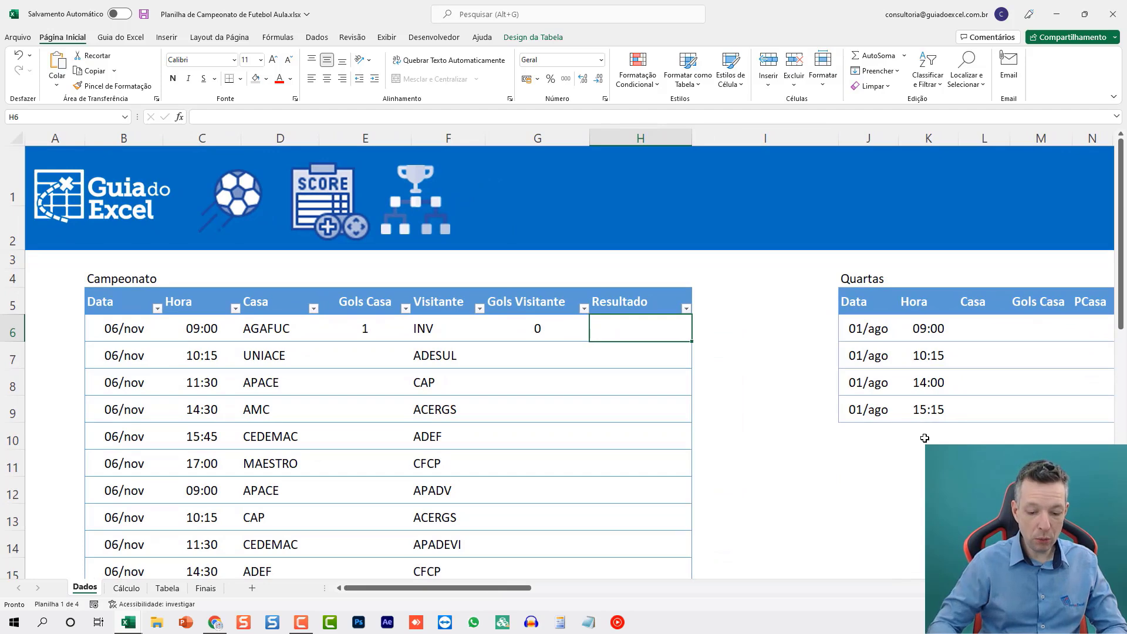
key(Right)
key(Right)
key(Right)
key(Right)
key(Right)
key(Right)
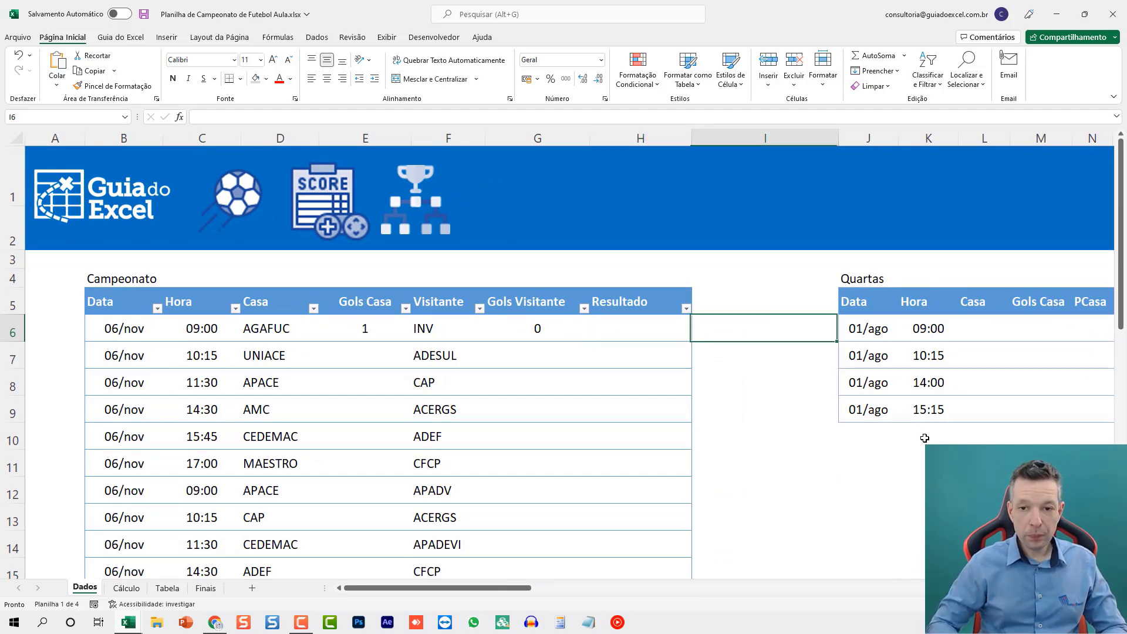
key(Right)
- Begin an SE formula in the first Resultado cell that returns Casa when Gols Casa is greater than Gols Visitante
key(Left)
key(Left)
key(Left)
key(Left)
key(Left)
key(Left)
key(Left)
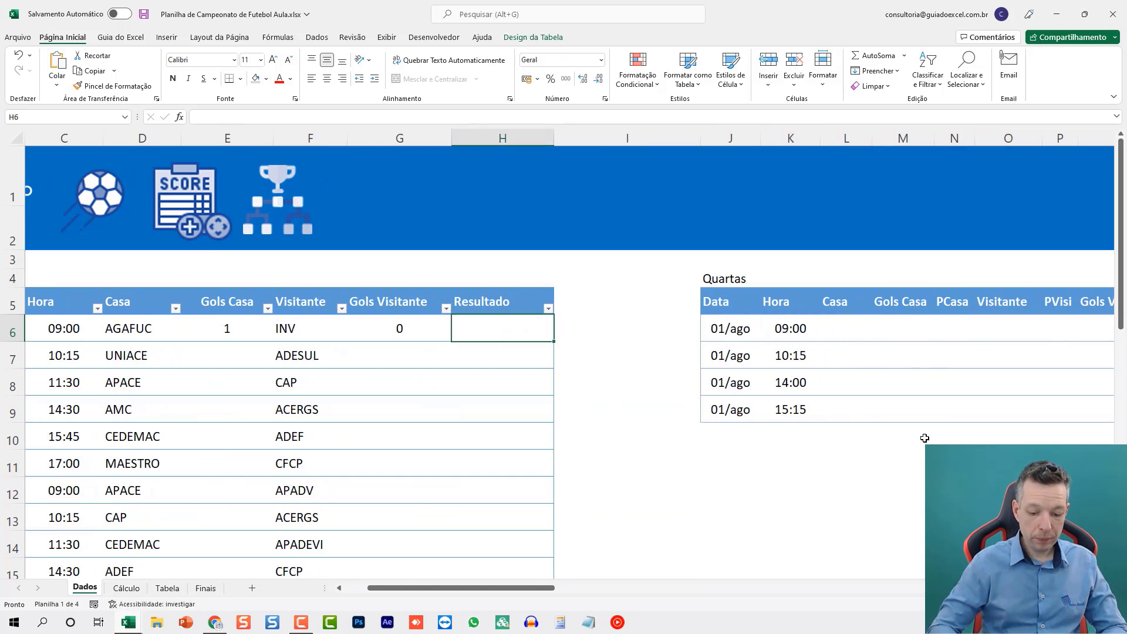
text(=se()
key(BackSpace)
key(BackSpace)
key(BackSpace)
text(SE()
key(Left)
key(Left)
key(Left)
text(>)
click(424, 329)
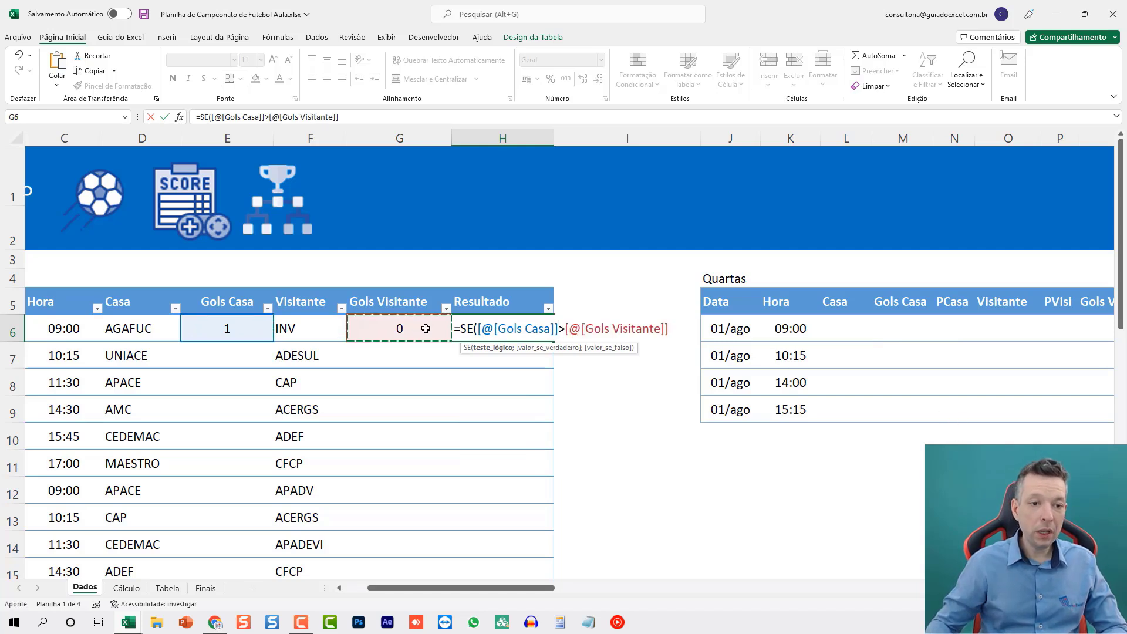
text(;)
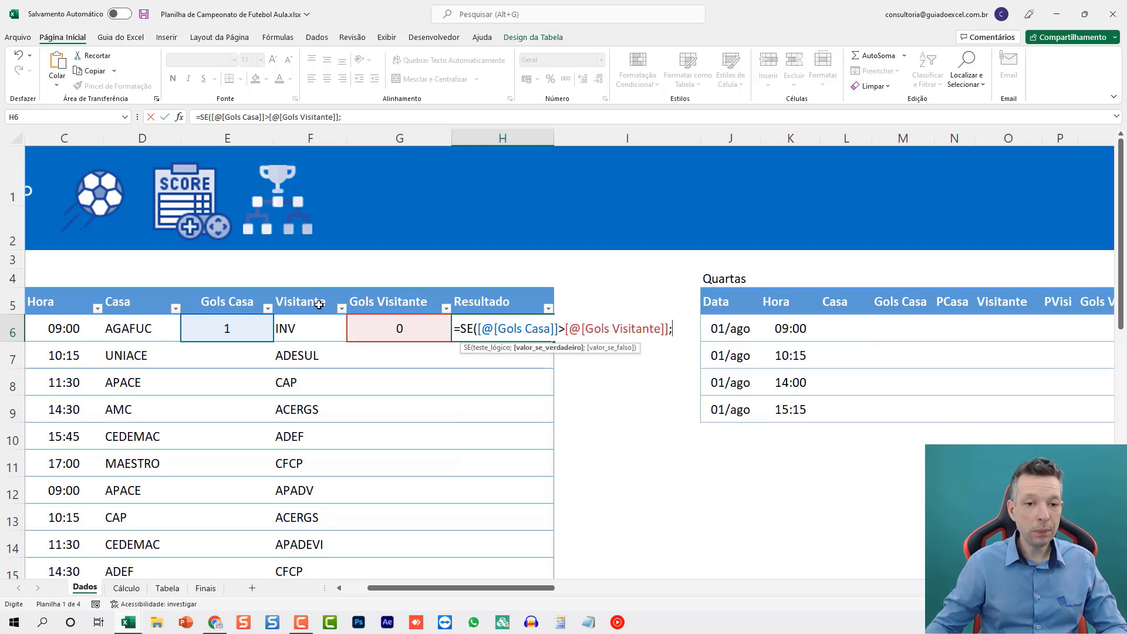
click(160, 332)
text(;)
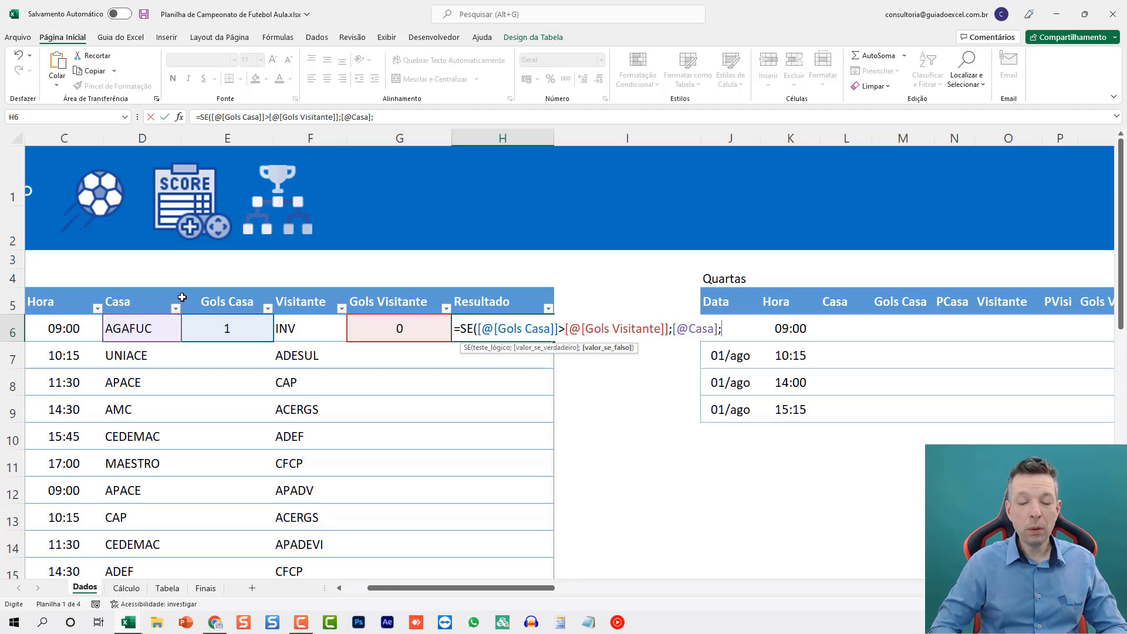
- Complete the Resultado formula with a nested SE returning Visitante when Gols Visitante exceeds Gols Casa, otherwise "Empate"
key(alt+Return)
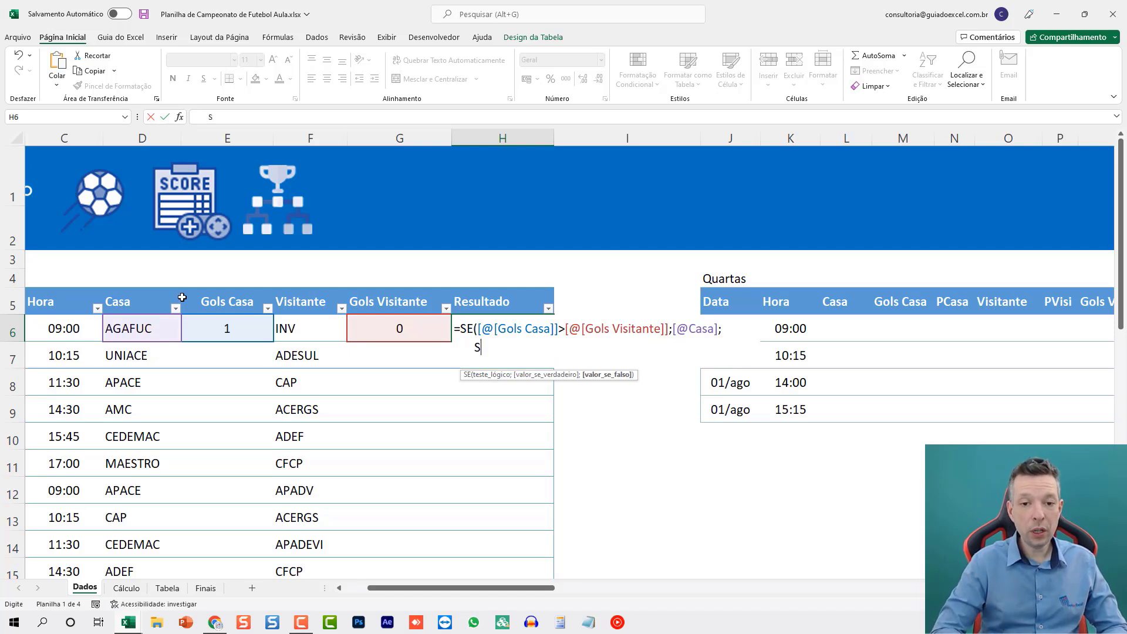
text(SE()
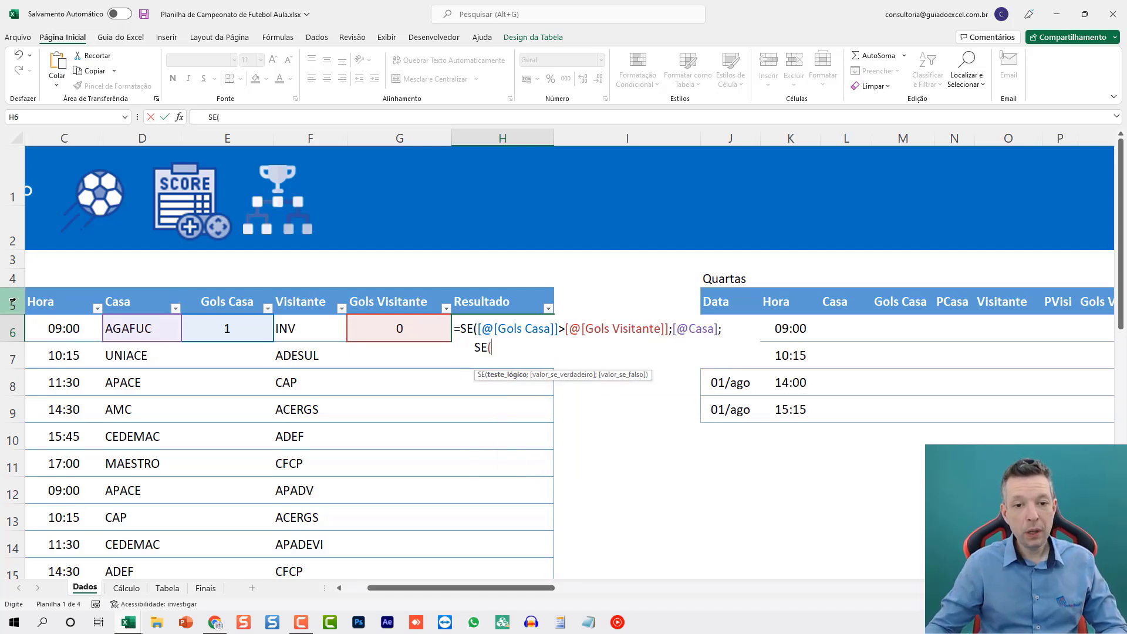
click(402, 330)
text(>[@[Gols Casa)
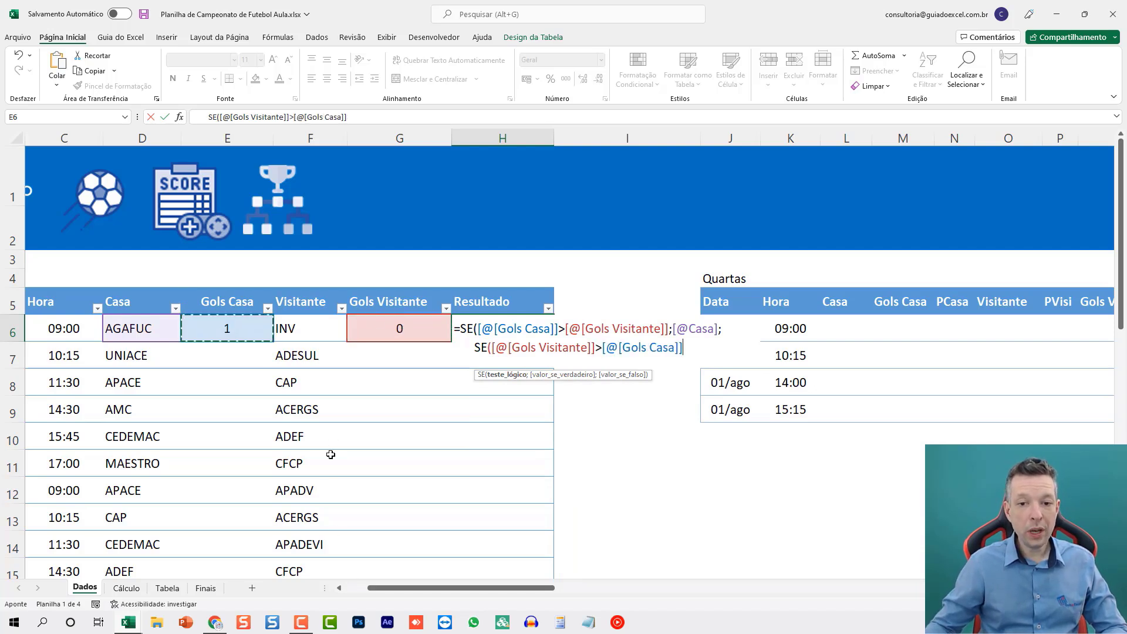
text(;)
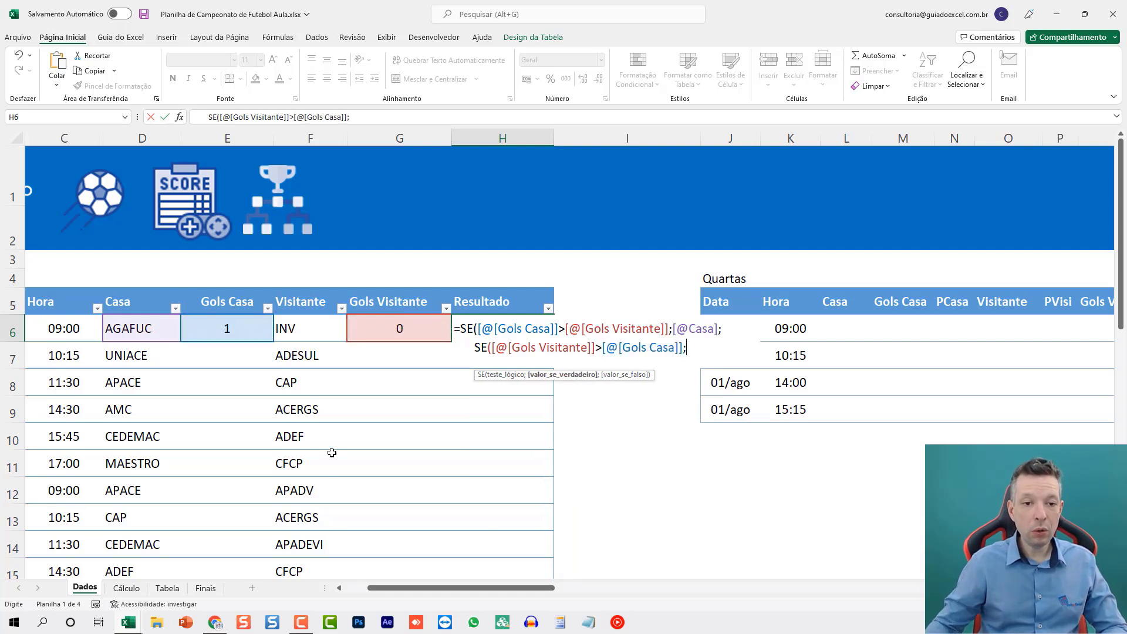
click(312, 321)
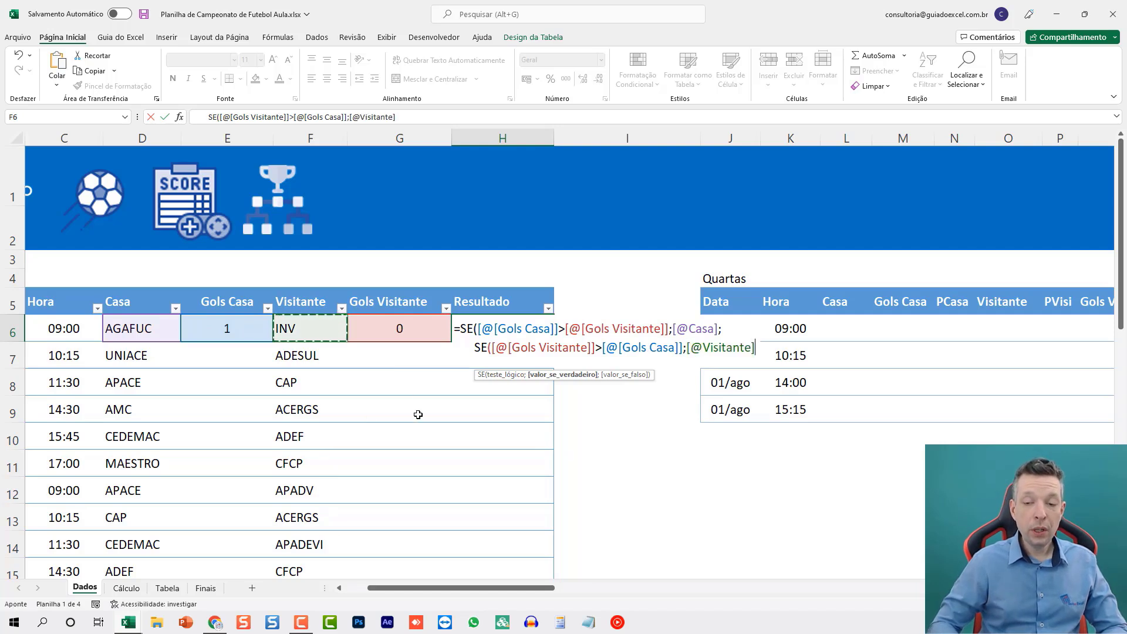
text(;)
key(alt+Return)
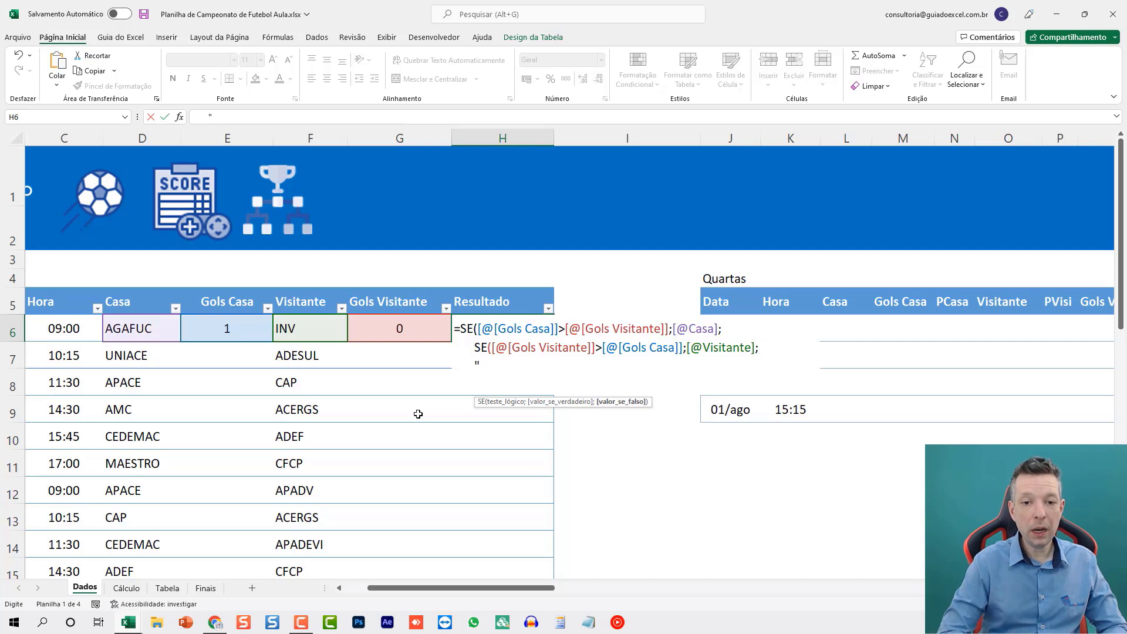
text("Em pate"))
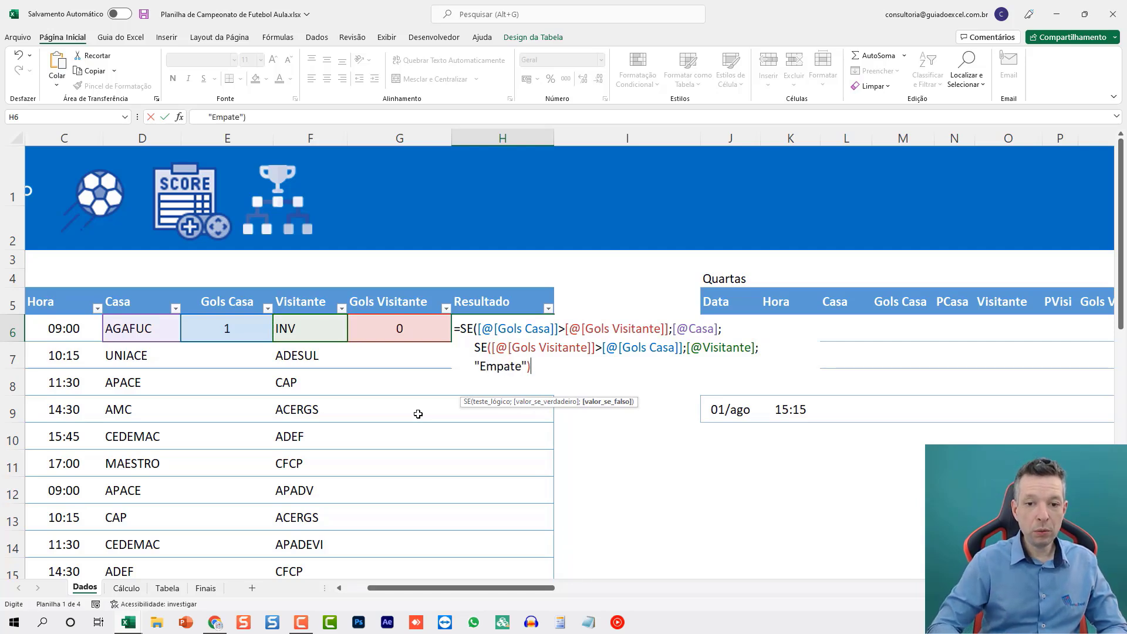
text())
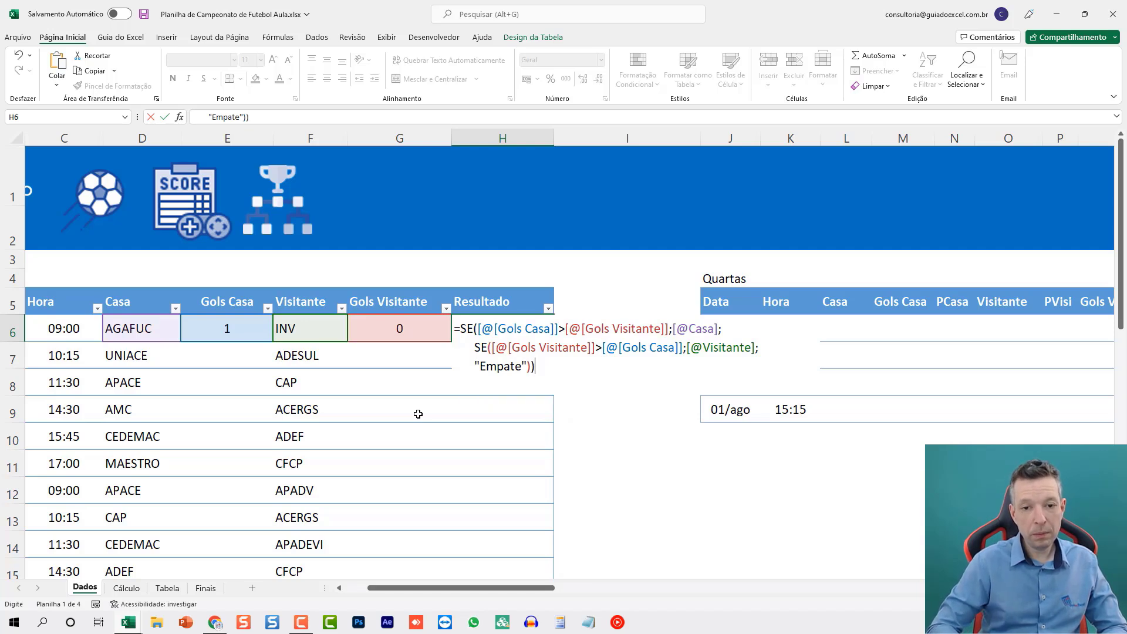
key(Return)
key(Up)
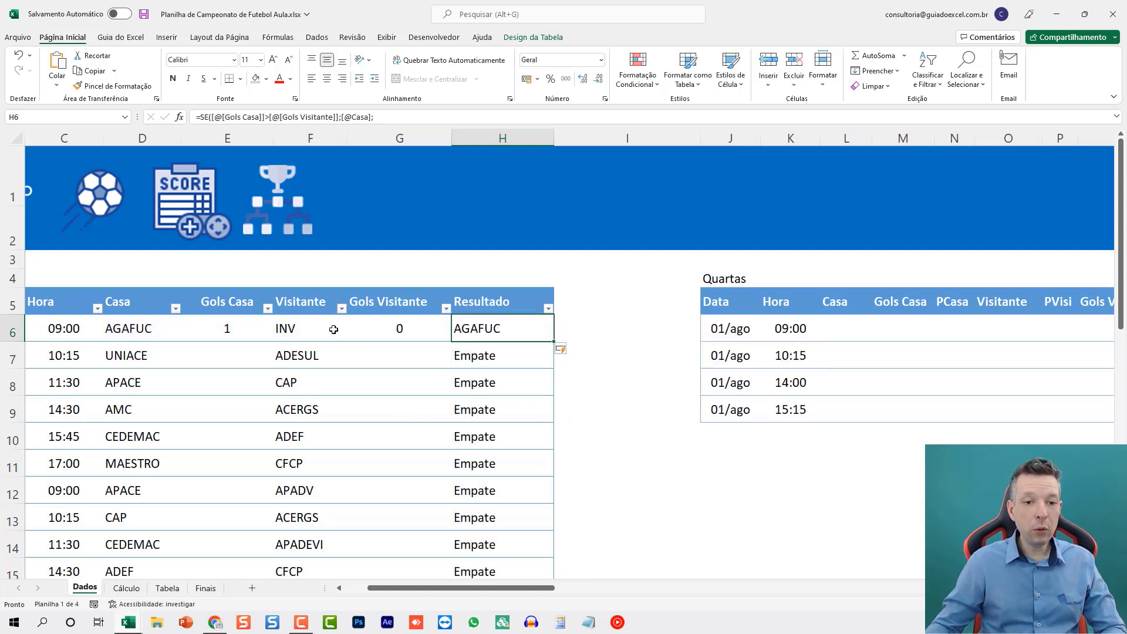
- Test the Resultado formula by setting the first match's away goals to 1 and then to 2
click(374, 327)
text(1)
key(Return)
key(Up)
text(2)
key(Return)
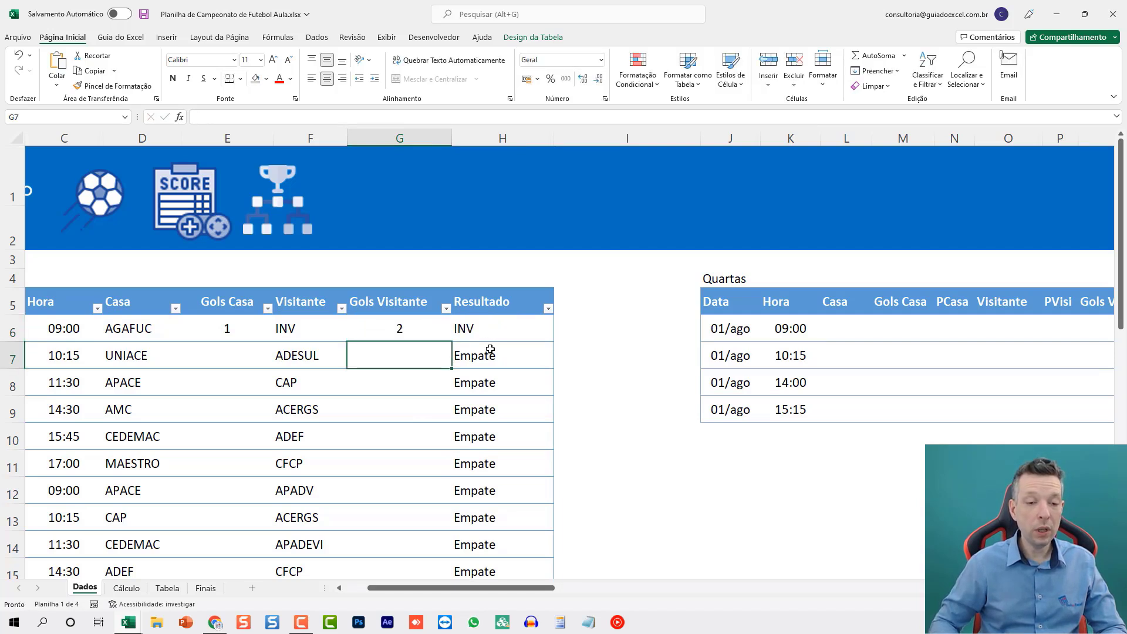
key(Left)
key(Left)
key(Up)
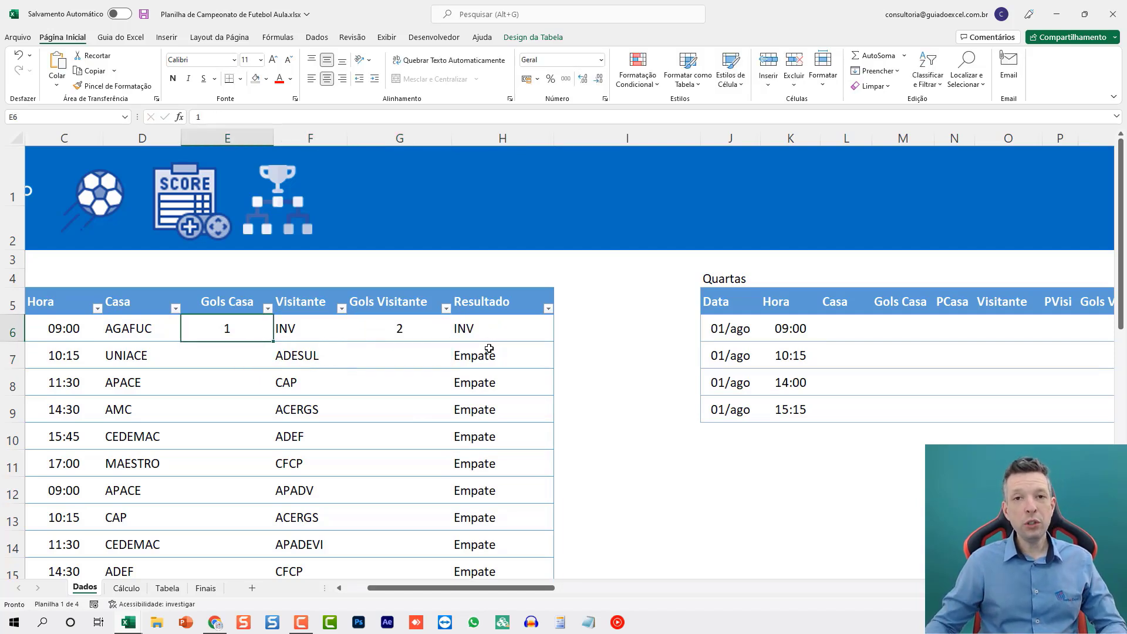
scroll(488, 349, down, 2)
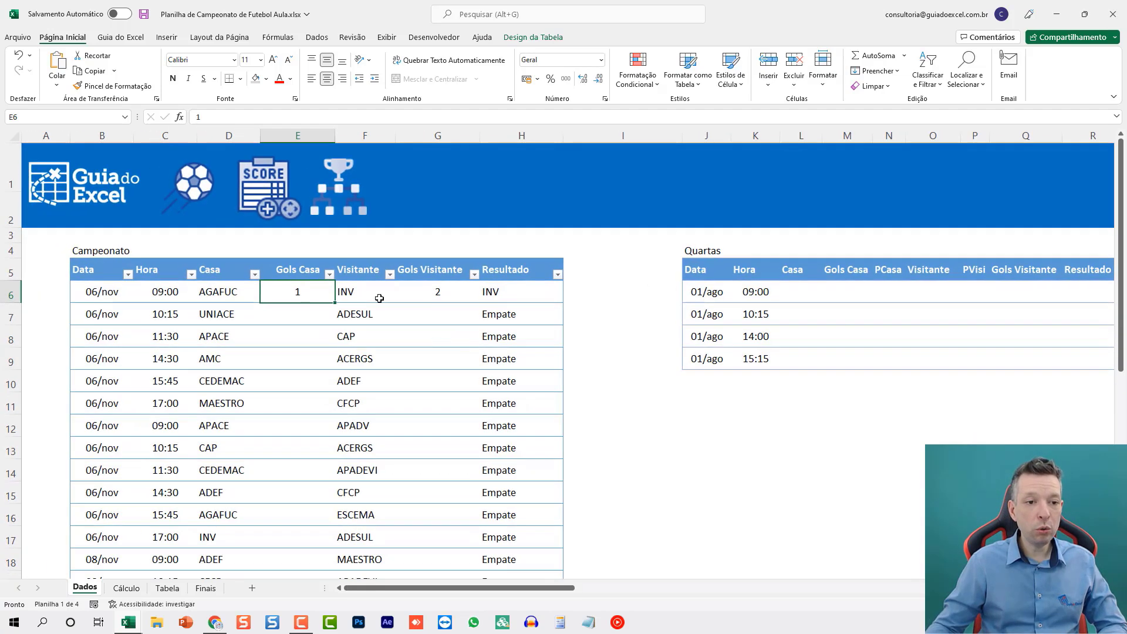
- Try to rename the Campeonato match table as tCampeonato
click(411, 317)
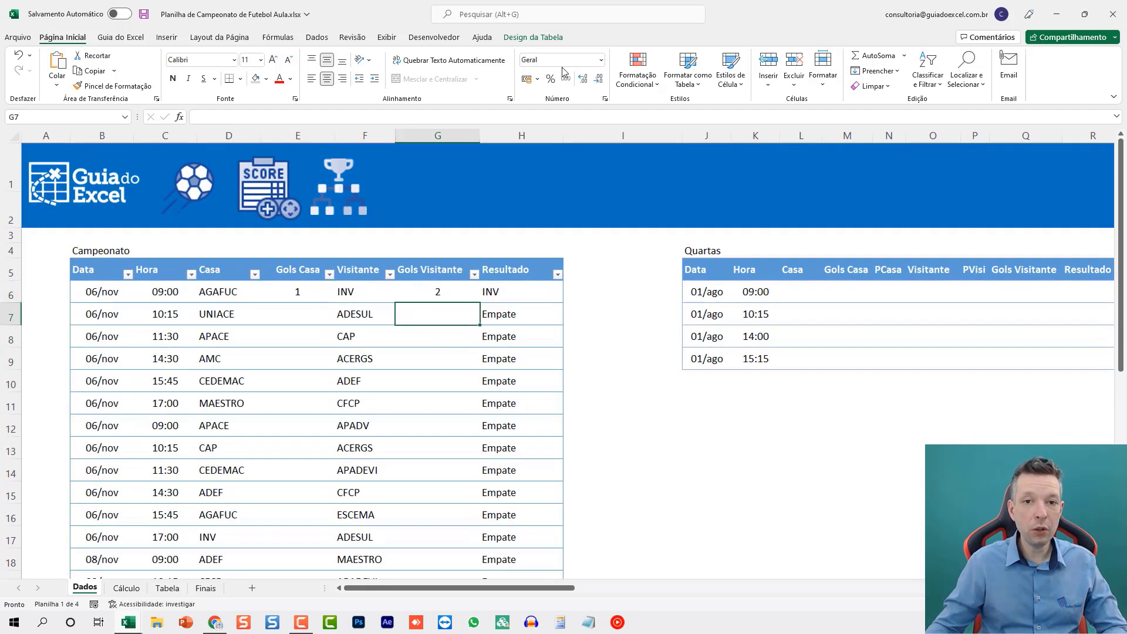
click(533, 37)
click(62, 68)
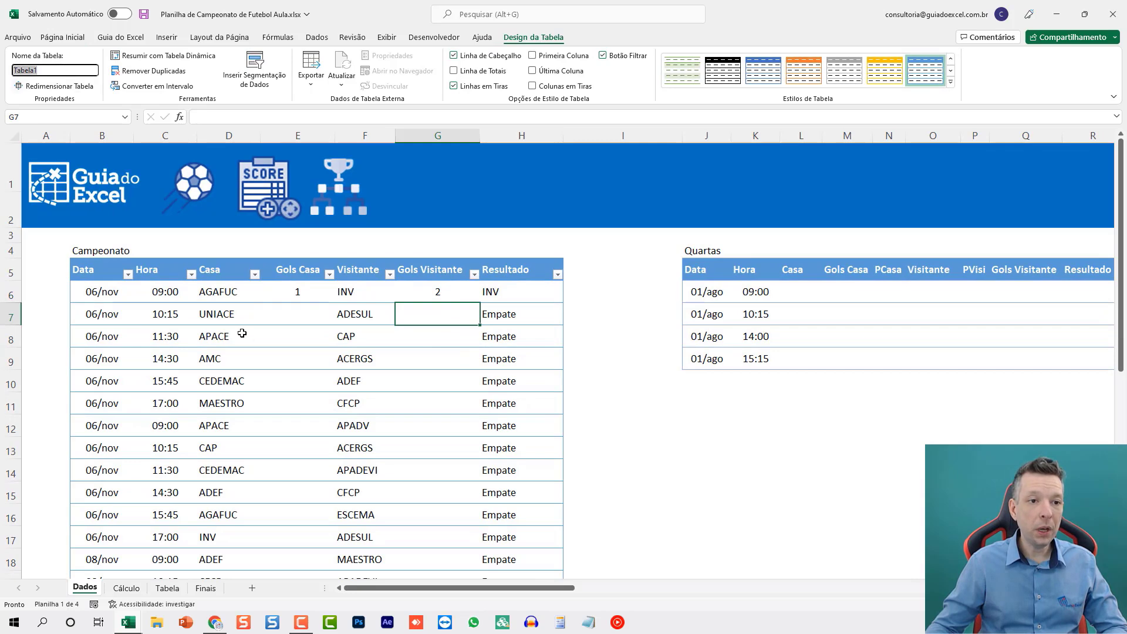
text(tCampeonato)
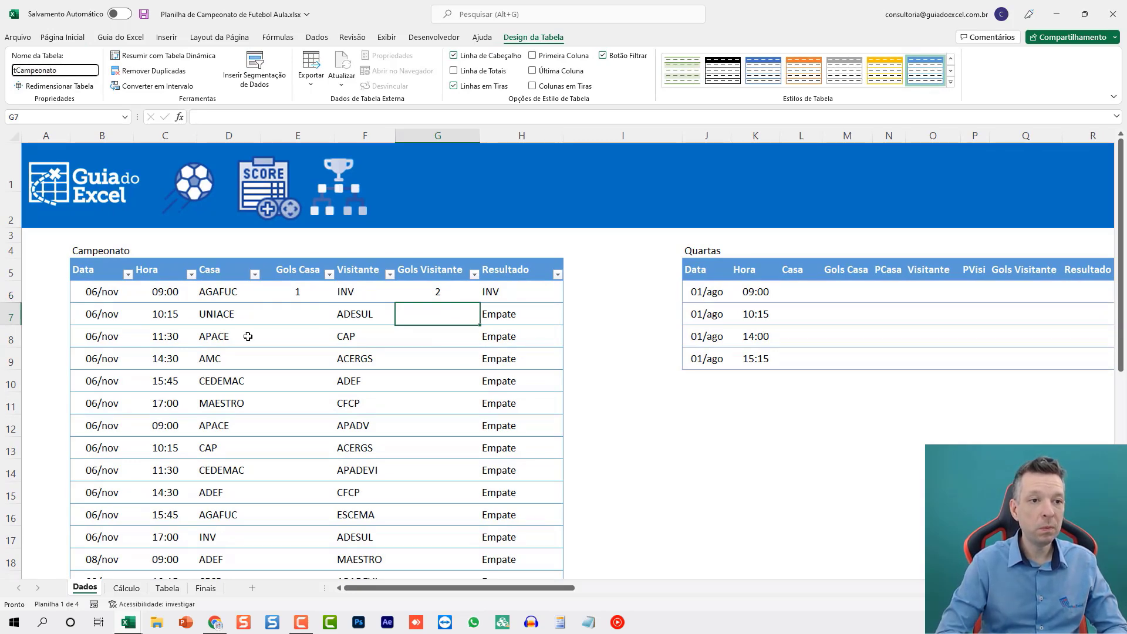
key(Return)
key(Return)
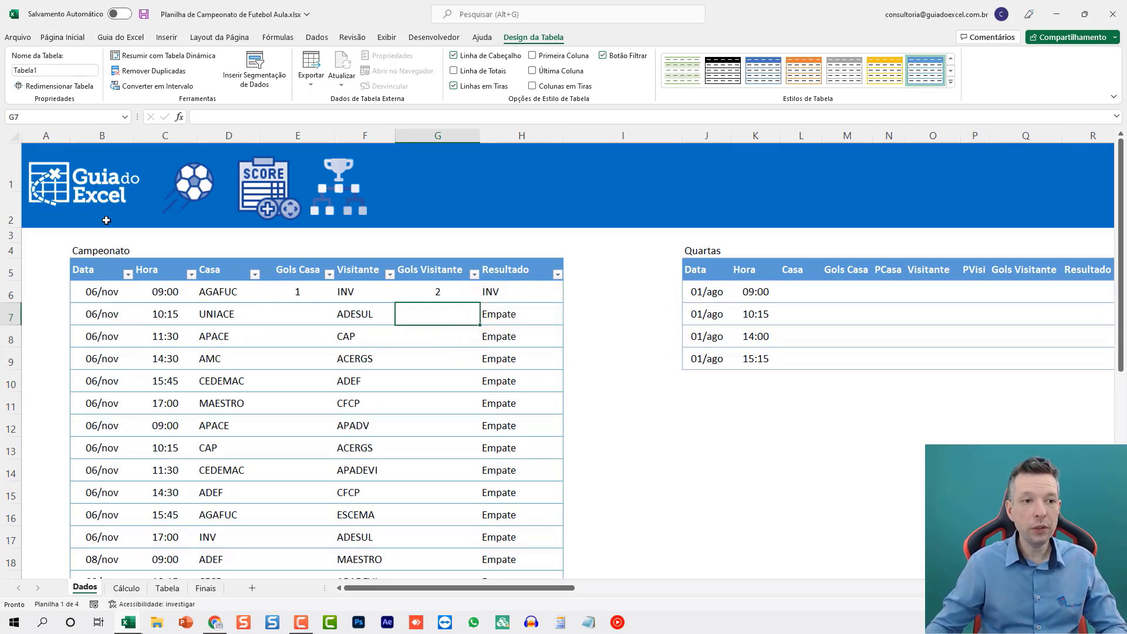
- Rename the Campeonato match table as tJogos
click(67, 70)
text(tJogos)
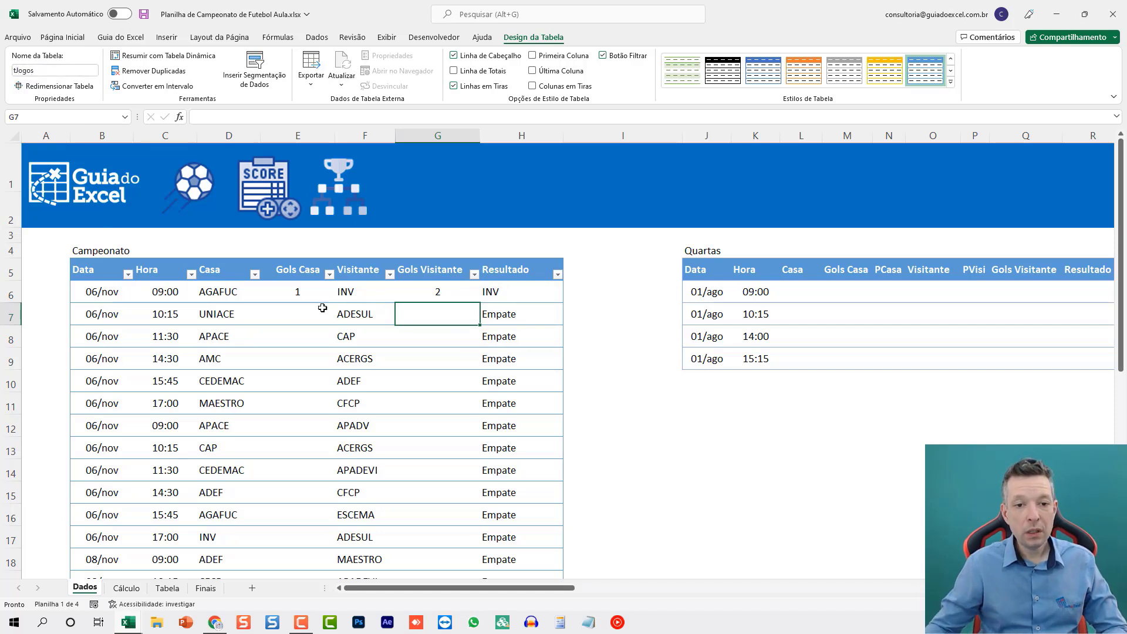
- Fill the Gols Casa column of the match table with the formula =ALEATÓRIOENTRE(1;7)
click(297, 293)
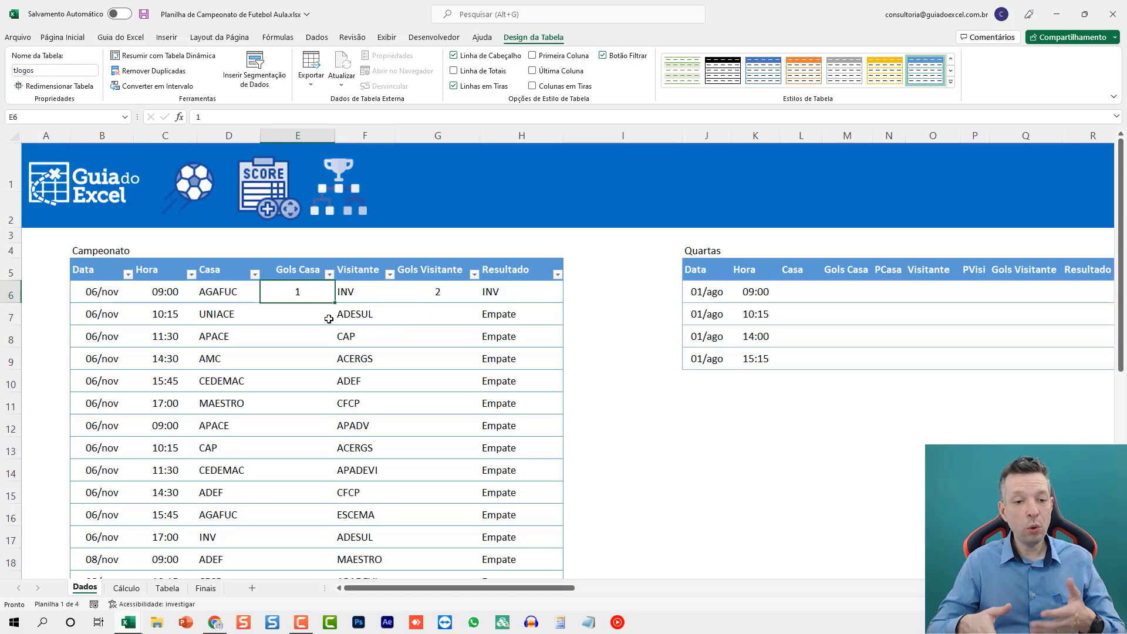
text(=aleat)
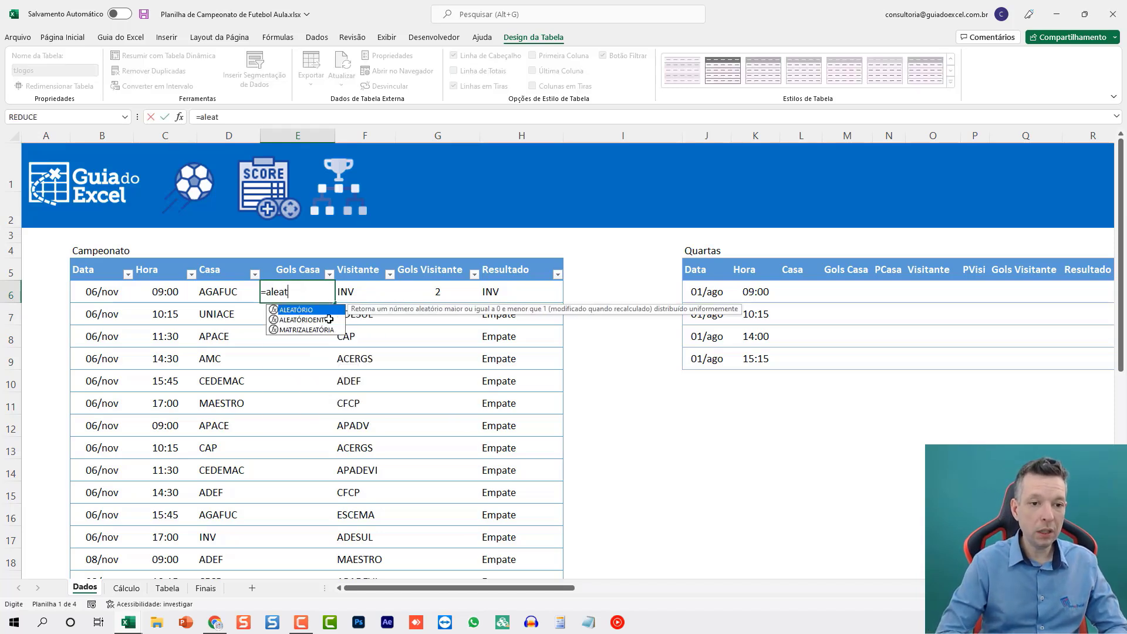
text(órioentre()
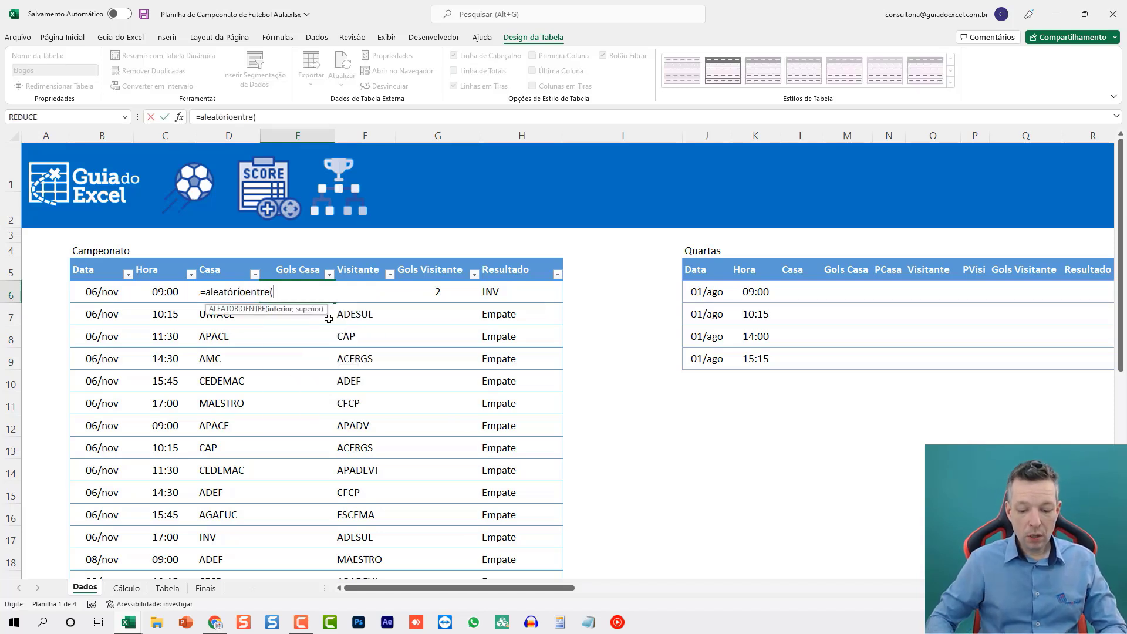
text(1;7))
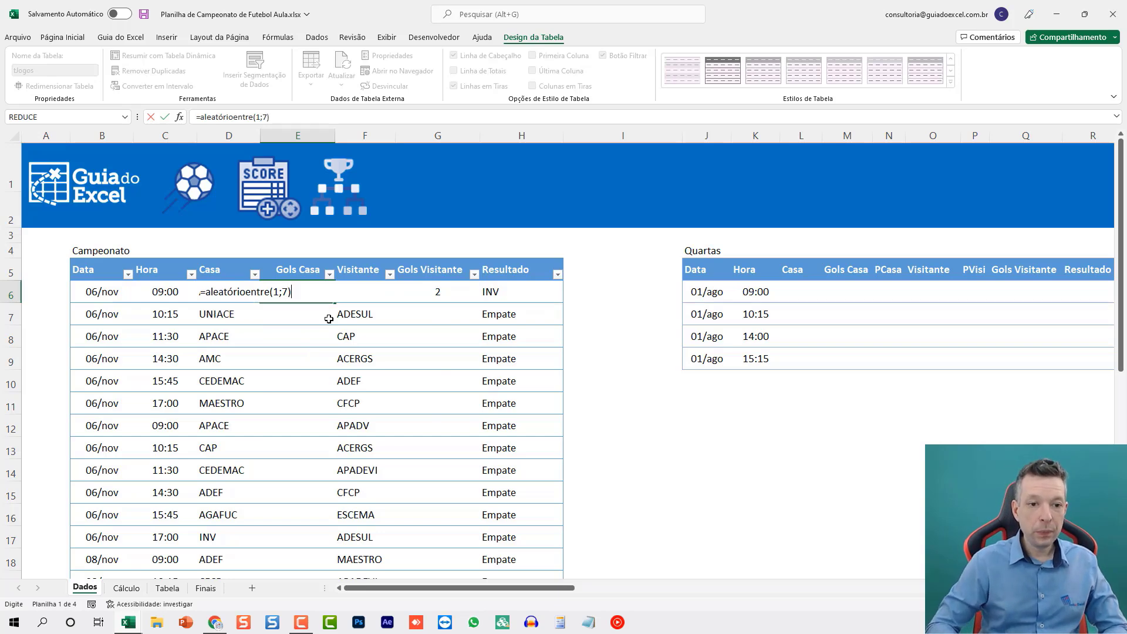
key(ctrl+Return)
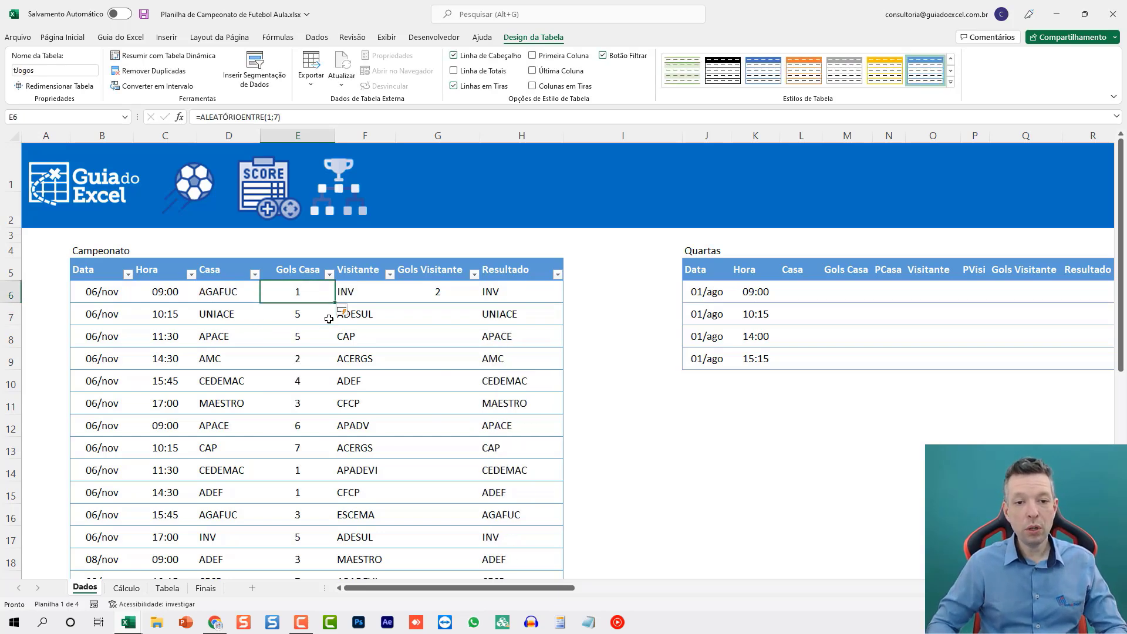
- Copy the Gols Casa random formula into the Gols Visitante column, replacing the test score
key(F2)
key(ctrl+c)
key(Escape)
key(Right)
key(Right)
key(Right)
key(Left)
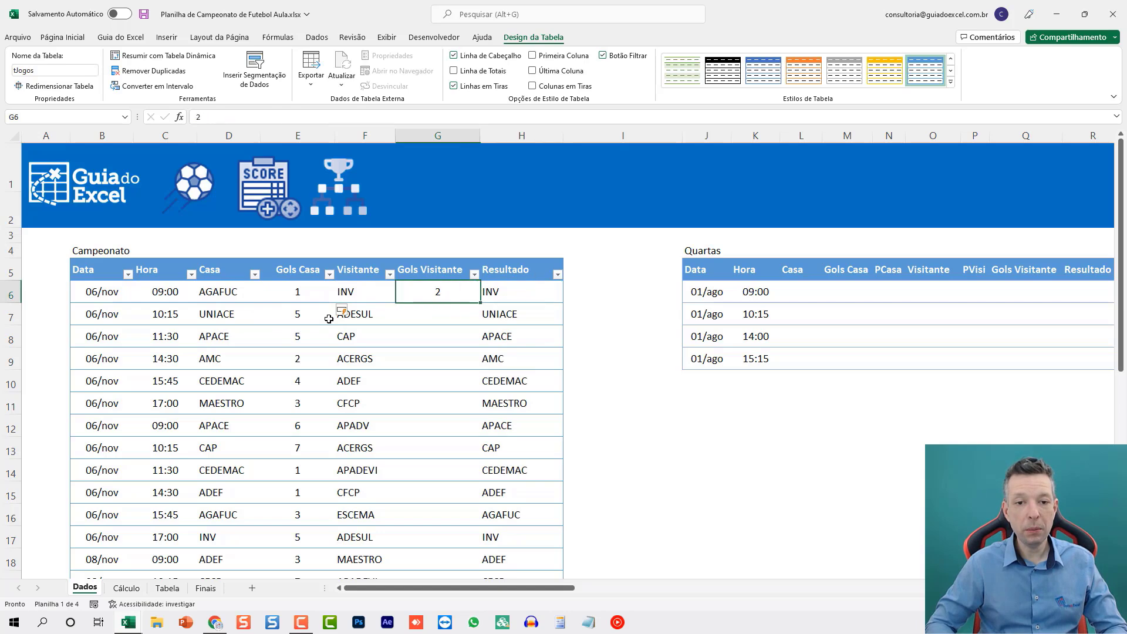
key(F2)
key(shift+Home)
key(ctrl+v)
key(ctrl+Return)
- Convert all Gols Casa formulas in the match table to fixed values by pasting them over themselves as values
key(Left)
key(Left)
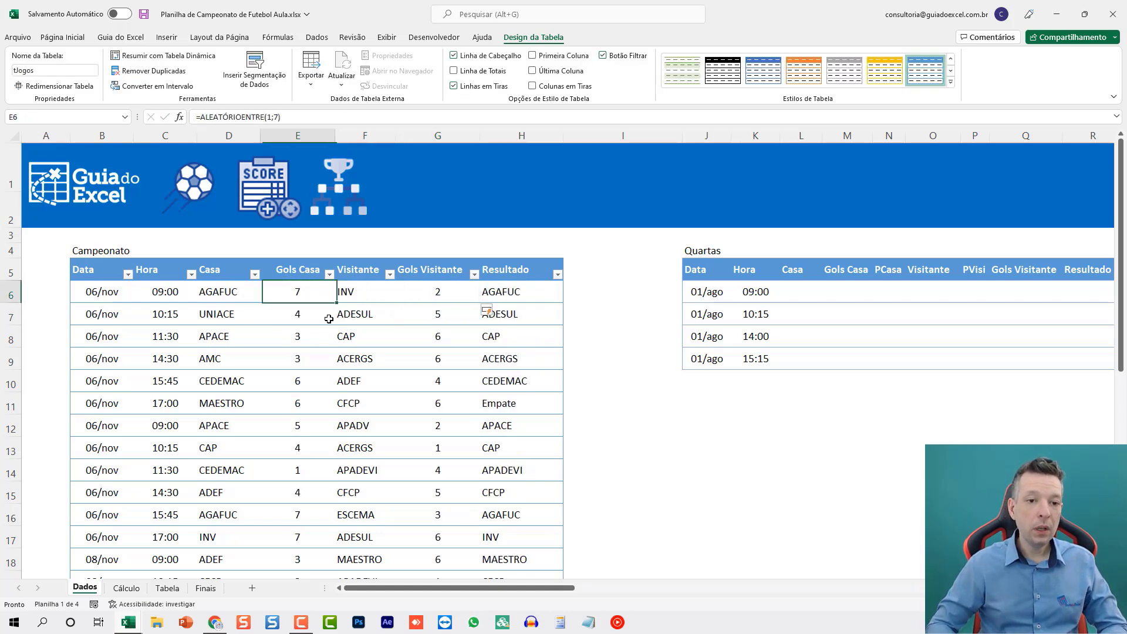
key(ctrl+shift+Down)
key(ctrl+c)
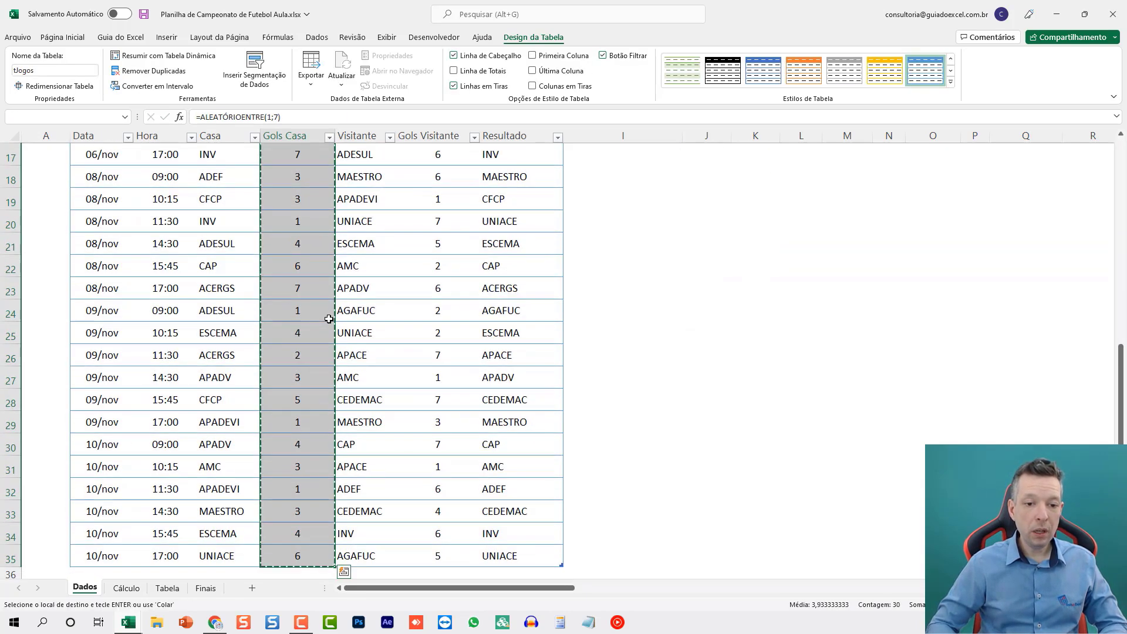
right_click(345, 236)
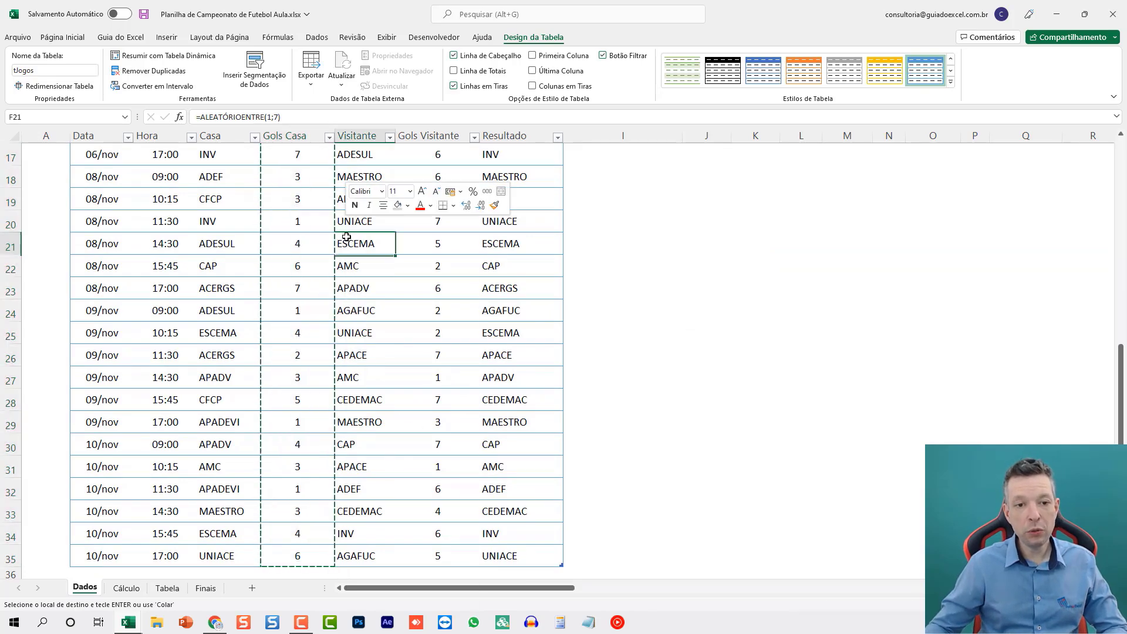
click(309, 208)
right_click(307, 206)
click(289, 196)
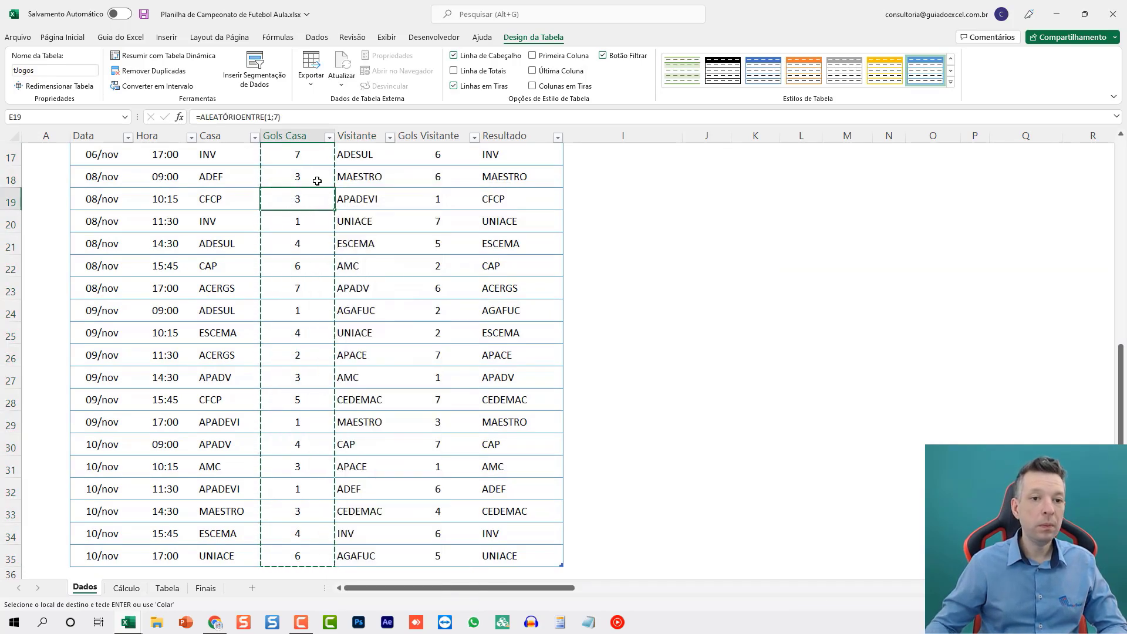
key(ctrl+Up)
key(Down)
key(ctrl+shift+Down)
scroll(317, 181, down, 3)
right_click(319, 179)
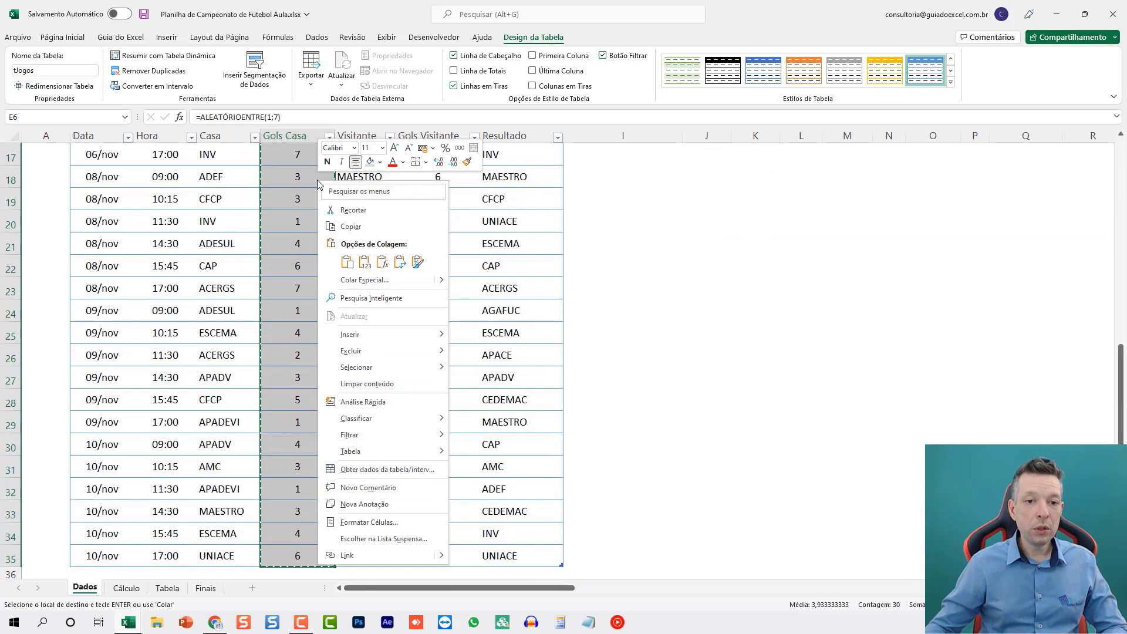
click(368, 263)
- Convert all Gols Visitante formulas in the match table to fixed values by pasting them over themselves as values
key(Right)
key(Right)
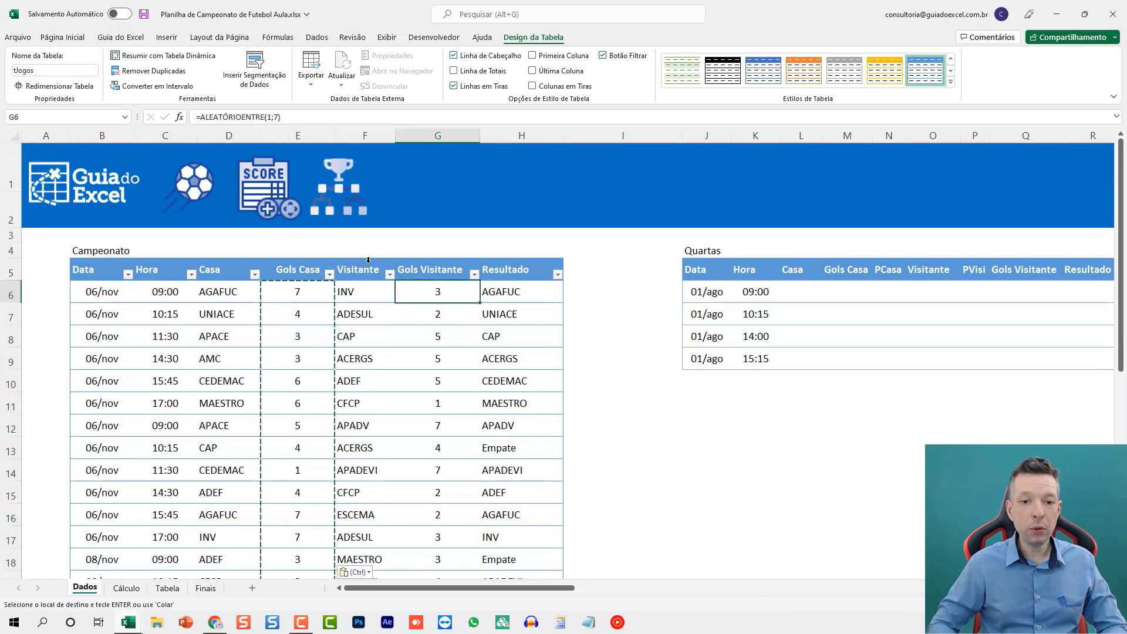
key(ctrl+shift+Down)
key(ctrl+c)
right_click(447, 198)
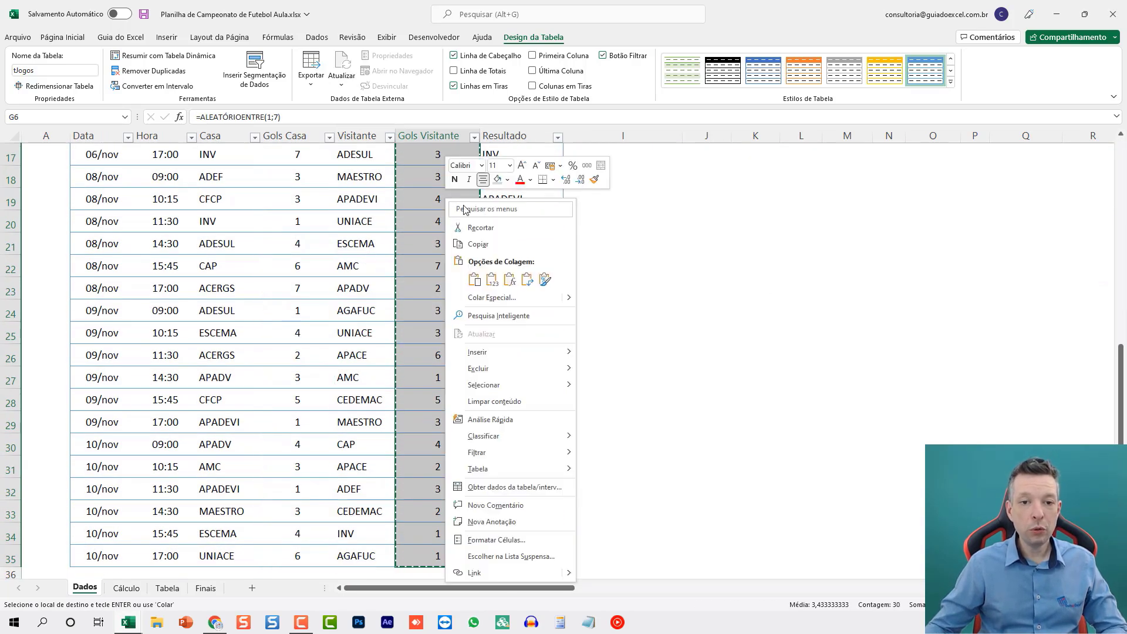
click(492, 280)
scroll(550, 305, up, 8)
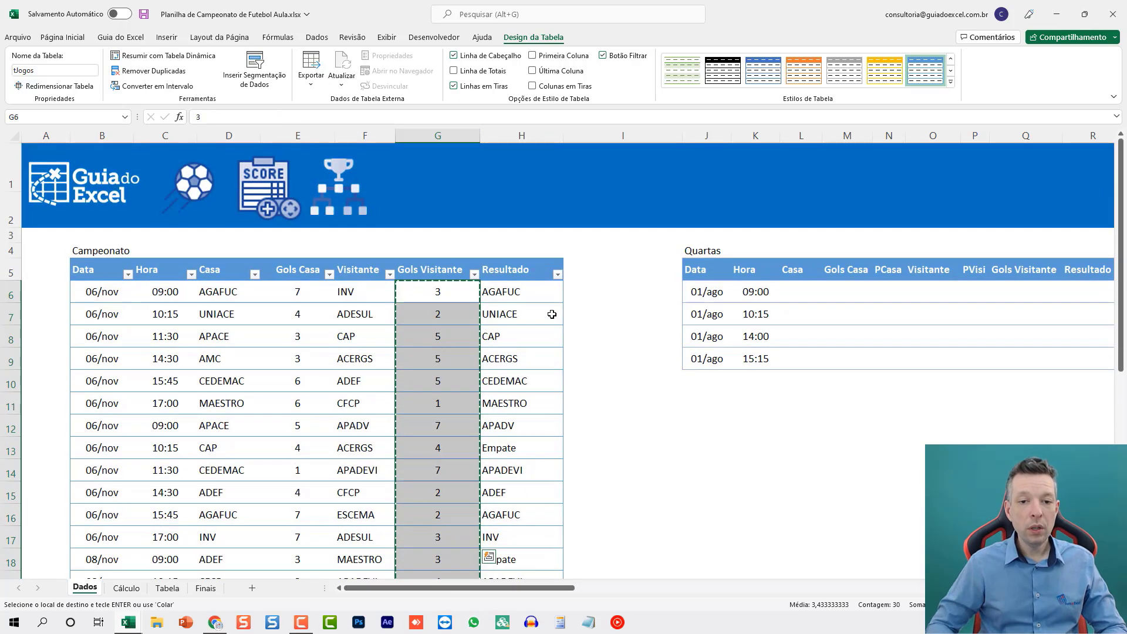
click(553, 314)
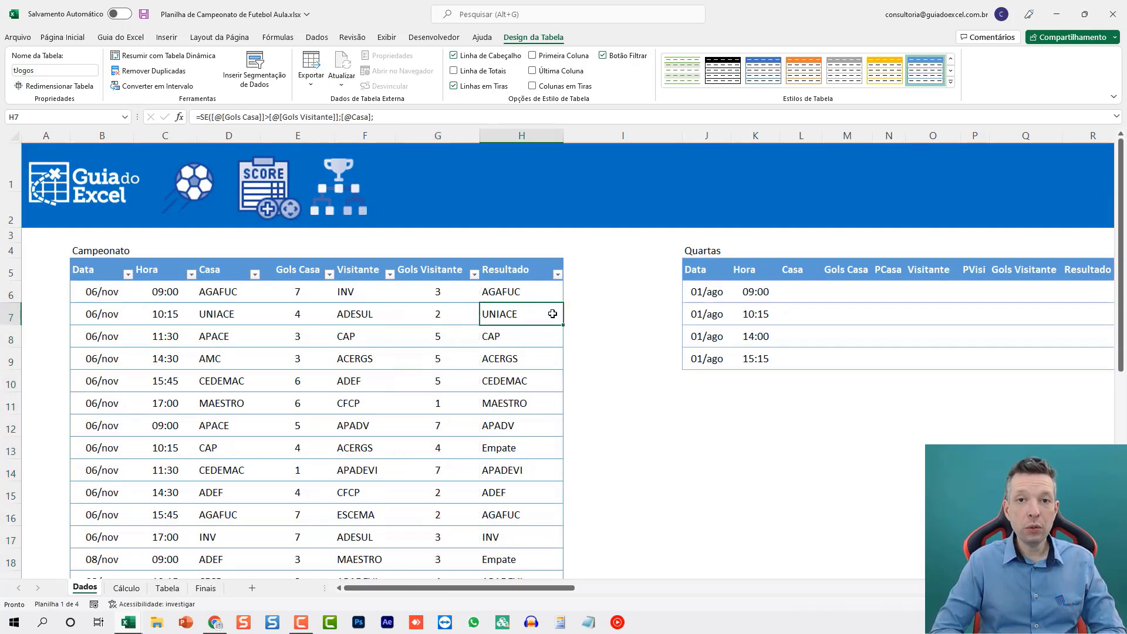
scroll(555, 347, down, 3)
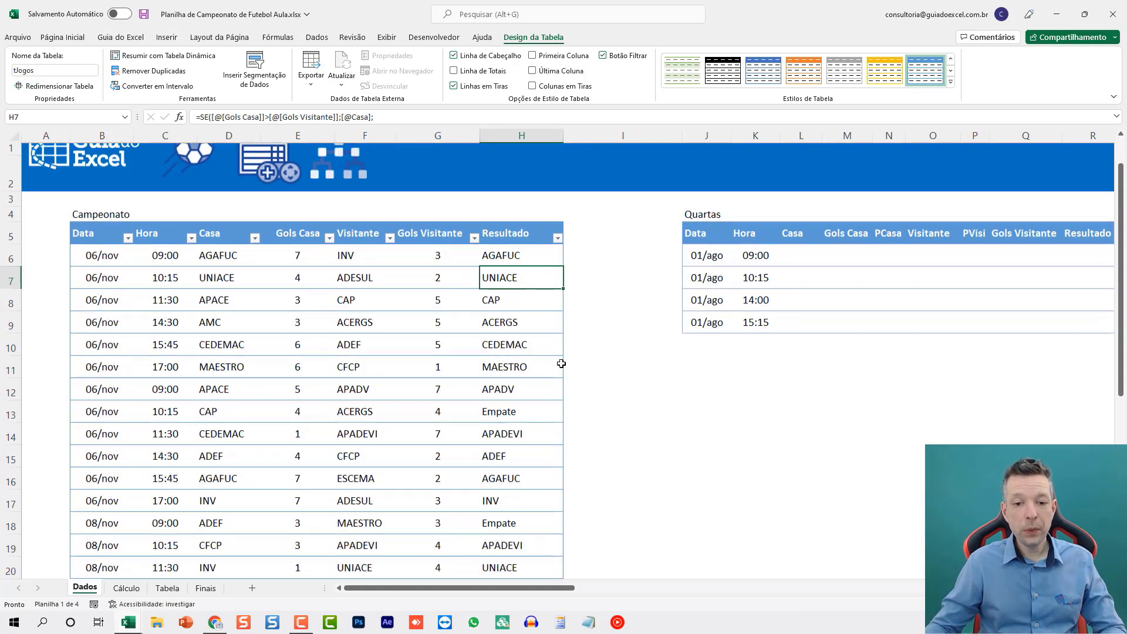
scroll(549, 415, up, 3)
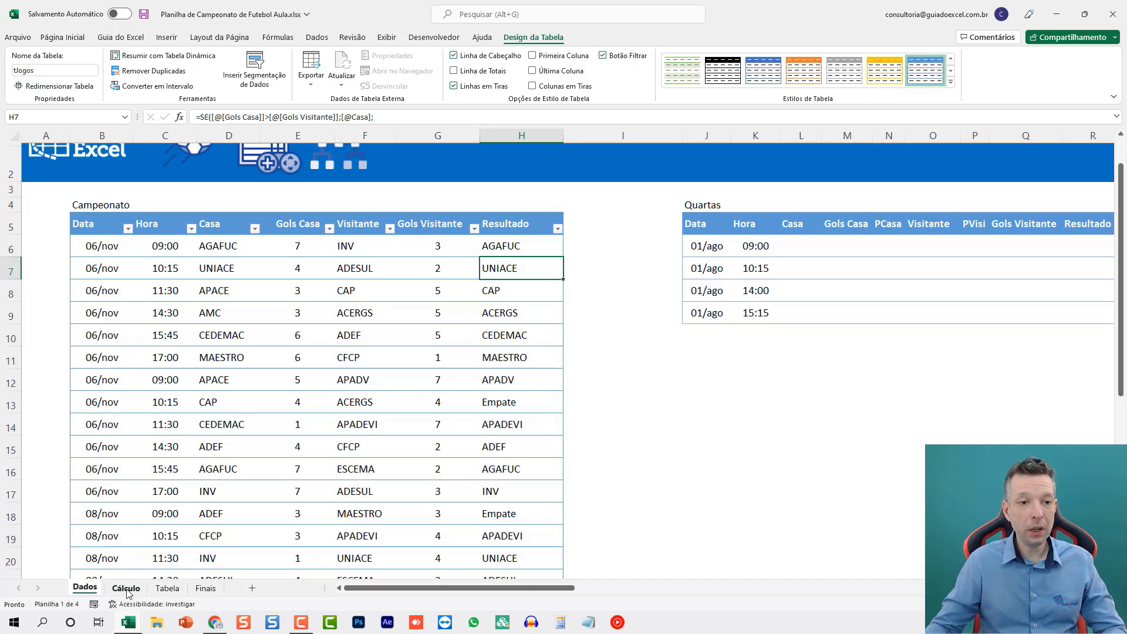
scroll(124, 596, up, 1)
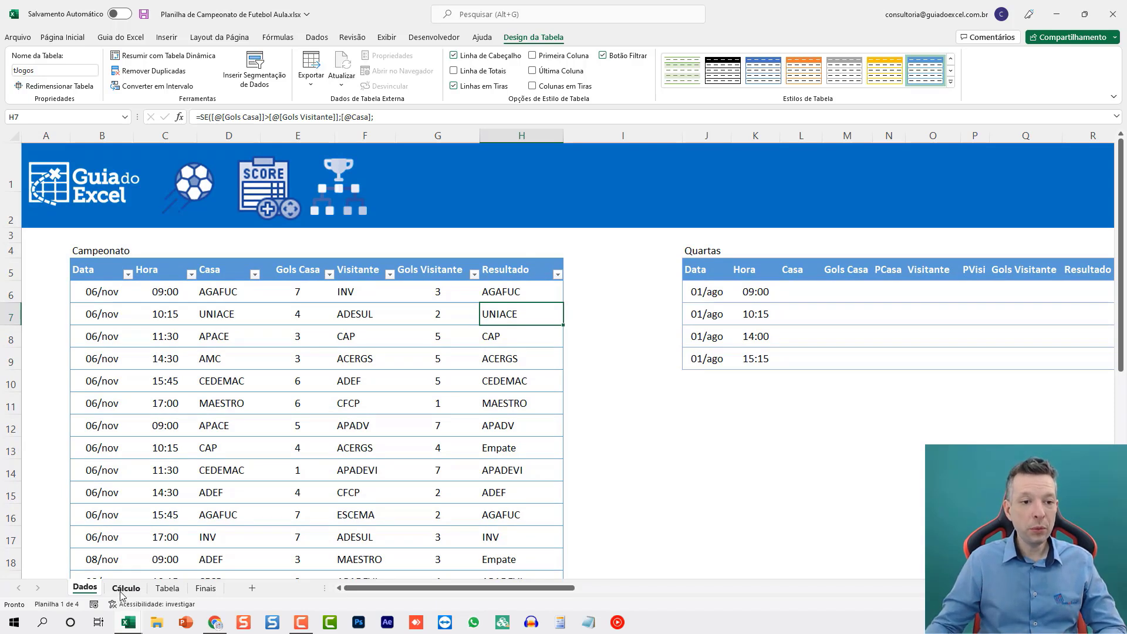
drag(94, 296, 169, 371)
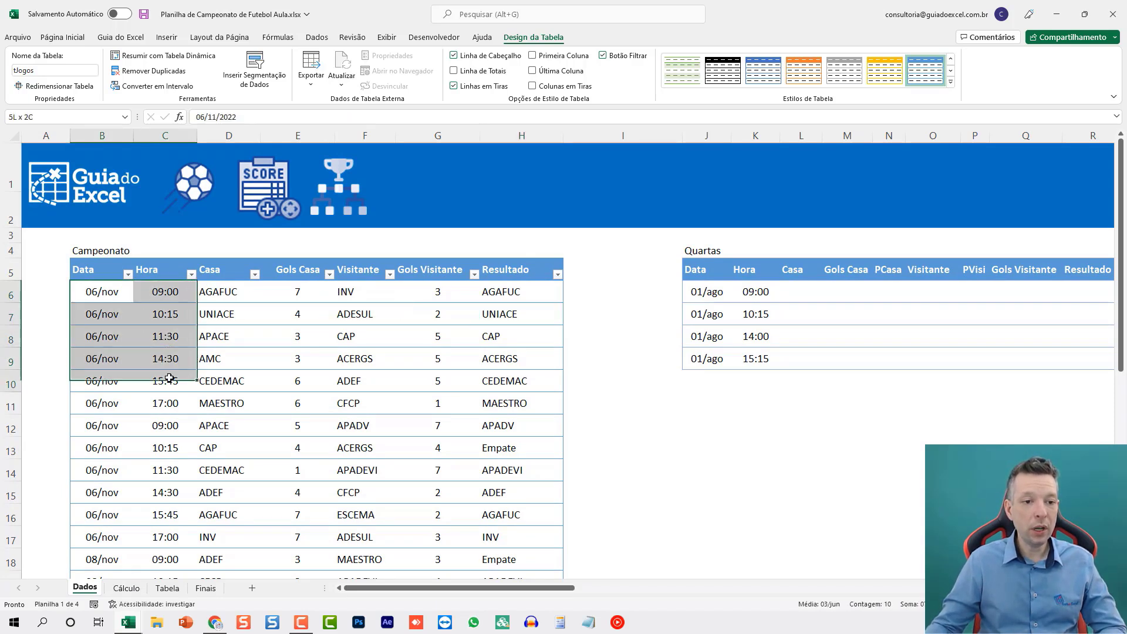
- Open the Cálculo sheet and look over its Chaves, Classificação and Resultados sections
click(127, 588)
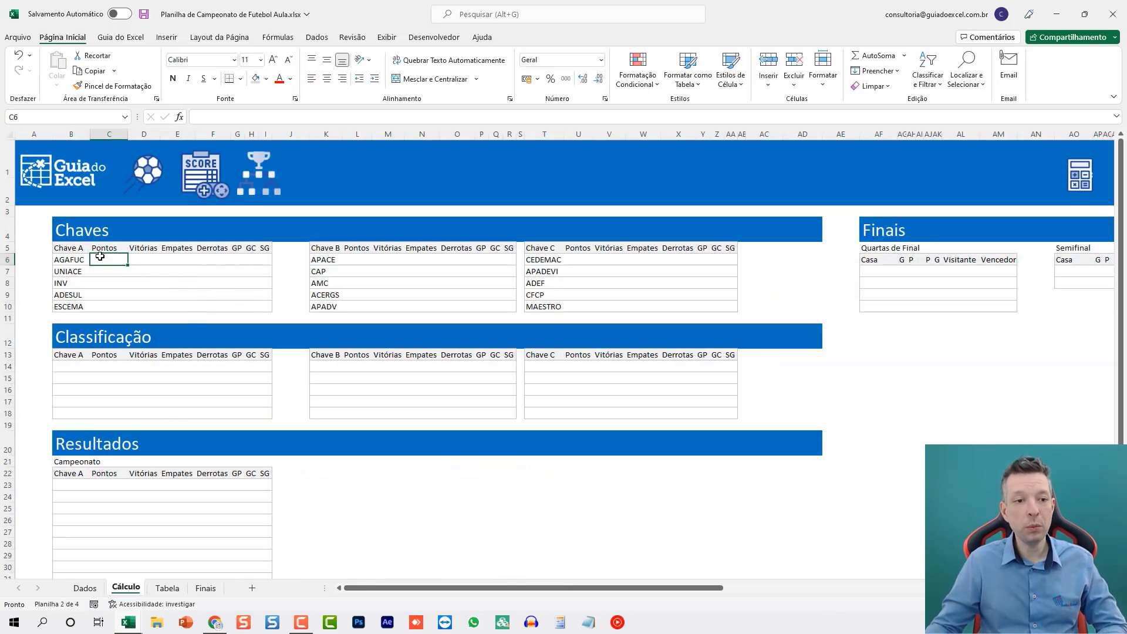
drag(68, 225, 801, 306)
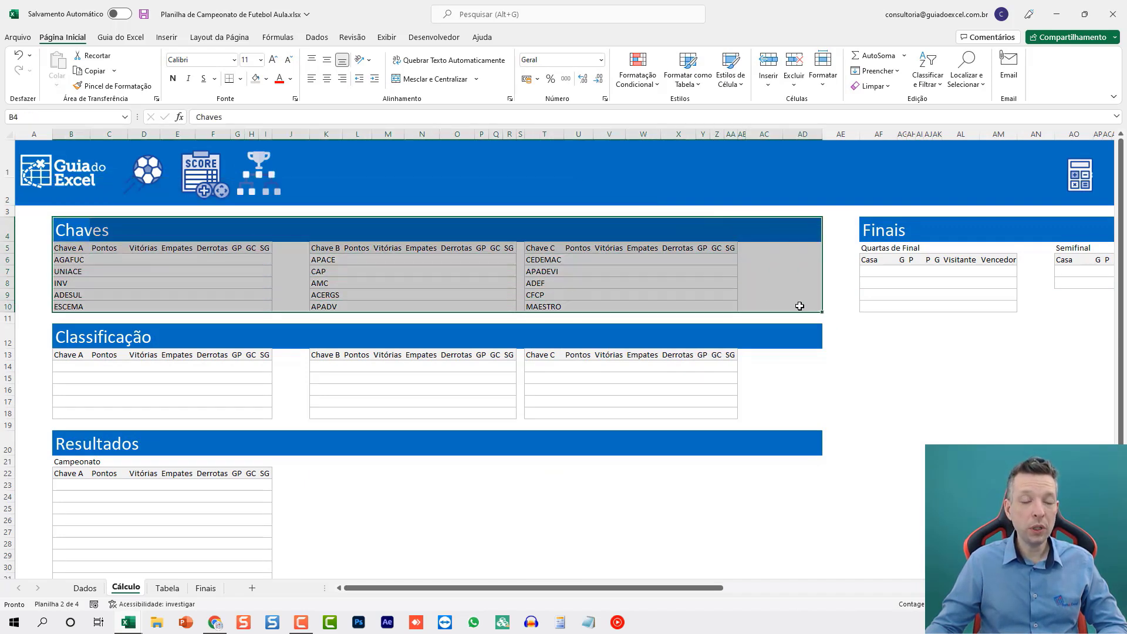
drag(71, 338, 815, 417)
scroll(458, 405, down, 1)
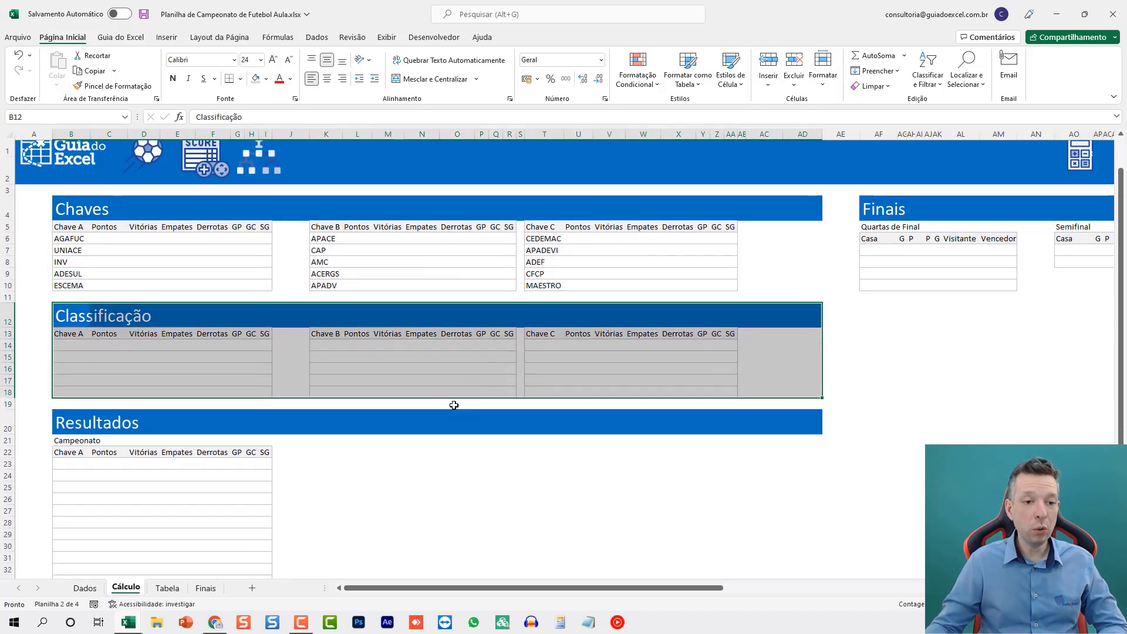
scroll(459, 405, down, 3)
drag(74, 302, 802, 511)
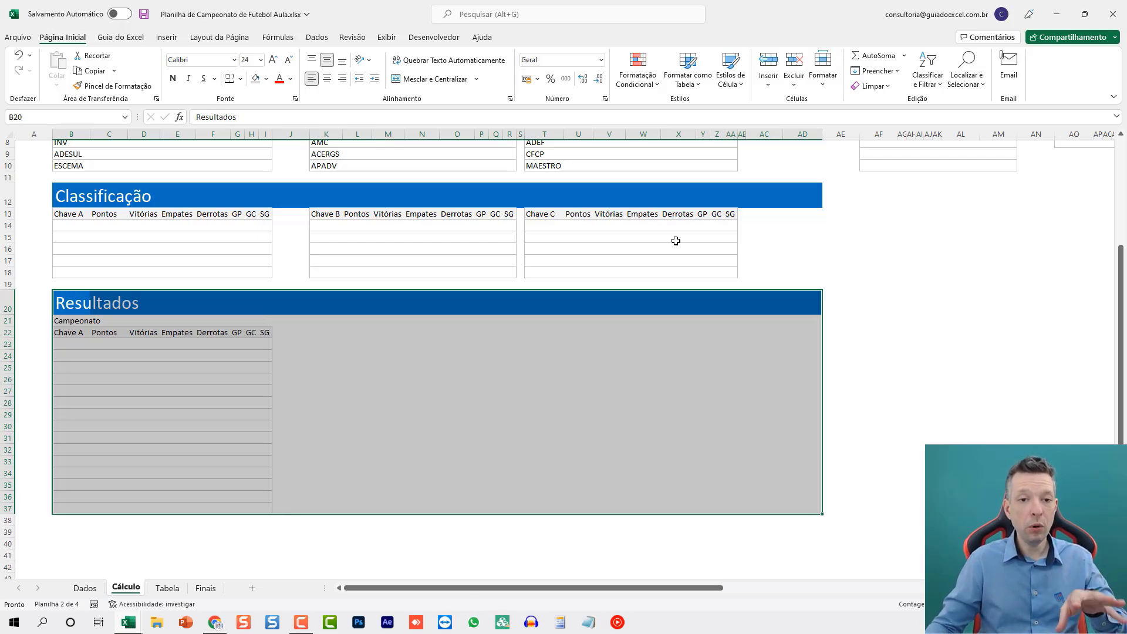
scroll(676, 241, up, 3)
click(89, 270)
scroll(232, 302, down, 1)
scroll(232, 302, right, 1)
scroll(232, 301, up, 4)
key(ctrl+Home)
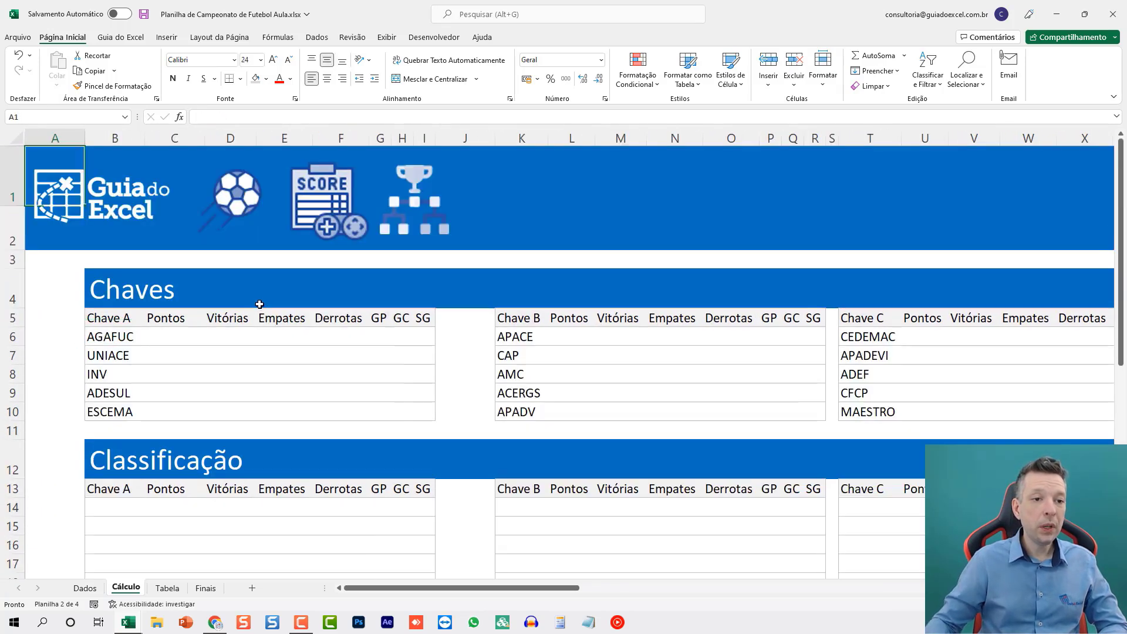
- Enter the Pontos formula =D6*3+E6 for AGAFUC in Chave A, giving three points per win and one per draw
click(172, 337)
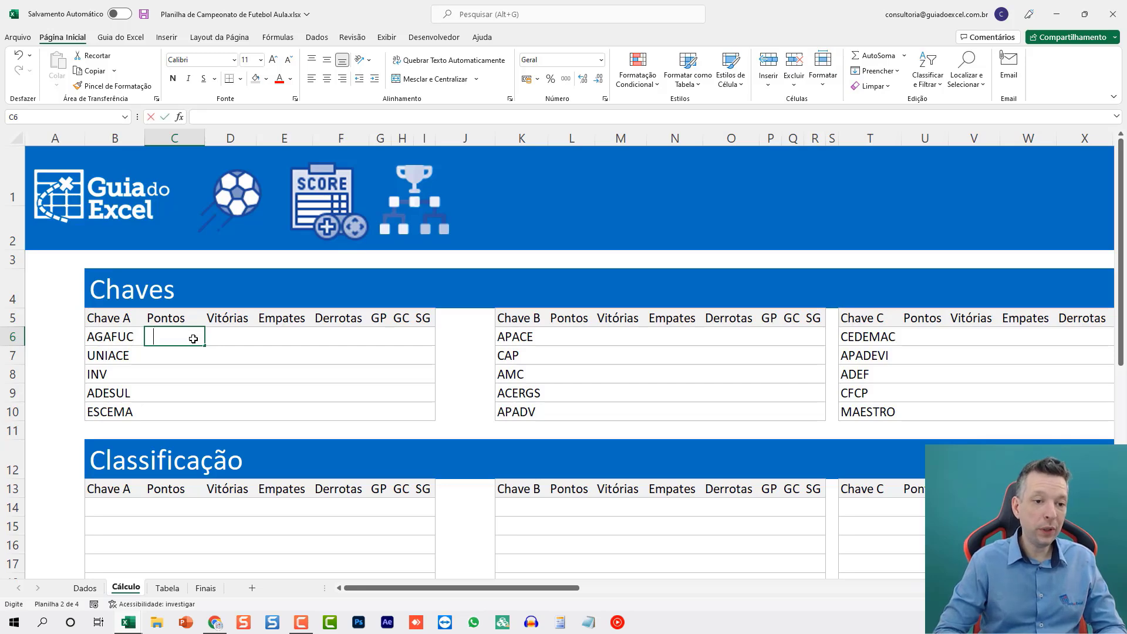
text(=)
key(Right)
text(*)
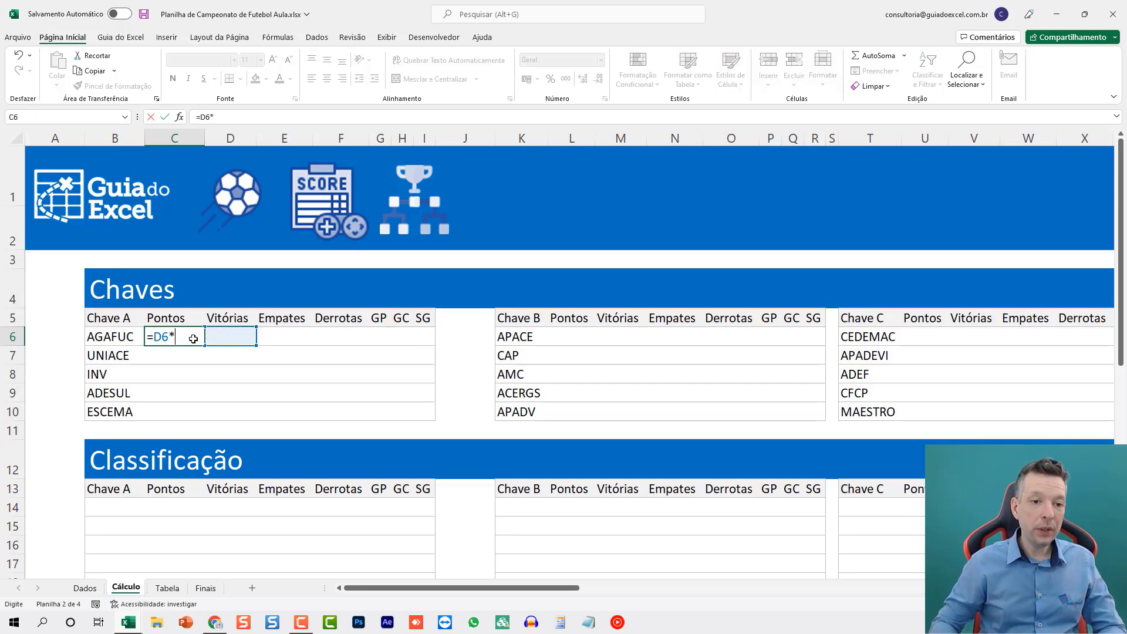
text(3+)
click(296, 336)
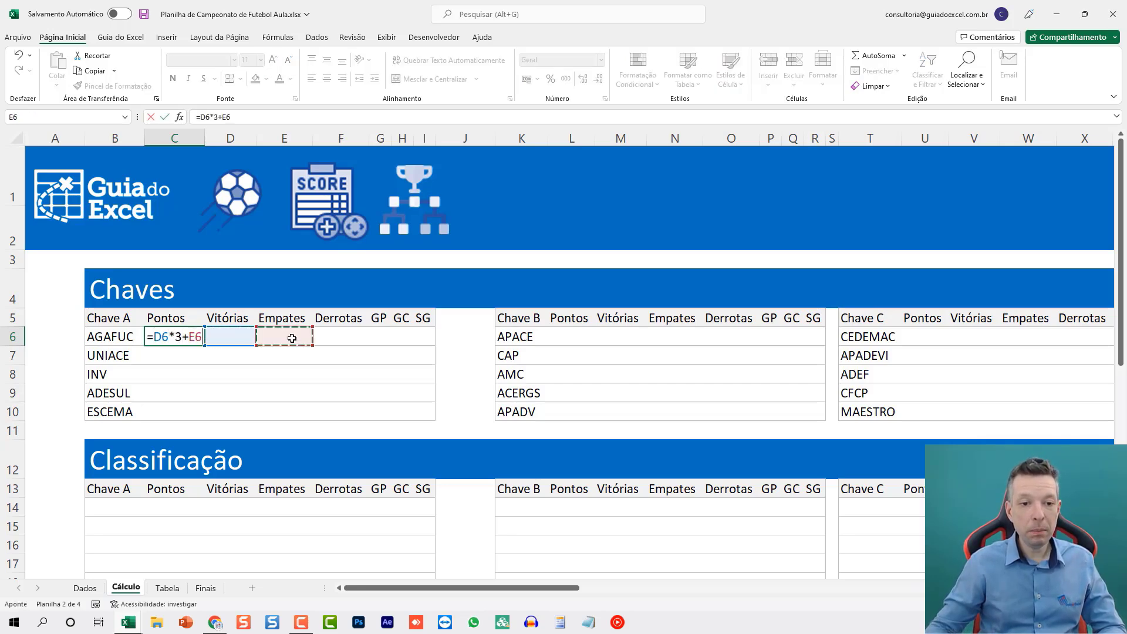
text(*1)
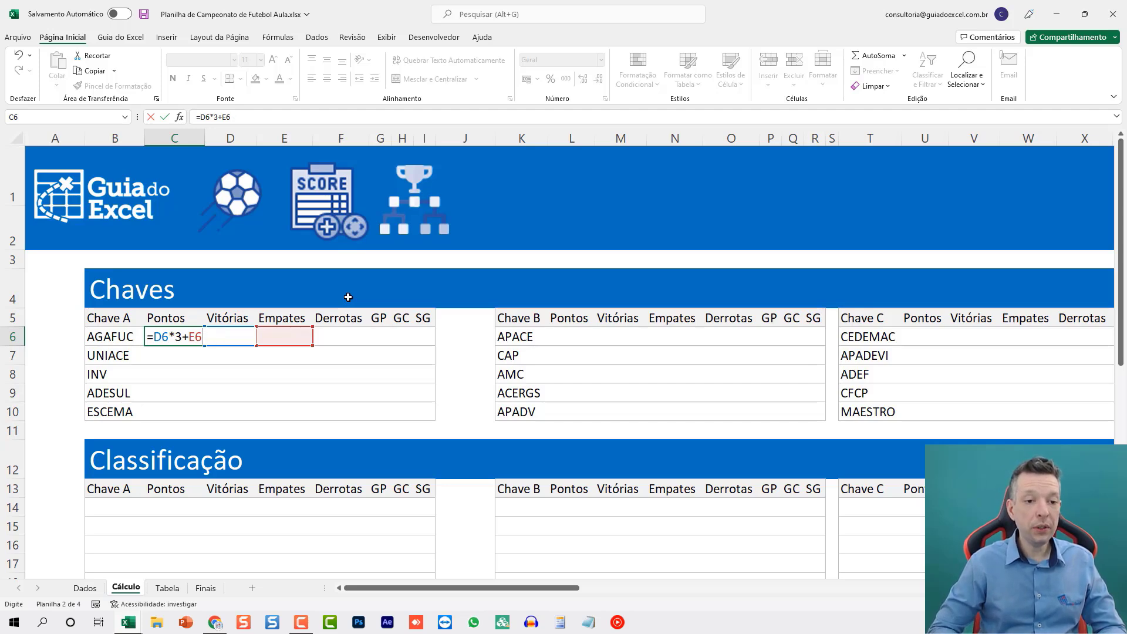
key(Return)
- Copy AGAFUC's Pontos formula down to the remaining Chave A teams through ESCEMA
key(Up)
key(ctrl+c)
drag(176, 355, 198, 405)
key(ctrl+v)
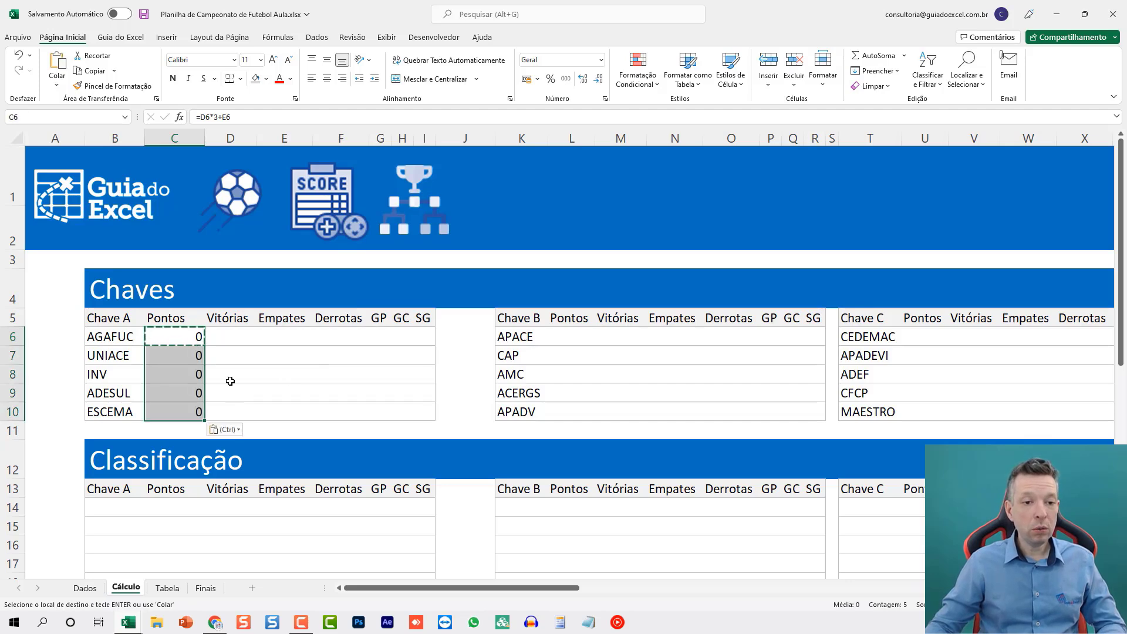
click(233, 333)
key(Escape)
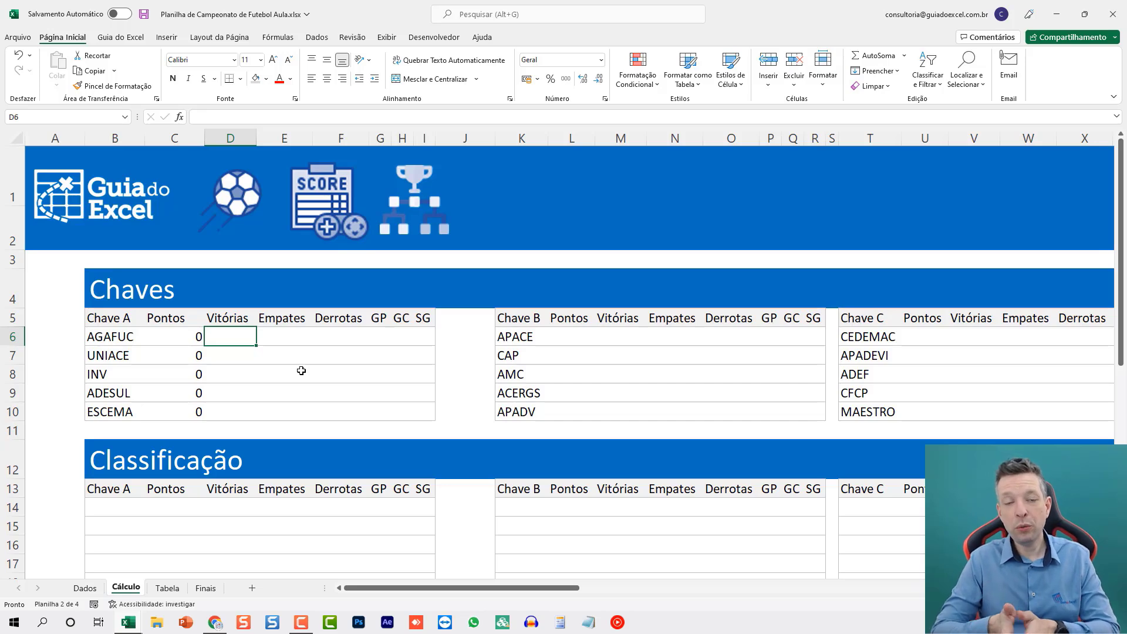
- Check the match table's Resultado column on the Dados sheet and start a CONT.SE formula in AGAFUC's Vitórias cell on Cálculo
click(85, 588)
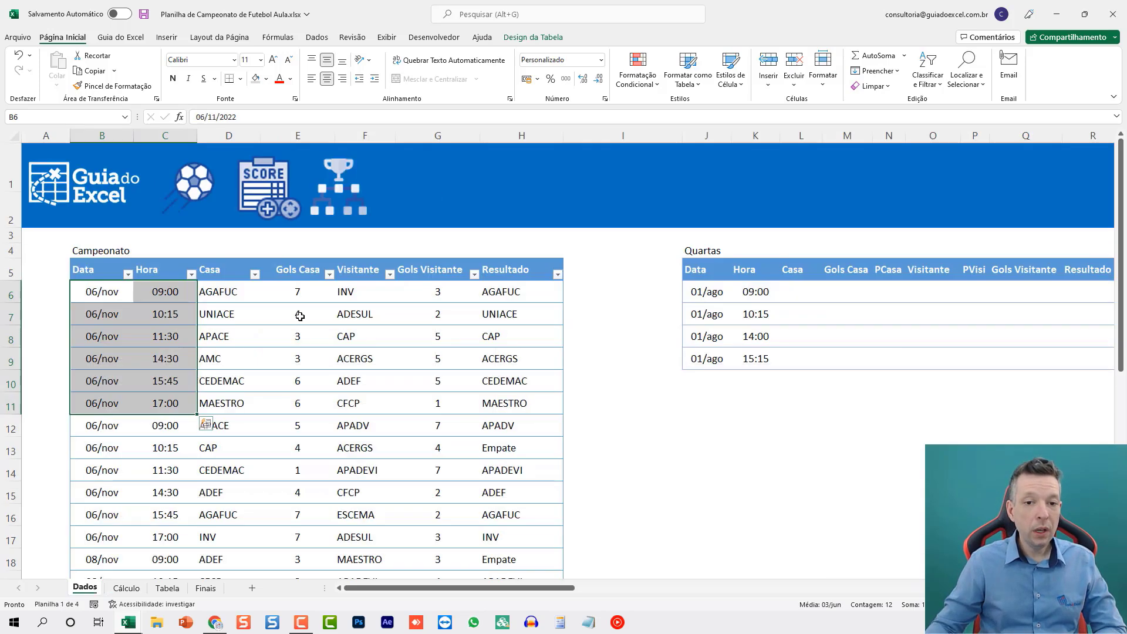
click(517, 291)
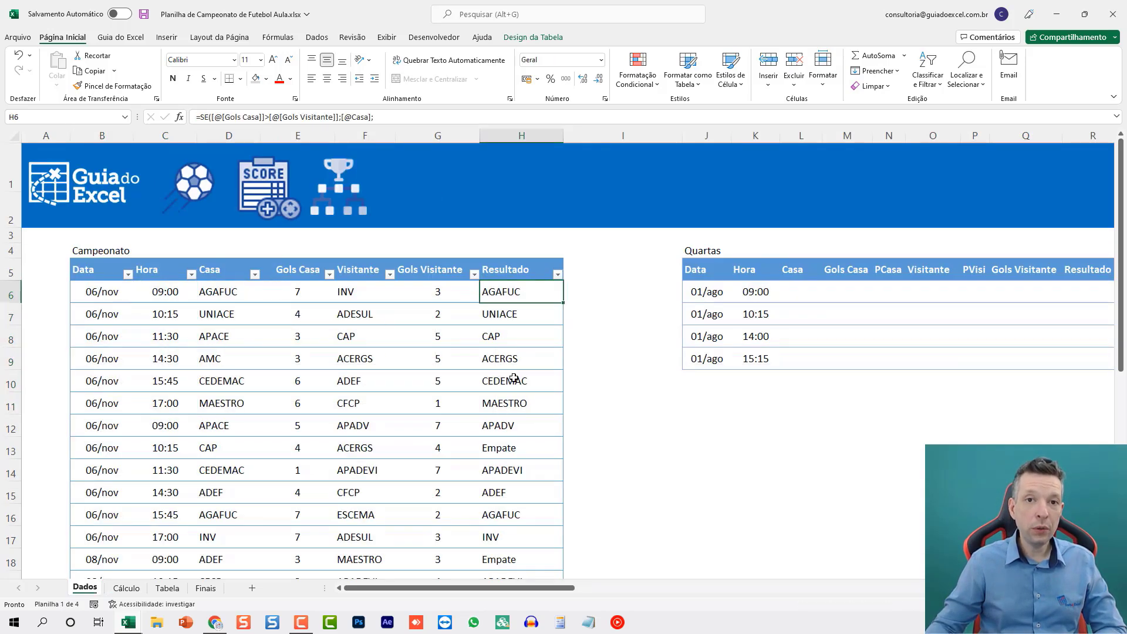
drag(516, 292, 511, 469)
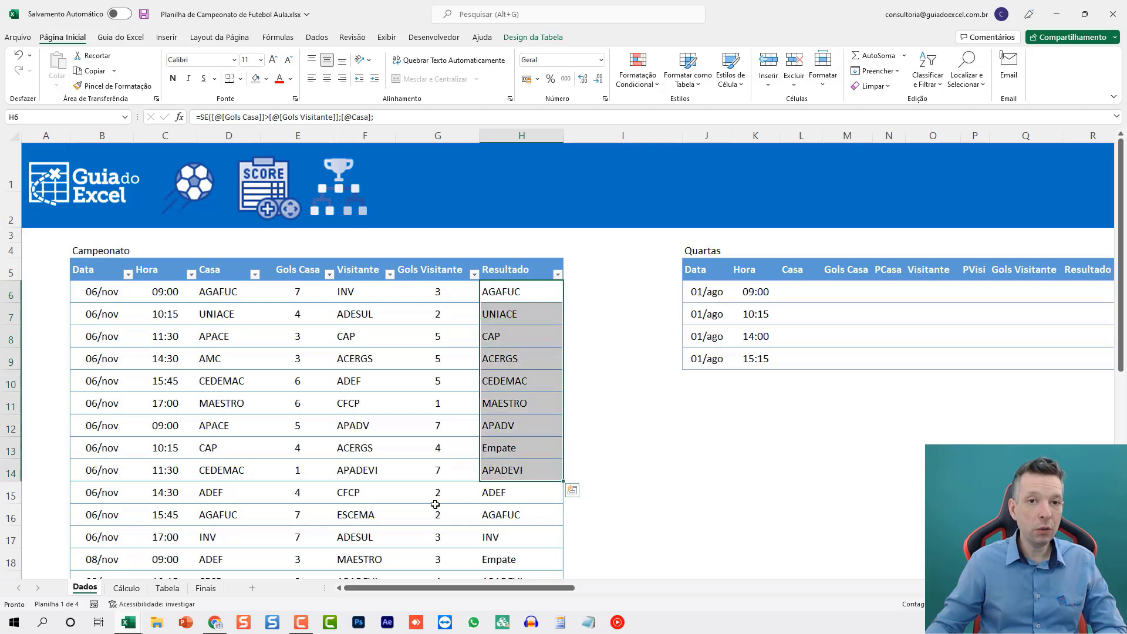
click(126, 588)
key(F2)
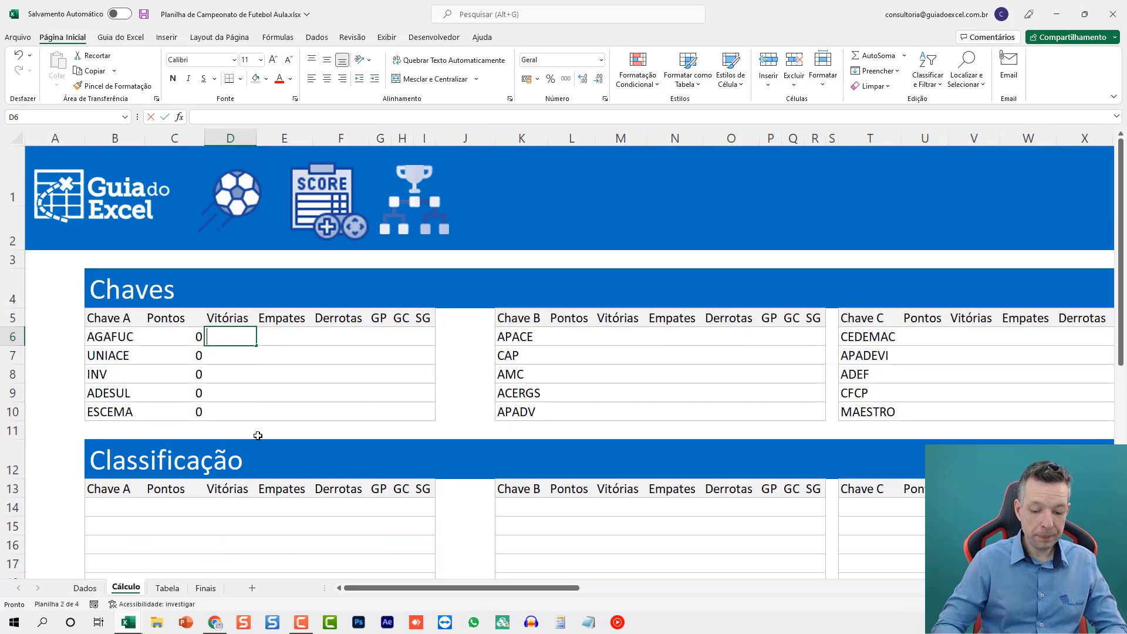
text(=coint.s)
key(BackSpace)
key(BackSpace)
key(BackSpace)
key(BackSpace)
key(BackSpace)
key(BackSpace)
key(BackSpace)
text(cont.se)
key(Tab)
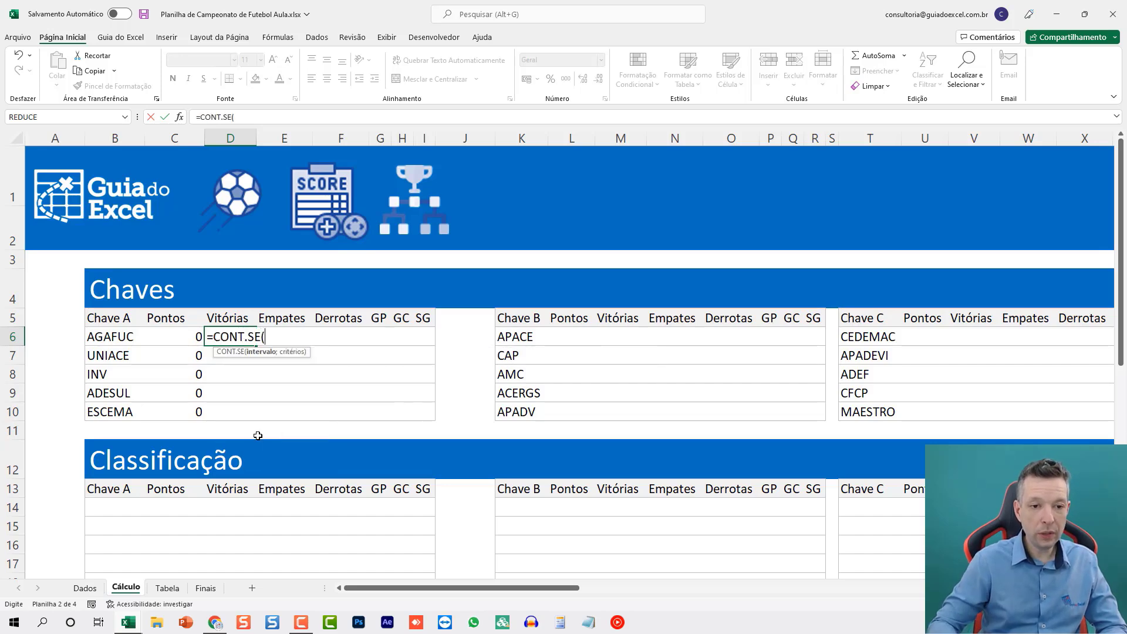
- Complete AGAFUC's Vitórias formula as =CONT.SE(tJogos[Resultado];Cálculo!B6) and copy it down to the other Chave A teams through ESCEMA
click(87, 588)
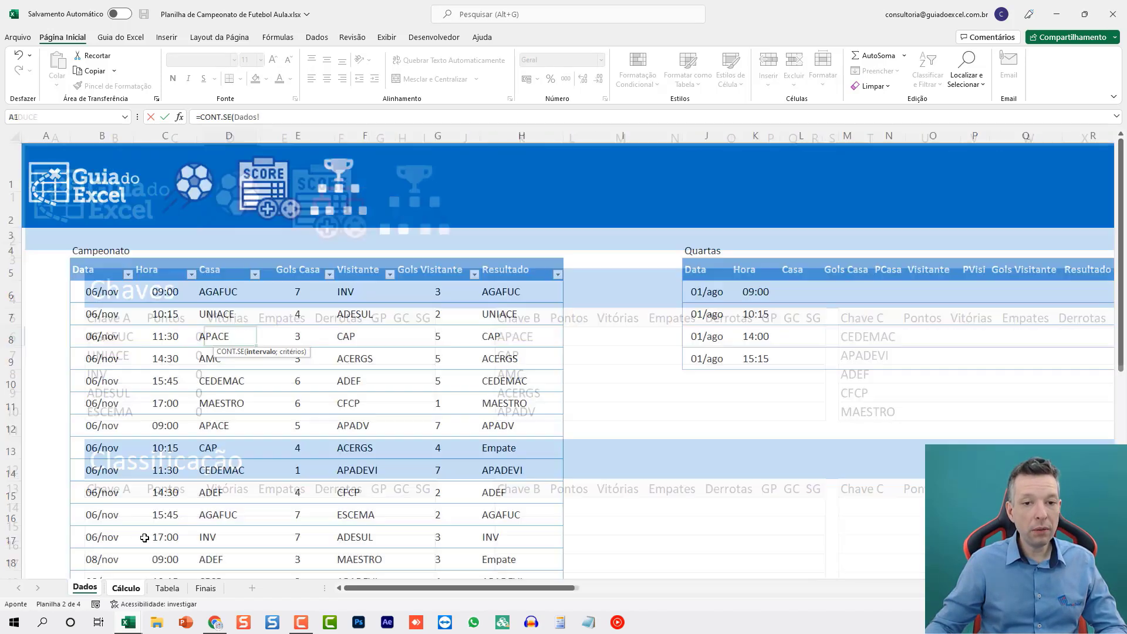
click(516, 290)
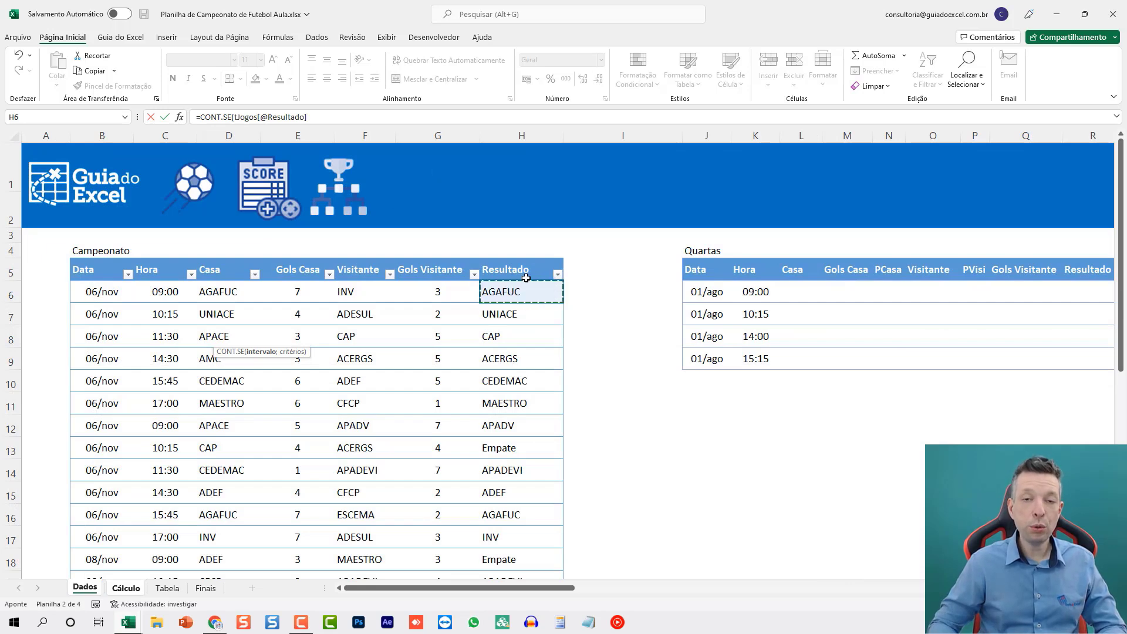
key(ctrl+shift+Down)
text(;)
click(126, 589)
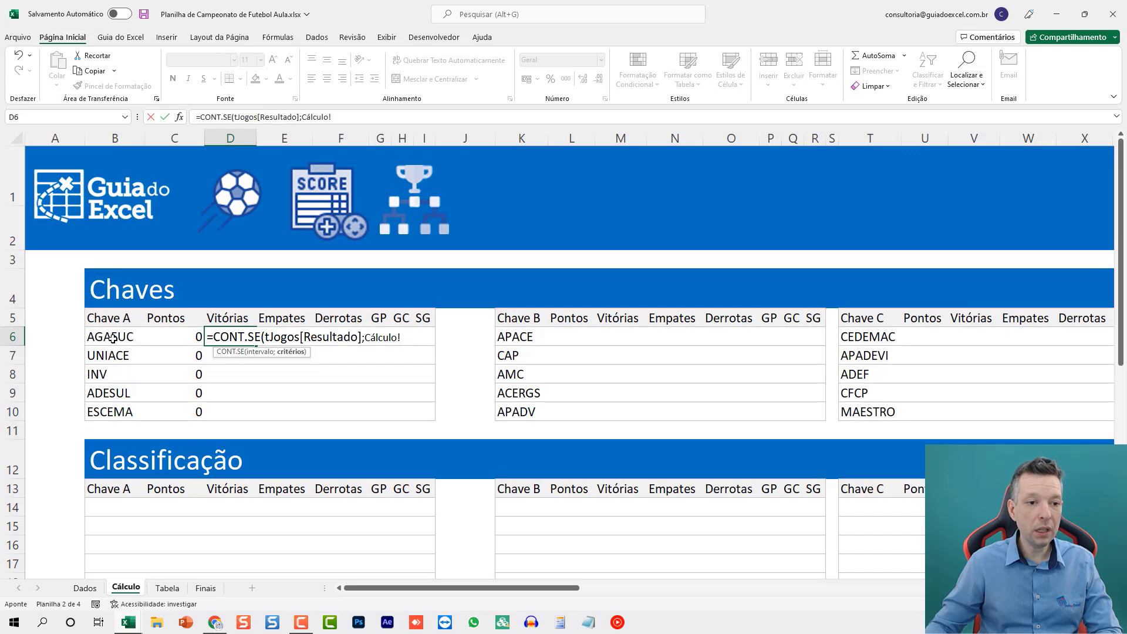
click(113, 337)
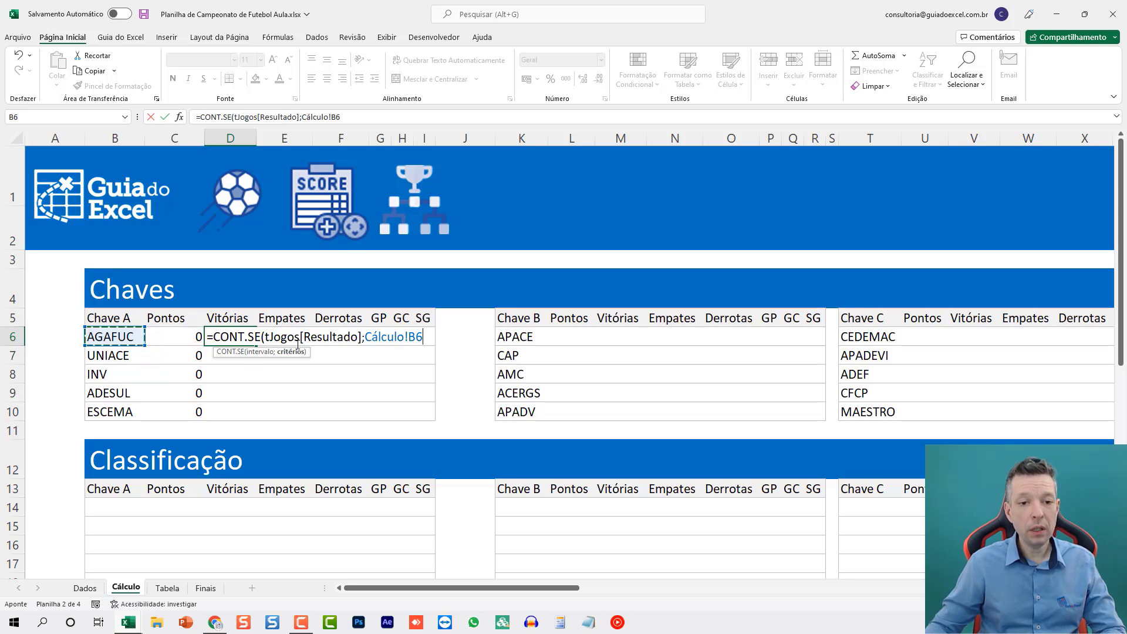
text())
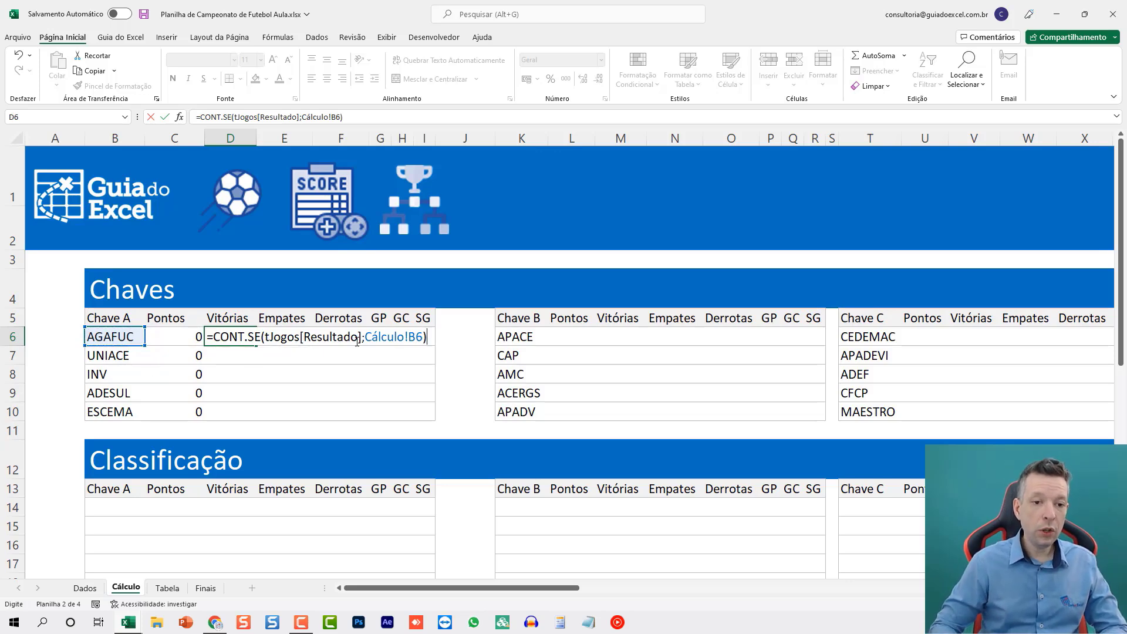
key(Return)
key(Up)
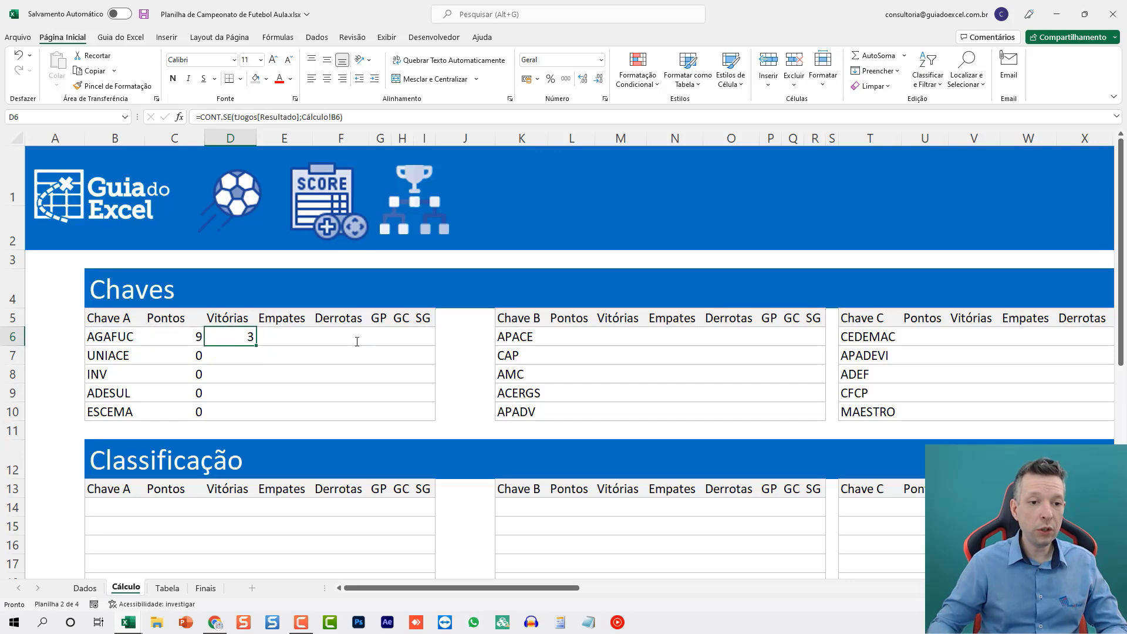
drag(256, 345, 258, 419)
click(252, 356)
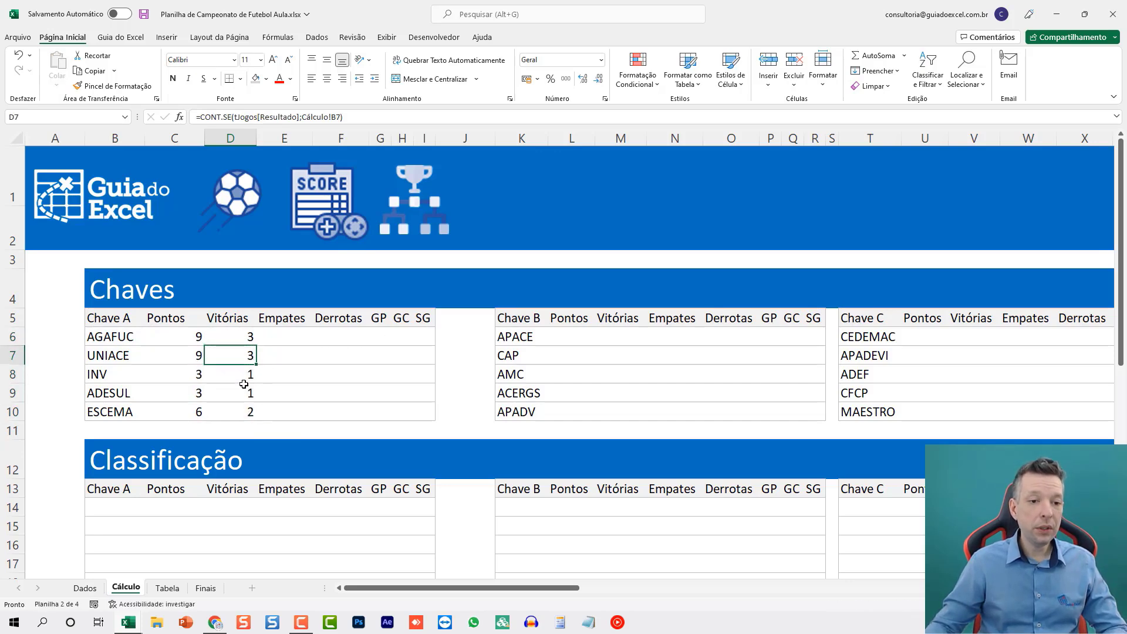
- Start AGAFUC's Empates formula with CONT.SES, using tJogos[Casa] as the first criteria range and Cálculo!B6 as its criterion
click(291, 334)
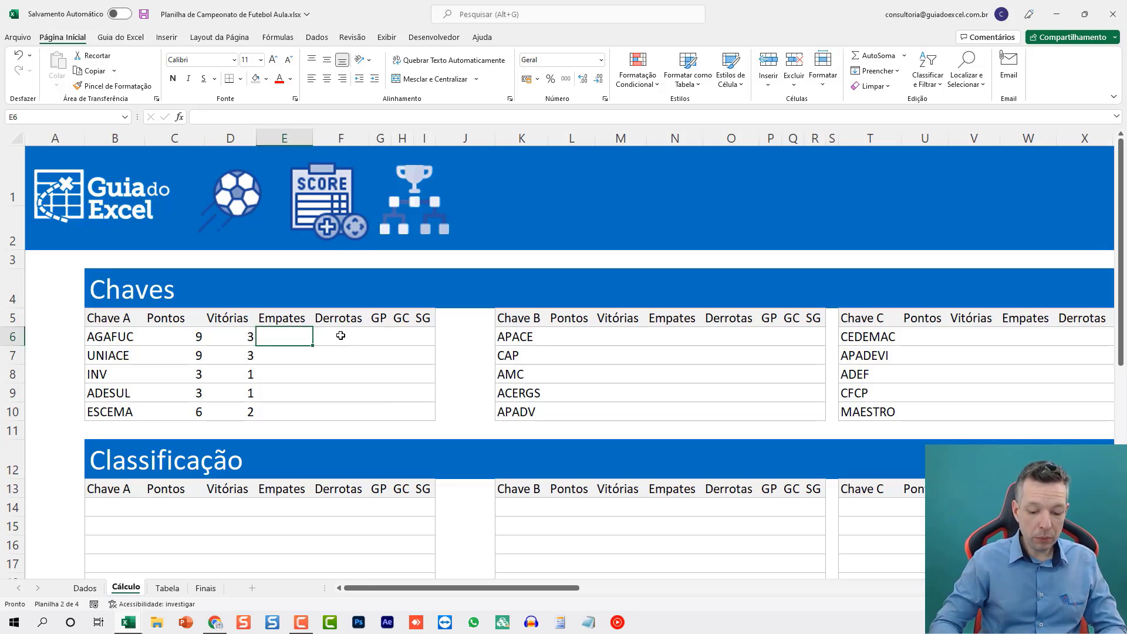
text(=CONT.SE)
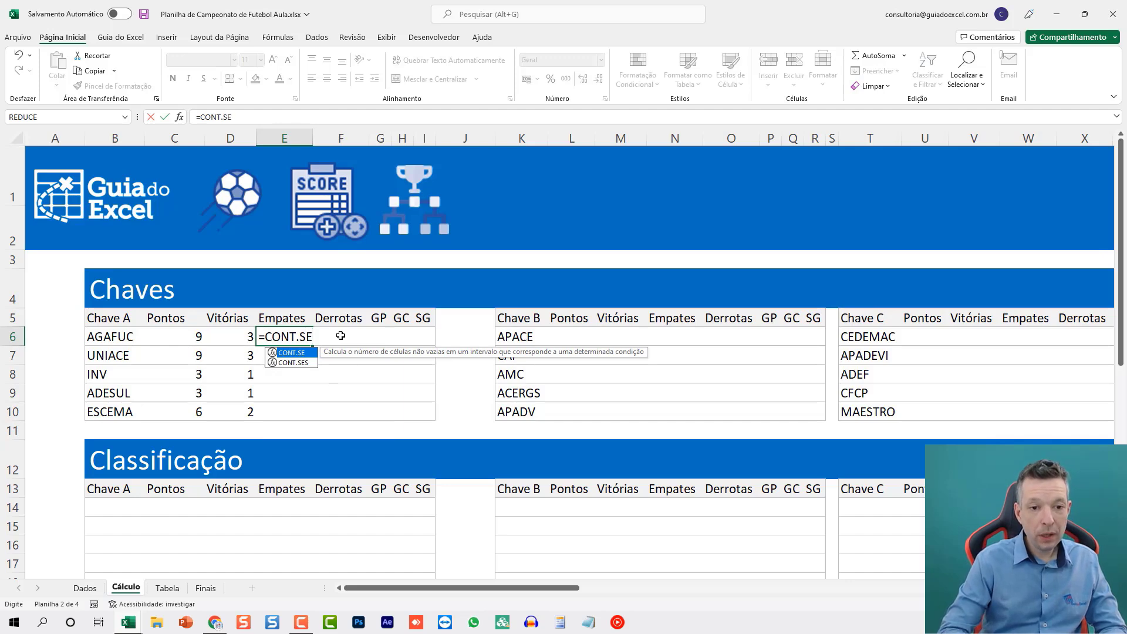
text(S()
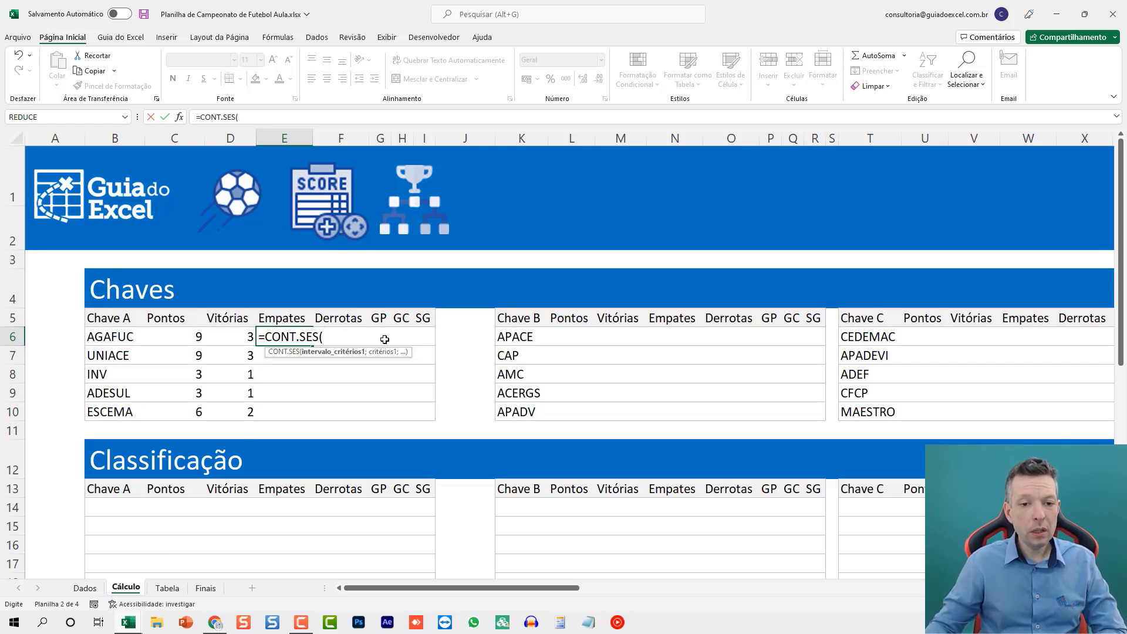
click(84, 588)
click(359, 224)
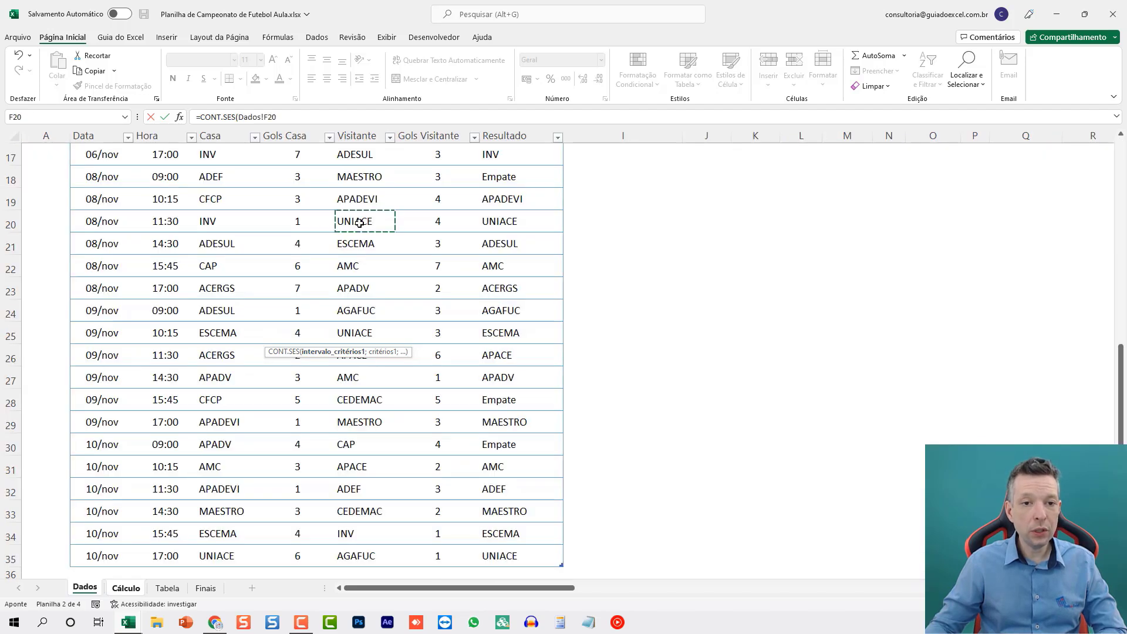
key(ctrl+Up)
key(Left)
key(Left)
key(Down)
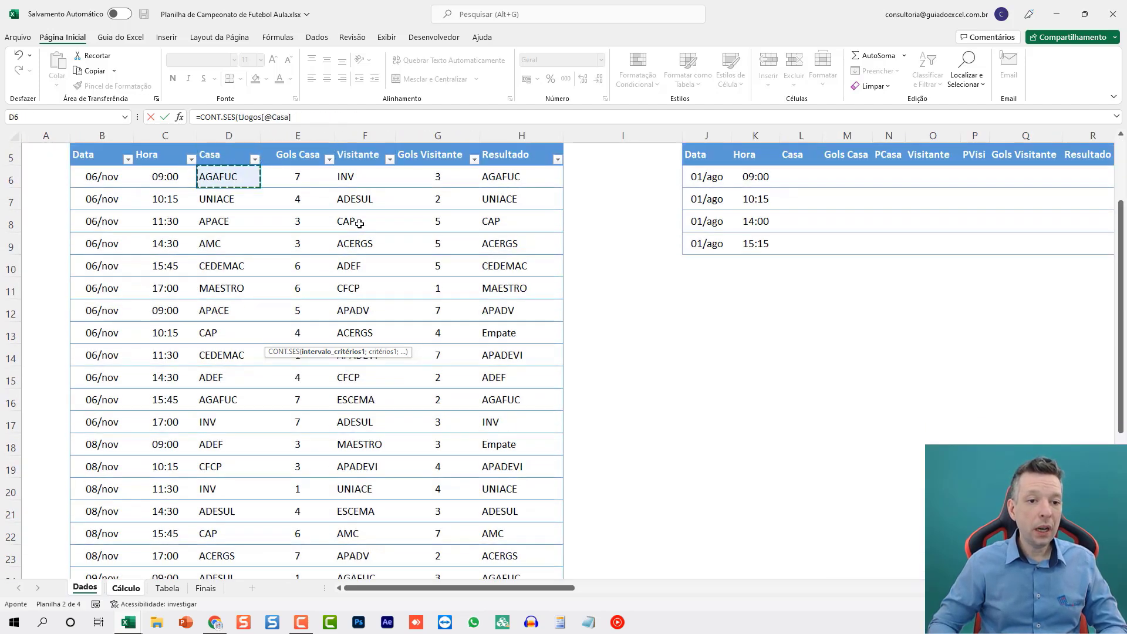
key(ctrl+shift+Down)
text(;)
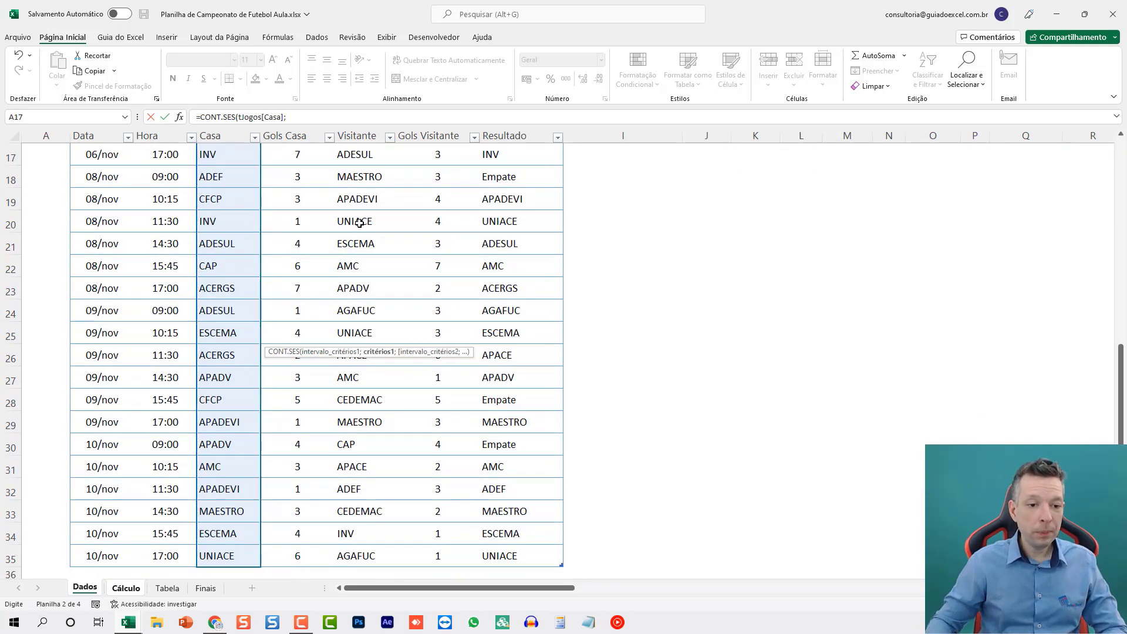
click(125, 588)
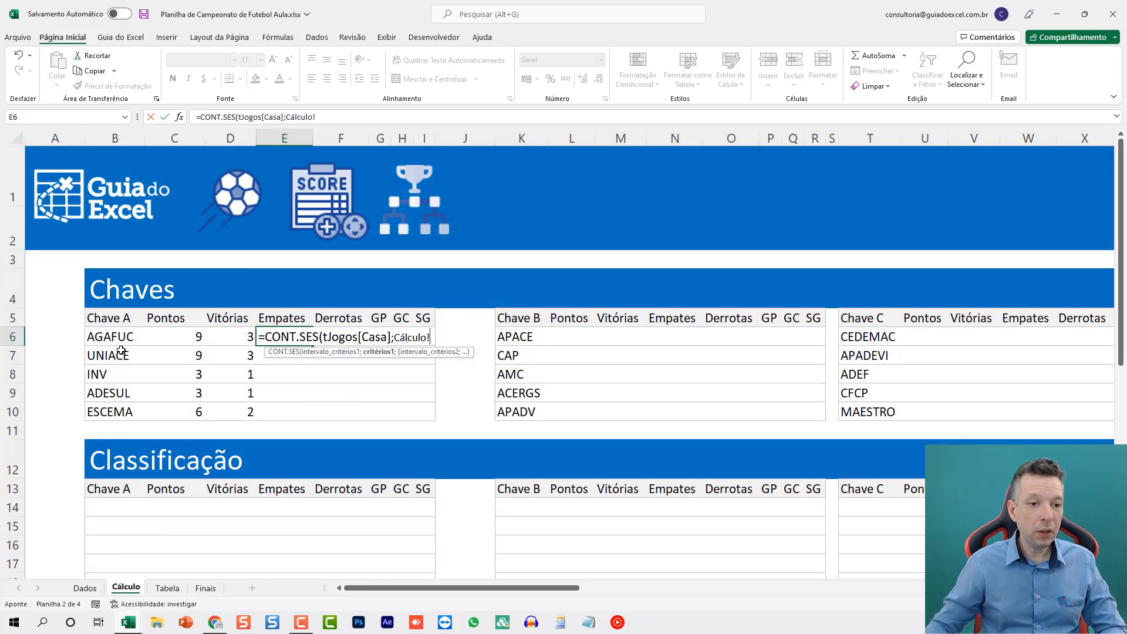
click(105, 336)
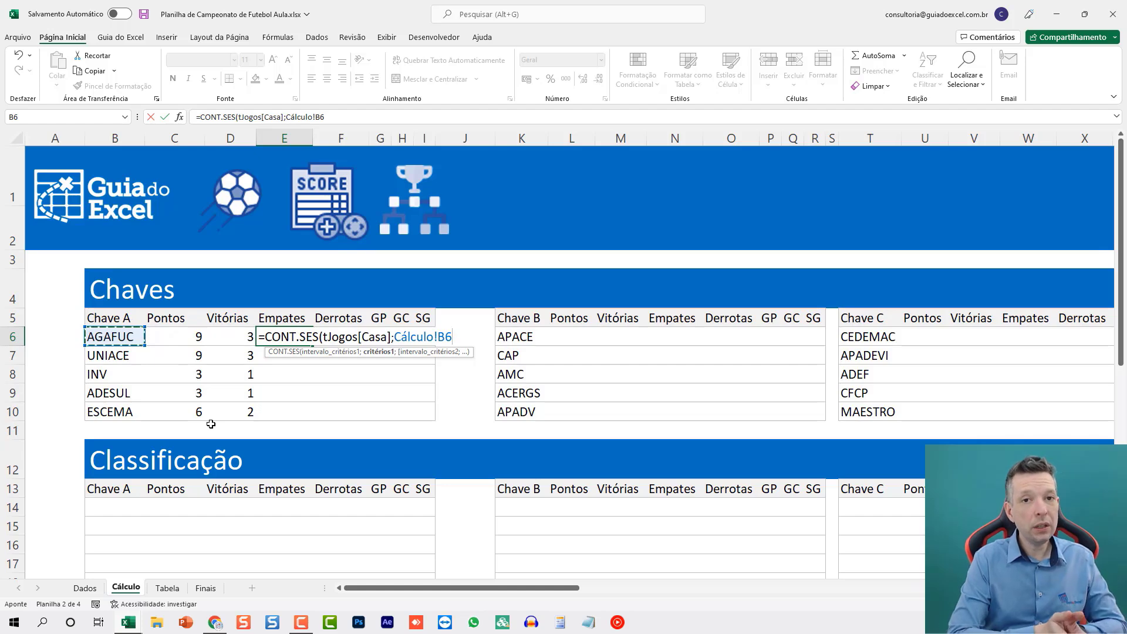
text(;)
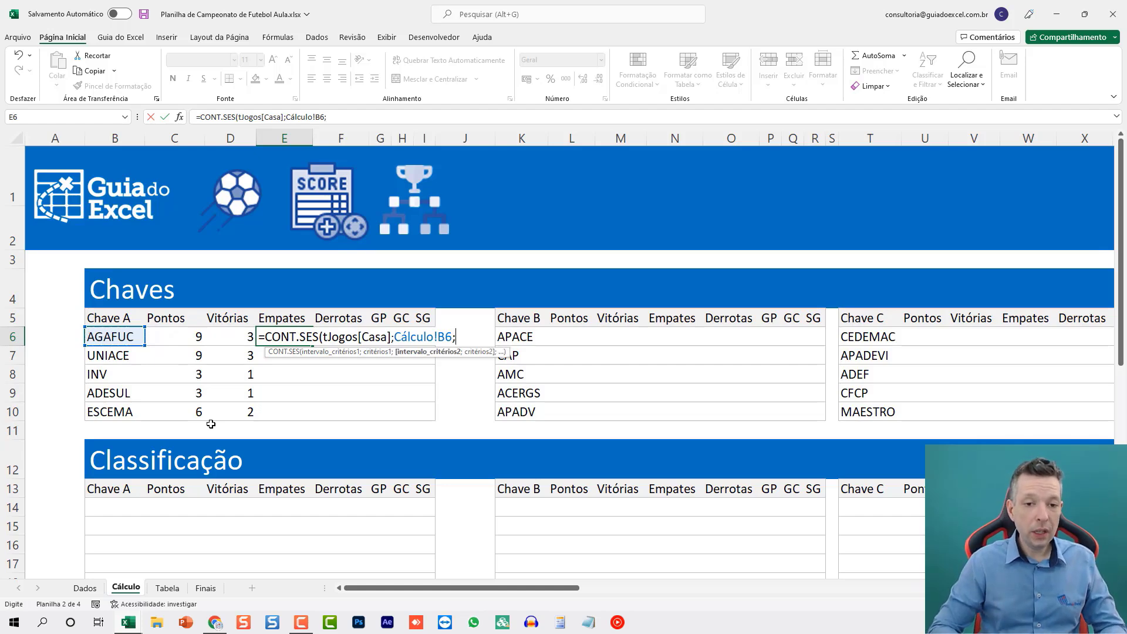
- Add the match table's Resultado column, tJogos[Resultado], as the second criteria range on a new line of the Empates formula
key(alt+Return)
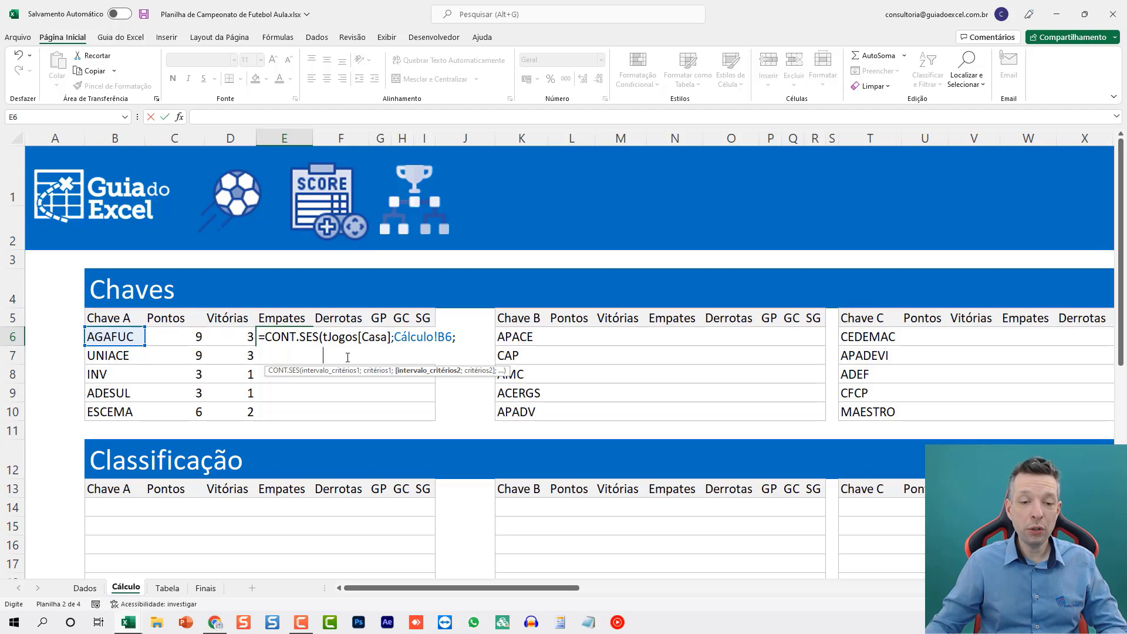
click(85, 587)
click(469, 243)
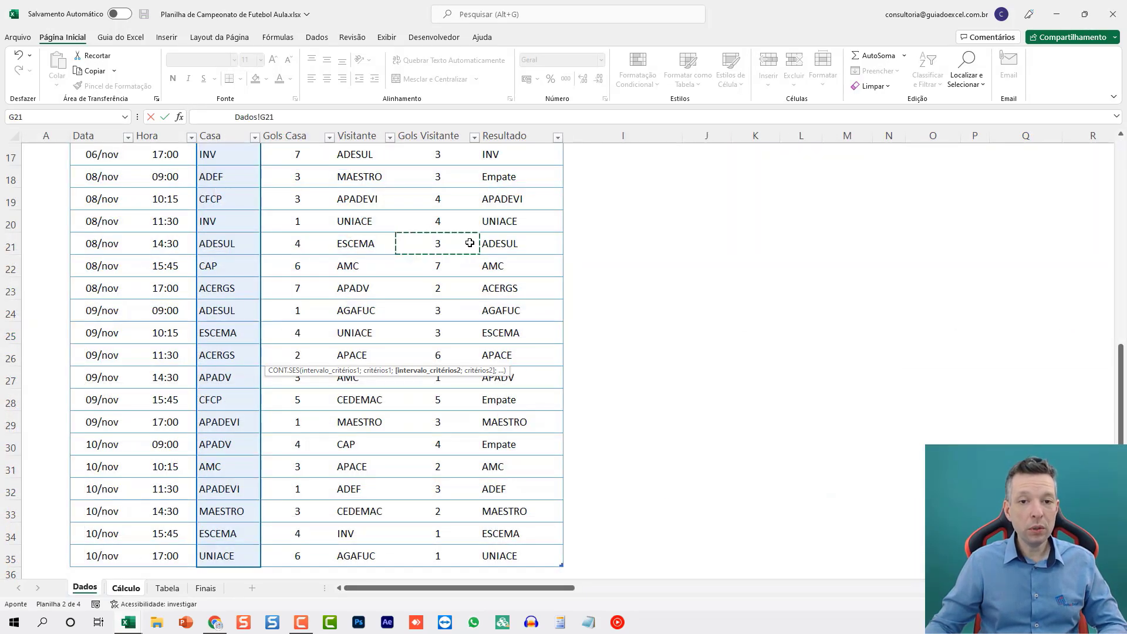
key(ctrl+Up)
key(Right)
key(Down)
key(ctrl+shift+Down)
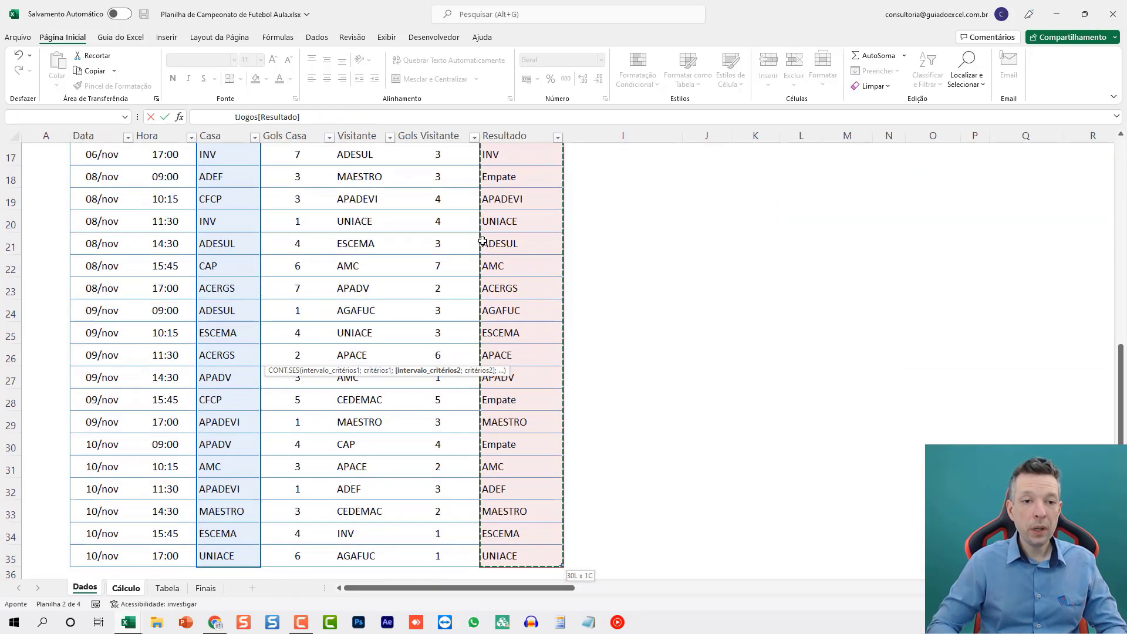
text(;)
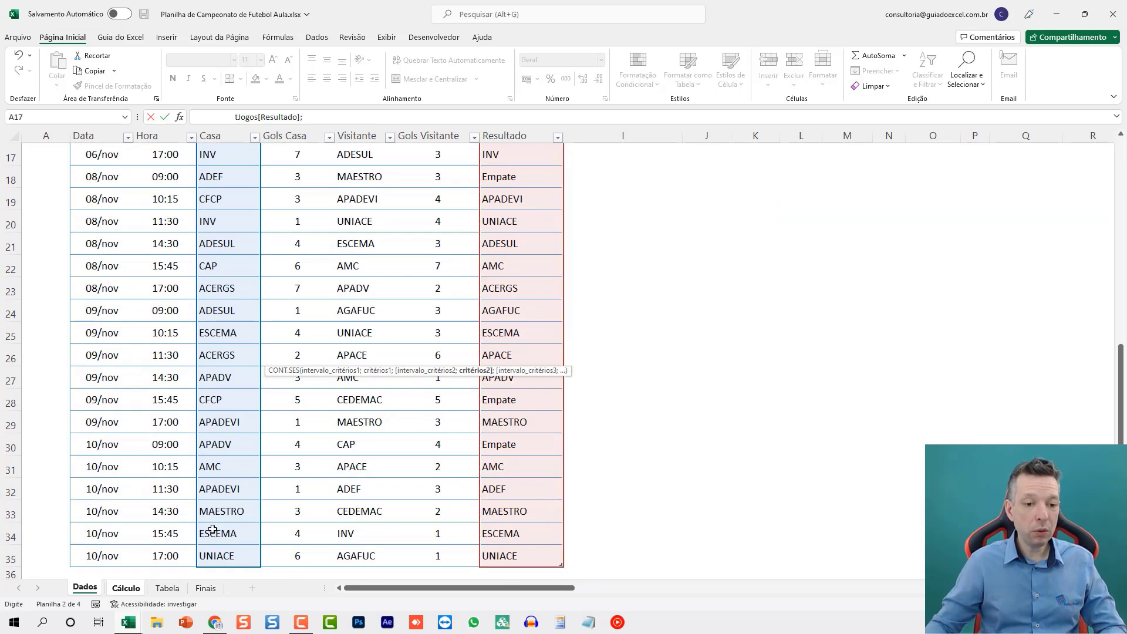
- Set the second criterion of AGAFUC's Empates formula to "Empate" and enter the formula, keeping its cell selected
click(127, 588)
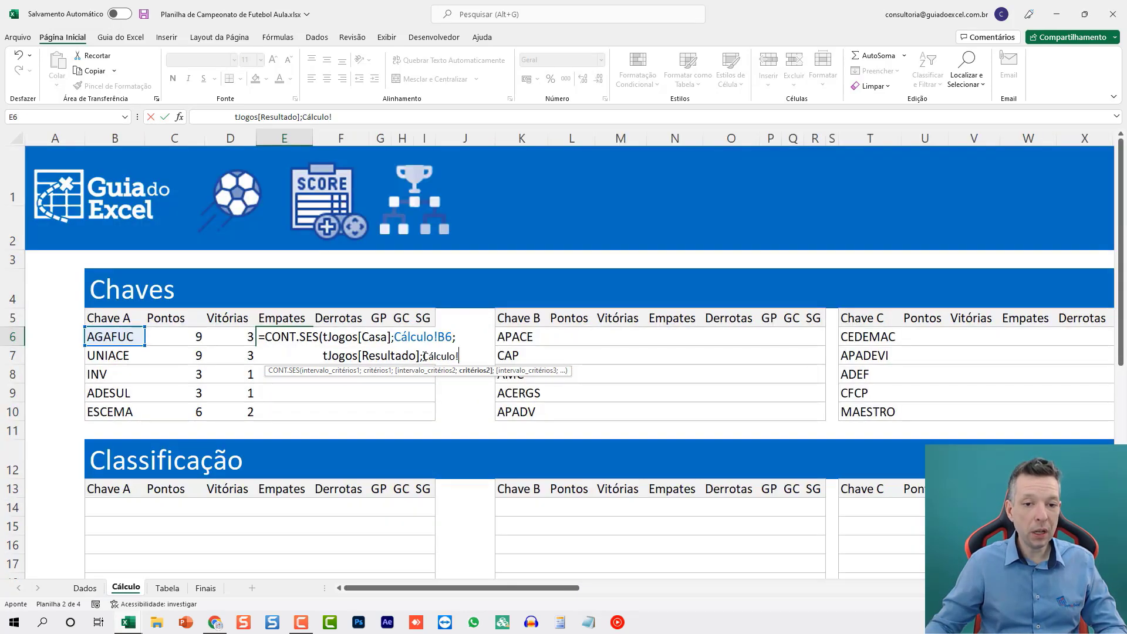
key(BackSpace)
key(BackSpace)
key(BackSpace)
key(BackSpace)
key(BackSpace)
key(BackSpace)
key(BackSpace)
key(BackSpace)
text("e)
key(BackSpace)
text(Empate")
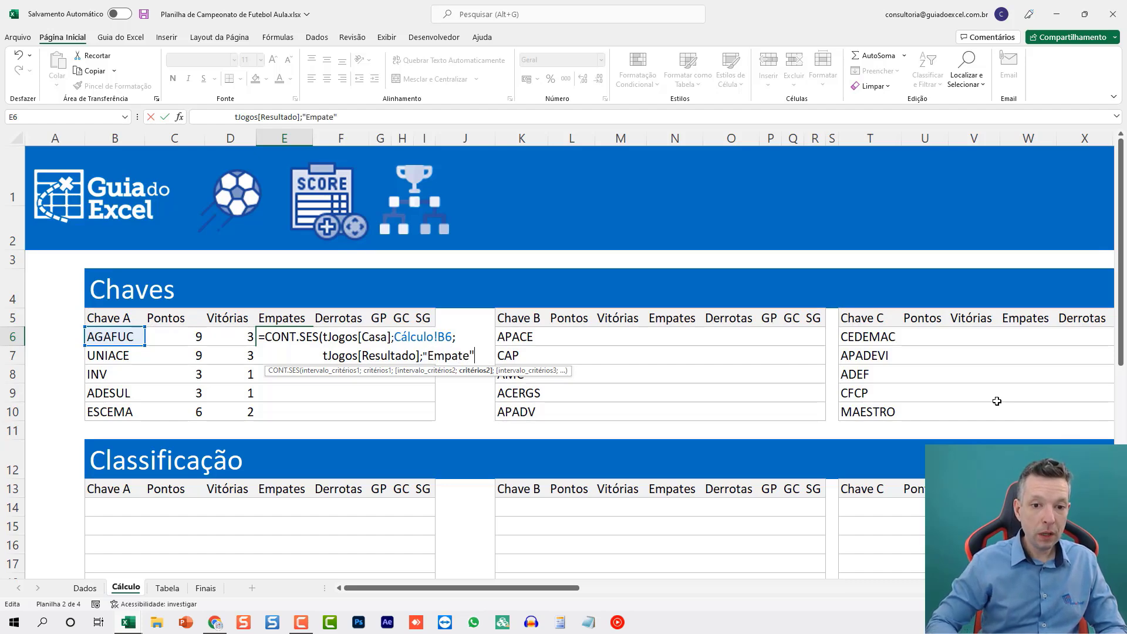
key(ctrl+Return)
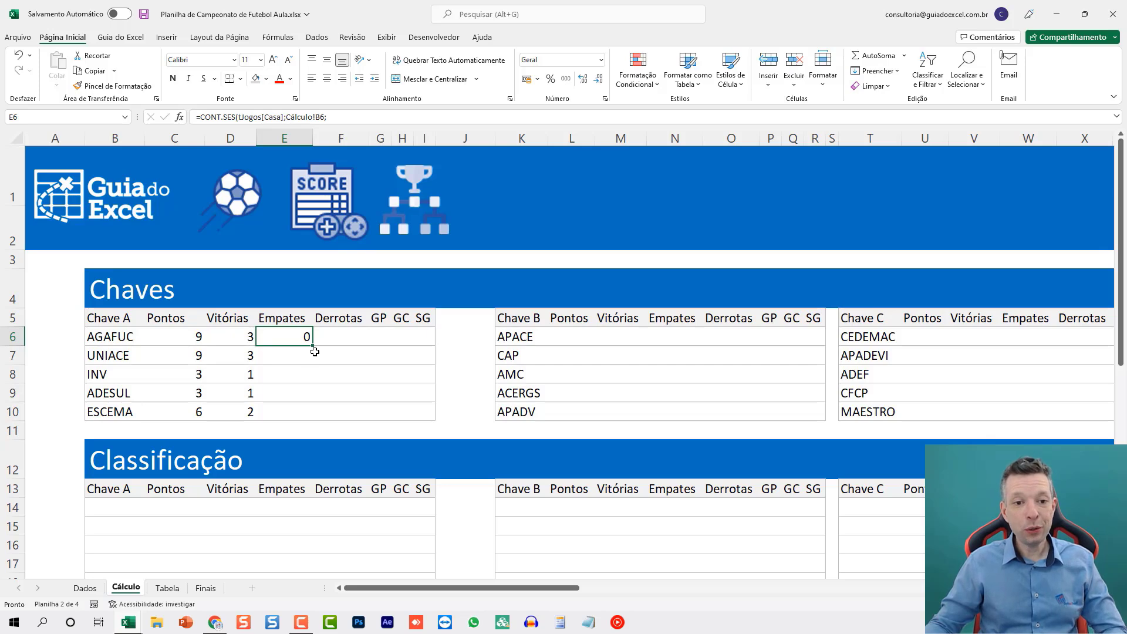
- Append a plus sign and, on a new line, a copy of the CONT.SES expression to AGAFUC's Empates formula
double_click(294, 331)
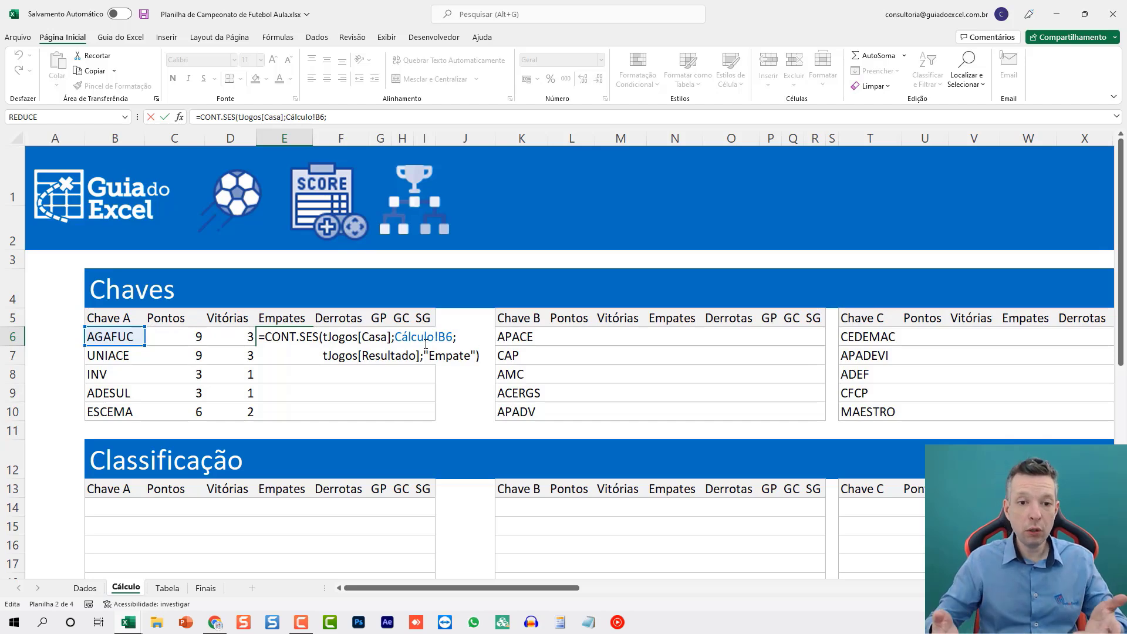
text(+)
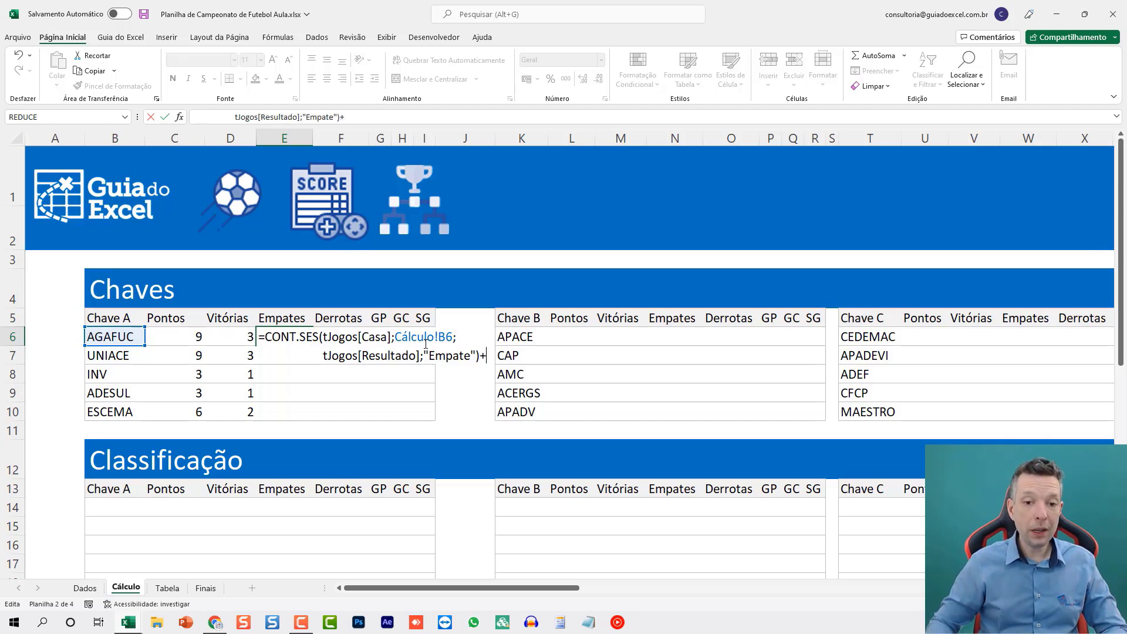
key(alt+Return)
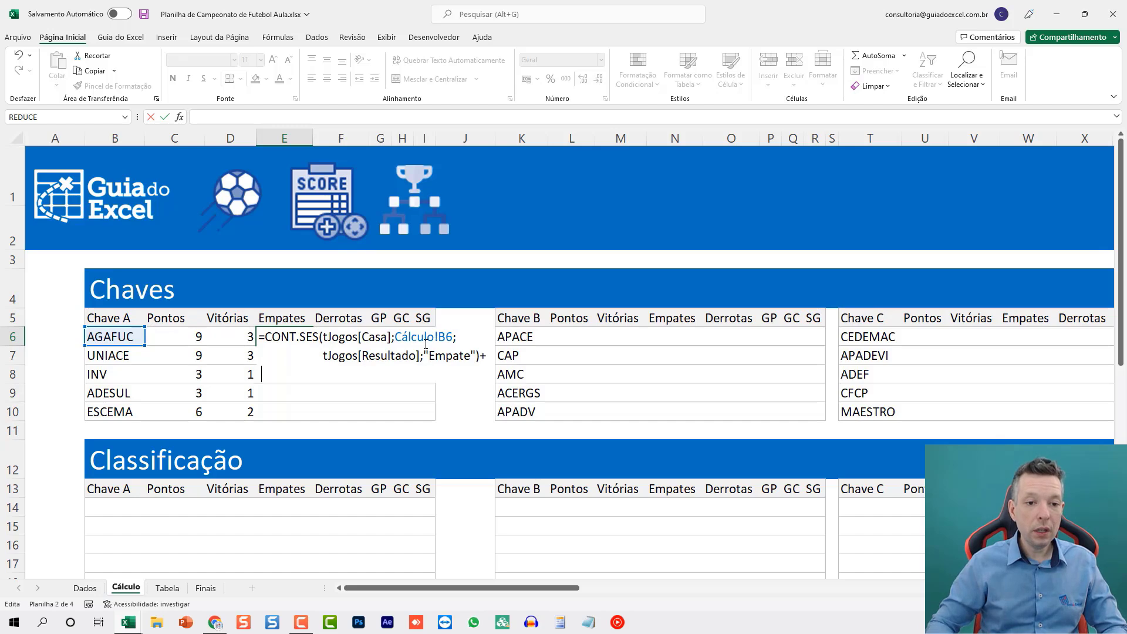
drag(483, 357, 266, 337)
key(ctrl+c)
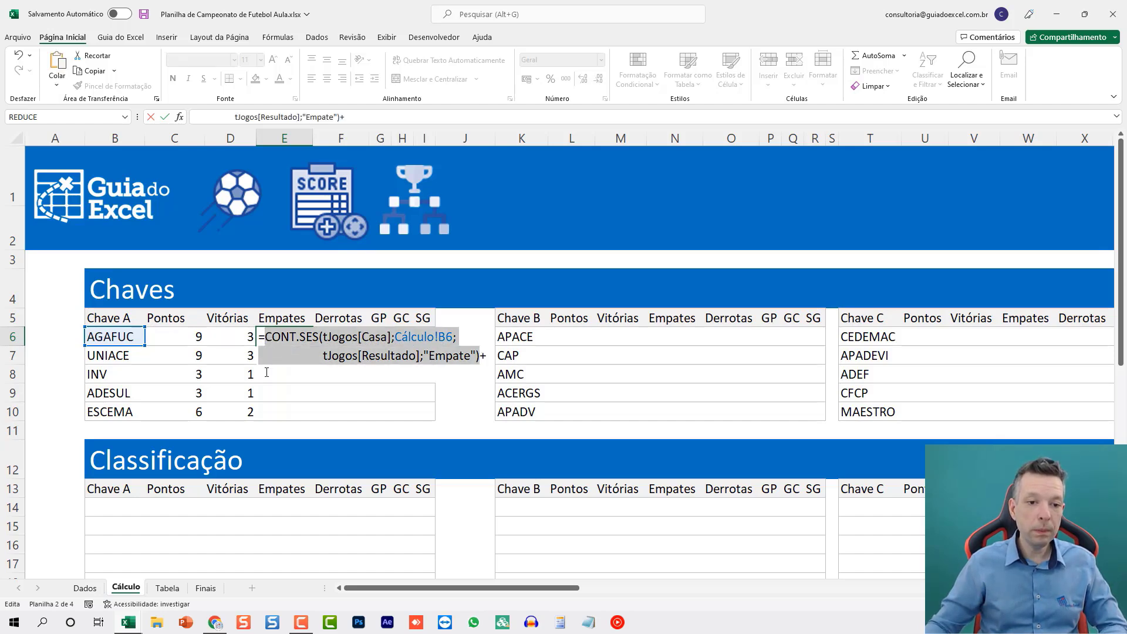
click(267, 372)
key(ctrl+v)
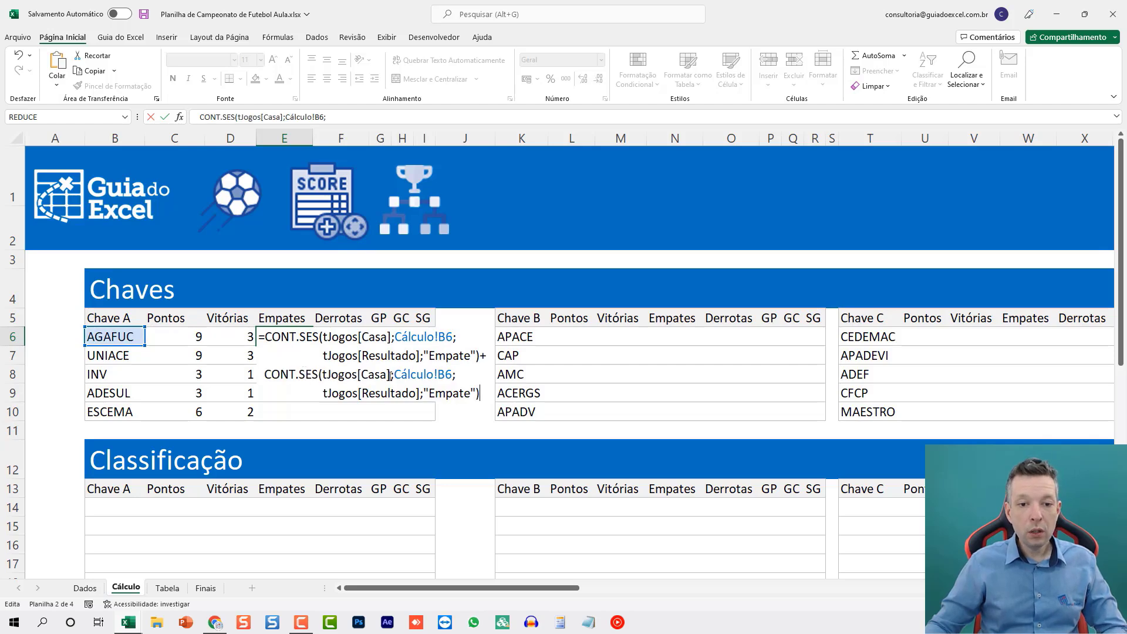
- Change the first criteria range of the second CONT.SES to tJogos[Visitante] and enter AGAFUC's Empates formula
drag(391, 374, 361, 374)
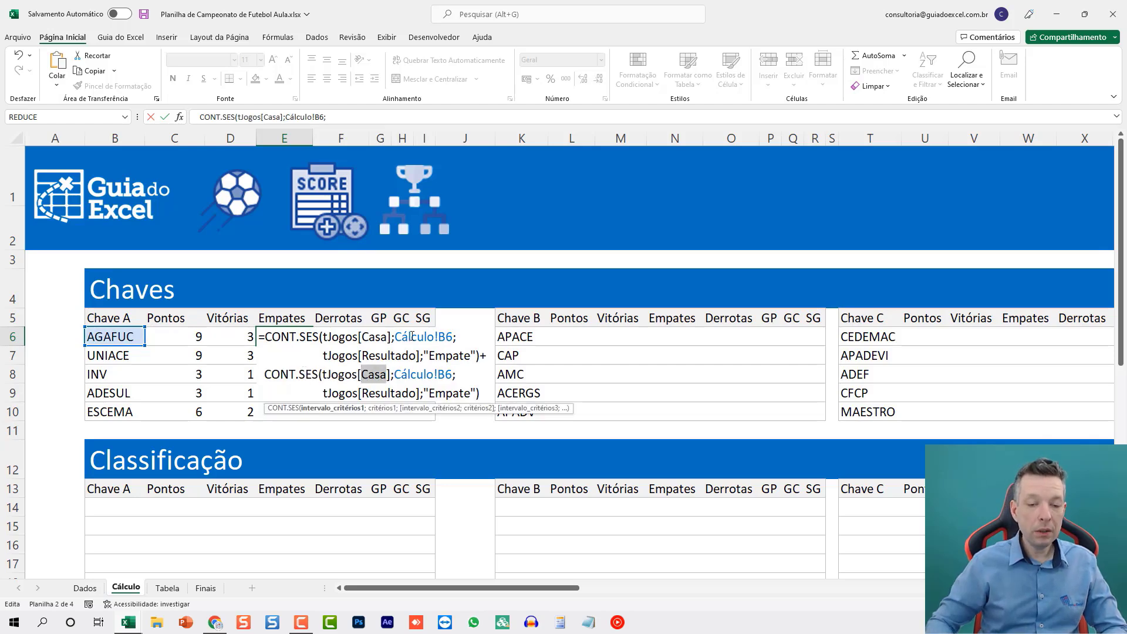
text(Visitante)
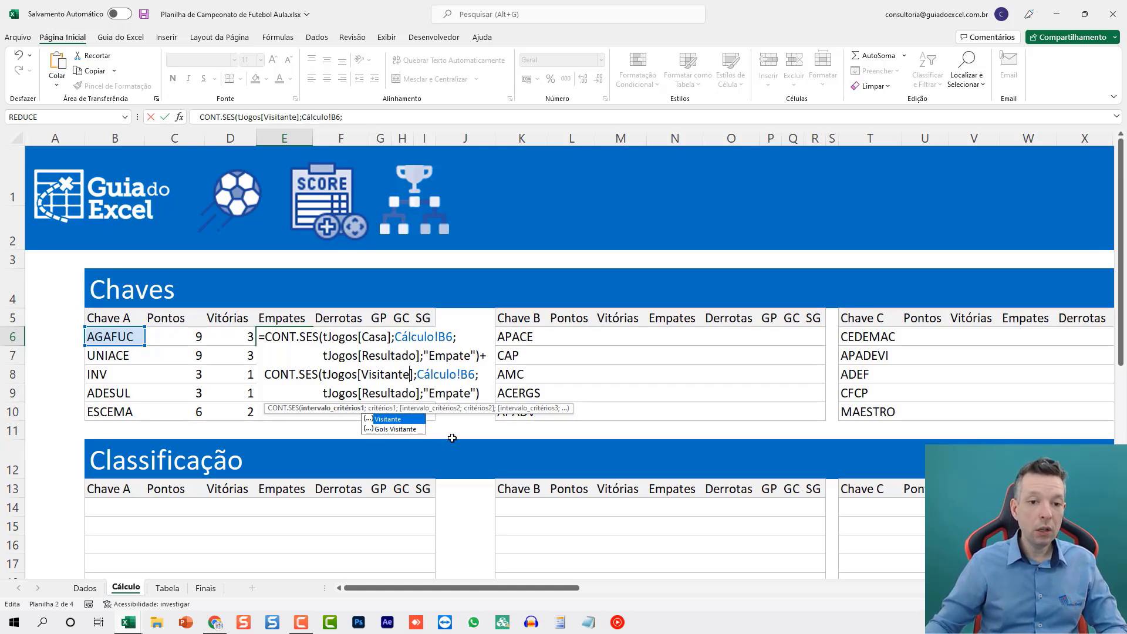
key(ctrl+Return)
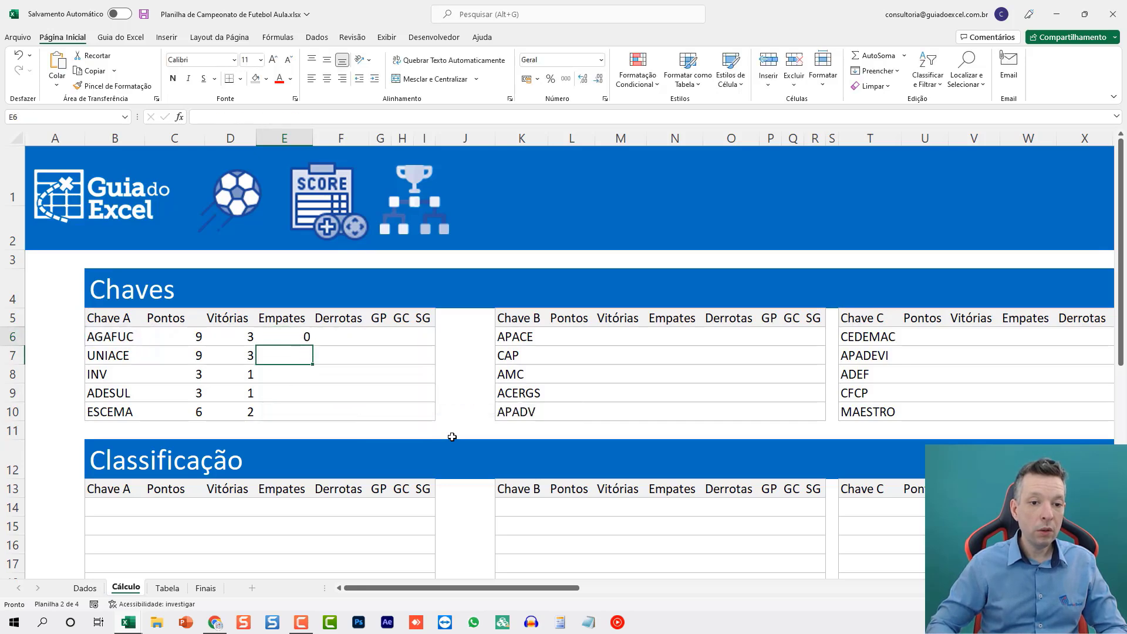
- Copy AGAFUC's Empates formula down to the other Chave A teams through ESCEMA
key(shift+Down)
key(shift+Down)
key(shift+Down)
key(shift+Down)
key(ctrl+d)
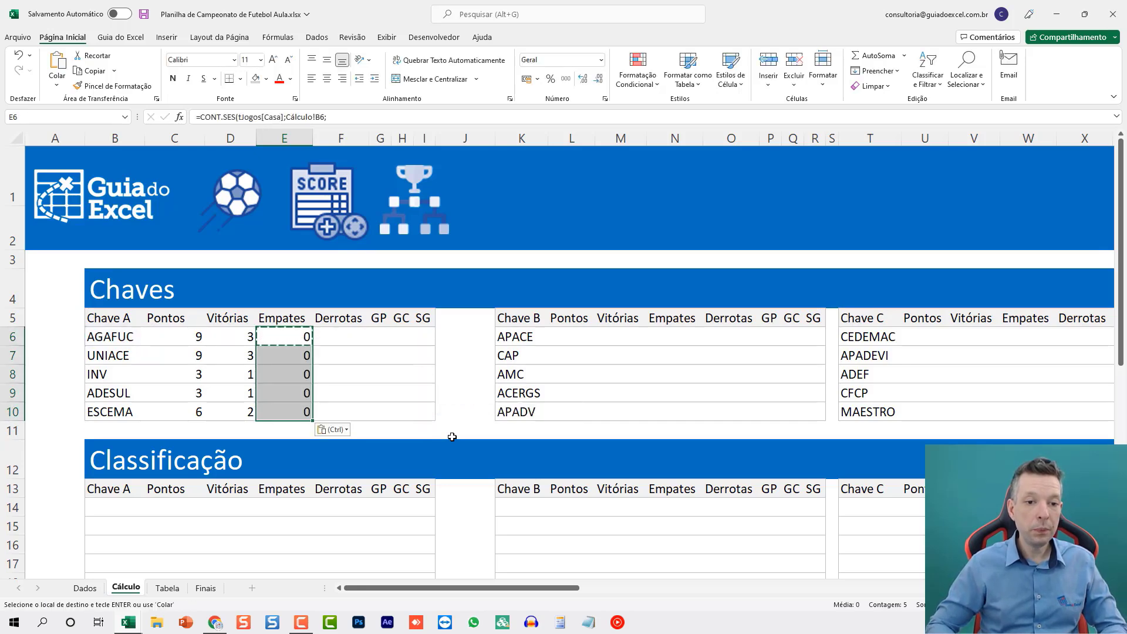
- Set Gols Visitante of the AGAFUC versus INV match on the Dados sheet to 7 and return to the Cálculo sheet
click(85, 588)
text(7)
key(Return)
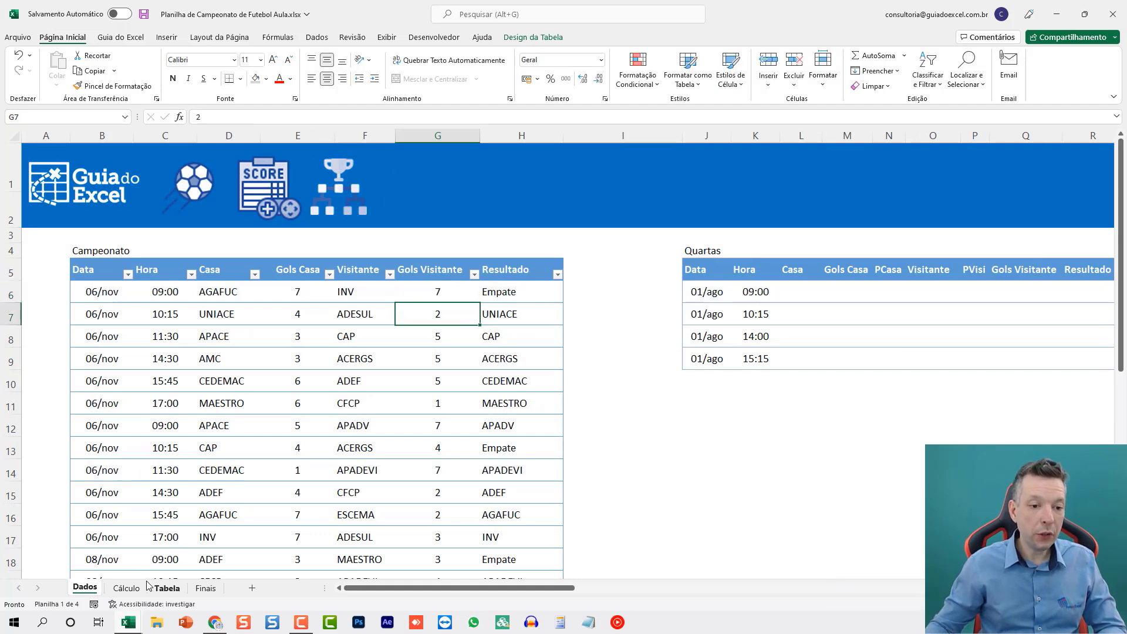
click(126, 587)
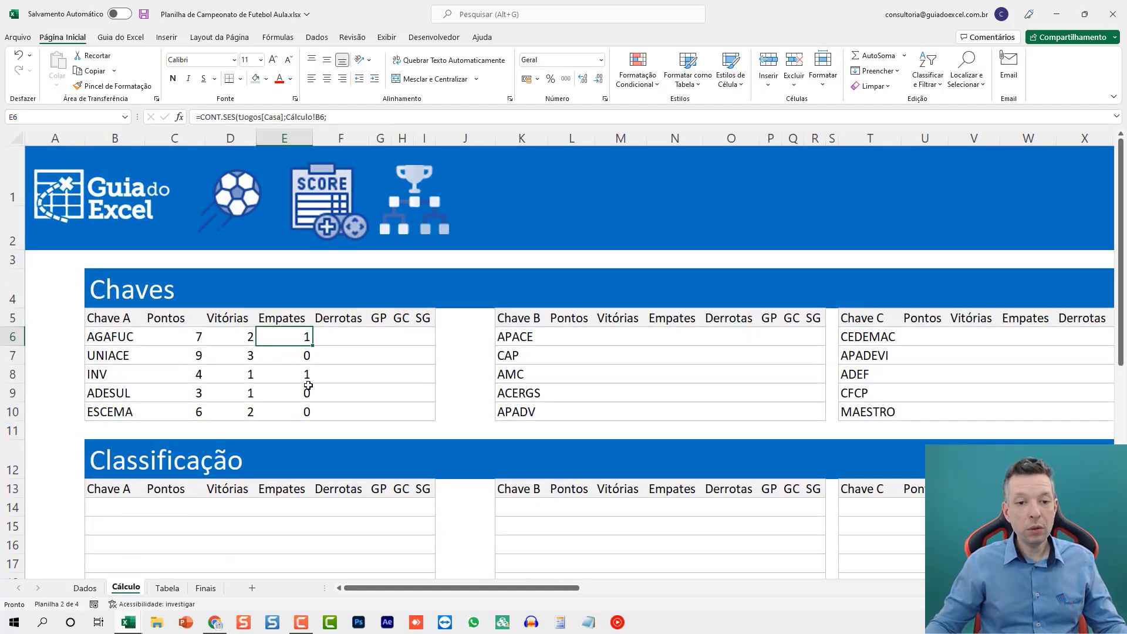
- Start AGAFUC's Derrotas formula with CONT.SES, using tJogos[Casa] as the first criteria range and Cálculo!B6 as its criterion
click(344, 335)
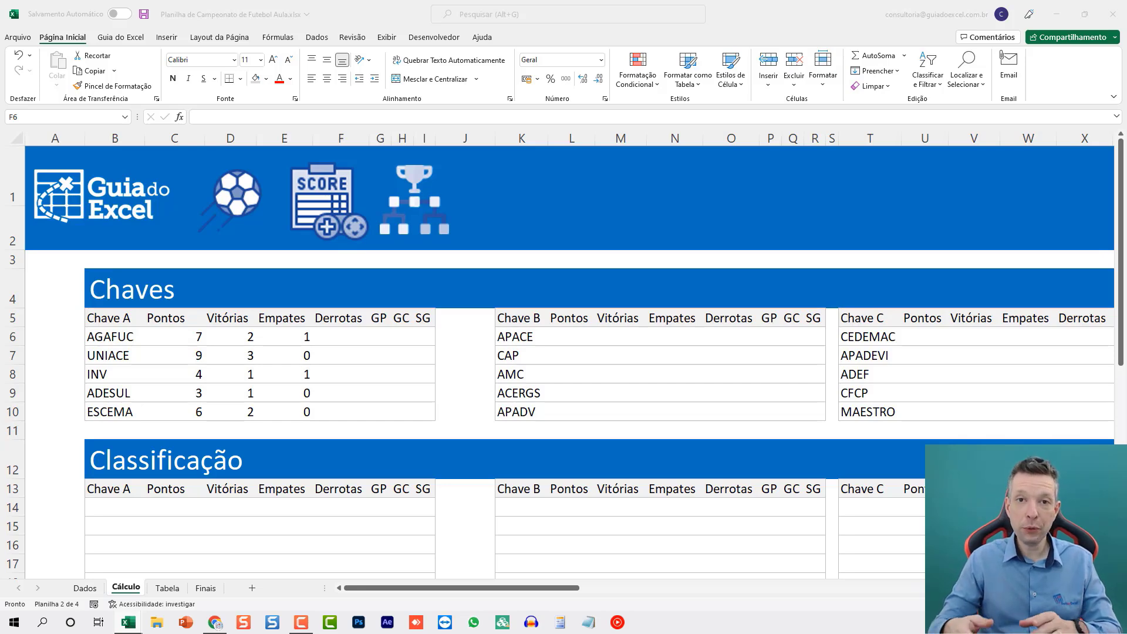
click(327, 333)
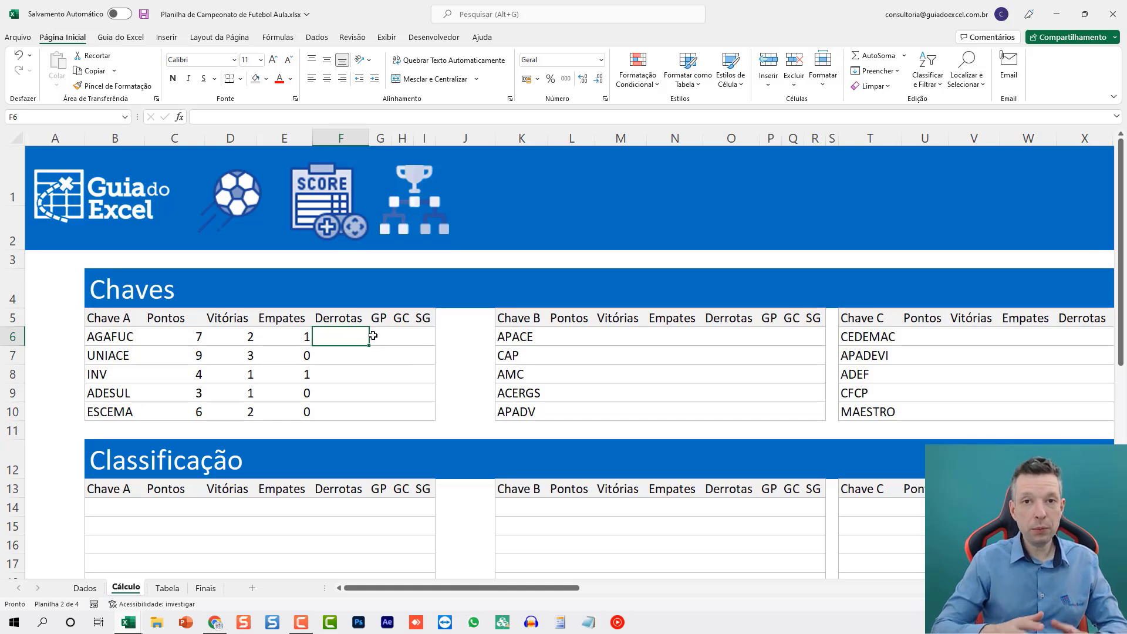
key(Escape)
text(=CONT.S)
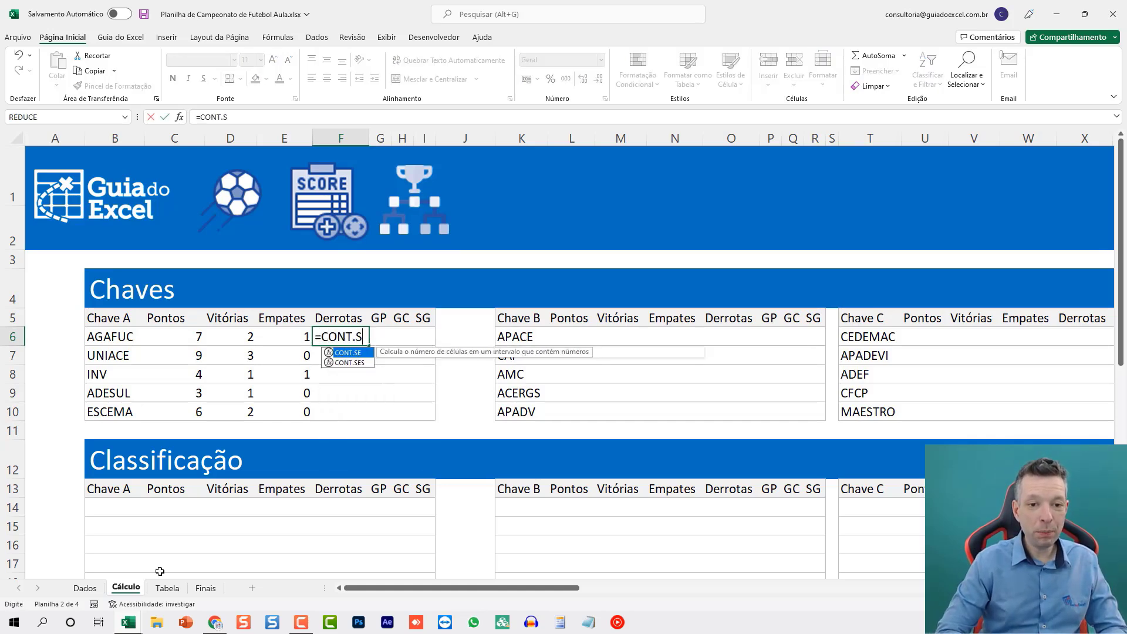
text(ES()
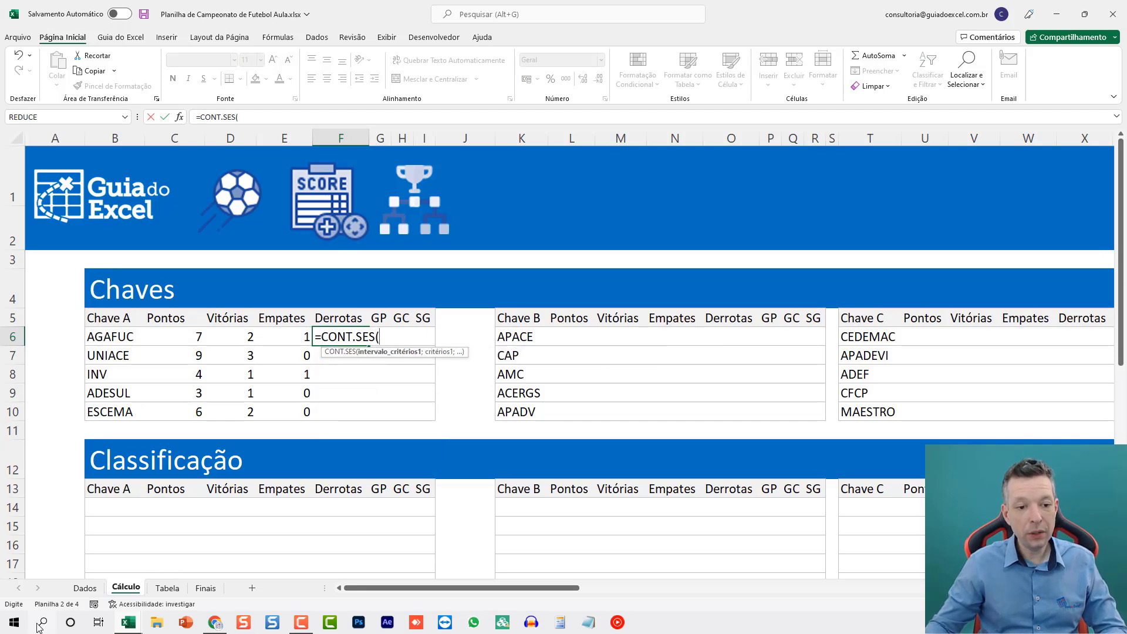
click(85, 588)
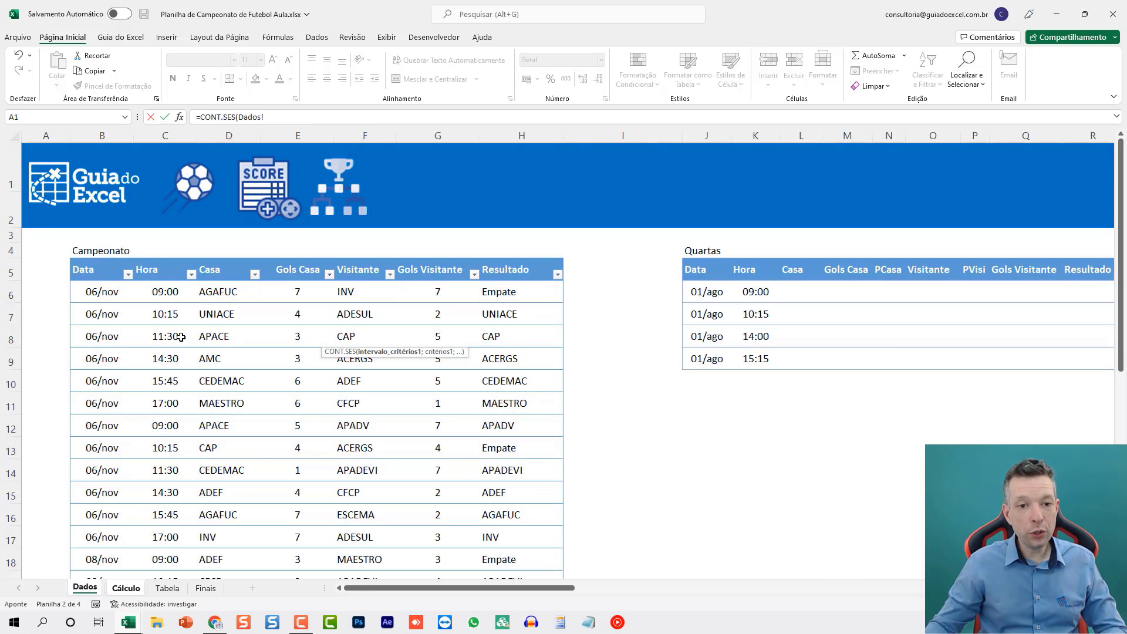
click(210, 292)
key(ctrl+shift+Down)
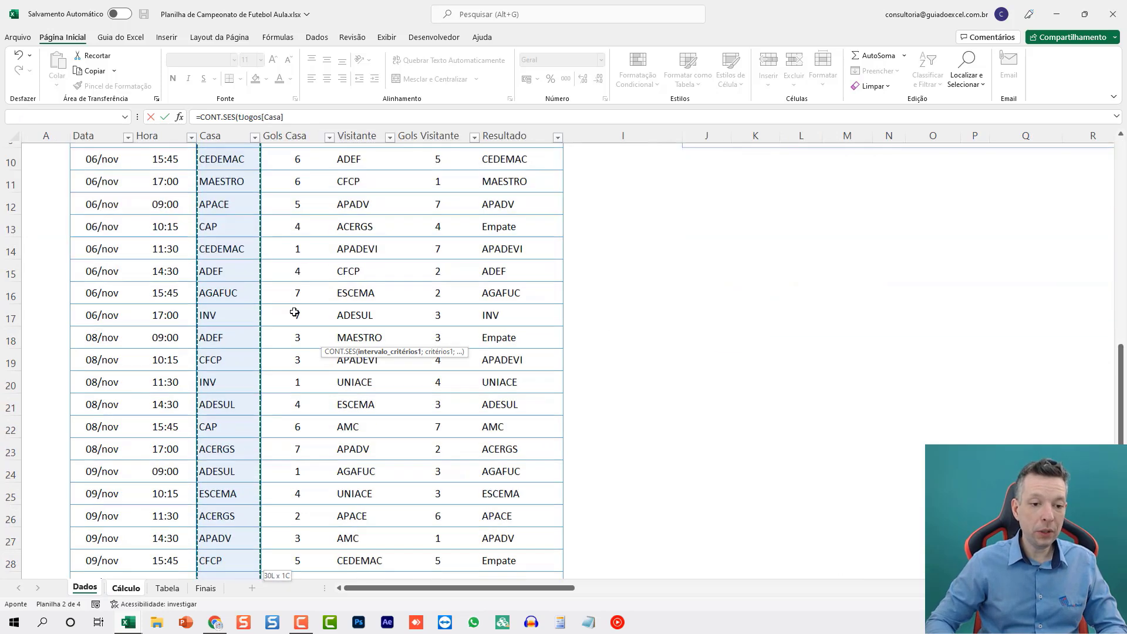
text(;)
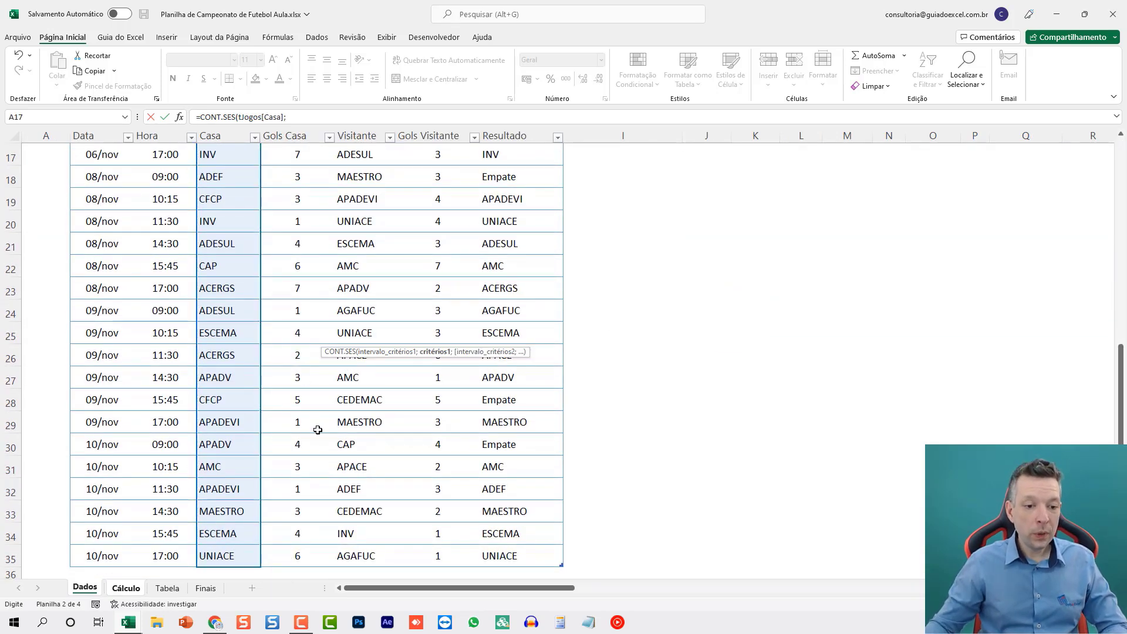
click(126, 589)
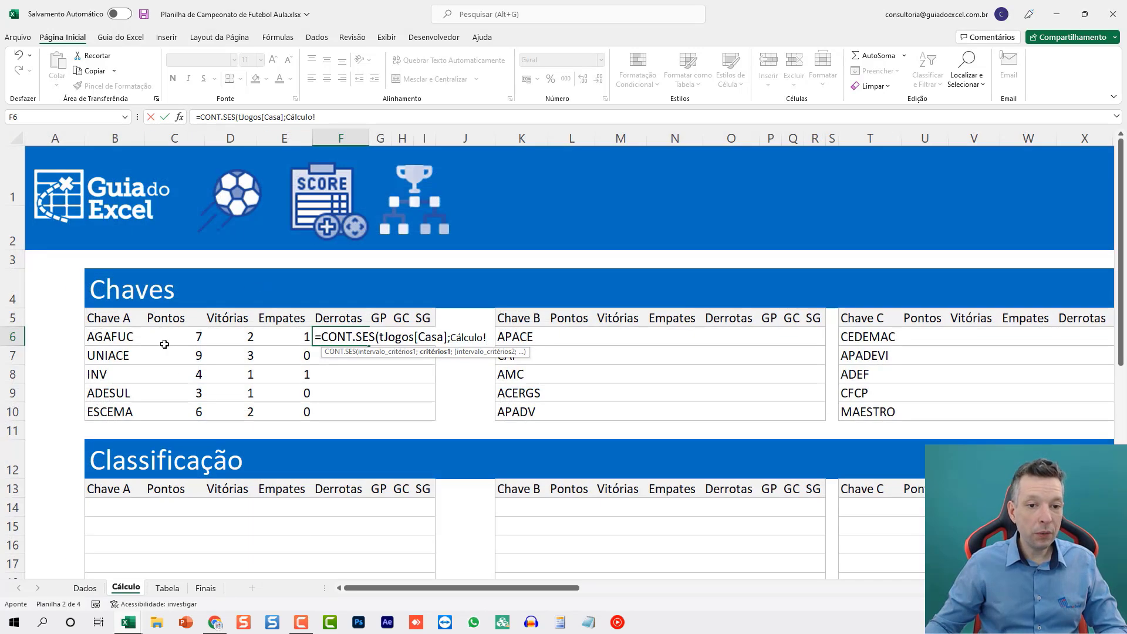
click(132, 336)
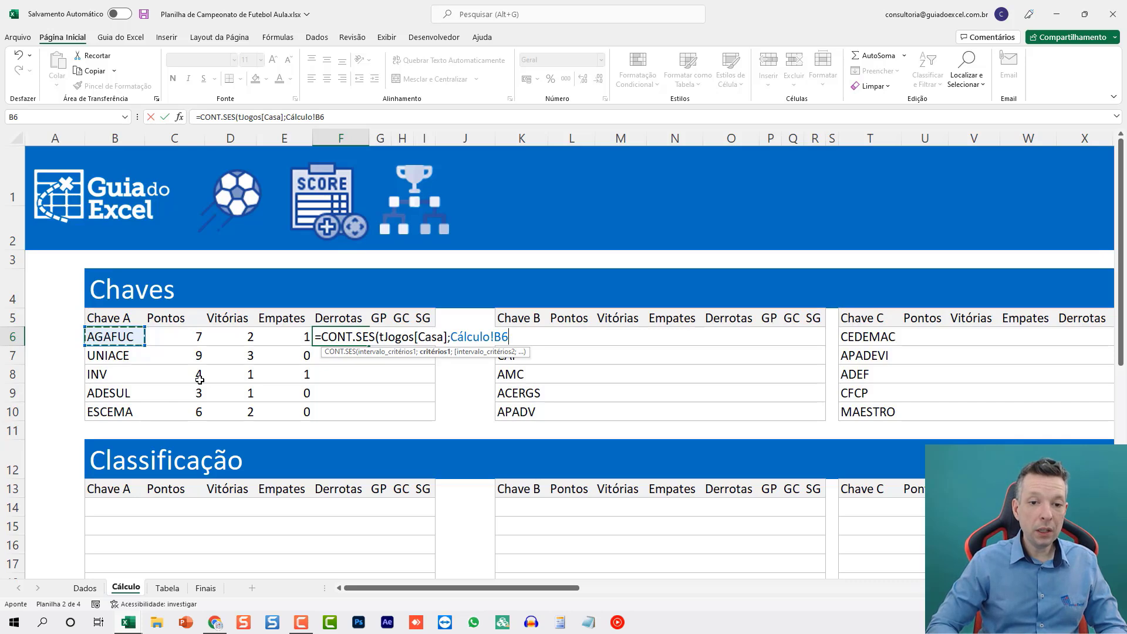
text(;)
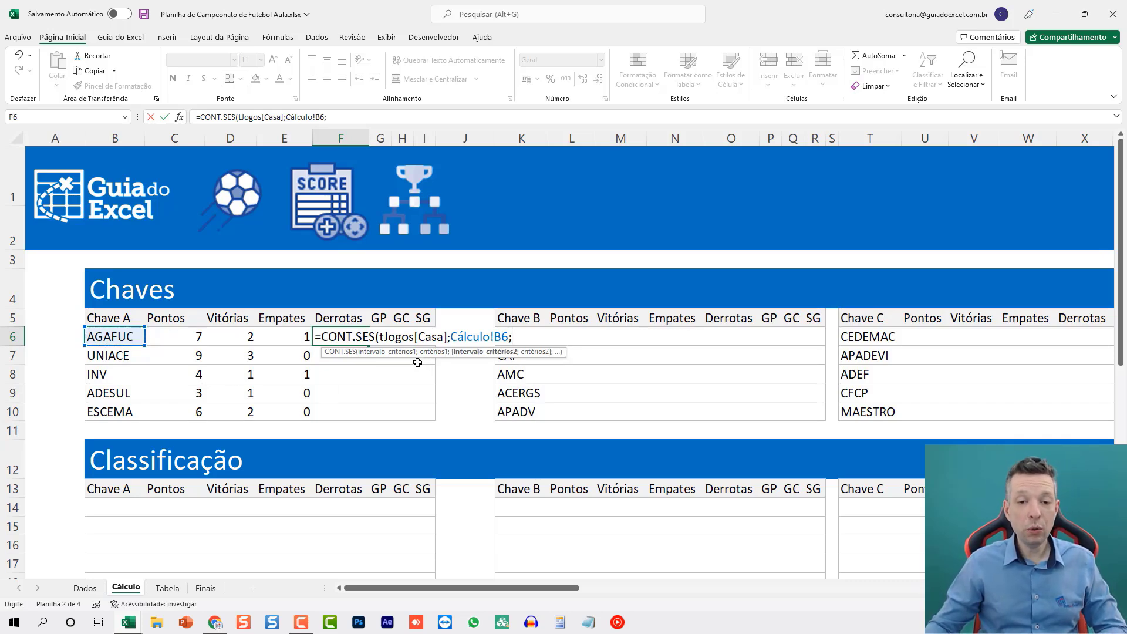
- Add the match table's Resultado column, tJogos[Resultado], as the second criteria range of the Derrotas formula
click(85, 587)
click(492, 197)
scroll(492, 197, up, 4)
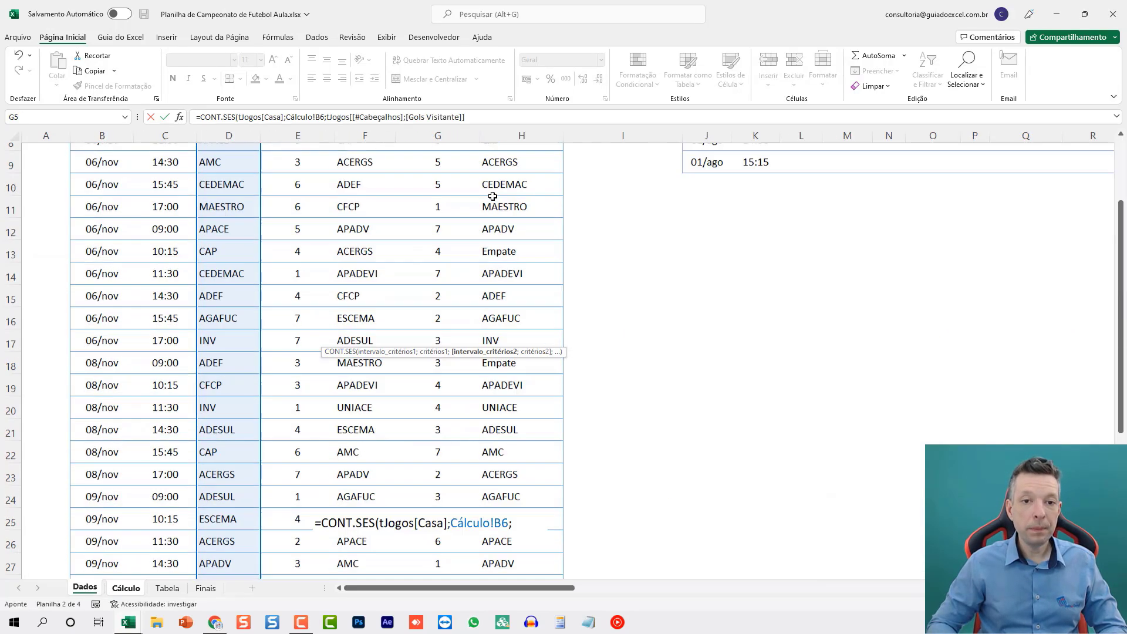
key(ctrl+shift+Down)
text(;)
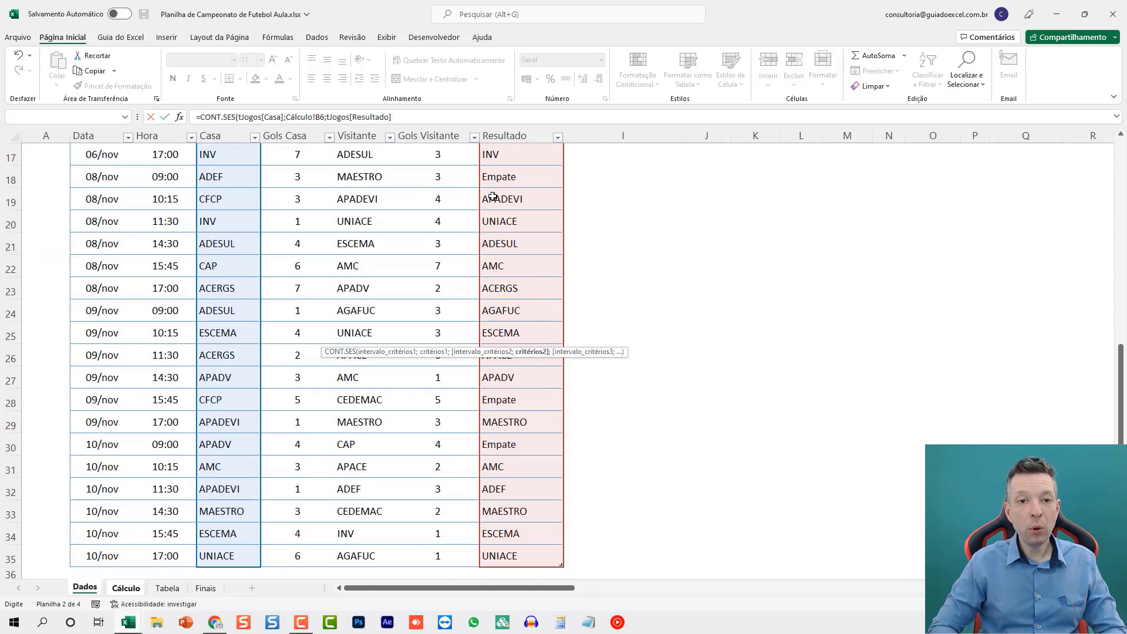
click(127, 588)
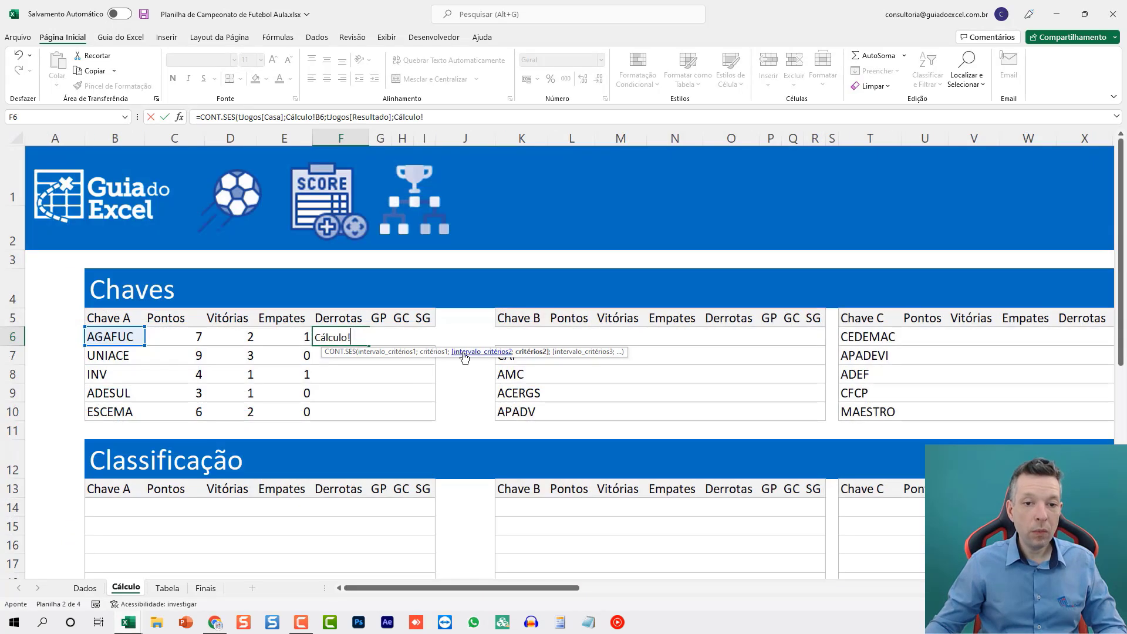
- Insert a line break before tJogos[Resultado] in AGAFUC's Derrotas formula
click(319, 118)
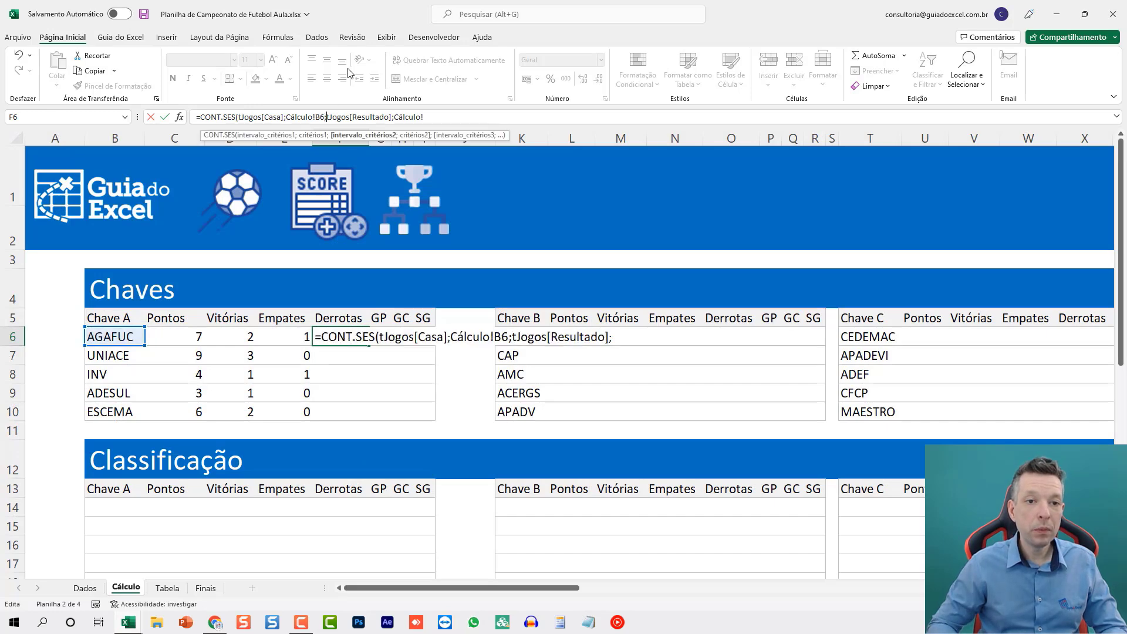
key(Right)
key(Right)
key(Right)
key(Right)
key(Right)
key(alt+Return)
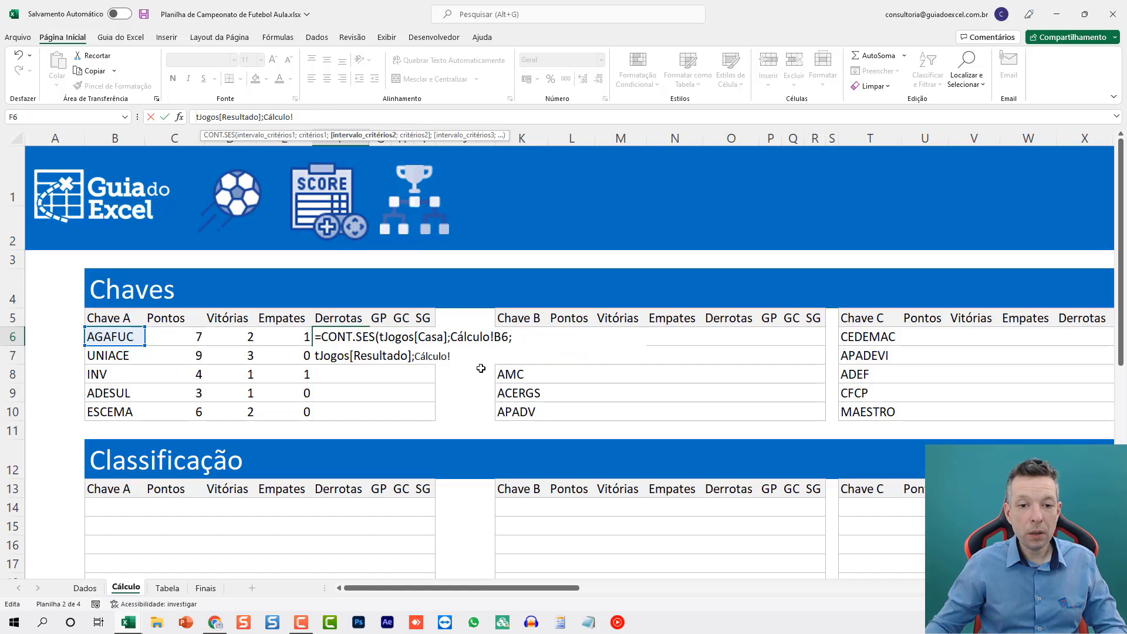
- Replace the stray Cálculo! reference with "<>"&Cálculo!B6 as the second criterion and start a new line in the Derrotas formula
drag(414, 357, 451, 357)
text("<>"&)
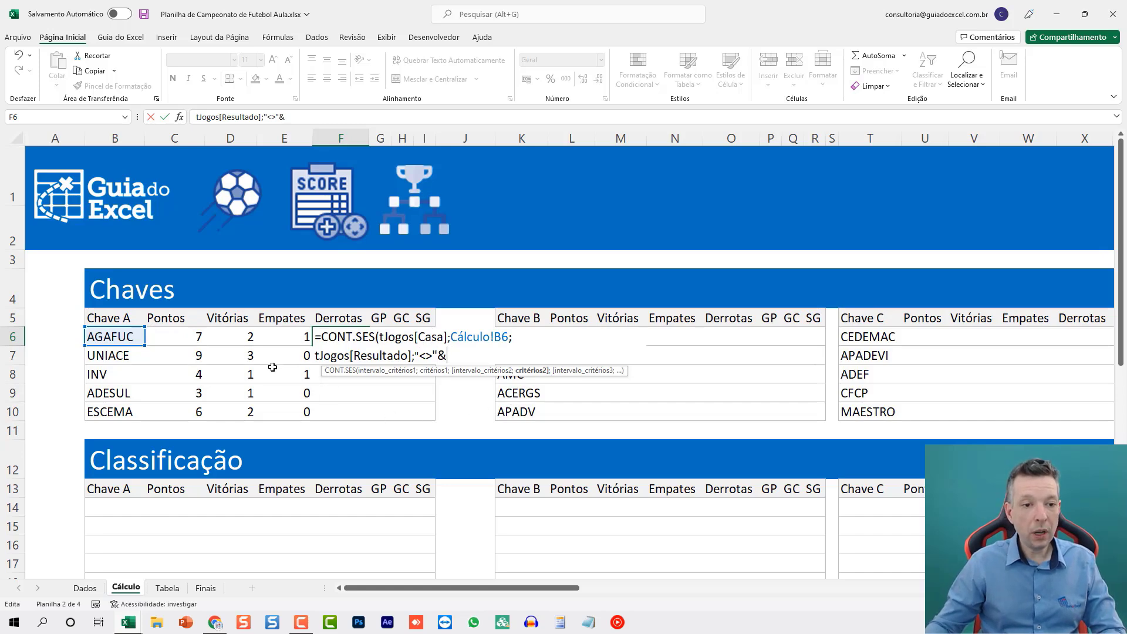
click(142, 342)
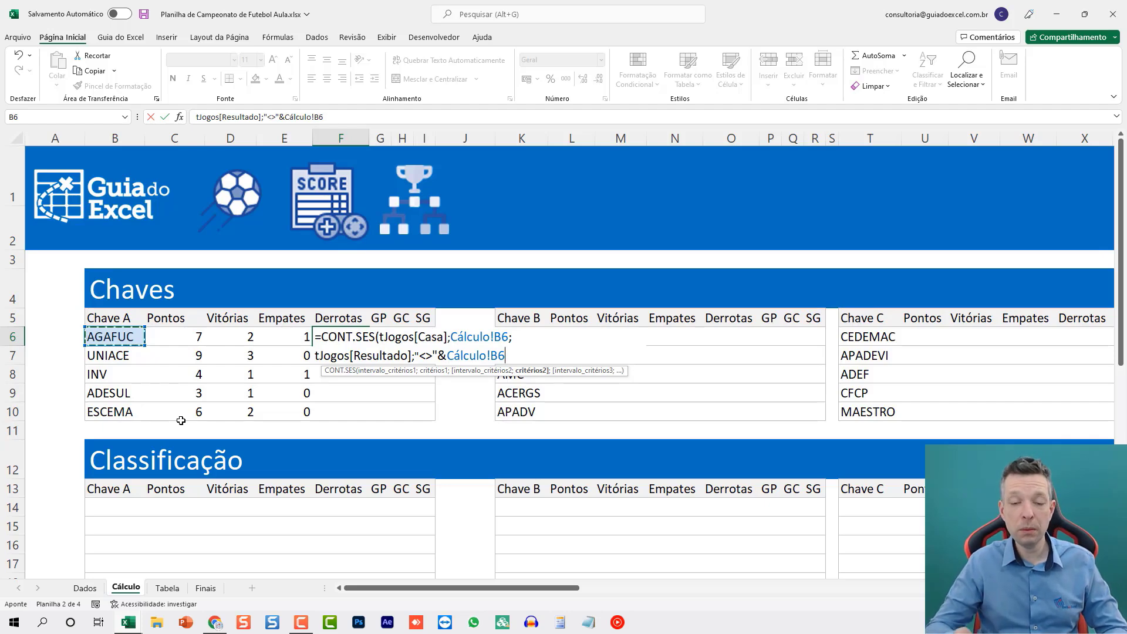
text(;)
key(alt+Return)
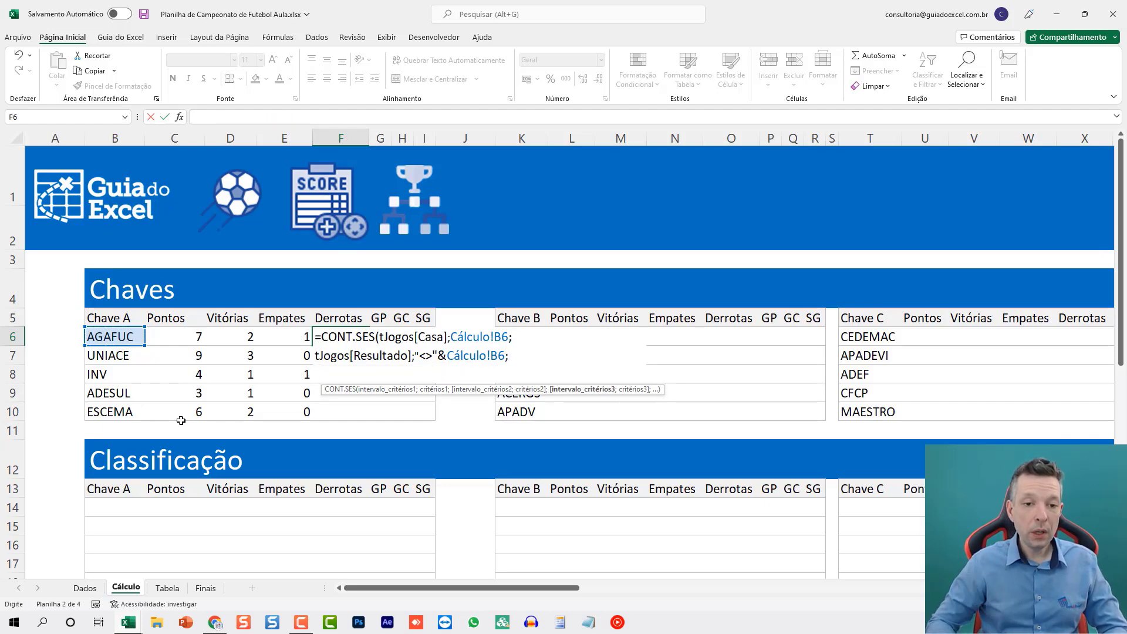
- Add tJogos[Resultado] as the third criteria range of the Derrotas formula, with "<>Empate" as its criterion
drag(315, 356, 413, 360)
key(ctrl+c)
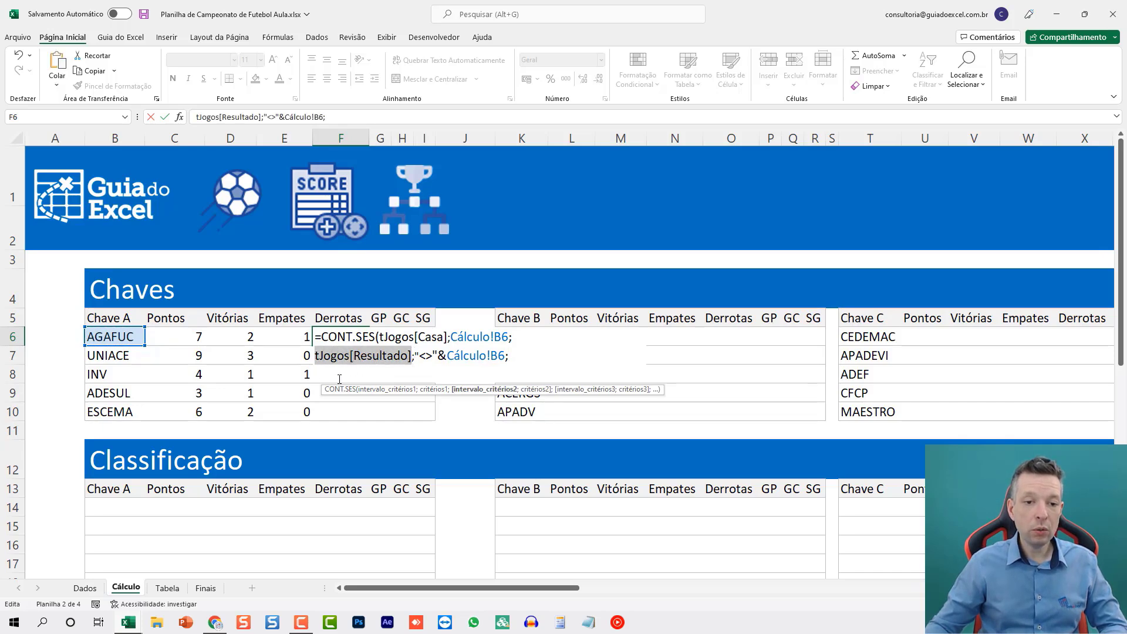
click(340, 378)
key(ctrl+v)
text(;"<>)
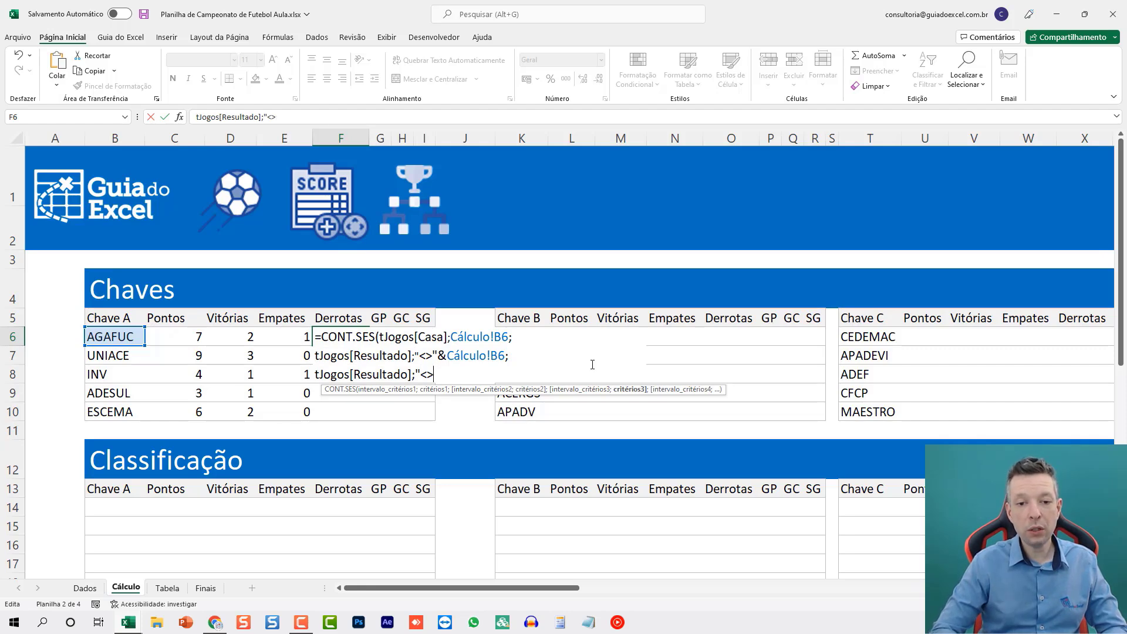
text(Empat ")
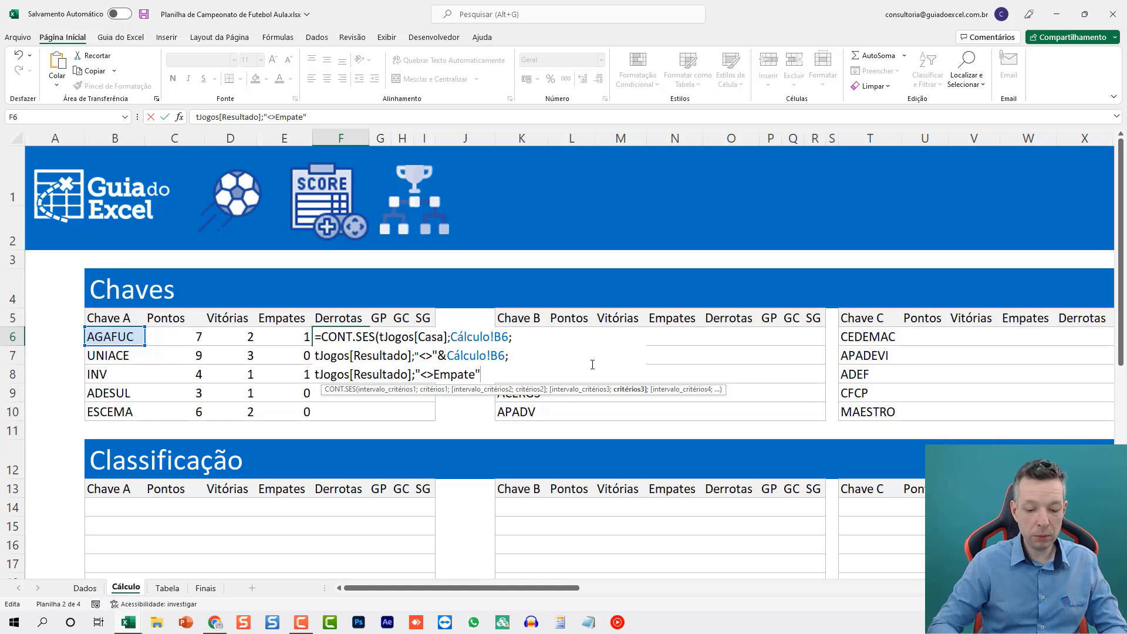
- Close and enter AGAFUC's Derrotas formula, and copy it down to the other Chave A teams through ESCEMA
text())
key(Return)
key(Up)
key(ctrl+c)
key(Left)
key(ctrl+Down)
key(Right)
key(ctrl+shift+Up)
key(ctrl+v)
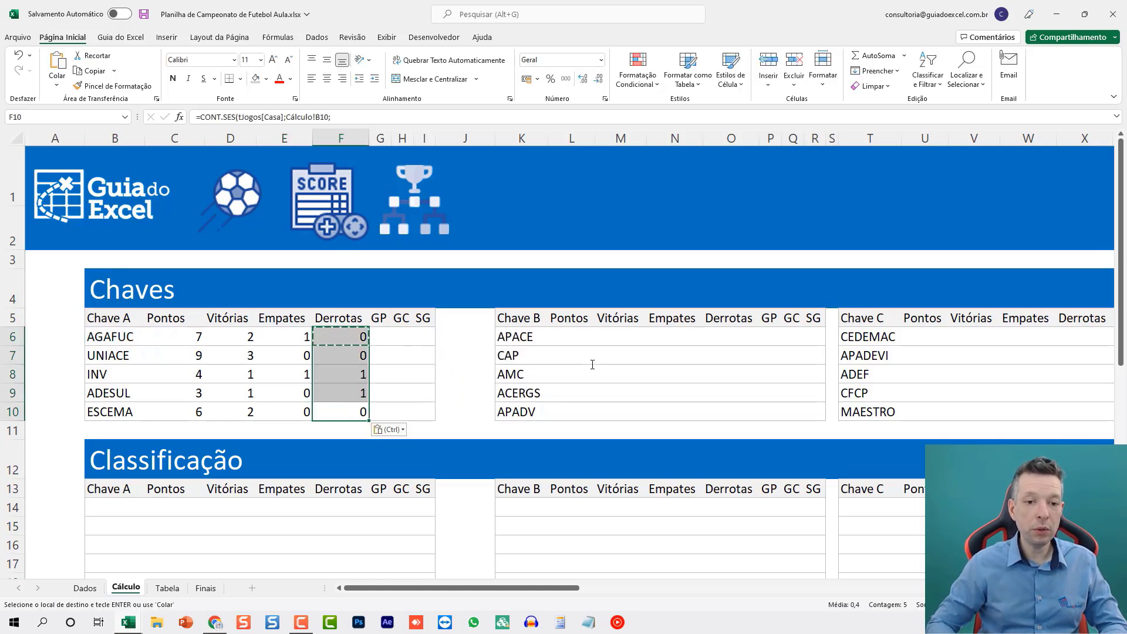
- Inspect the copied Derrotas formulas of the Chave A teams for correct team references
key(Escape)
key(Up)
key(Up)
key(Up)
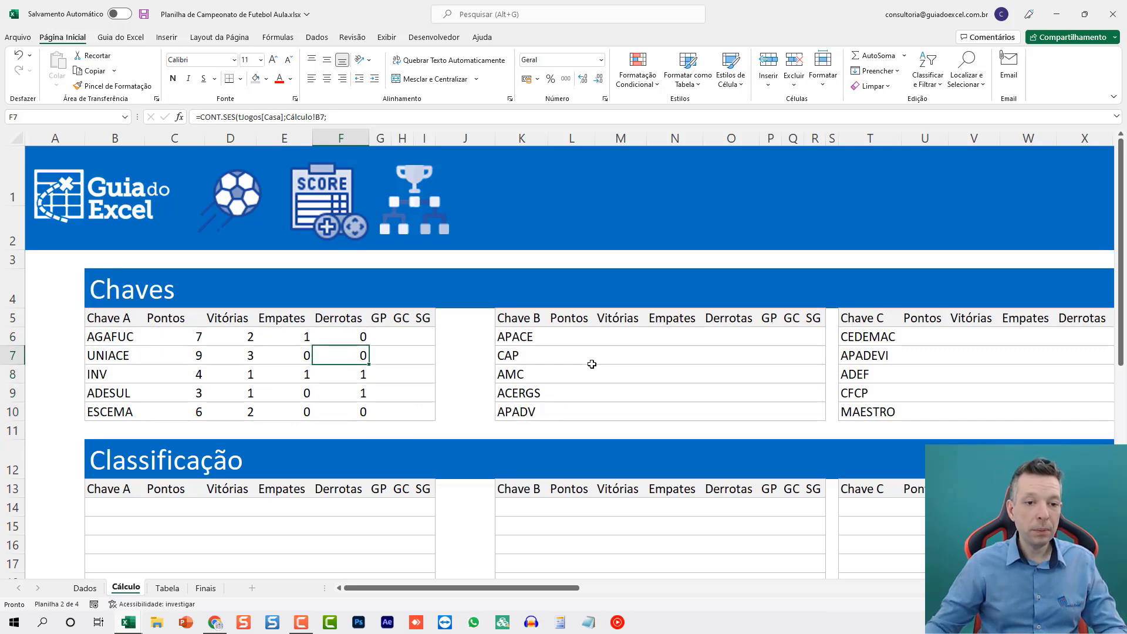
double_click(364, 381)
key(Escape)
key(Up)
key(Up)
key(F2)
key(Escape)
click(350, 390)
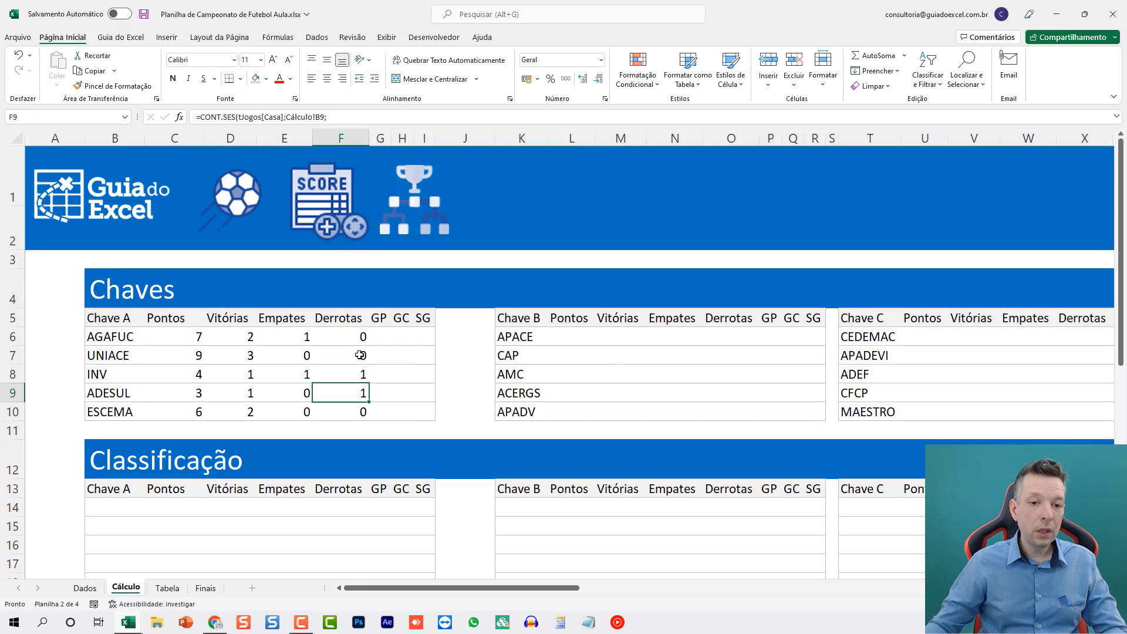
- Review the Derrotas result for UNIACE and the Vitórias, Empates and Derrotas results for ADESUL
click(349, 362)
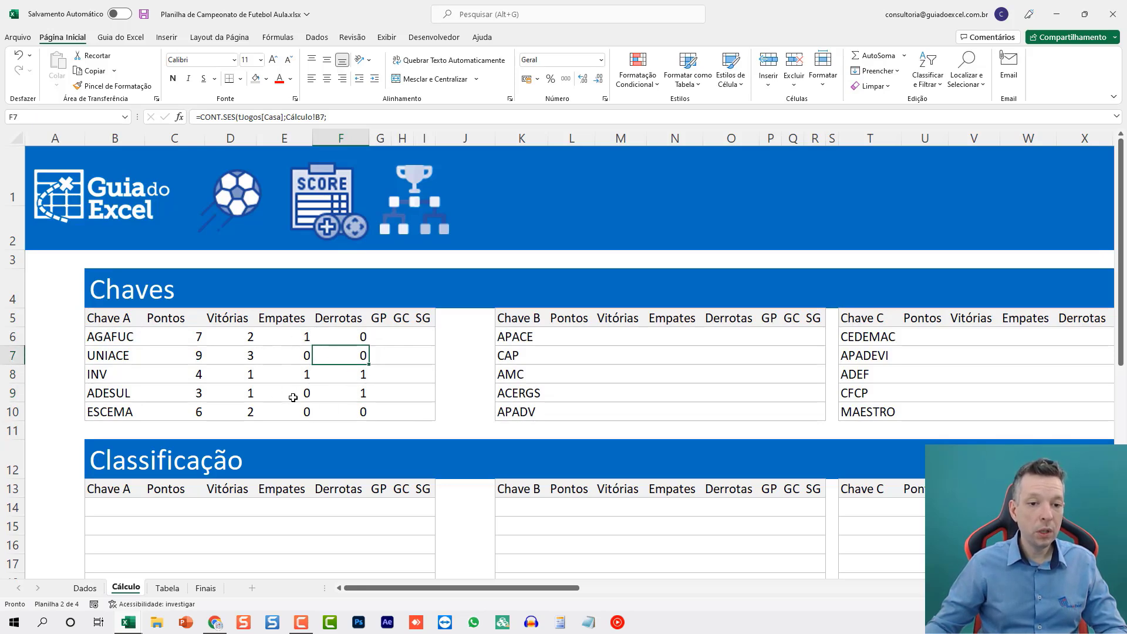
click(250, 393)
click(283, 396)
click(345, 392)
click(301, 394)
click(252, 392)
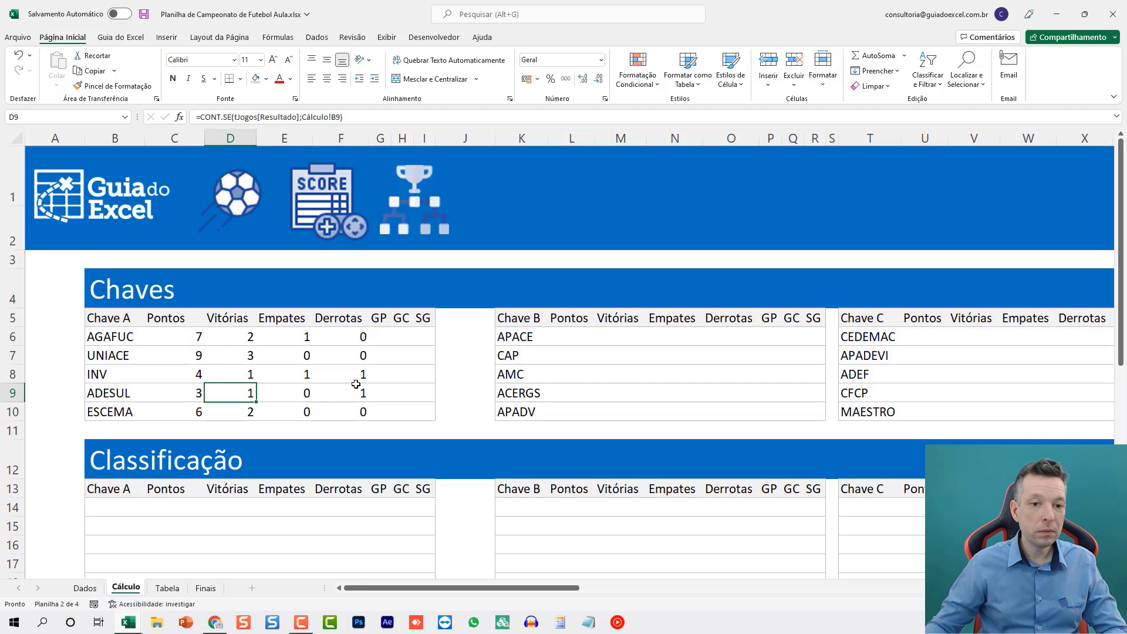
- Append a plus sign and a duplicate of the CONT.SES expression on a new line of AGAFUC's Derrotas formula
click(356, 338)
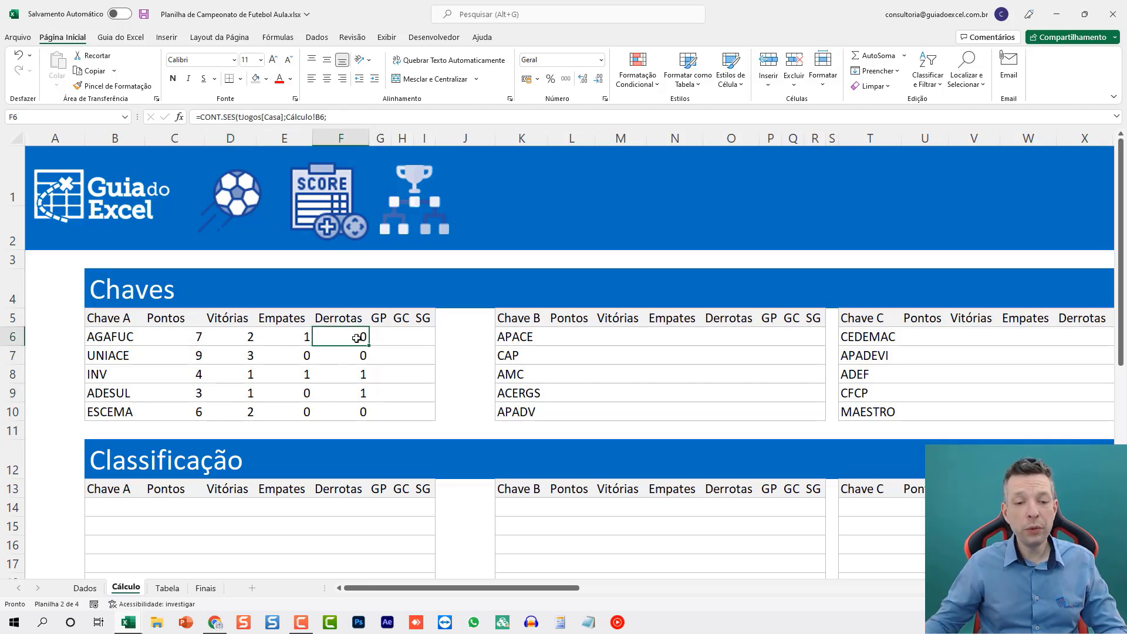
key(F2)
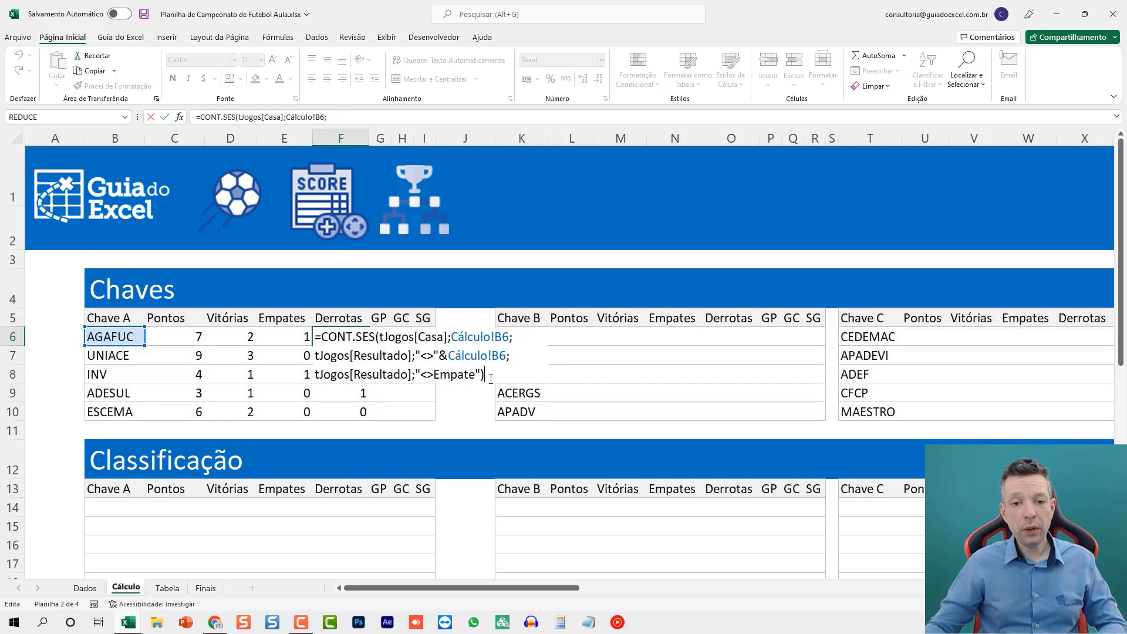
key(ctrl+shift+Home)
key(ctrl+c)
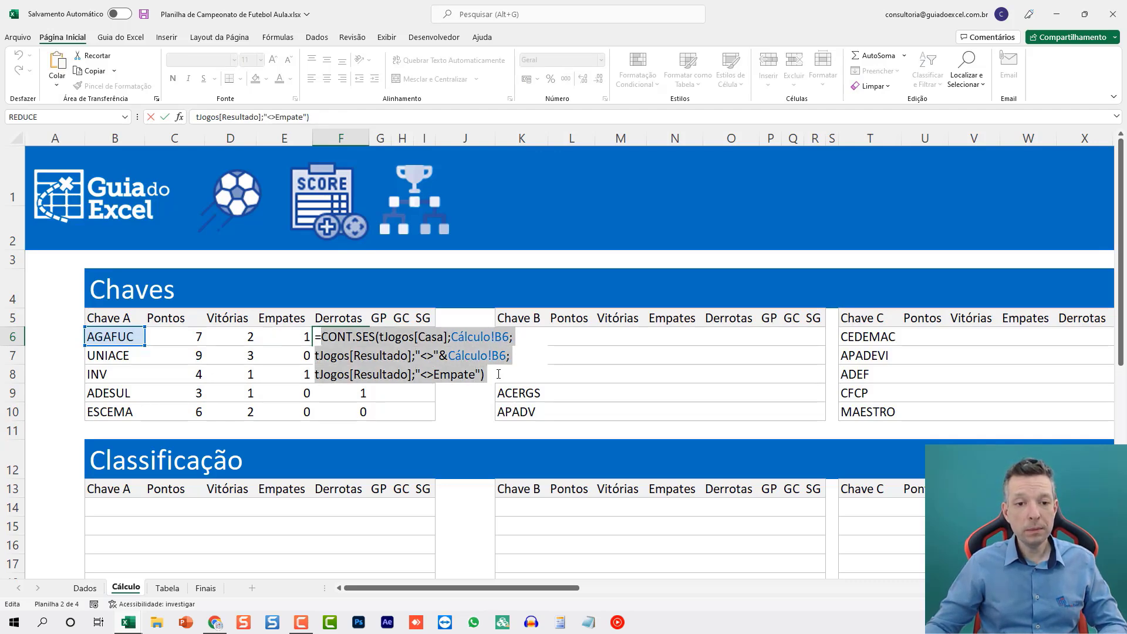
key(ctrl+End)
text(+)
key(alt+Return)
key(ctrl+v)
- Change the first criteria range of the duplicated CONT.SES expression to tJogos[Visitante]
double_click(415, 394)
text(Visi)
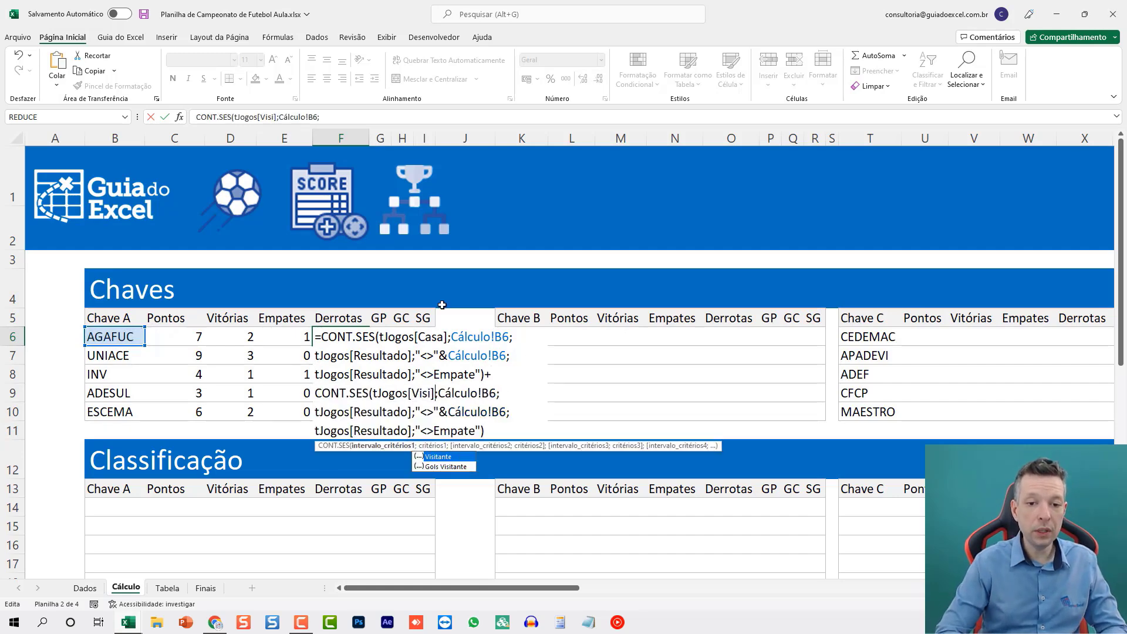
text(tante)
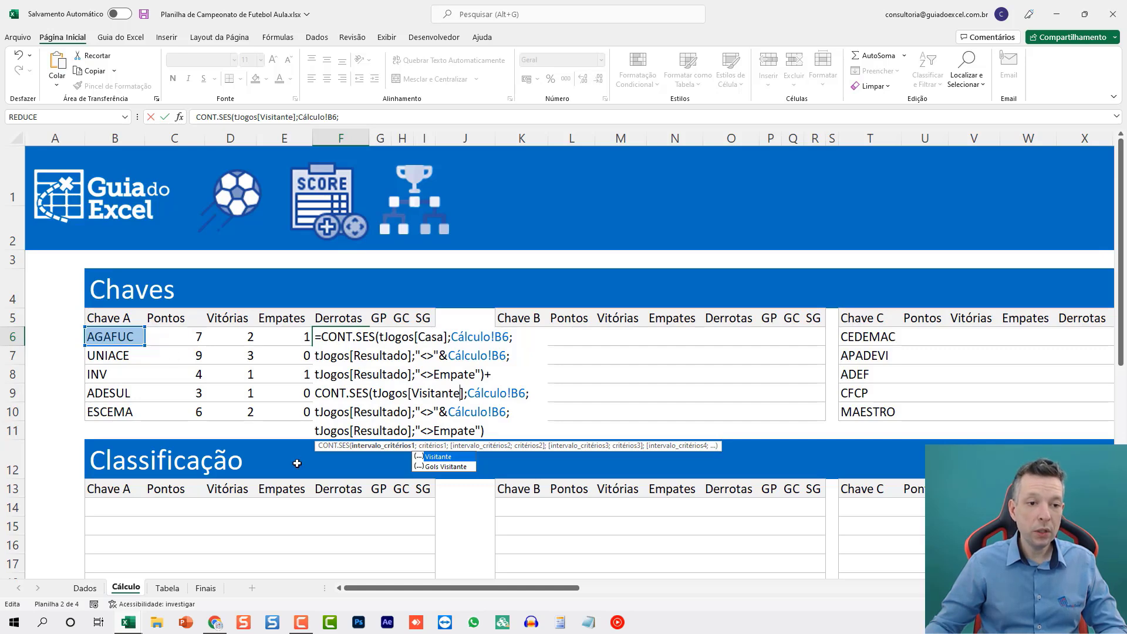
- Enter AGAFUC's extended Derrotas formula and copy it down to the other Chave A teams through ESCEMA
key(Return)
key(Up)
key(ctrl+c)
key(ctrl+shift+Down)
key(ctrl+v)
key(Escape)
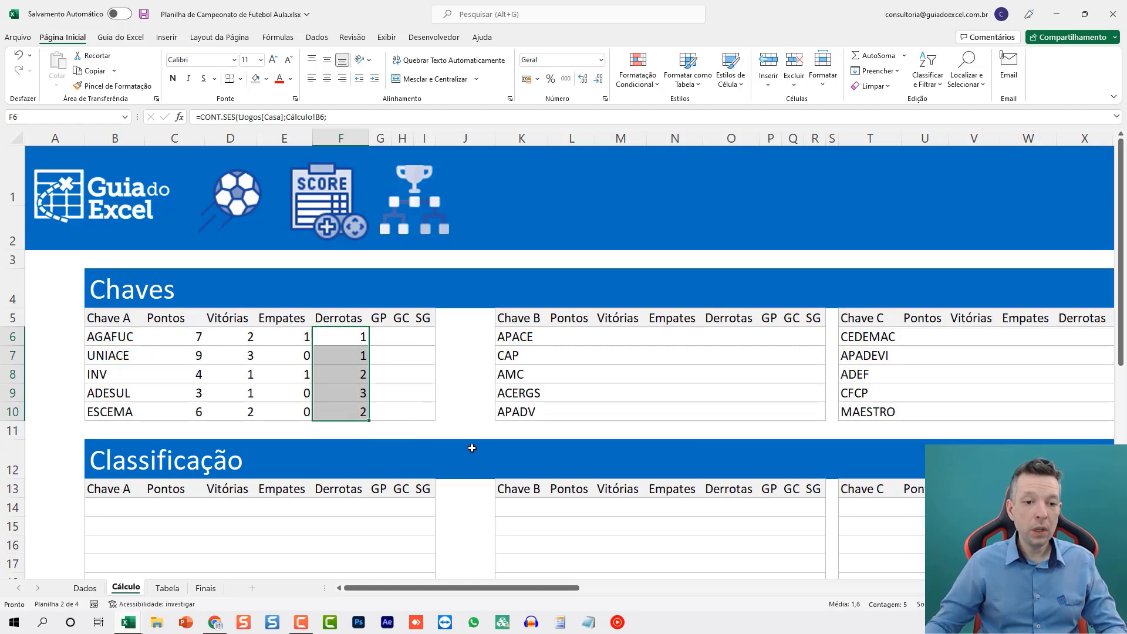
- Compare the wins, draws and losses of each Chave A team to check the updated Derrotas results
click(344, 384)
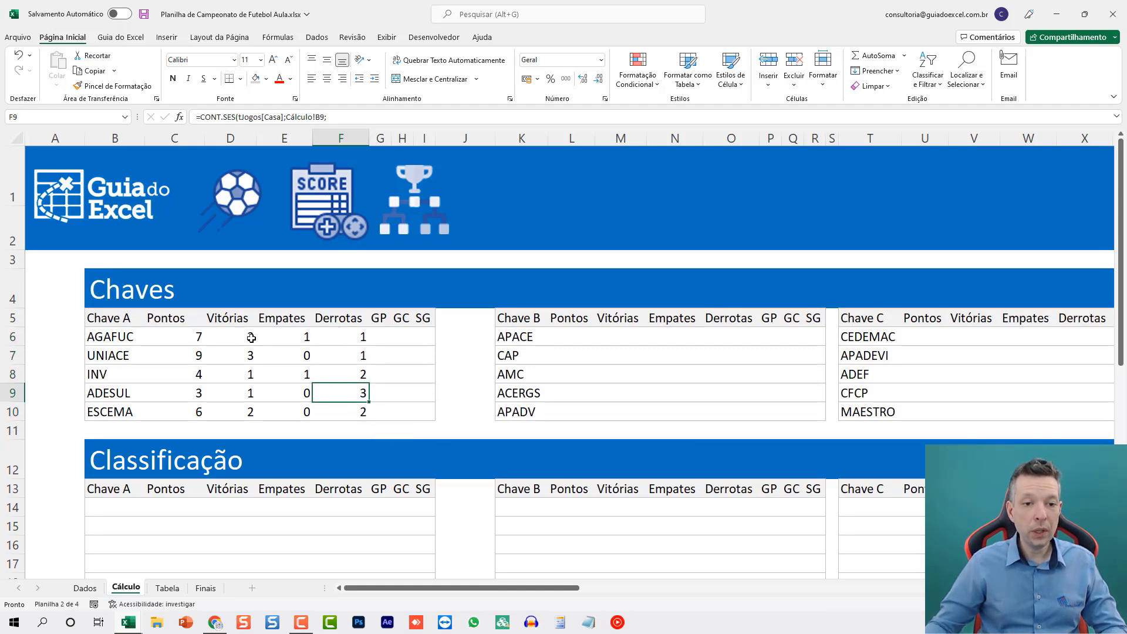
click(360, 338)
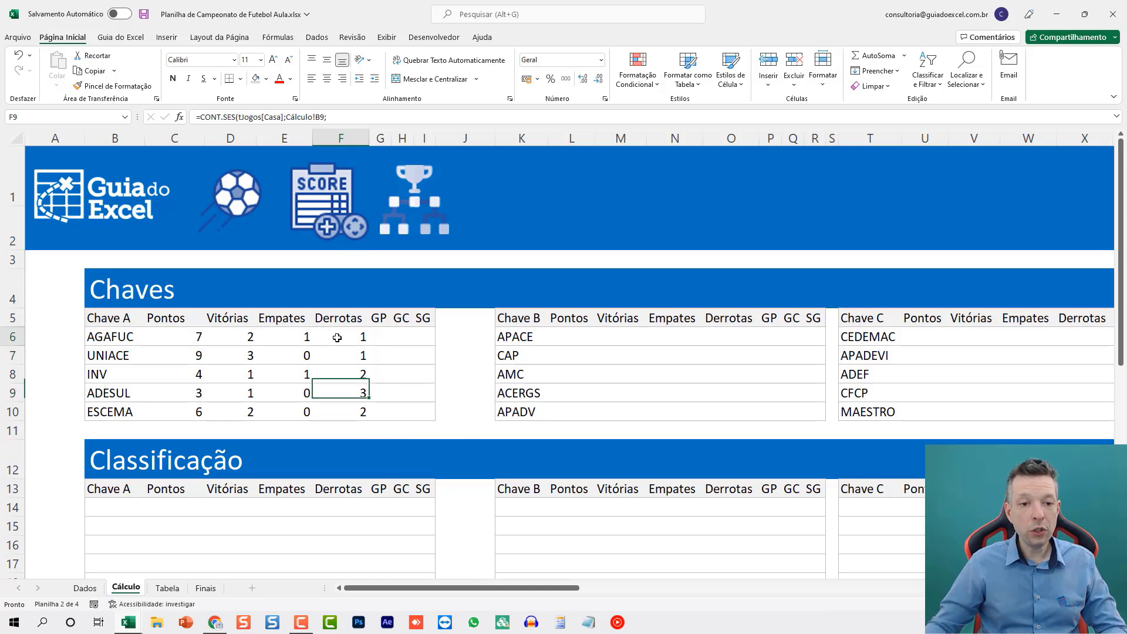
click(252, 358)
click(373, 354)
click(240, 375)
click(339, 371)
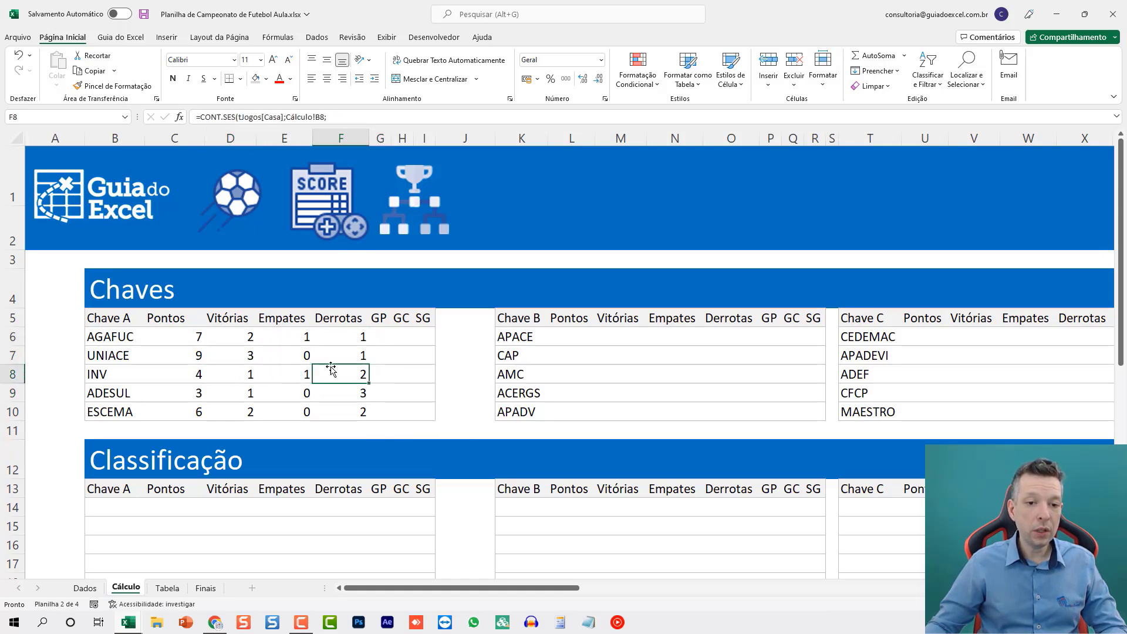
drag(253, 374, 359, 375)
drag(246, 399, 366, 392)
drag(247, 412, 367, 410)
click(341, 289)
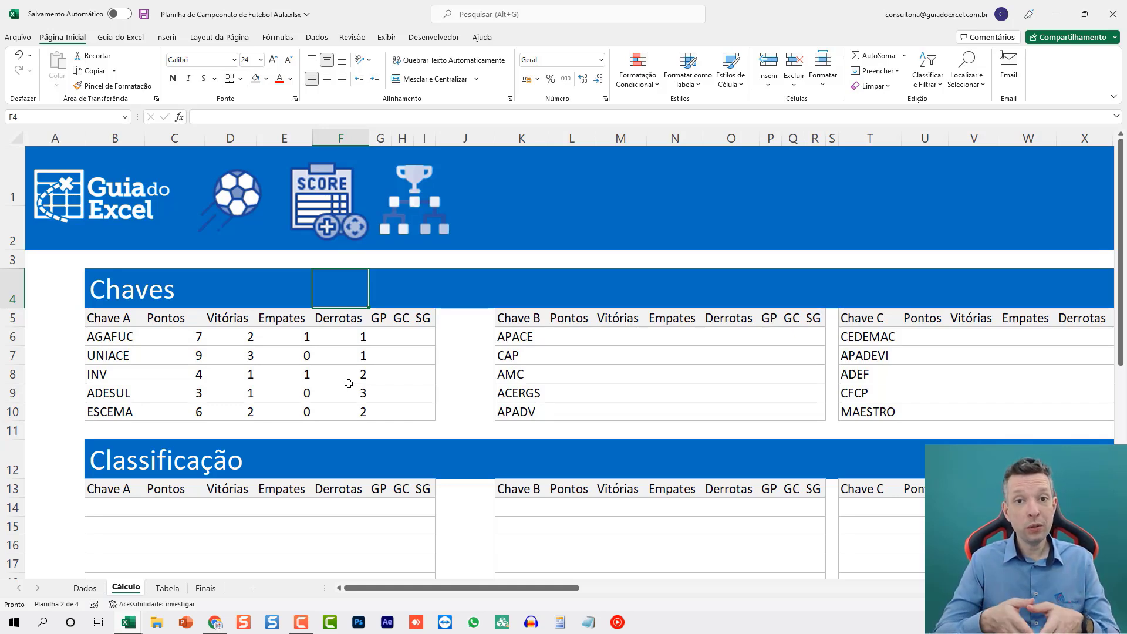
- Select AGAFUC's GP cell, then examine the Casa, Gols Casa, Visitante and Gols Visitante columns of the match table on the Dados sheet
click(381, 333)
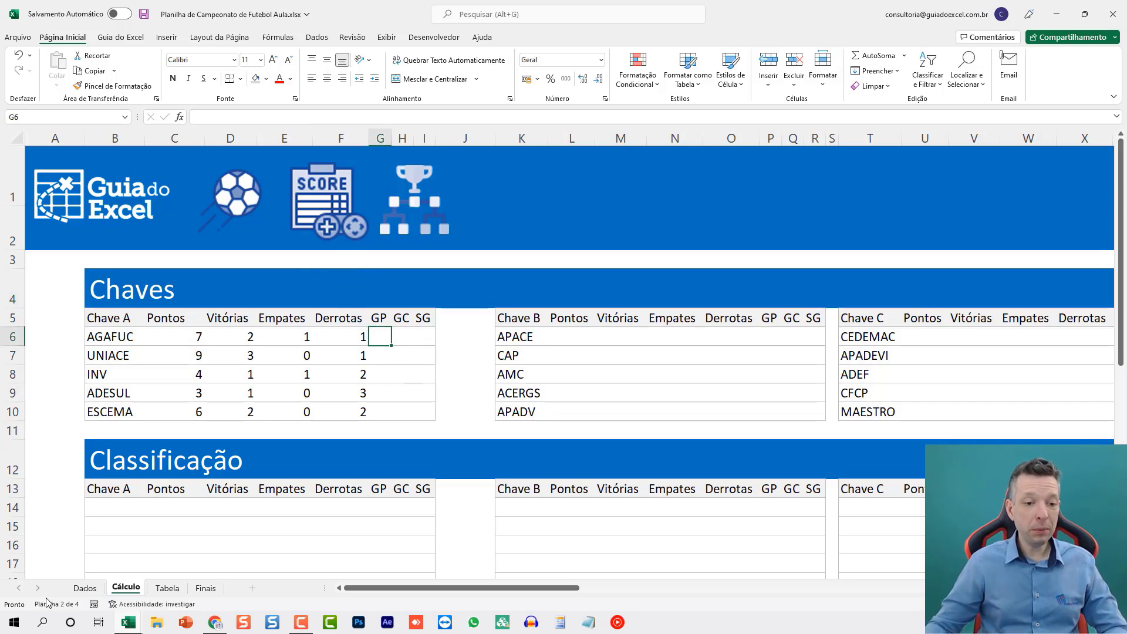
click(85, 588)
click(405, 200)
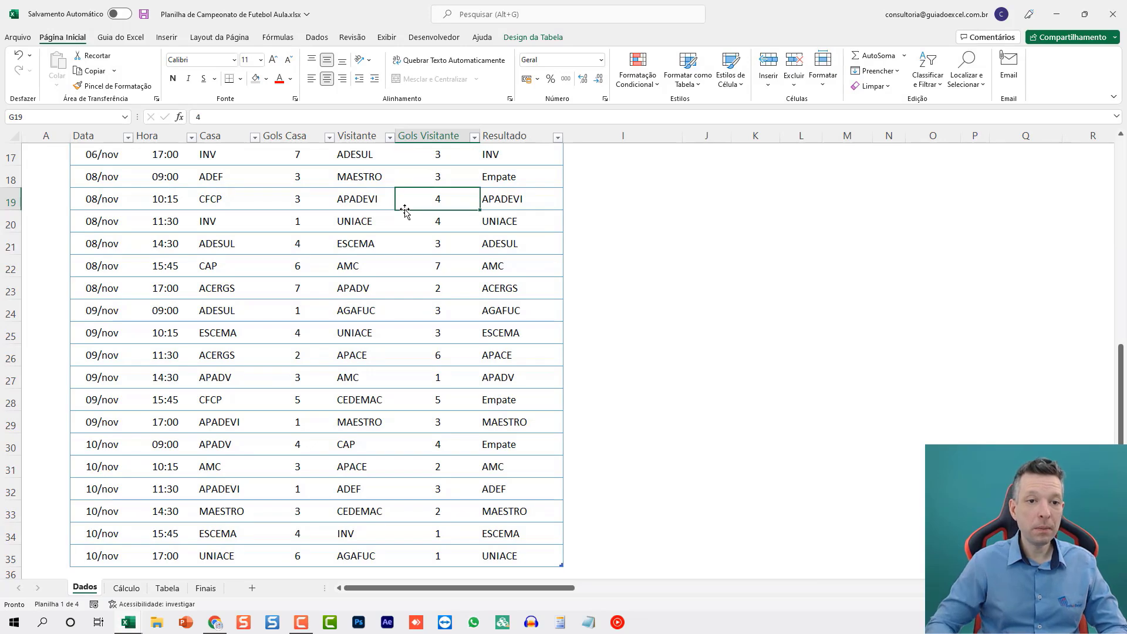
key(ctrl+Home)
drag(303, 290, 296, 424)
drag(223, 292, 230, 537)
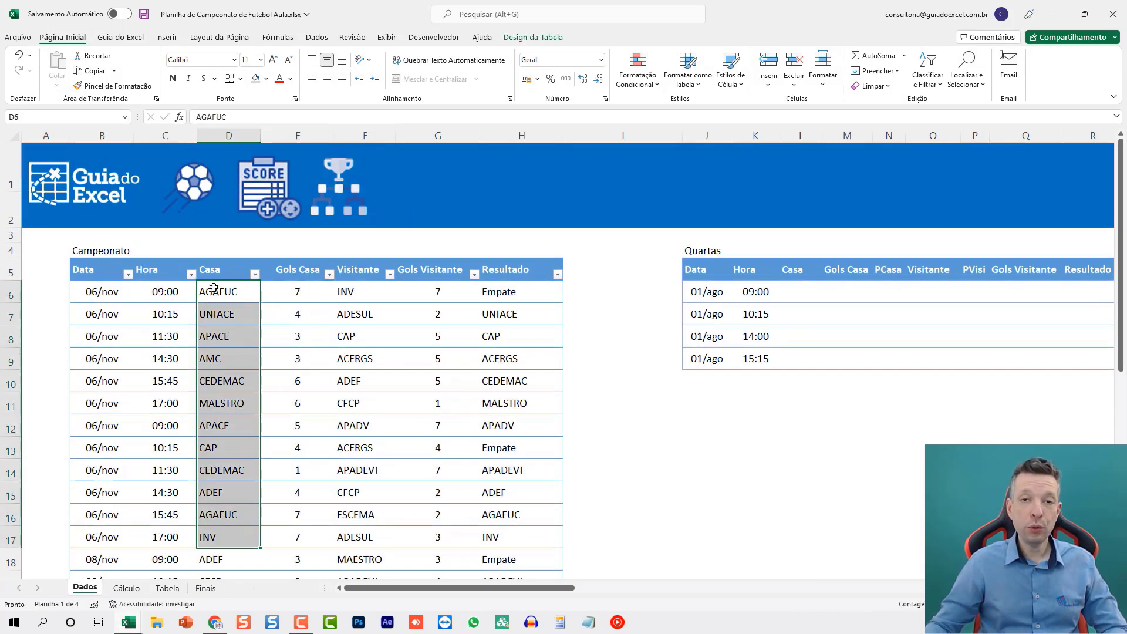
drag(364, 294, 387, 426)
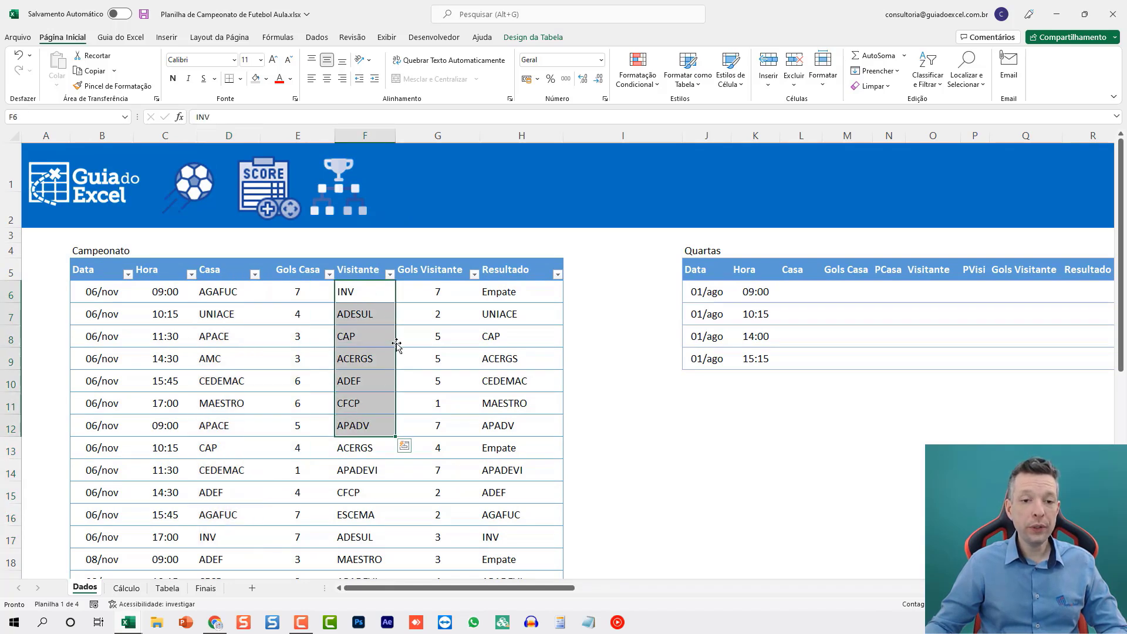
drag(296, 295, 297, 404)
drag(437, 294, 437, 404)
drag(297, 294, 297, 397)
drag(237, 295, 217, 470)
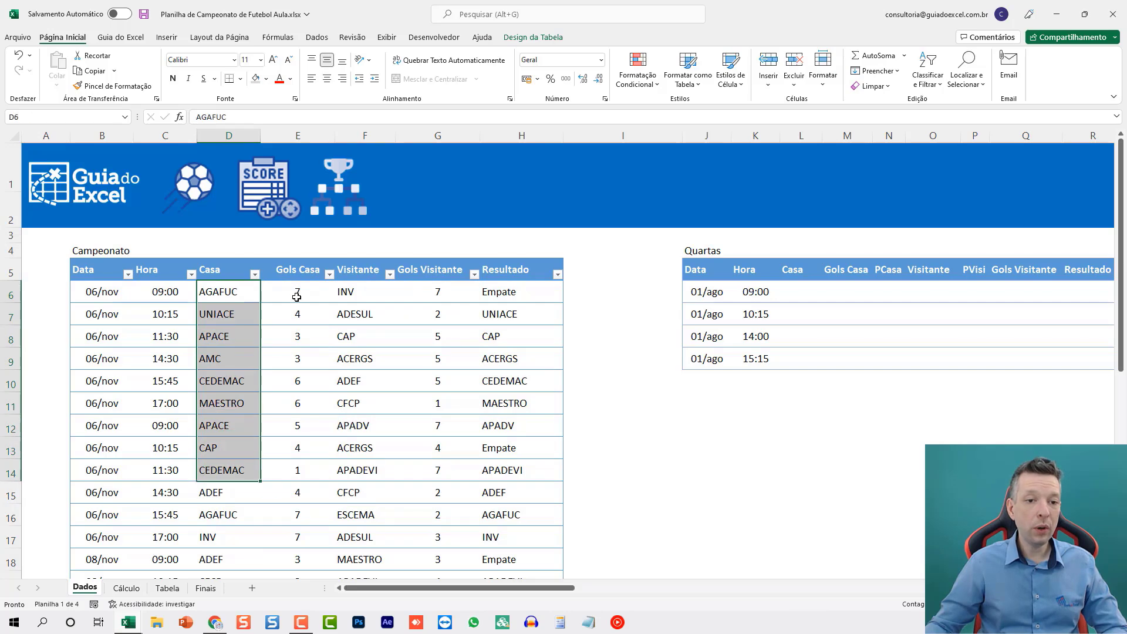
click(290, 299)
drag(357, 293, 353, 403)
drag(437, 292, 437, 382)
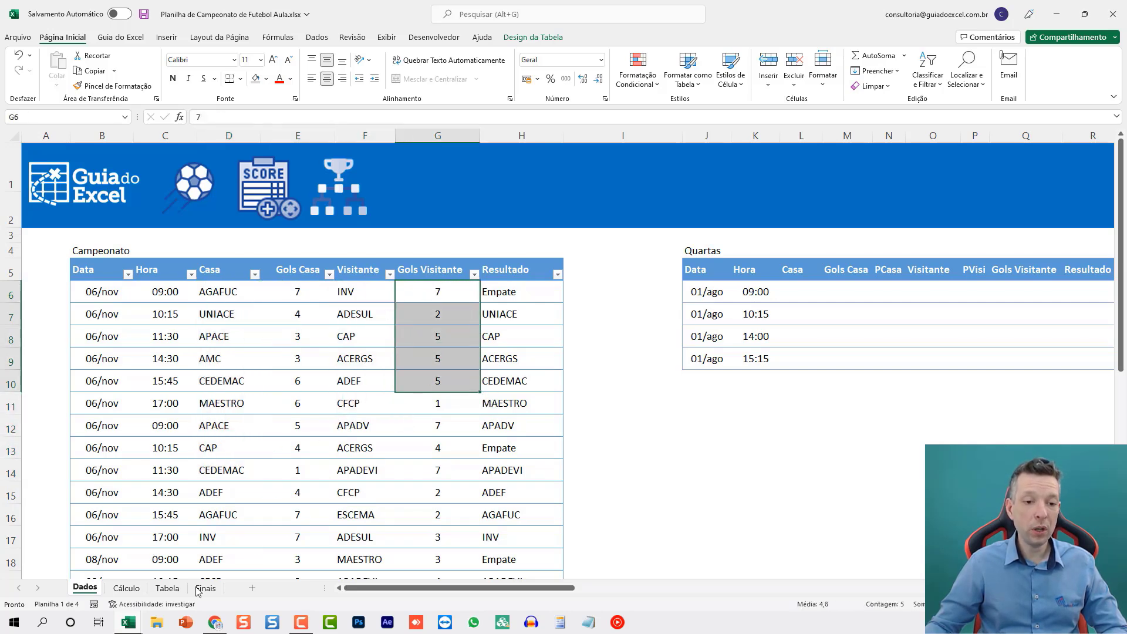
- Start a SOMASES formula in AGAFUC's GP cell on the Cálculo sheet with tJogos[Gols Casa] as the sum range
click(126, 588)
text(=som)
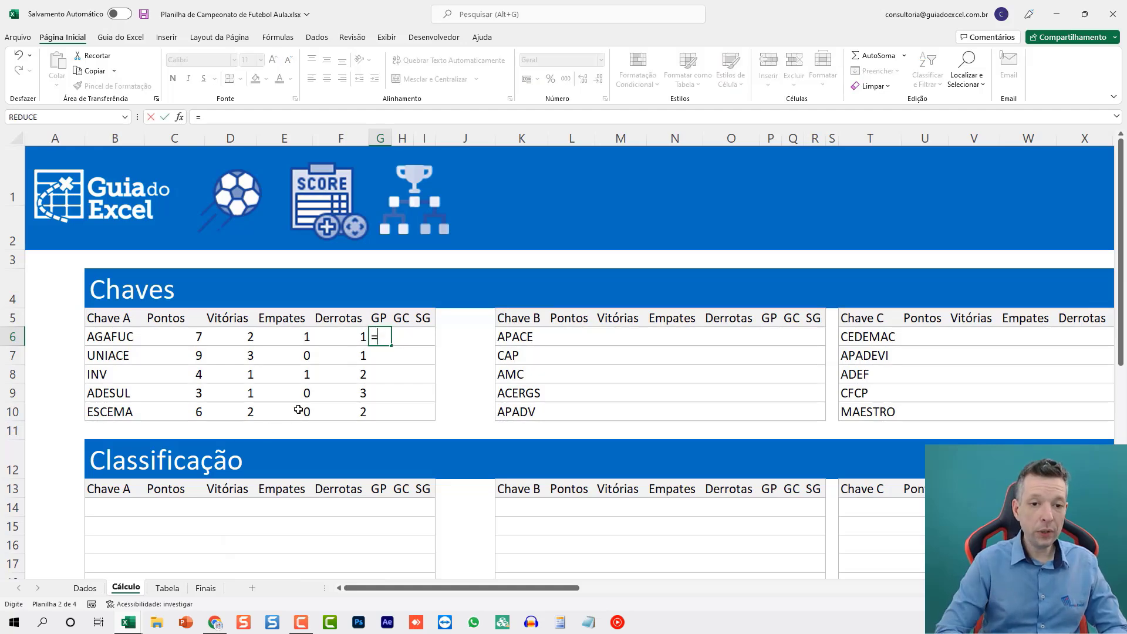
key(BackSpace)
key(BackSpace)
key(BackSpace)
text(SOMASES()
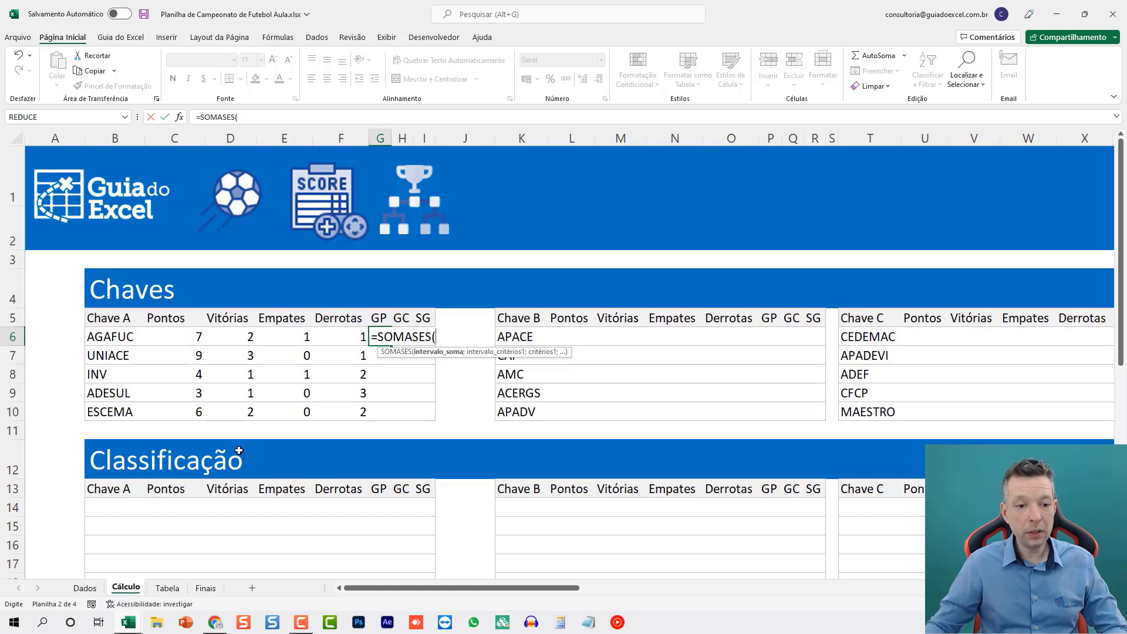
click(85, 588)
click(311, 296)
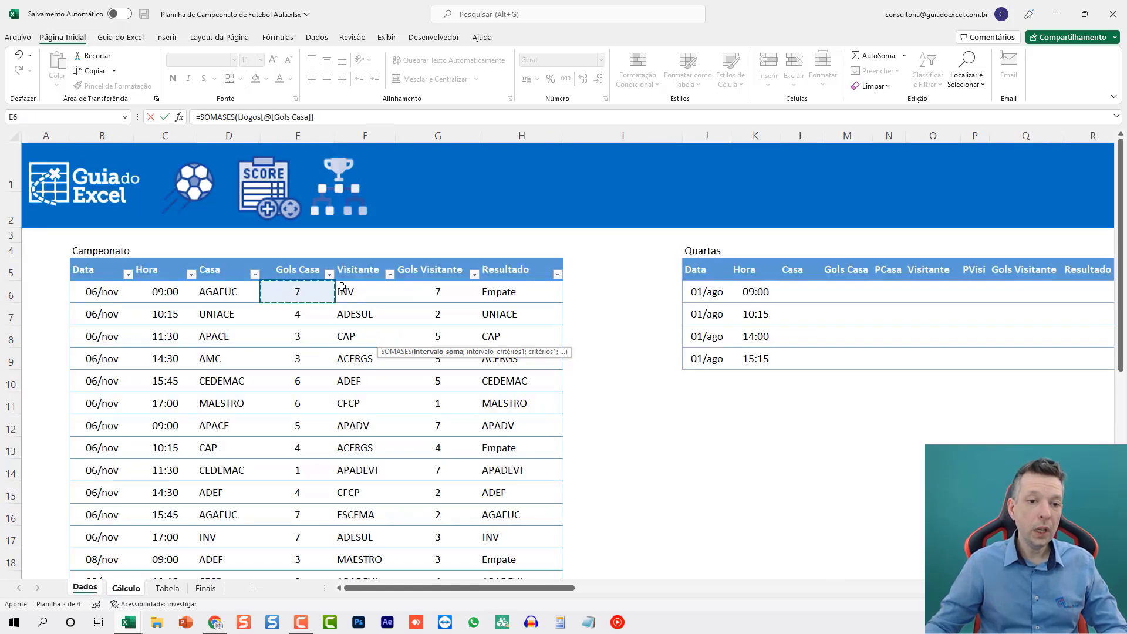
key(ctrl+shift+Down)
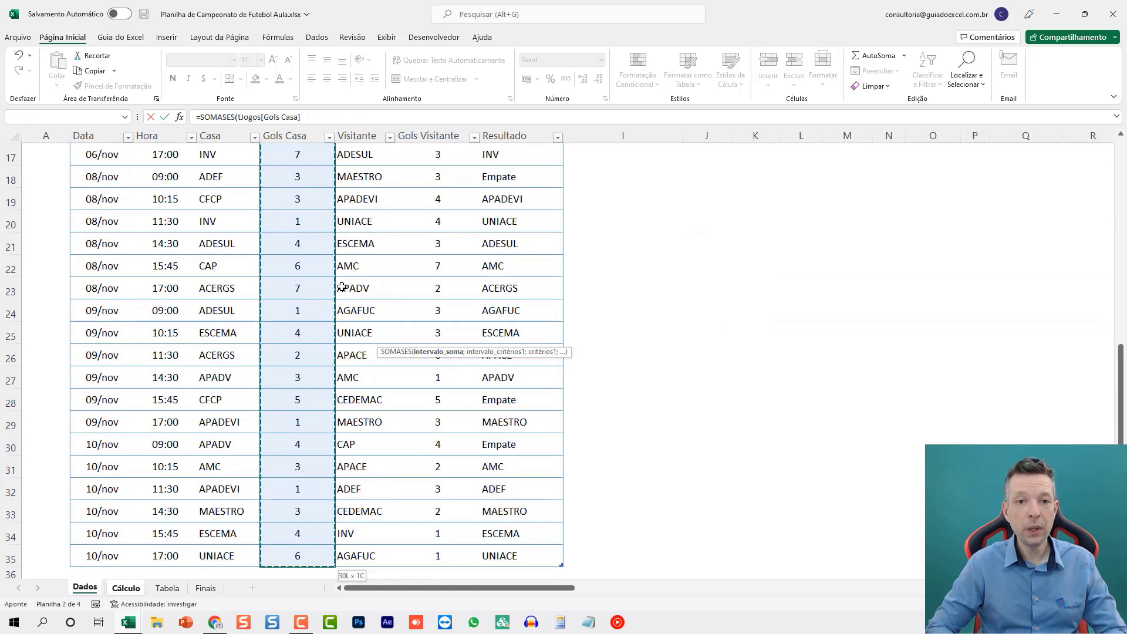
text(;)
- Add tJogos[Casa] as the criteria range with Cálculo!B6 as its criterion, and close and enter the GP formula
click(242, 243)
scroll(242, 242, up, 4)
key(ctrl+shift+Down)
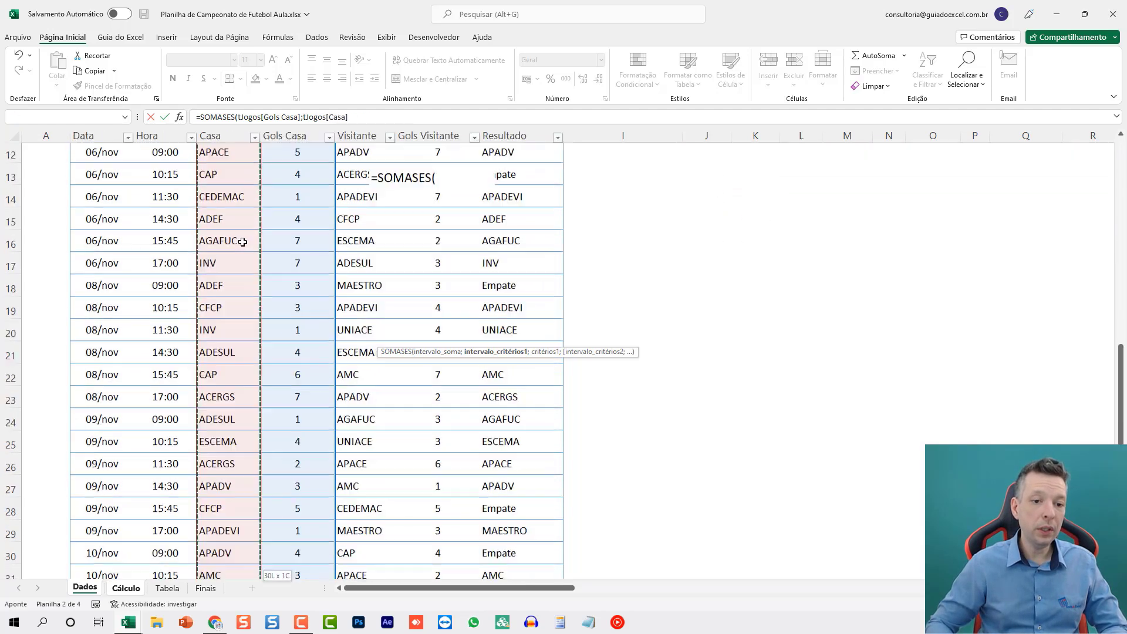
text(;)
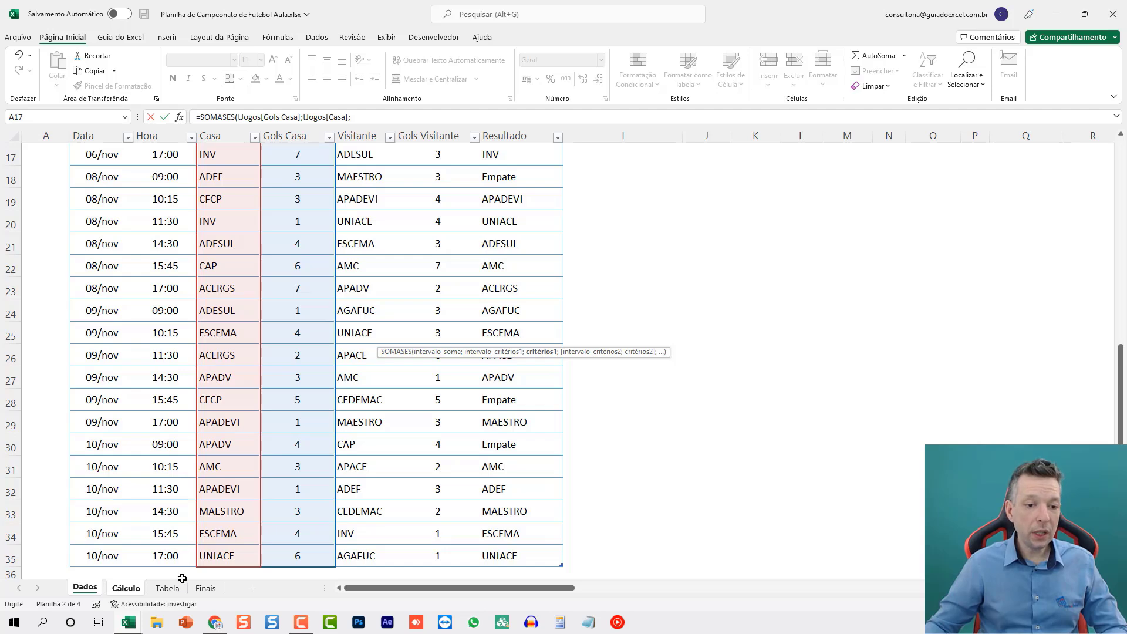
click(126, 588)
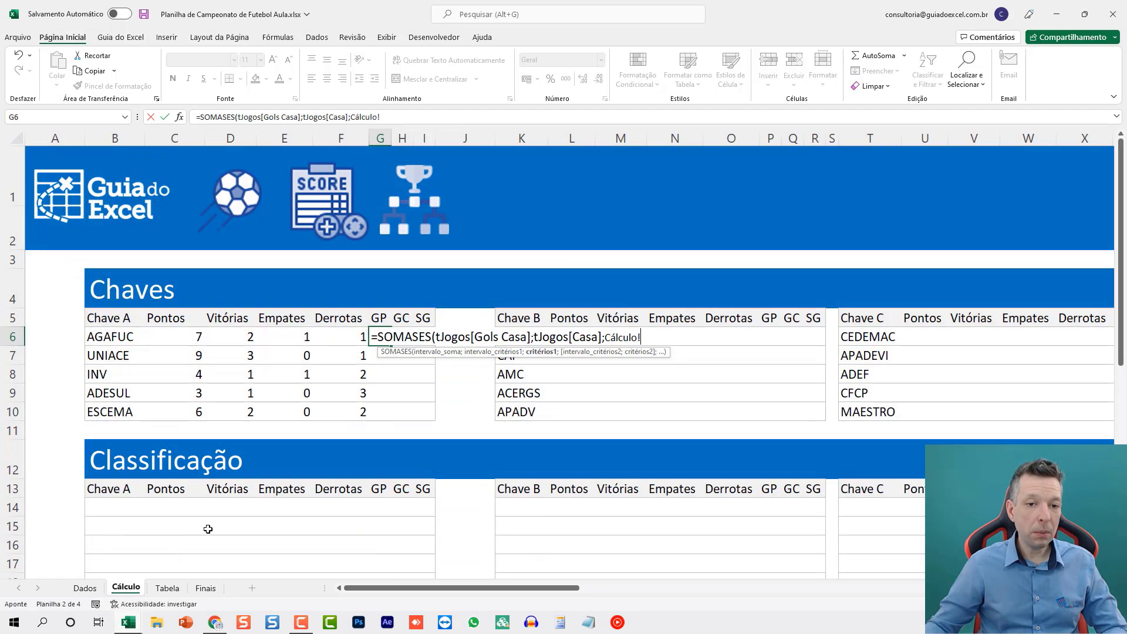
click(109, 339)
text())
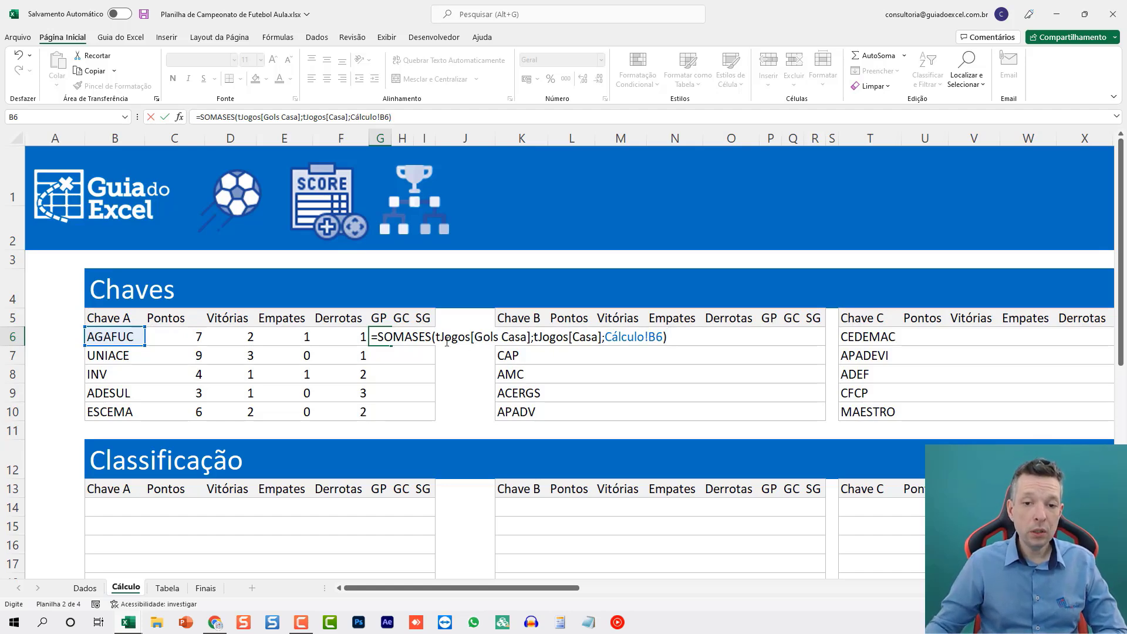
key(Return)
- Append a plus sign and a duplicate of the SOMASES expression on a new line of AGAFUC's GP formula
key(Up)
key(F2)
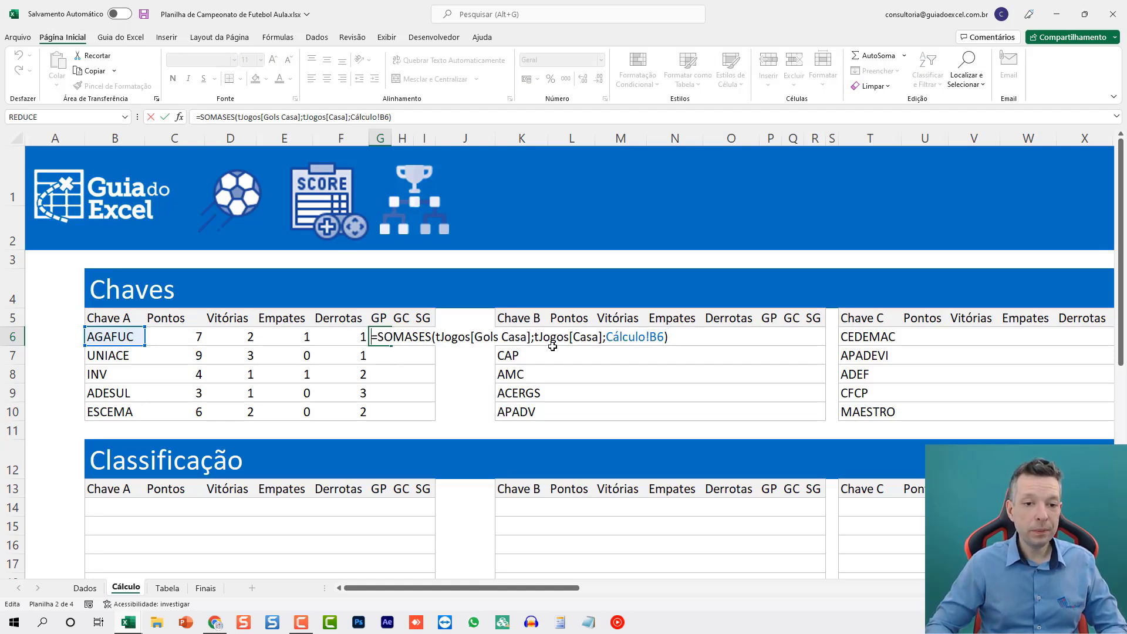
key(shift+End)
key(ctrl+c)
key(End)
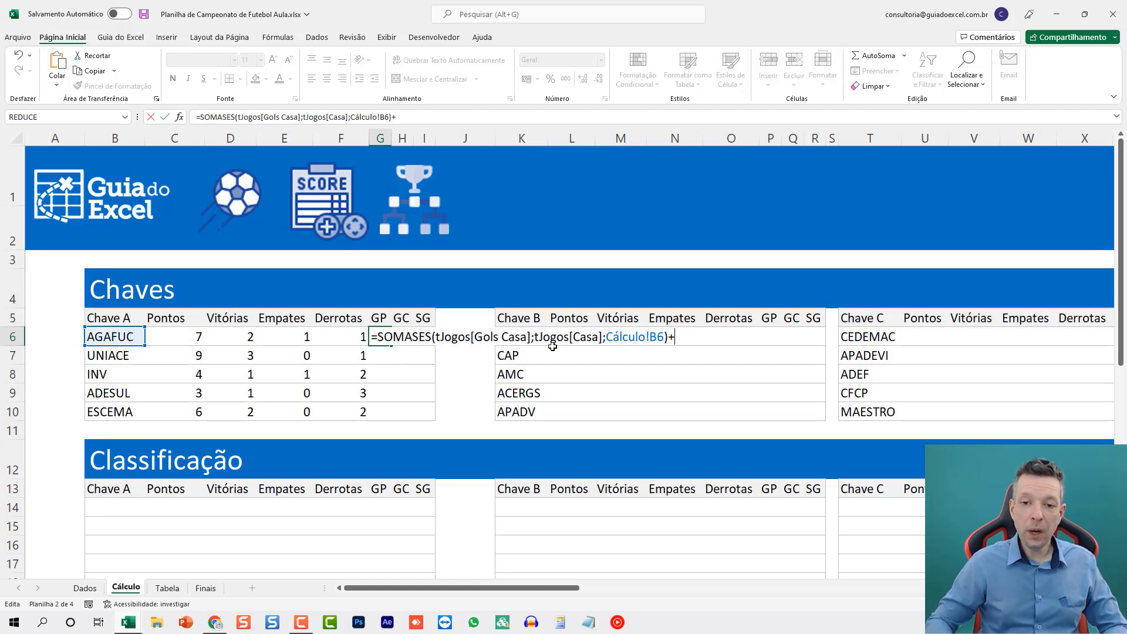
key(alt+Return)
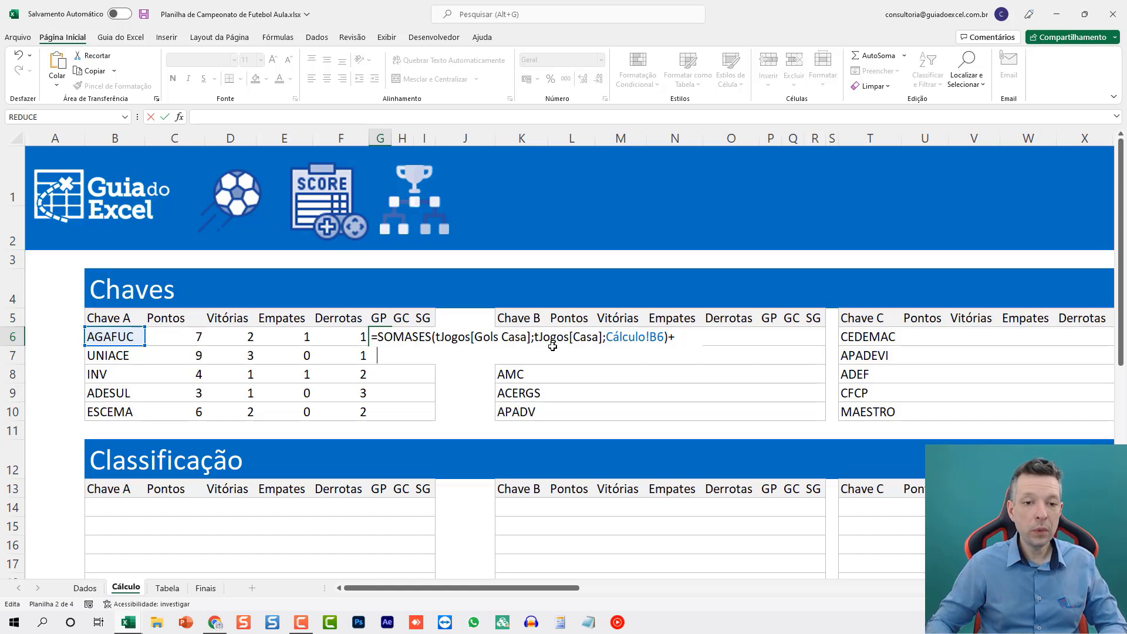
key(ctrl+v)
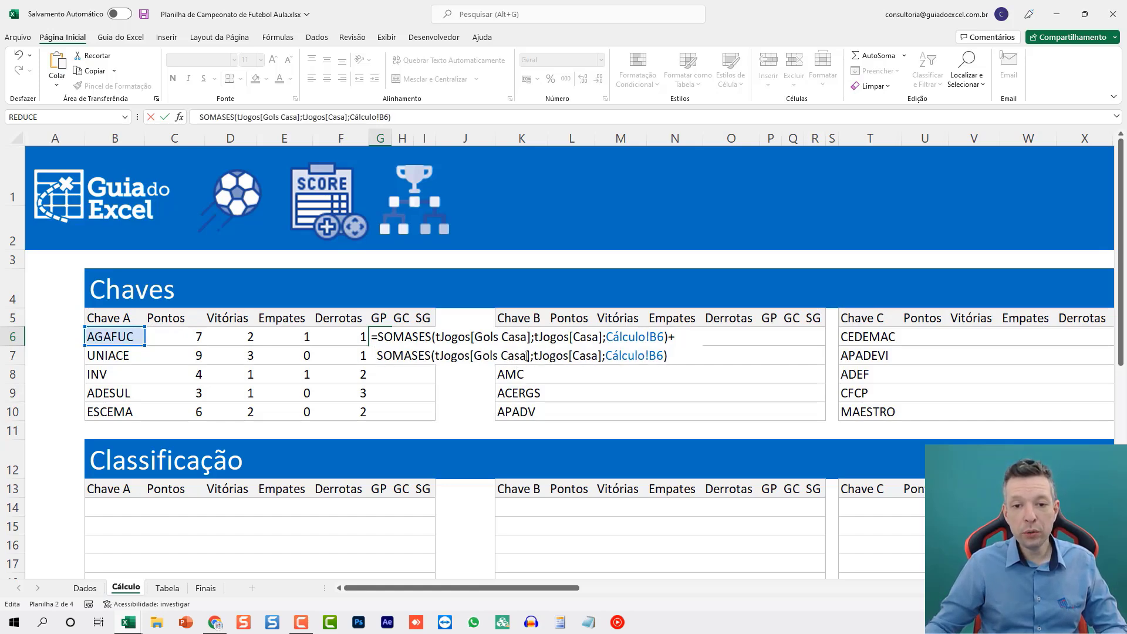
- Replace the sum range in the second SOMASES of AGAFUC's GP formula with tJogos[Gols Visitante]
mouse_move(528, 356)
mouse_down()
mouse_move(491, 357)
mouse_move(531, 357)
mouse_up()
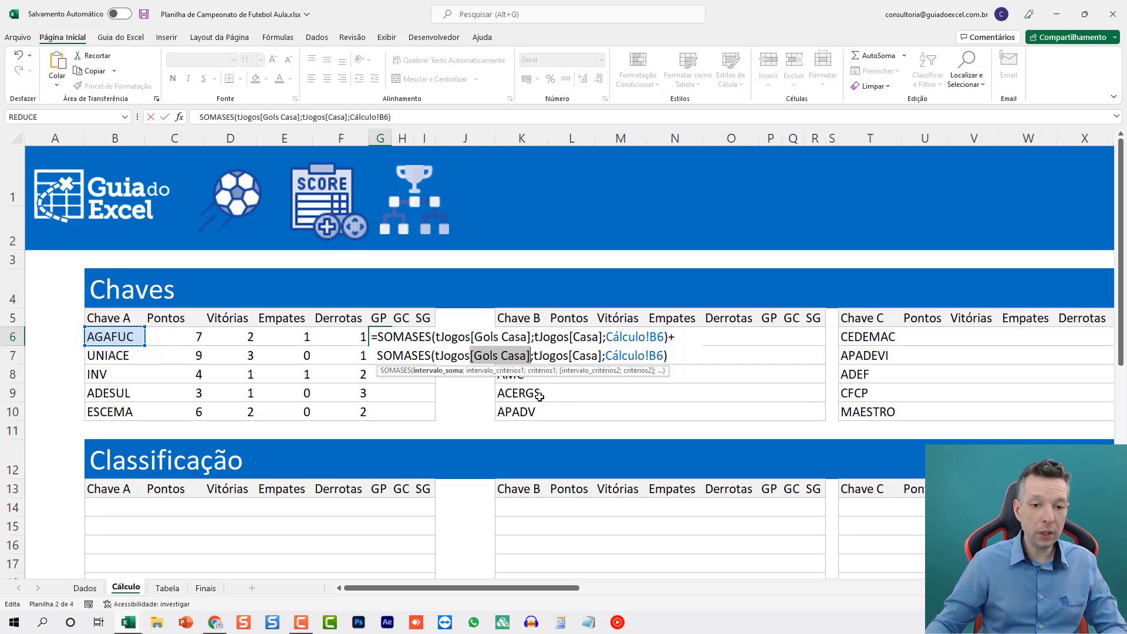
text([)
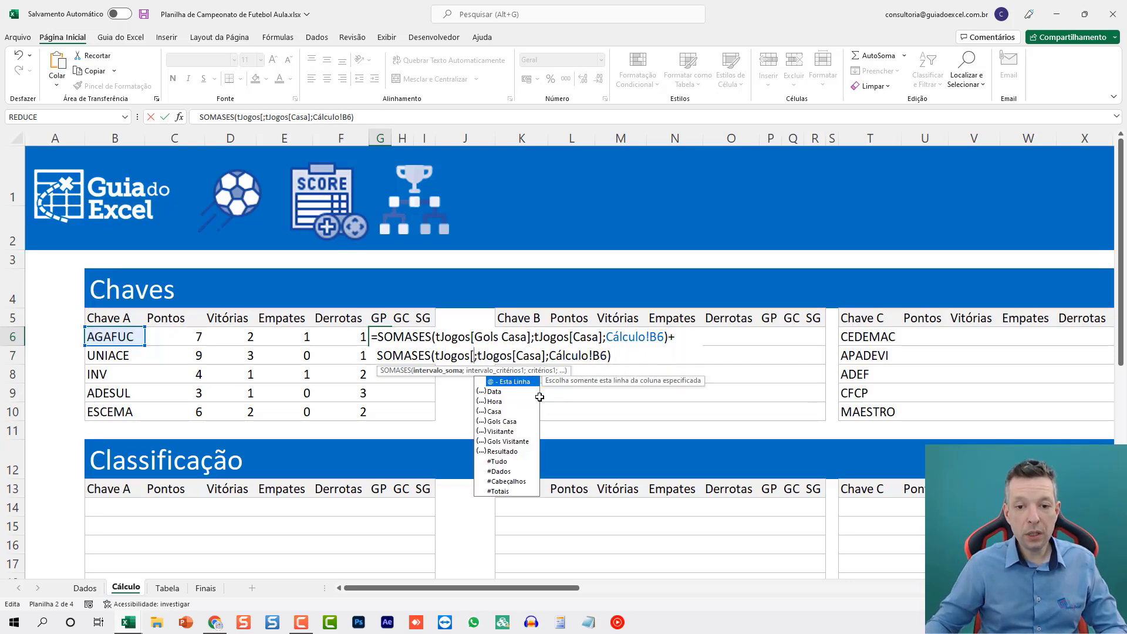
double_click(510, 442)
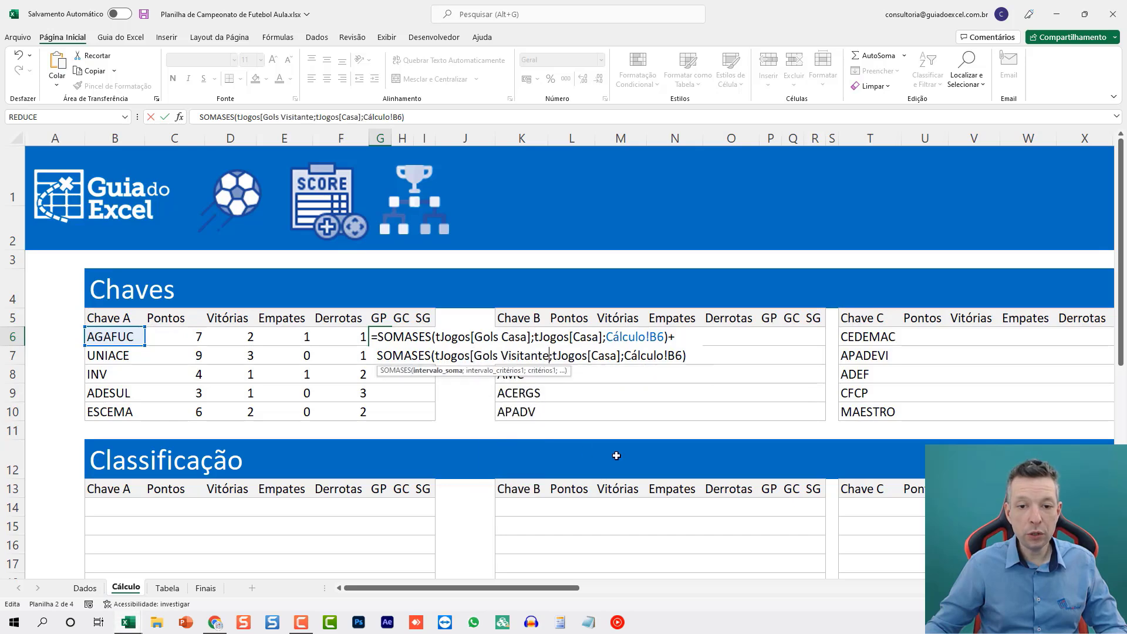
text(])
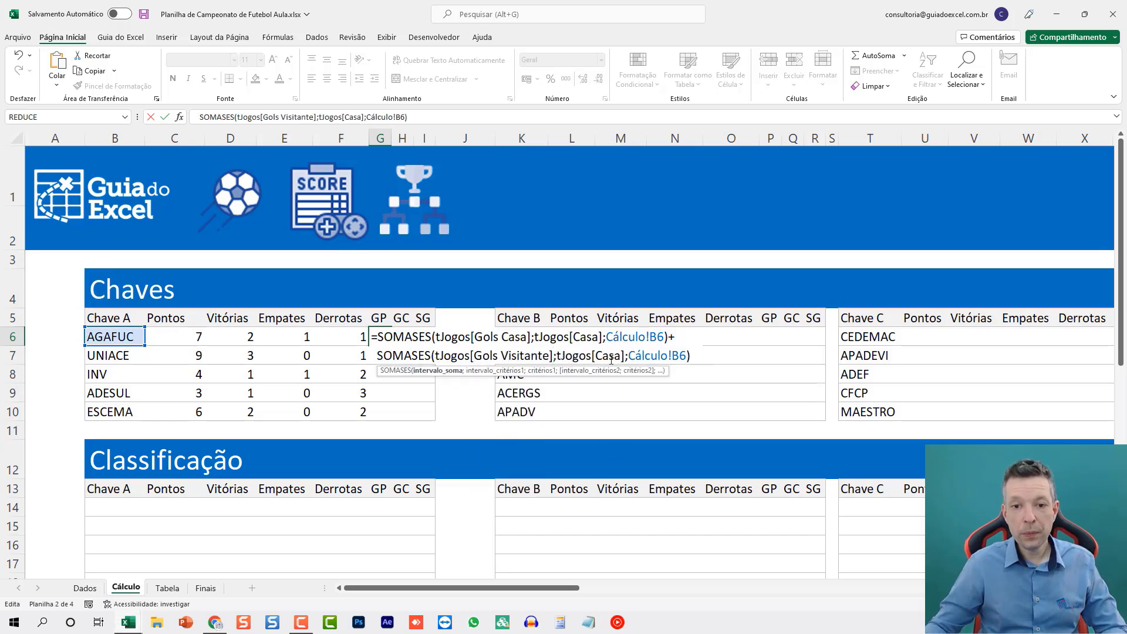
- Change the second SOMASES's criteria range to tJogos[Visitante] and enter AGAFUC's GP formula
mouse_move(597, 356)
mouse_down()
mouse_move(621, 357)
mouse_move(594, 357)
mouse_up()
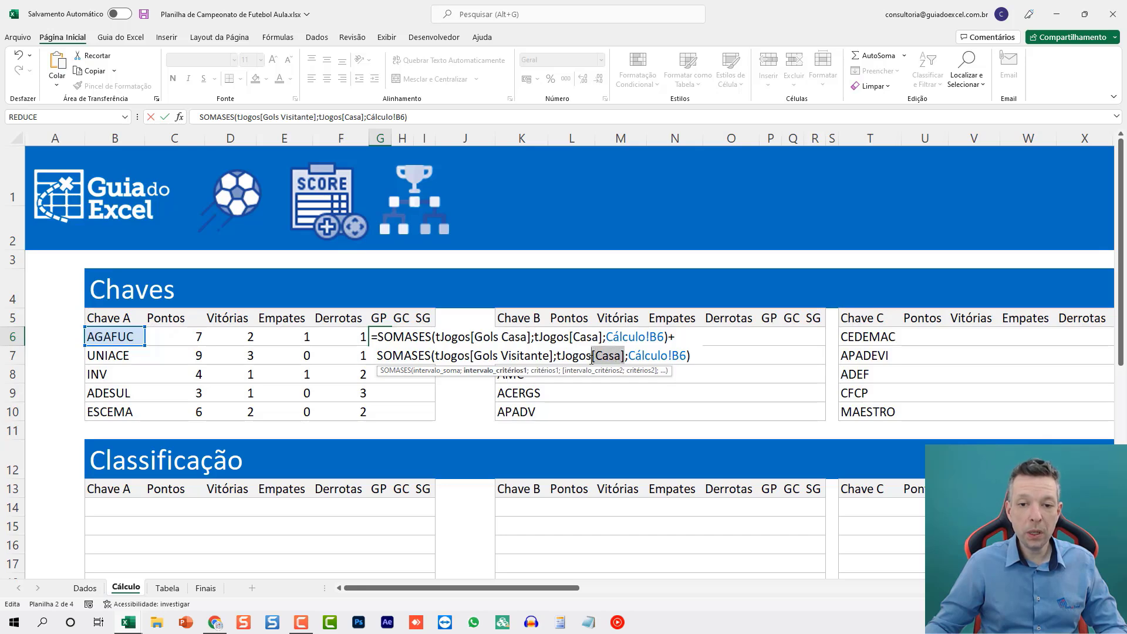
key(BackSpace)
text(vi)
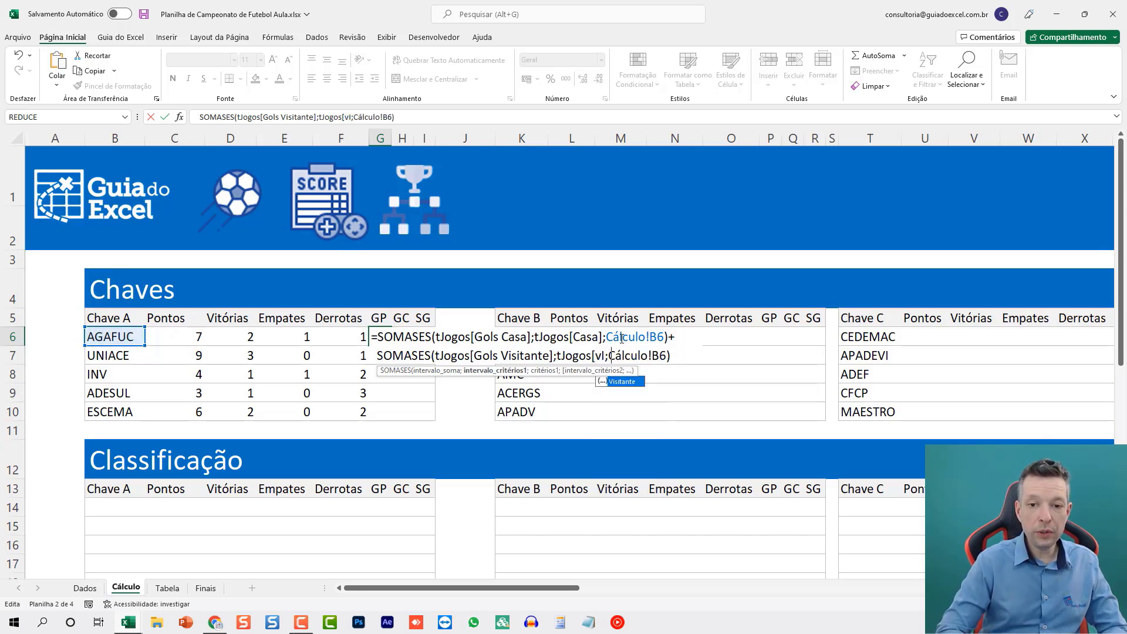
key(Tab)
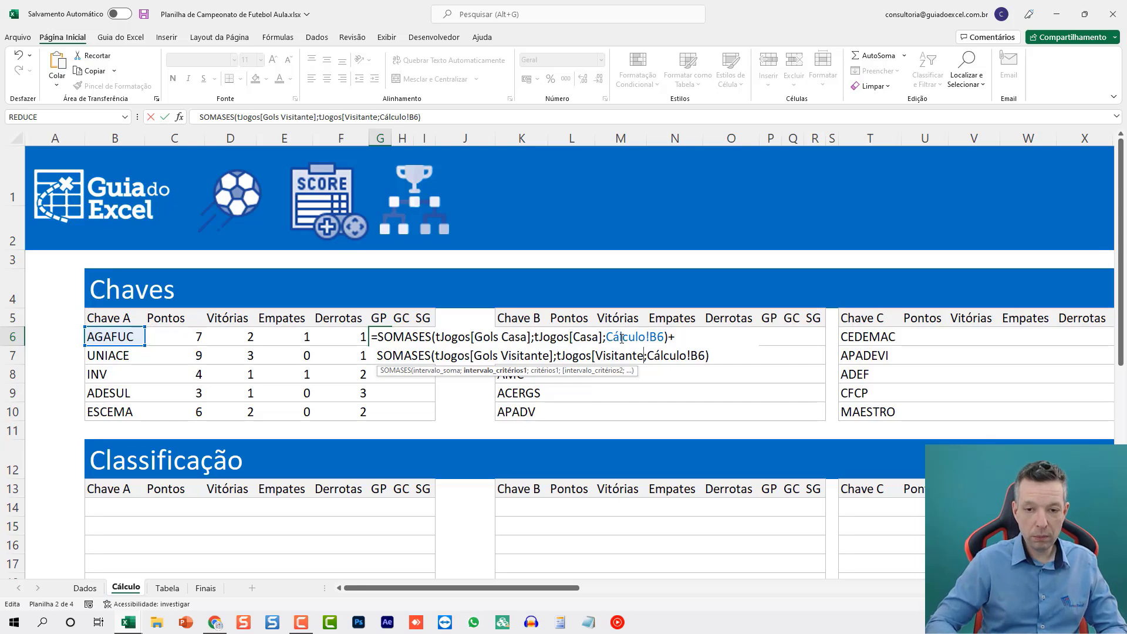
text(])
key(Return)
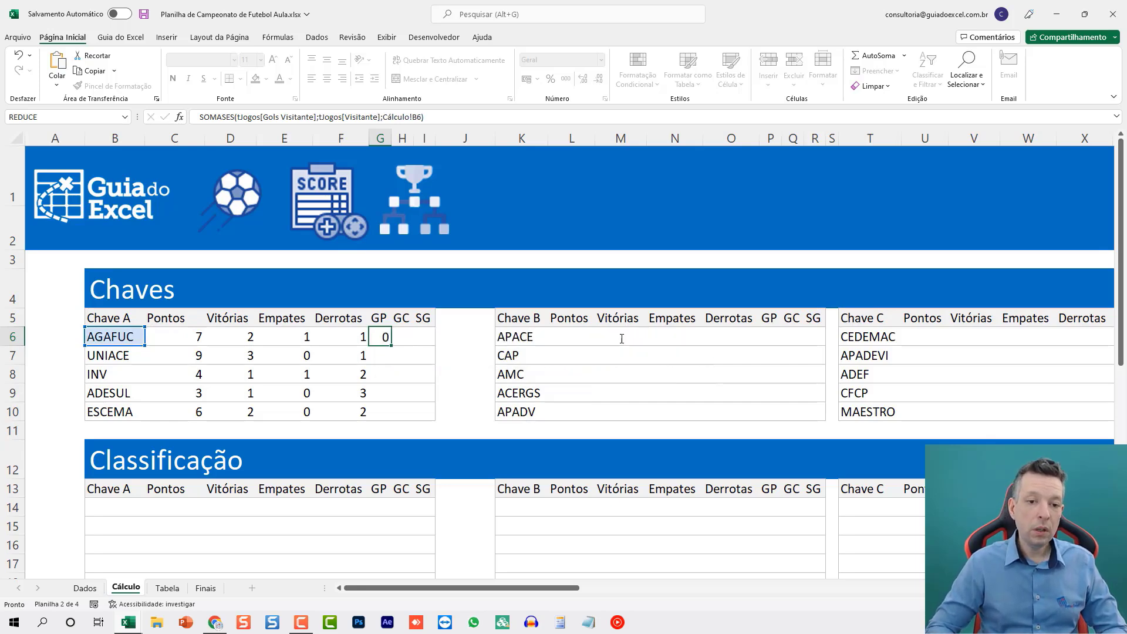
- Copy AGAFUC's GP formula to the GP cells of the other four Chave A teams
key(Up)
key(ctrl+c)
key(Left)
key(Down)
key(Down)
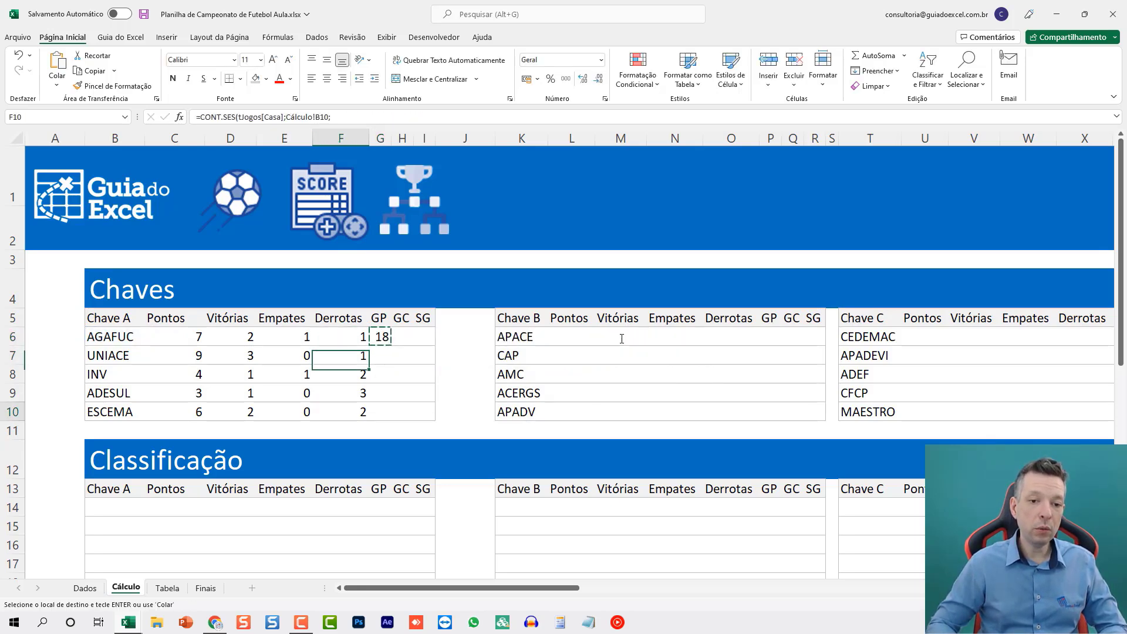
key(Down)
key(Down)
key(Right)
key(shift+Up)
key(shift+Up)
key(shift+Up)
key(shift+Up)
key(ctrl+v)
key(Up)
key(Escape)
- Go through the GP cells of the Chave A teams to check the copied formulas
key(Up)
key(Up)
key(Up)
key(Down)
key(Down)
key(Down)
key(Up)
key(Up)
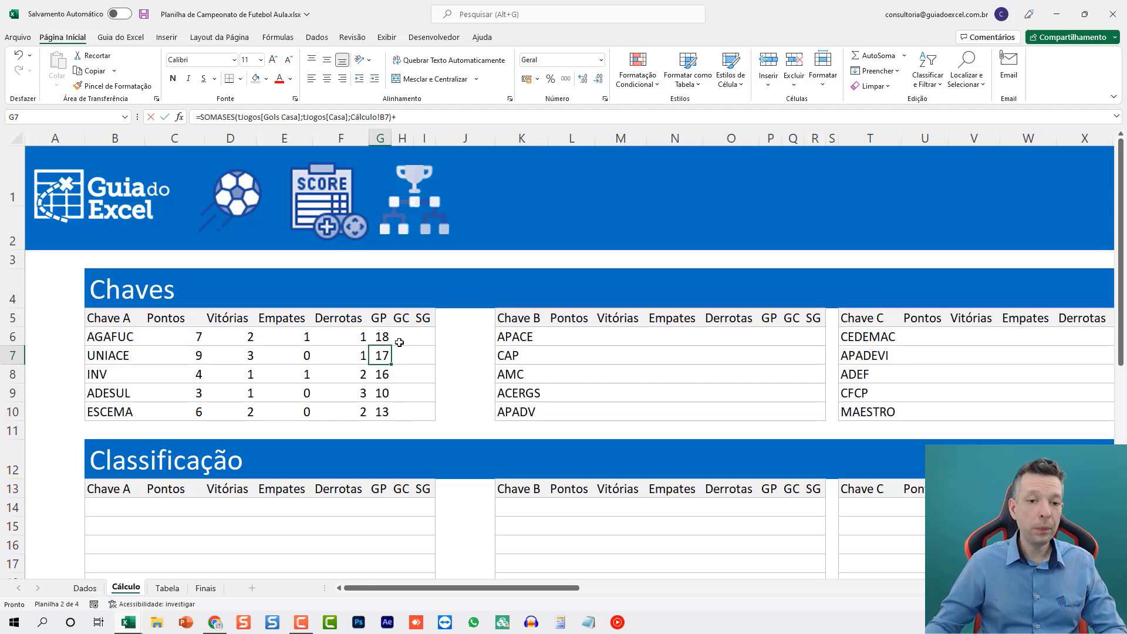
key(Up)
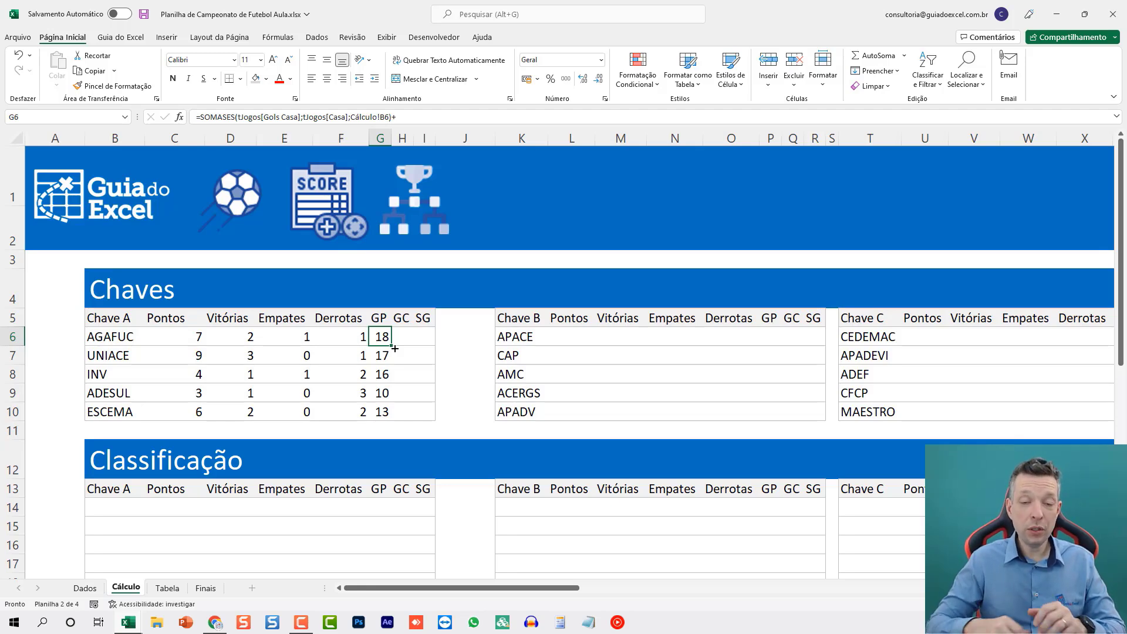
- Start a SOMASES formula in AGAFUC's GC cell with tJogos[Gols Visitante] from the Dados sheet as the sum range
click(400, 341)
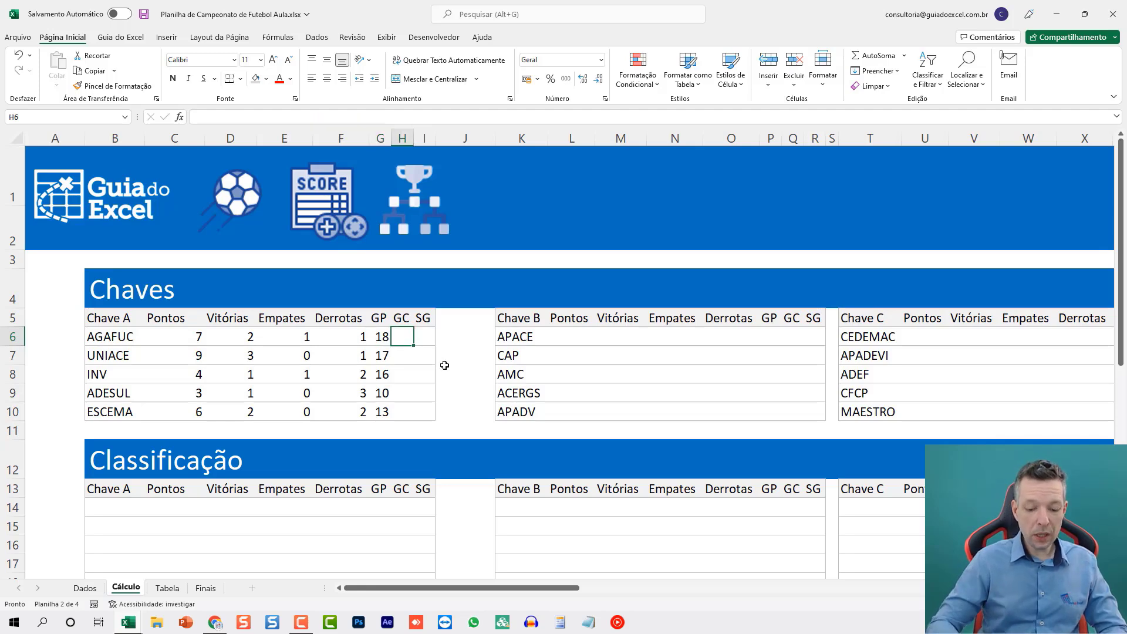
text(=SOM)
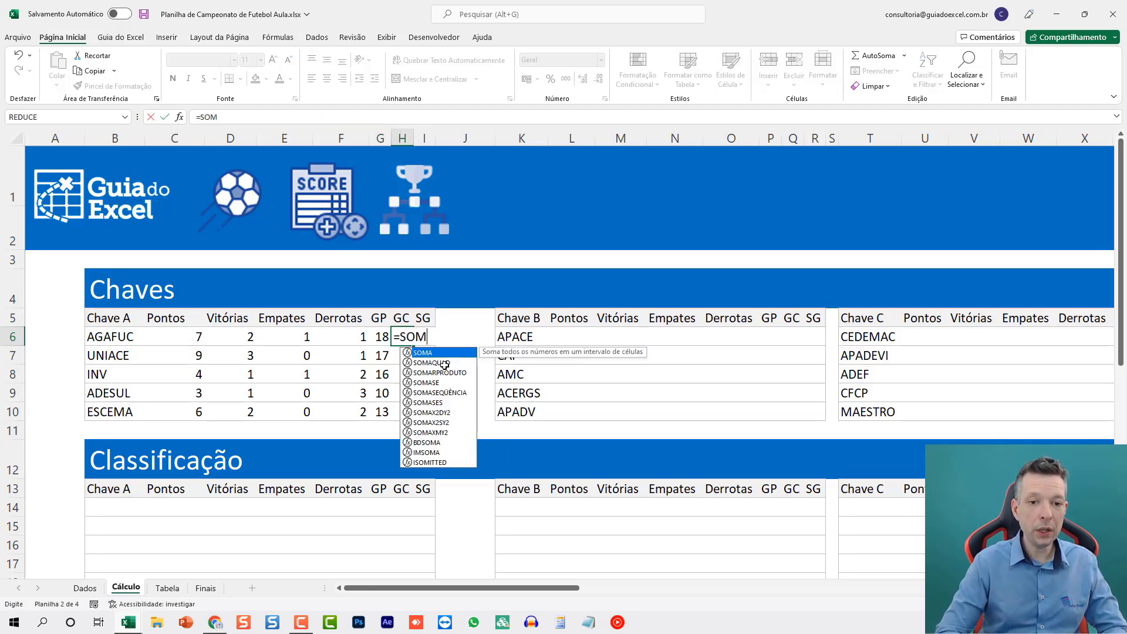
text(ASES()
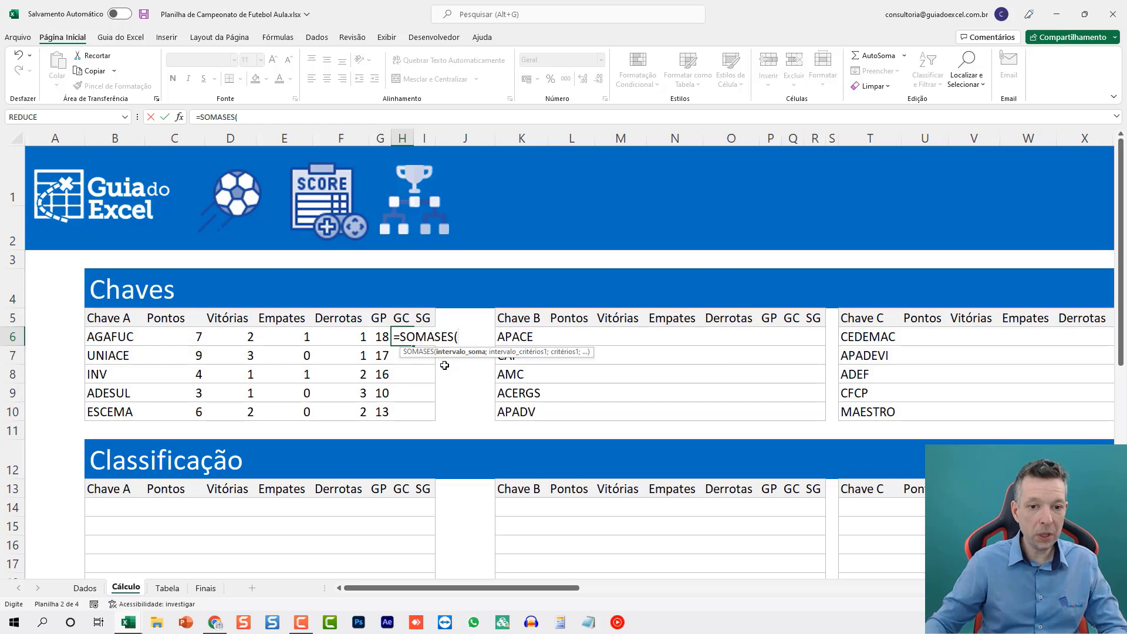
click(85, 588)
click(437, 244)
click(297, 233)
key(ctrl+Up)
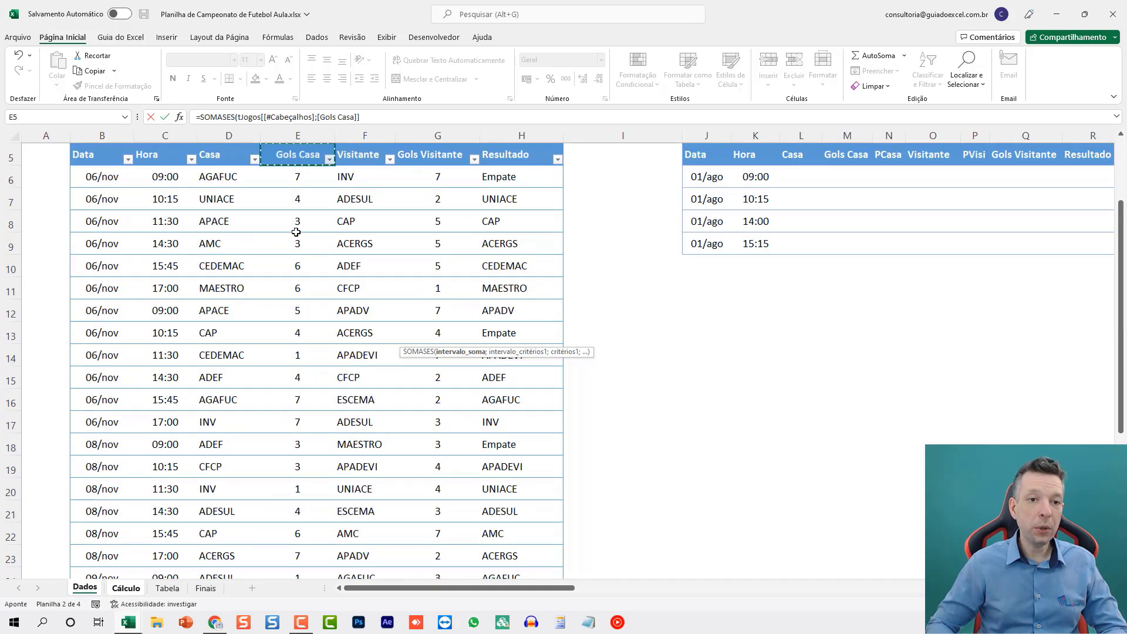
key(Left)
key(Left)
key(Right)
key(Right)
key(Right)
key(Right)
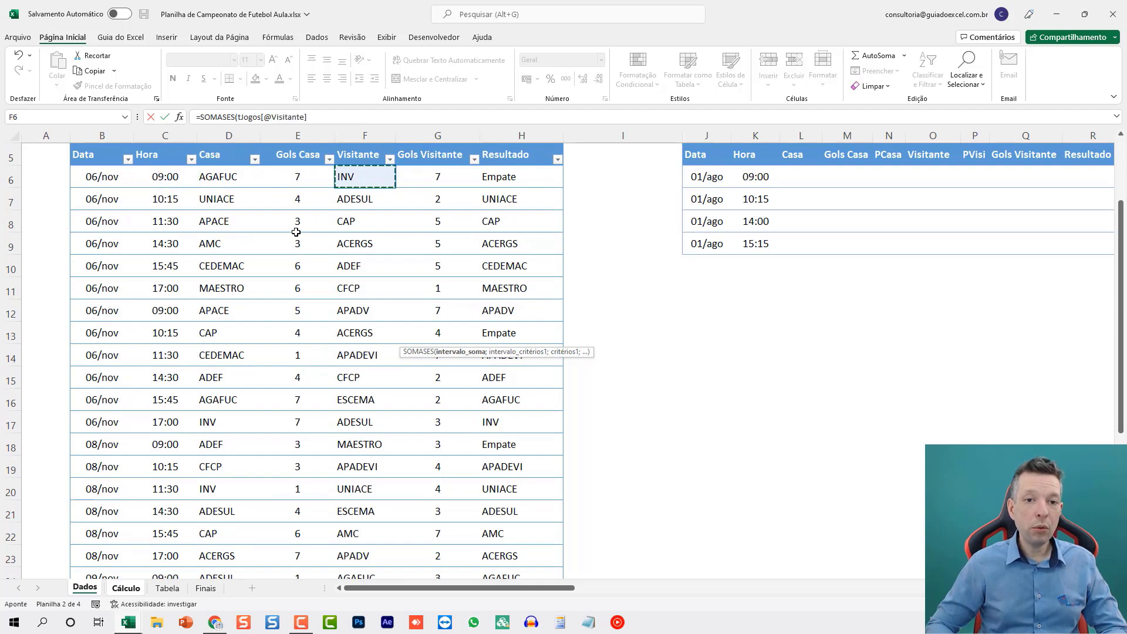
key(ctrl+shift+Down)
- Add tJogos[Casa] as the criteria range with Cálculo!B6 as its criterion, and close and enter the GC formula
text(;)
click(220, 251)
key(ctrl+Up)
key(Down)
key(ctrl+shift+Down)
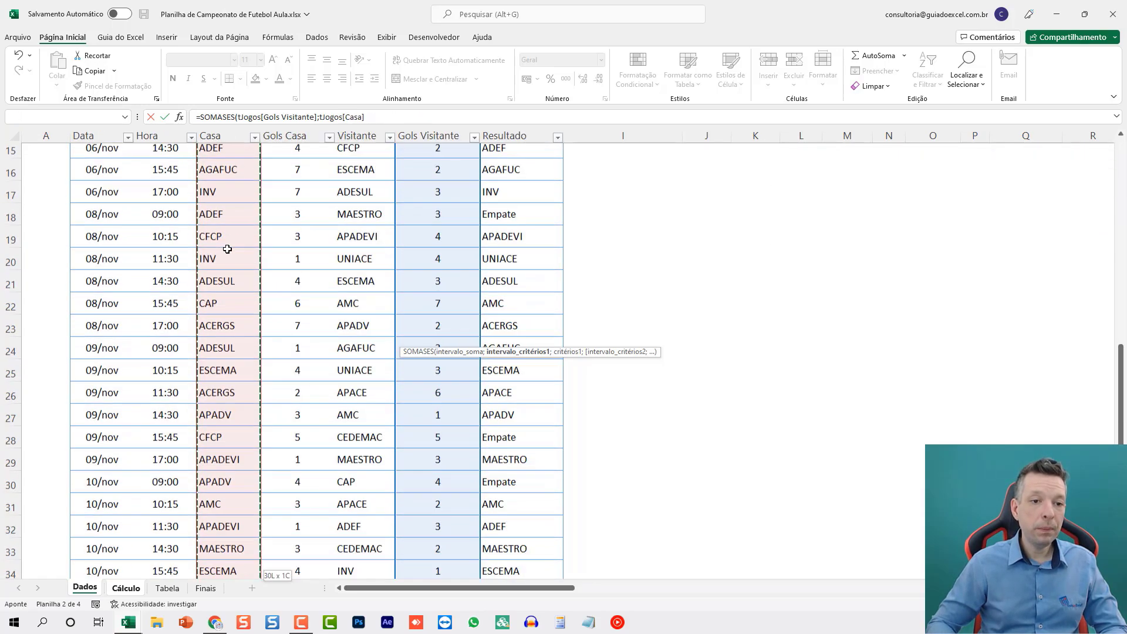
text(;)
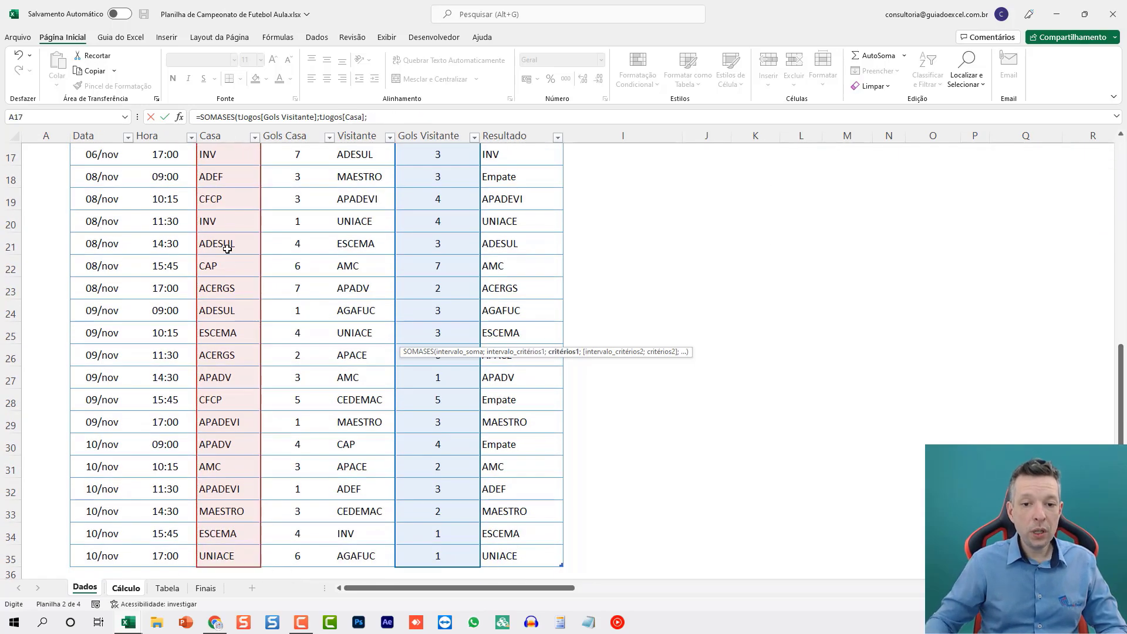
click(142, 588)
click(132, 339)
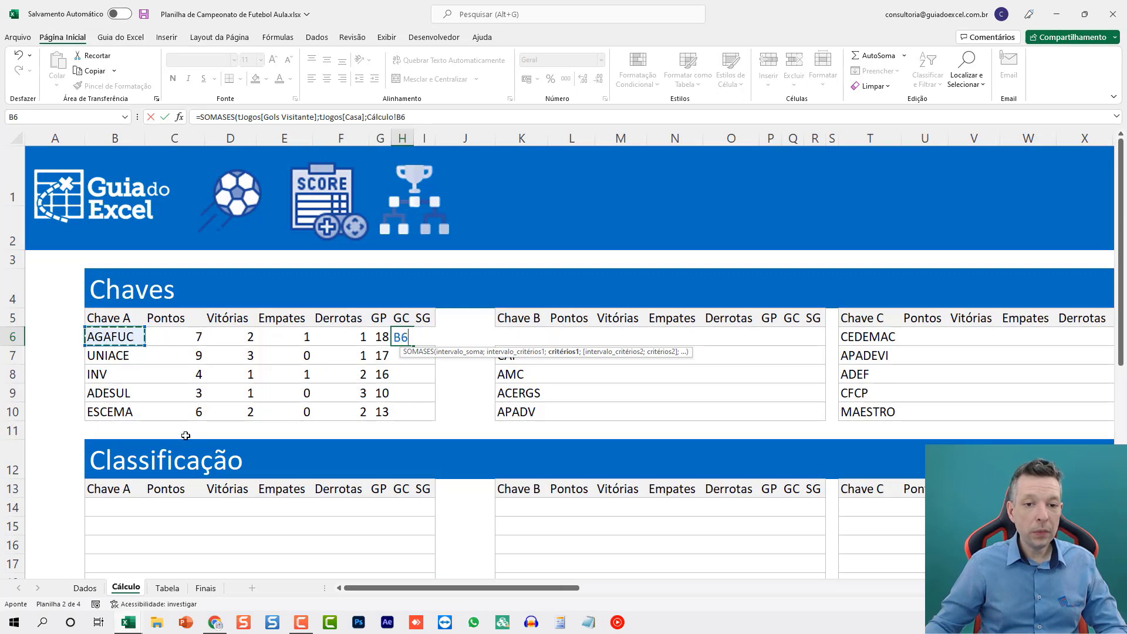
text())
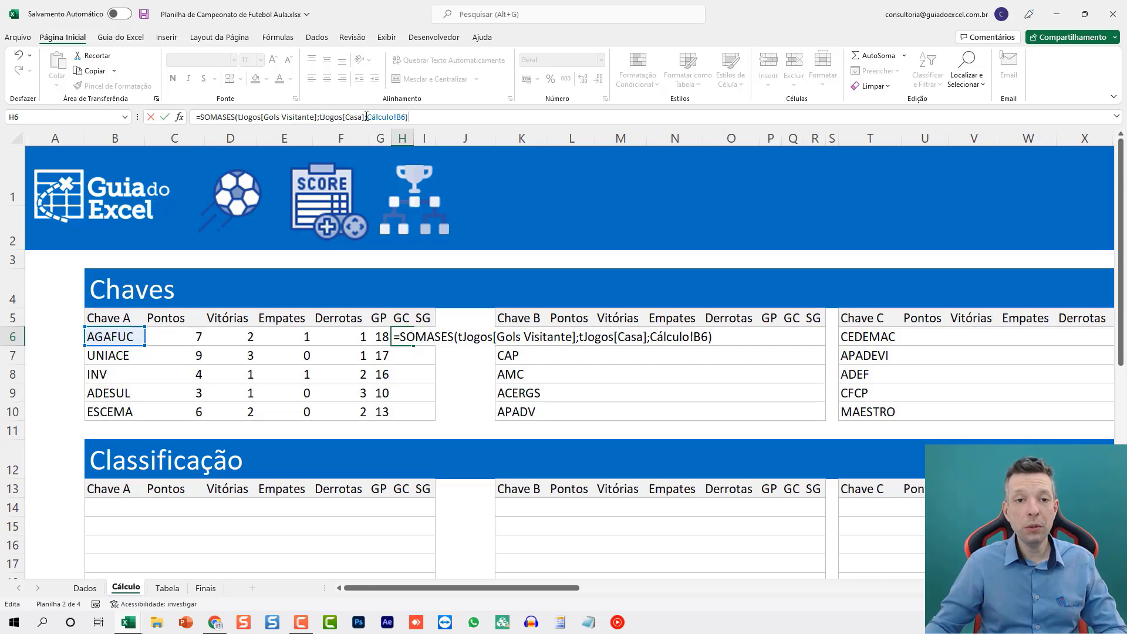
key(ctrl+Return)
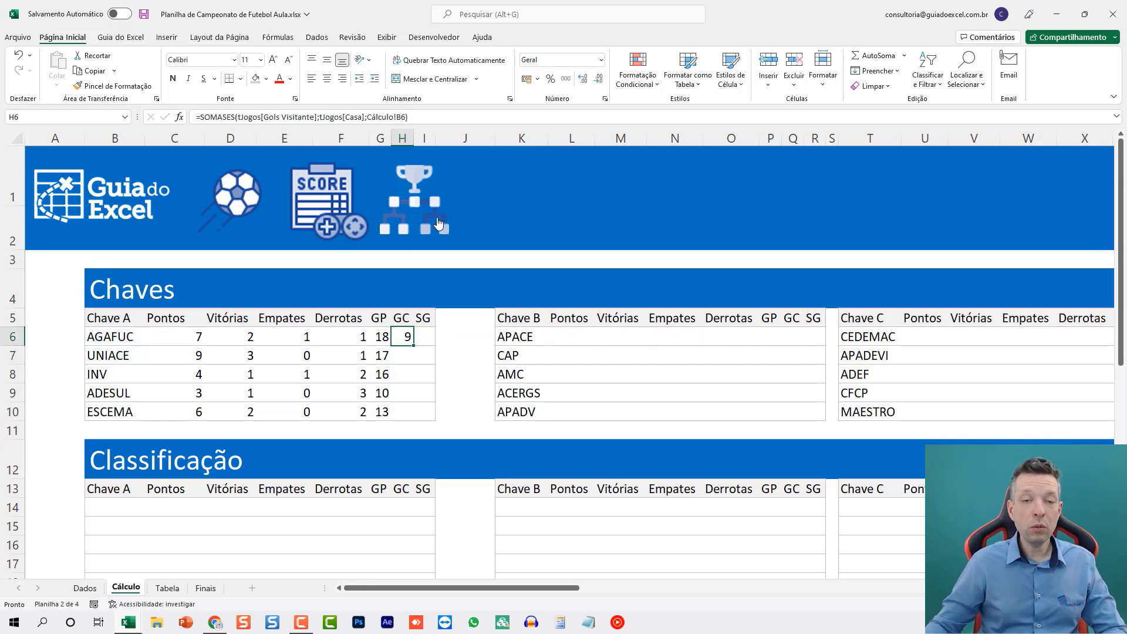
- Append a plus sign and a duplicate of the SOMASES expression on a new line of AGAFUC's GC formula
double_click(404, 337)
key(shift+Home)
key(shift+Right)
key(ctrl+c)
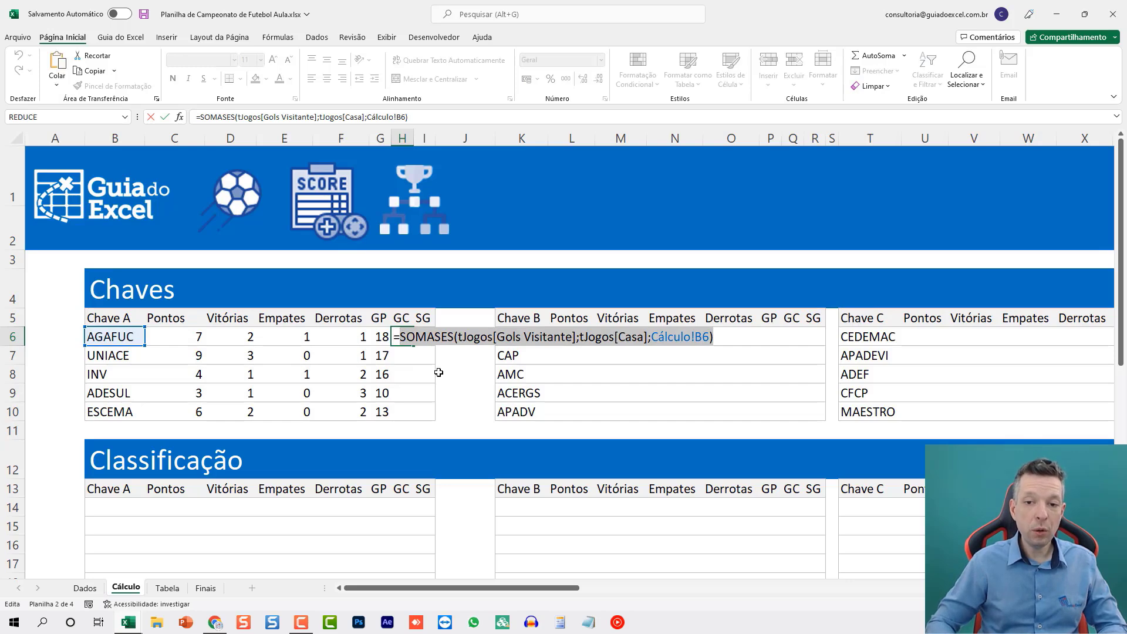
key(End)
text(+)
key(alt+Return)
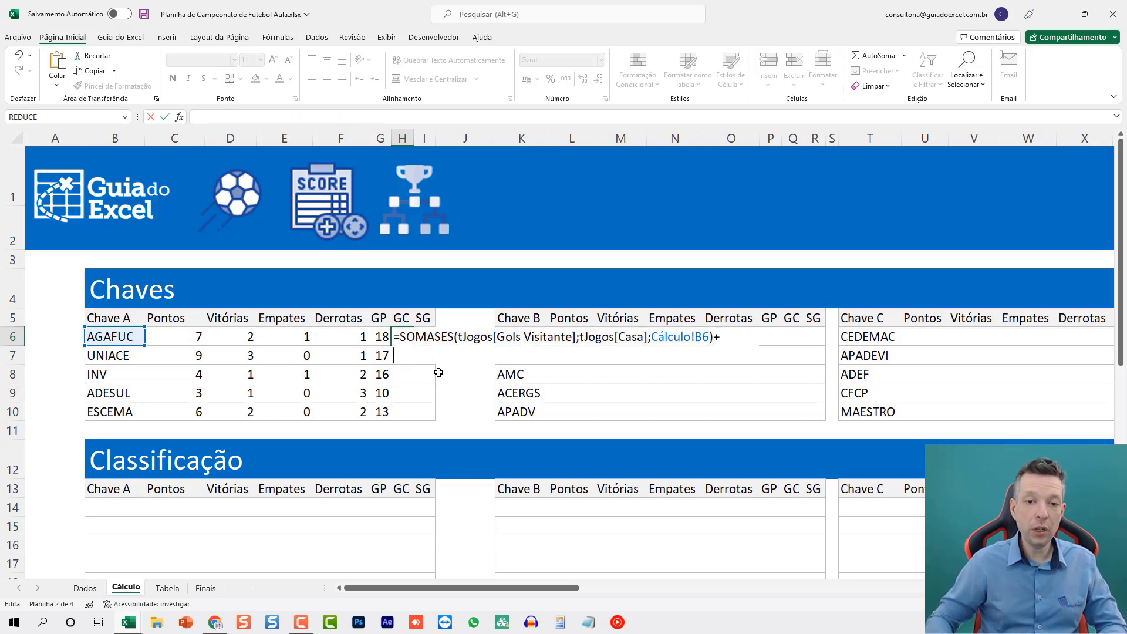
key(ctrl+v)
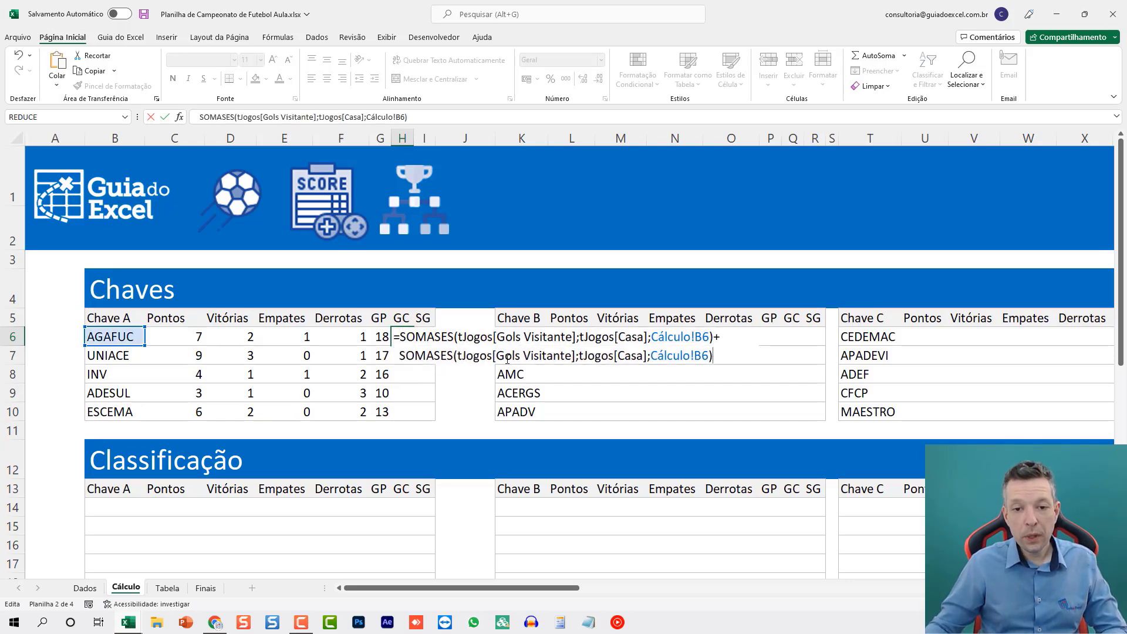
- Change the second SOMASES of the GC formula to sum tJogos[Gols Casa] by tJogos[Visitante], and enter it
drag(525, 355, 573, 355)
text(cAS)
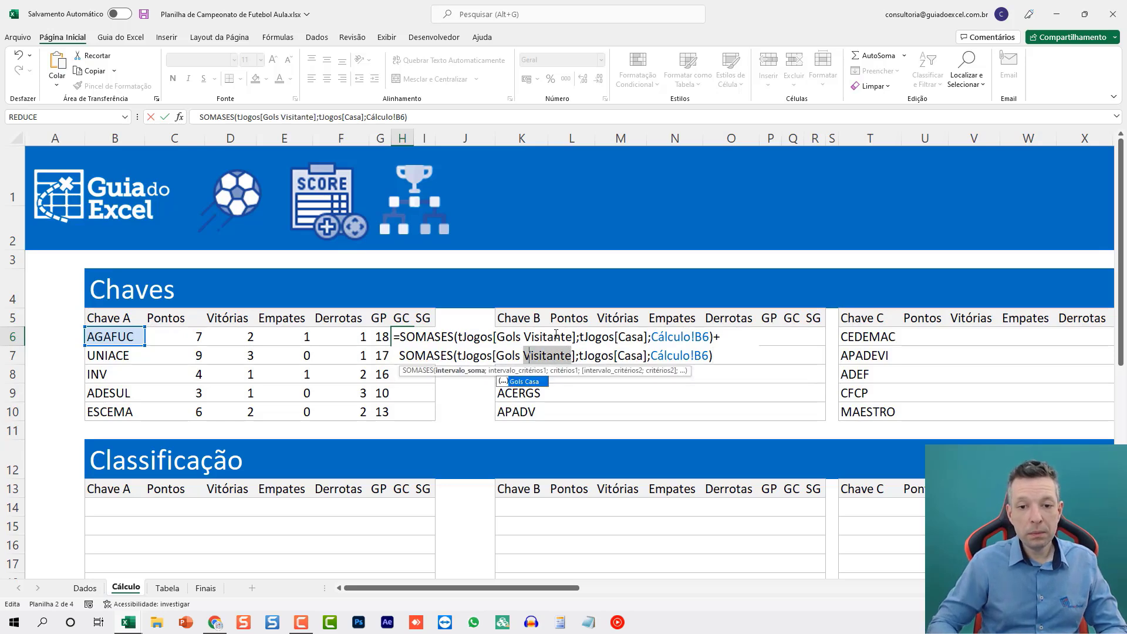
key(BackSpace)
key(BackSpace)
key(BackSpace)
text(Casa)
key(Right)
key(Right)
key(shift+Right)
key(shift+Right)
key(shift+Right)
key(shift+Right)
text(Visitante)
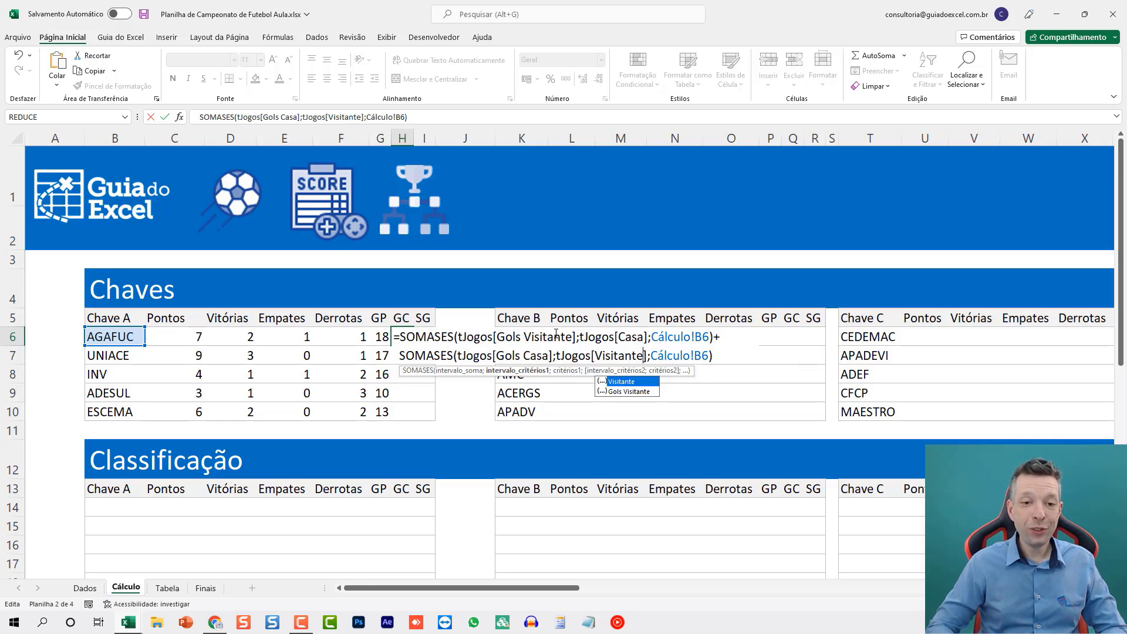
key(Return)
- Copy AGAFUC's GC formula to the GC cells of the other four Chave A teams
key(Up)
key(ctrl+c)
key(Down)
key(Down)
key(Down)
key(Down)
key(shift+Up)
key(shift+Up)
key(shift+Up)
key(shift+Up)
key(ctrl+v)
key(Escape)
- Enter the formula =G6-H6 in AGAFUC's SG cell to subtract goals conceded from goals scored
key(Up)
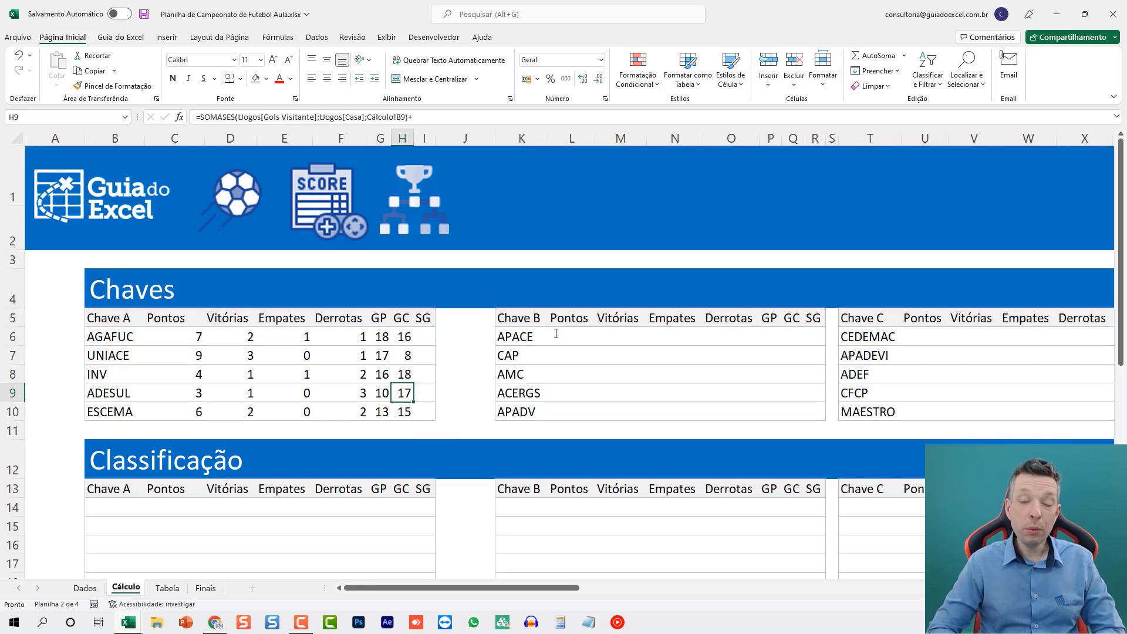
key(Up)
key(Up)
key(Up)
key(Up)
key(Right)
key(Down)
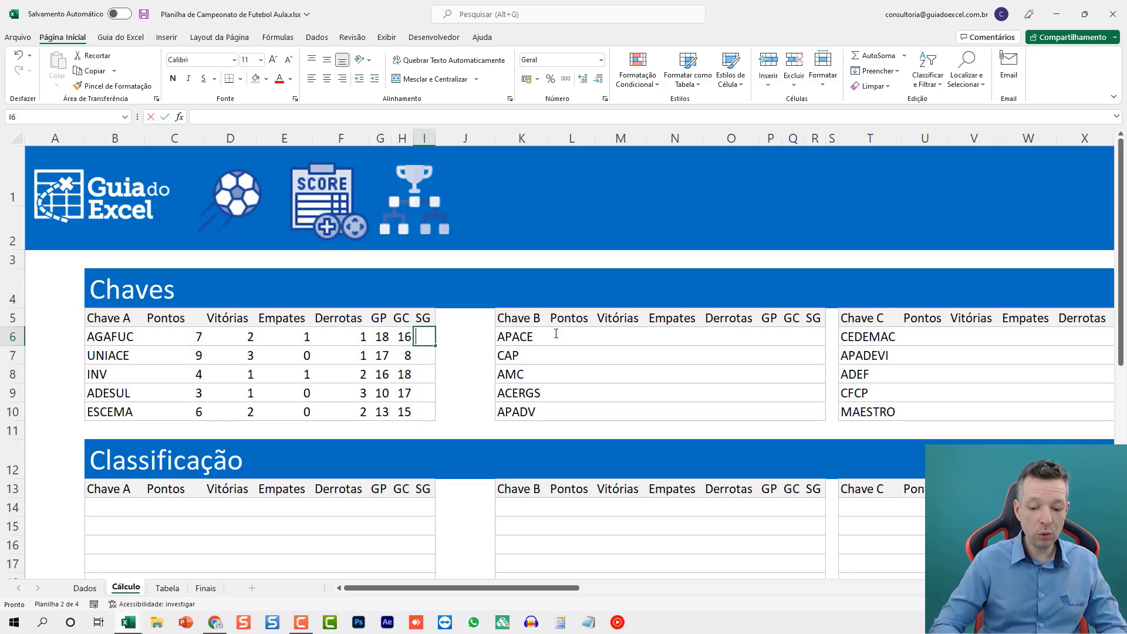
text(=)
key(Left)
key(Left)
text(-)
key(Left)
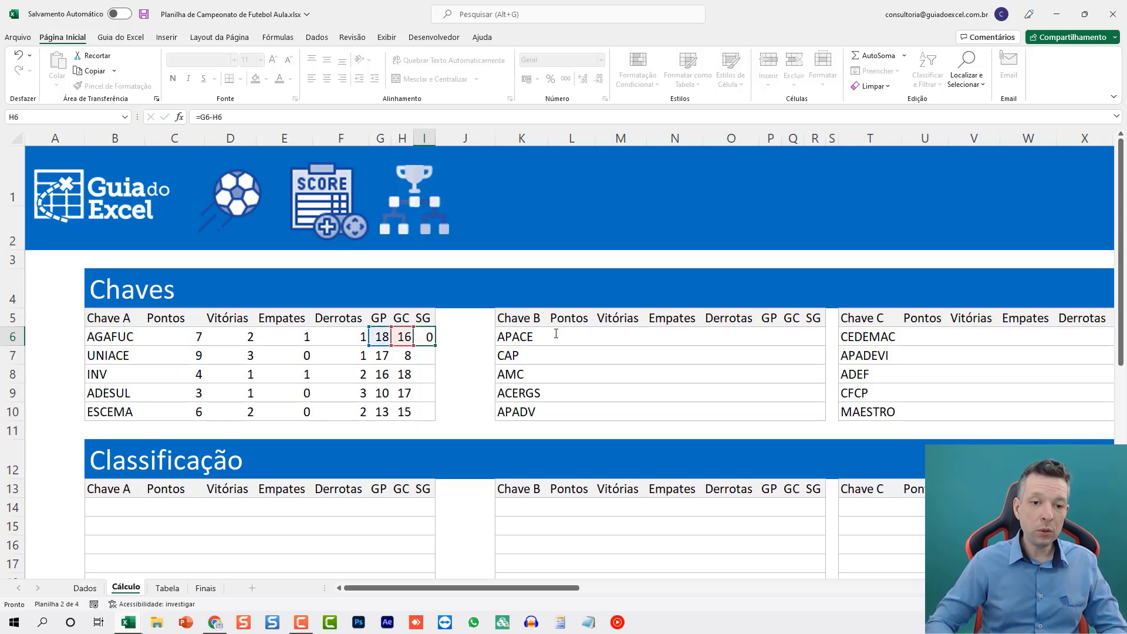
key(Return)
- Copy AGAFUC's SG formula to the SG cells of the remaining Chave A teams
key(Up)
key(ctrl+c)
key(ctrl+Left)
key(ctrl+Down)
key(Right)
key(ctrl+Right)
key(Right)
key(shift+Up)
key(shift+Up)
key(shift+Up)
key(shift+Up)
key(ctrl+v)
key(Escape)
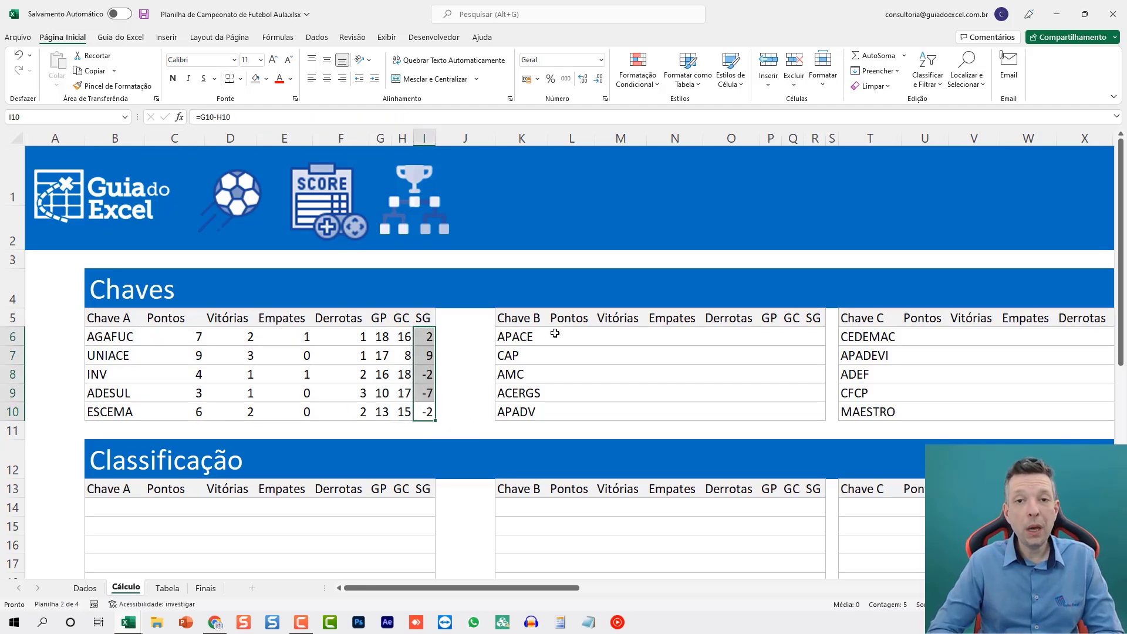
- Copy the Chave A formulas from Pontos through SG (C6:I10) into the Chave B table starting at APACE's Pontos cell
click(116, 341)
click(176, 337)
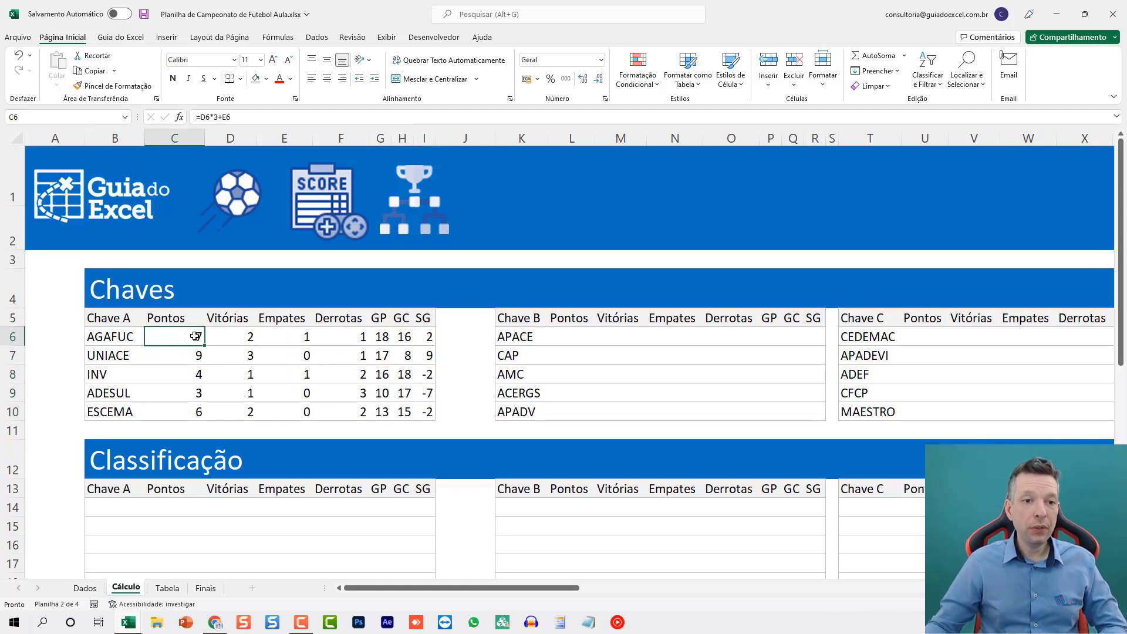
shift+click(425, 411)
key(ctrl+c)
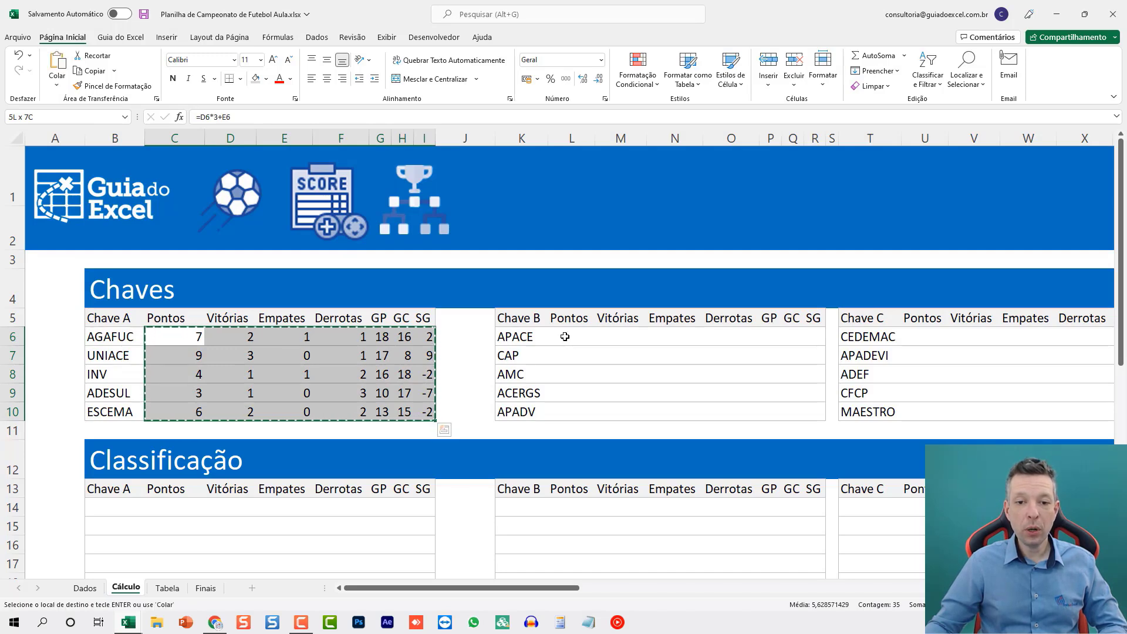
click(559, 336)
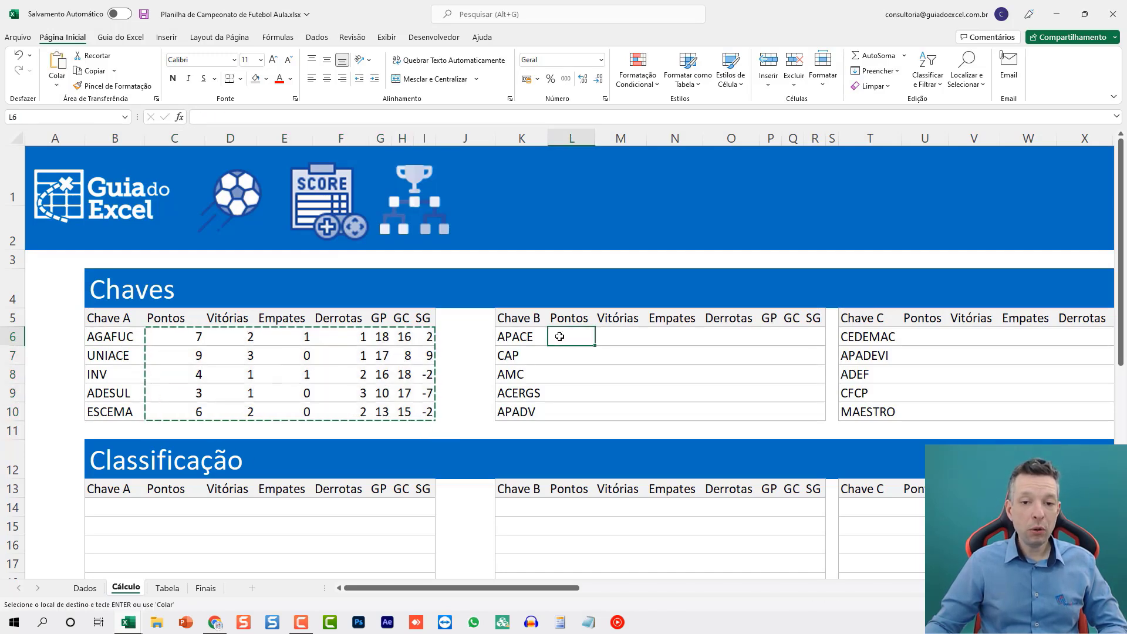
key(ctrl+v)
click(644, 350)
key(Escape)
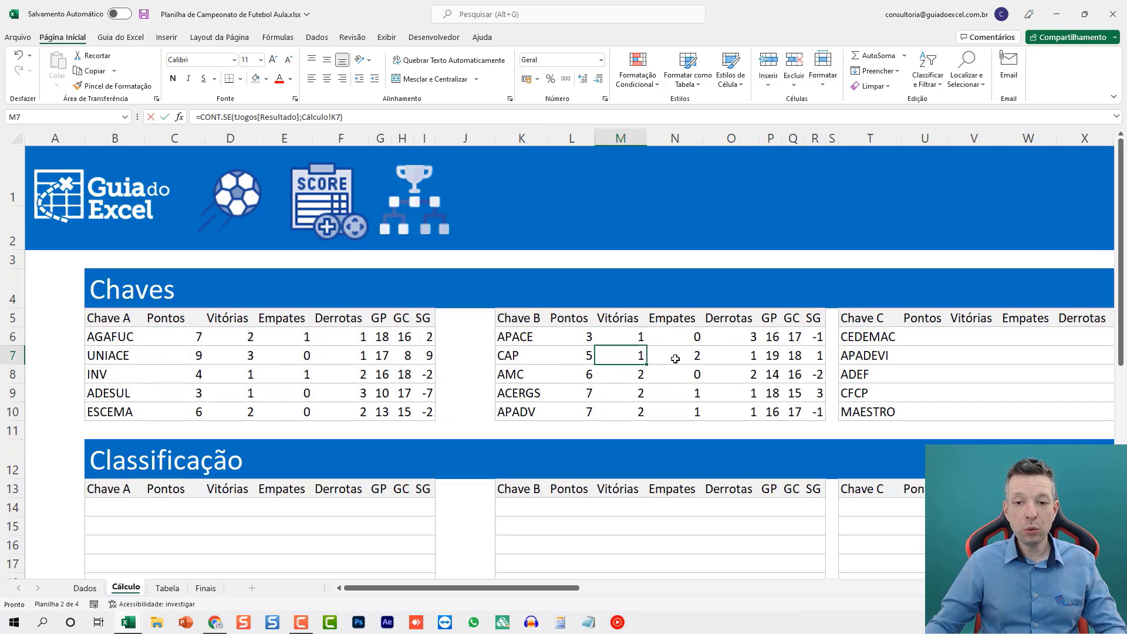
- Inspect the copied Chave B formulas in the Vitórias, Derrotas, GC and SG columns to check their cell references
key(F2)
key(Escape)
click(749, 370)
key(F2)
key(Escape)
click(795, 360)
key(F2)
key(Escape)
click(816, 409)
key(F2)
key(Escape)
click(814, 355)
key(F2)
key(Escape)
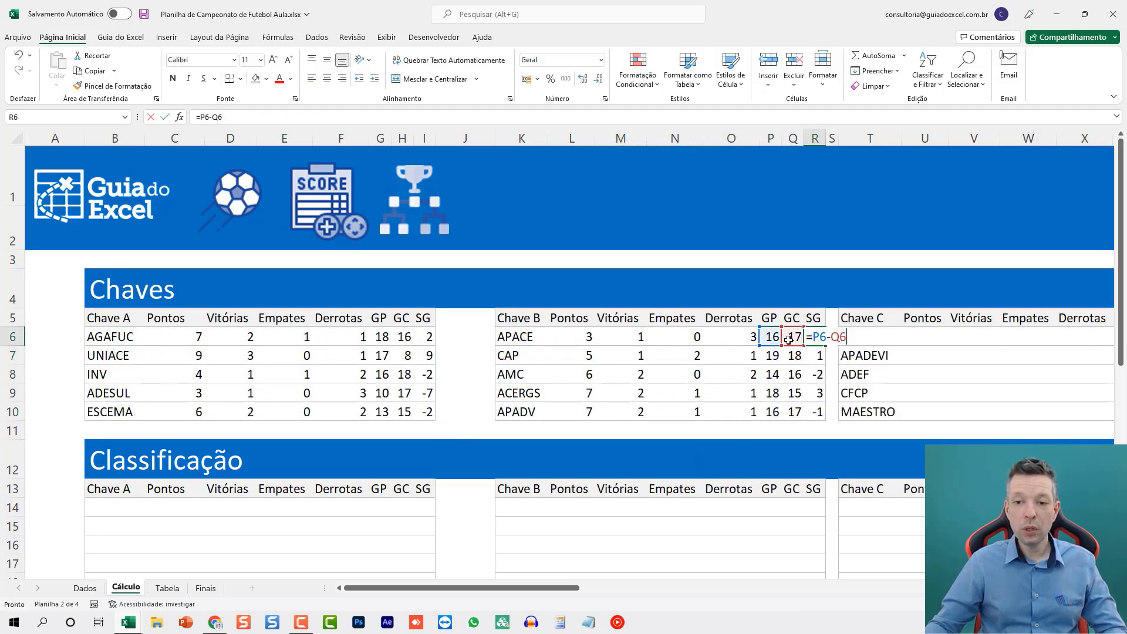
- Check the cell references in the Chave B formulas for Derrotas, Vitórias and Pontos
click(731, 336)
key(F2)
key(Escape)
click(599, 342)
key(F2)
key(Escape)
click(626, 358)
key(F2)
key(Escape)
drag(584, 337, 693, 355)
click(586, 337)
key(F2)
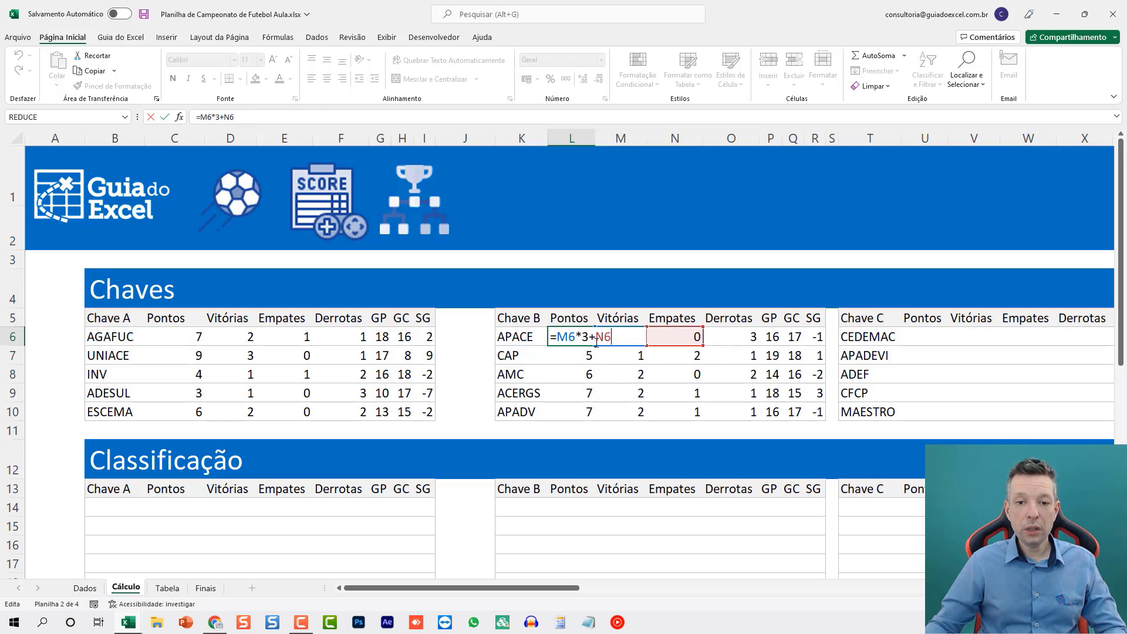
key(Escape)
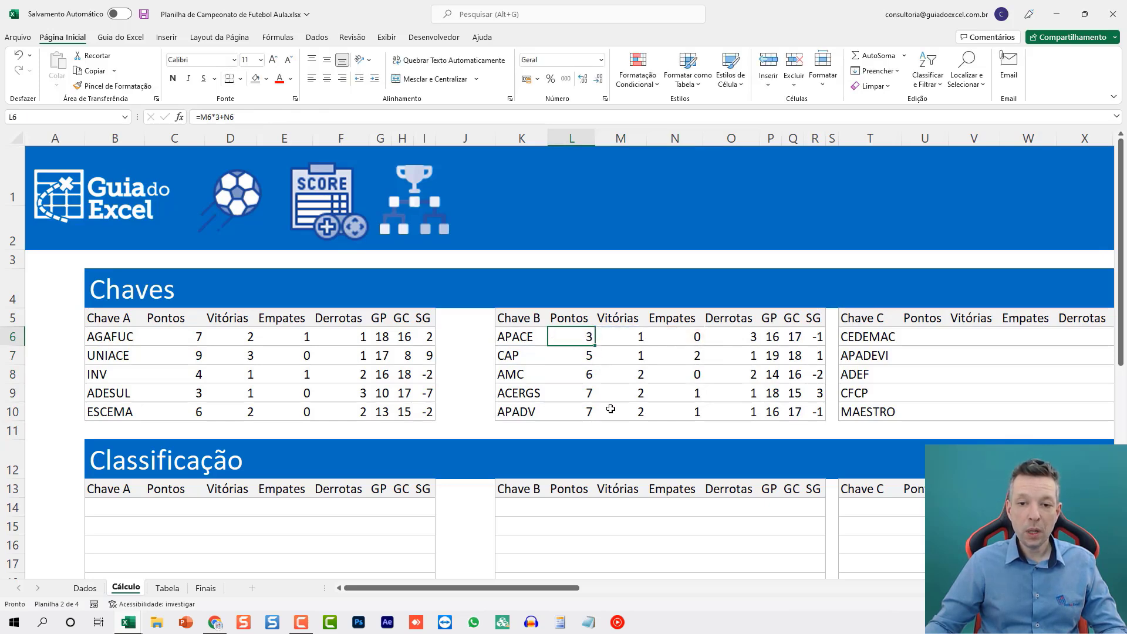
- Copy the Chave B formulas from Pontos through SG (L6:R10) into the Chave C table starting at CEDEMAC's Pontos cell
drag(586, 414, 809, 338)
key(ctrl+c)
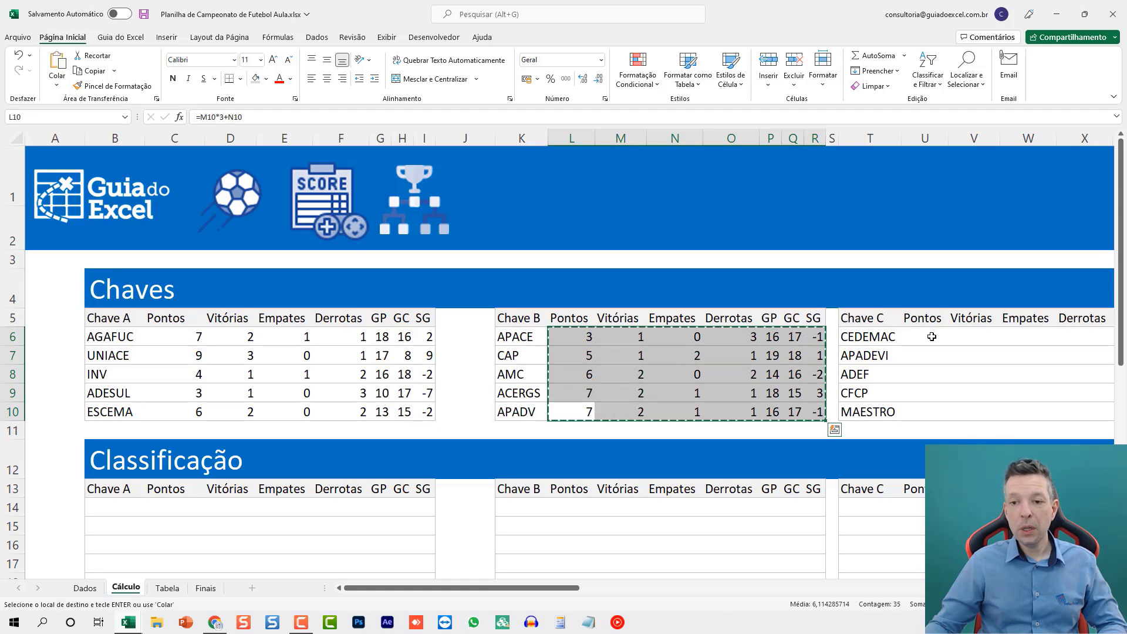
click(924, 335)
key(ctrl+v)
key(Right)
key(Right)
key(Right)
key(Escape)
- Inspect the copied Chave C formulas in ADEF's row to check their cell references
key(Right)
key(Right)
key(Right)
key(Left)
key(Left)
key(Down)
key(Down)
key(F2)
key(Escape)
key(Left)
key(Left)
key(Left)
key(F2)
key(Escape)
key(Left)
key(Left)
key(Left)
key(Home)
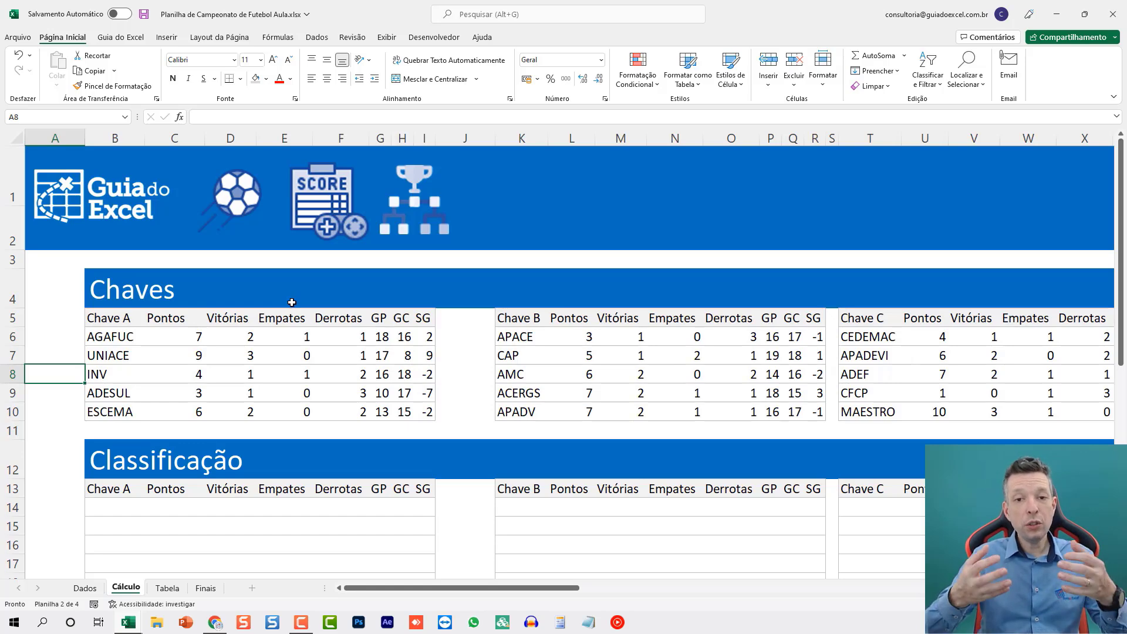
- Enter =CLASSIFICAR(B6:I10;{2;3;8};{-1;-1;-1}) in B14 under Classificação to rank Chave A descending by points, wins and goal difference
scroll(292, 302, down, 3)
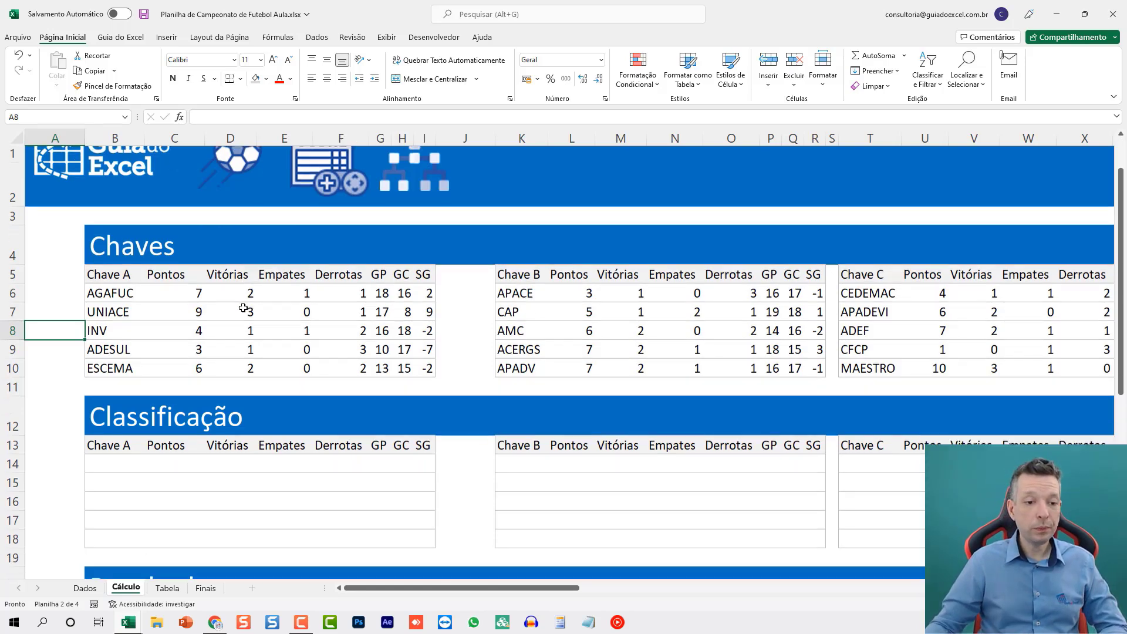
click(115, 283)
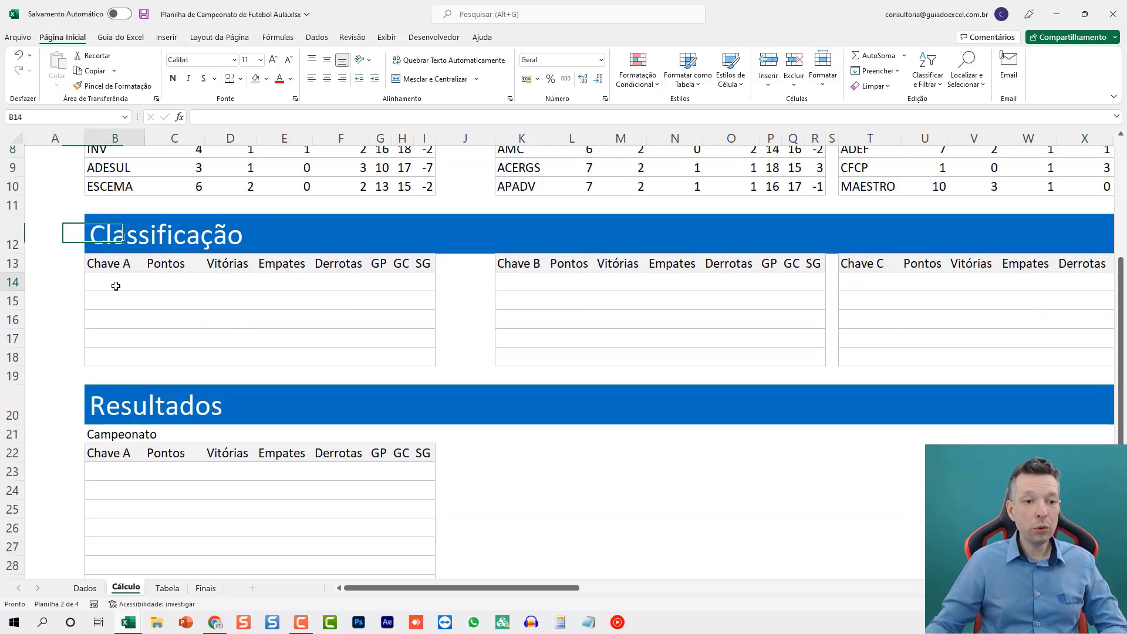
scroll(181, 322, up, 2)
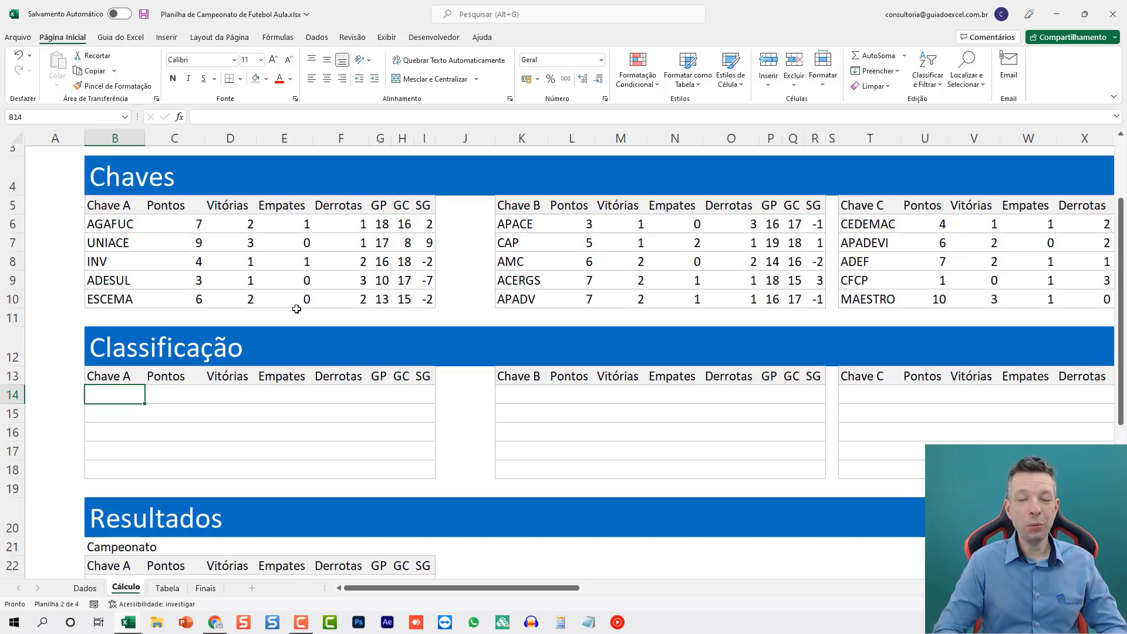
text(=)
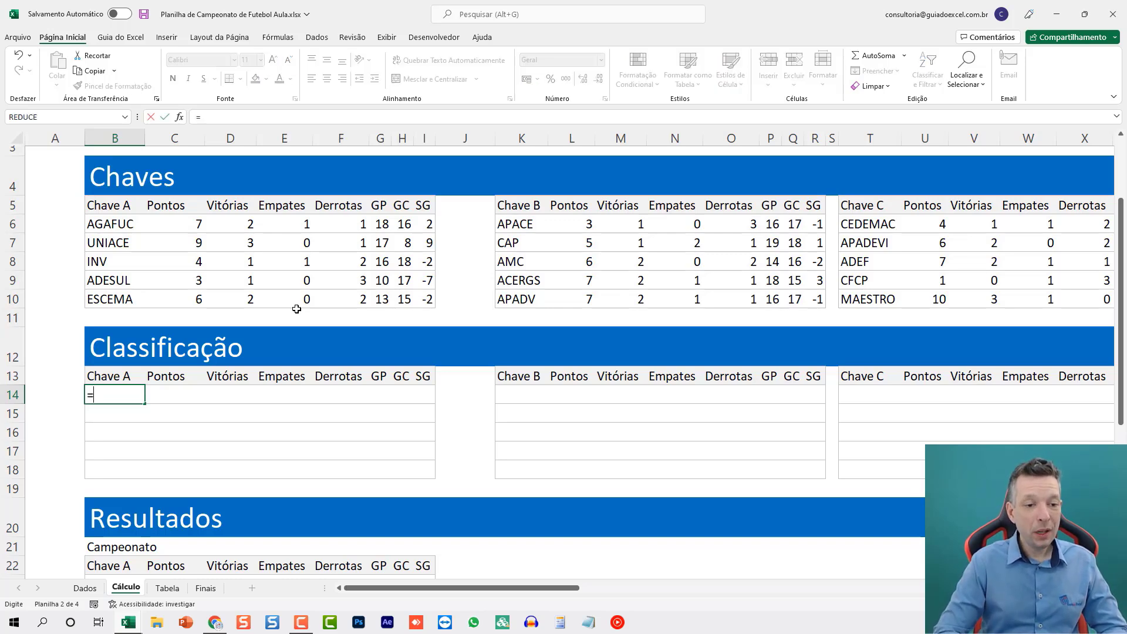
text(CLASSIFICAR()
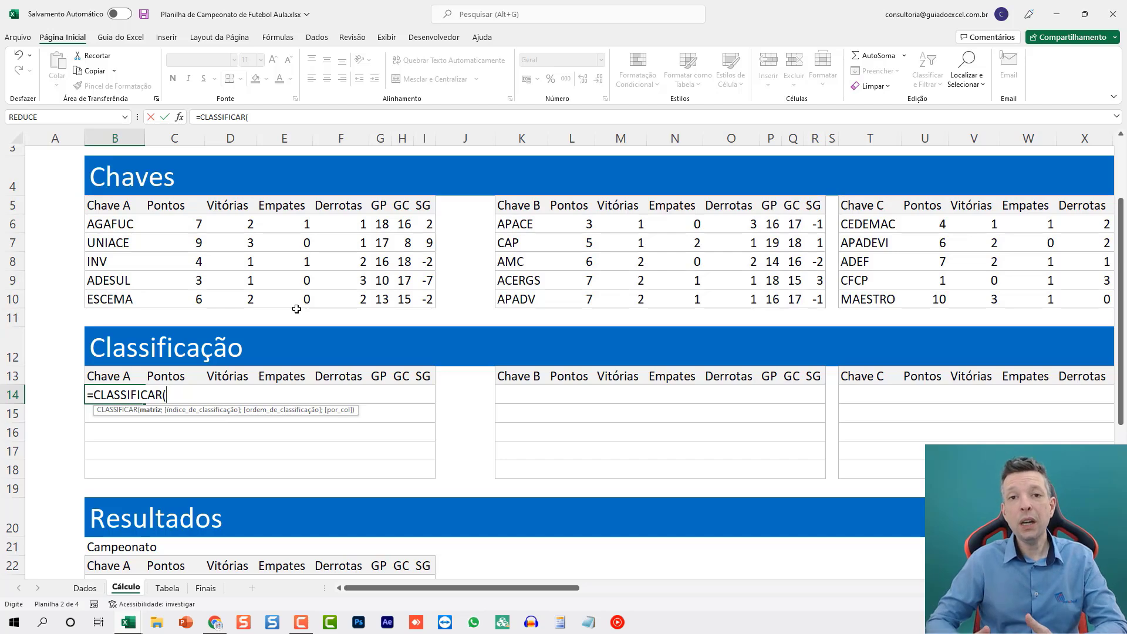
drag(97, 224, 420, 301)
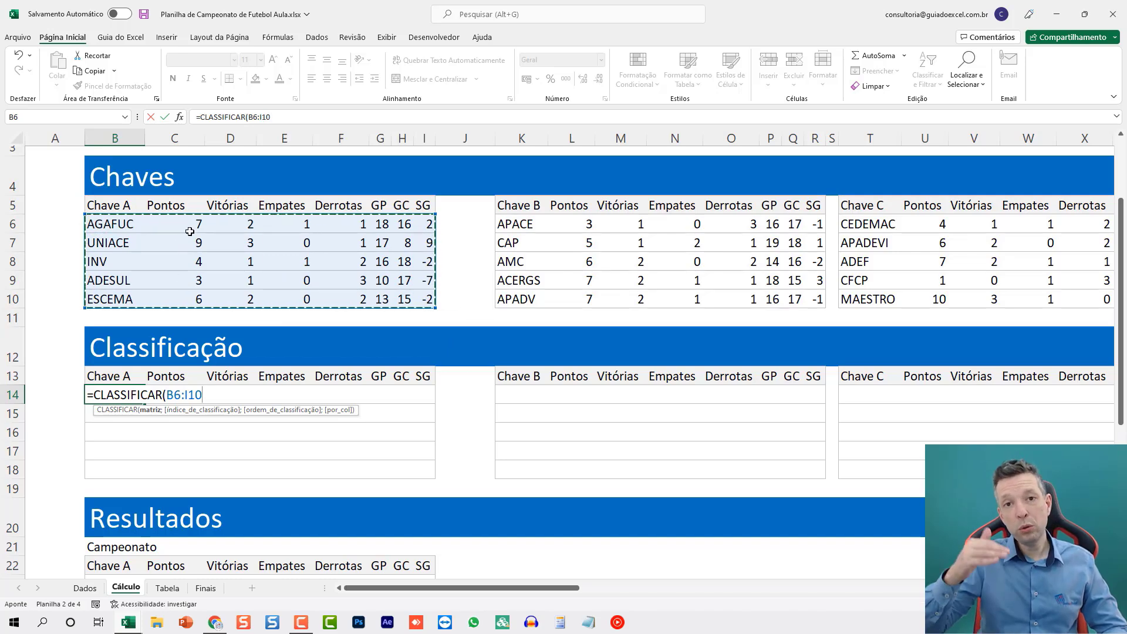
text(;)
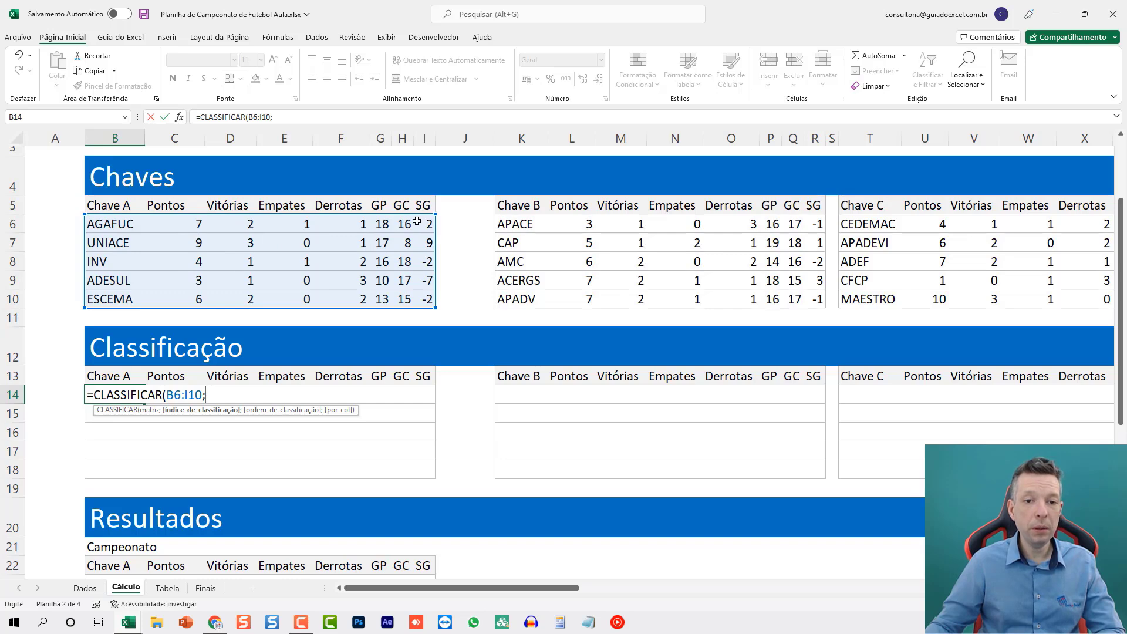
text({)
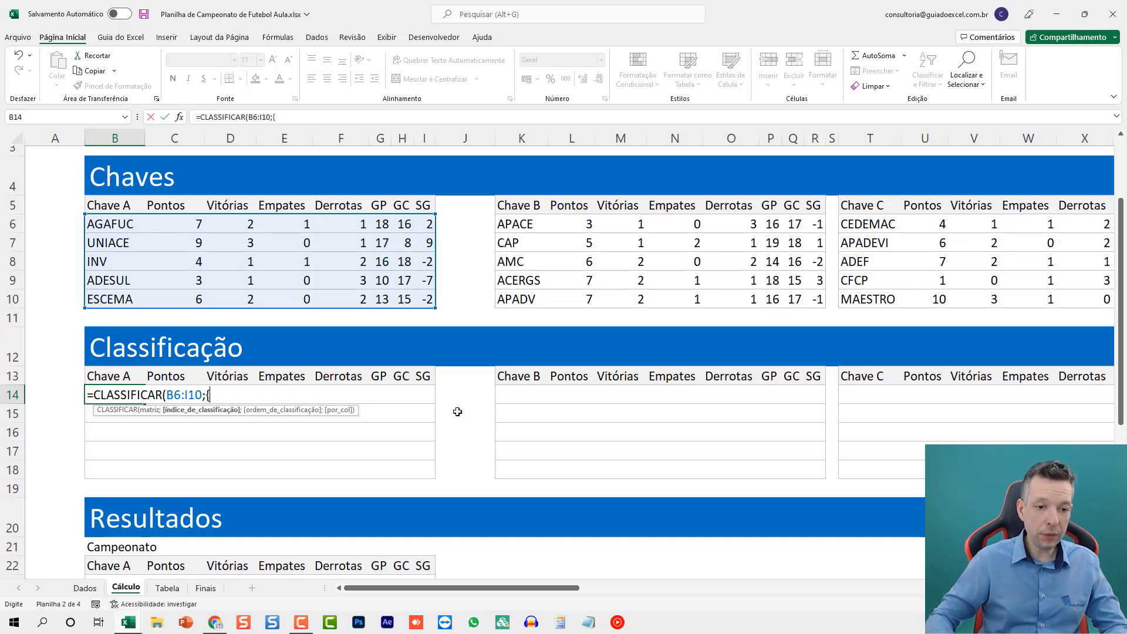
text(2;3;8)
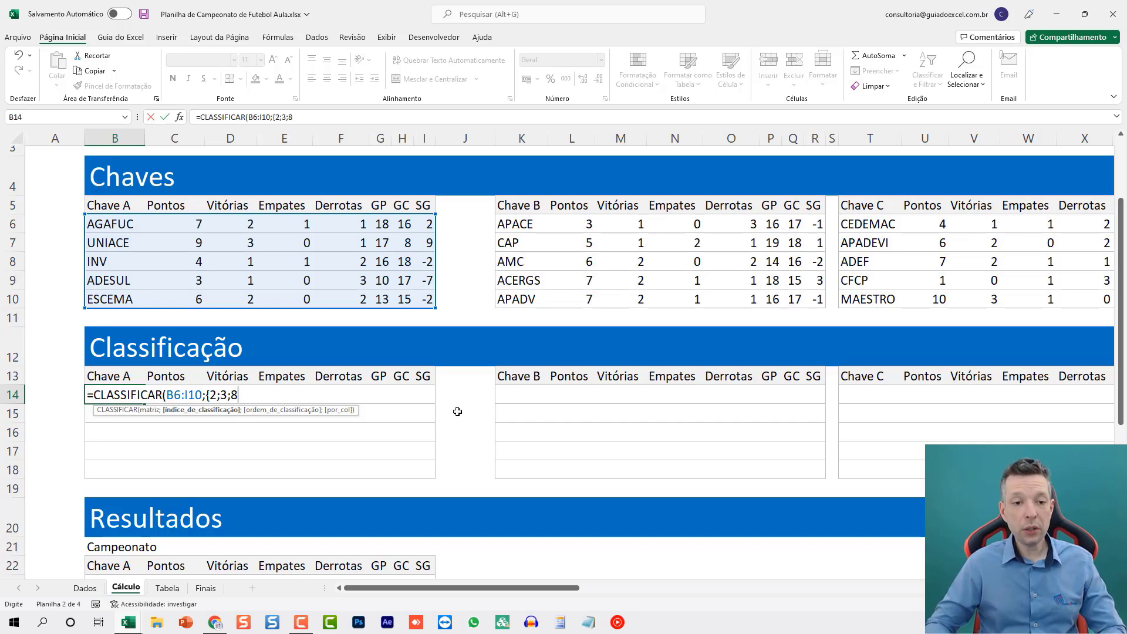
text(})
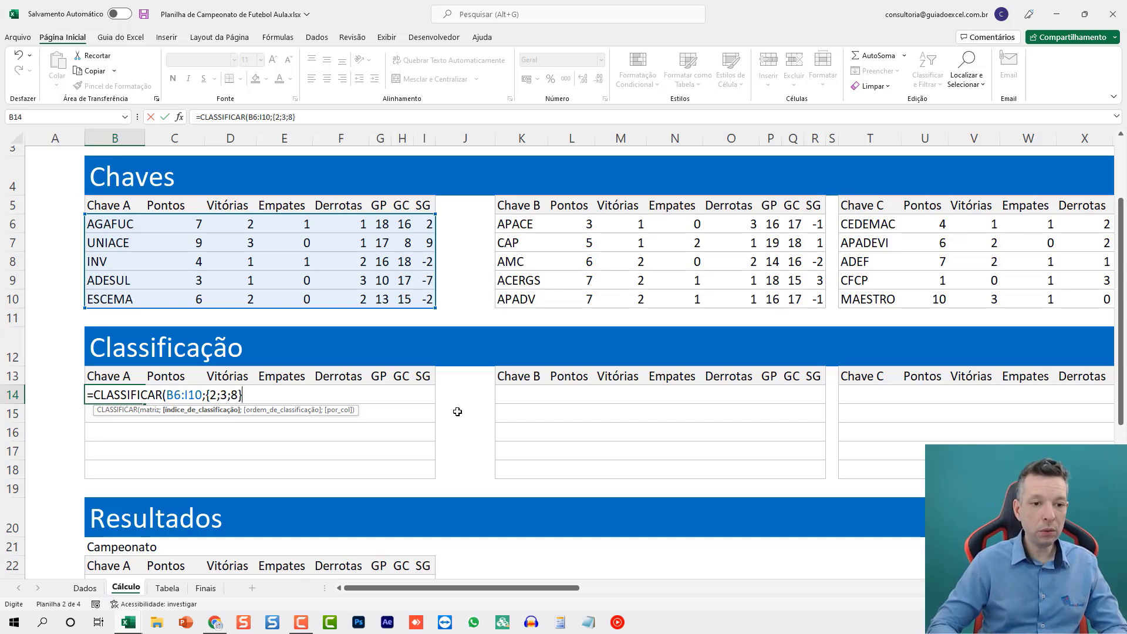
text(;)
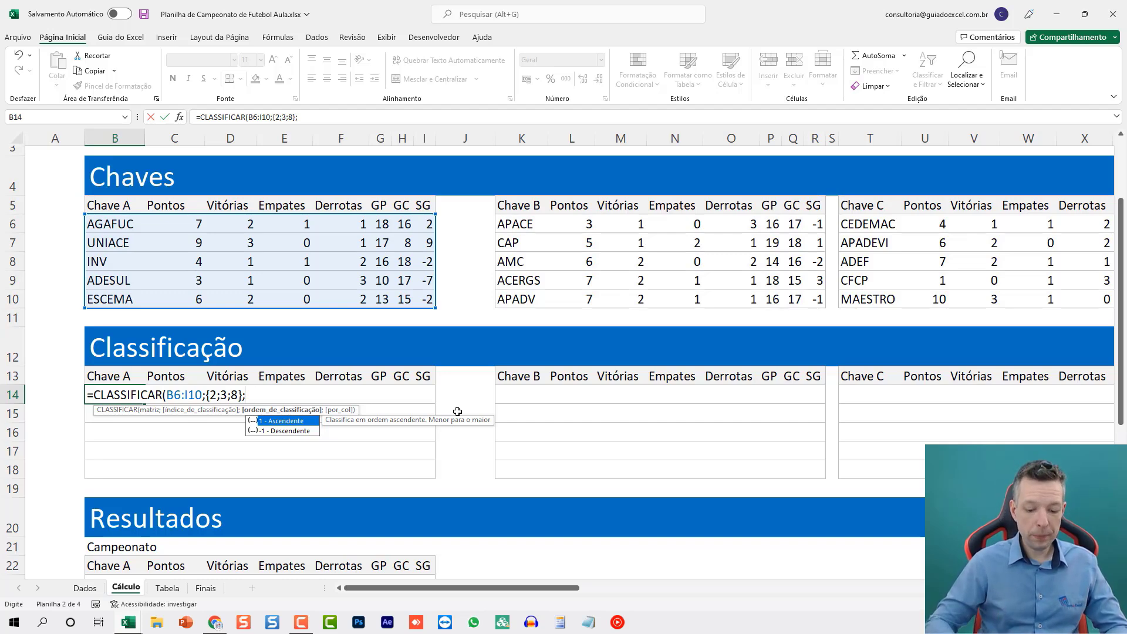
text({)
text(-1;-1)
text(-1)
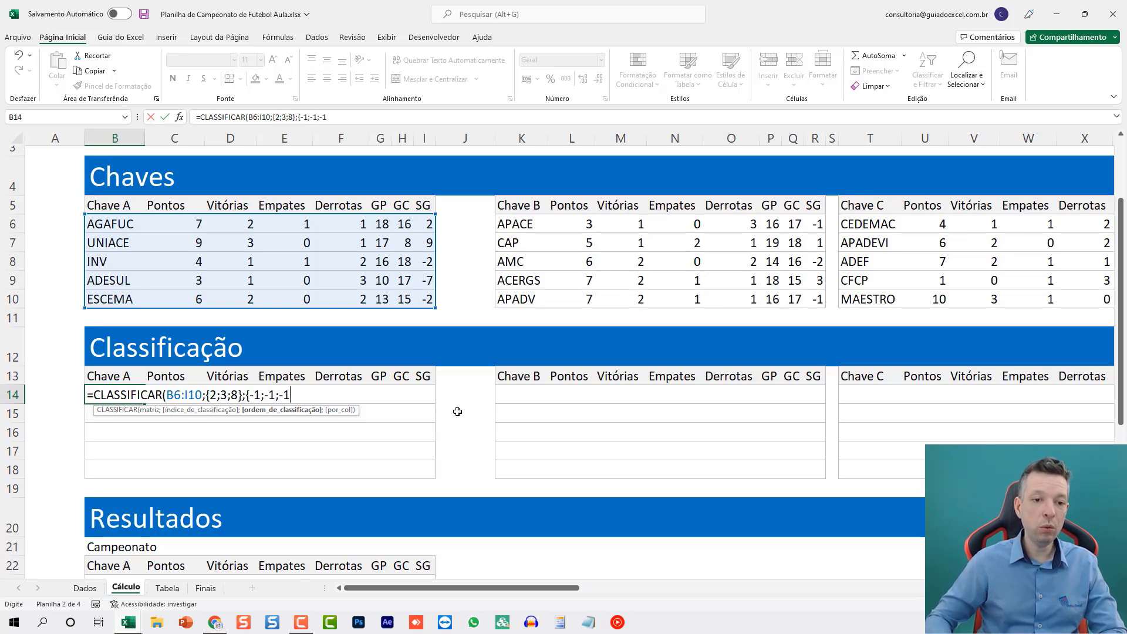
text())
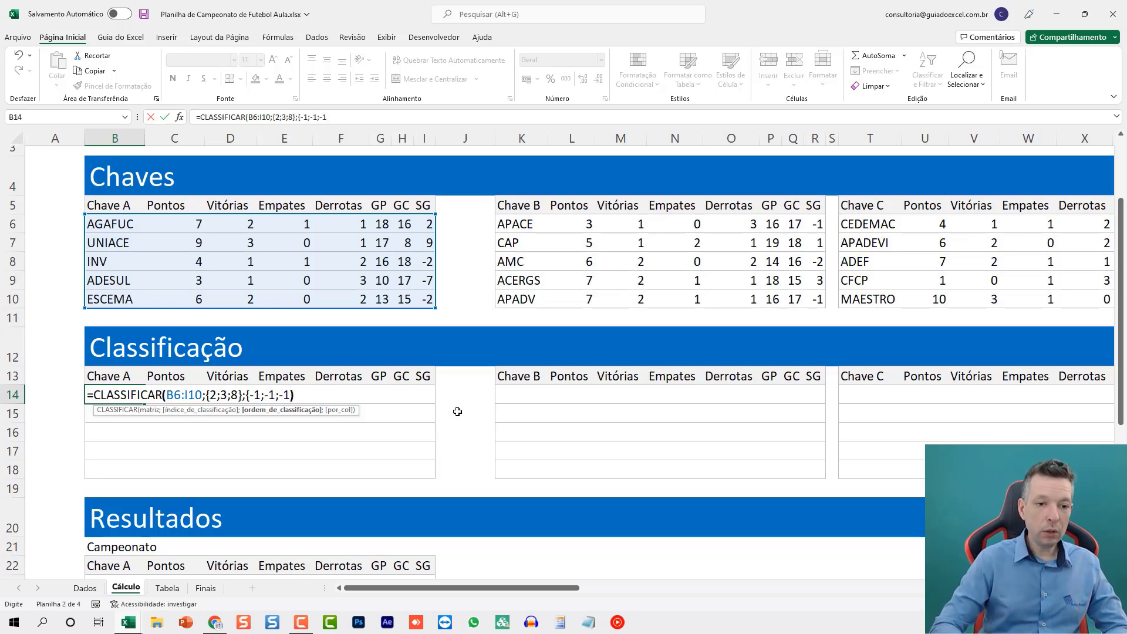
key(Return)
key(Escape)
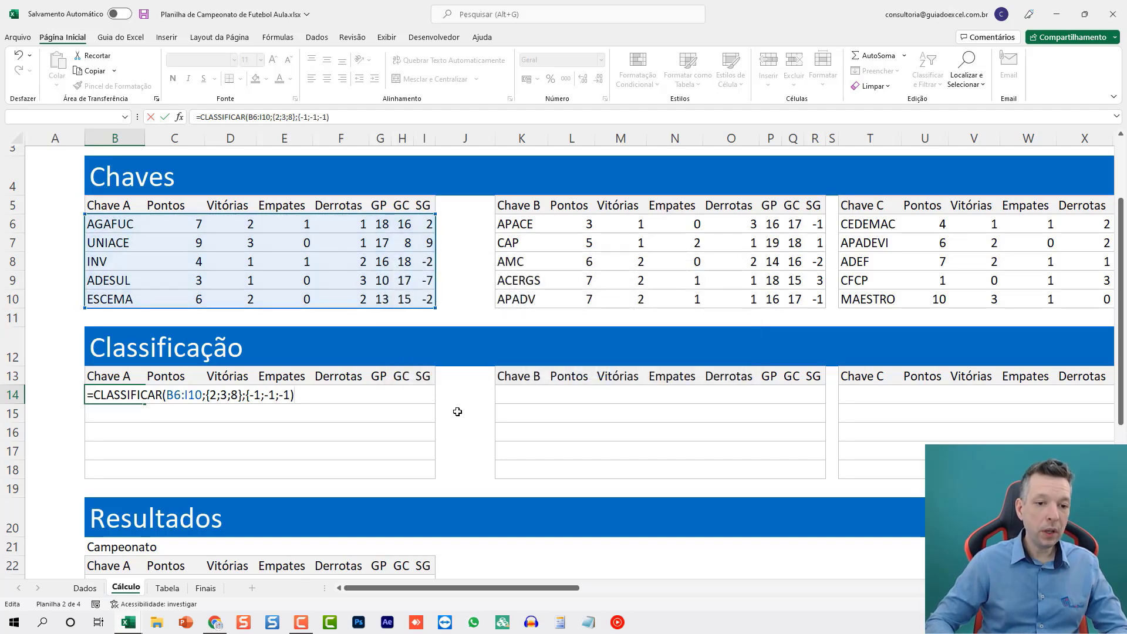
key(BackSpace)
text(}))
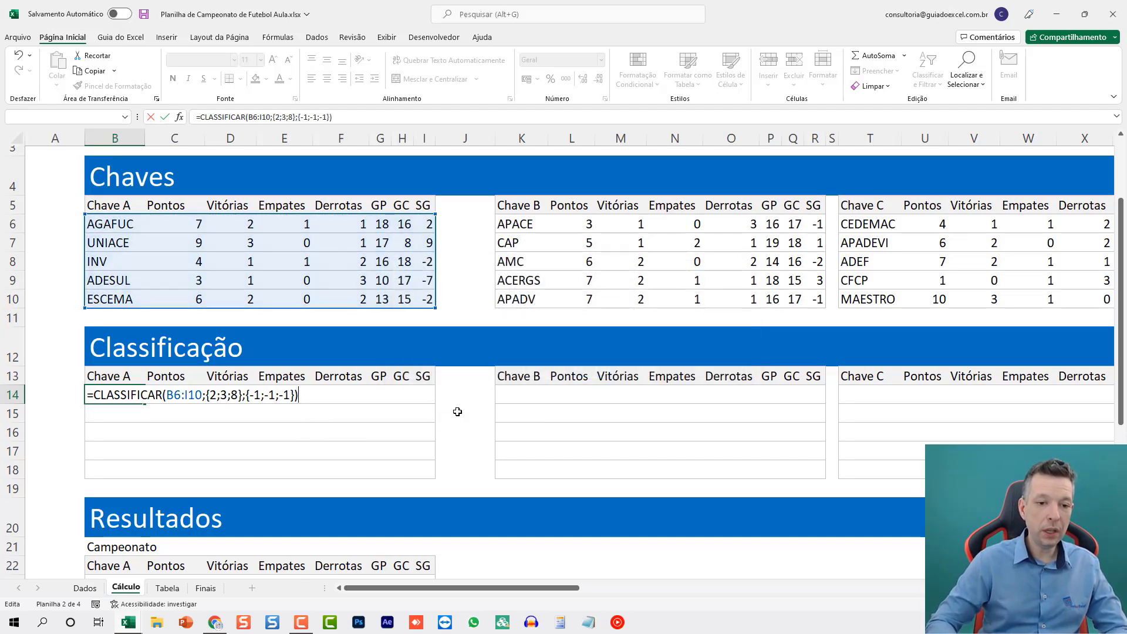
key(Return)
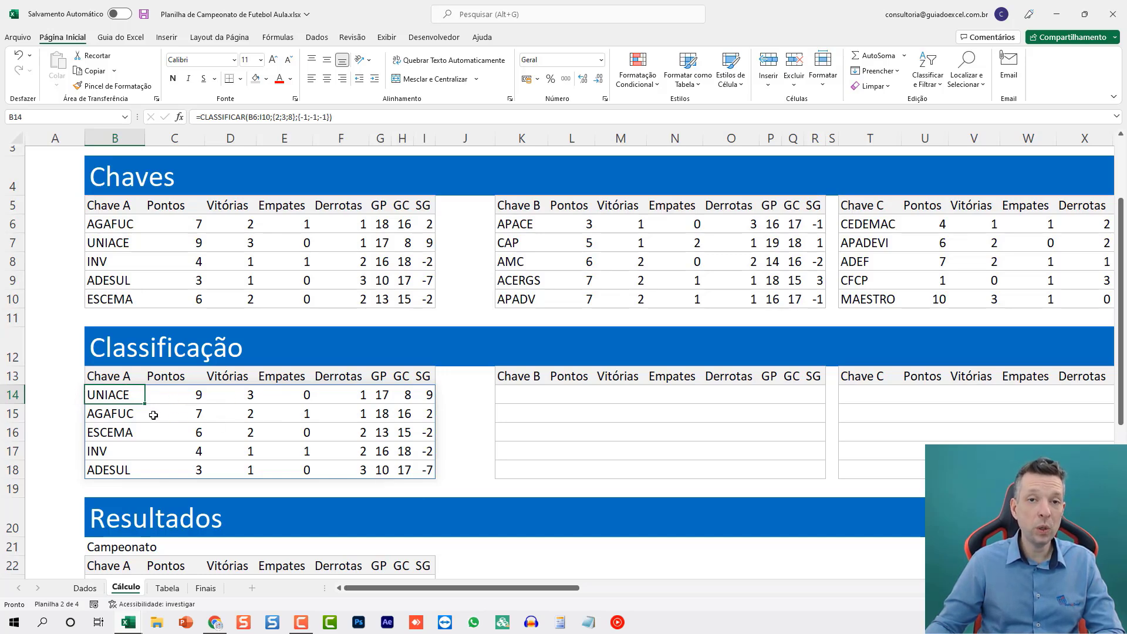
- Copy the Chave A ranking formula from B14 to the first Classificação cells of Chave B (K14) and Chave C (T14)
key(ctrl+c)
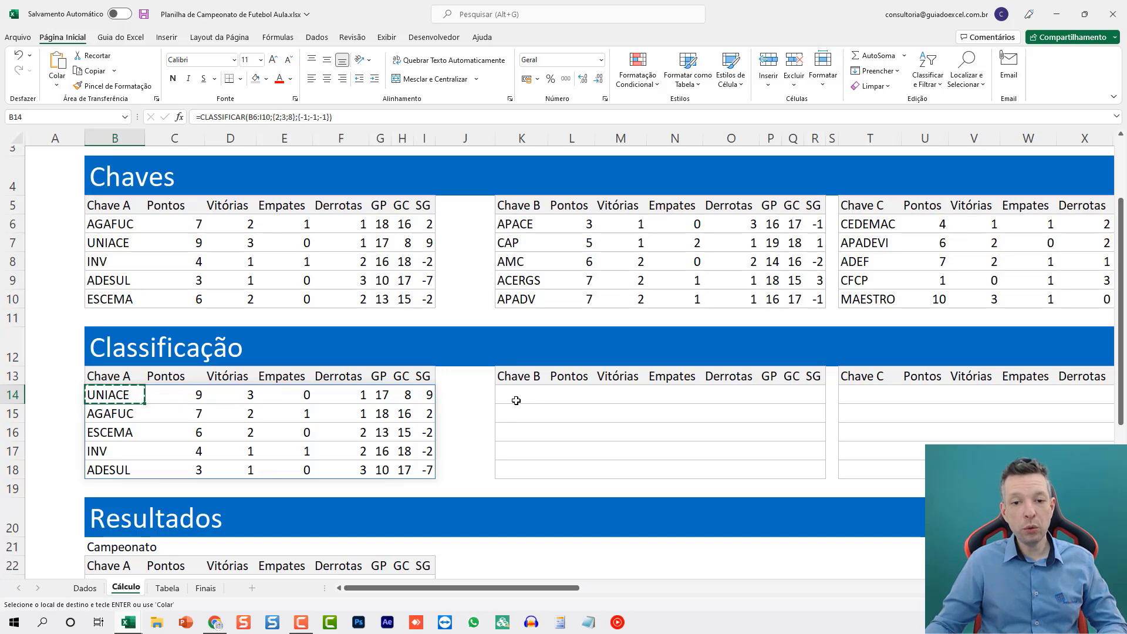
click(517, 395)
key(ctrl+v)
click(851, 401)
key(ctrl+v)
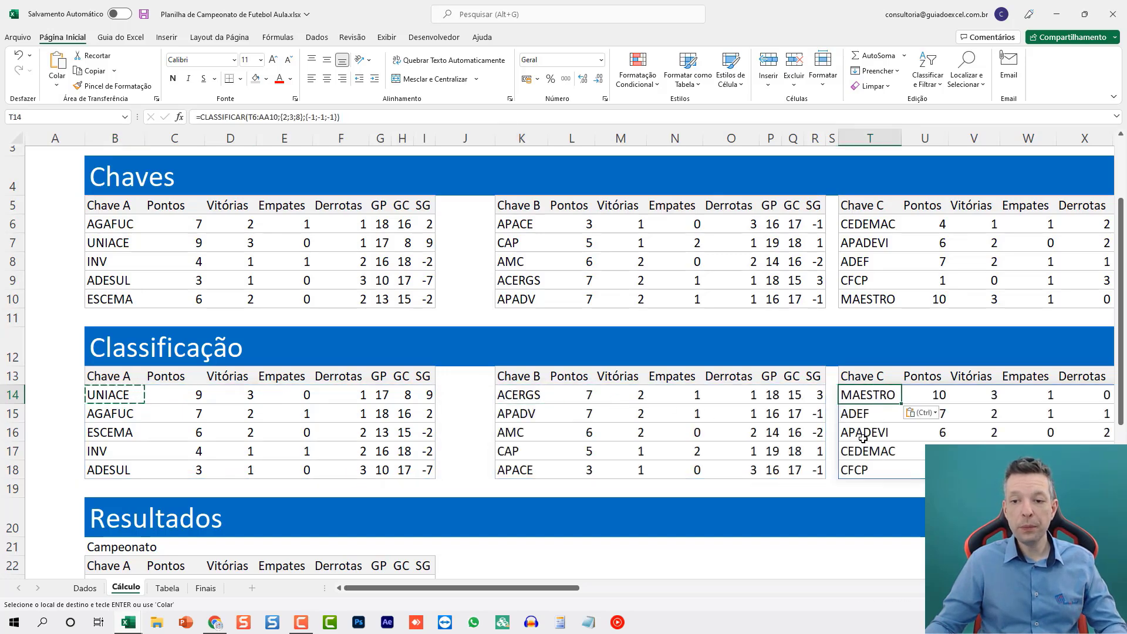
key(Escape)
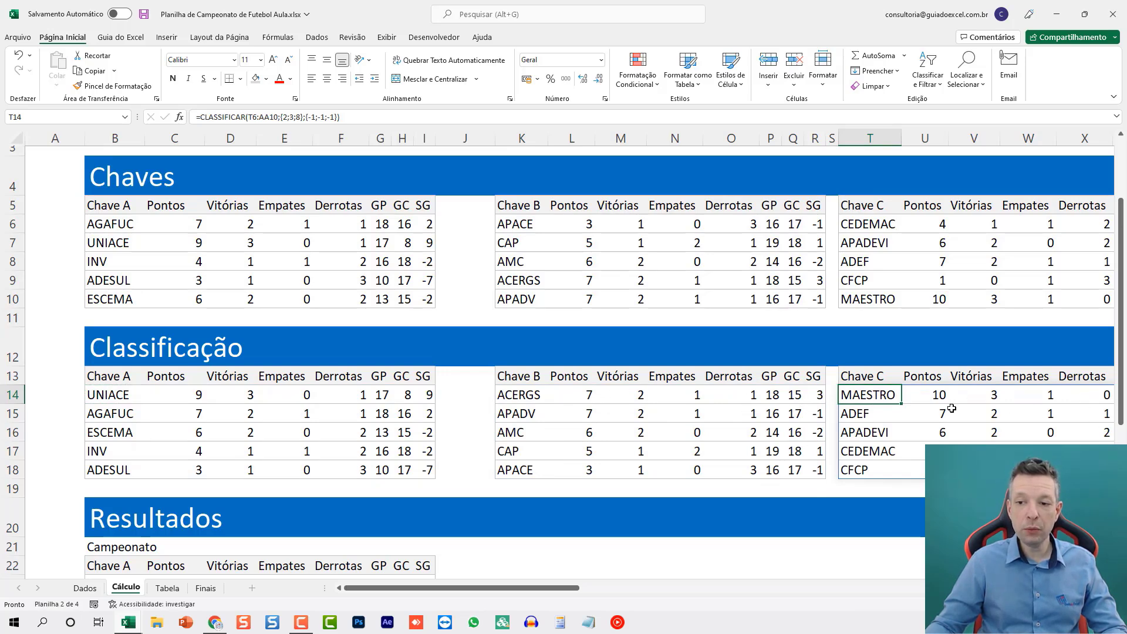
click(61, 397)
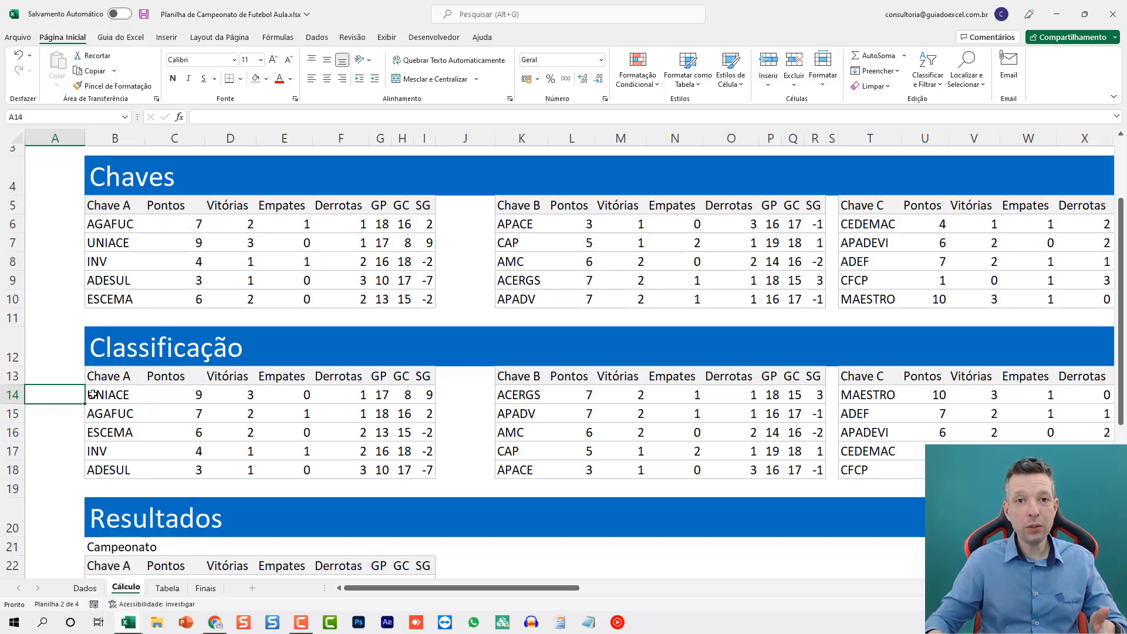
- Enter =EMPILHARV(B14#;K14#;T14#) in B23 under Resultados to stack the three group rankings vertically
scroll(94, 399, down, 3)
click(129, 411)
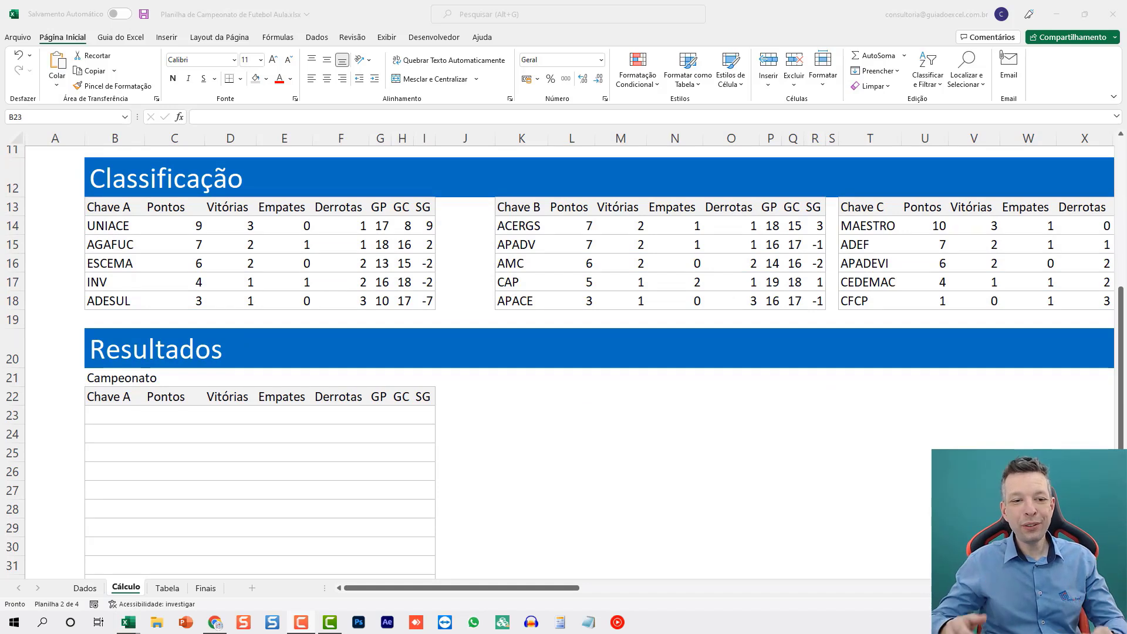
click(144, 416)
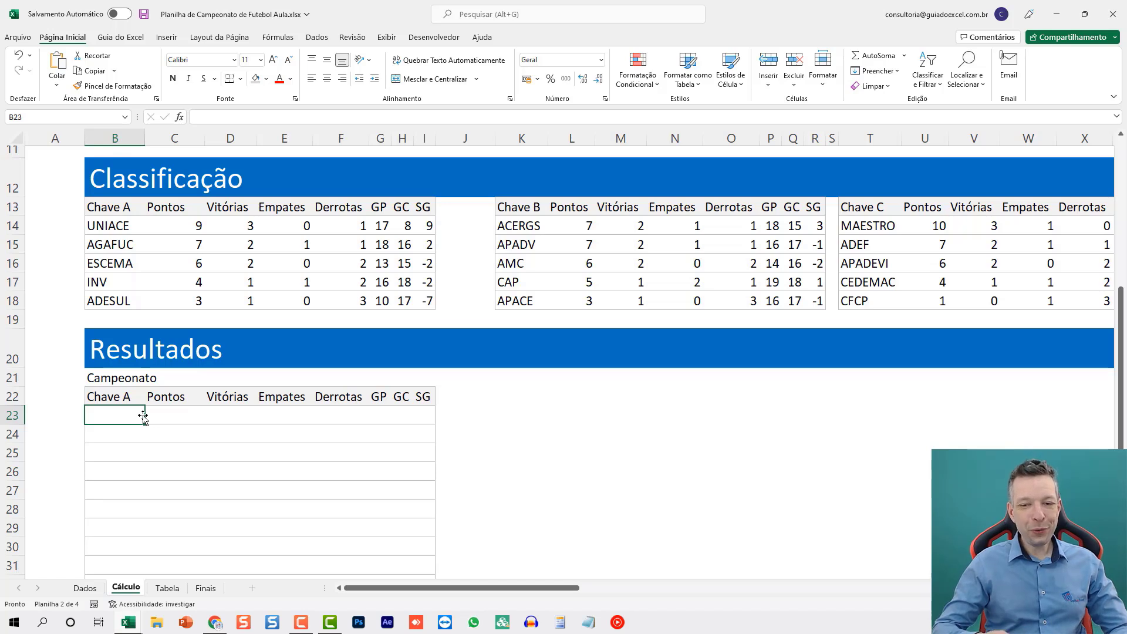
text(=E)
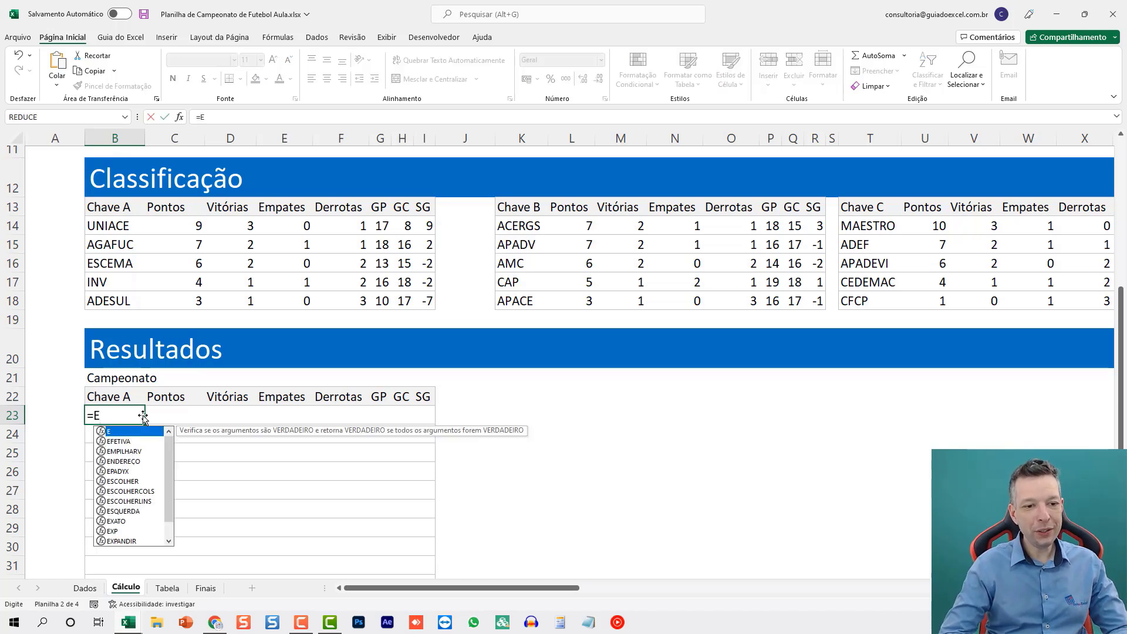
text(MPILHARV)
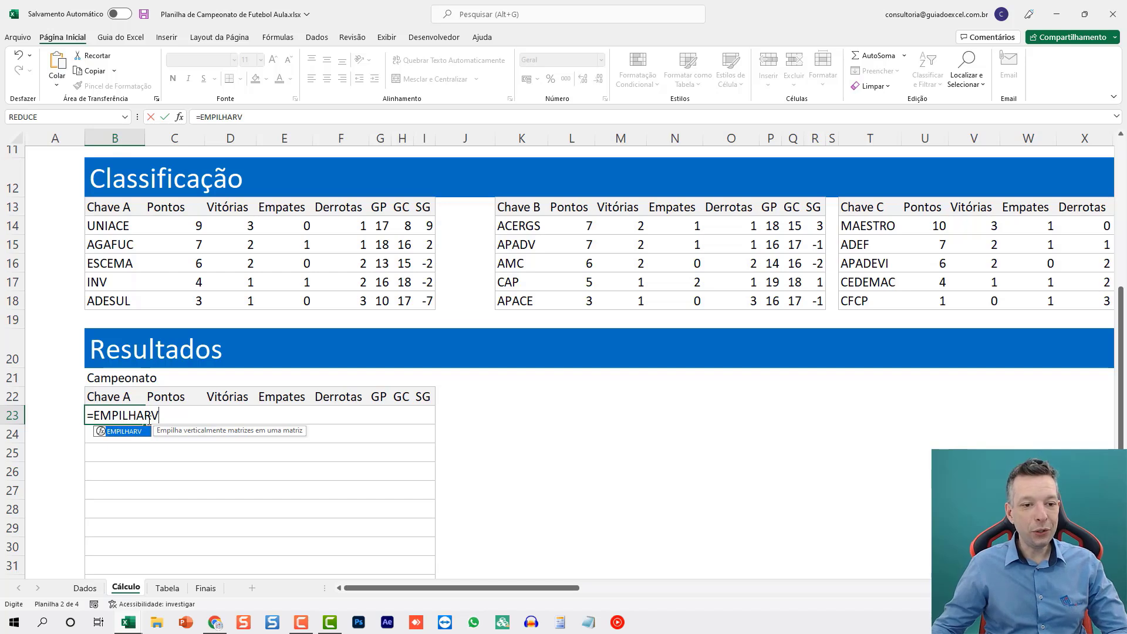
text(()
click(116, 224)
drag(117, 223, 414, 296)
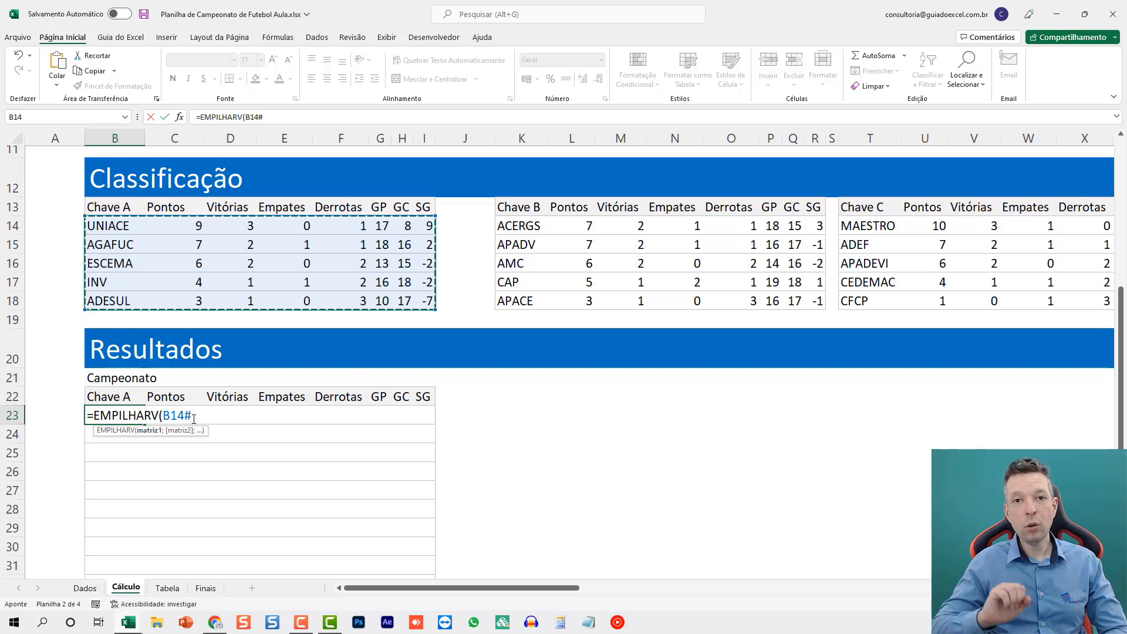
text(;)
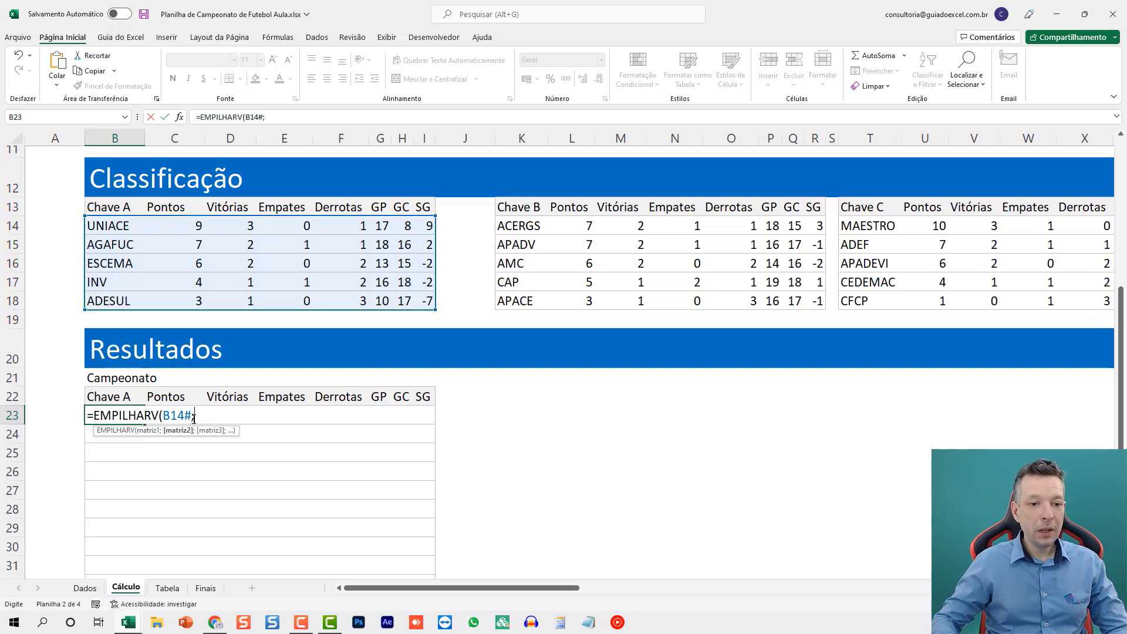
click(519, 226)
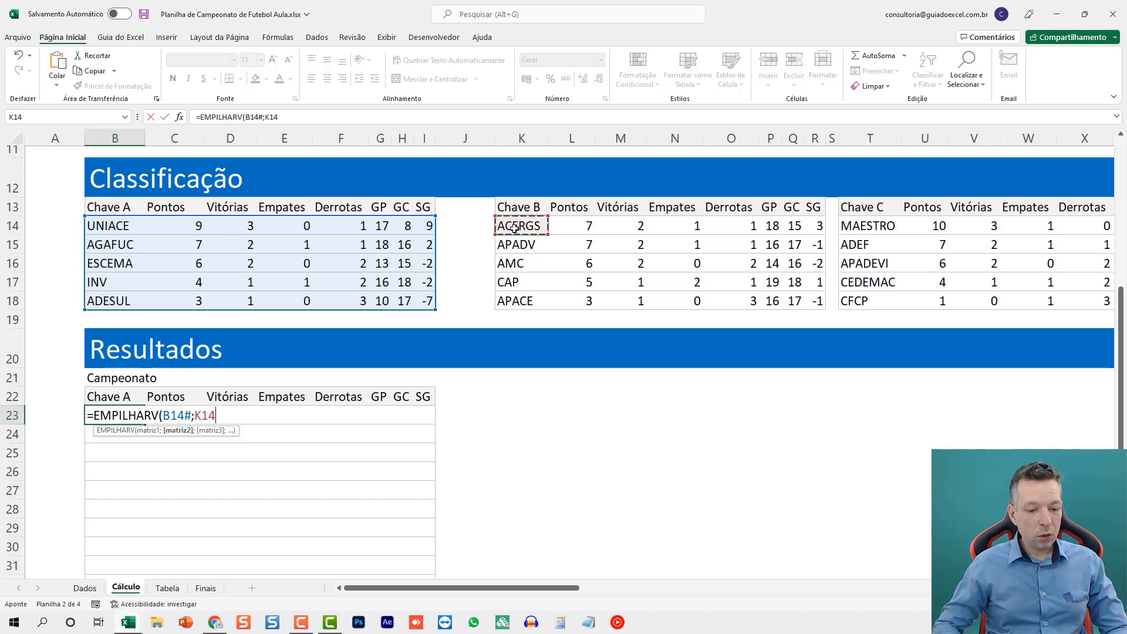
text(#;)
click(875, 221)
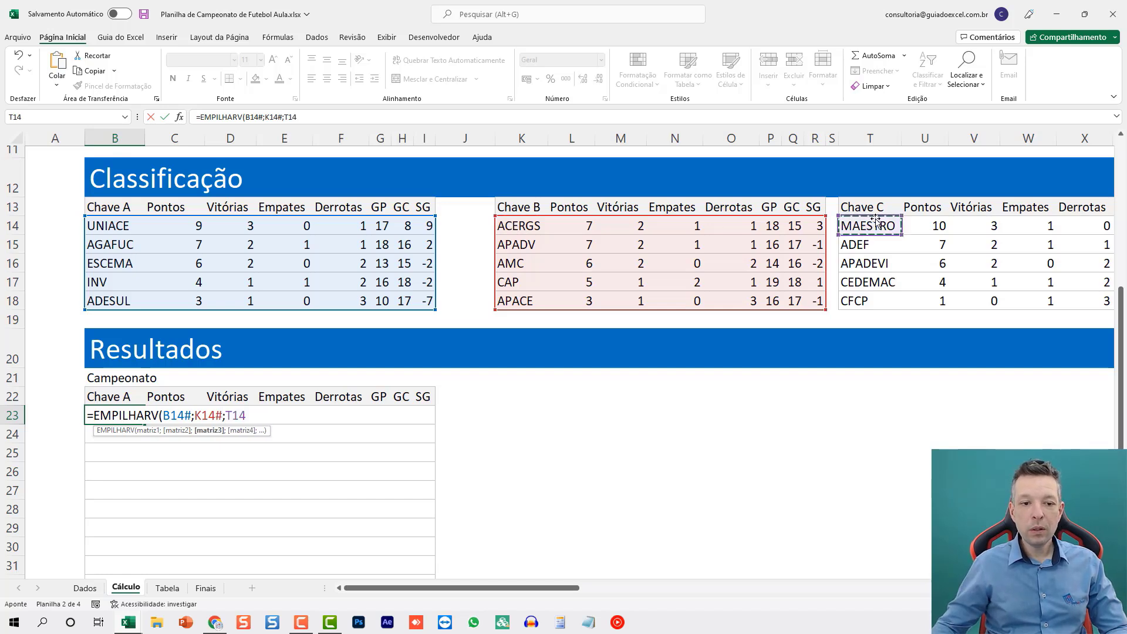
text(#)
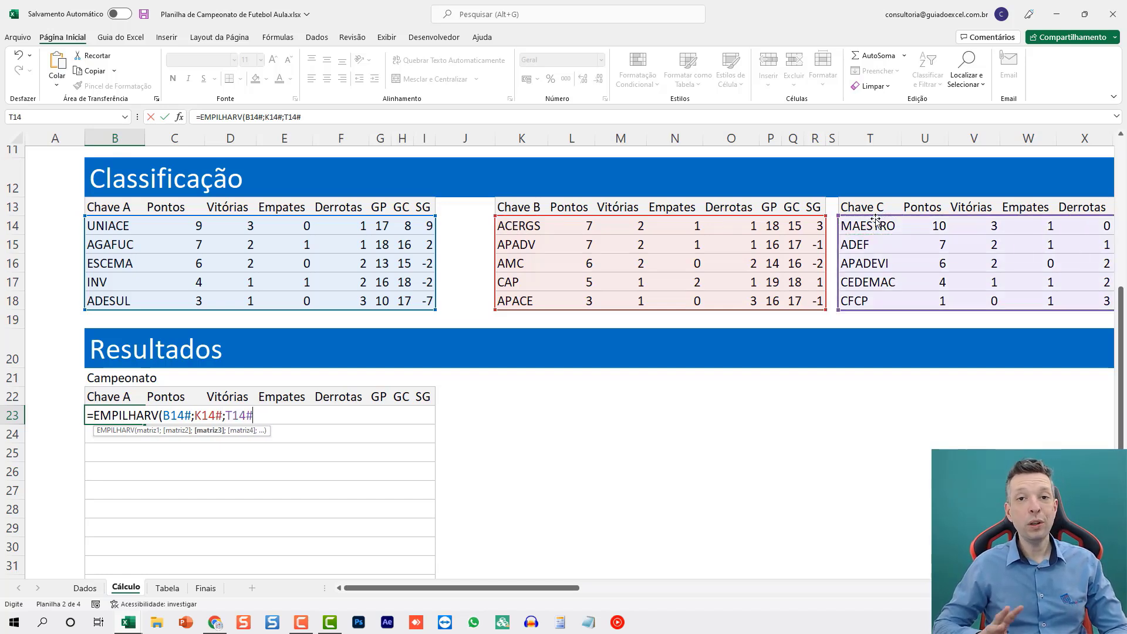
text())
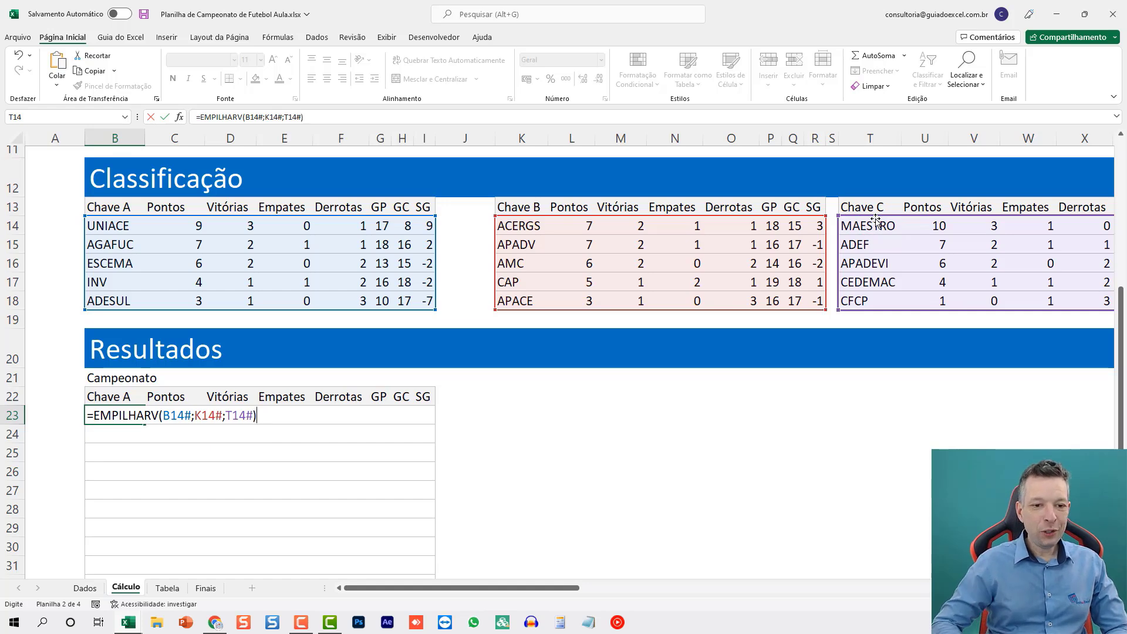
key(ctrl+Return)
scroll(788, 332, down, 3)
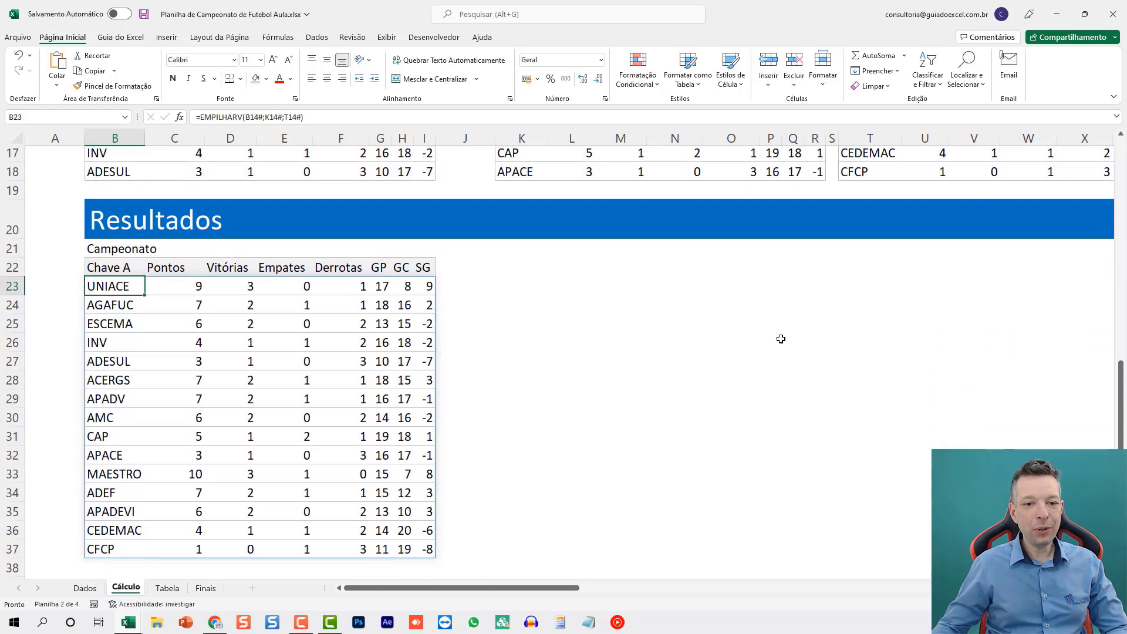
- Clear the stacking formula from B23 under Resultados and put =EMPILHARV(B14#;K14#;T14#) back in the cell for editing
scroll(762, 339, up, 1)
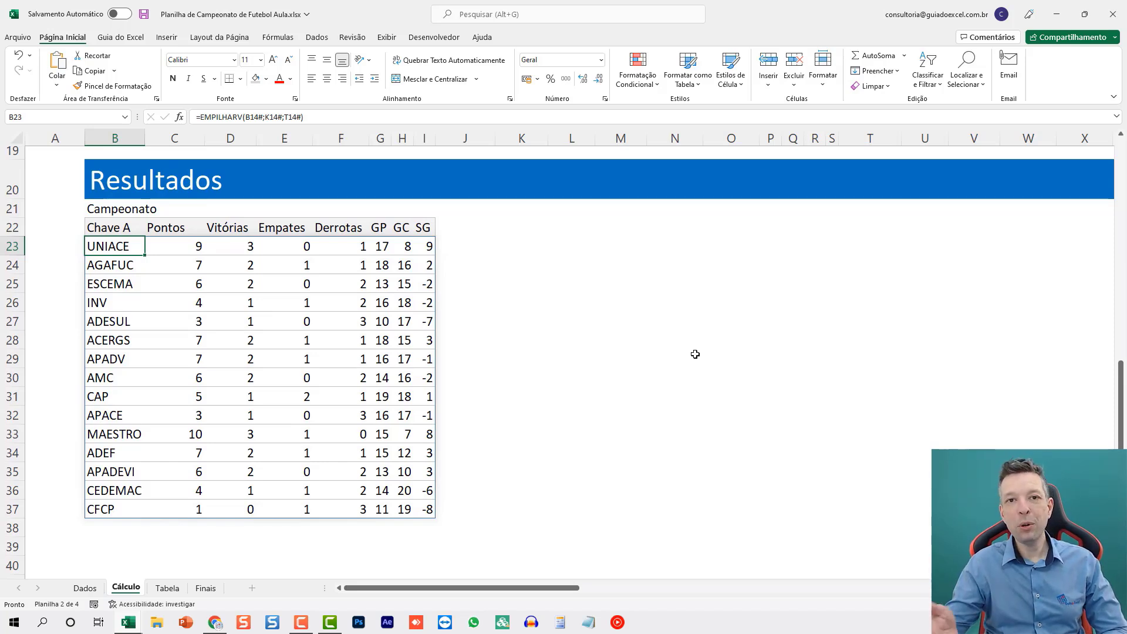
key(F2)
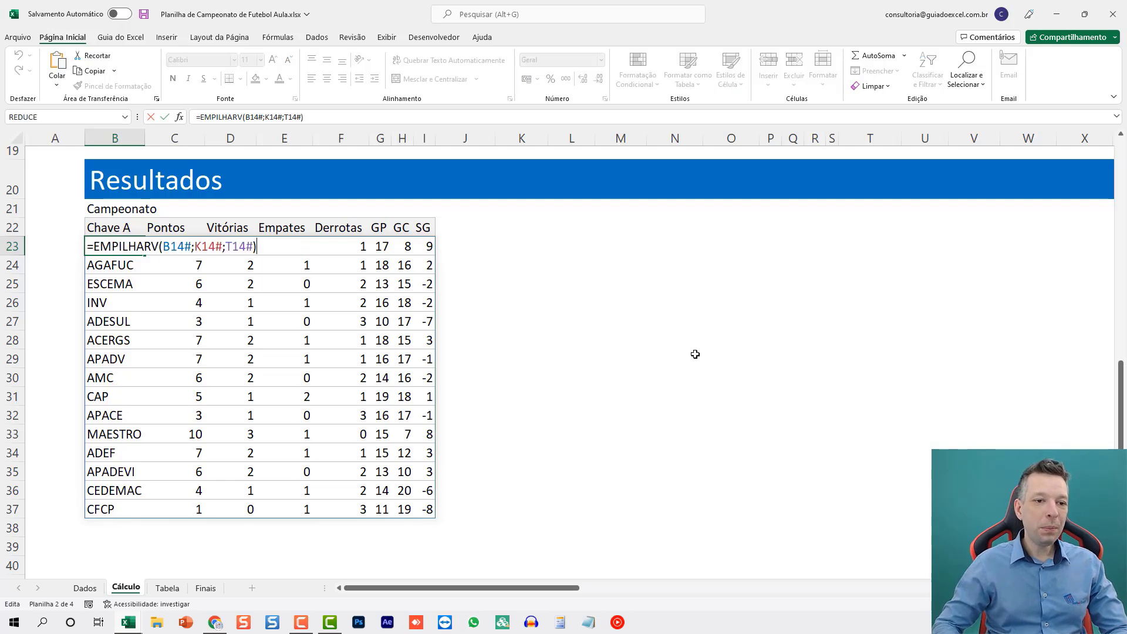
key(shift+Home)
key(BackSpace)
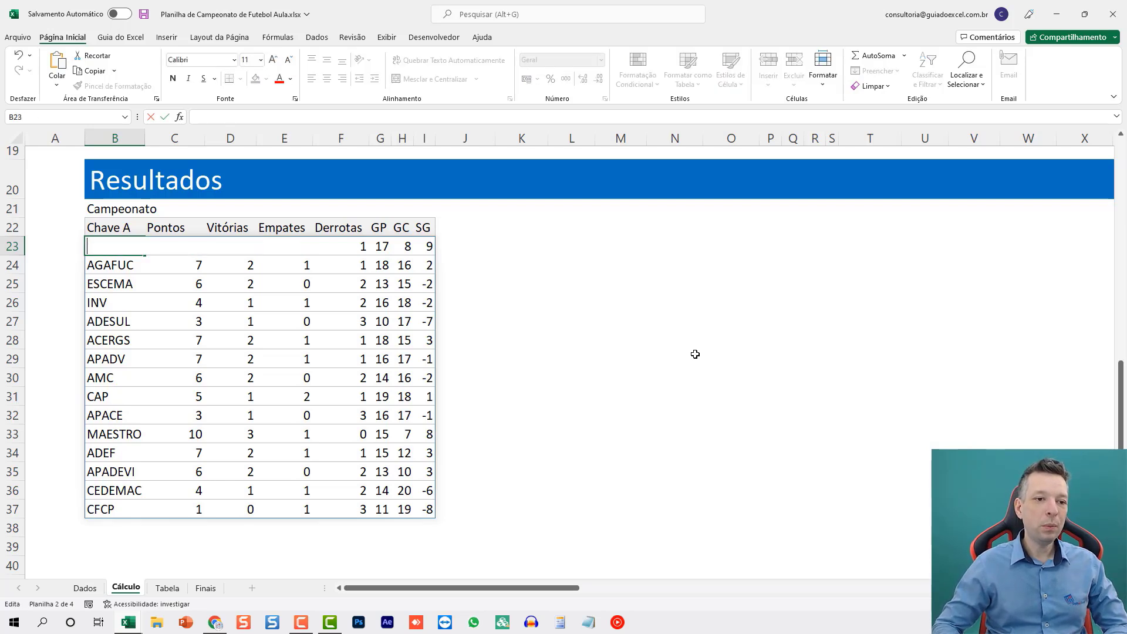
key(Return)
key(Up)
key(F2)
key(ctrl+v)
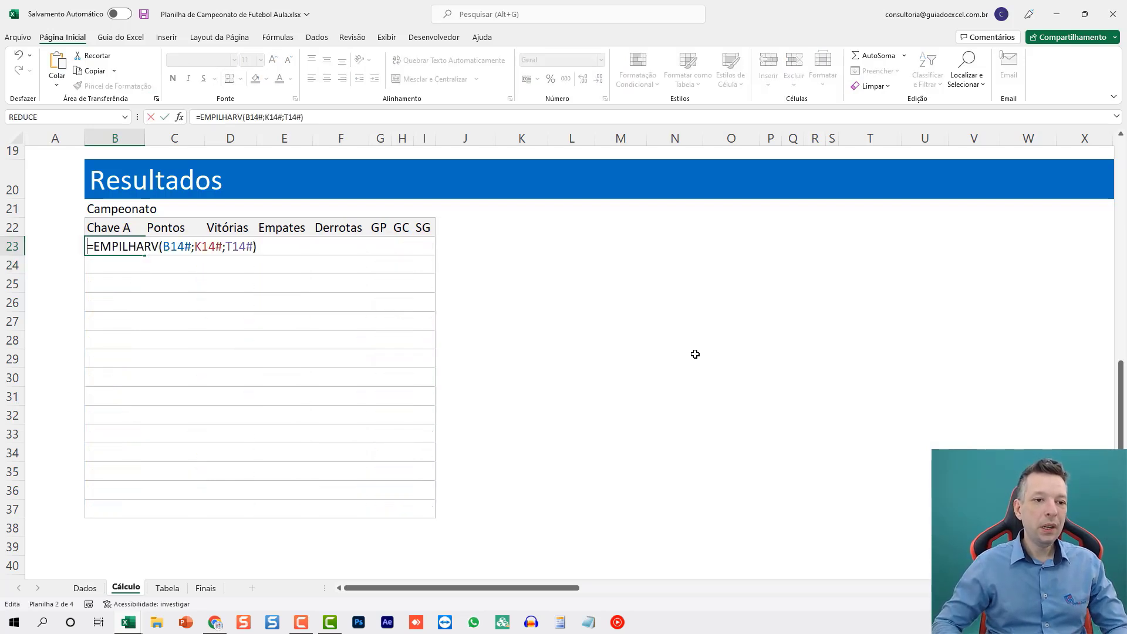
- Complete B23 as =CLASSIFICAR(EMPILHARV(B14#;K14#;T14#);{2;3;8};{-1;-1;-1}) to rank all teams descending by points, wins and goal difference
text(CLASSIFICAR)
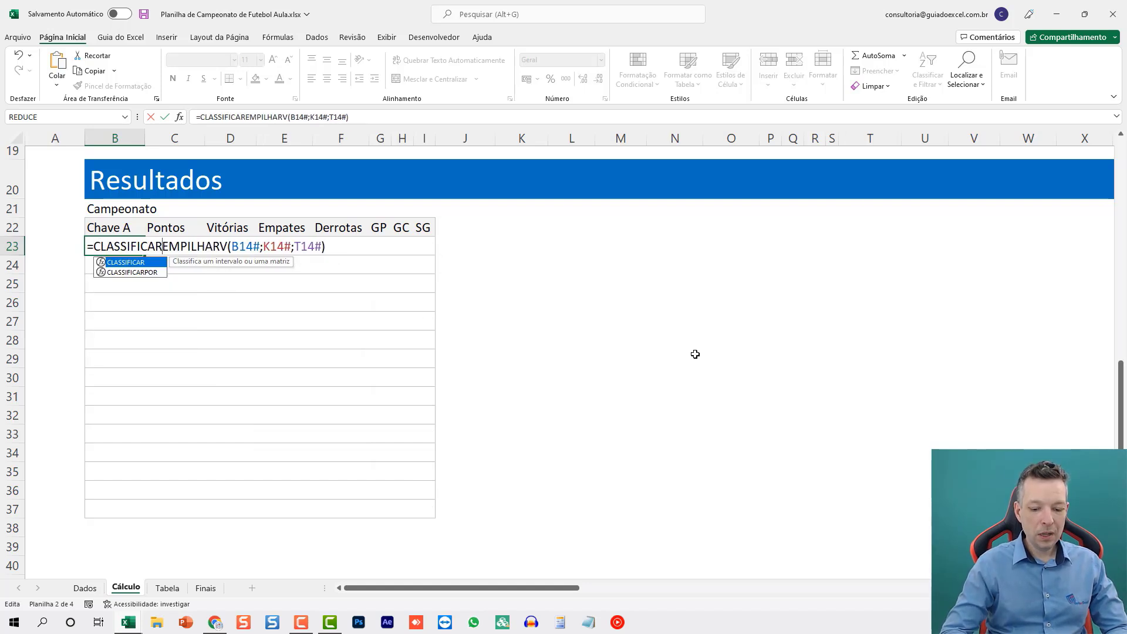
key(Tab)
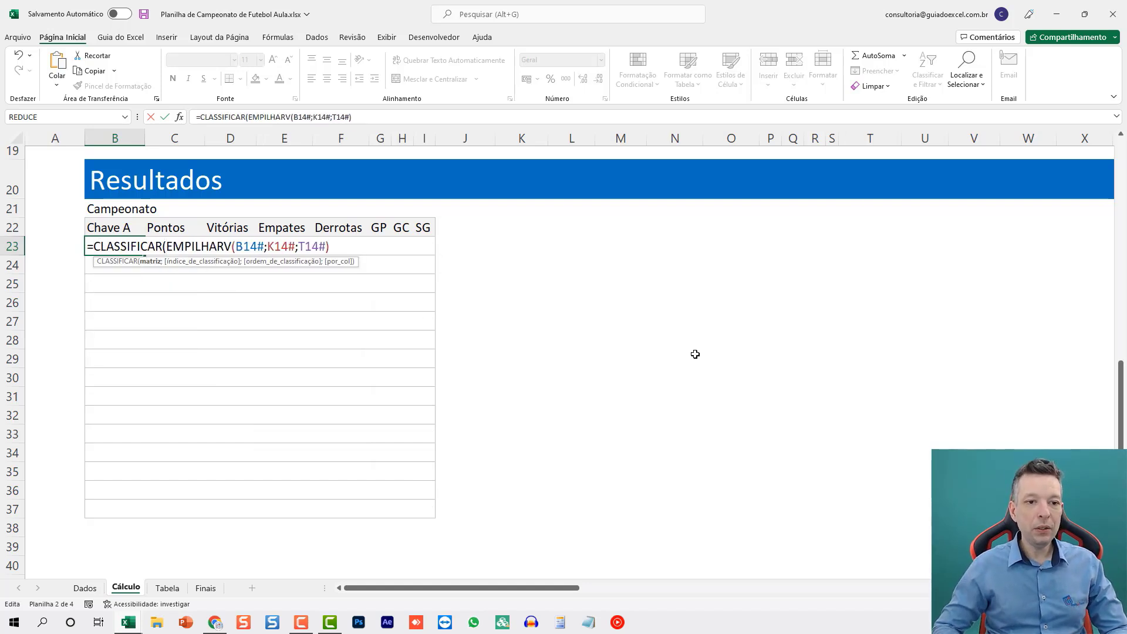
text(;)
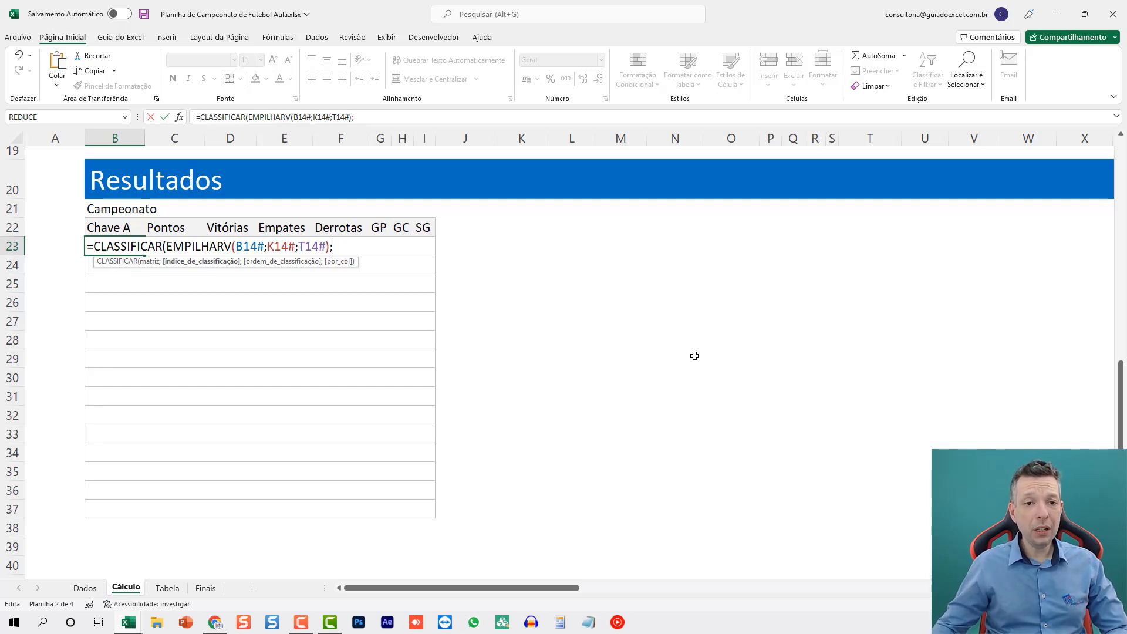
scroll(695, 354, up, 2)
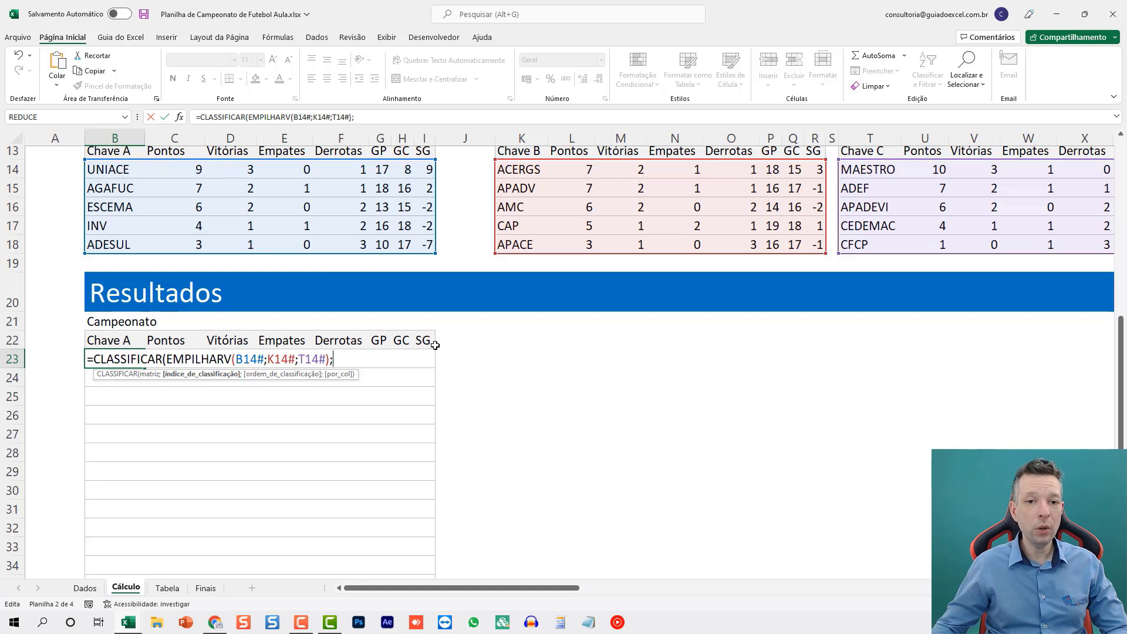
text({)
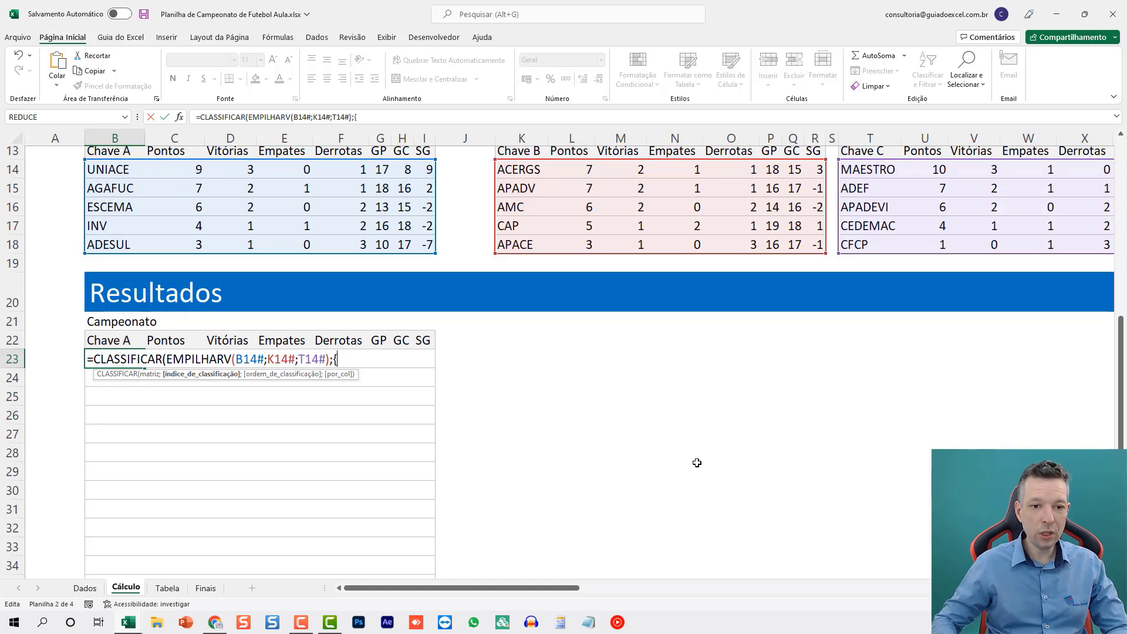
text(2;3;)
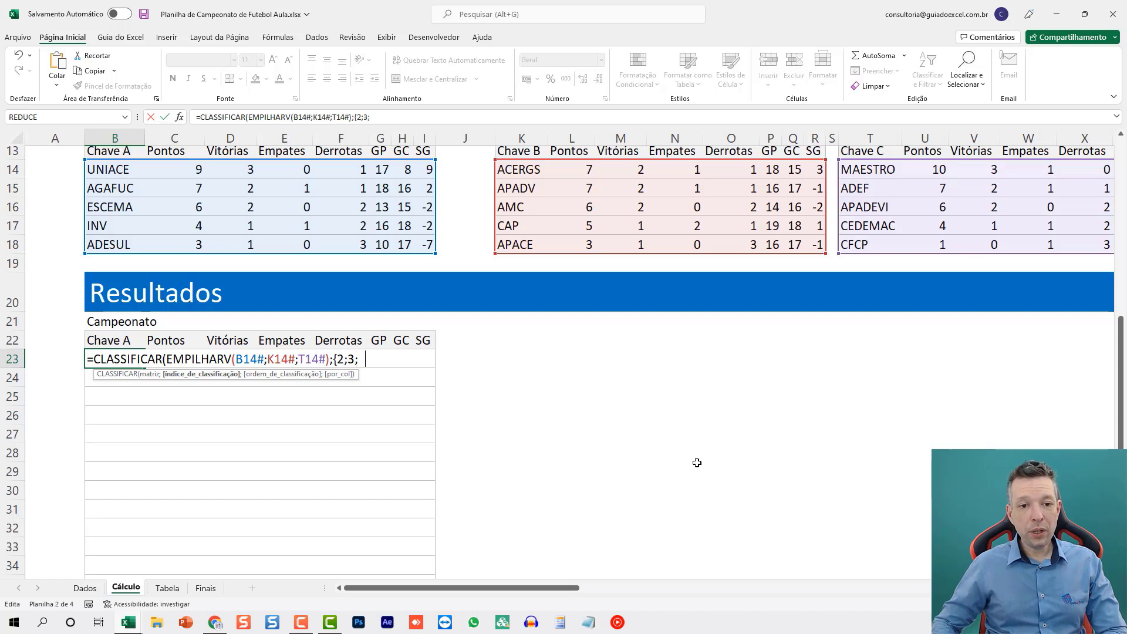
text(8};)
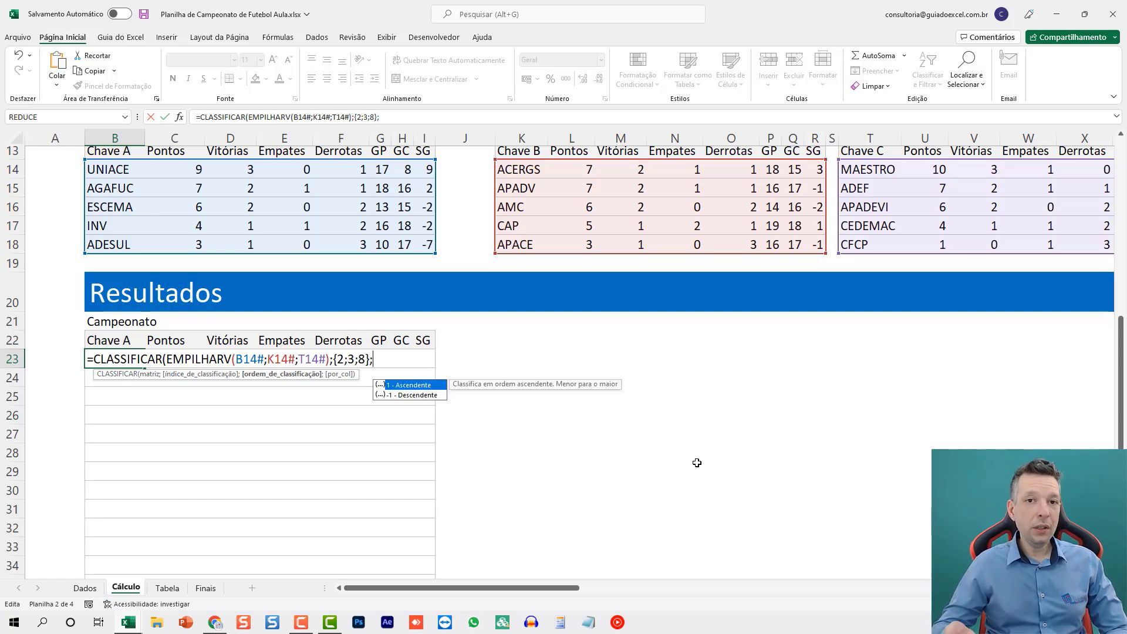
text({-1;-1;-1)
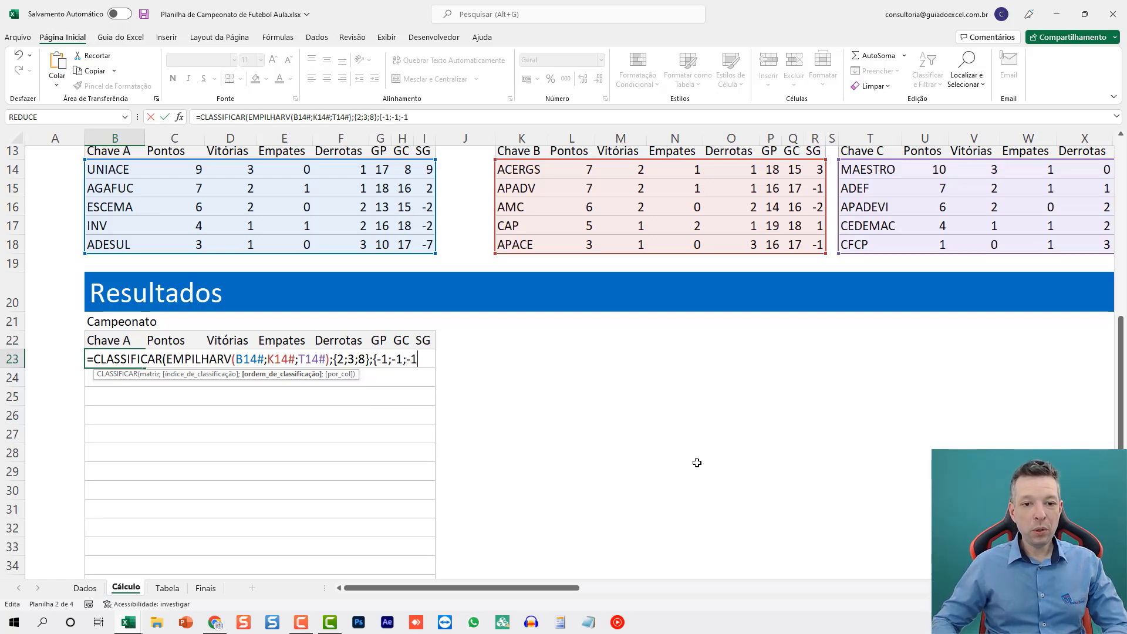
text(}))
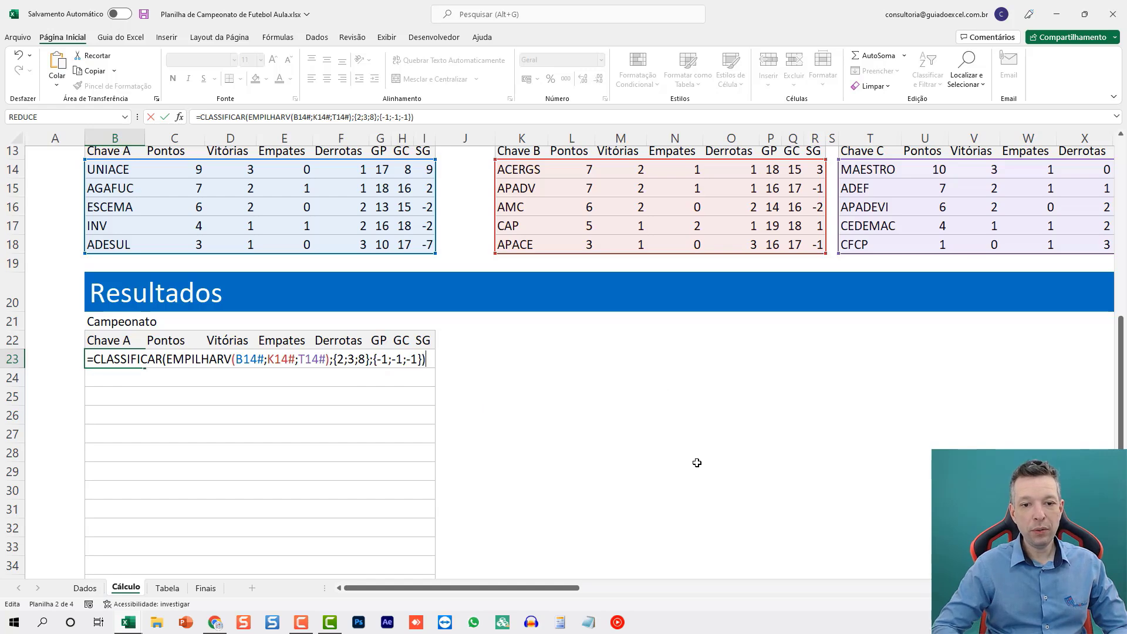
key(ctrl+Return)
scroll(692, 464, down, 2)
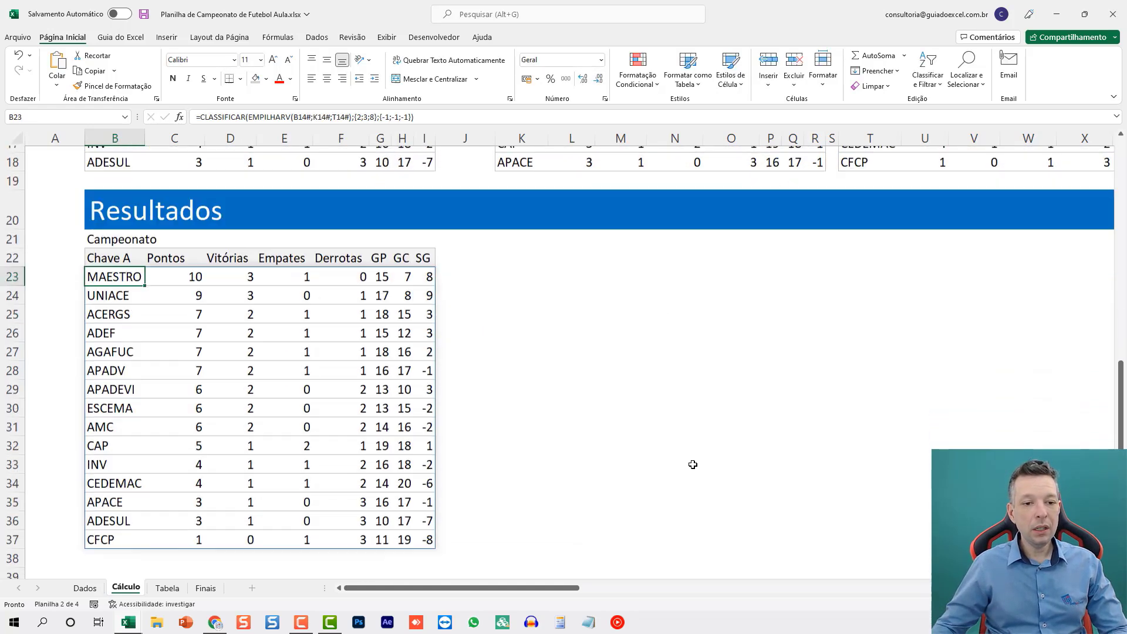
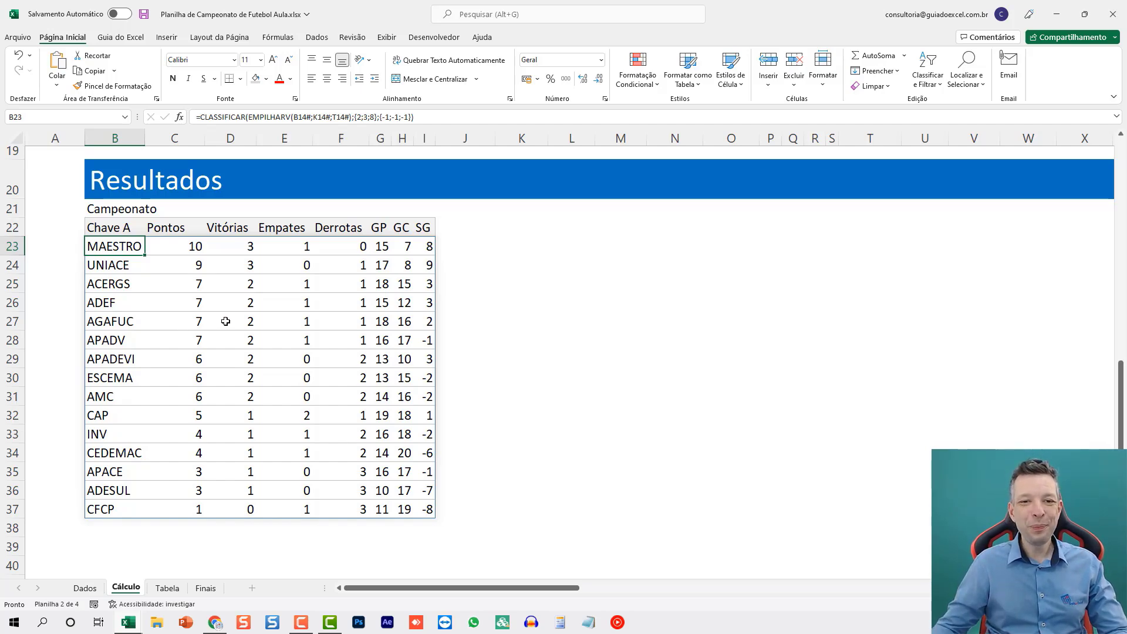
- Examine the Chaves, Classificação and Resultados tables and the Quartas de Final and Semifinal tables under Finais
scroll(253, 318, up, 6)
scroll(310, 304, down, 3)
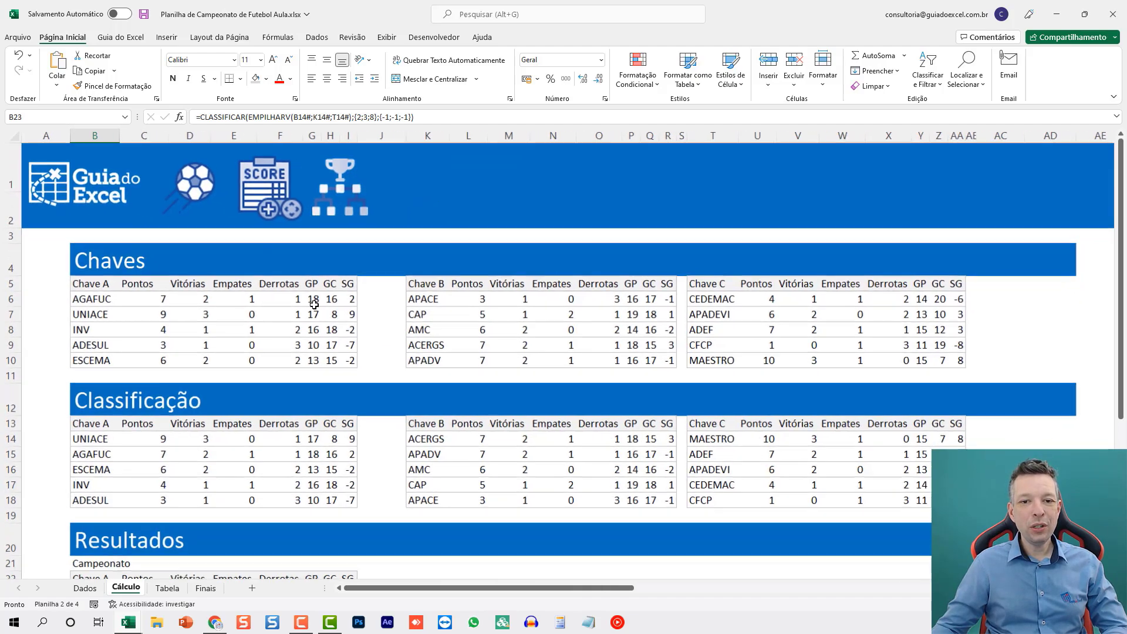
scroll(309, 303, down, 5)
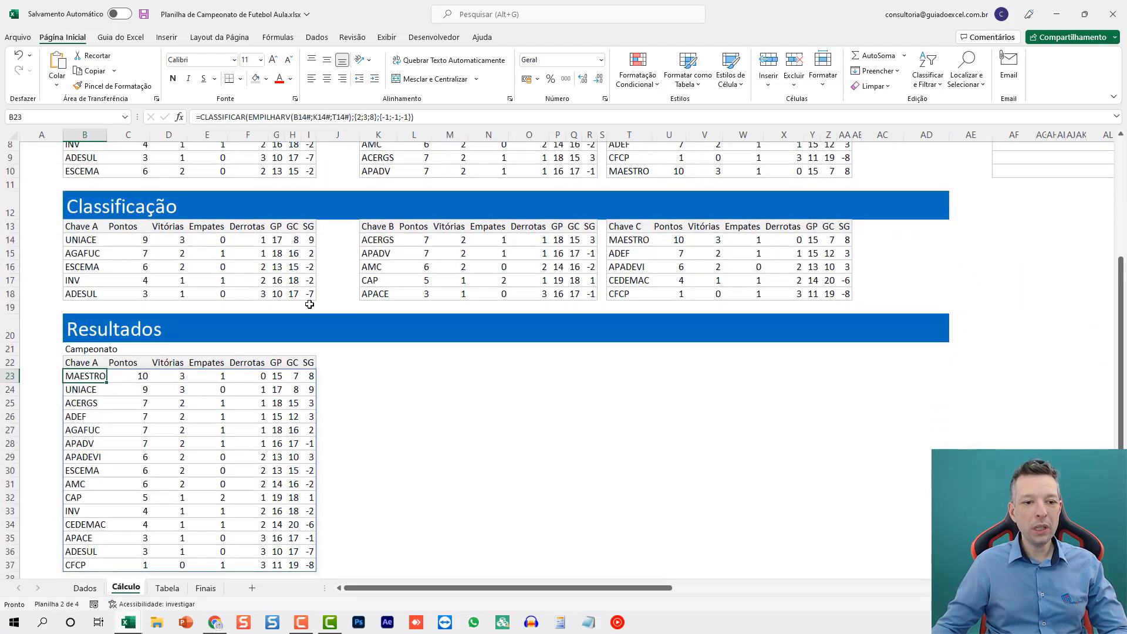
scroll(309, 304, up, 4)
scroll(309, 304, up, 1)
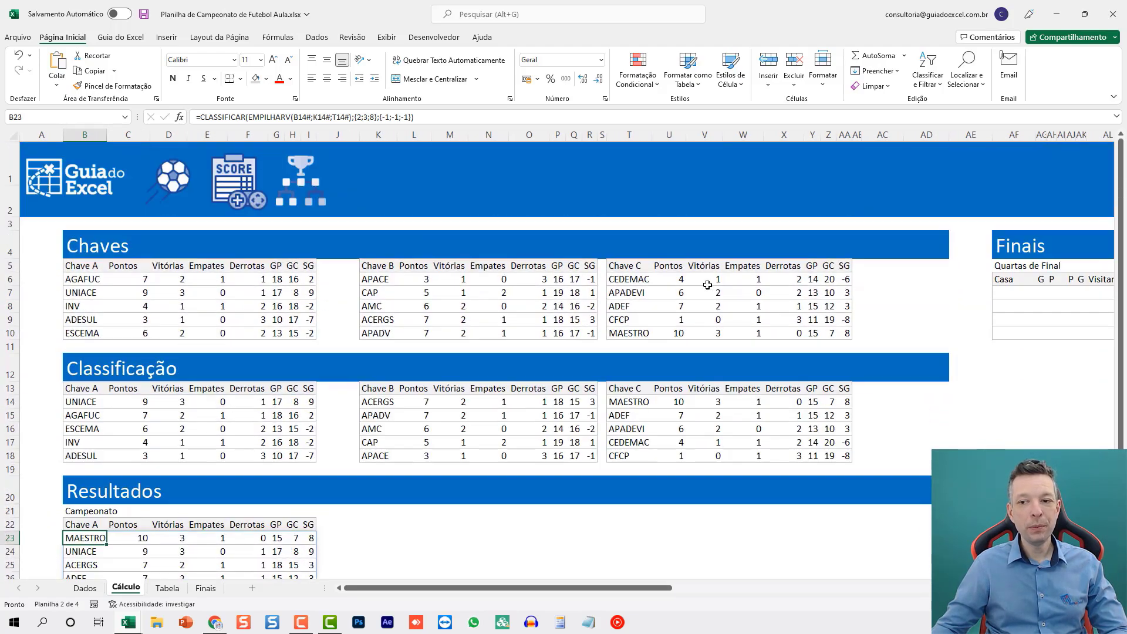
click(987, 290)
key(Right)
key(Right)
key(Right)
key(Right)
key(Right)
key(Right)
key(Right)
key(Right)
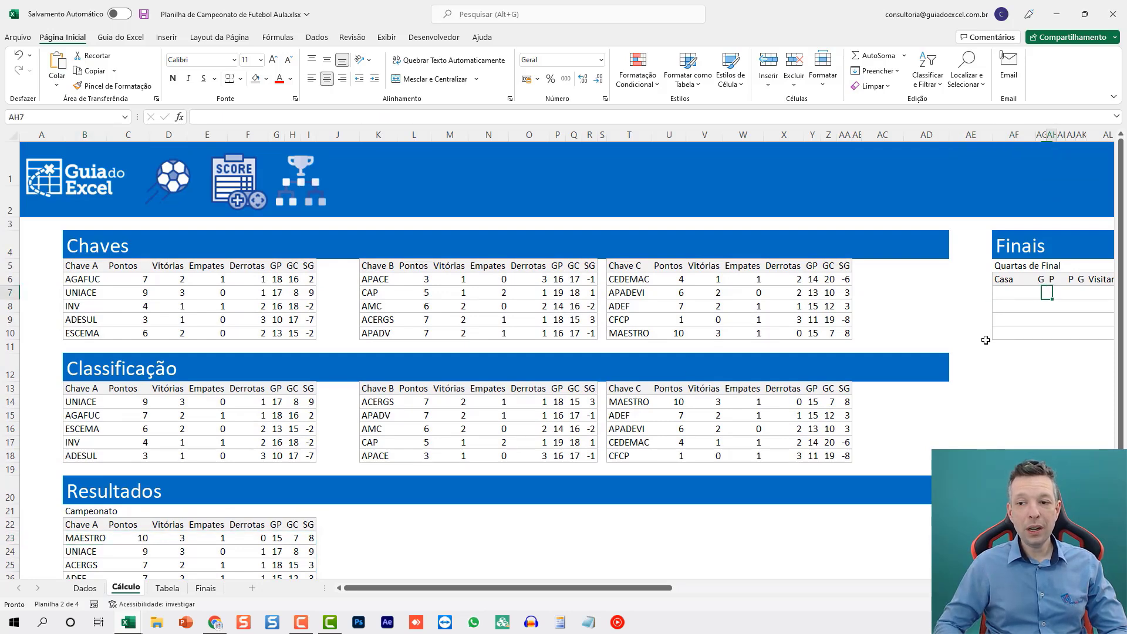
key(Right)
key(Right)
key(Right)
key(Right)
key(Right)
key(Right)
key(Right)
key(Right)
key(Right)
key(Right)
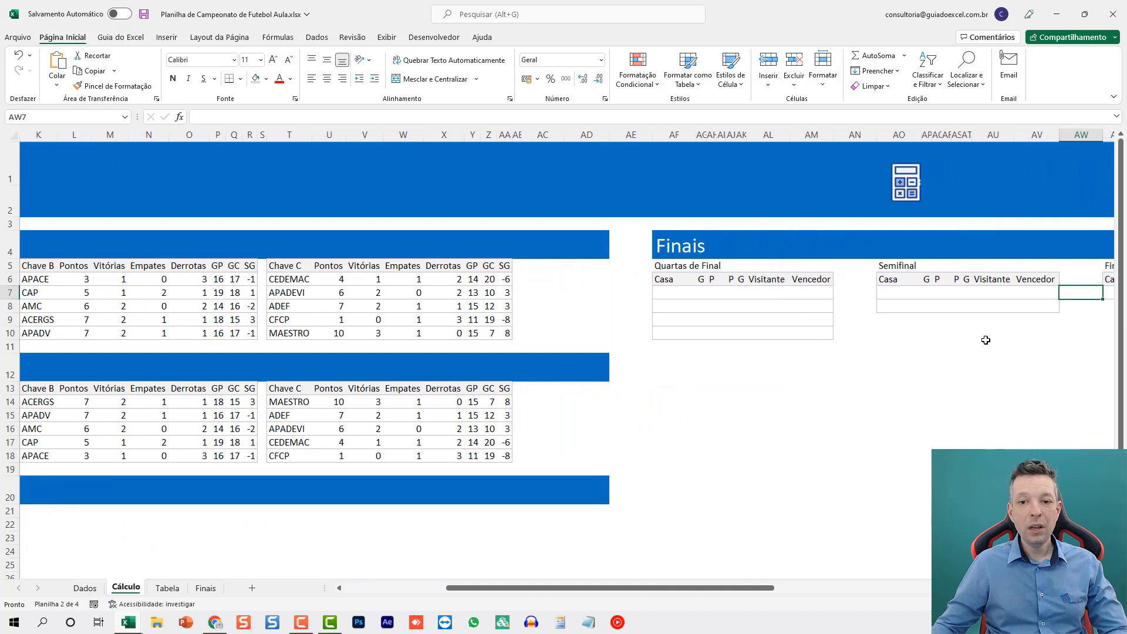
- Begin a DESLOC formula in AF7, the first Casa cell of Quartas de Final, using the Resultados header cell B22 as its reference
click(665, 293)
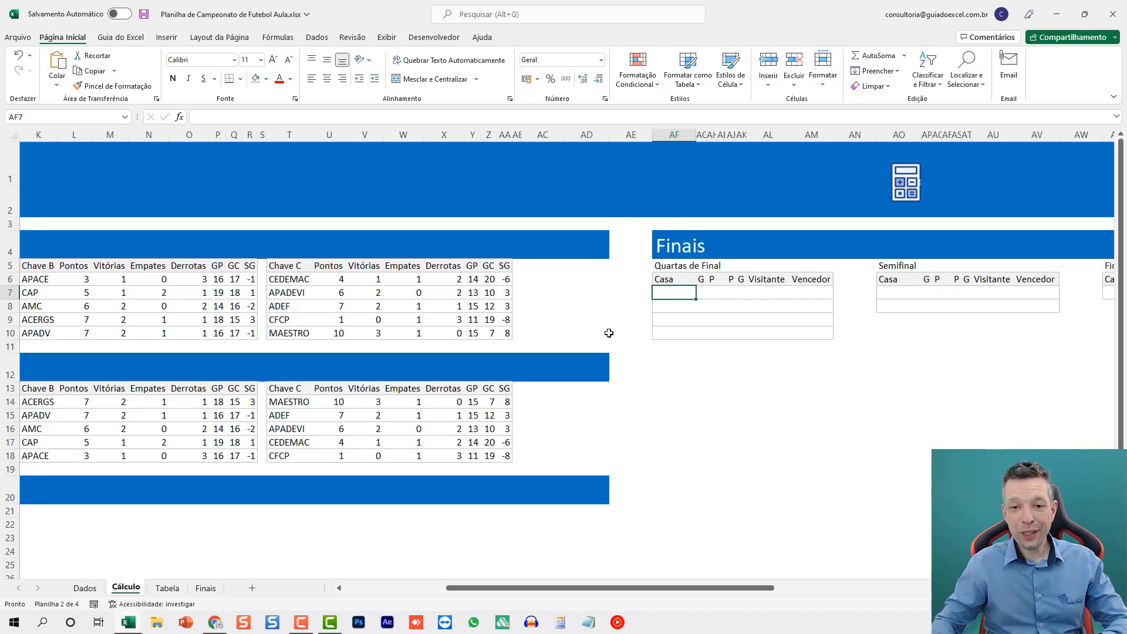
ctrl+scroll(822, 302, up, 2)
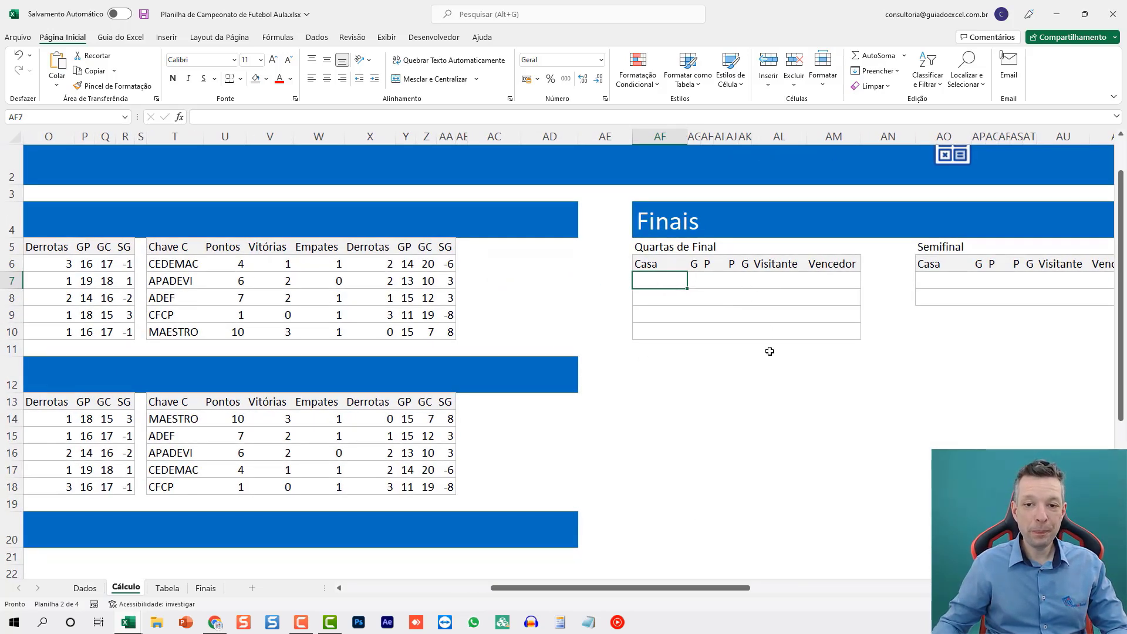
text(=DESLOC)
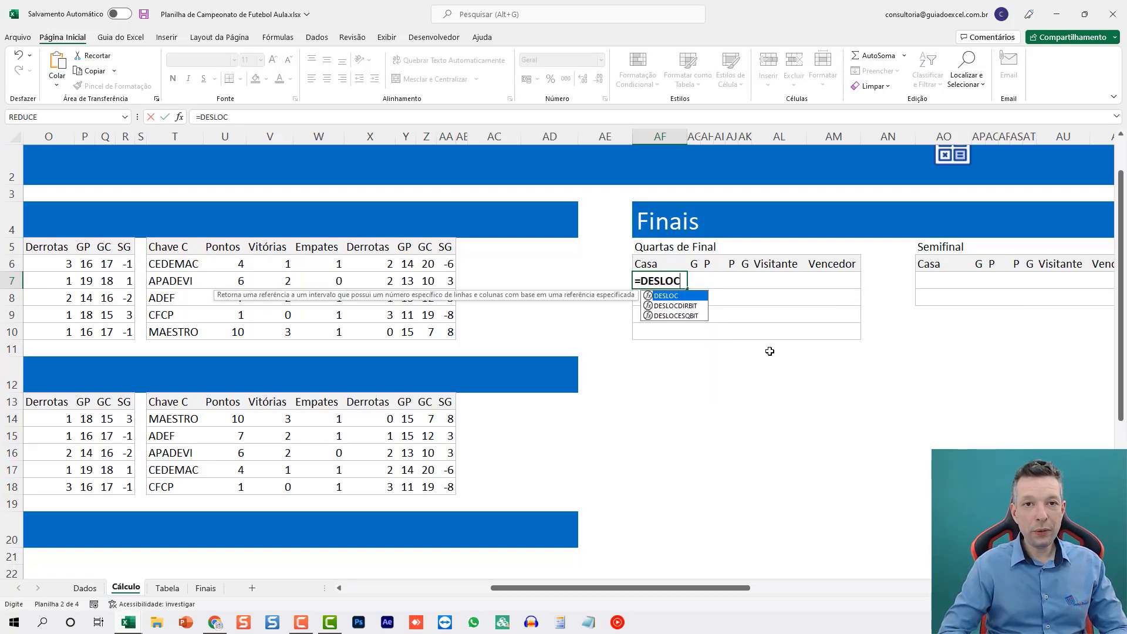
text(()
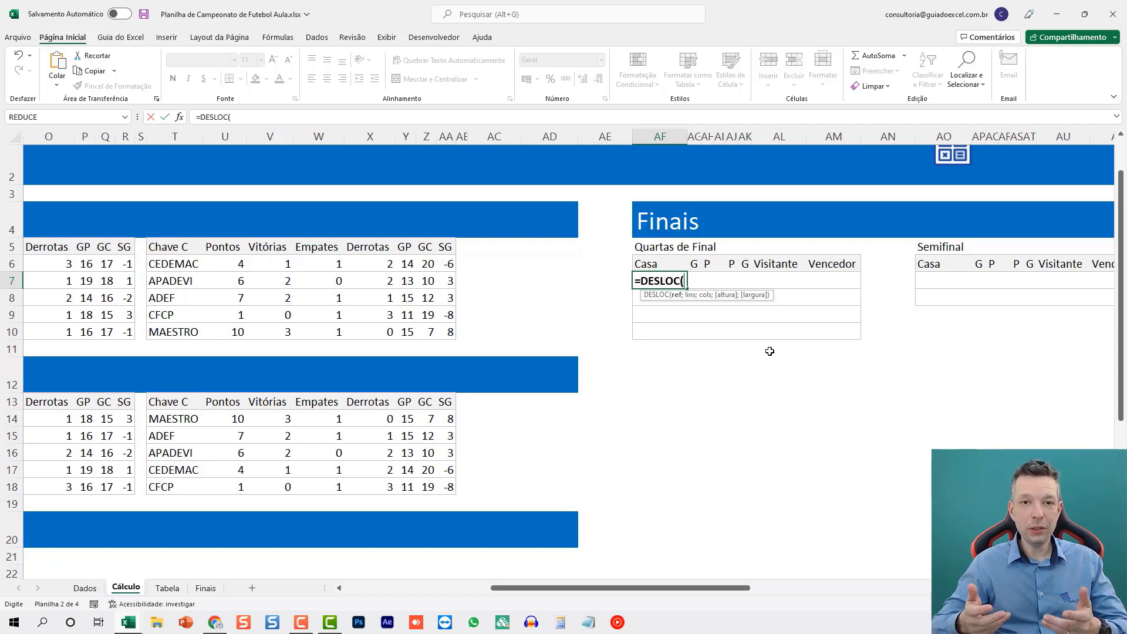
click(604, 373)
scroll(621, 367, left, 5)
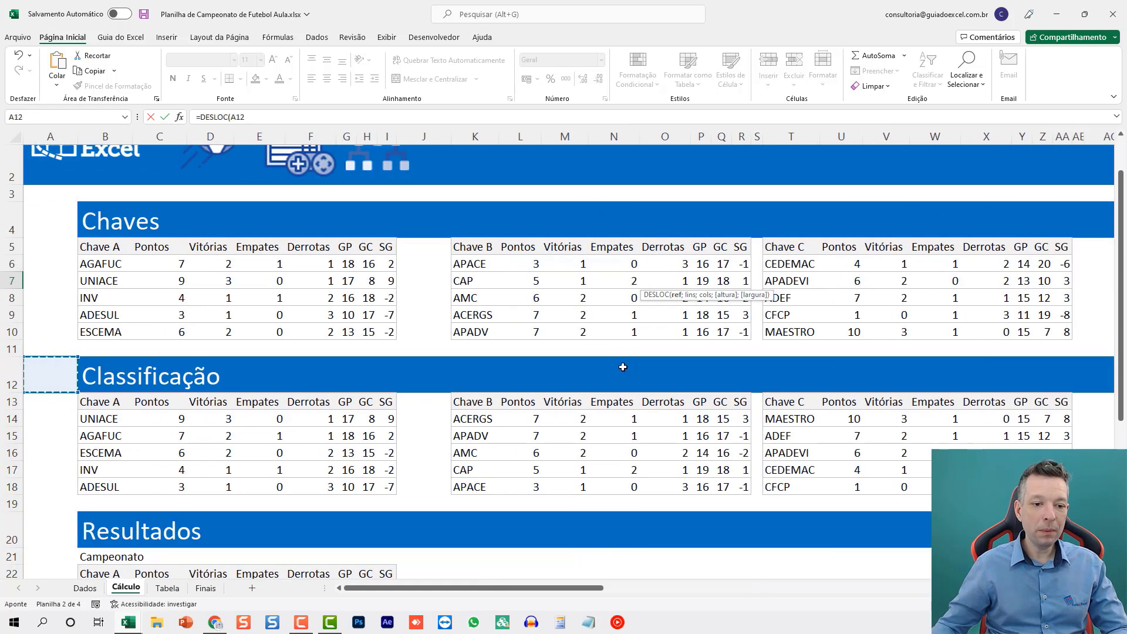
scroll(315, 400, down, 3)
click(106, 441)
key(Up)
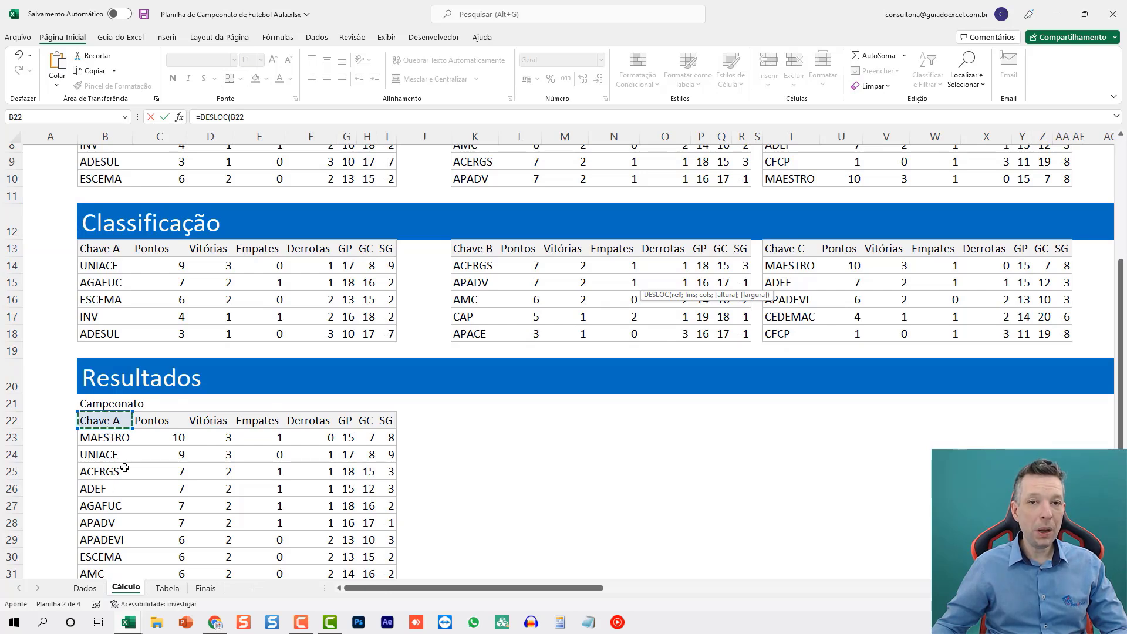
scroll(466, 435, up, 3)
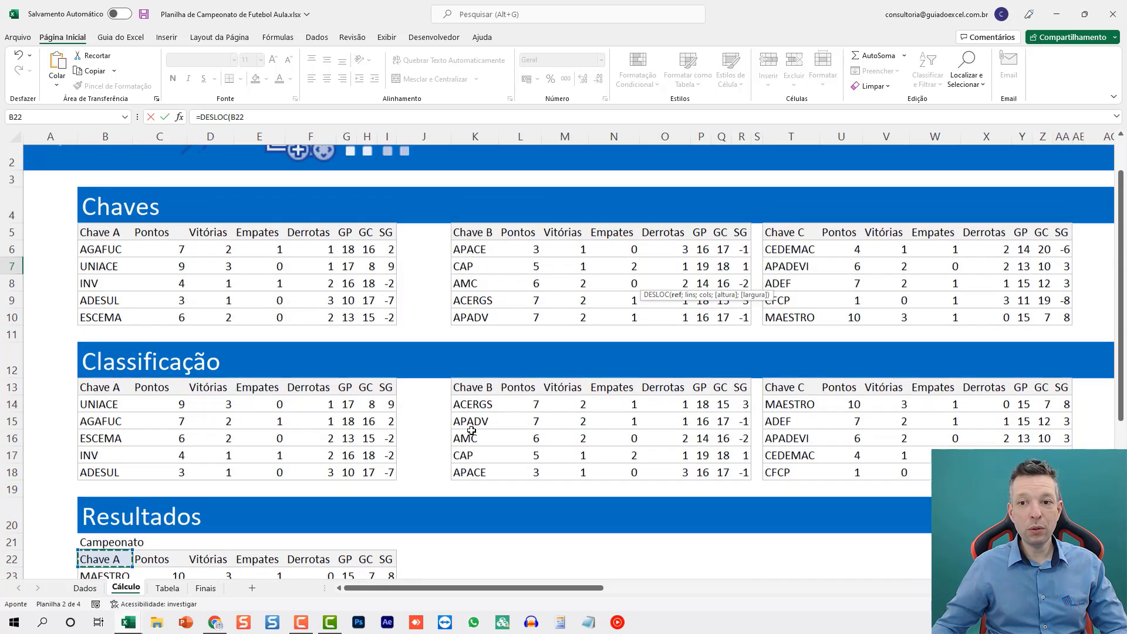
drag(582, 589, 774, 590)
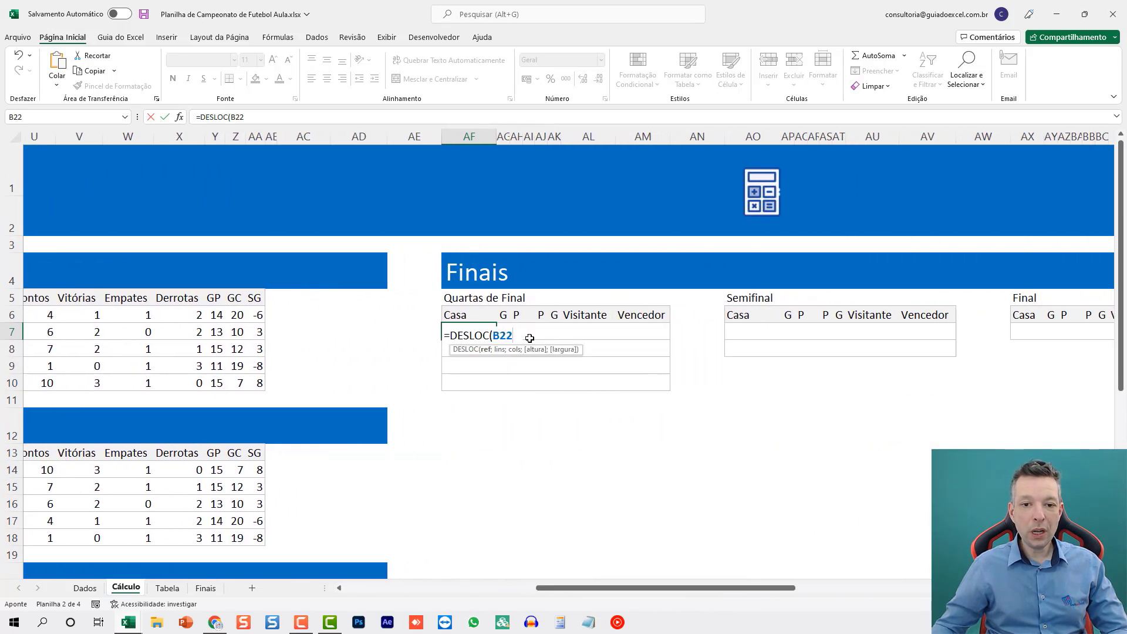
- Make the DESLOC formula's starting reference absolute as $B$22
text(;)
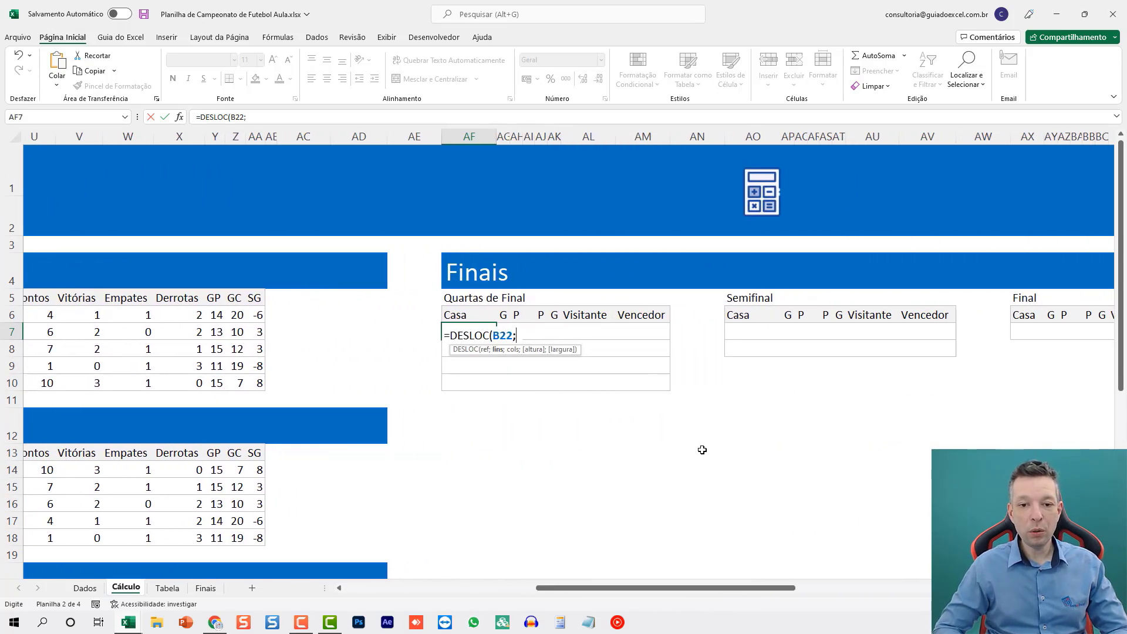
key(BackSpace)
key(F4)
key(F4)
key(F4)
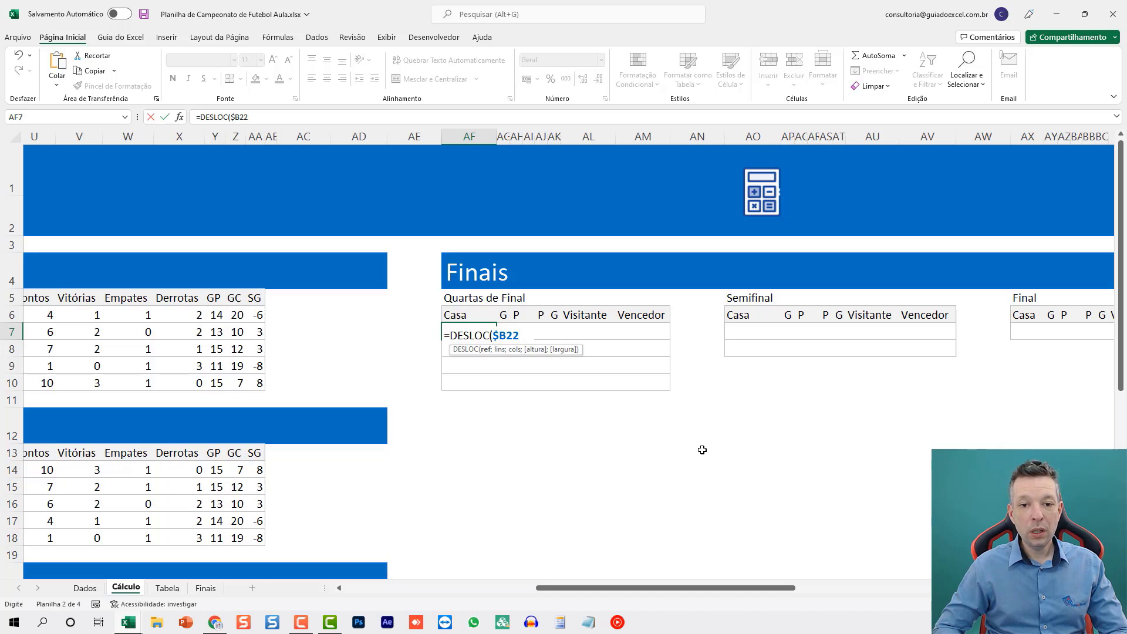
key(F4)
key(F4)
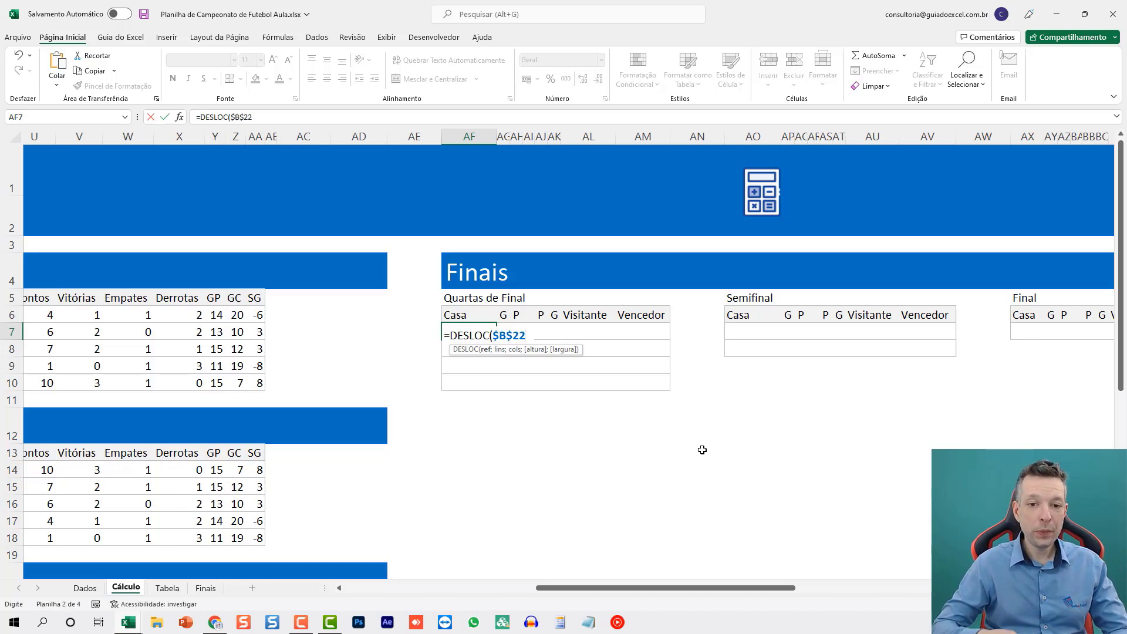
- Complete the first Casa formula in AF7 as =DESLOC($B$22;LIN()-LIN($AF$6);) with the header reference absolute
text(;)
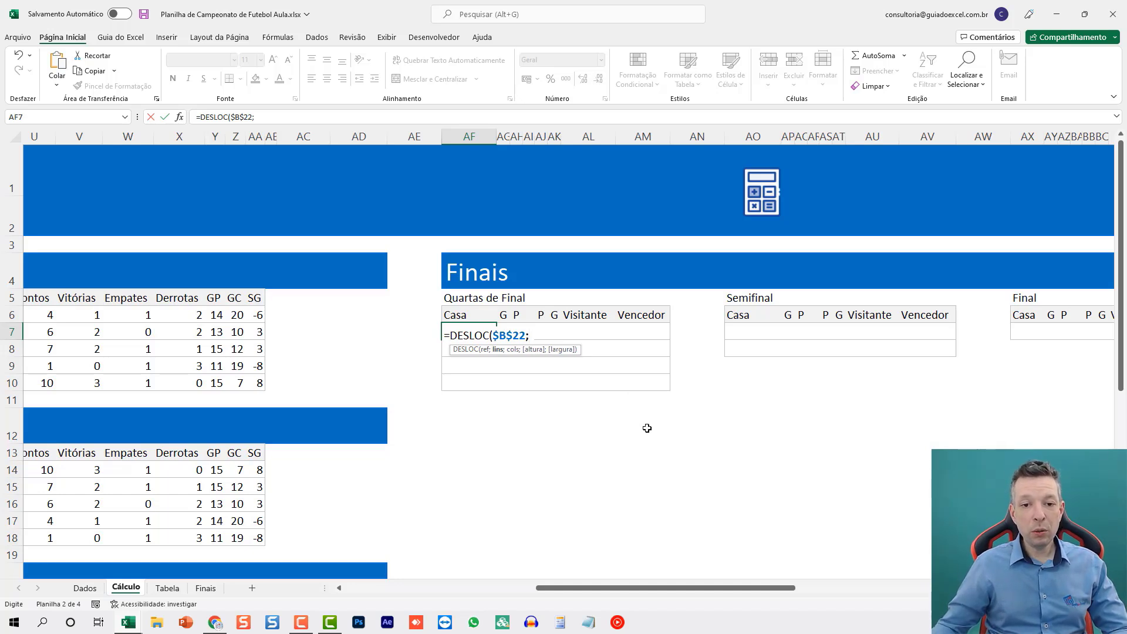
text(LIN)
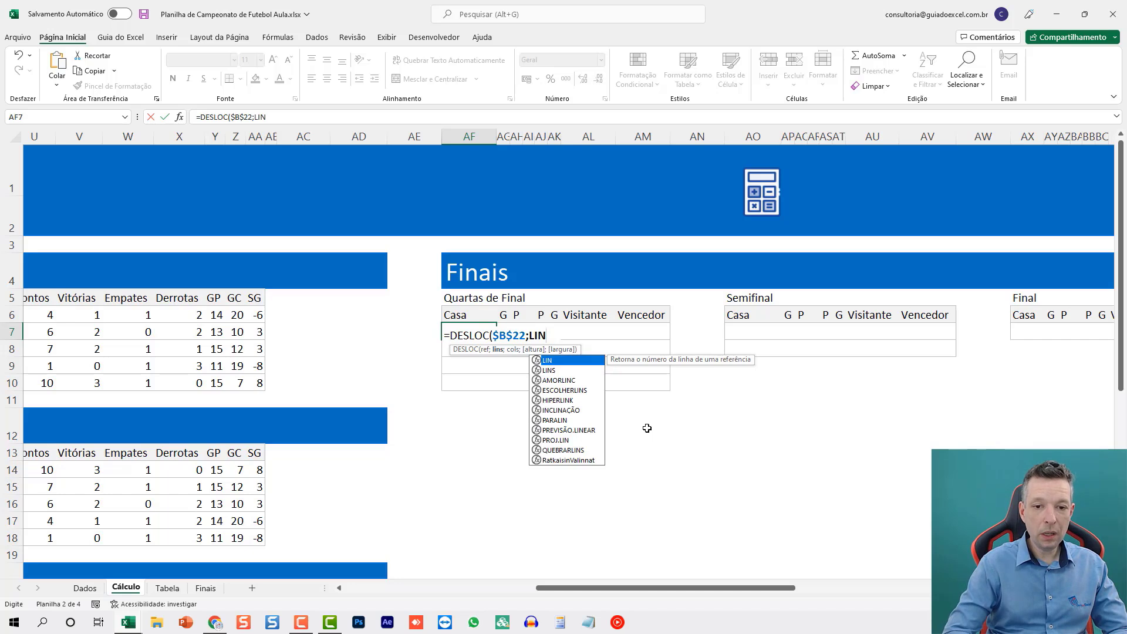
text(()-LIN()
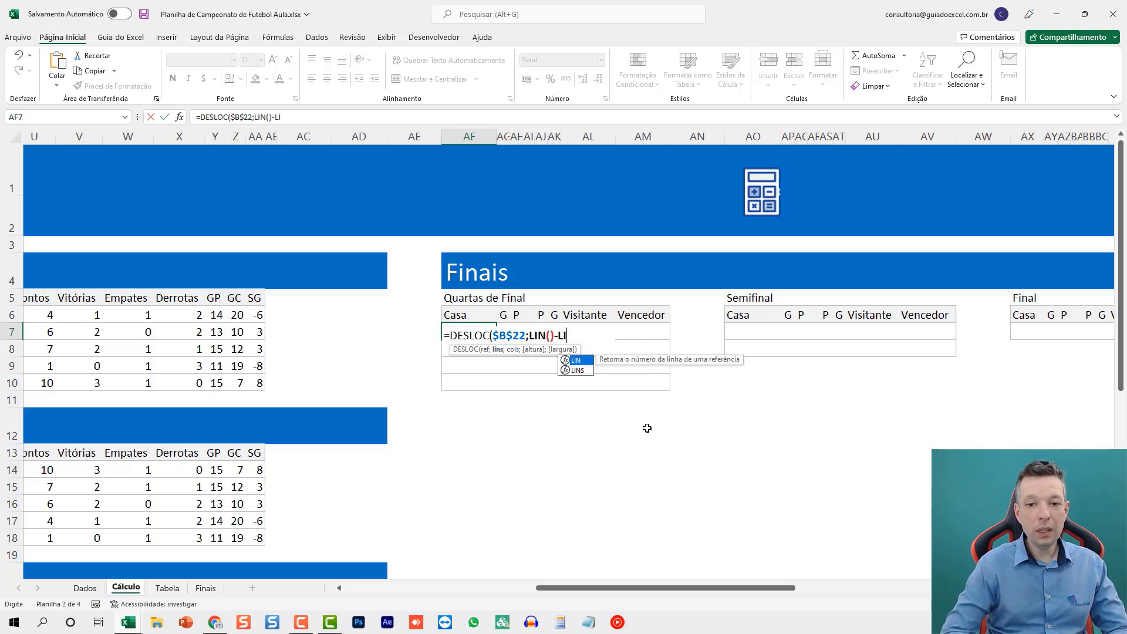
click(468, 315)
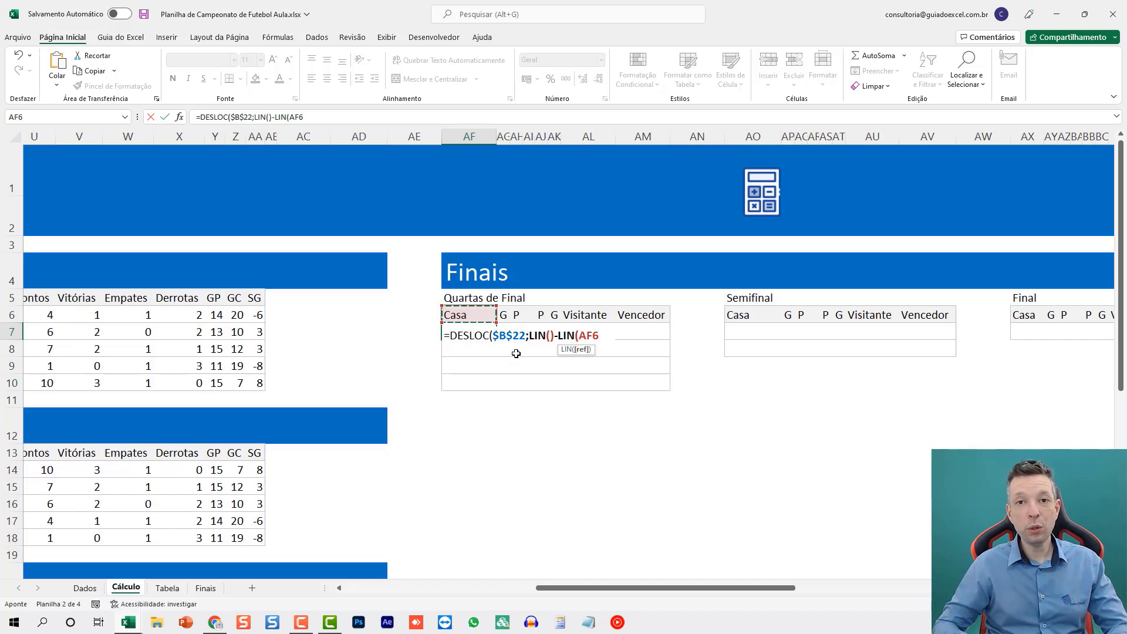
text())
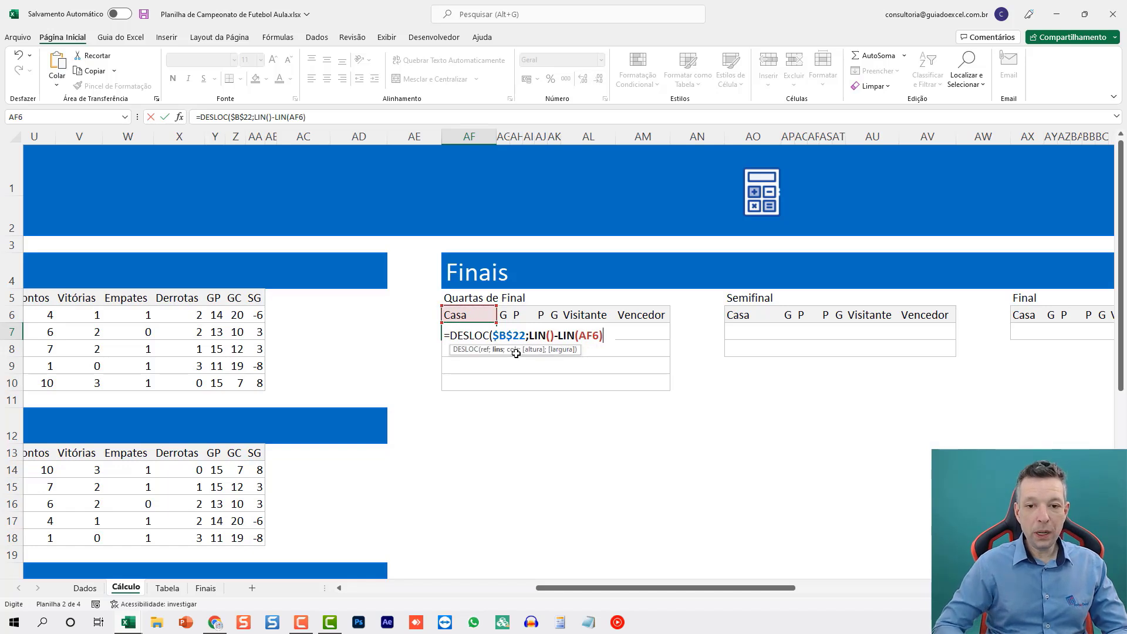
text(;)
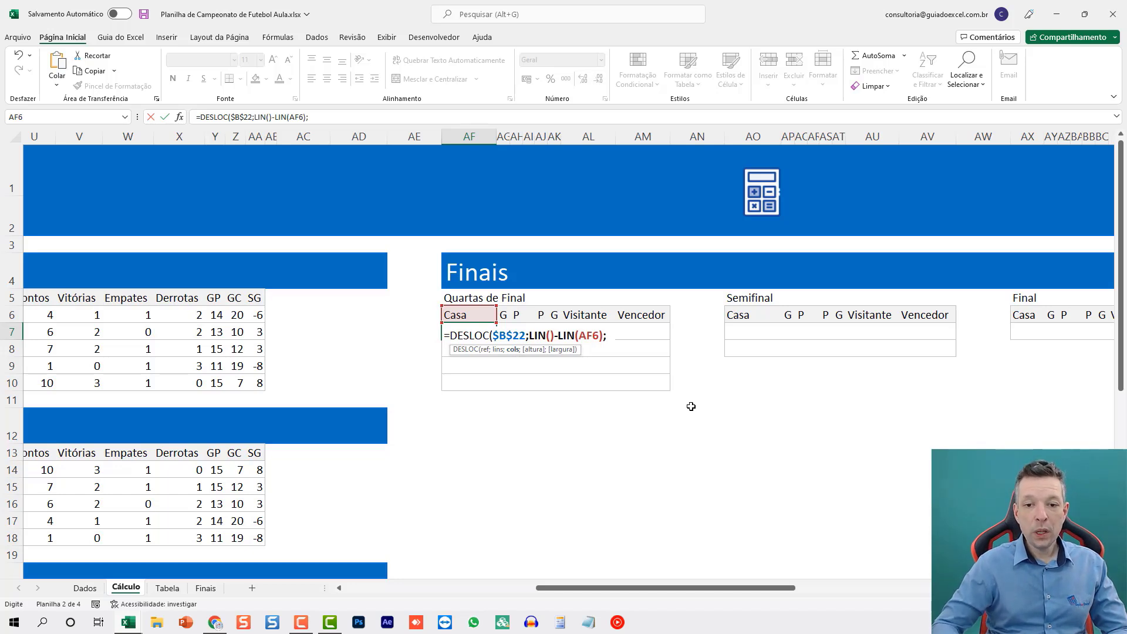
click(588, 336)
key(F4)
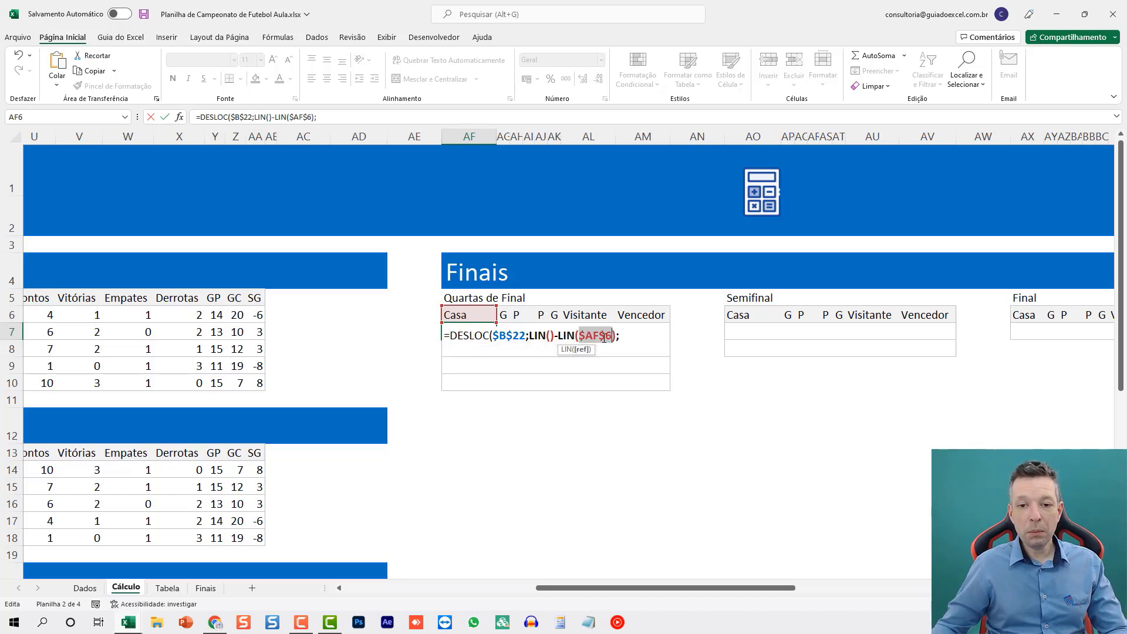
click(651, 337)
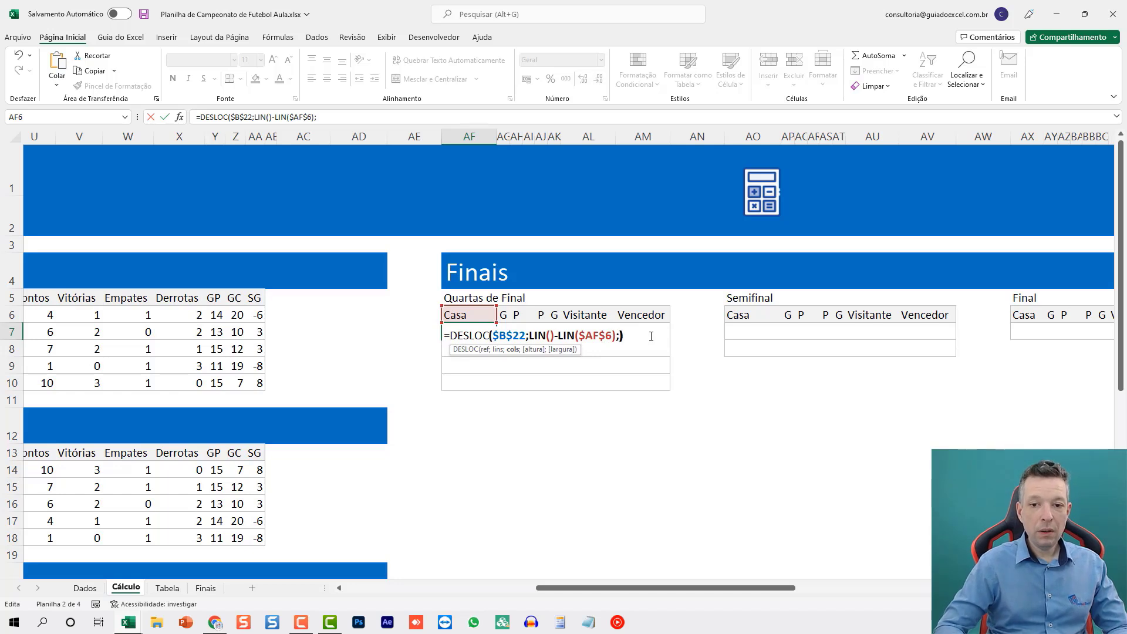
key(Return)
- Copy the AF7 formula into AF8:AF10 to fill the remaining Casa cells of Quartas de Final
key(Up)
key(ctrl+c)
key(Down)
key(ctrl+v)
key(Down)
key(ctrl+v)
key(Down)
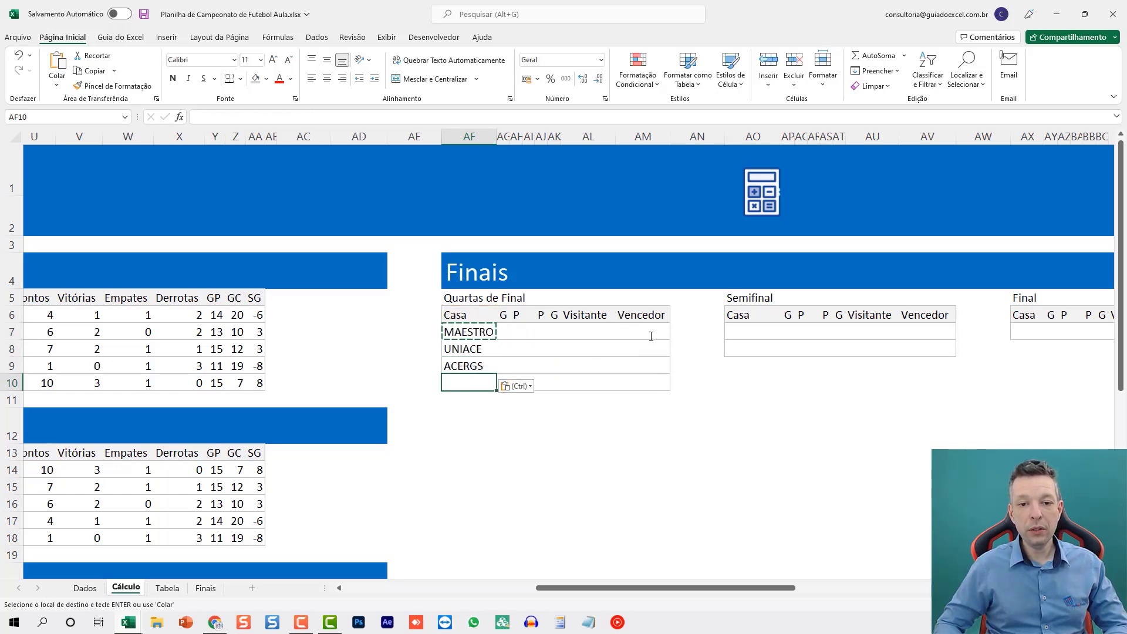
key(ctrl+v)
key(Escape)
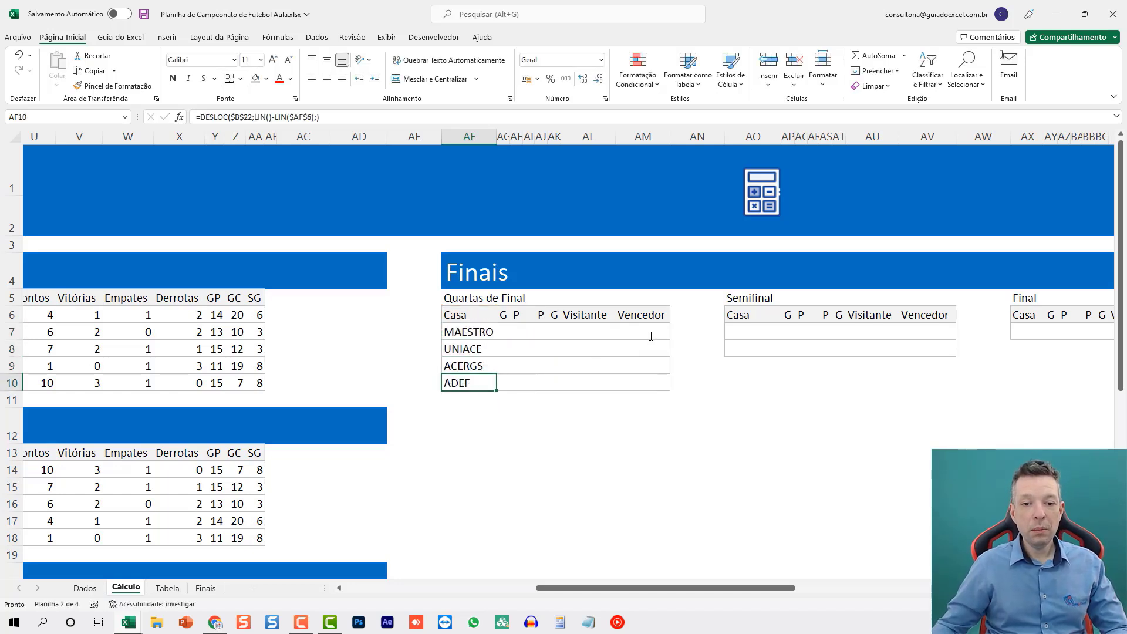
- Compare the first four teams of the Resultados ranking with the Casa teams in Quartas de Final
key(Home)
scroll(502, 435, down, 2)
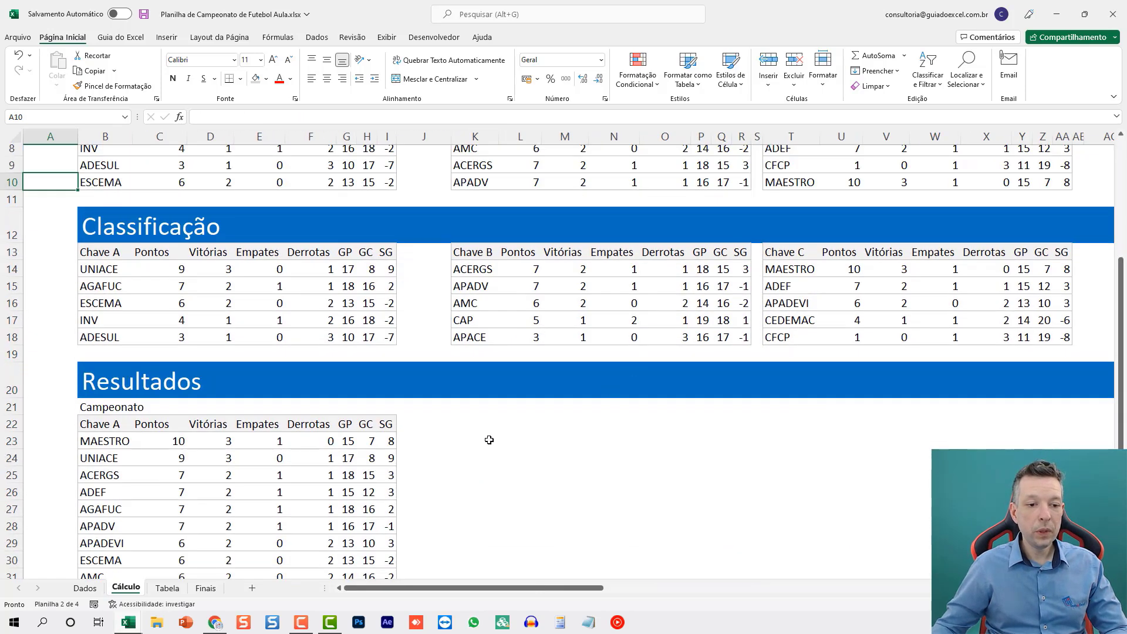
drag(104, 493, 107, 441)
scroll(511, 435, up, 3)
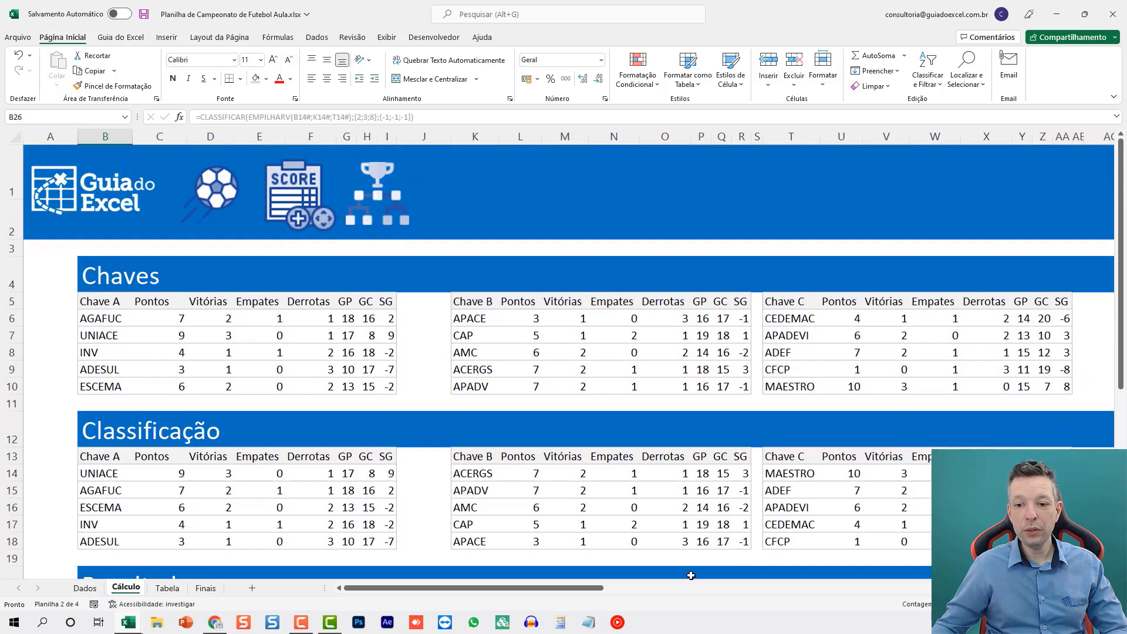
drag(558, 589, 765, 589)
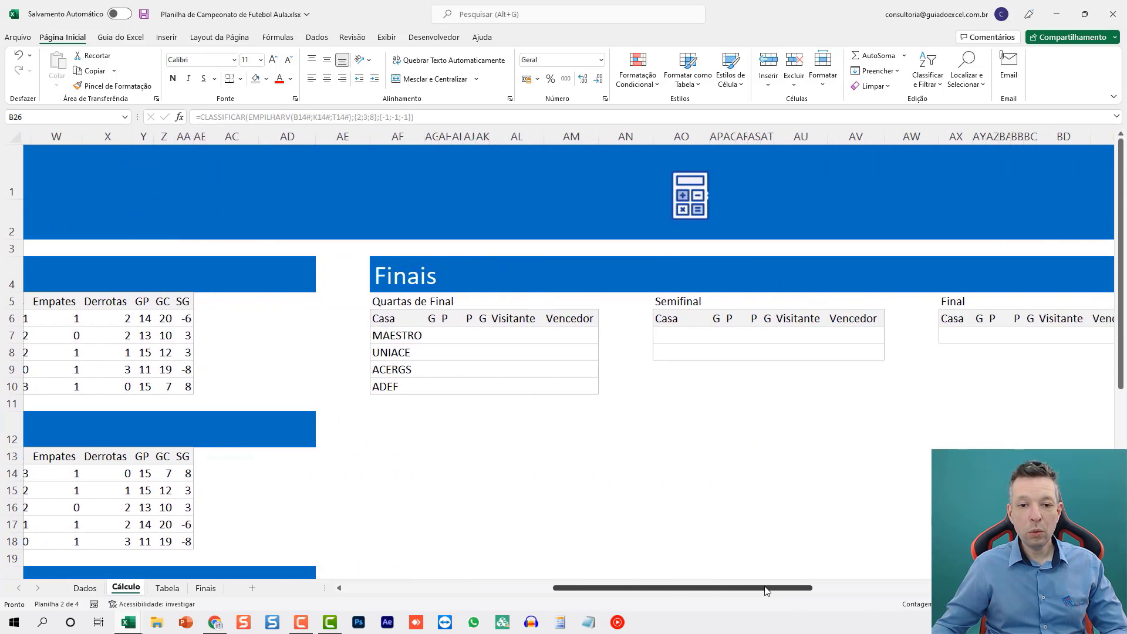
click(404, 337)
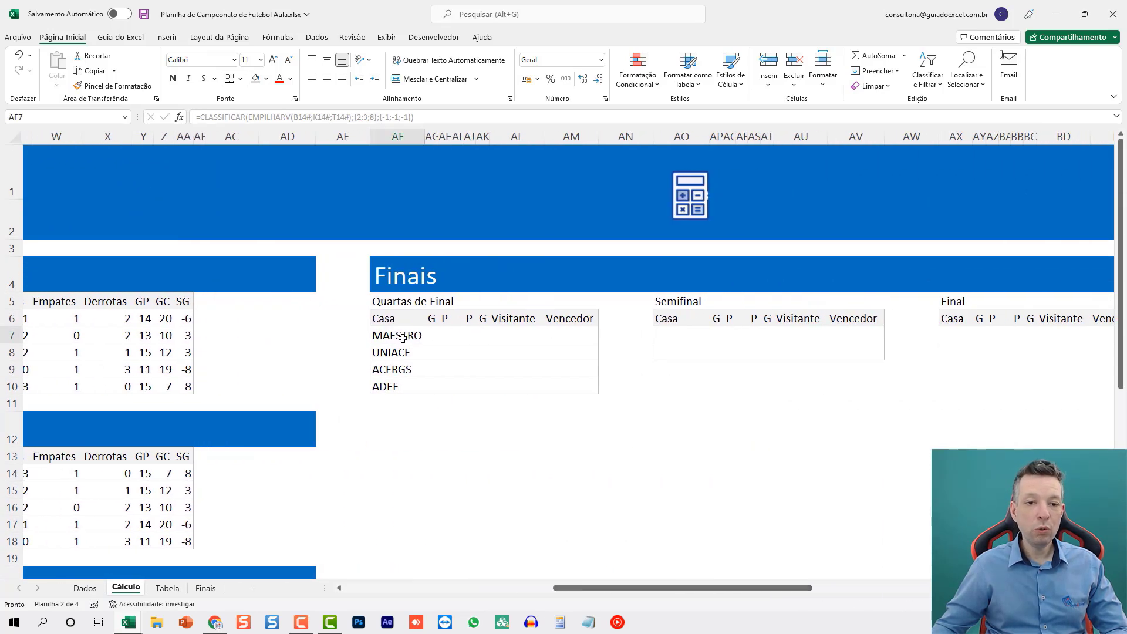
- Begin a DESLOC formula in AL7, the first Visitante cell of Quartas de Final, with absolute reference $B$22
click(496, 340)
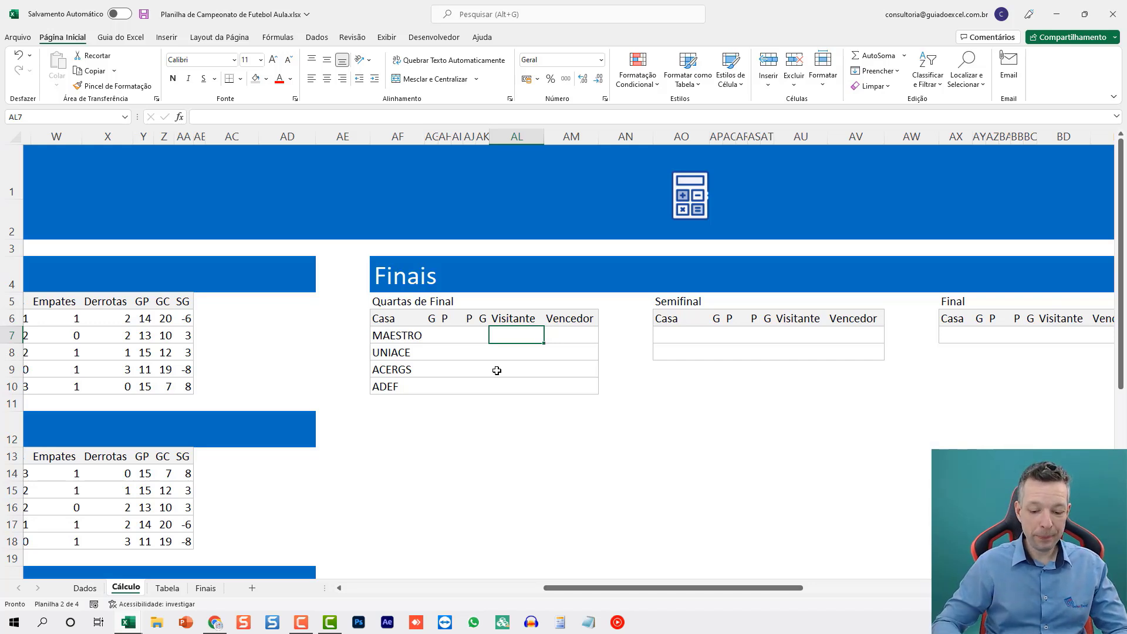
text(=DESLOC()
click(492, 427)
key(Home)
scroll(133, 428, down, 3)
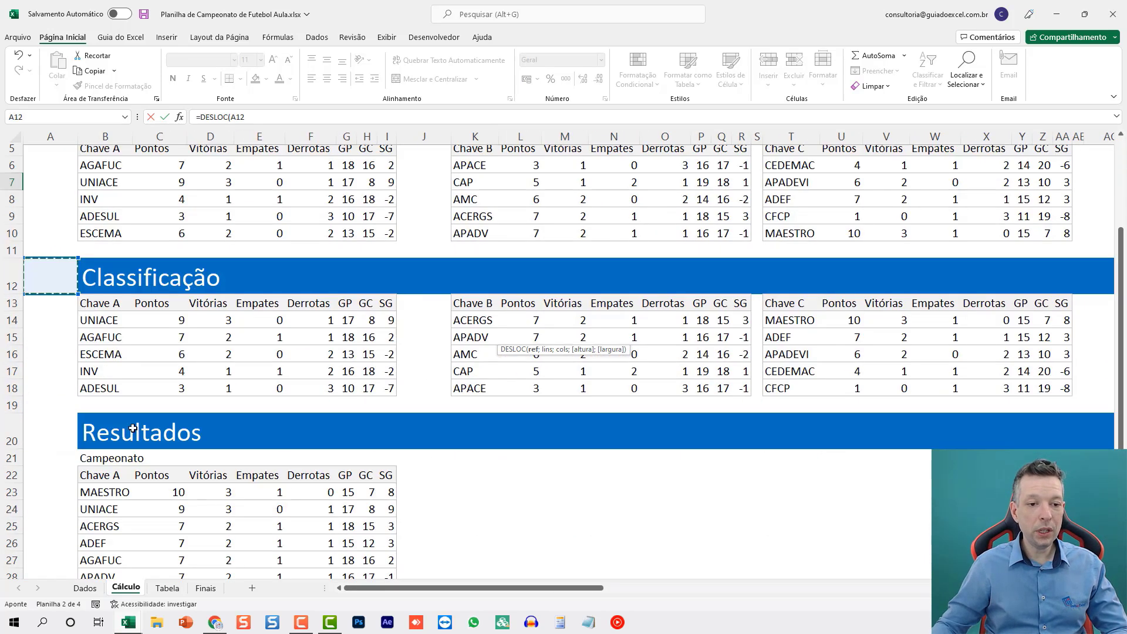
click(108, 477)
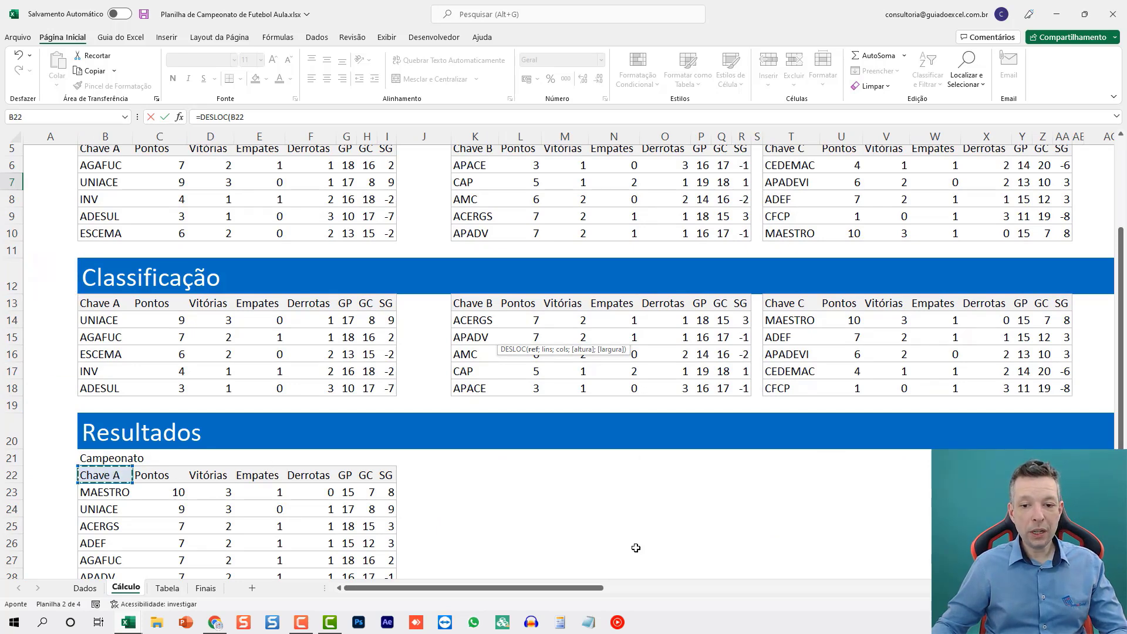
key(F4)
scroll(641, 352, up, 1)
scroll(640, 352, up, 1)
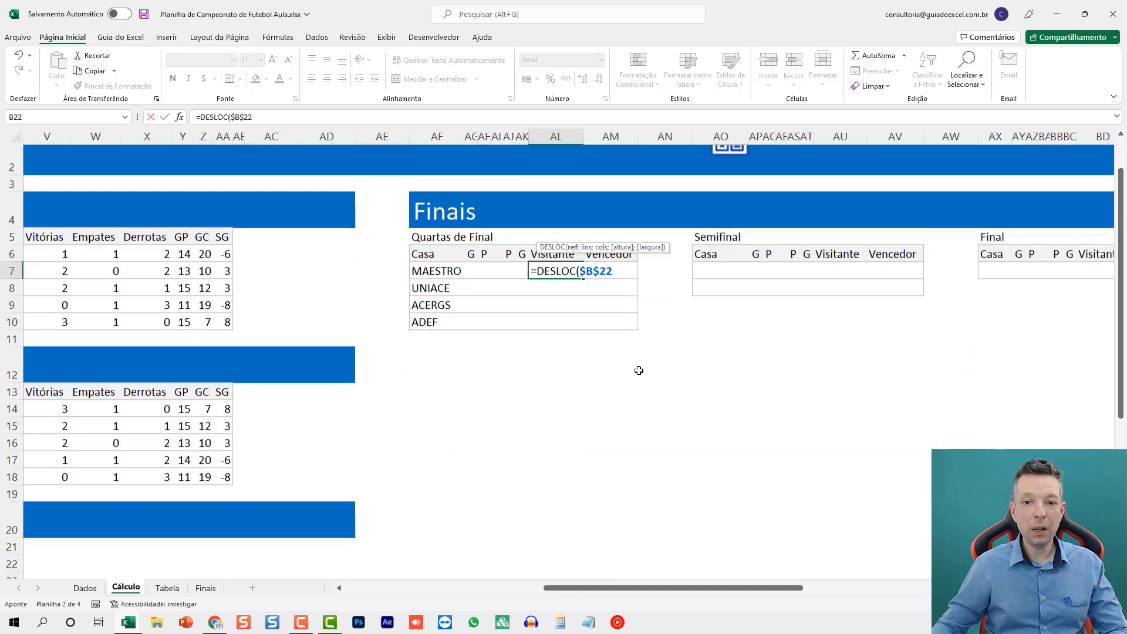
- Complete AL7 as =DESLOC($B$22;9-(LIN()-LIN($AL$6));) to pick opponents from eighth place upward
text(;)
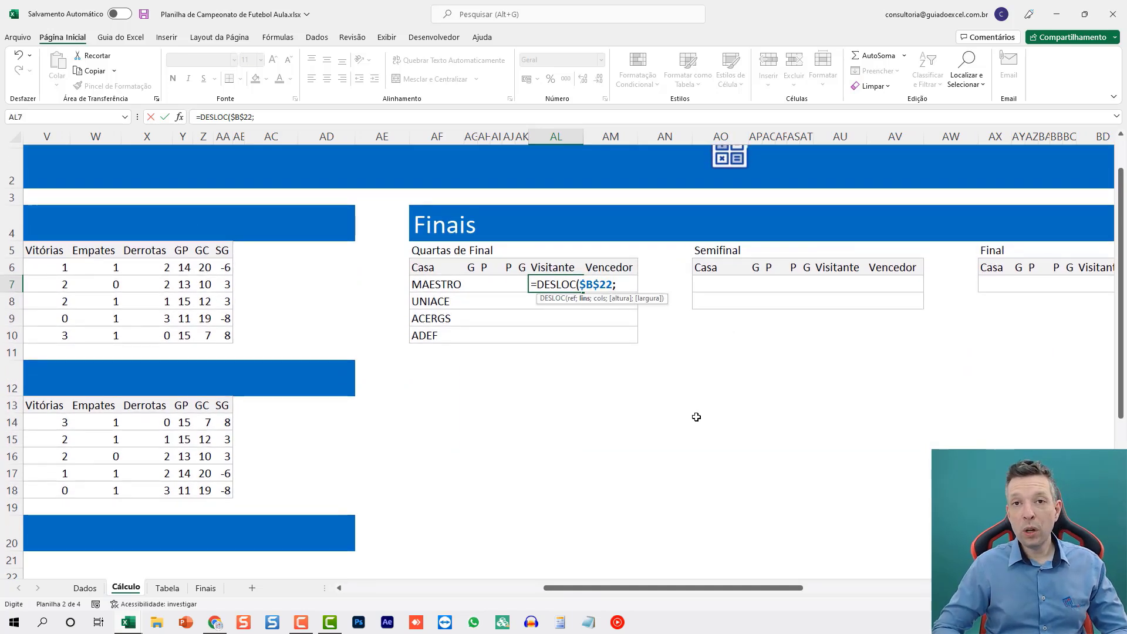
text(9)
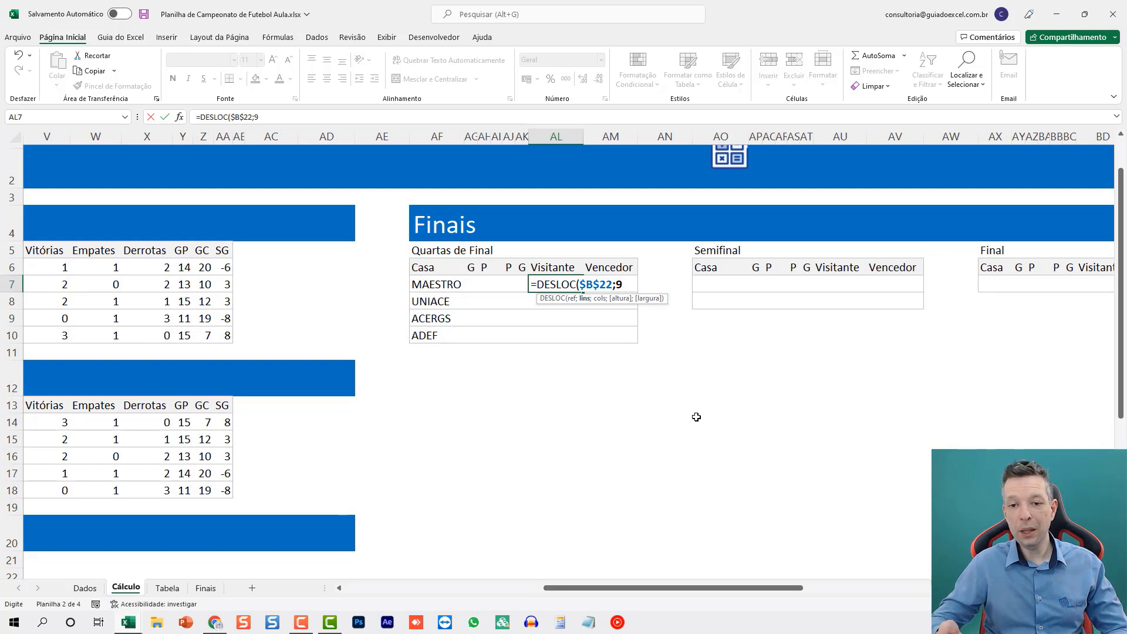
text(-()
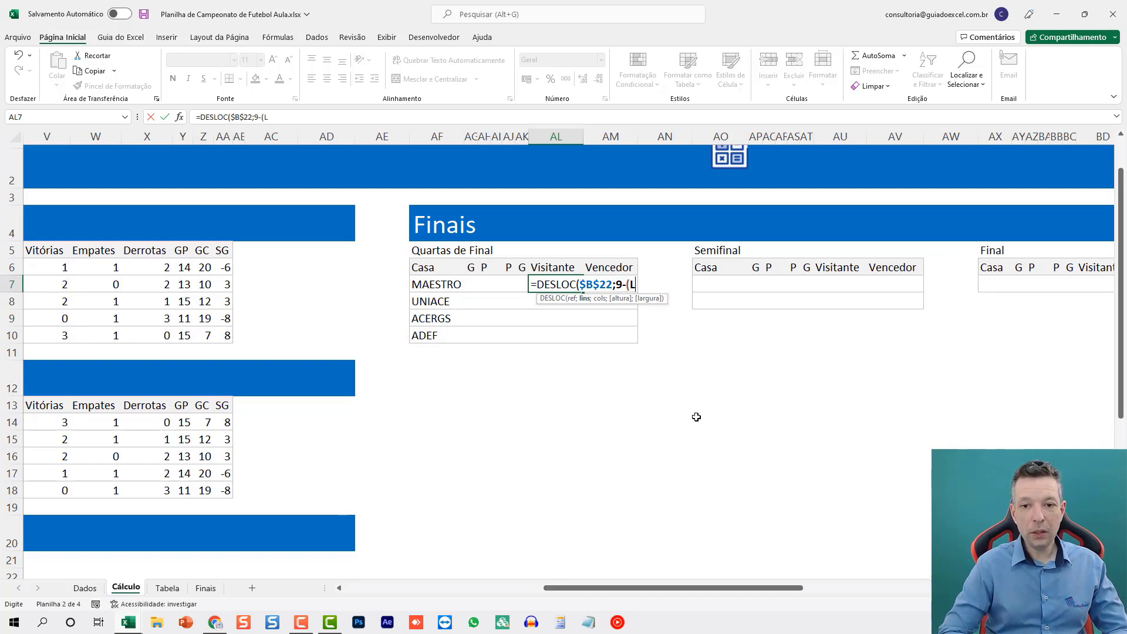
text(LIN()-)
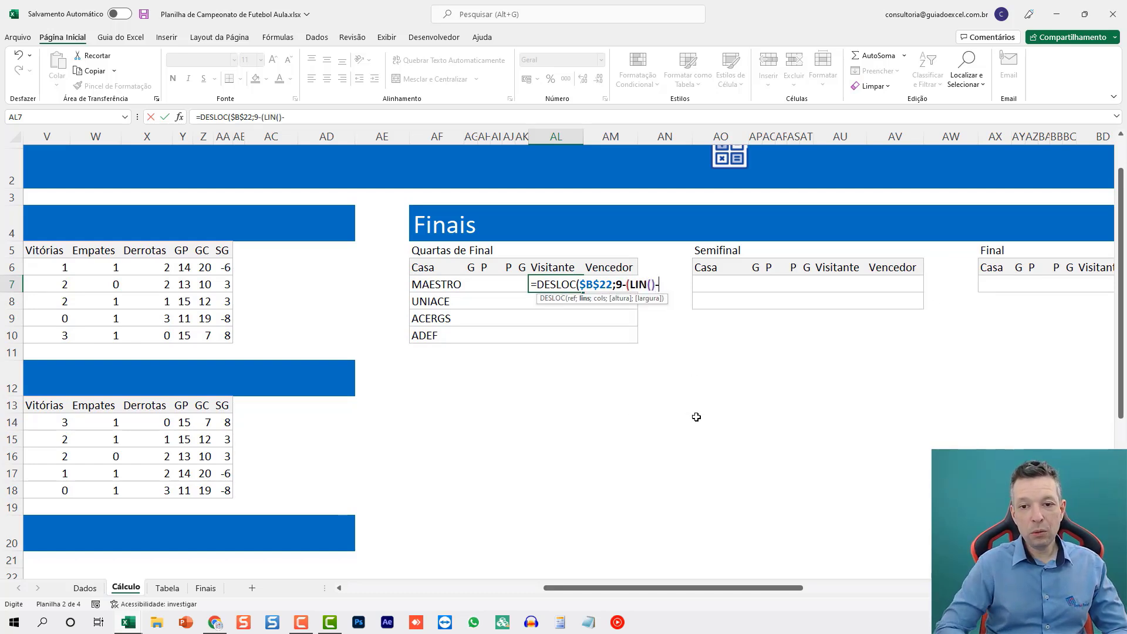
text(LIN()
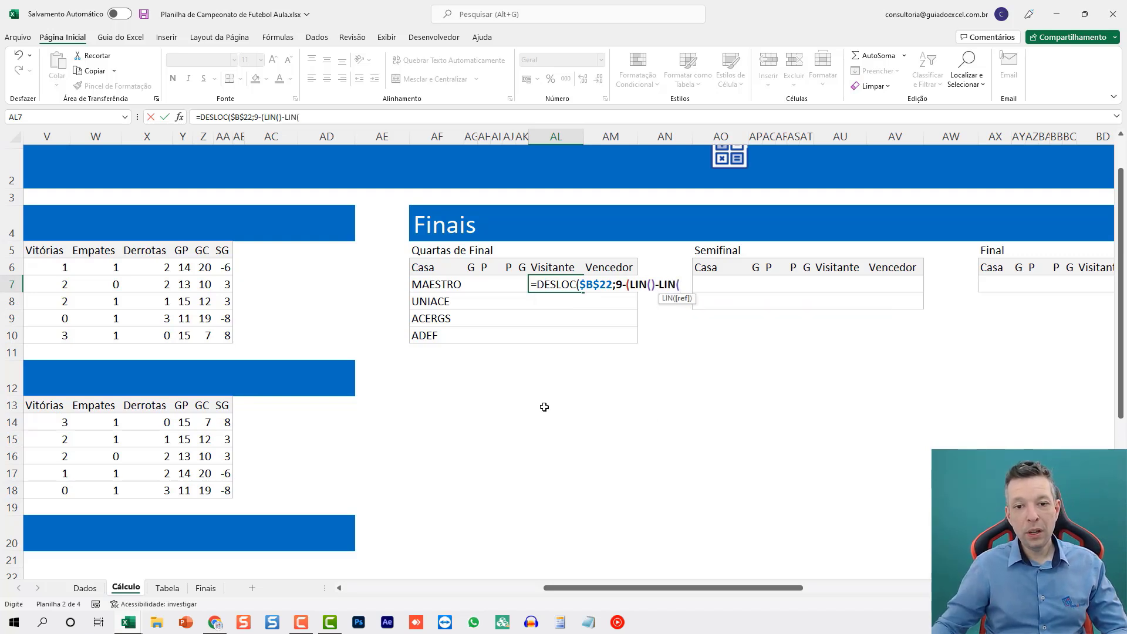
click(553, 269)
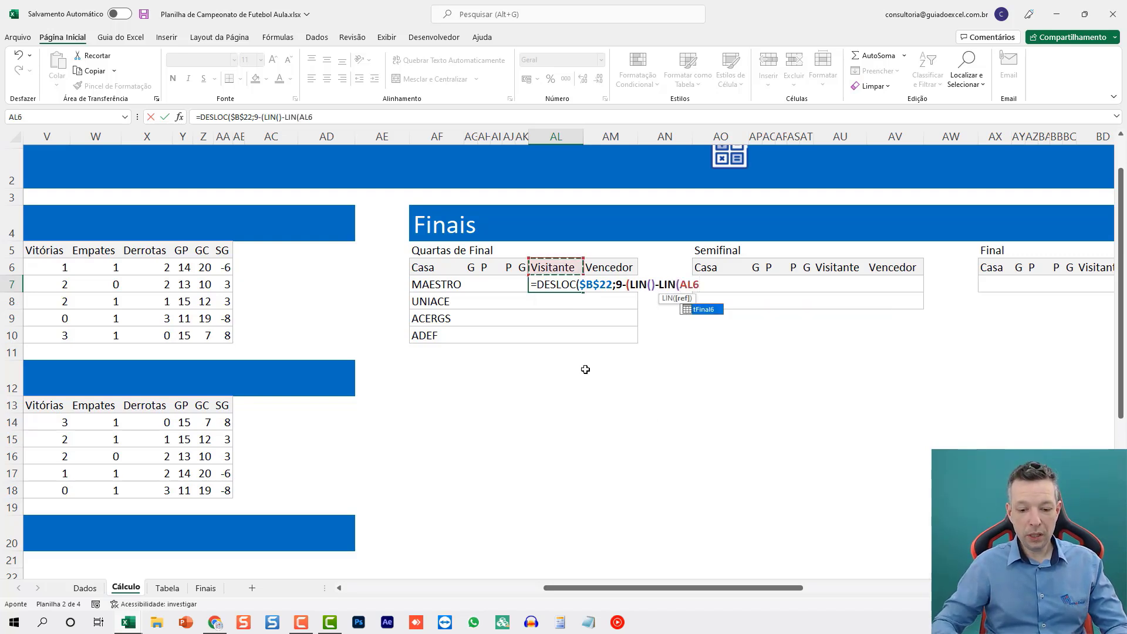
key(F4)
text())
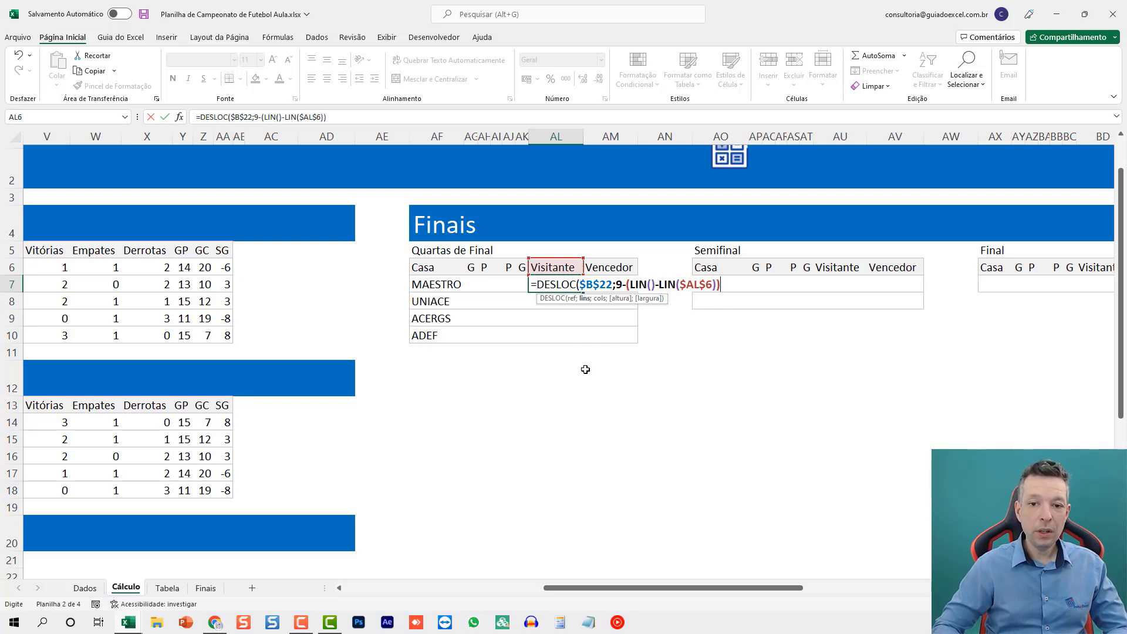
text();)
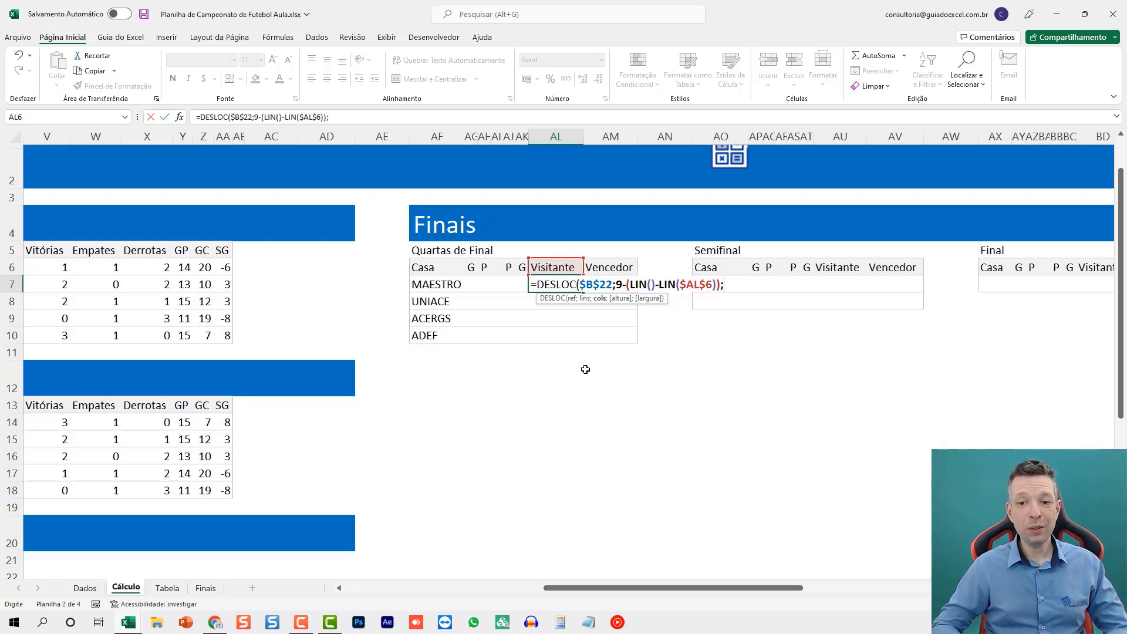
text())
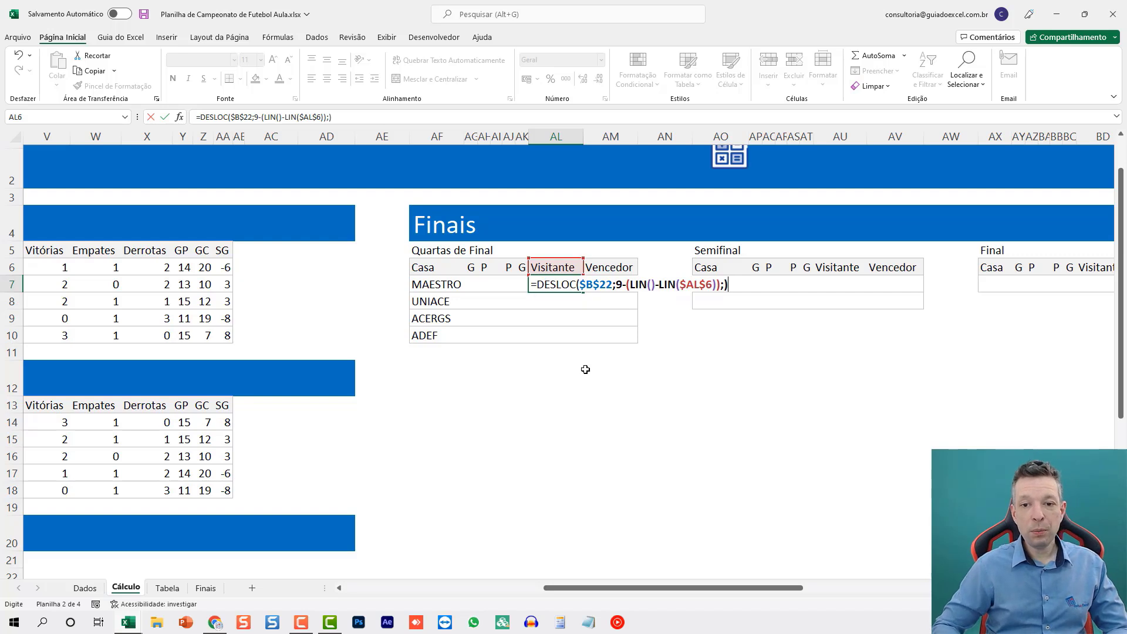
key(ctrl+Return)
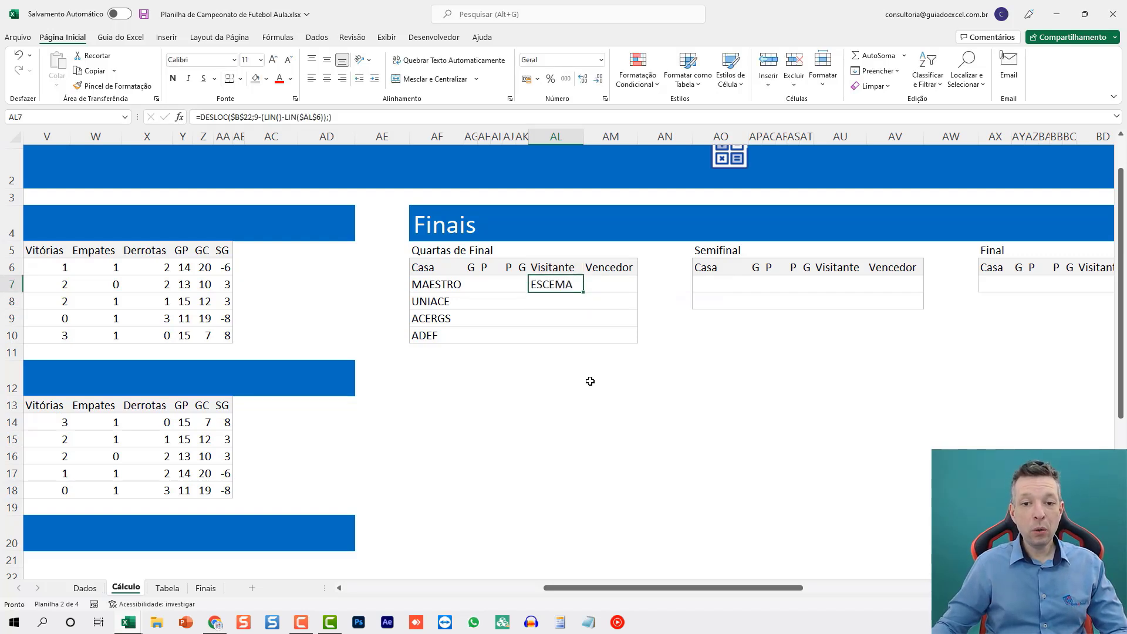
- Copy the AL7 formula down through AL10 to fill the remaining Visitante cells of Quartas de Final
key(ctrl+c)
shift+click(568, 331)
key(ctrl+v)
click(558, 317)
key(Escape)
- Check the Visitante teams of Quartas de Final against the fifth to eighth places in the Resultados ranking
click(547, 332)
click(546, 319)
click(547, 285)
drag(618, 594, 440, 593)
scroll(338, 496, down, 3)
click(166, 426)
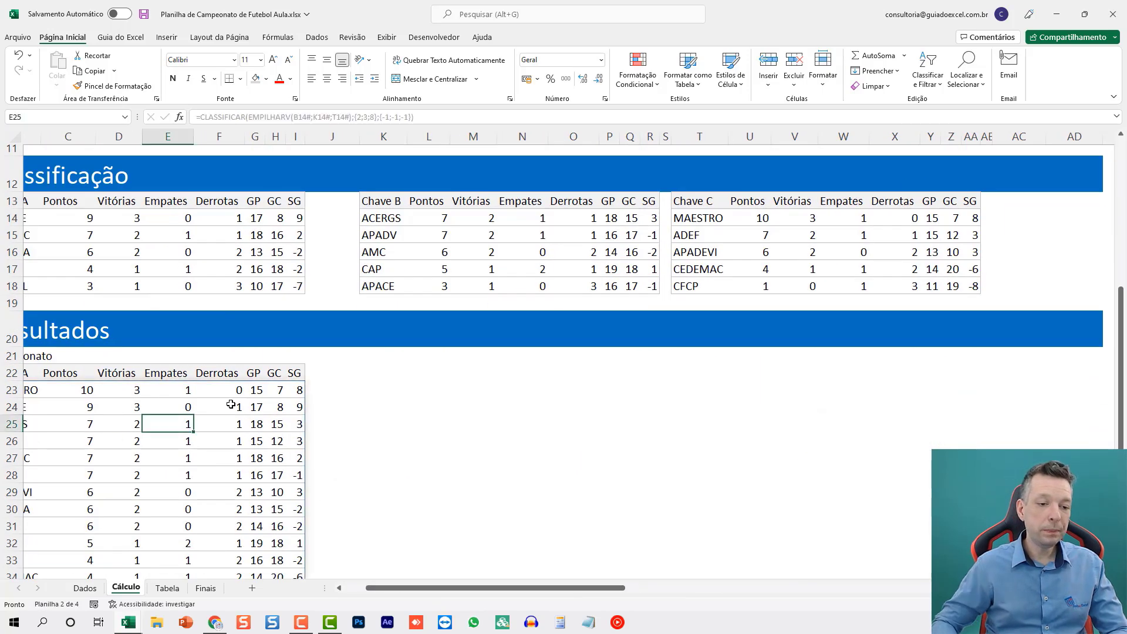
key(Home)
scroll(198, 405, down, 2)
click(151, 289)
key(Down)
key(Down)
key(Down)
key(Down)
key(Down)
key(Down)
key(Down)
key(Up)
key(Up)
key(Up)
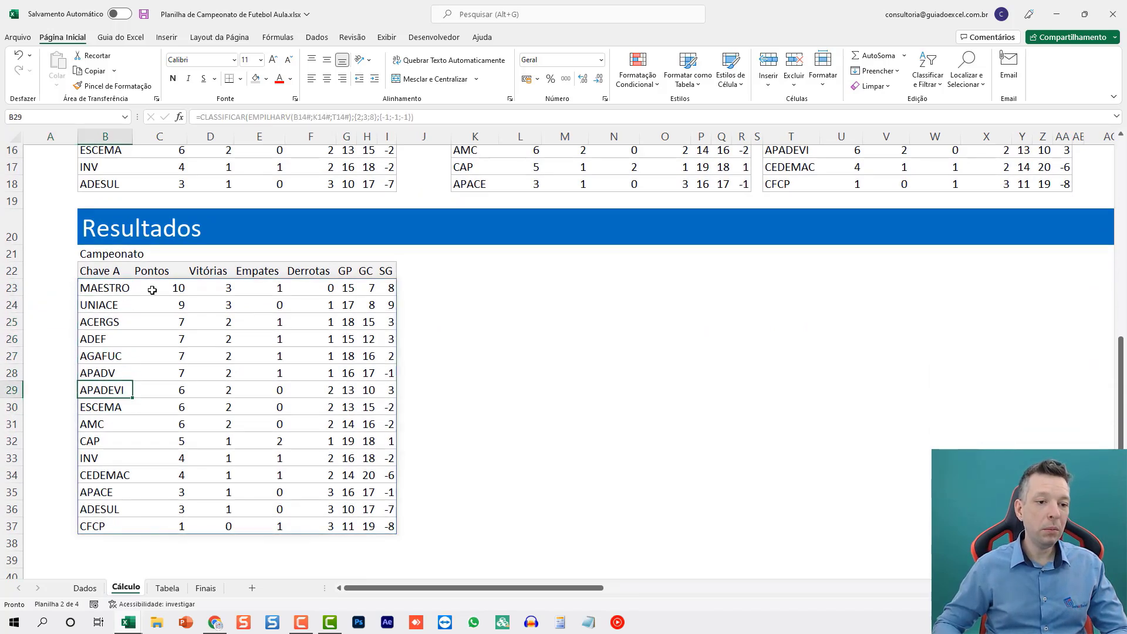
drag(541, 588, 640, 589)
scroll(720, 496, up, 4)
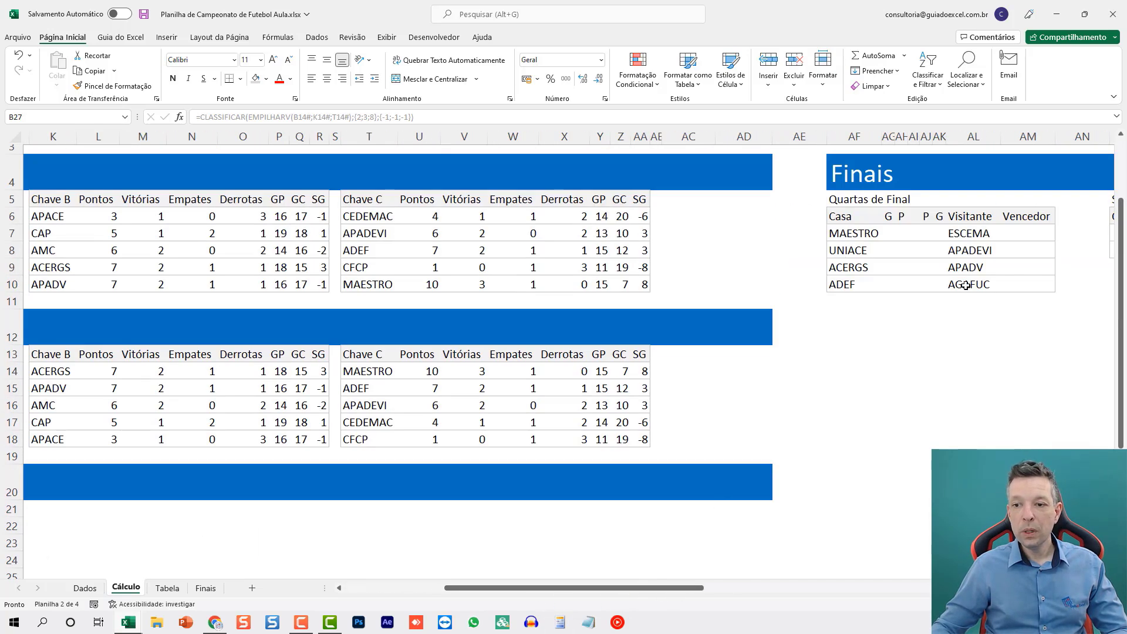
drag(663, 588, 790, 588)
click(440, 222)
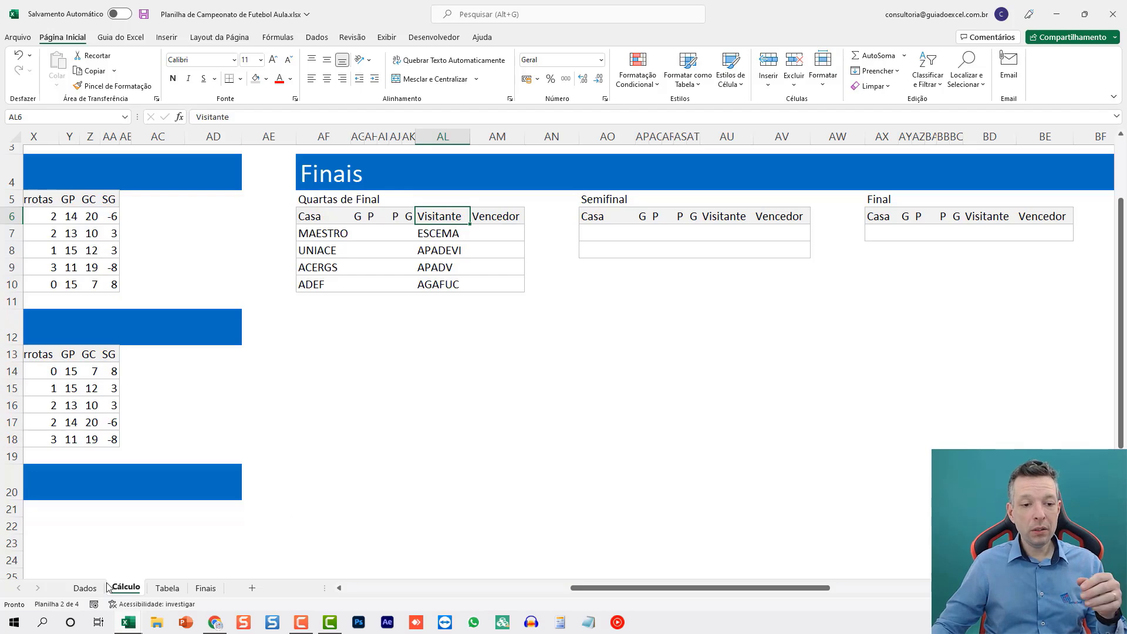
- On the Dados sheet, fill the Casa column of the Quartas table by linking L6 to =Cálculo!AF7
click(85, 588)
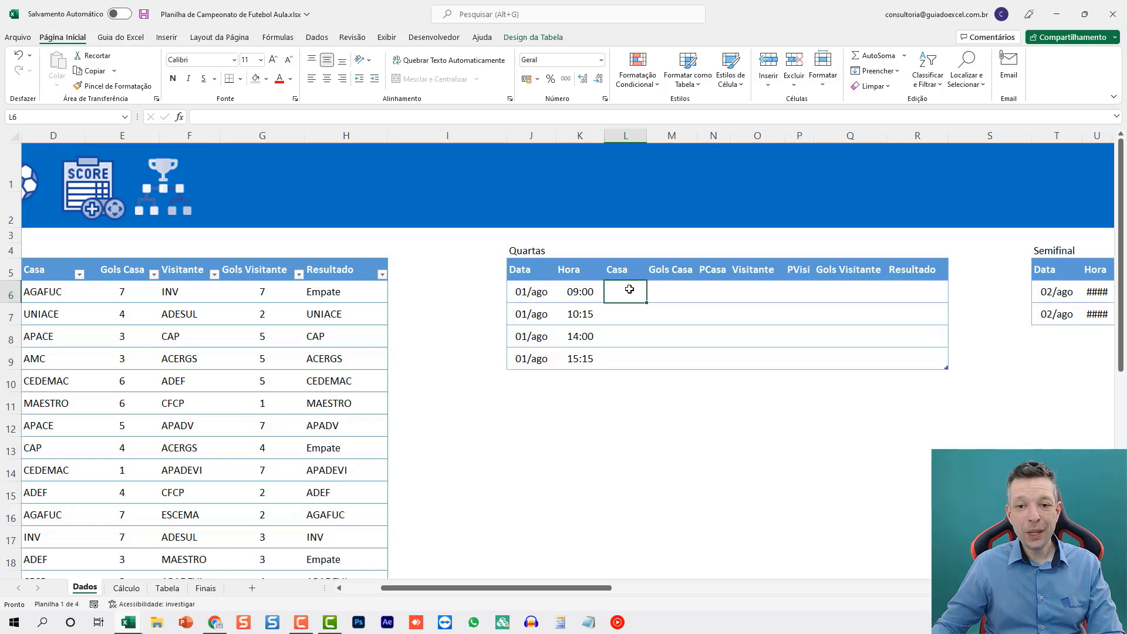
text(=)
click(126, 588)
click(326, 241)
key(Return)
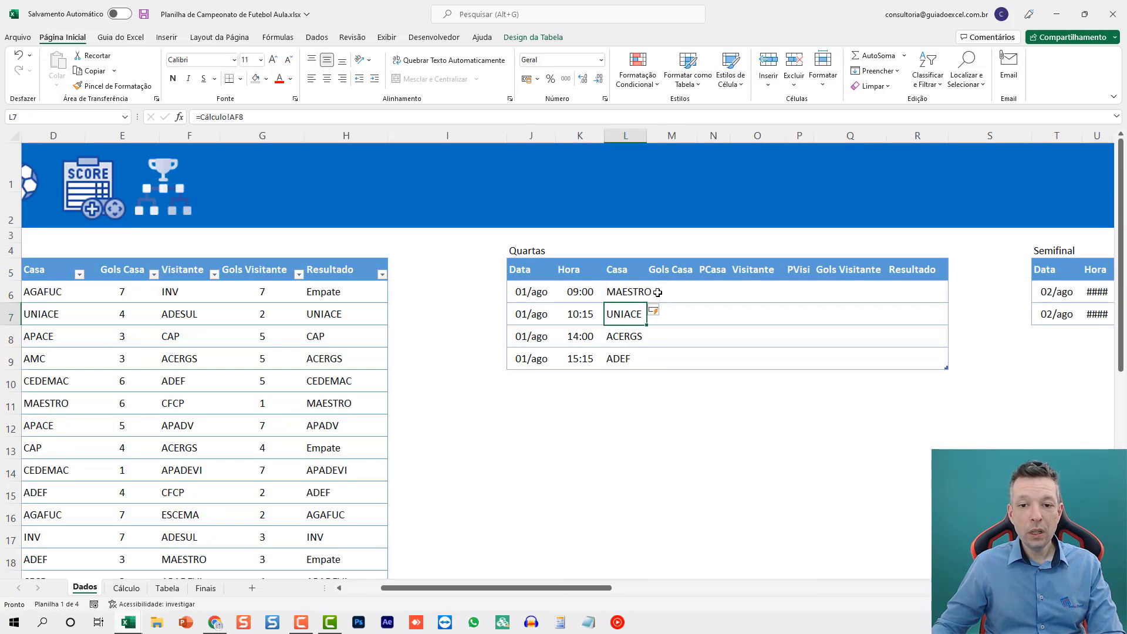
- Fill the Visitante column of the Quartas table by linking O6 to =Cálculo!AL7
click(740, 288)
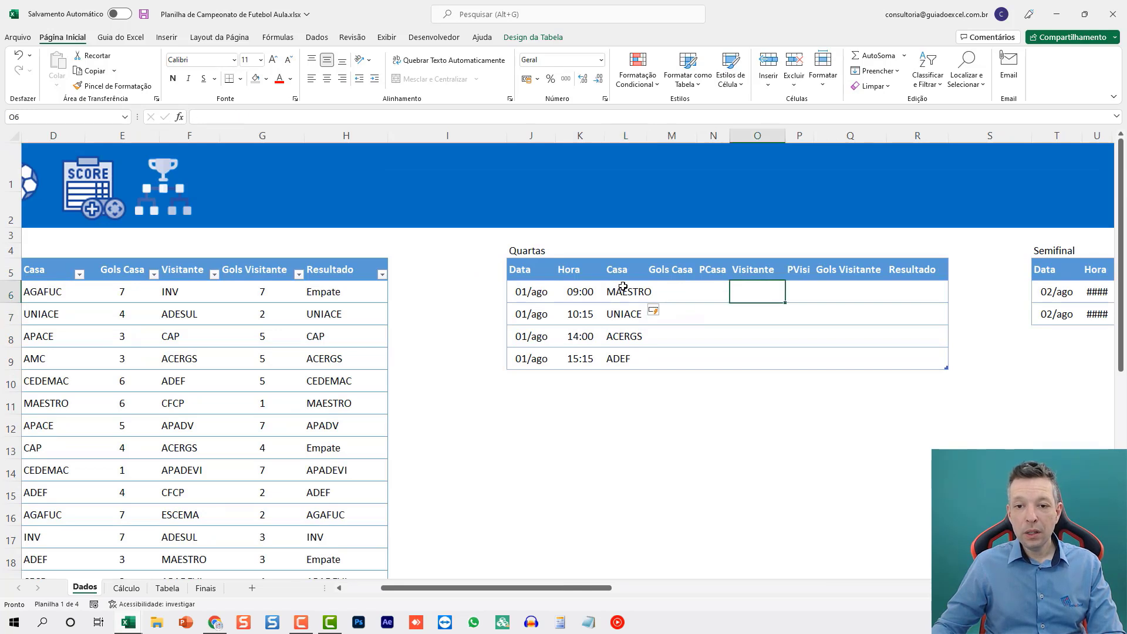
click(624, 290)
click(618, 317)
click(619, 337)
click(618, 358)
double_click(627, 316)
click(633, 344)
click(761, 288)
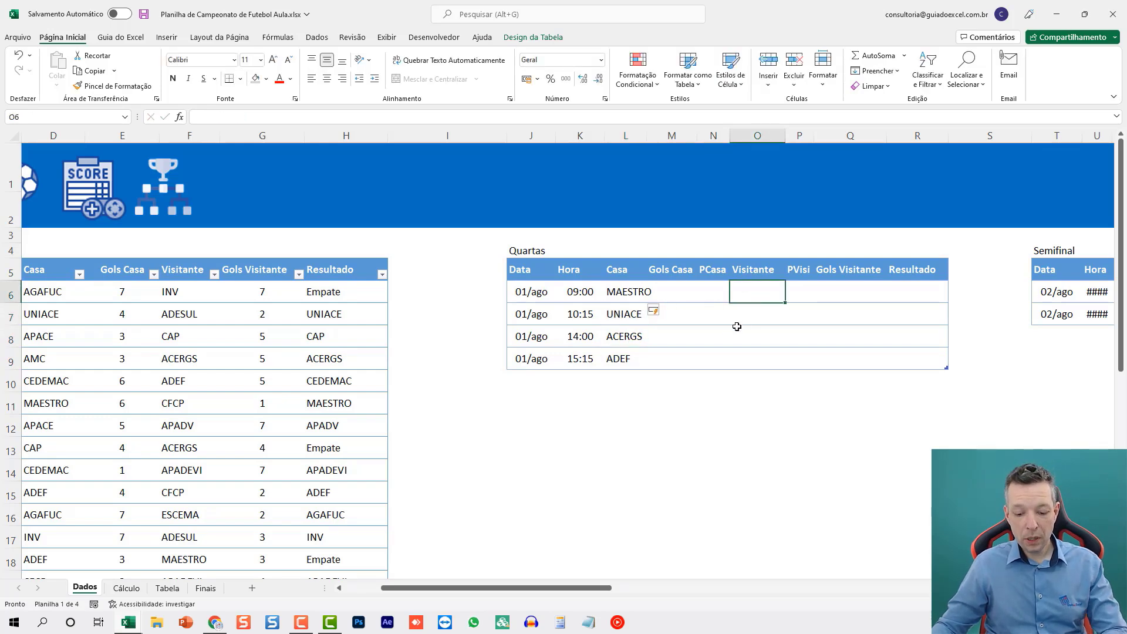
text(=)
click(126, 587)
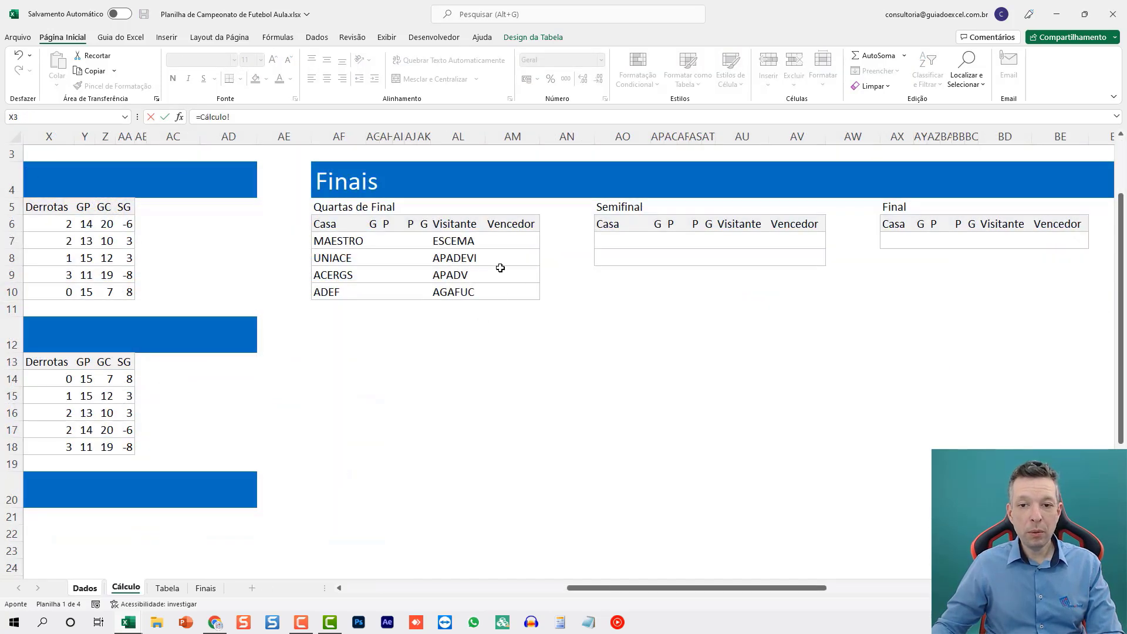
click(464, 258)
key(Return)
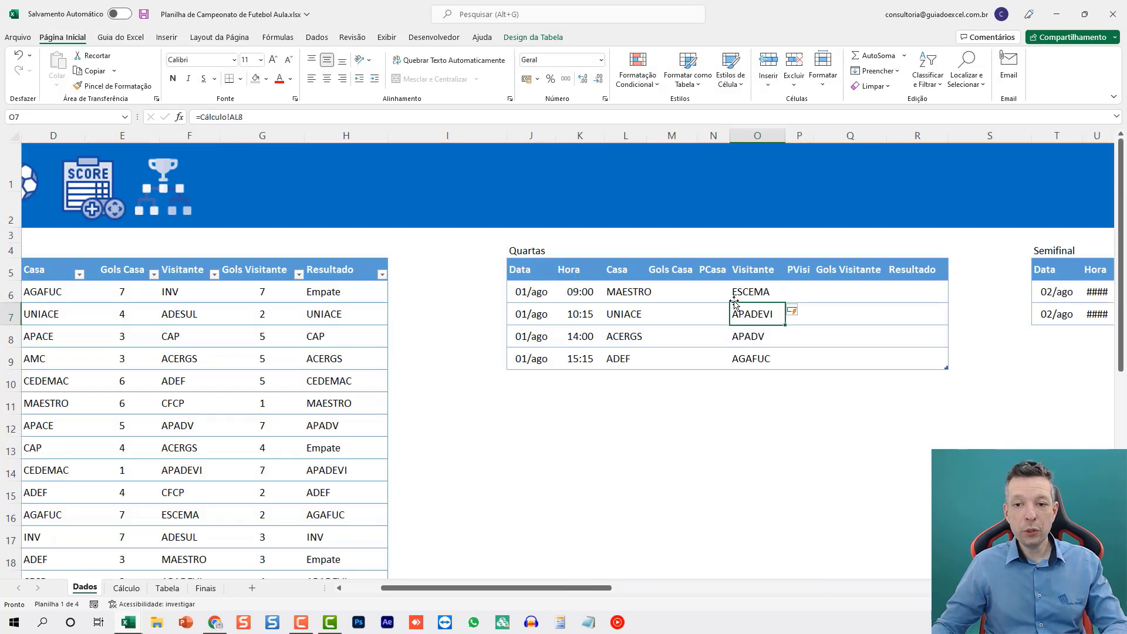
- Examine the Gols Casa, PCasa and PVisi columns of the Quartas table
click(670, 287)
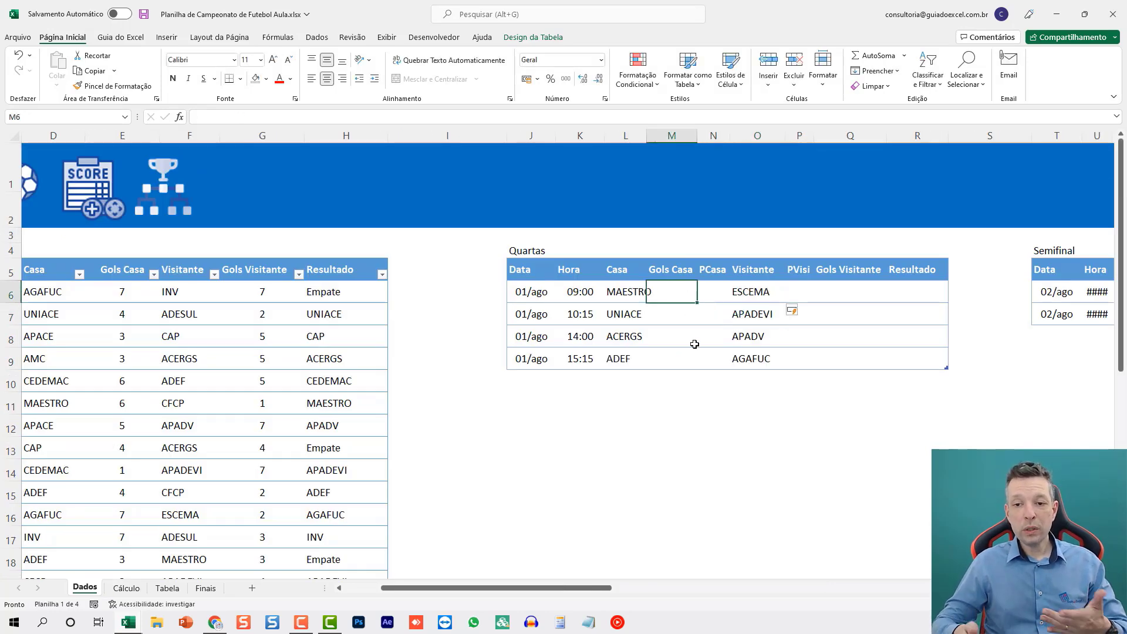
key(Right)
key(Left)
key(Up)
key(Right)
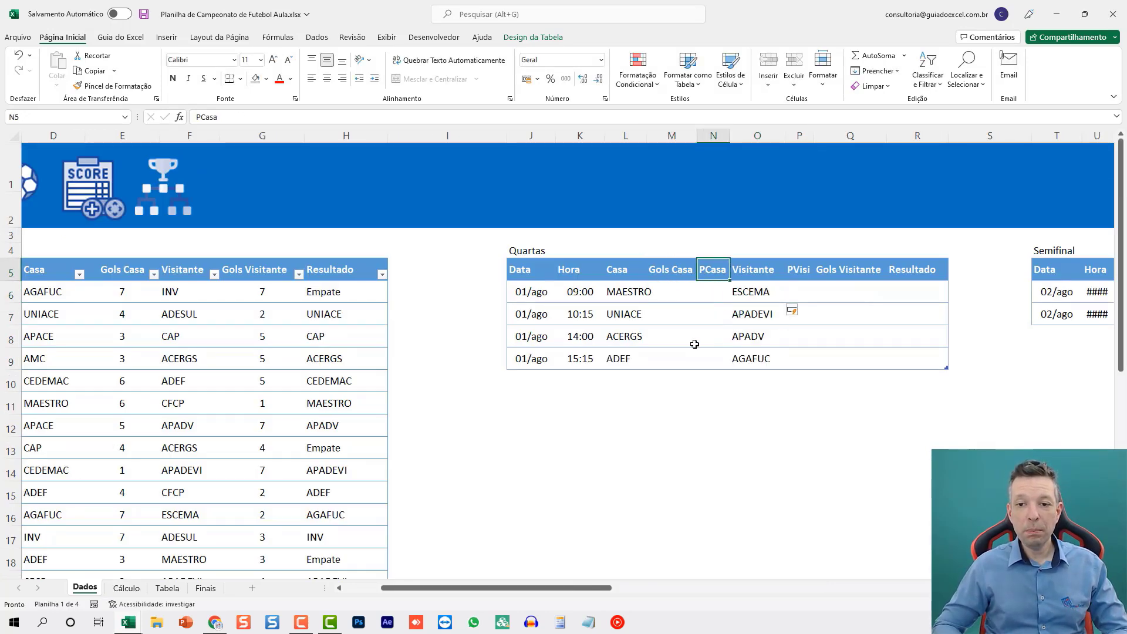
key(shift+Down)
key(Right)
key(Right)
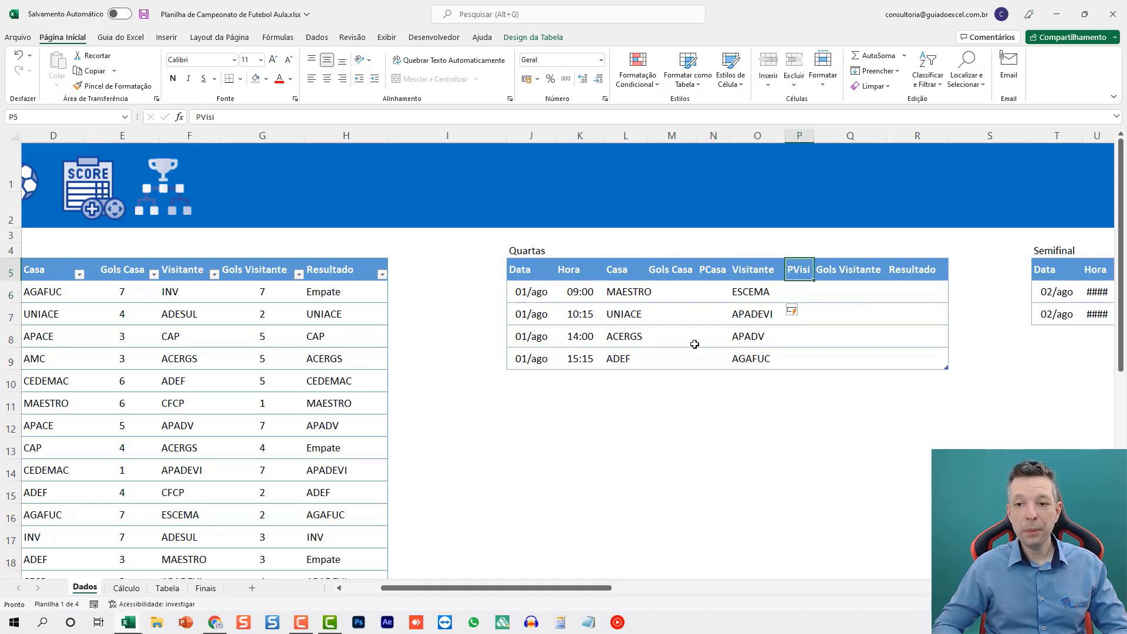
key(shift+Down)
key(Left)
key(Left)
key(Left)
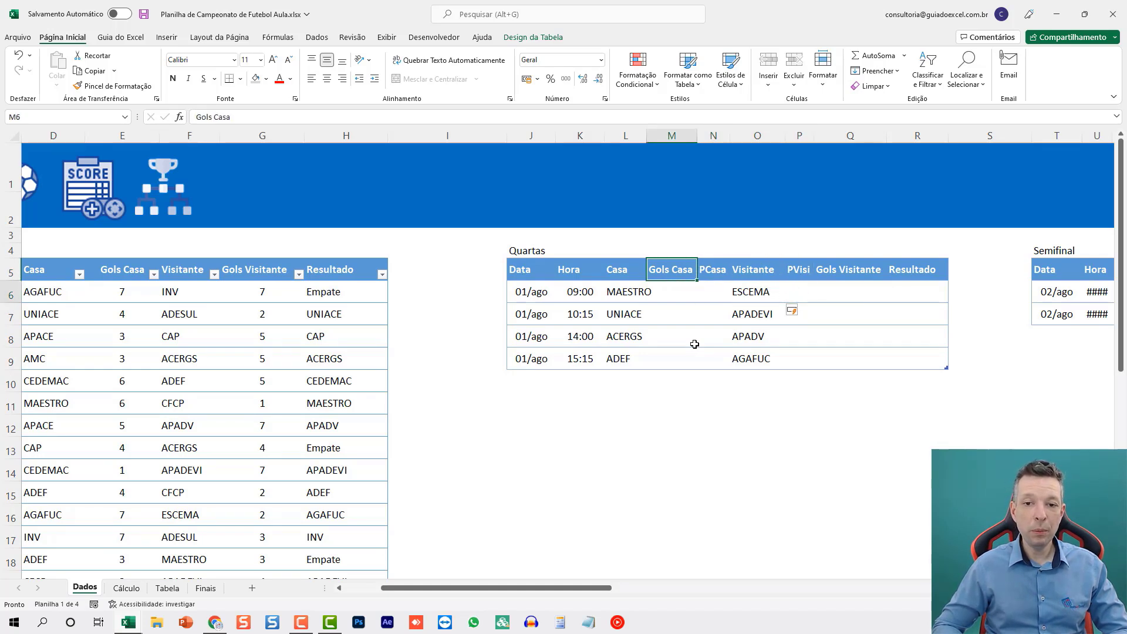
- Fill the Gols Casa column of the Quartas table with random scores using =ALEATÓRIOENTRE(1;6) in M6
key(Down)
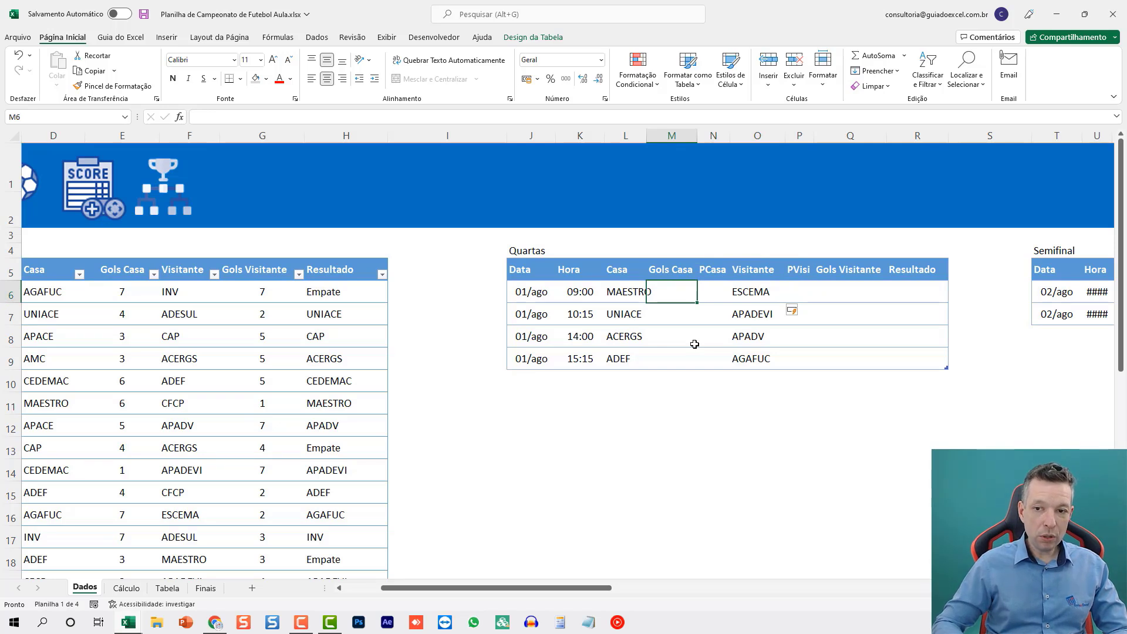
text(=ALEATÓRIOENTRE()
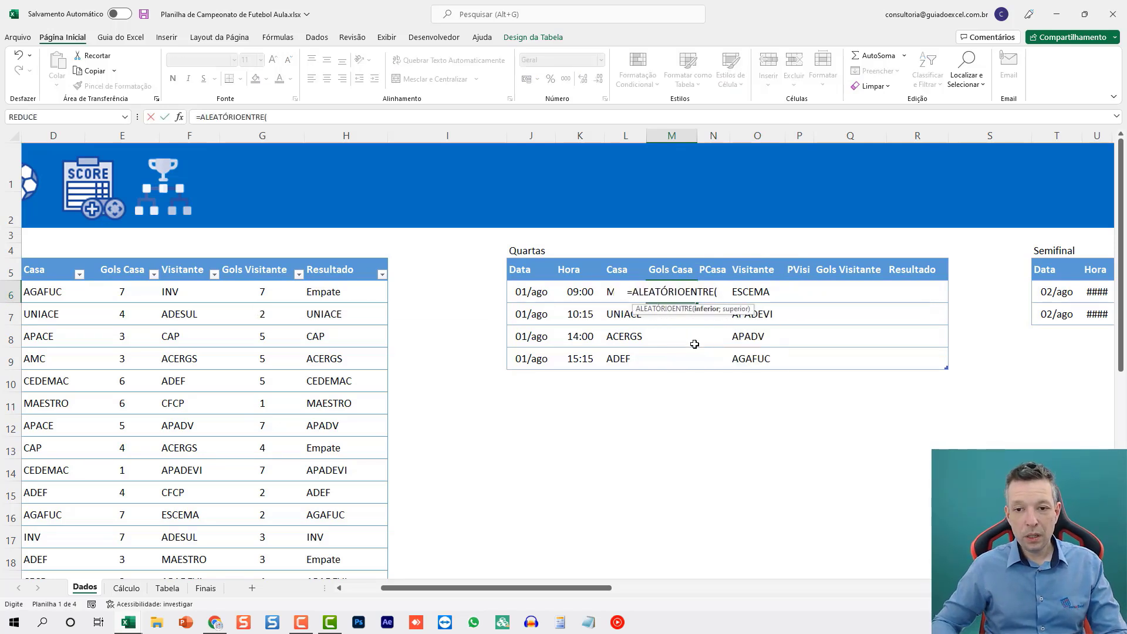
text(1;6))
key(Return)
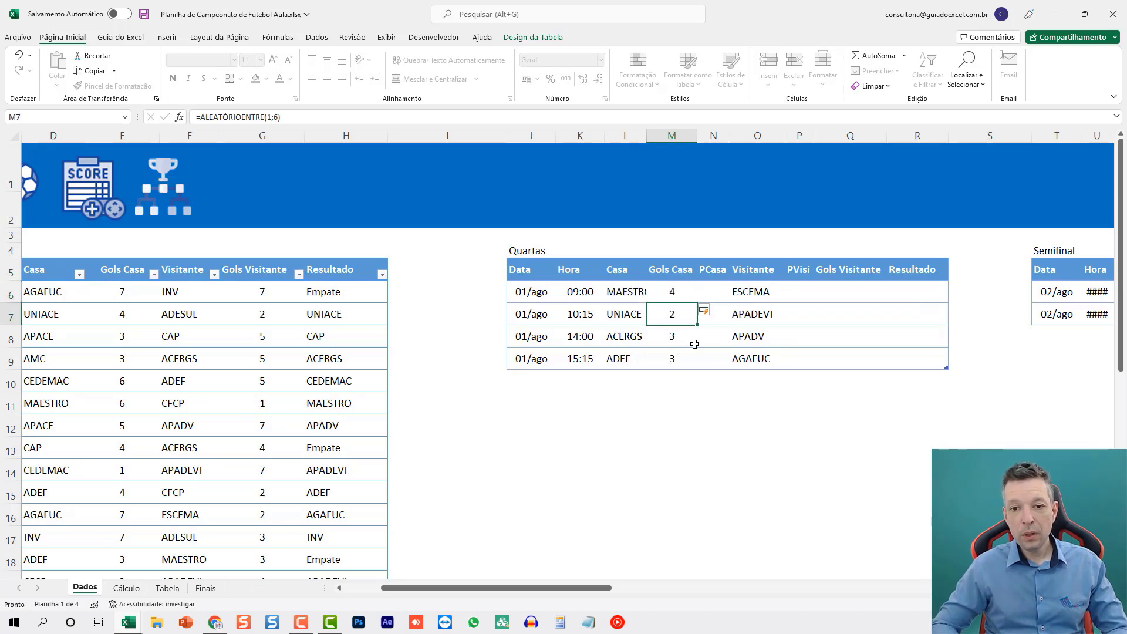
- Copy the random score formula from Gols Casa into the Gols Visitante column of the Quartas table
key(Up)
key(Right)
key(Right)
key(Right)
key(Left)
key(Left)
key(Left)
key(ctrl+c)
key(Right)
key(Right)
key(Right)
key(Right)
key(ctrl+v)
key(Escape)
- Replace the random formulas in the Gols Casa column of the Quartas table with their fixed values
key(Left)
key(Left)
key(Left)
key(Left)
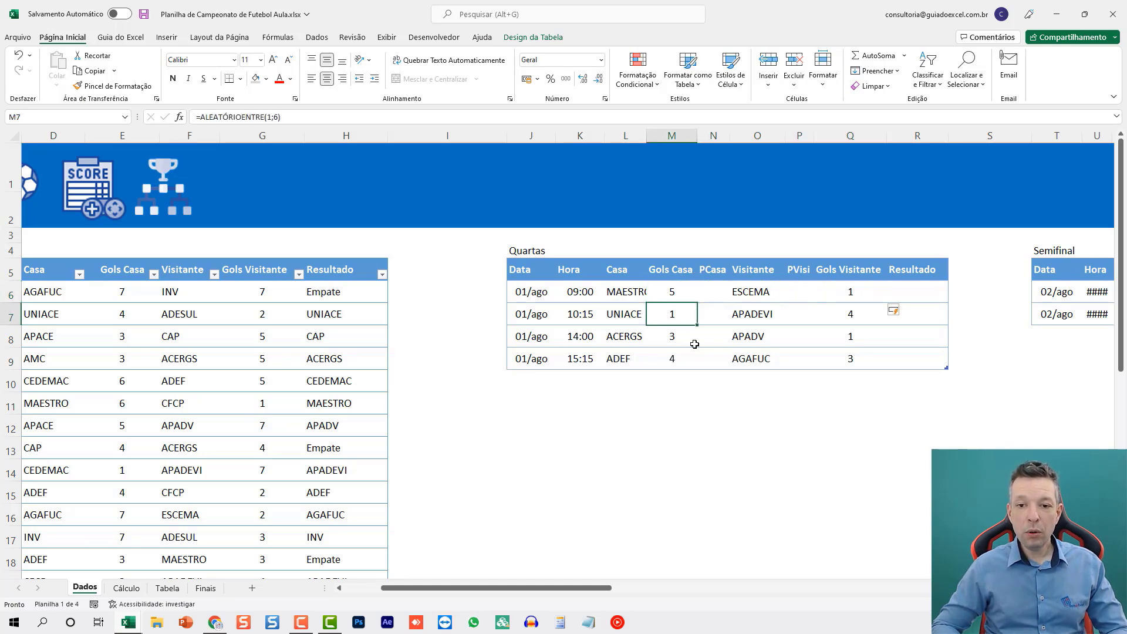
key(ctrl+shift+Down)
key(ctrl+c)
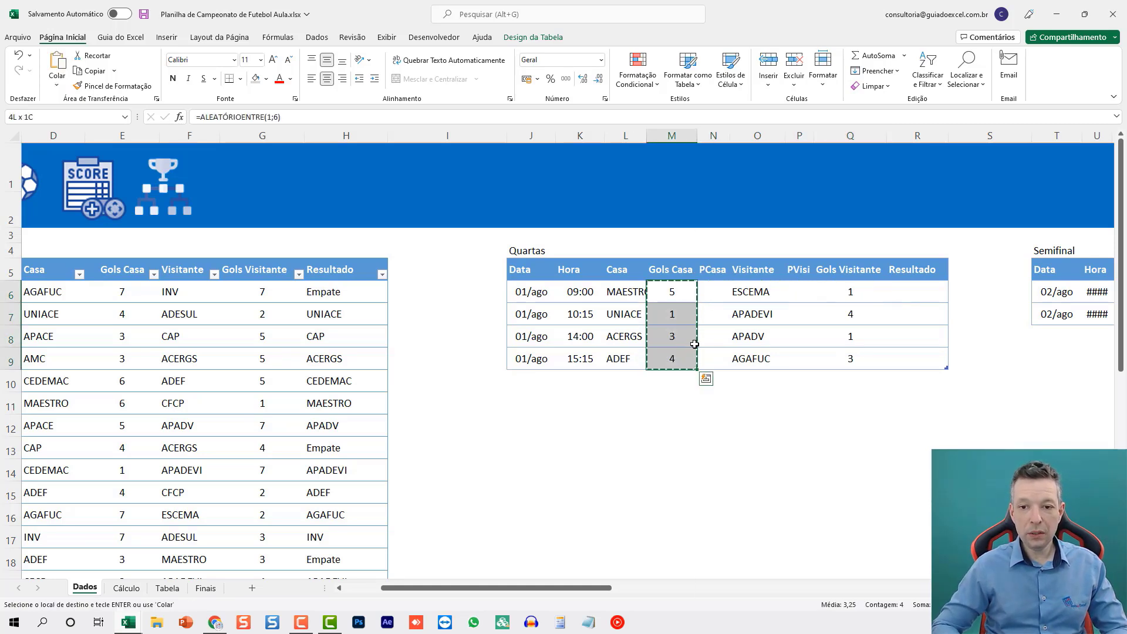
key(ctrl+shift+v)
key(Escape)
- Convert the random formulas in the Gols Visitante column of the Quartas table to fixed values
key(Right)
key(Right)
key(Right)
key(Right)
key(ctrl+shift+Down)
key(ctrl+c)
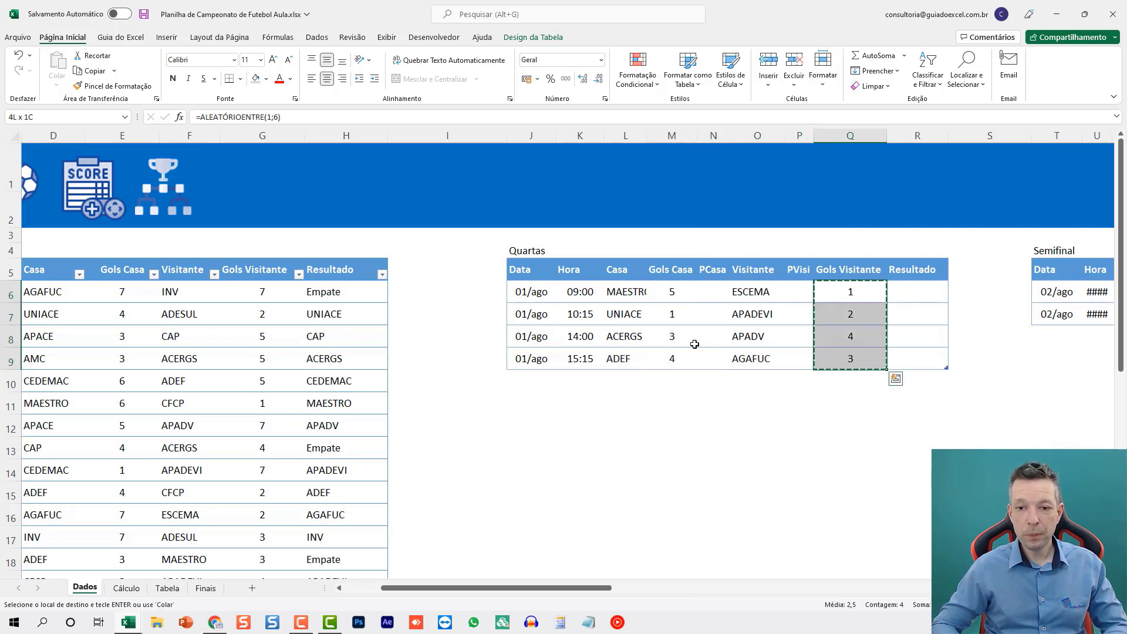
key(ctrl+shift+v)
key(Escape)
- Make the first Quartas match a tie decided on penalties: Gols Casa 1, PCasa 5 and PVisi 4
key(Left)
key(Left)
key(Left)
key(Left)
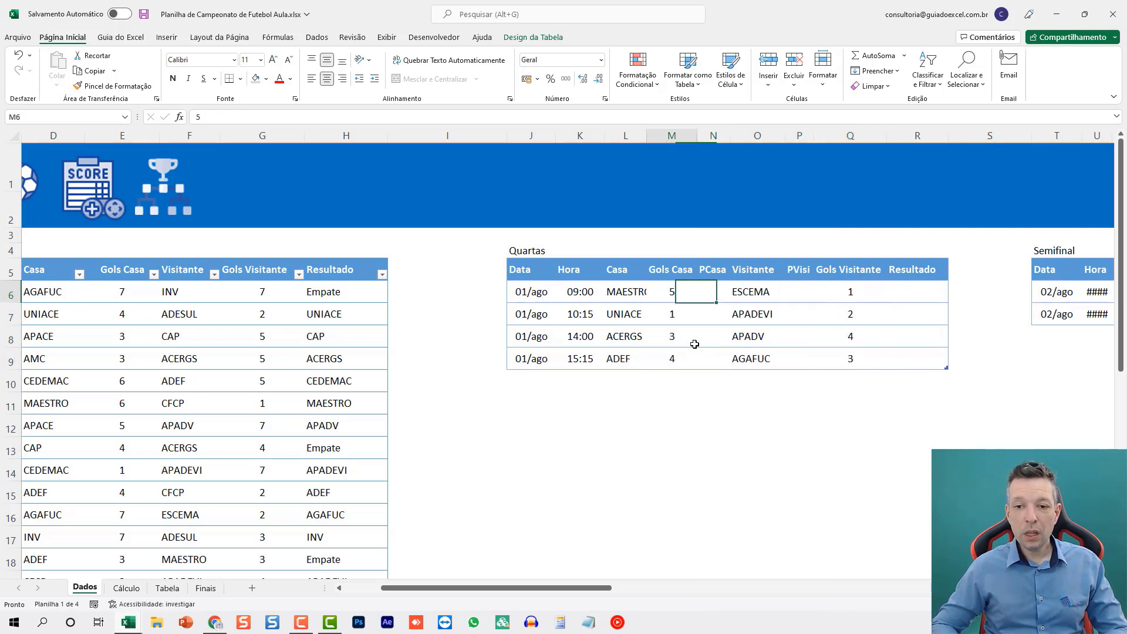
text(1)
key(Right)
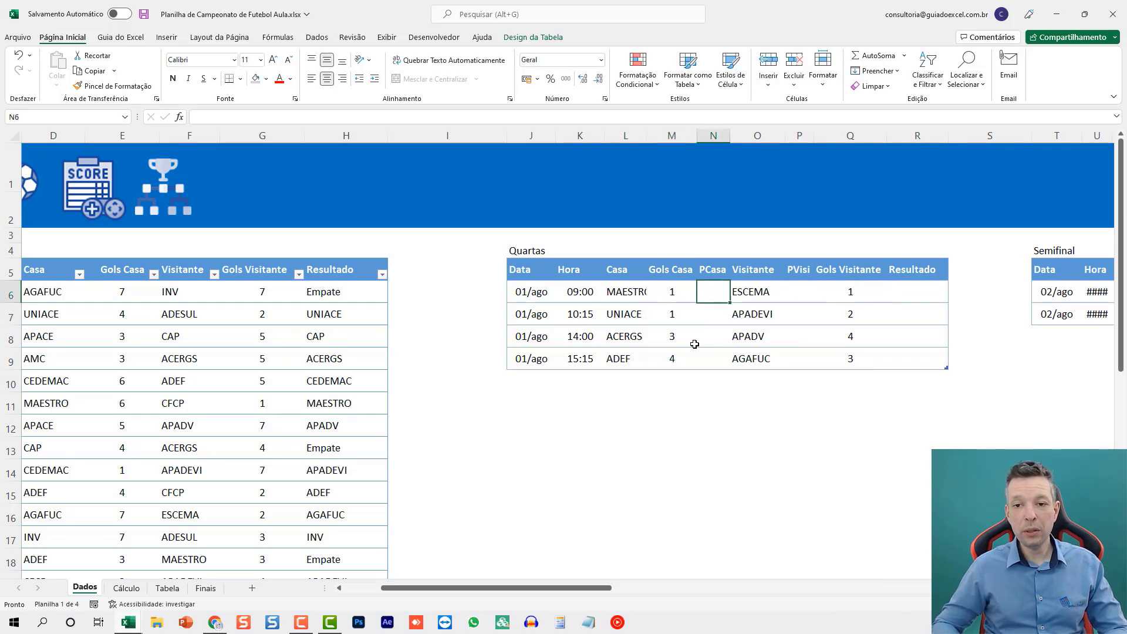
text(5)
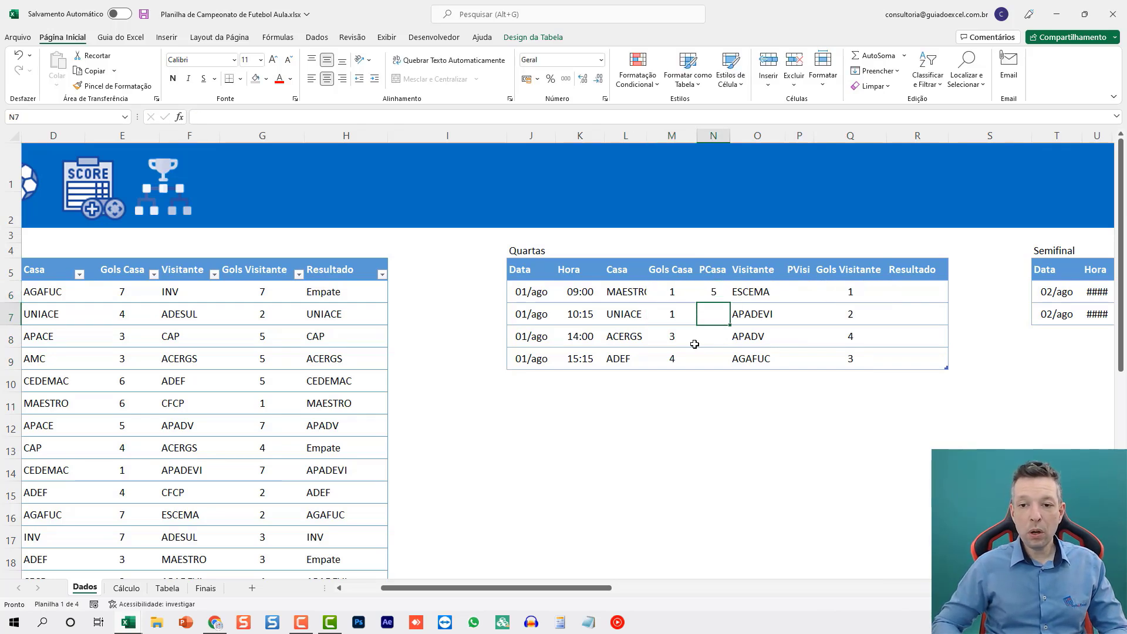
key(Right)
key(Right)
text(4)
key(Return)
- Autofit columns J through R of the Quartas table and widen the Resultado column
drag(541, 135, 886, 134)
double_click(886, 134)
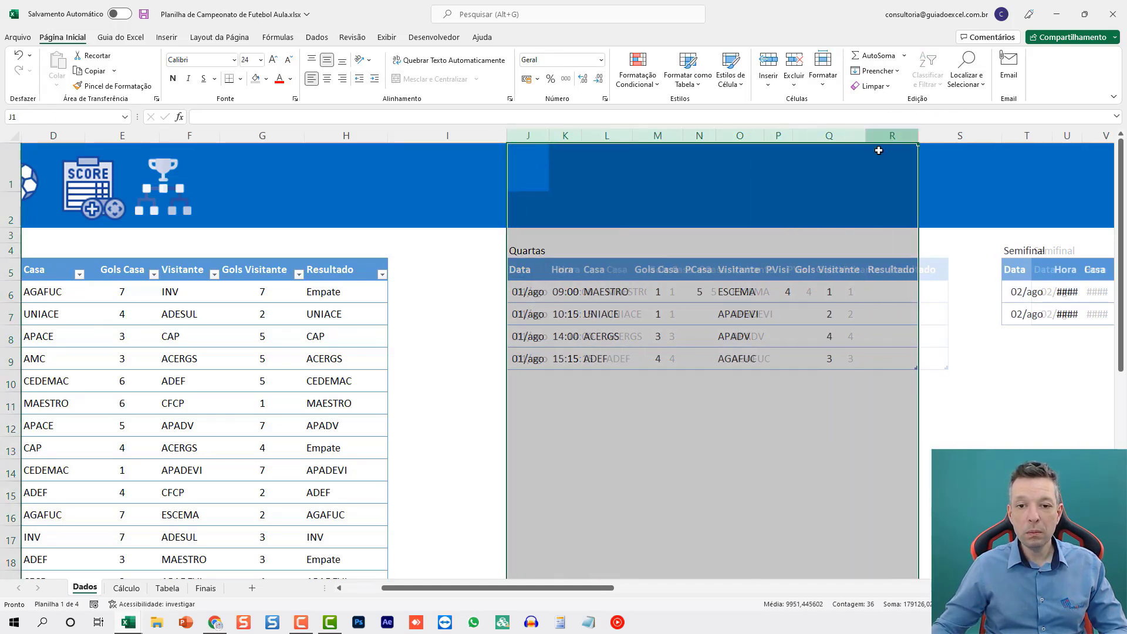
click(739, 270)
click(723, 292)
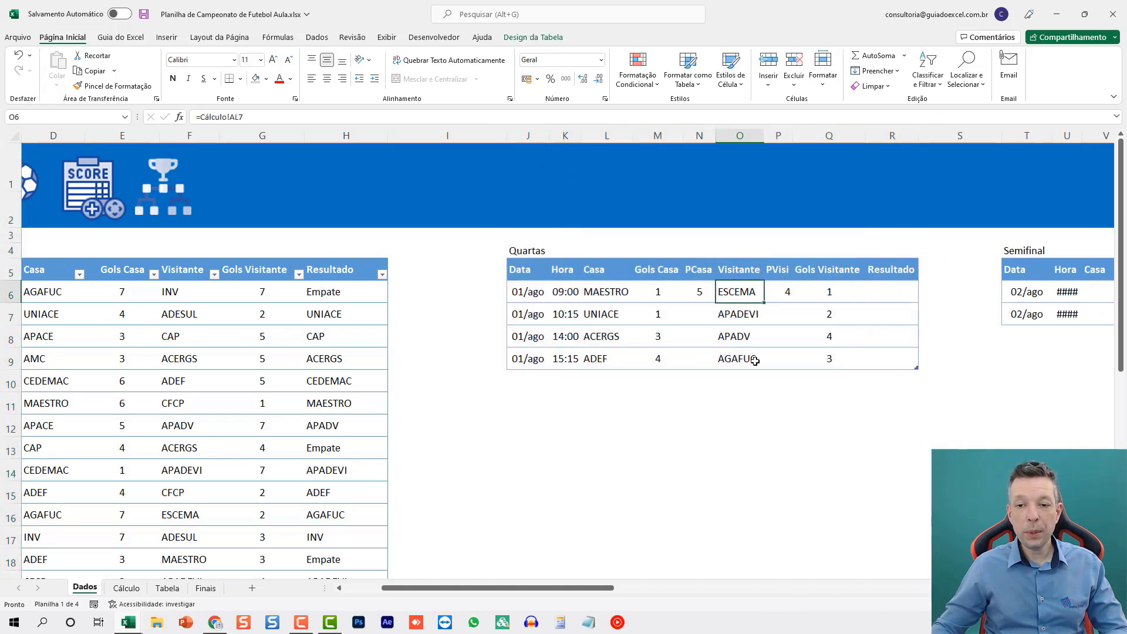
click(884, 286)
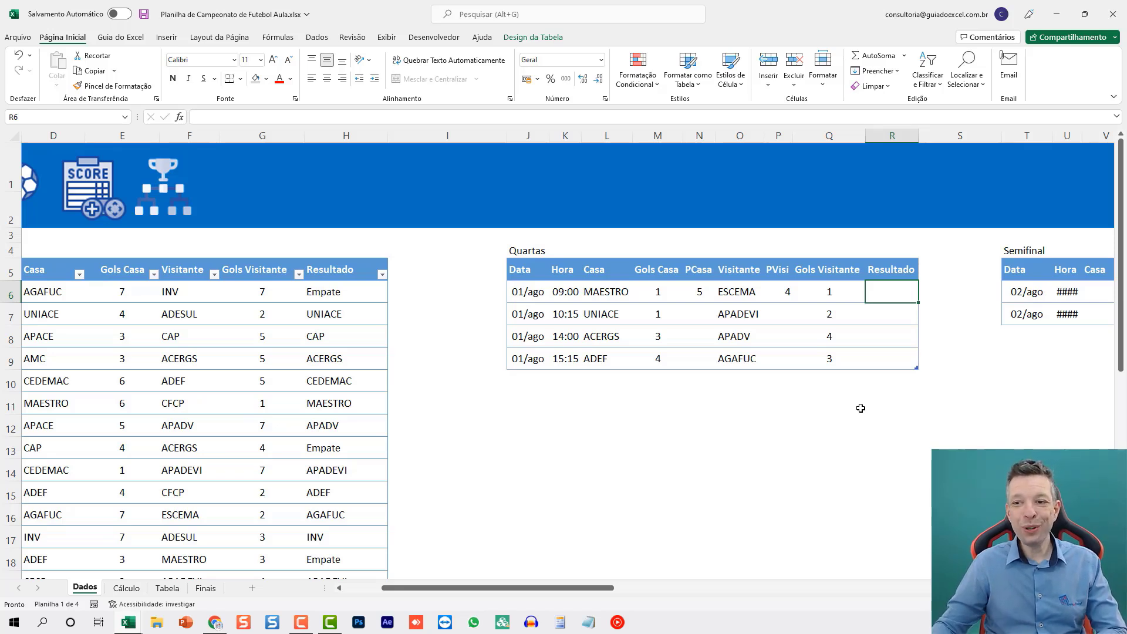
drag(922, 135, 950, 135)
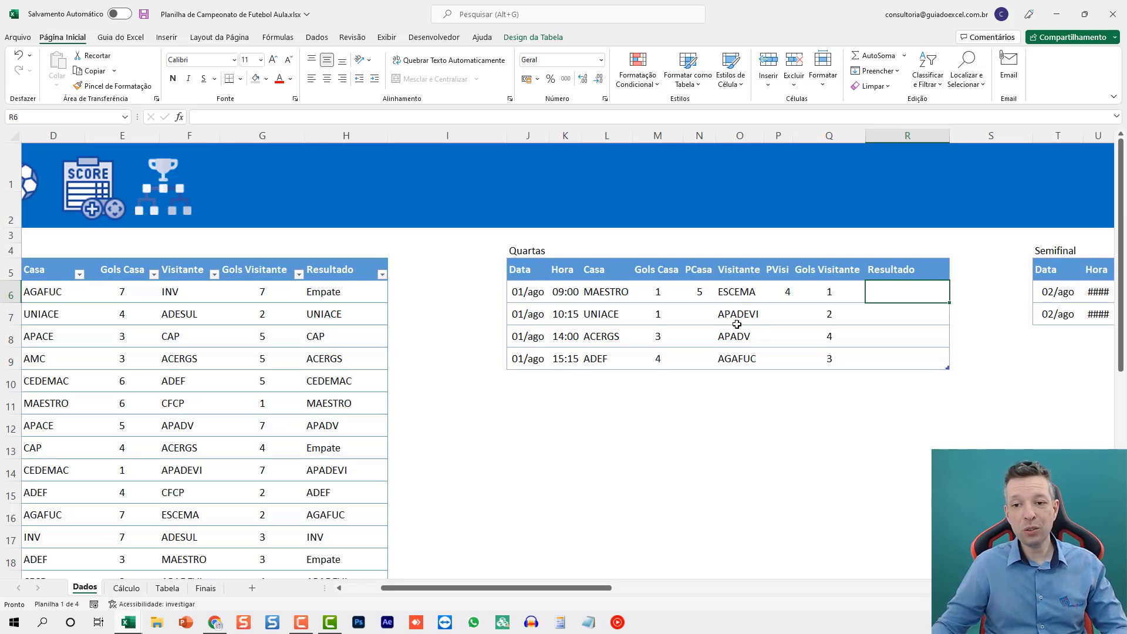
- Start the Resultado formula in R6 with =SE(SOMA(tQuartas[@[Gols Casa]:[PCasa]]) to total the home team's goals and penalties
drag(656, 292, 693, 290)
drag(789, 292, 801, 299)
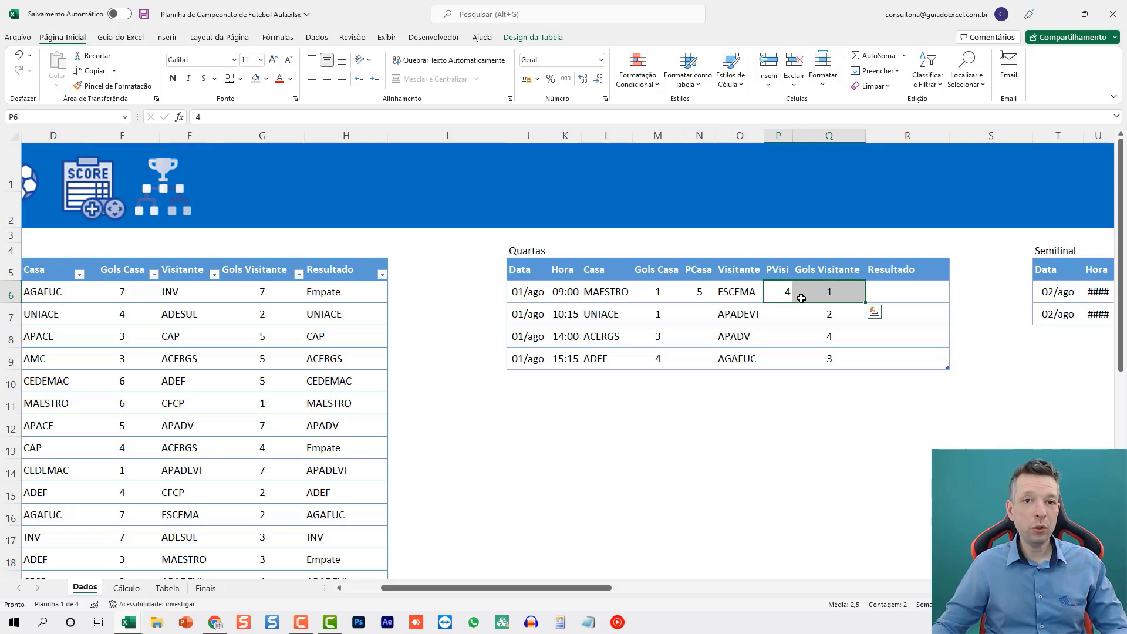
click(653, 289)
click(818, 286)
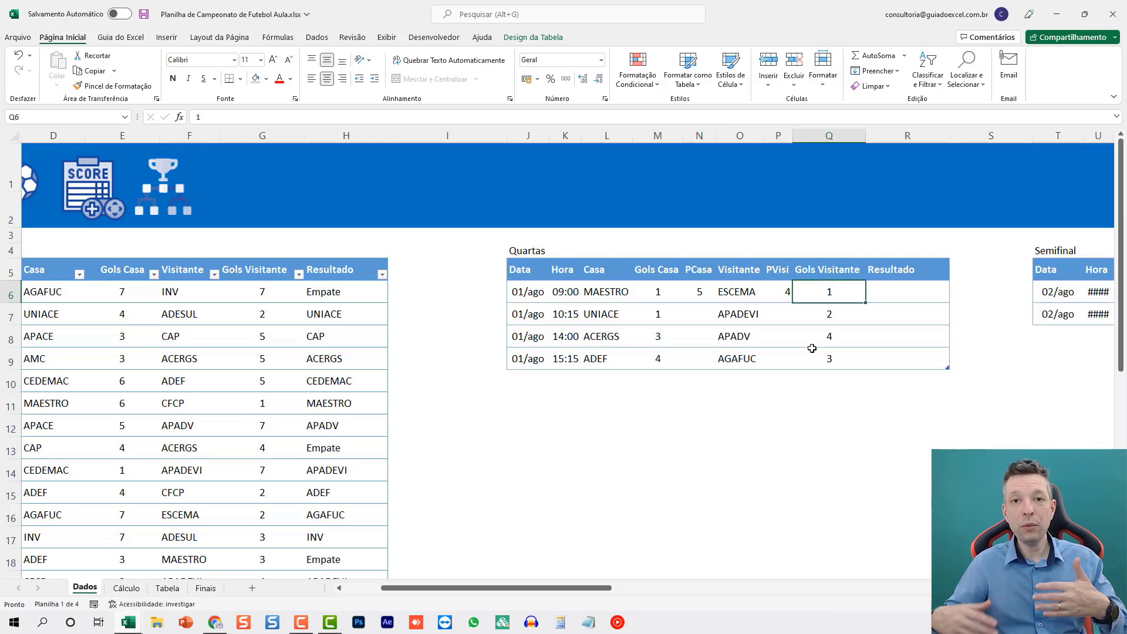
click(919, 290)
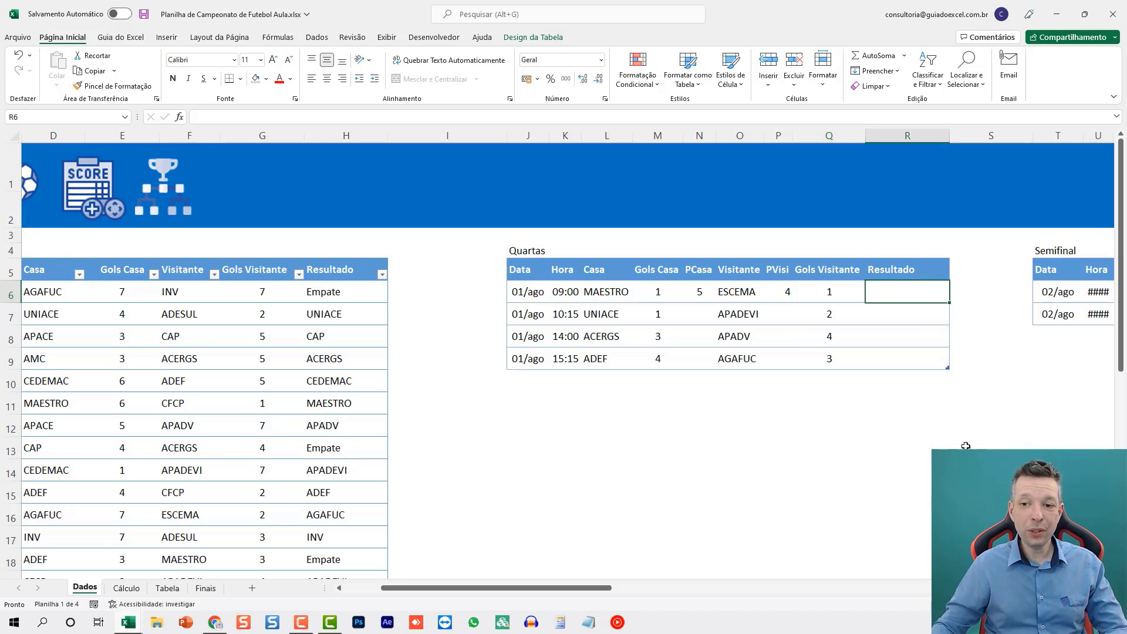
text(=SE()
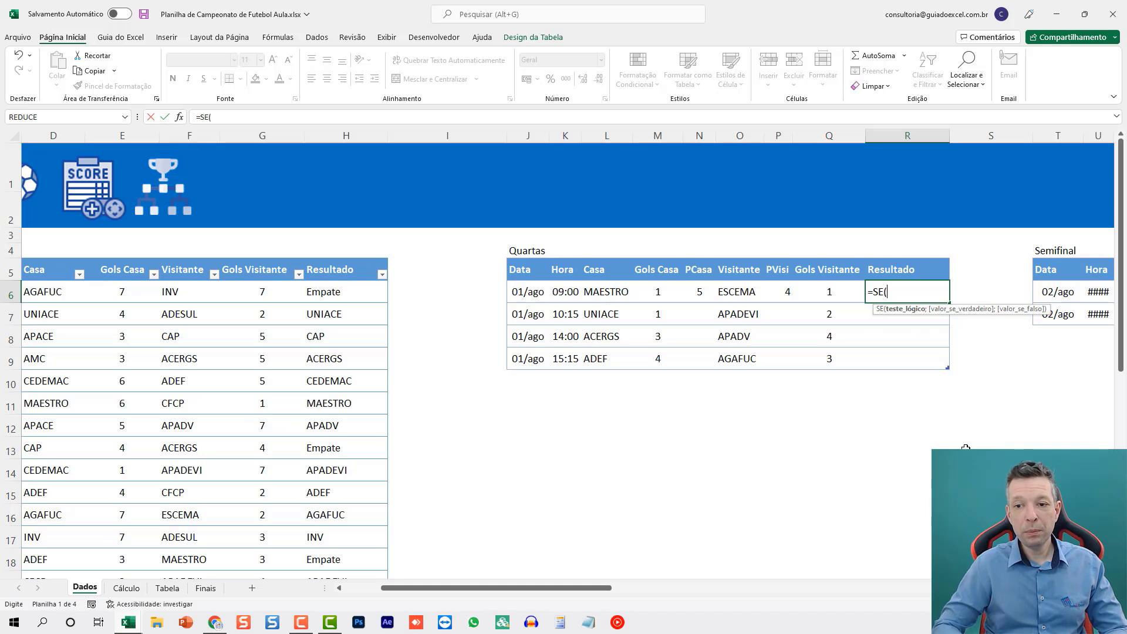
text(SOMA()
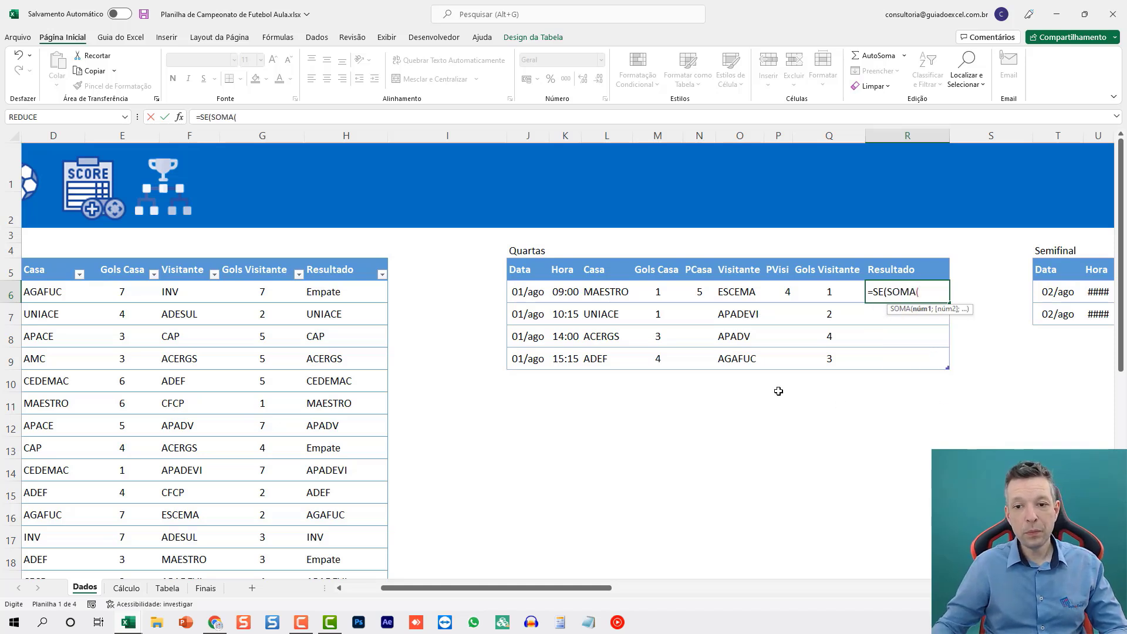
drag(651, 292, 684, 291)
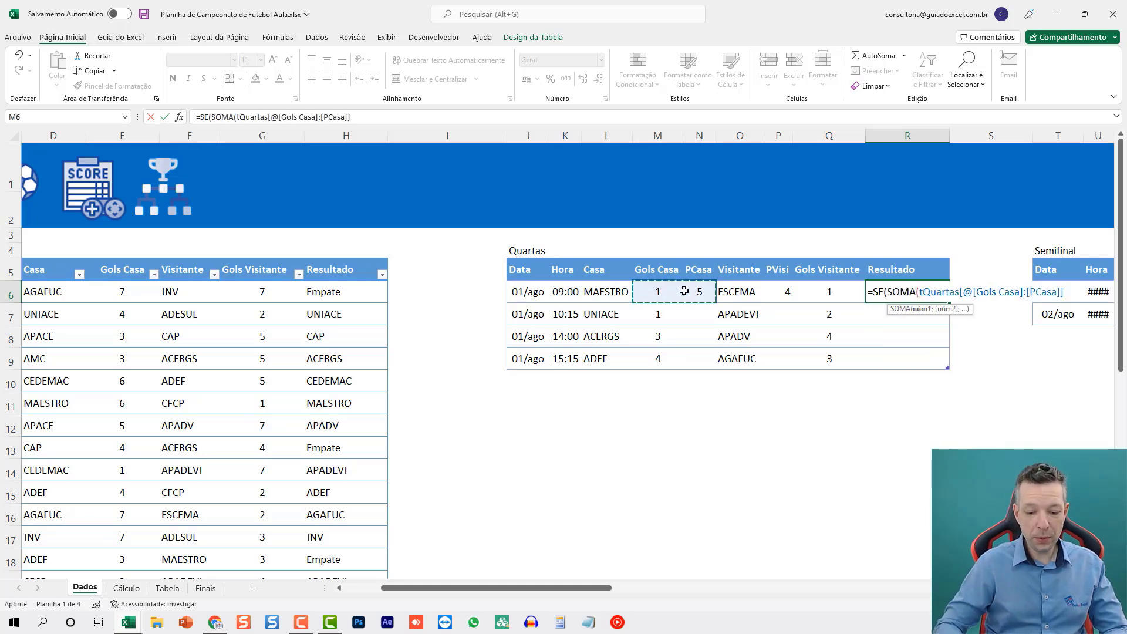
text())
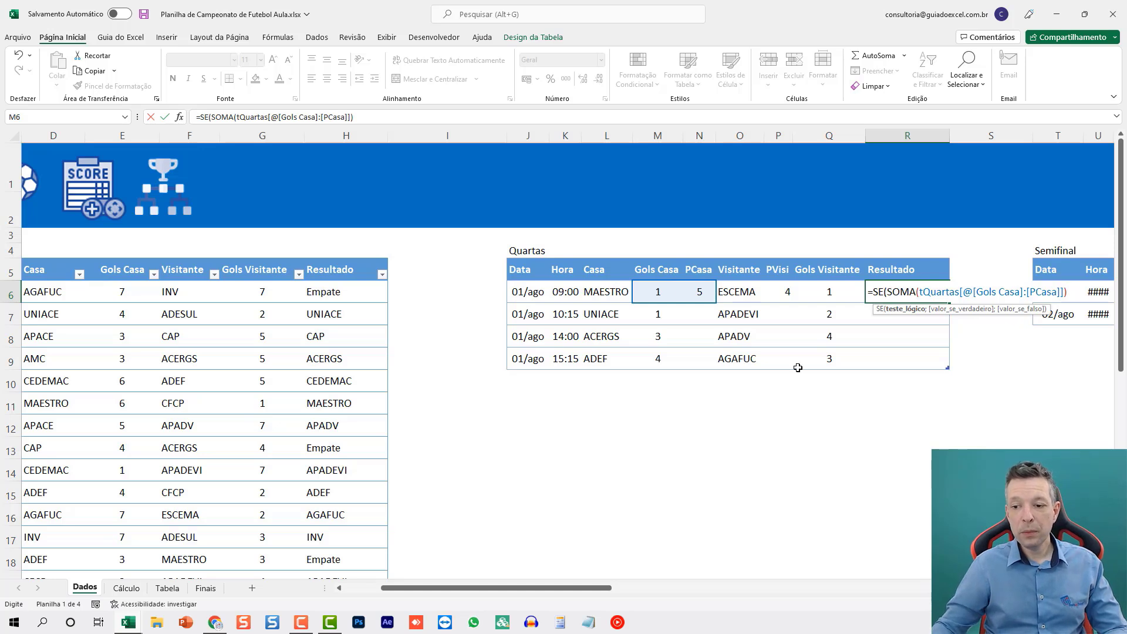
drag(497, 589, 574, 589)
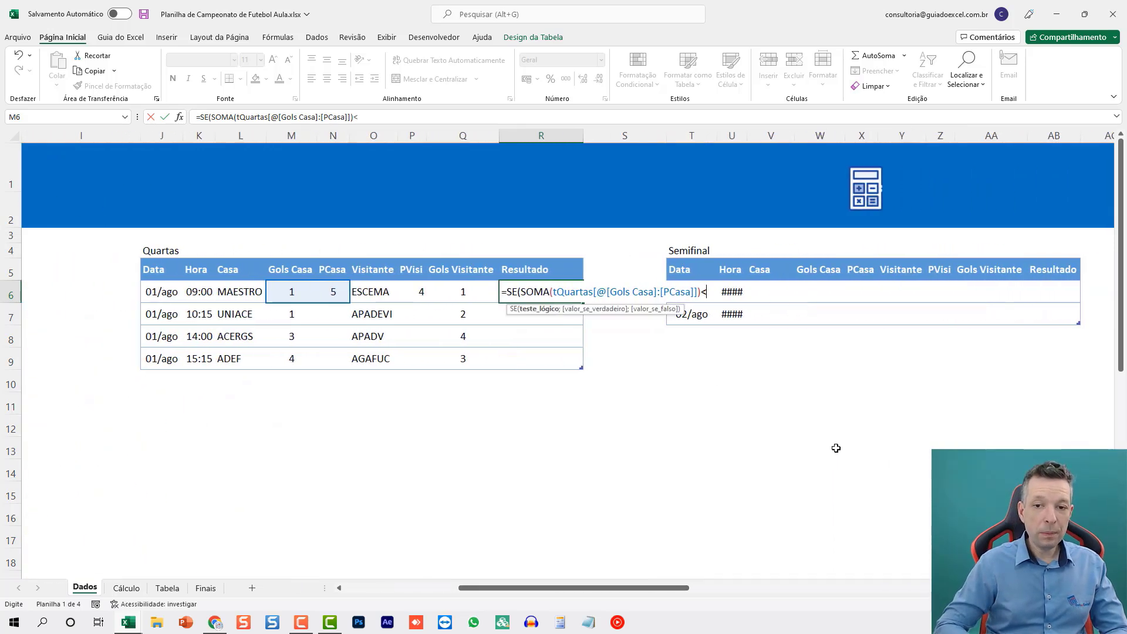
text(>SOMA()
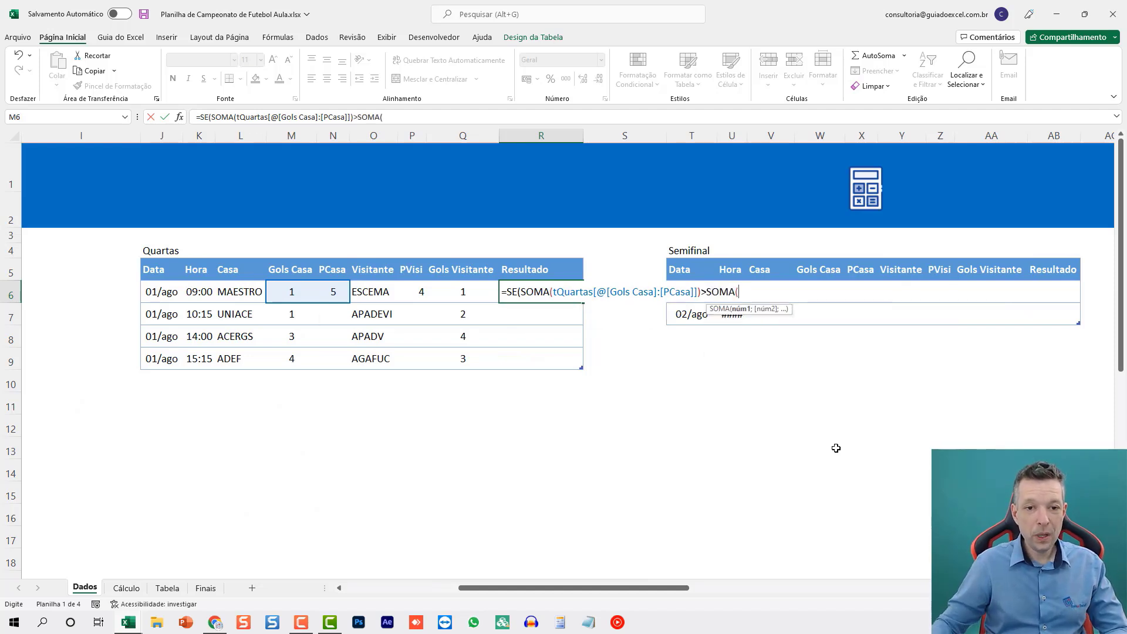
drag(419, 291, 450, 291)
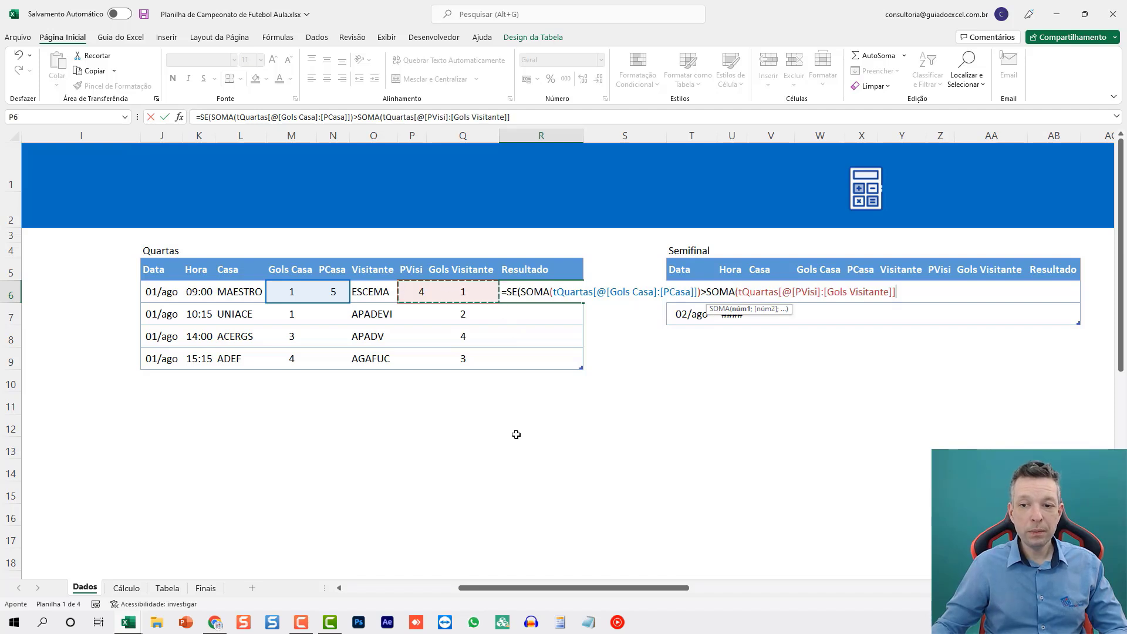
text())
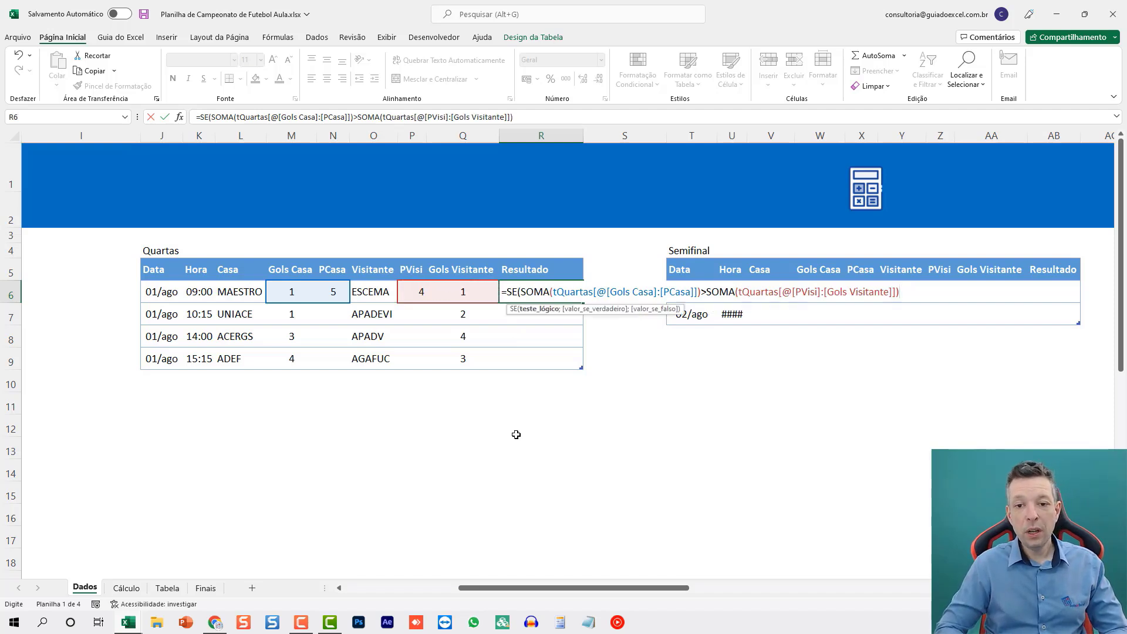
text(;)
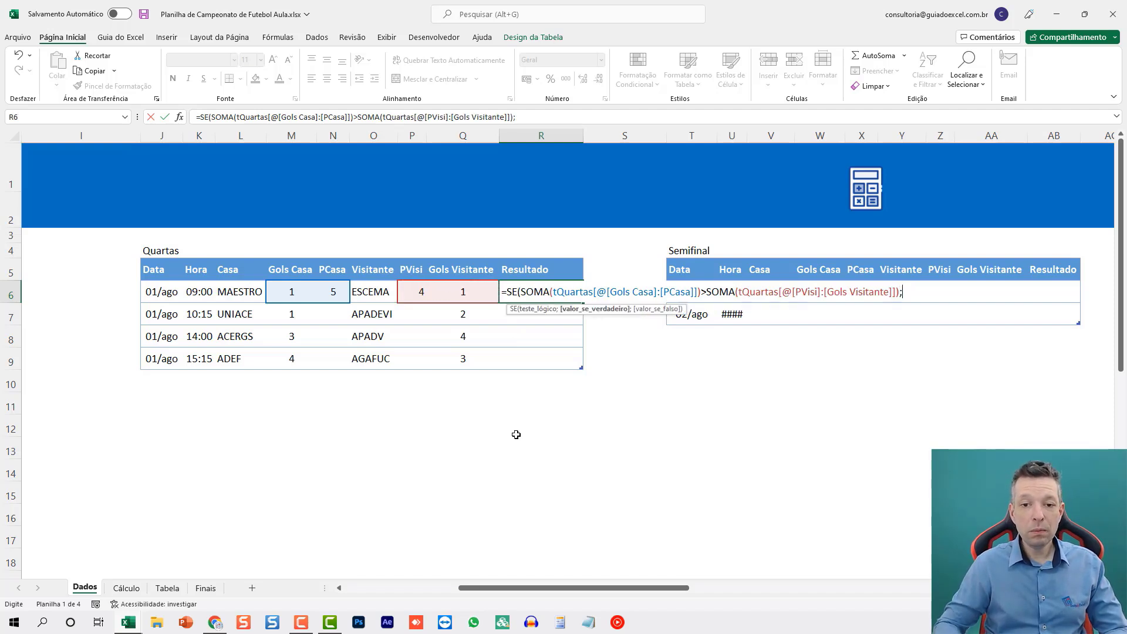
click(240, 292)
text(;)
click(383, 290)
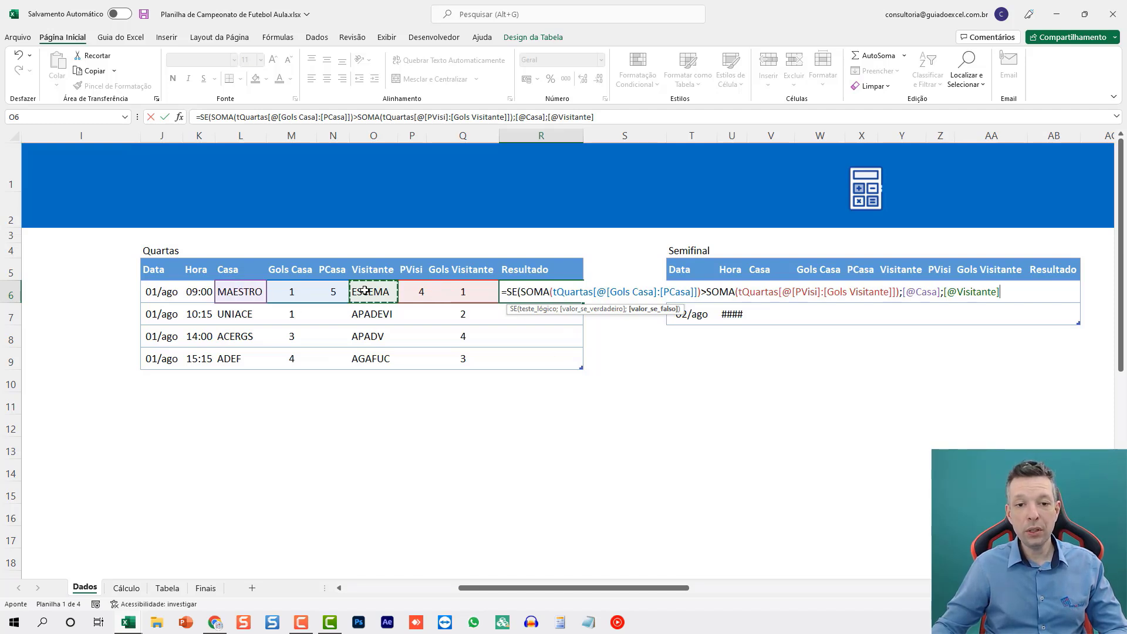
key(ctrl+Return)
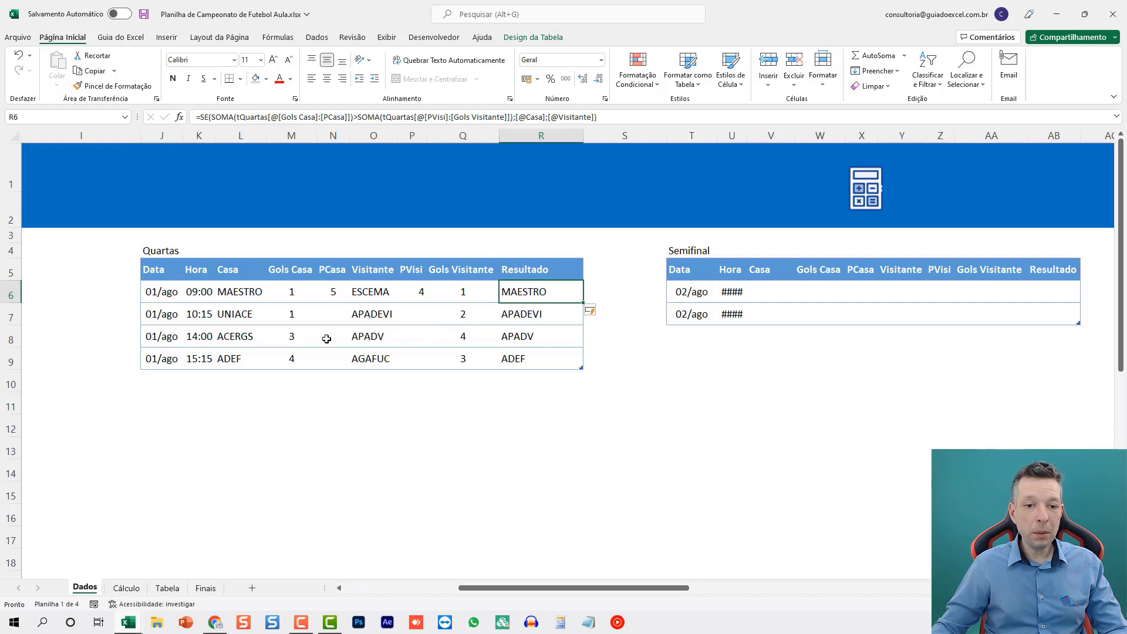
- Check the Resultado formula down to the last Quartas match and autofit the Semifinal table's Hora column
key(Down)
key(Down)
key(Down)
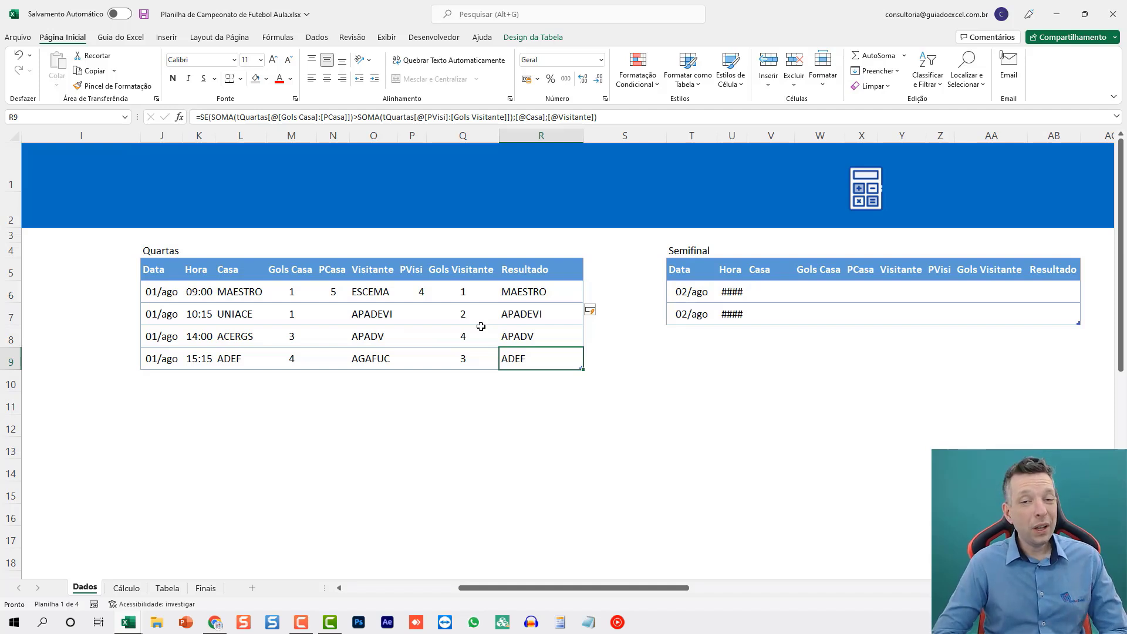
double_click(744, 139)
click(407, 299)
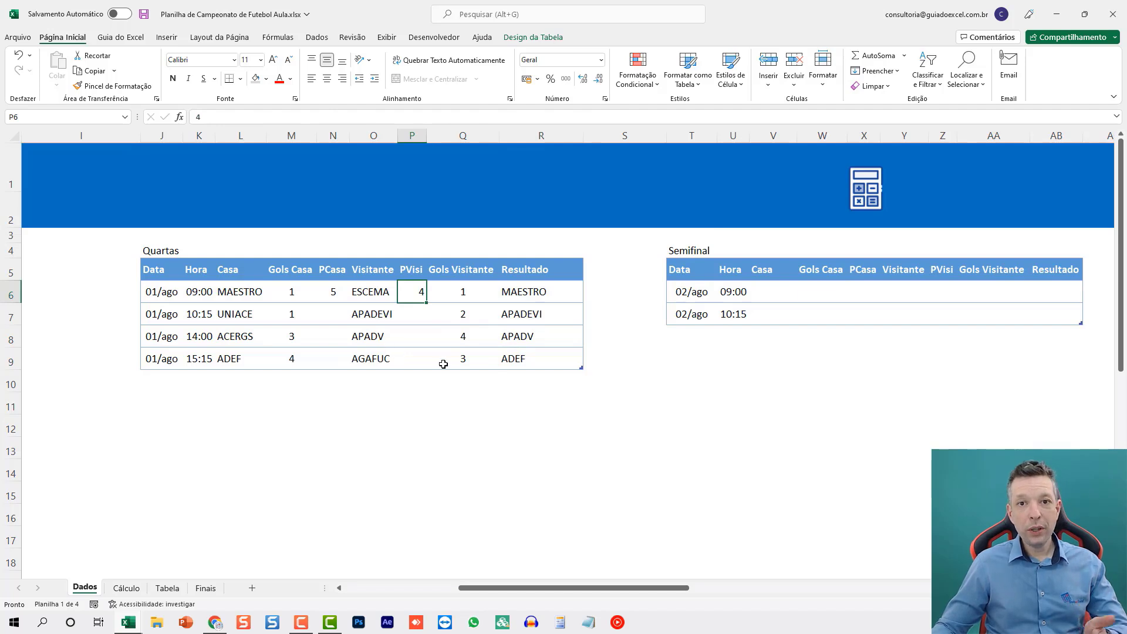
- On the Cálculo sheet, link the Quartas de Final home goals in AG7 to =Dados!M6 and copy the formula down to AG10
click(126, 588)
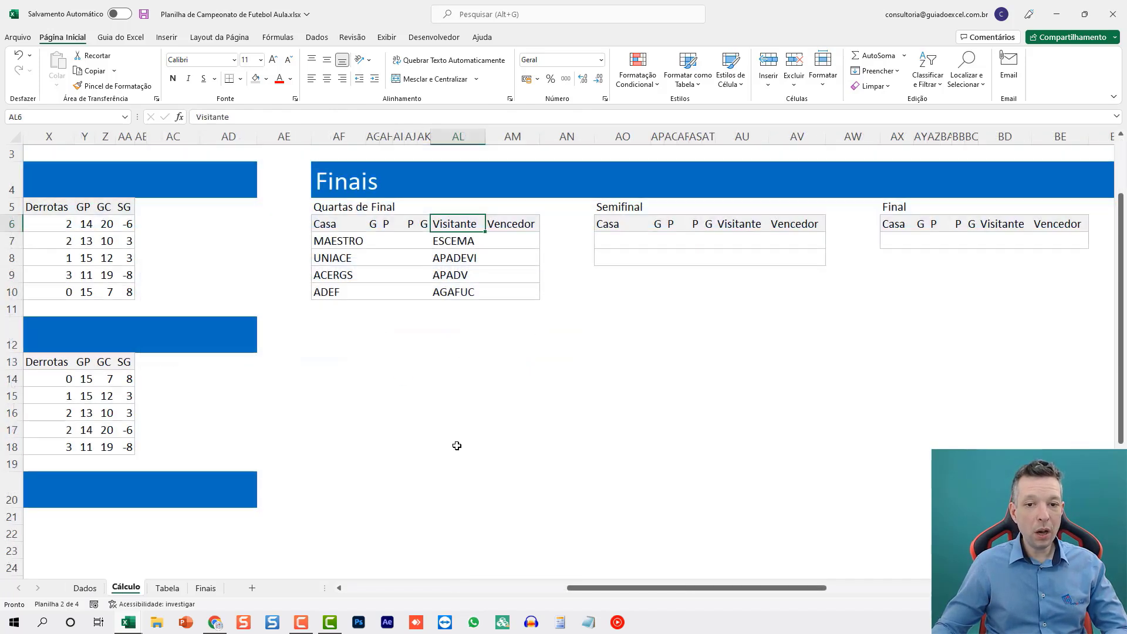
click(373, 241)
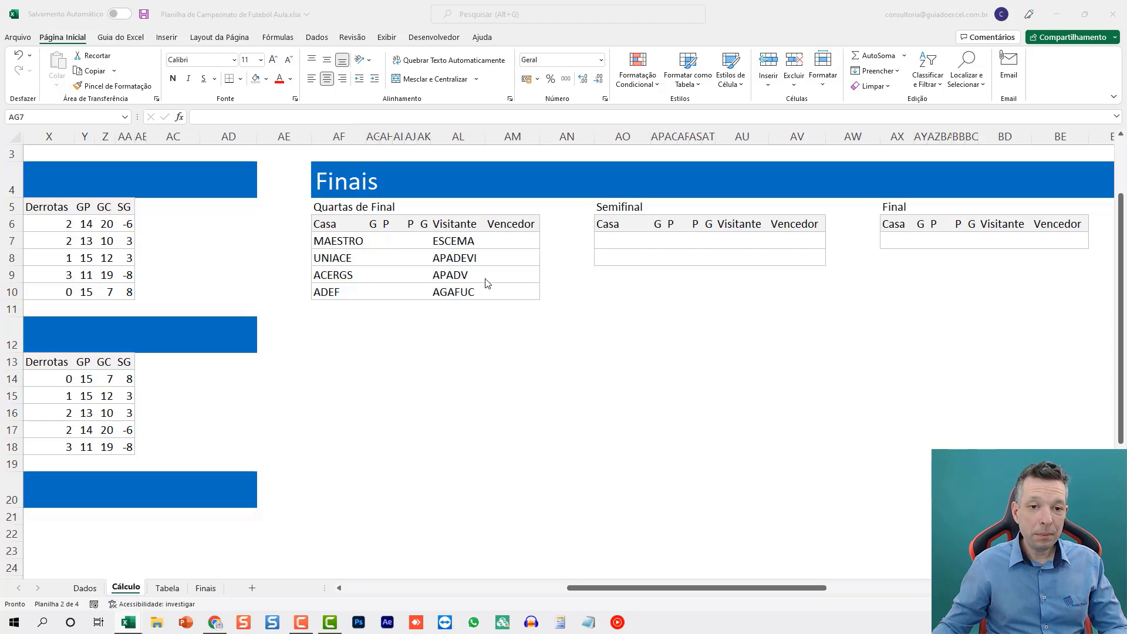
click(398, 245)
text(=)
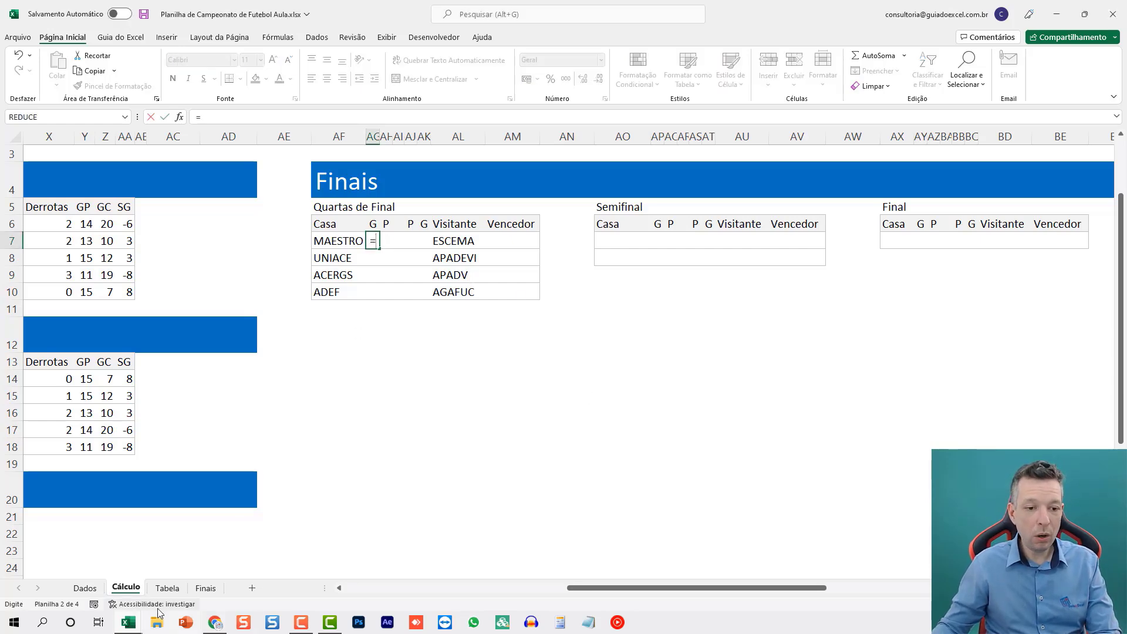
click(85, 588)
click(289, 290)
key(Return)
click(379, 241)
key(ctrl+c)
shift+click(376, 293)
key(ctrl+v)
- Link the home penalties in AH7 to =Dados!N6 and copy the formula down to AH10
click(391, 241)
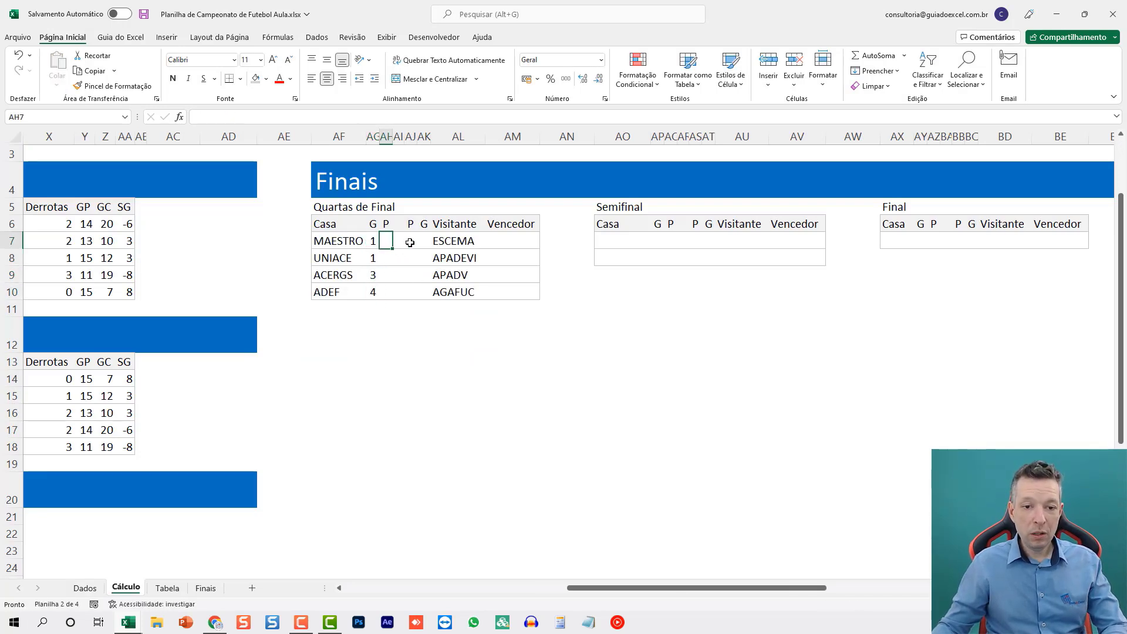
text(=)
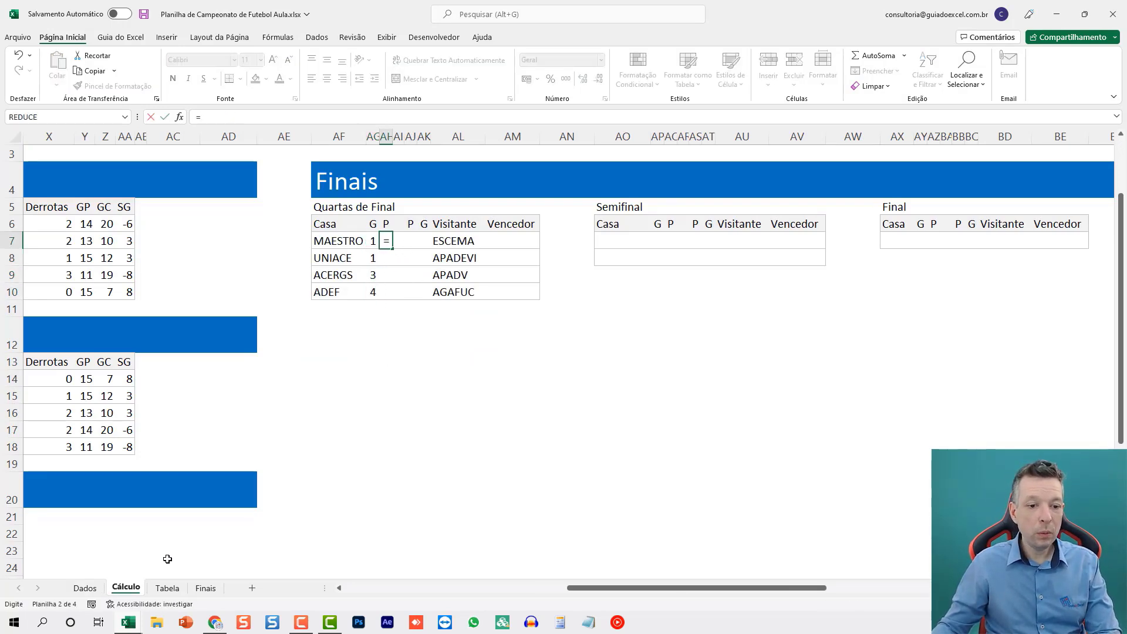
click(84, 588)
click(336, 293)
key(Return)
click(386, 243)
key(ctrl+c)
drag(389, 293, 387, 258)
key(Return)
- Link the visiting team's penalties in AJ7 to =Dados!P6 and copy the formula down to AJ10
click(410, 241)
text(=)
click(84, 587)
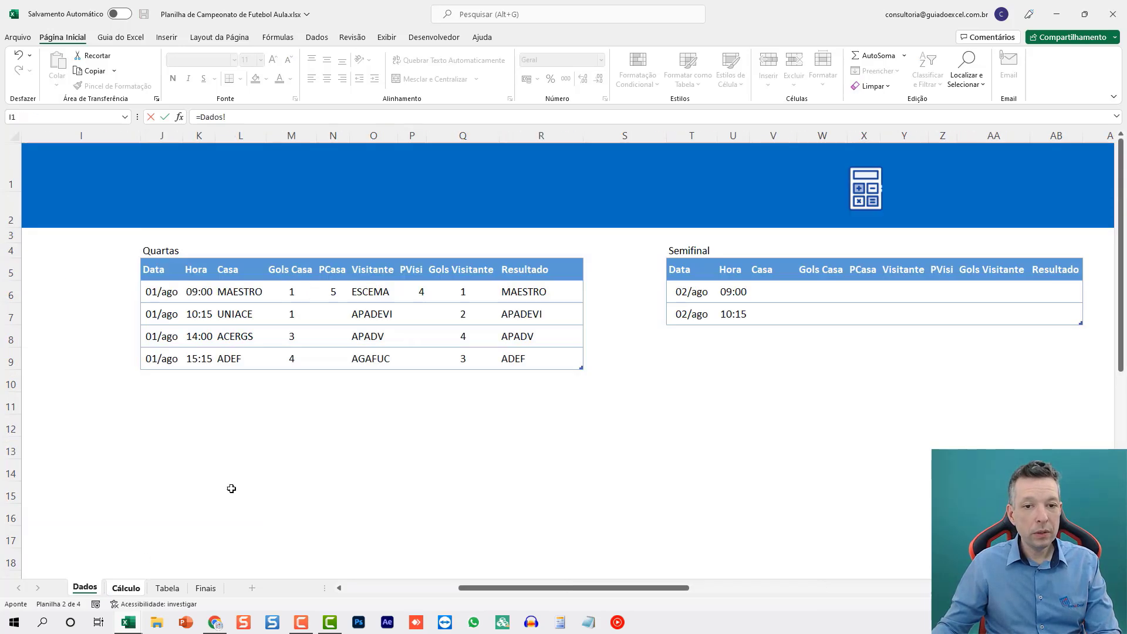
click(420, 292)
key(Return)
key(Up)
key(ctrl+c)
drag(412, 298, 410, 259)
key(ctrl+v)
- Link the visiting team's goals in AK7 to =Dados!Q6 and copy the formula down to AK10
click(423, 241)
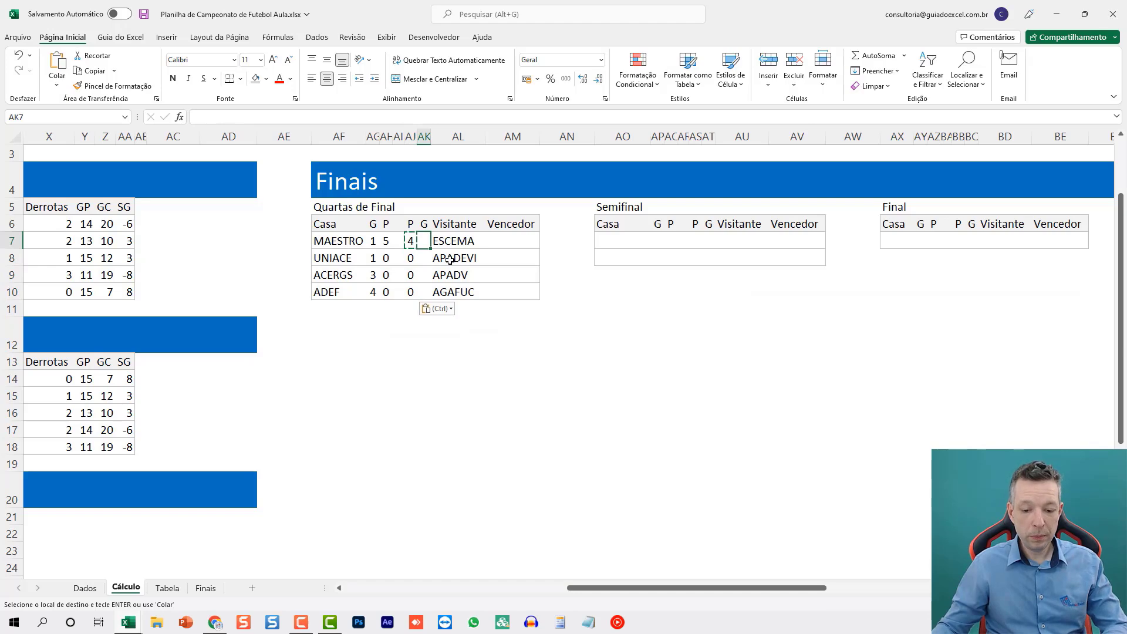
text(=)
click(85, 588)
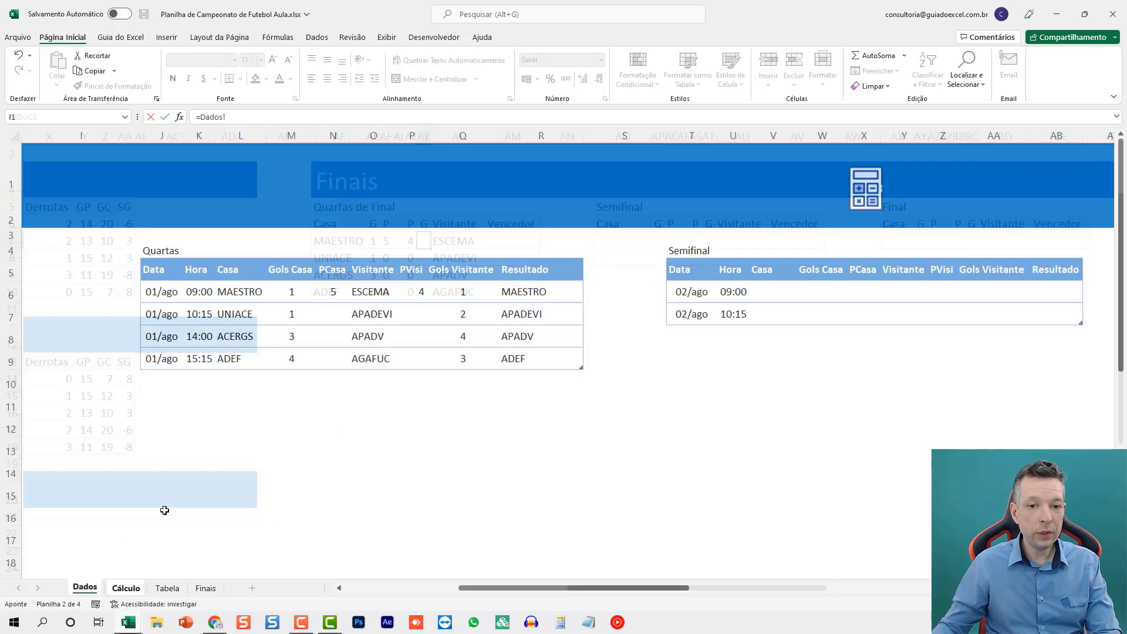
click(461, 288)
key(Return)
key(Up)
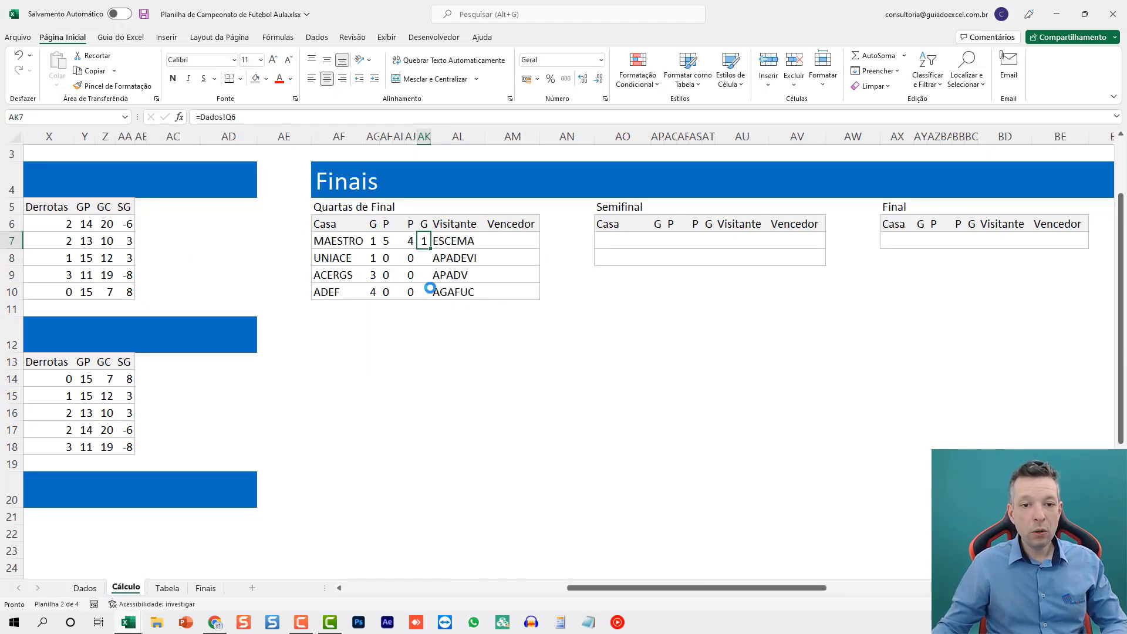
key(ctrl+c)
drag(424, 240, 429, 293)
key(ctrl+v)
- Link the quarter-final Vencedor in AM7 to =Dados!R6 and fill the formula down to AM10
click(513, 239)
text(=)
click(84, 588)
click(562, 288)
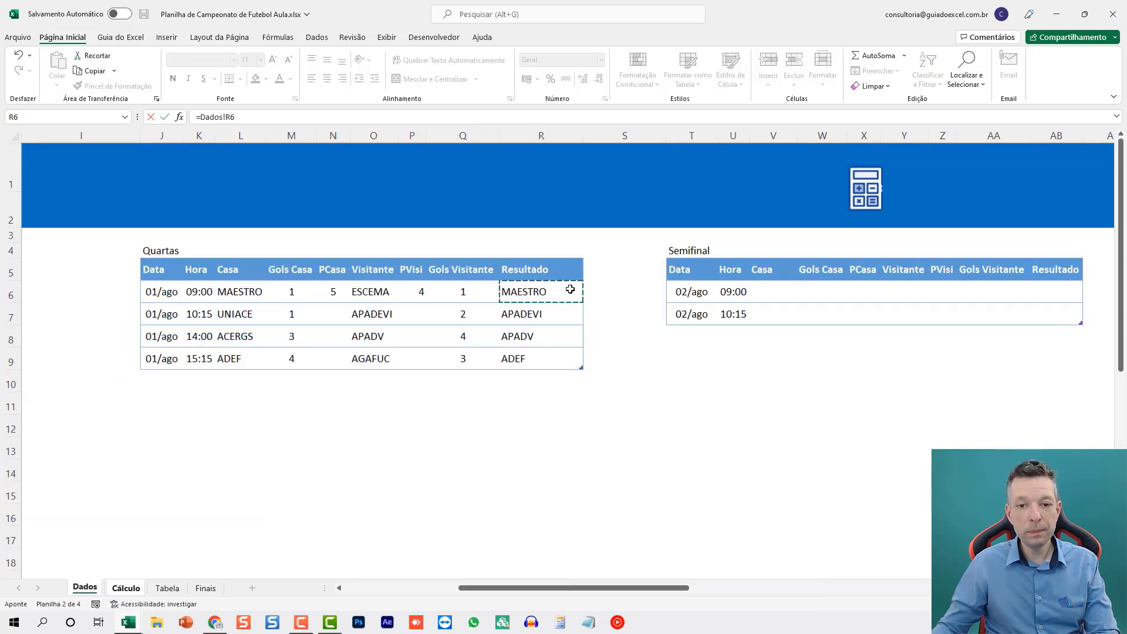
key(Return)
key(Up)
drag(539, 249, 531, 297)
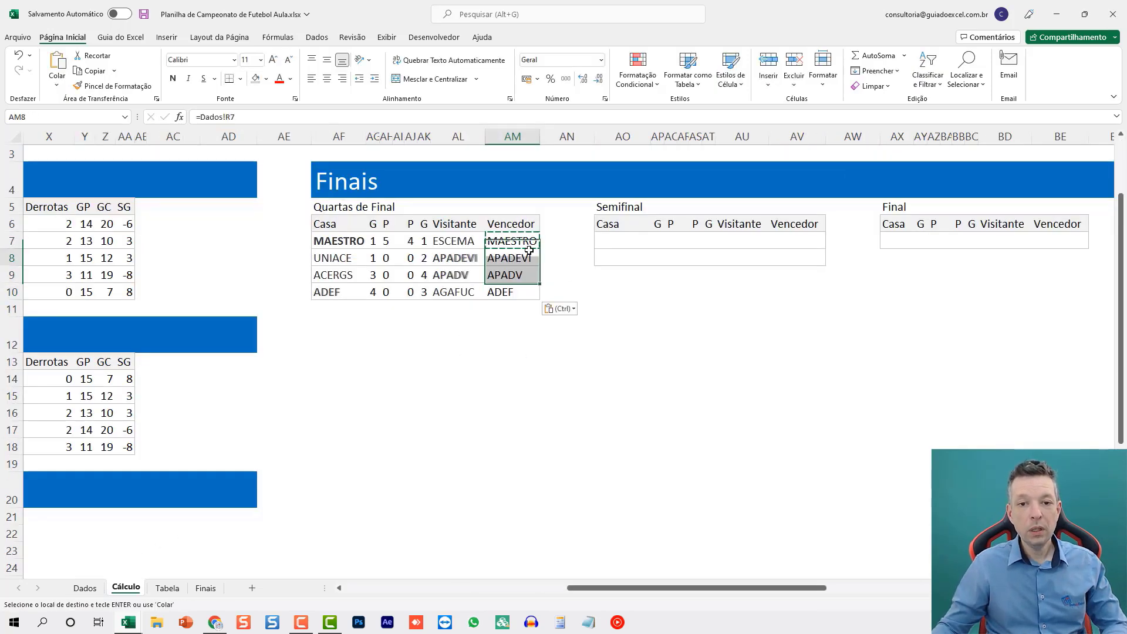
key(Down)
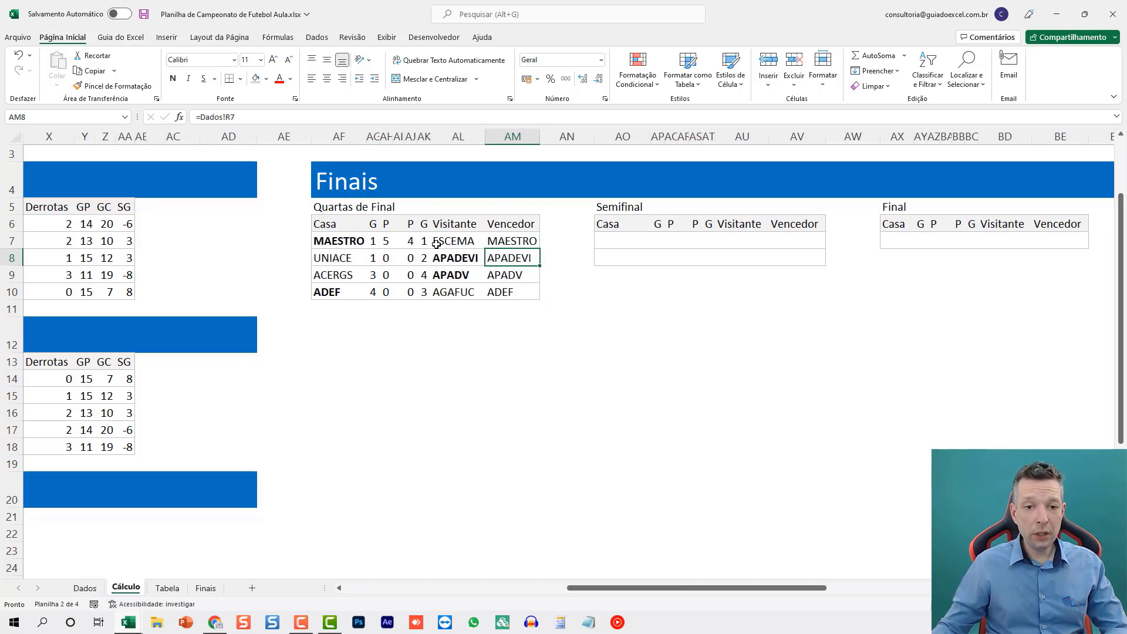
- Open the conditional formatting rule of the Quartas de Final Casa cell AF7 for editing
click(342, 241)
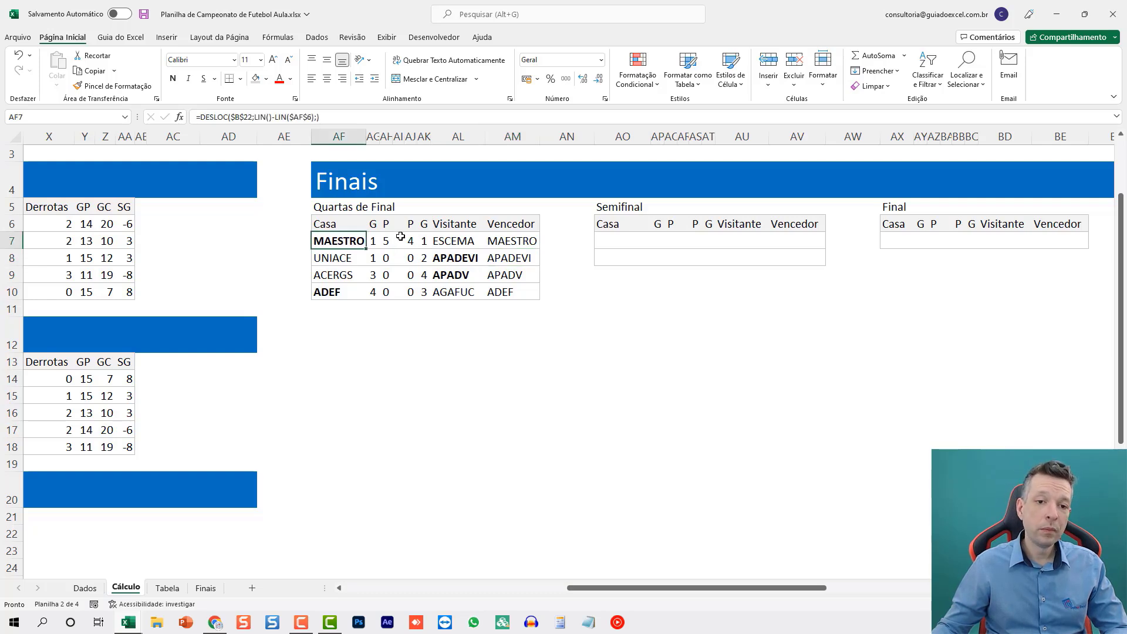
click(637, 83)
click(663, 280)
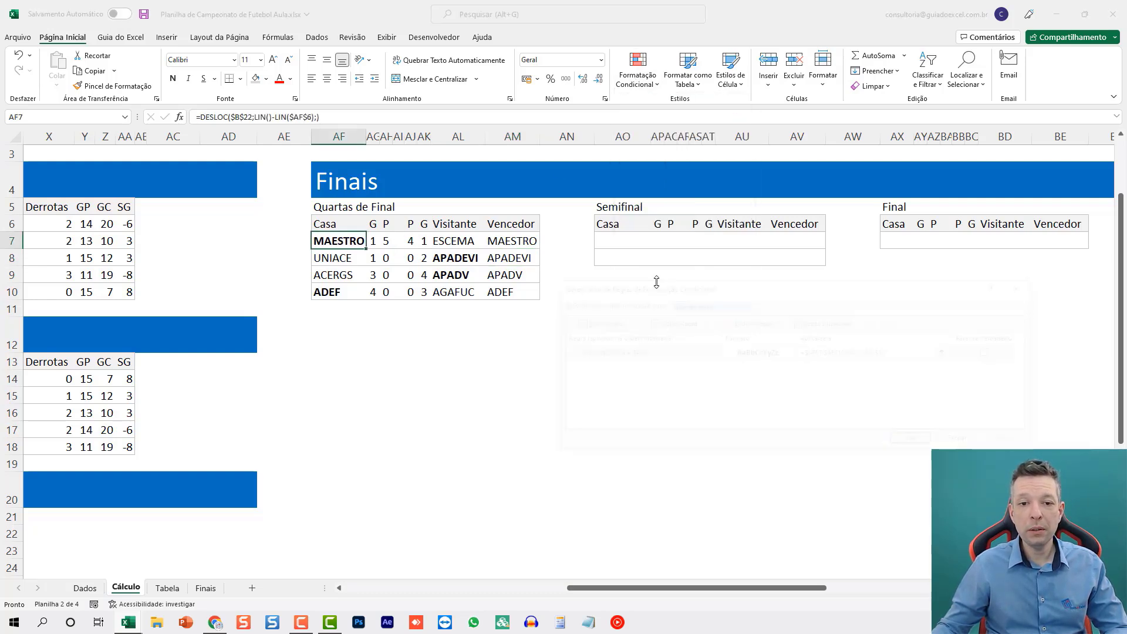
click(604, 354)
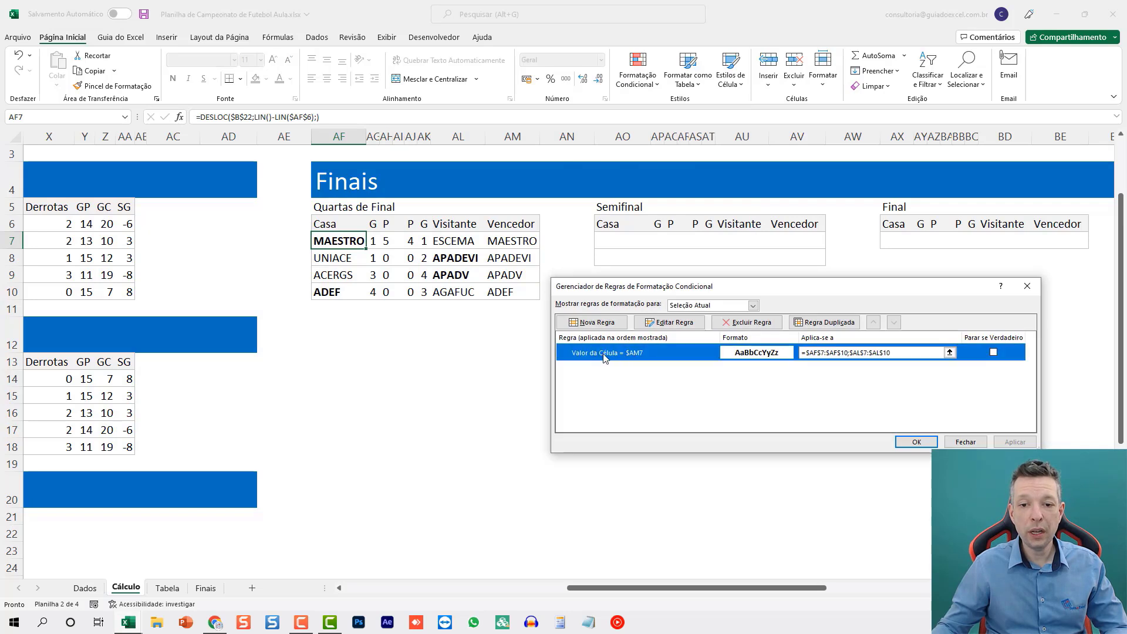
click(657, 323)
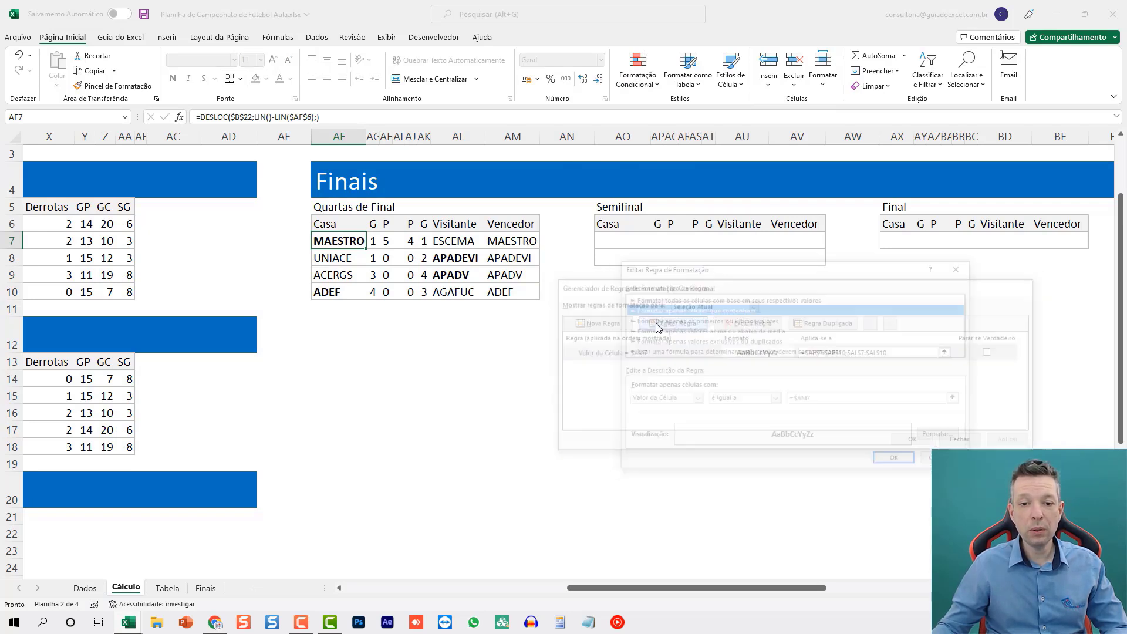
- Review the conditional formatting rule on the Quartas de Final team cells without changing it, and delete the rule
drag(709, 271, 382, 313)
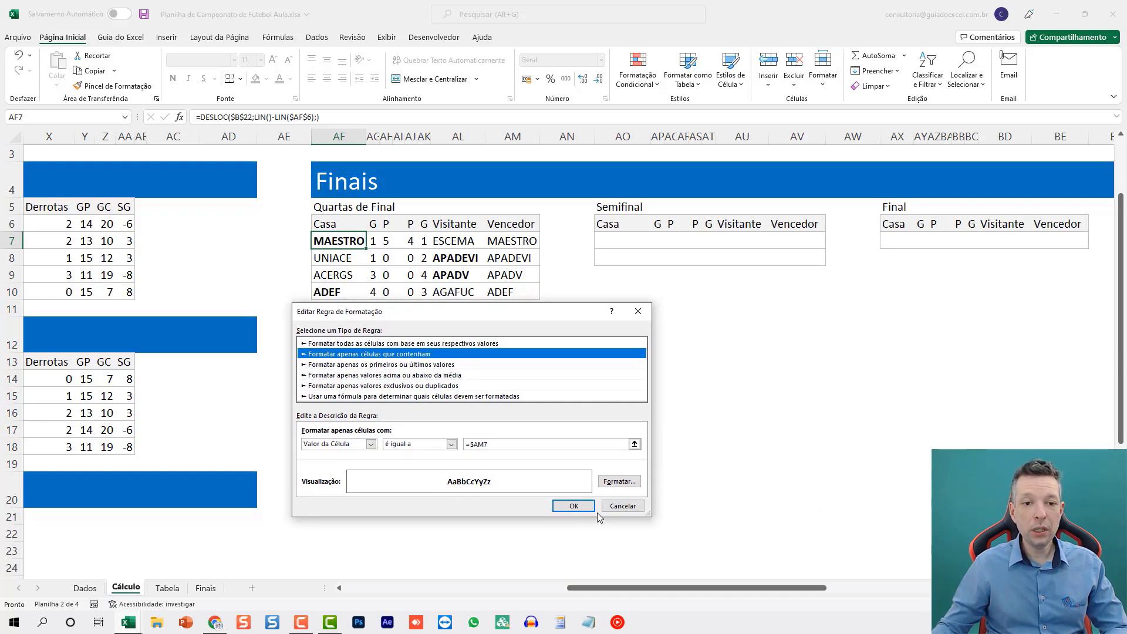
click(623, 506)
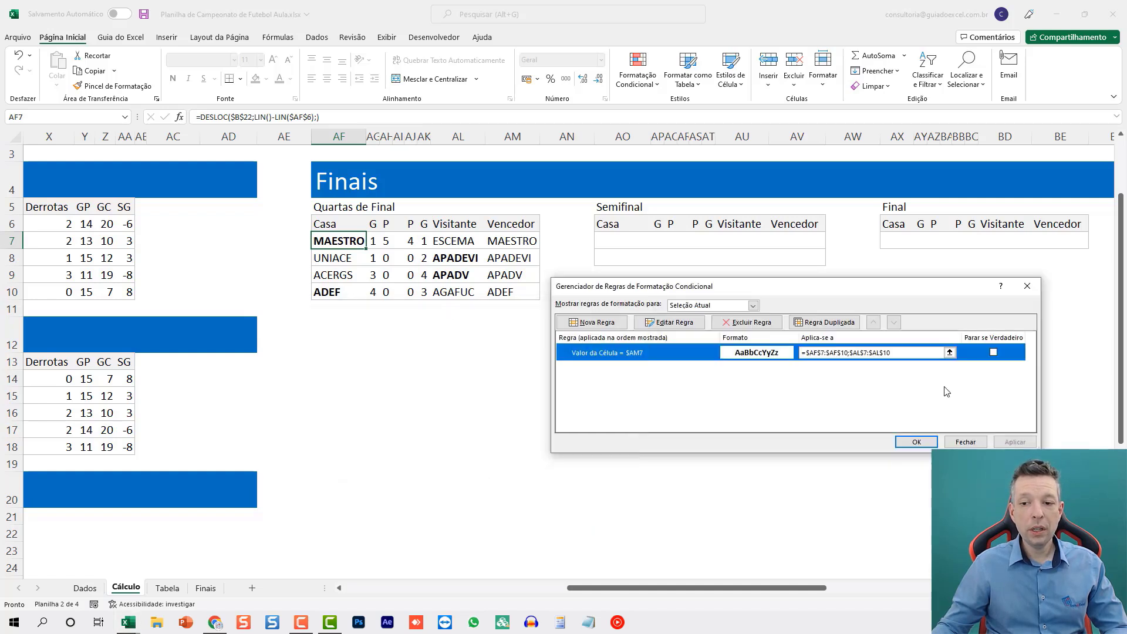
click(747, 322)
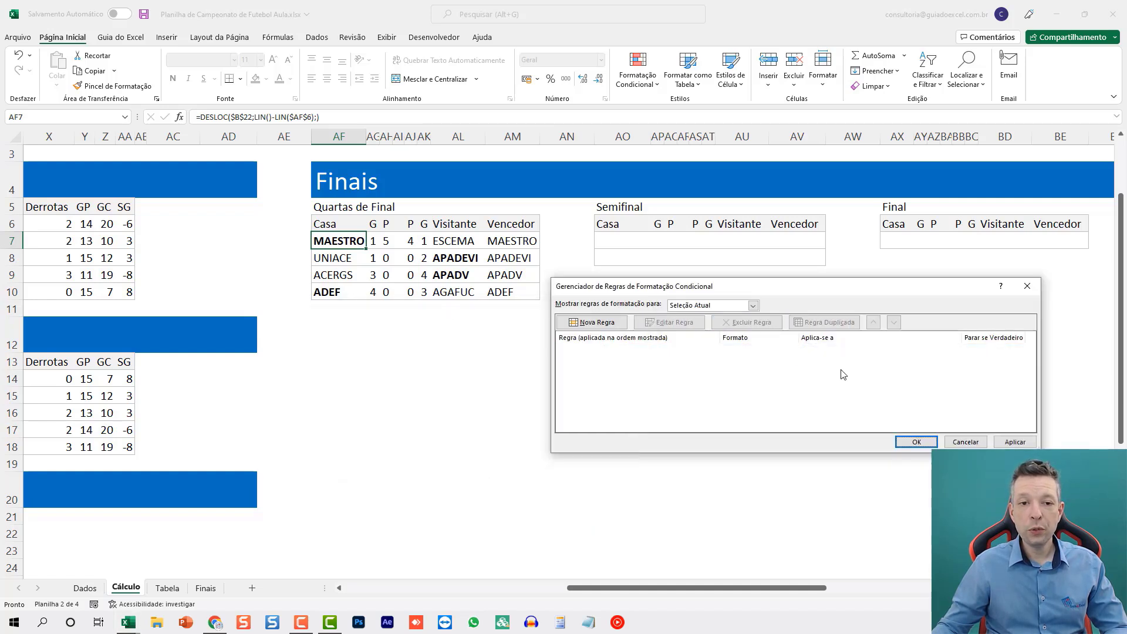
click(916, 442)
- Start a conditional formatting rule for home teams AF7:AF10 that formats only cells whose value is equal to =$AM7
click(638, 70)
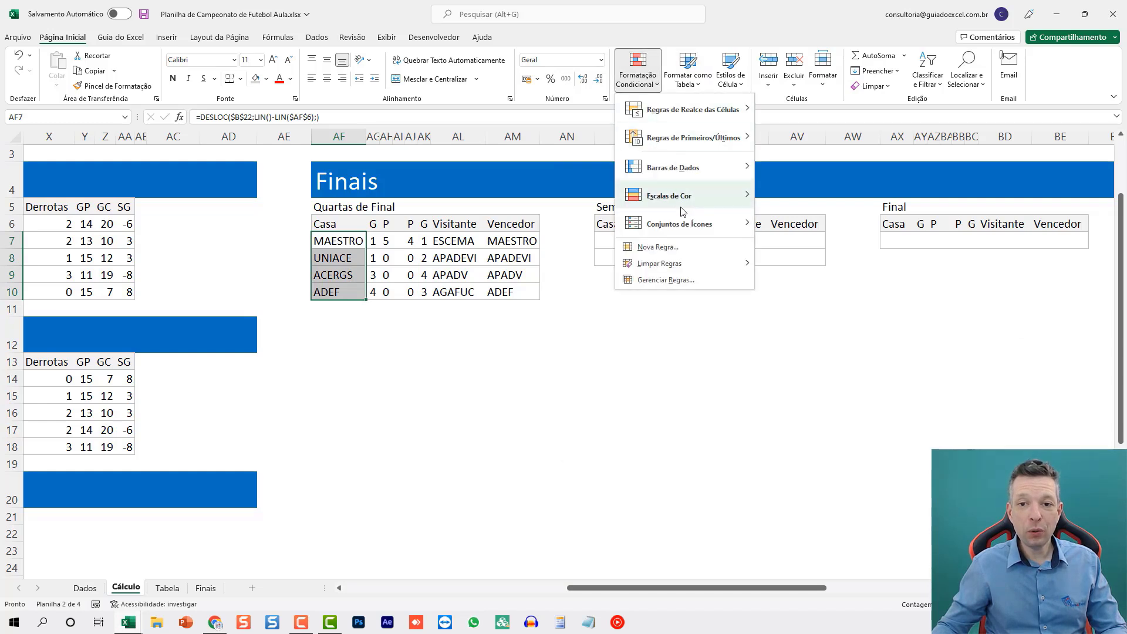
click(696, 249)
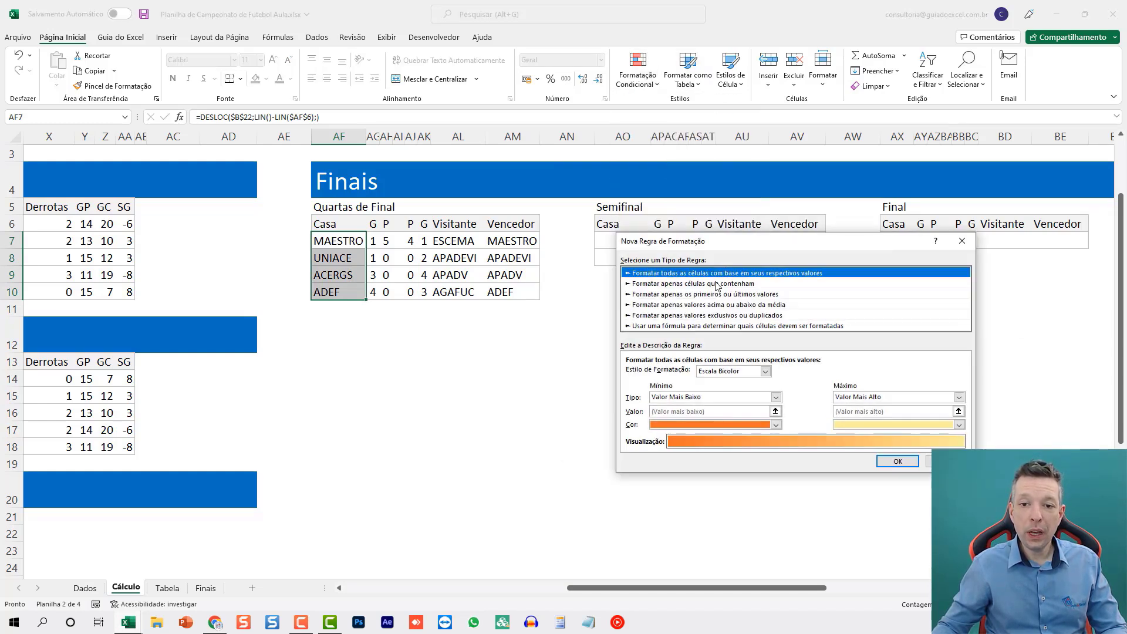
click(698, 285)
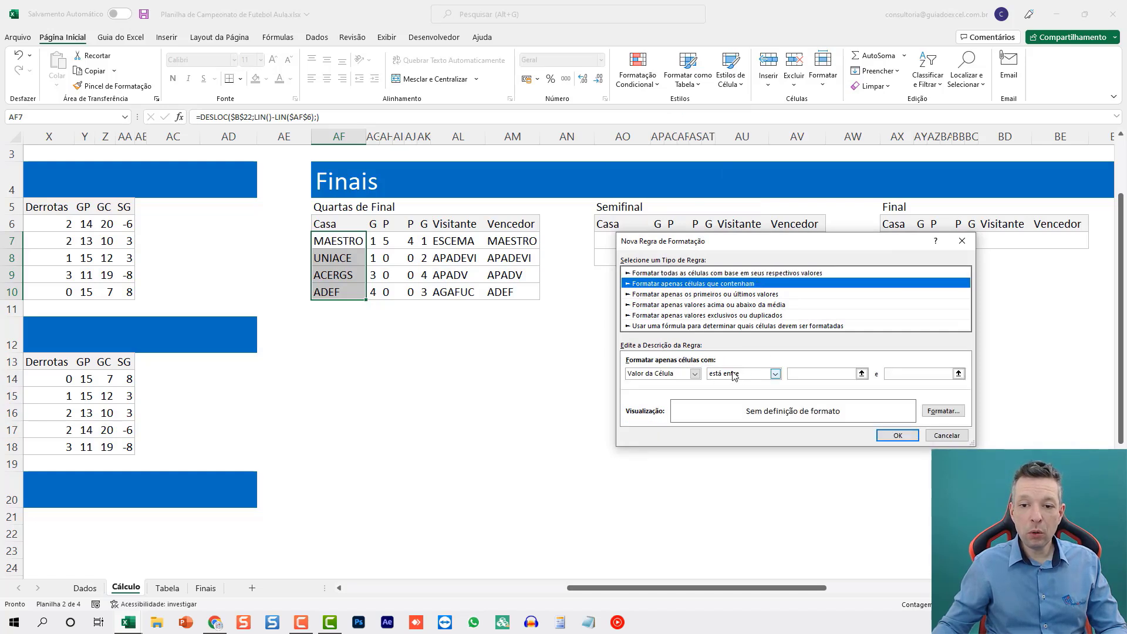
click(775, 374)
click(741, 398)
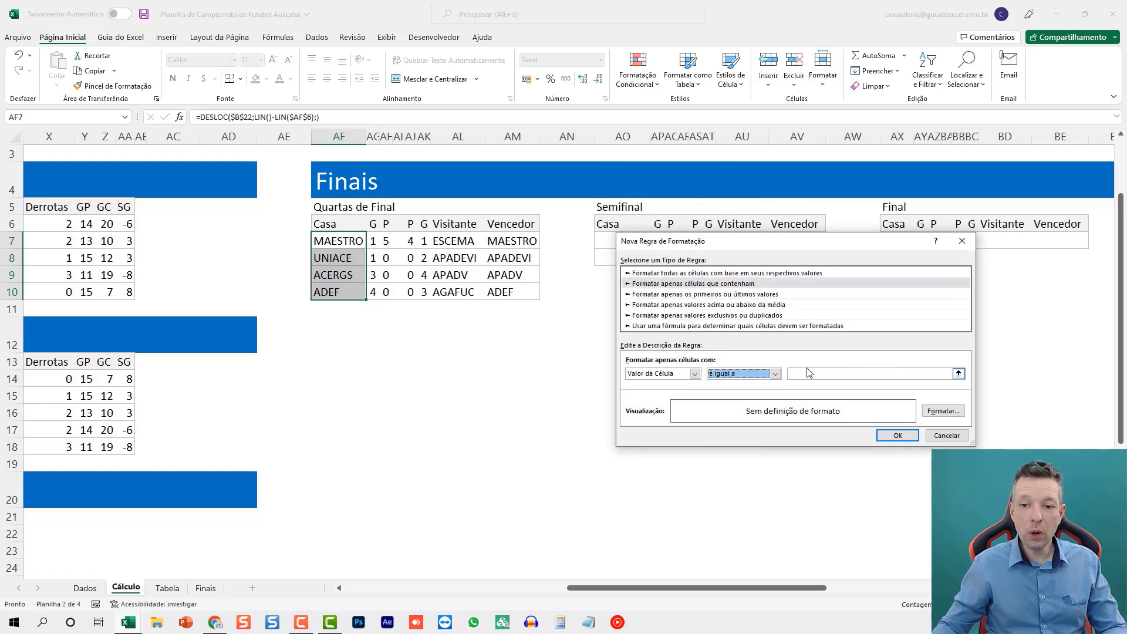
click(808, 375)
click(518, 242)
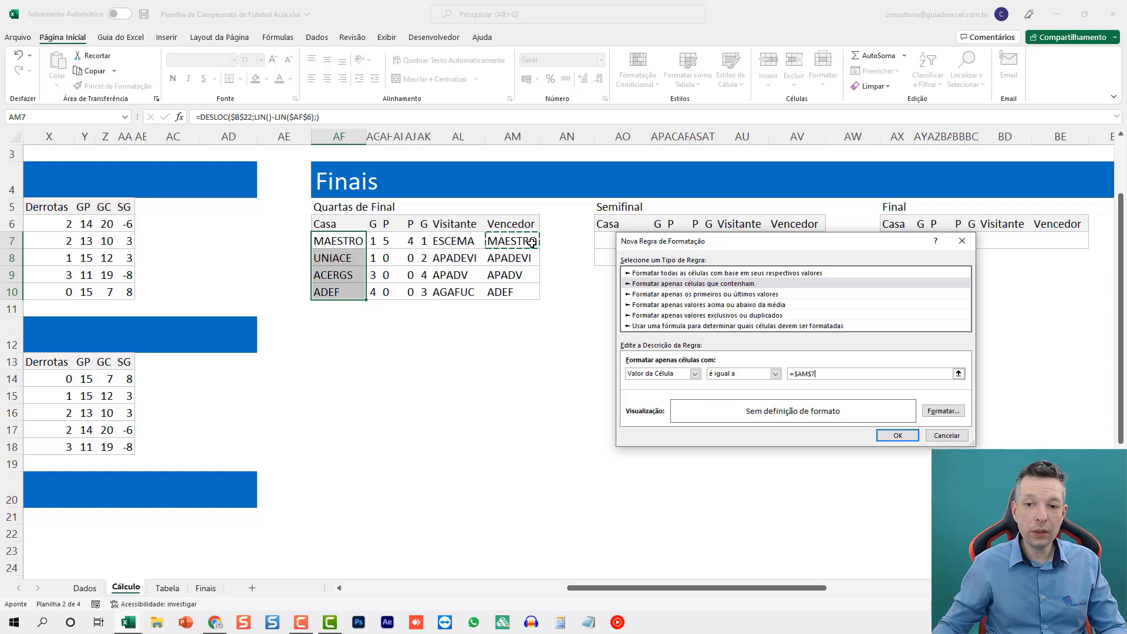
key(F4)
key(F4)
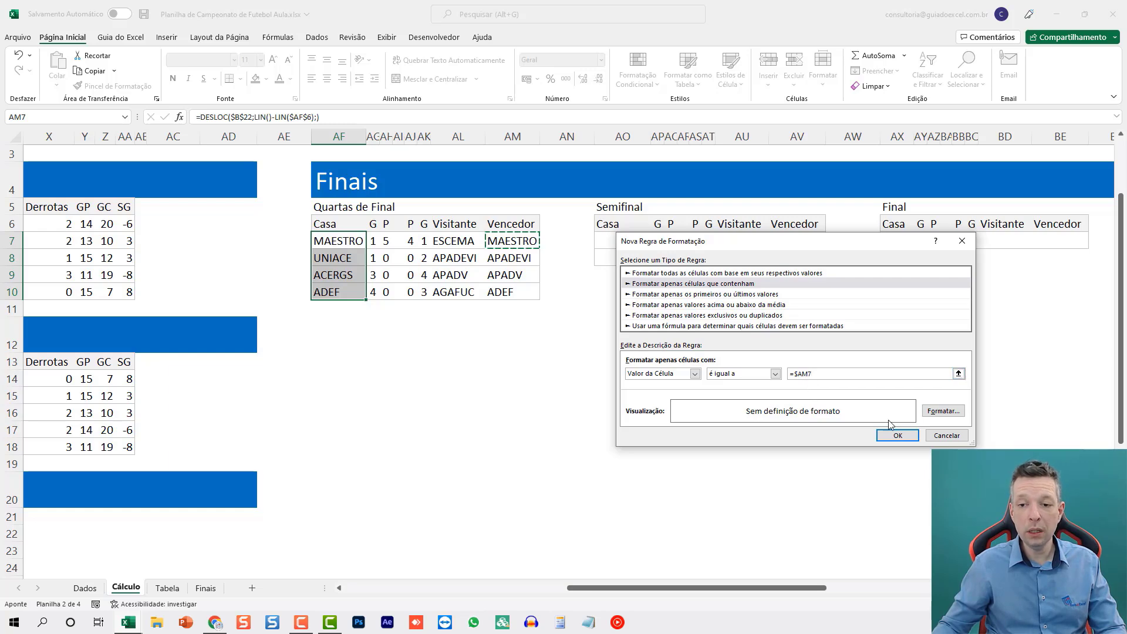
- Set the new rule's font style to Negrito and apply the rule to the home teams
click(943, 411)
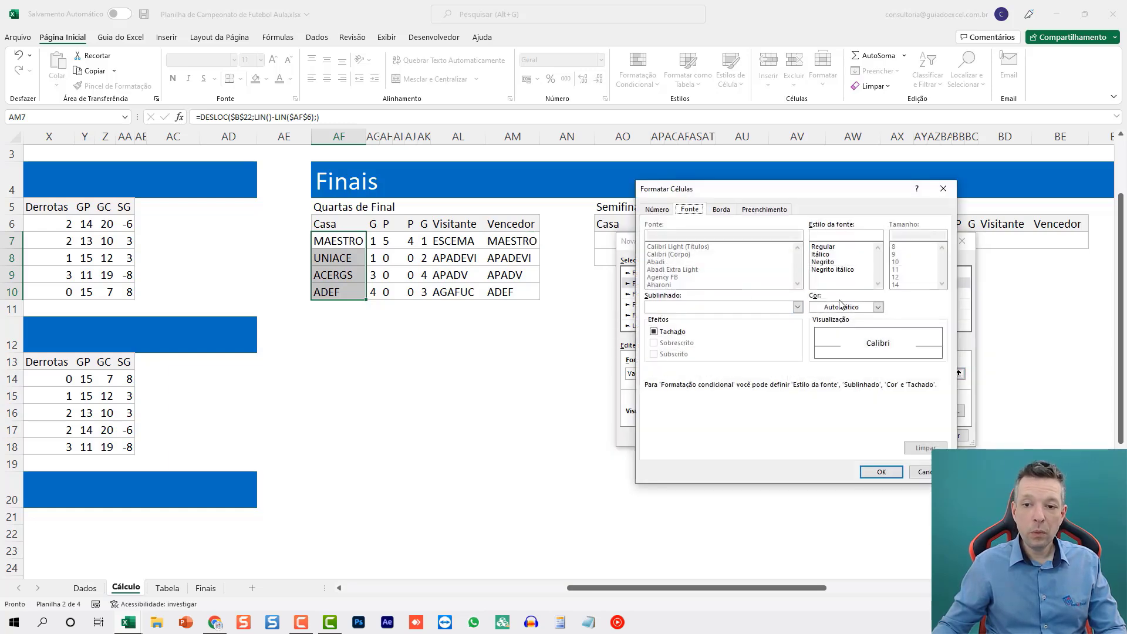
click(829, 262)
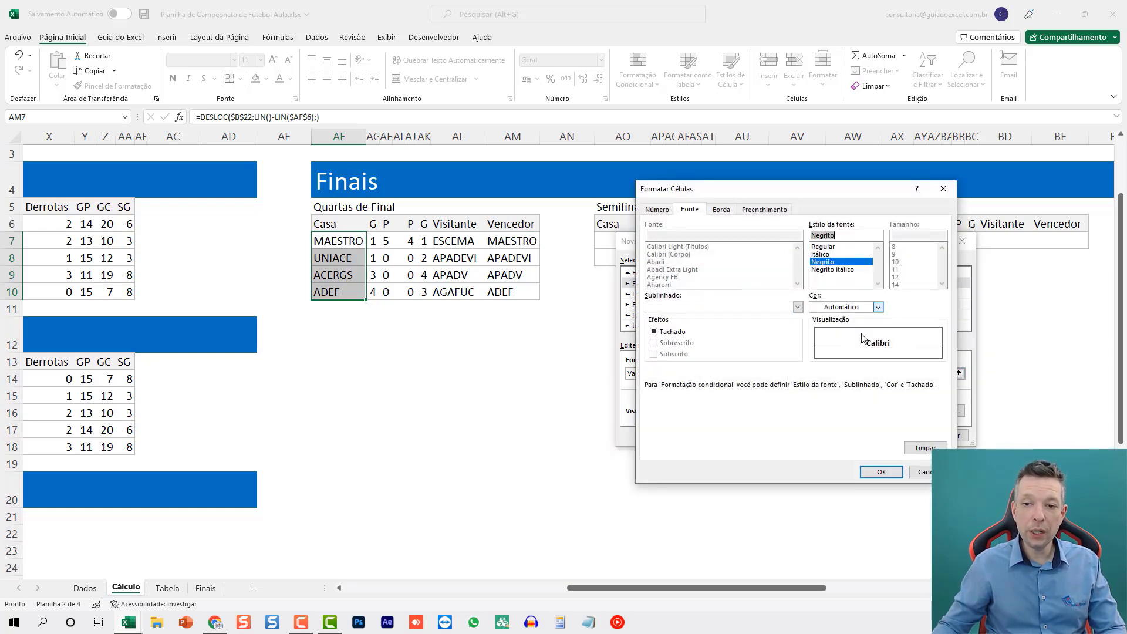
click(893, 471)
click(894, 437)
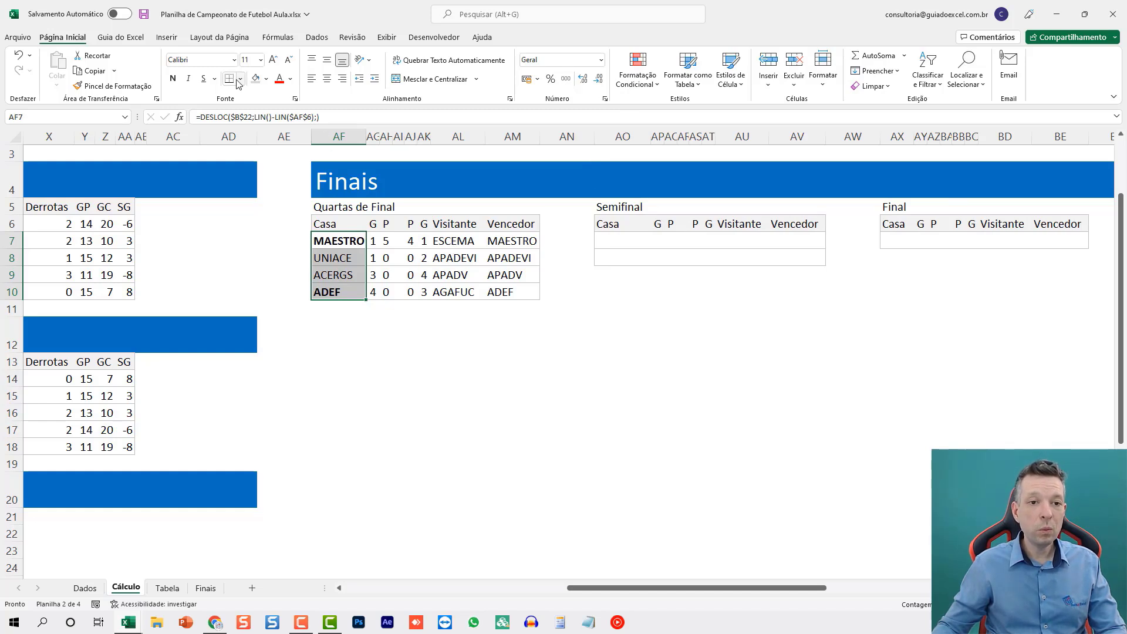
- Extend the bold winner rule to the visiting teams so it applies to =$AF$7:$AF$10;$AL$7:$AL$10
click(637, 73)
click(662, 282)
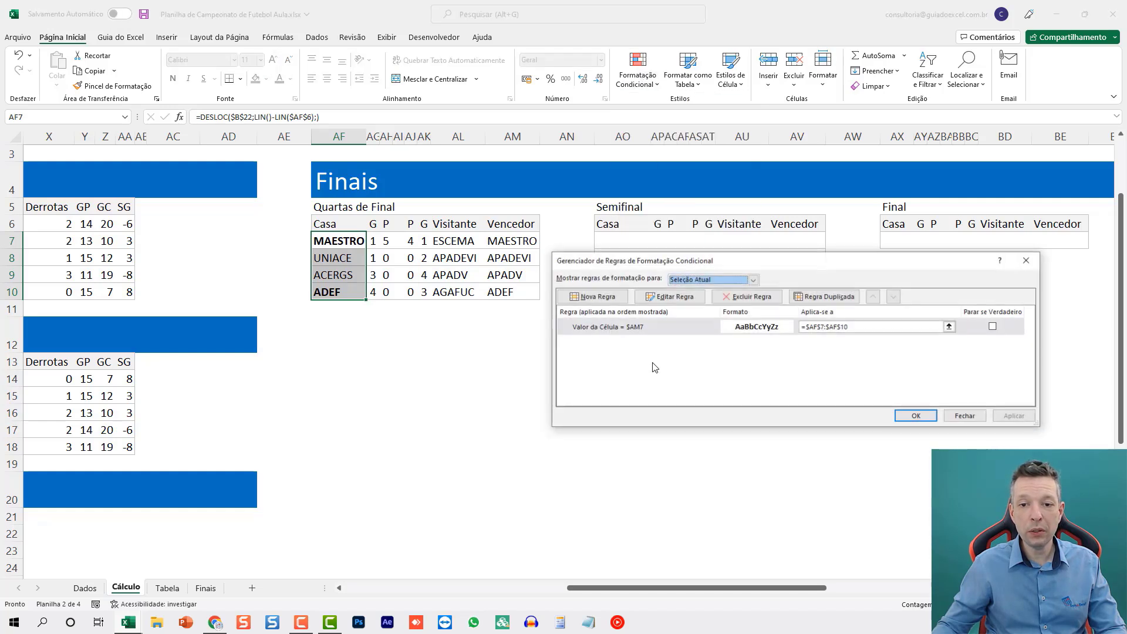
click(868, 329)
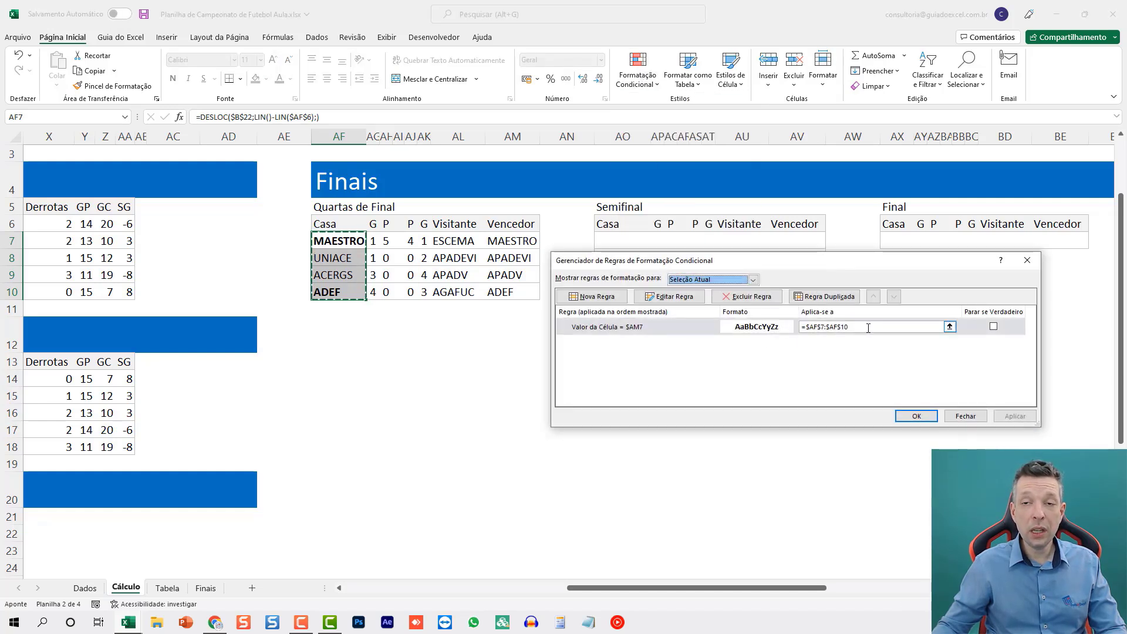
drag(329, 241, 338, 293)
text(;)
drag(449, 292, 454, 241)
click(1015, 415)
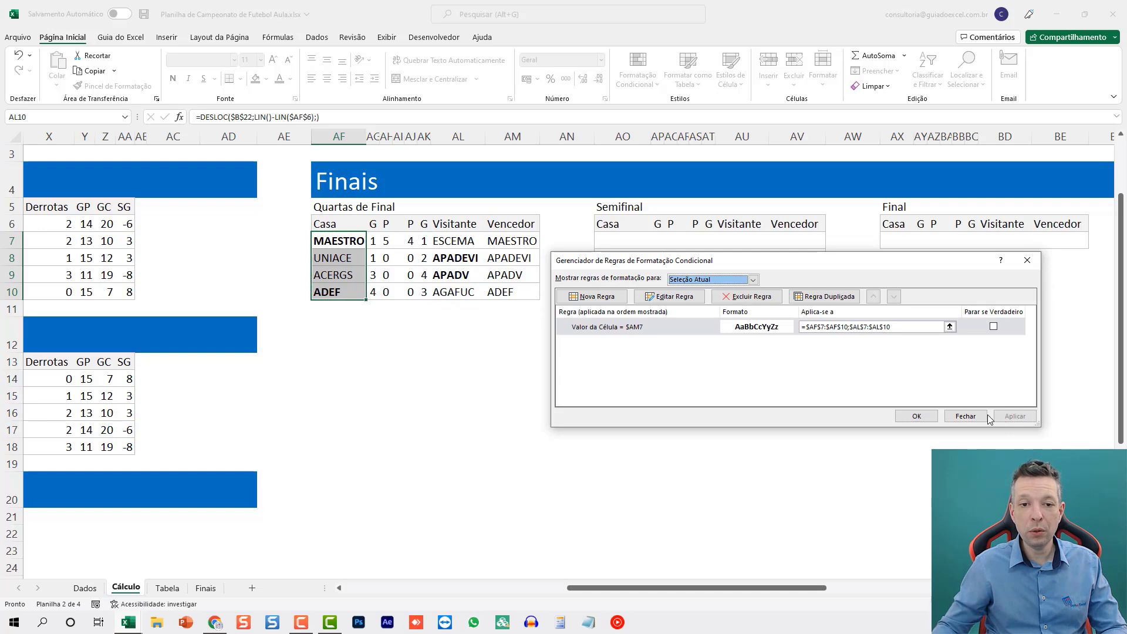
click(930, 417)
click(517, 335)
click(463, 258)
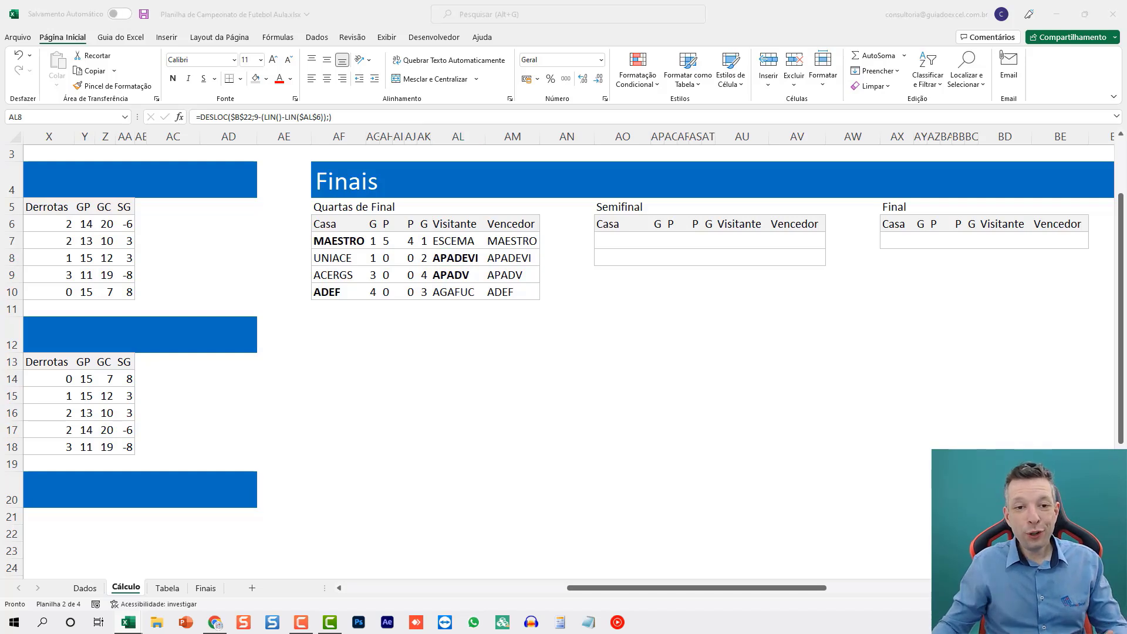
- Examine the DESLOC formula of the first home team in the Quartas de Final table, cell AF7
click(614, 241)
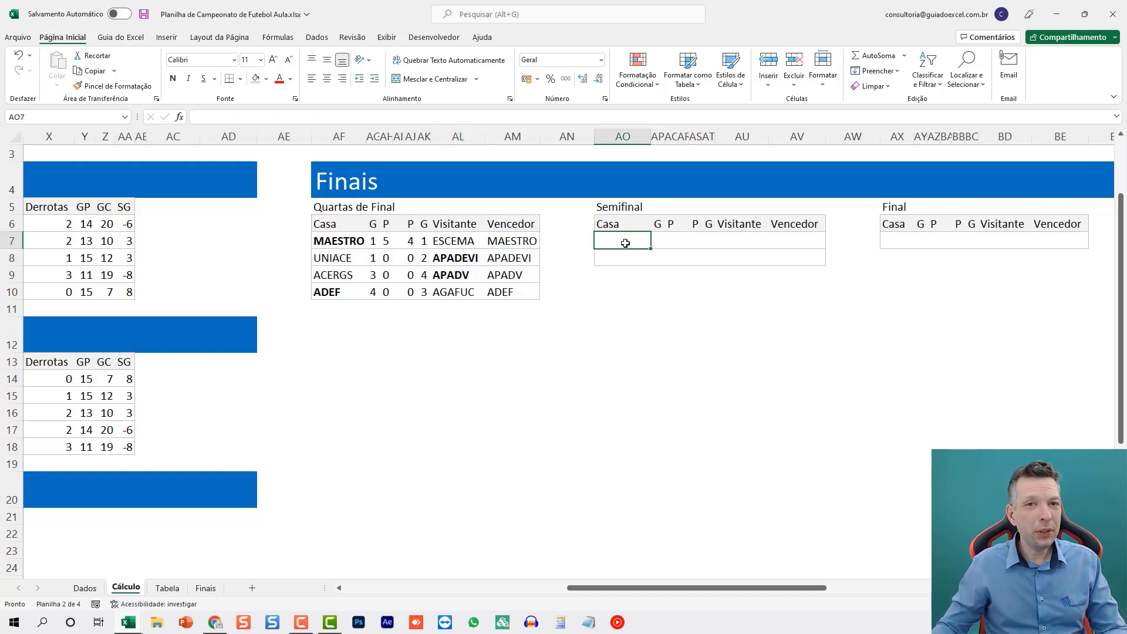
click(338, 242)
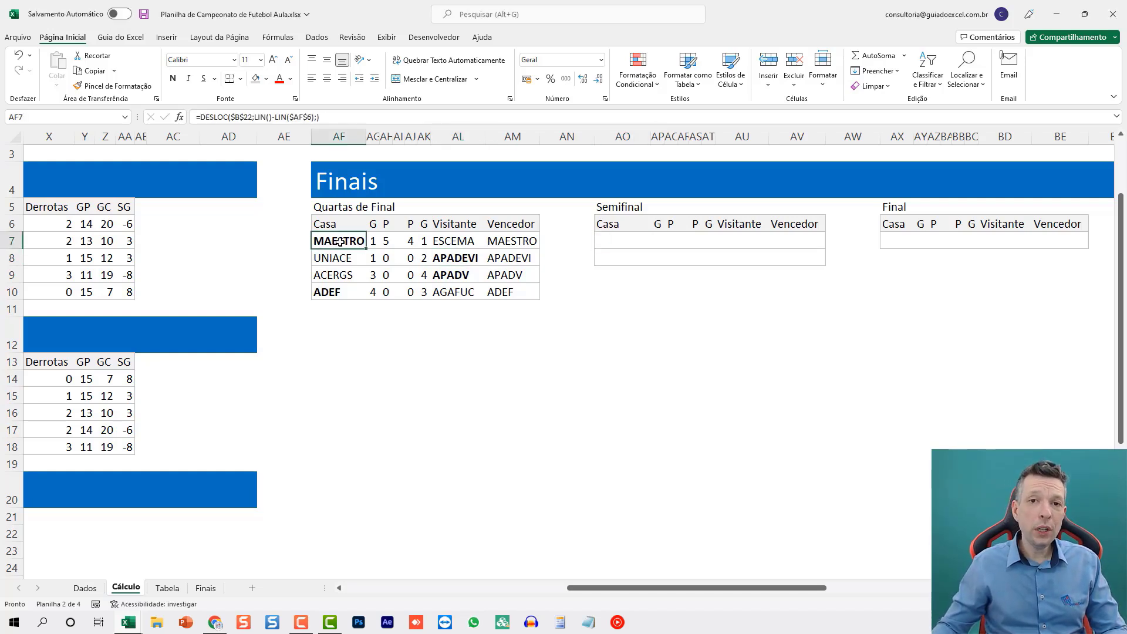
key(F2)
key(Escape)
mouse_move(674, 589)
mouse_down()
mouse_move(458, 589)
mouse_move(674, 603)
mouse_up()
scroll(481, 435, down, 1)
scroll(480, 435, down, 2)
key(F2)
scroll(473, 338, up, 2)
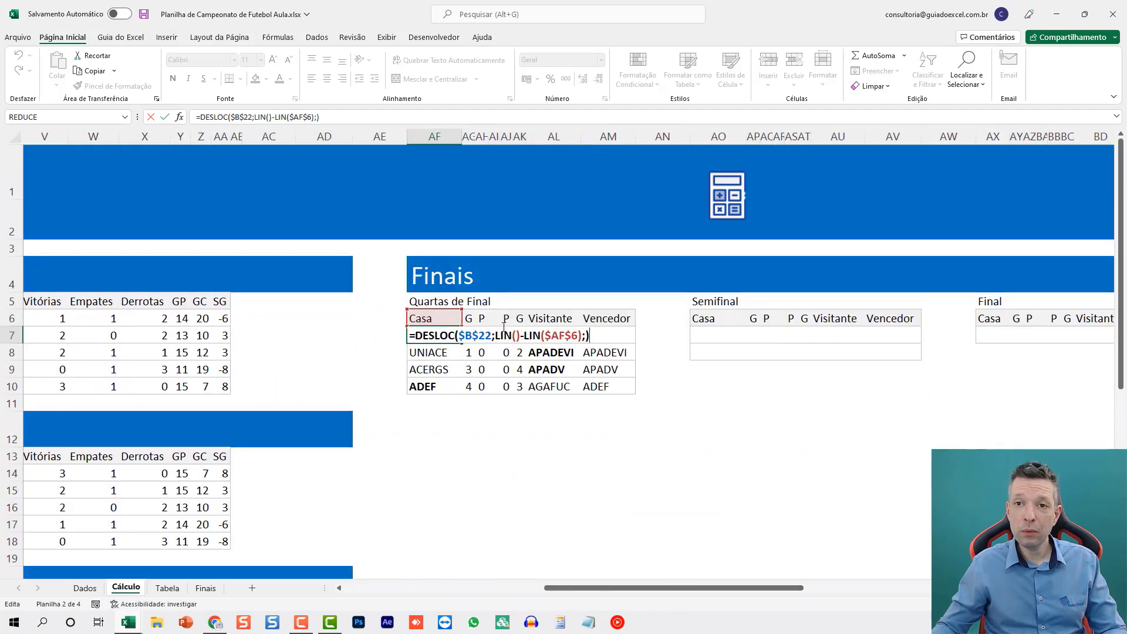
key(Escape)
- Copy the AF7 formula to the first Semifinal Casa cell, AO7, and change it to =DESLOC($AM$6;LIN()-LIN($AO$6);)
ctrl+scroll(635, 340, down, 5)
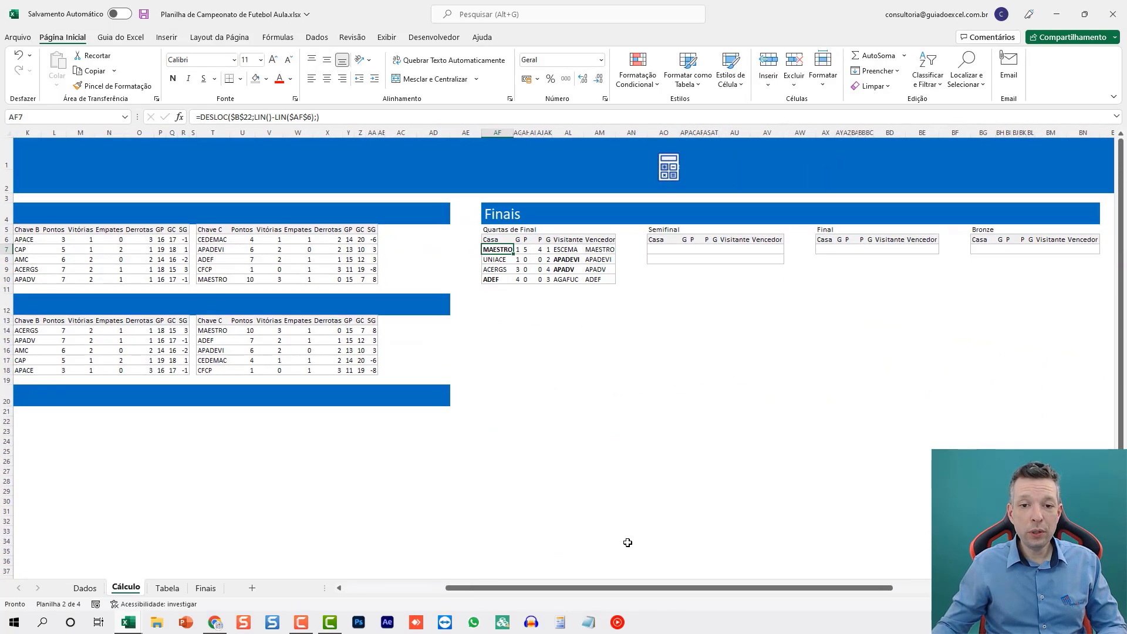
drag(640, 590, 523, 594)
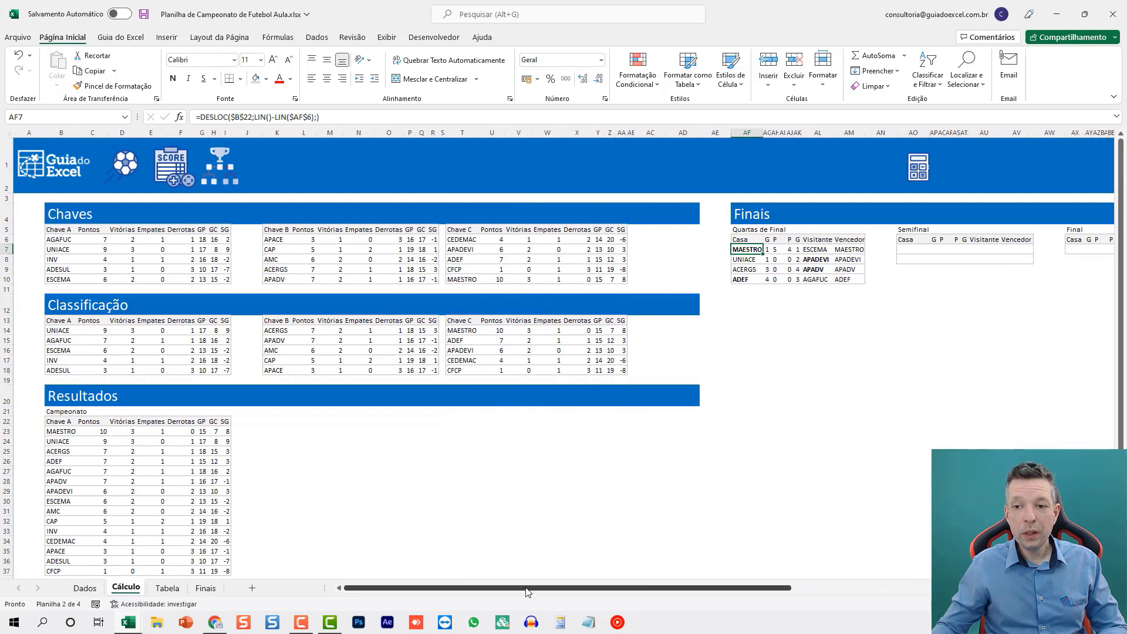
click(906, 259)
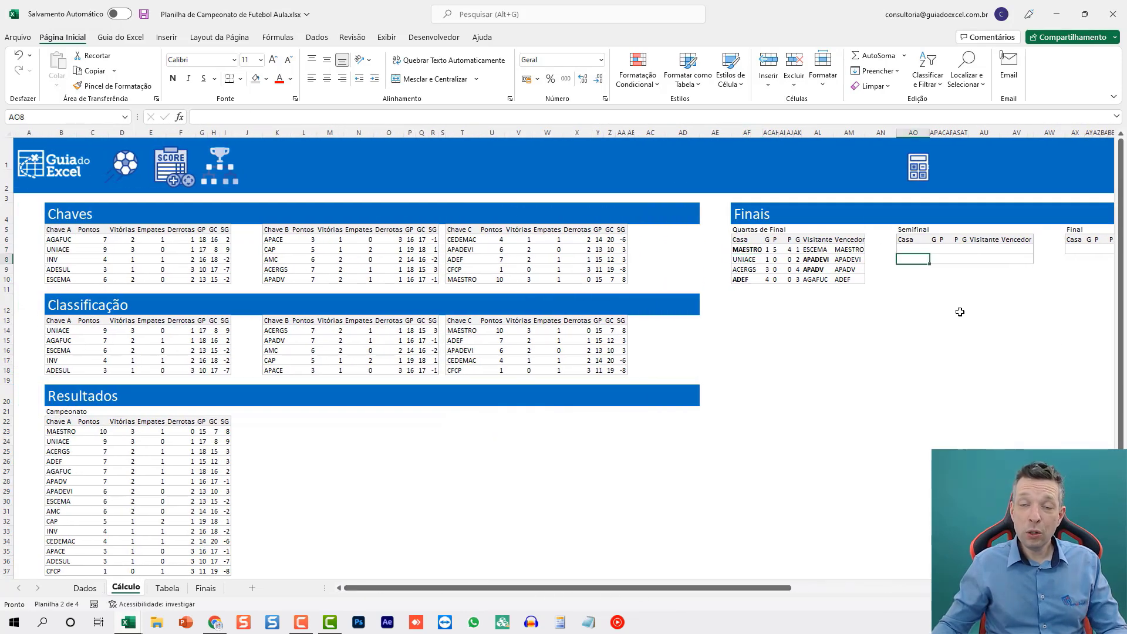
click(738, 249)
key(ctrl+c)
click(906, 249)
key(ctrl+v)
key(F2)
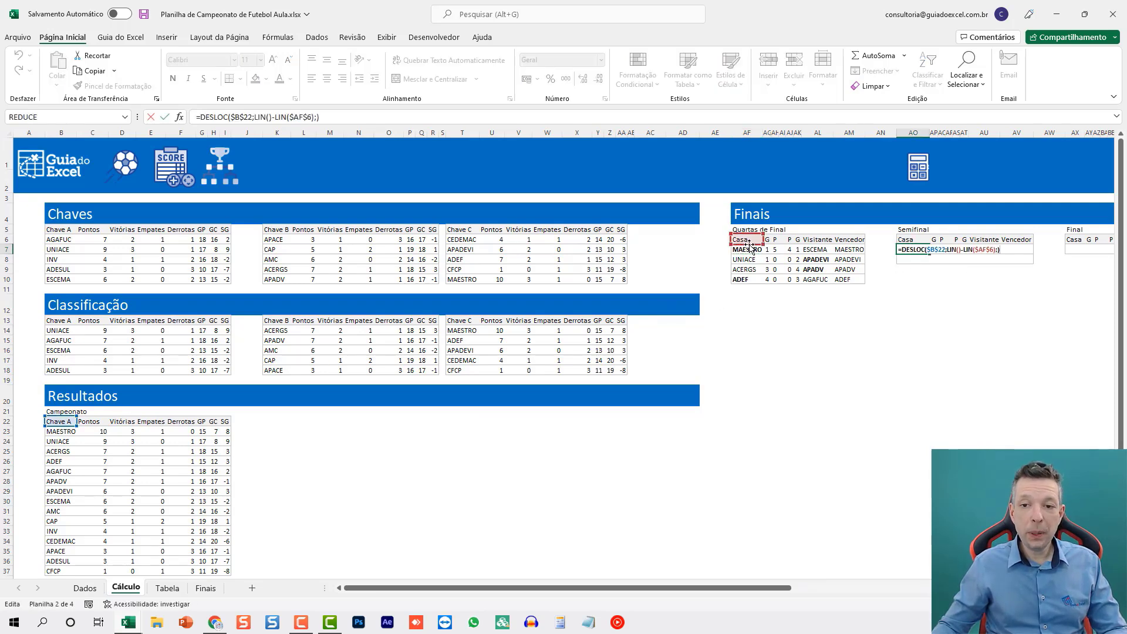
drag(63, 418, 853, 245)
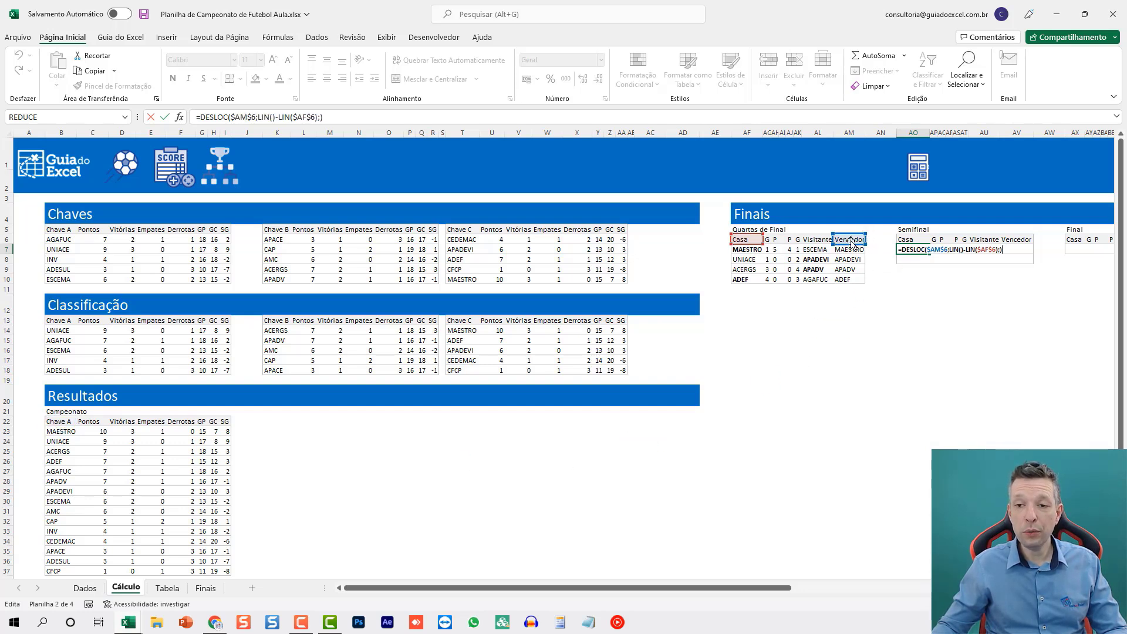
drag(742, 247, 921, 246)
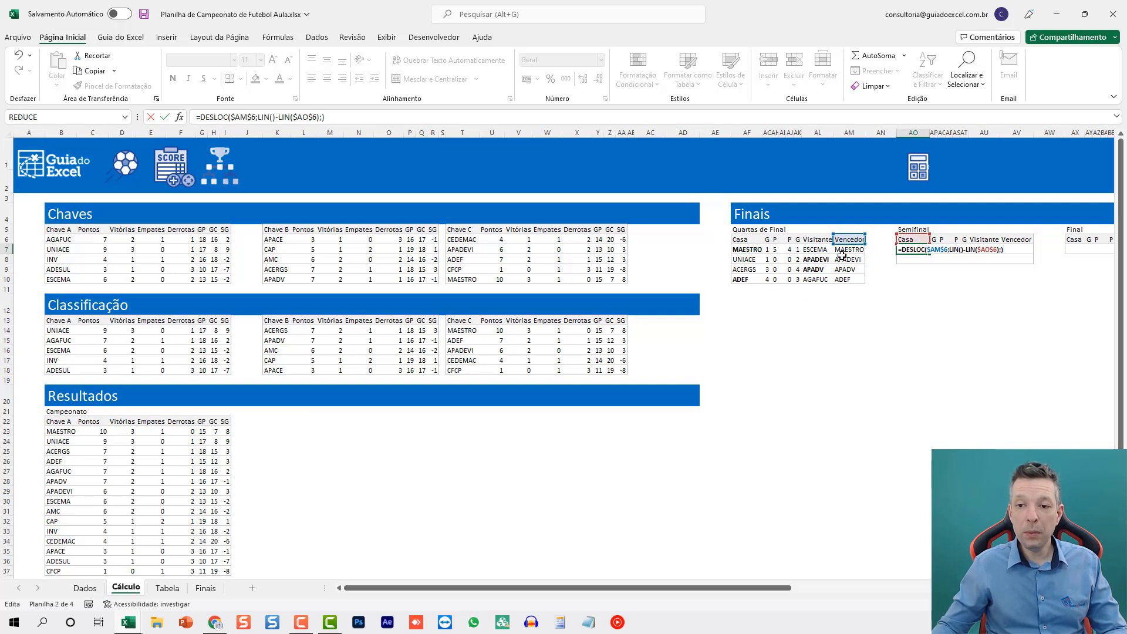
key(Return)
- Copy the Semifinal Casa formula from AO7 down to AO8
key(Up)
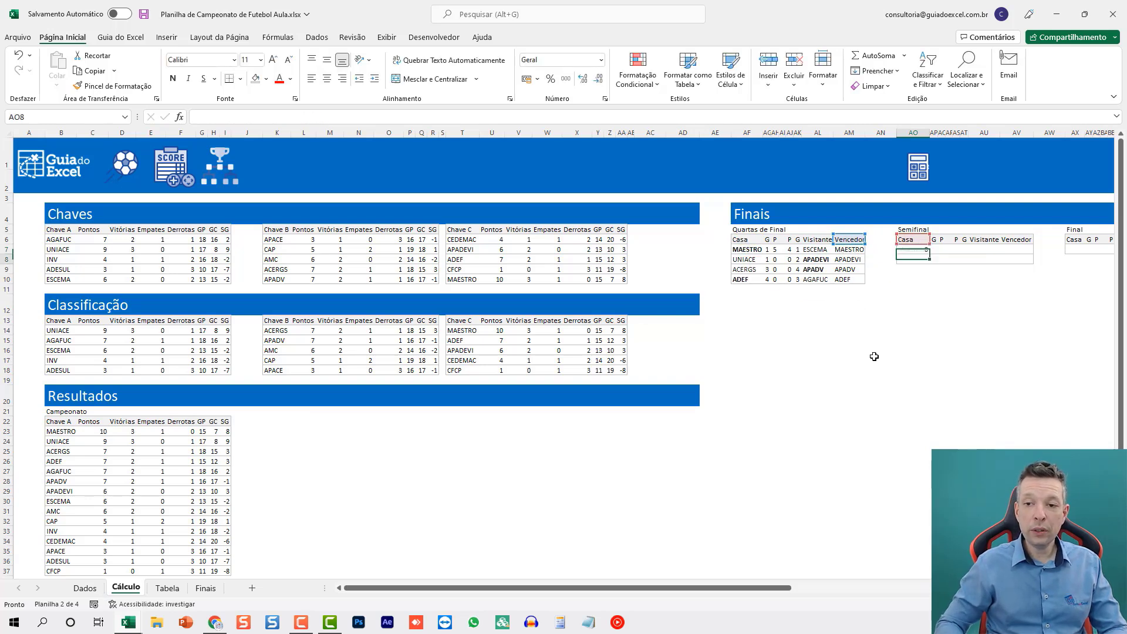
key(ctrl+c)
key(Down)
key(ctrl+v)
key(Escape)
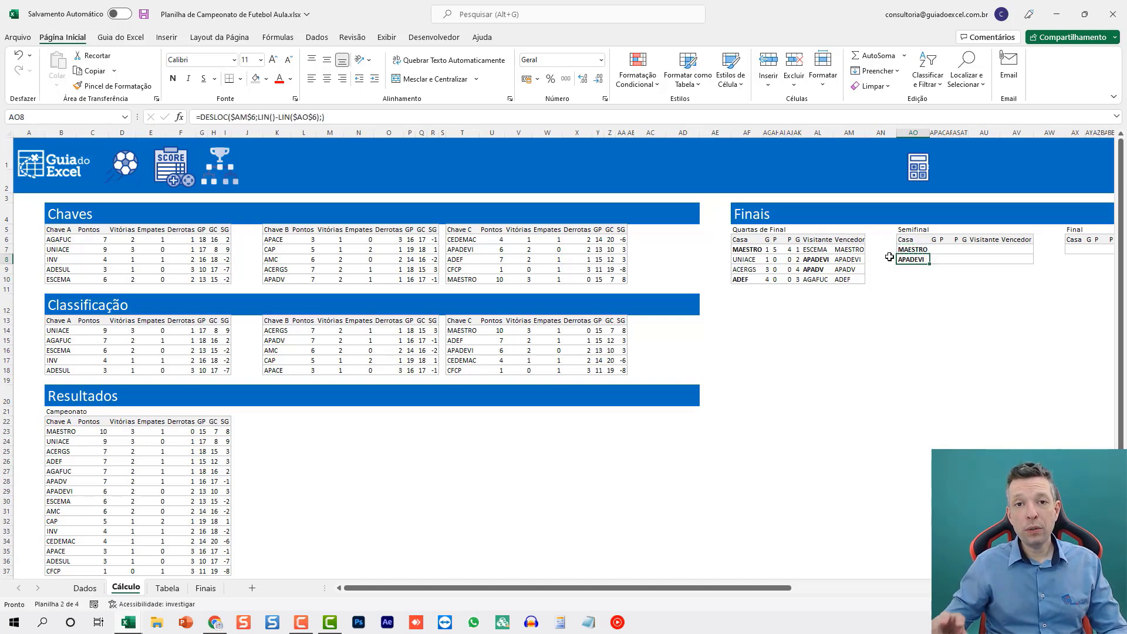
- Copy the Visitante formula from AL7 to Semifinal cell AU7 and change it to =DESLOC($AM$6;5-(LIN()-LIN($AU$6));)
click(818, 250)
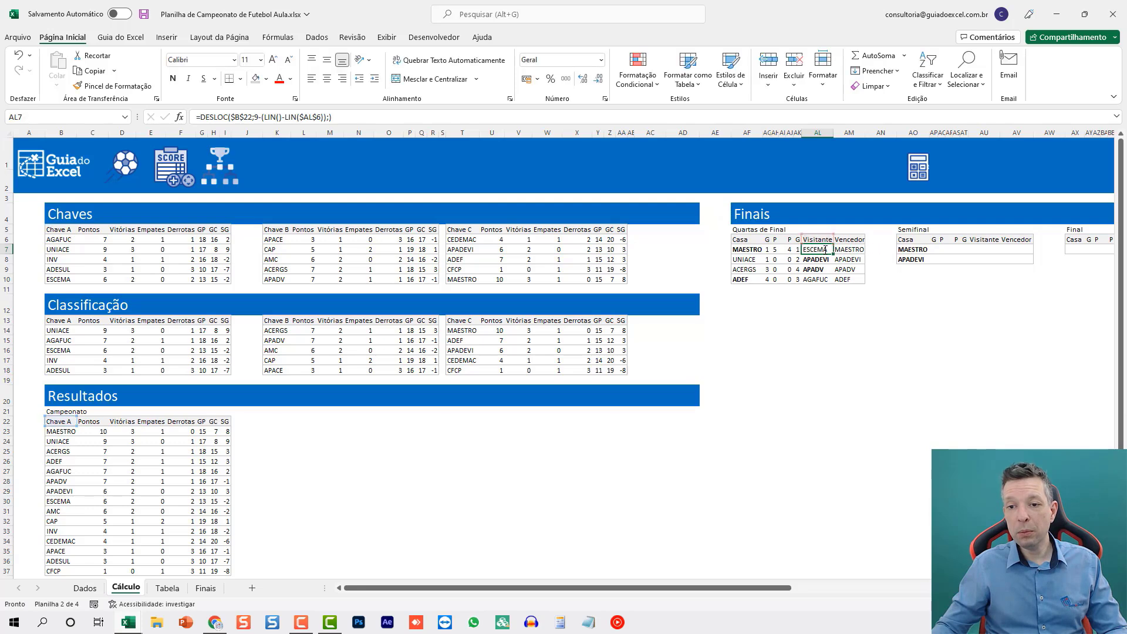
key(ctrl+c)
click(981, 248)
key(ctrl+v)
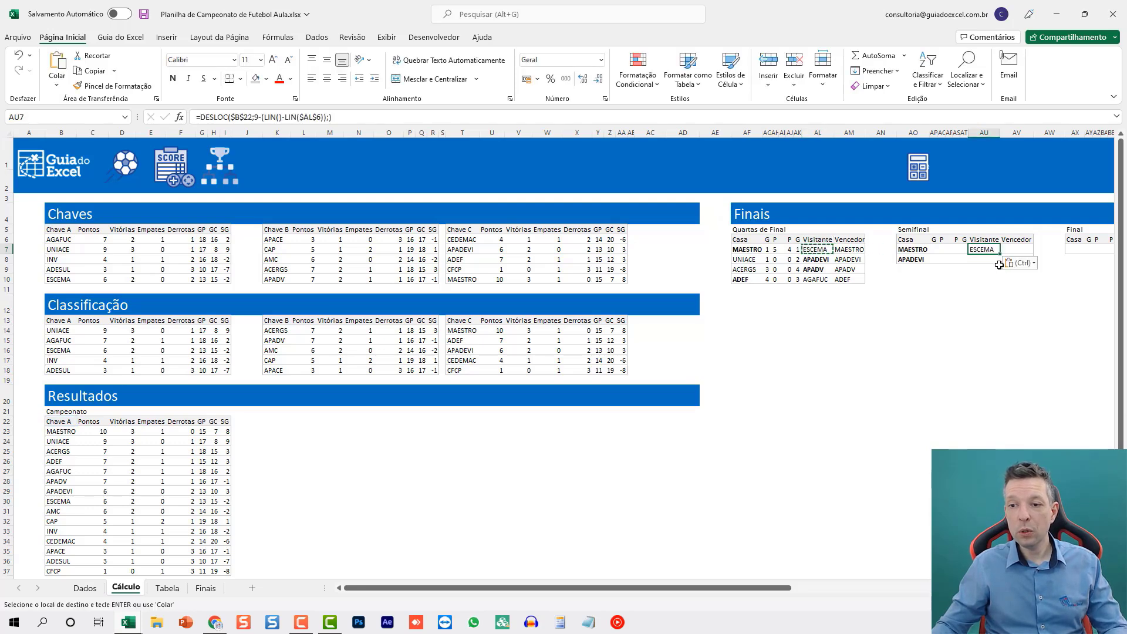
key(Escape)
key(F2)
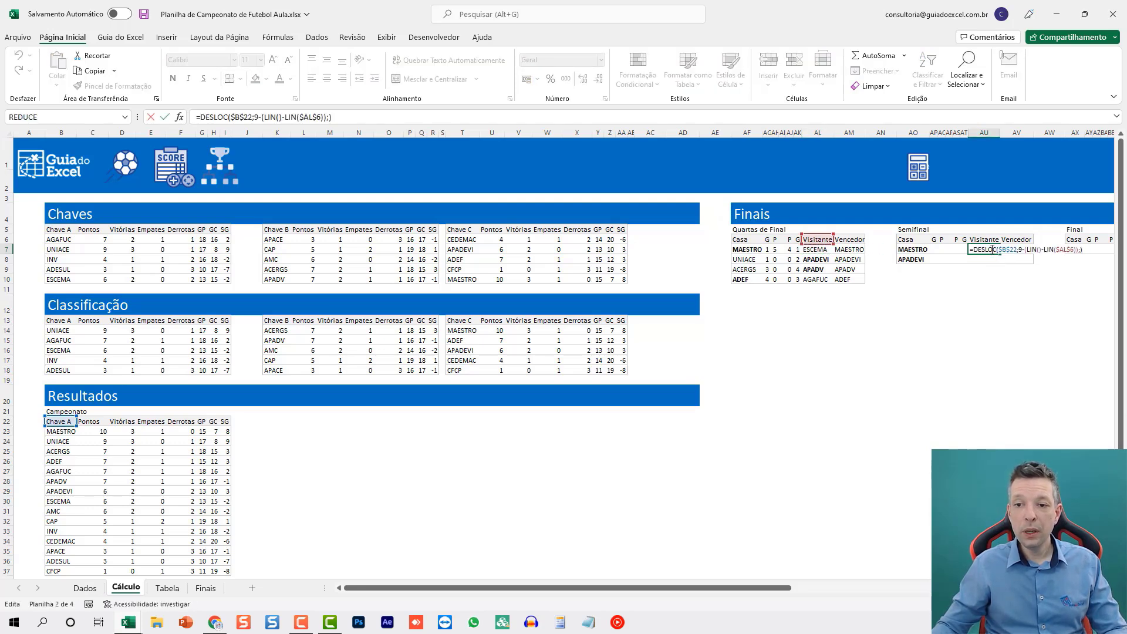
drag(61, 427, 988, 241)
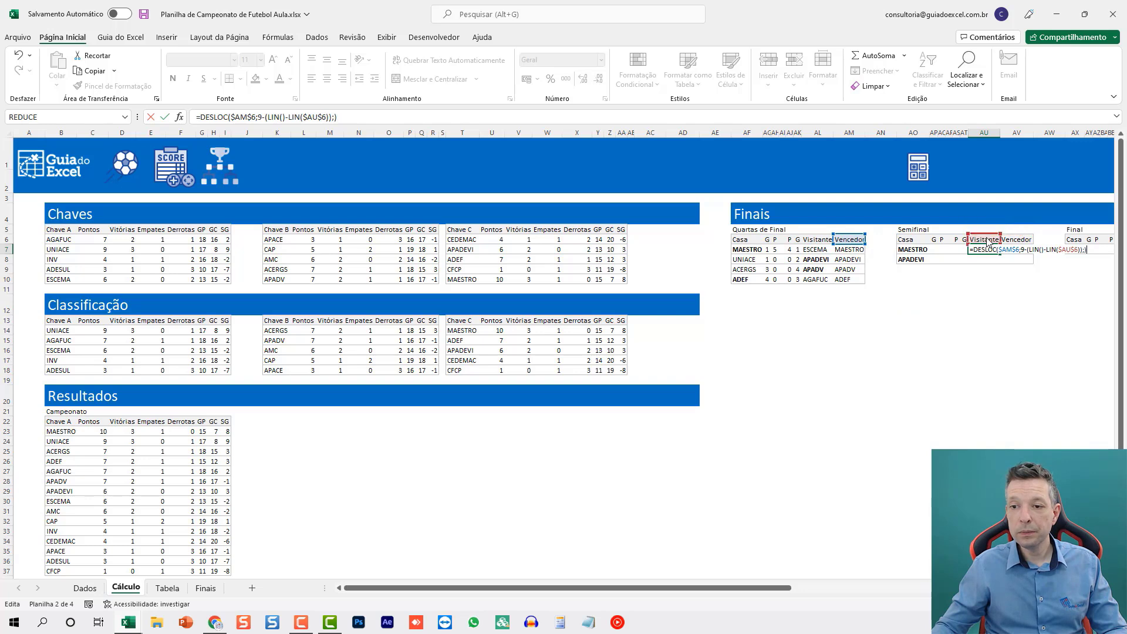
click(1024, 250)
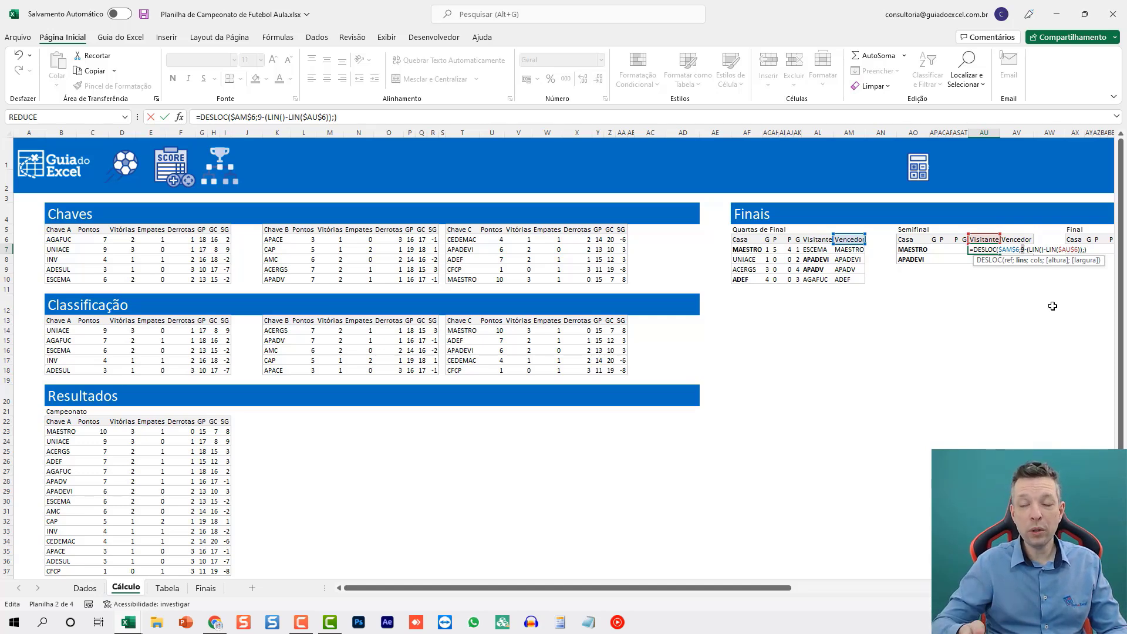
key(Return)
- Copy the Semifinal Visitante formula from AU7 down to AU8
key(Up)
key(ctrl+c)
key(Down)
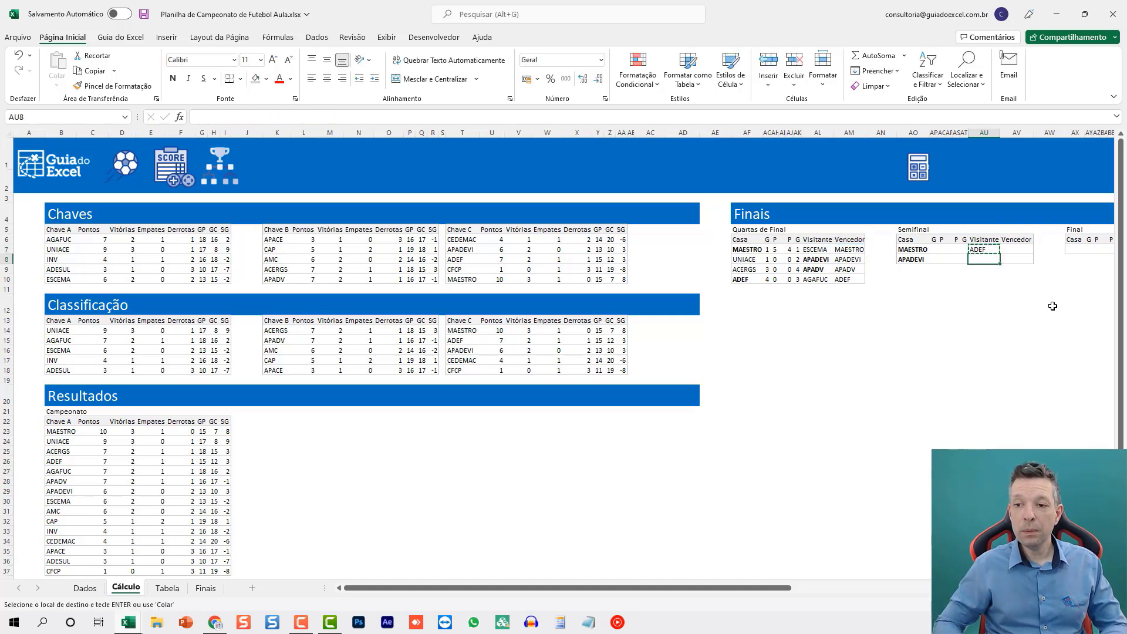
key(Return)
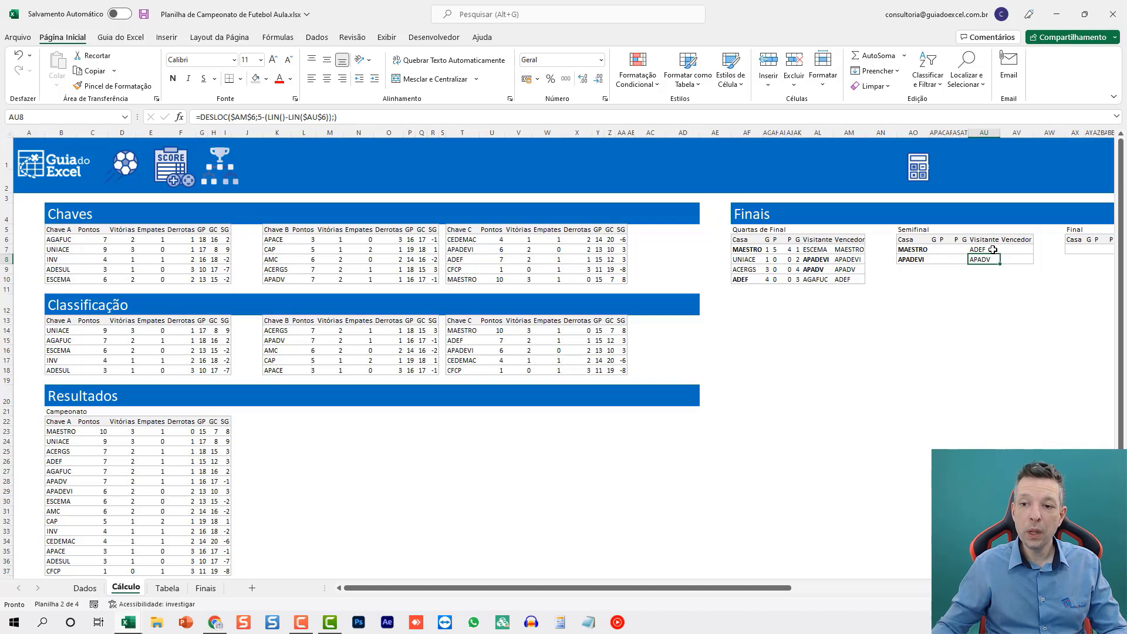
click(932, 259)
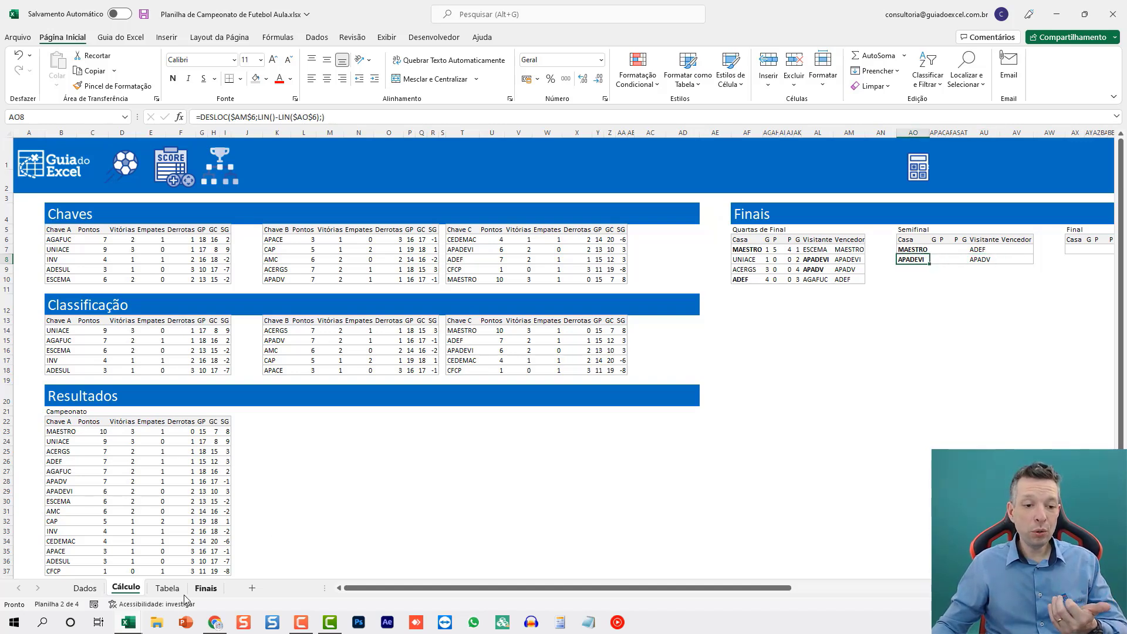
- On the Dados sheet, link the Semifinal table's Casa column to the first semifinal home team, cell AO7 of Cálculo
click(84, 588)
click(806, 297)
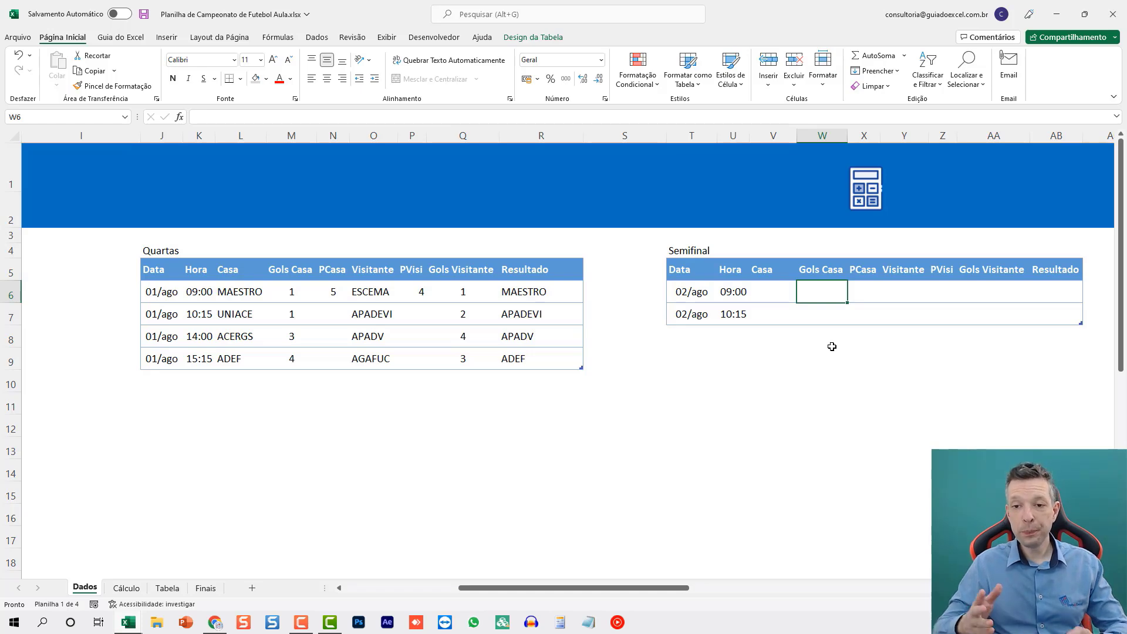
key(Left)
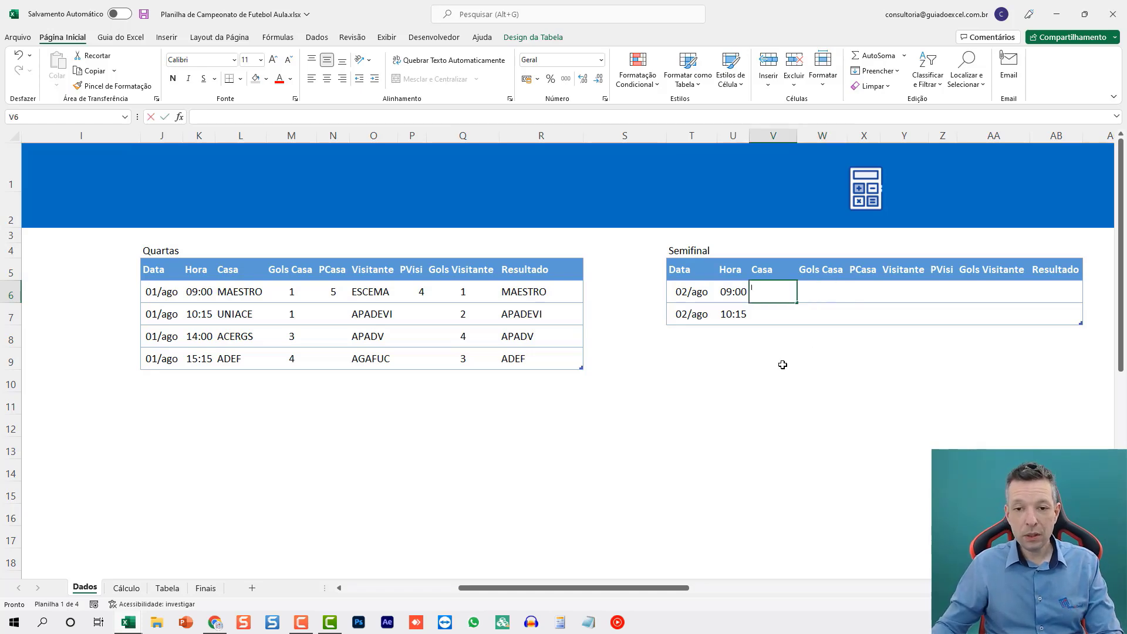
text(=)
click(126, 587)
click(924, 251)
key(Tab)
- Link the Semifinal table's Visitante column to the semifinal visiting teams with =Cálculo!AU7
key(Right)
key(Right)
text(=)
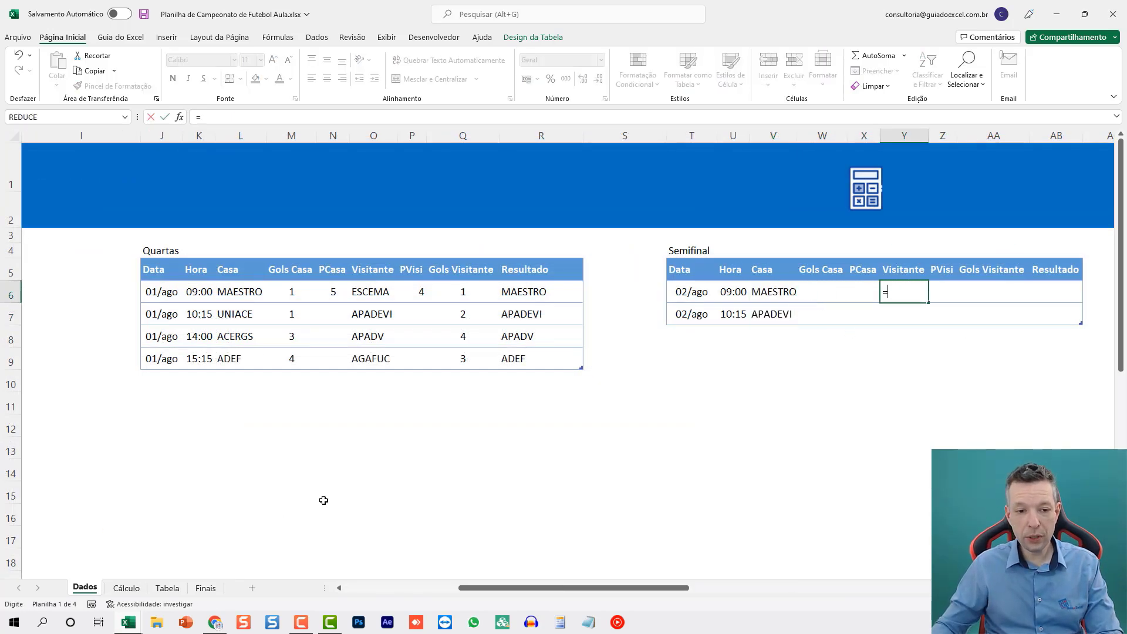
click(127, 588)
click(983, 248)
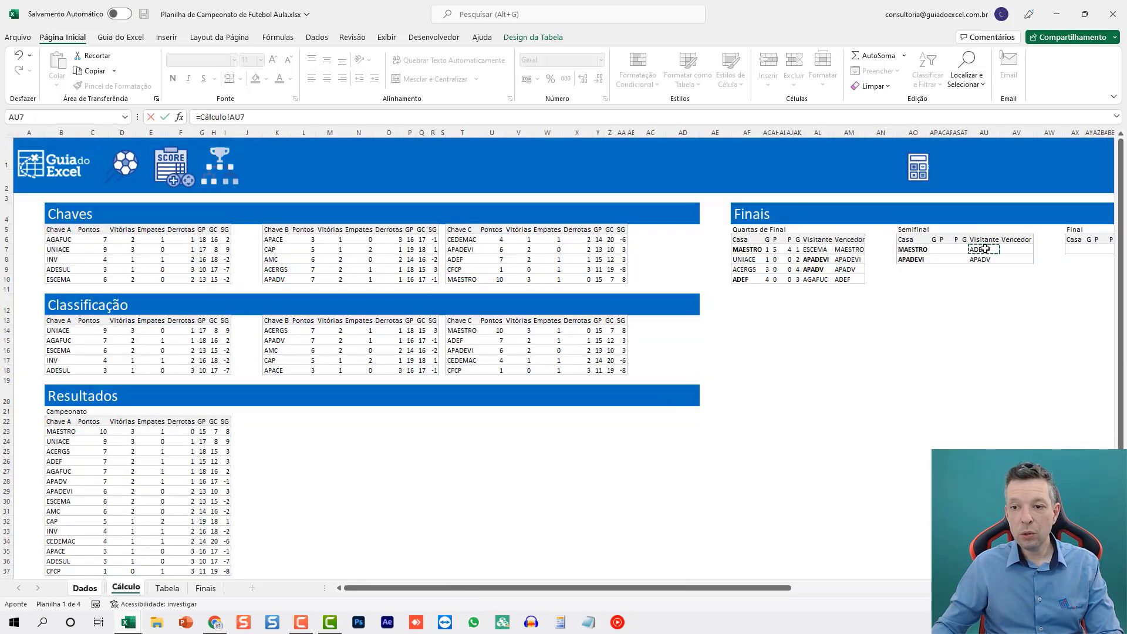
key(Return)
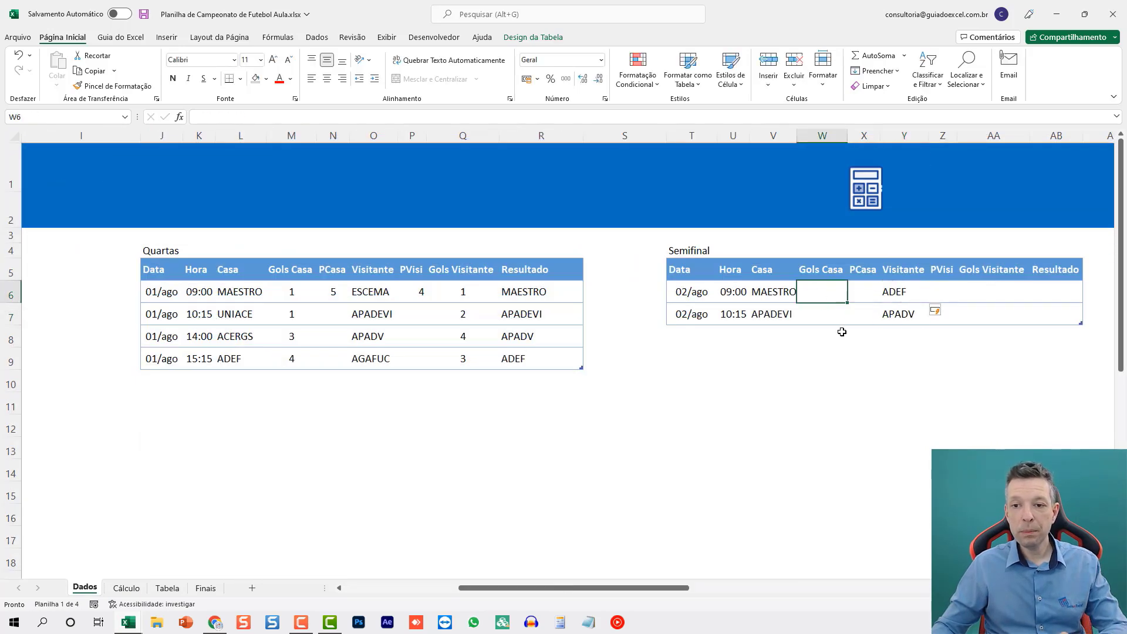
- Fill the Semifinal Gols Casa column with random scores using =ALEATÓRIOENTRE(1;7)
click(865, 284)
click(938, 287)
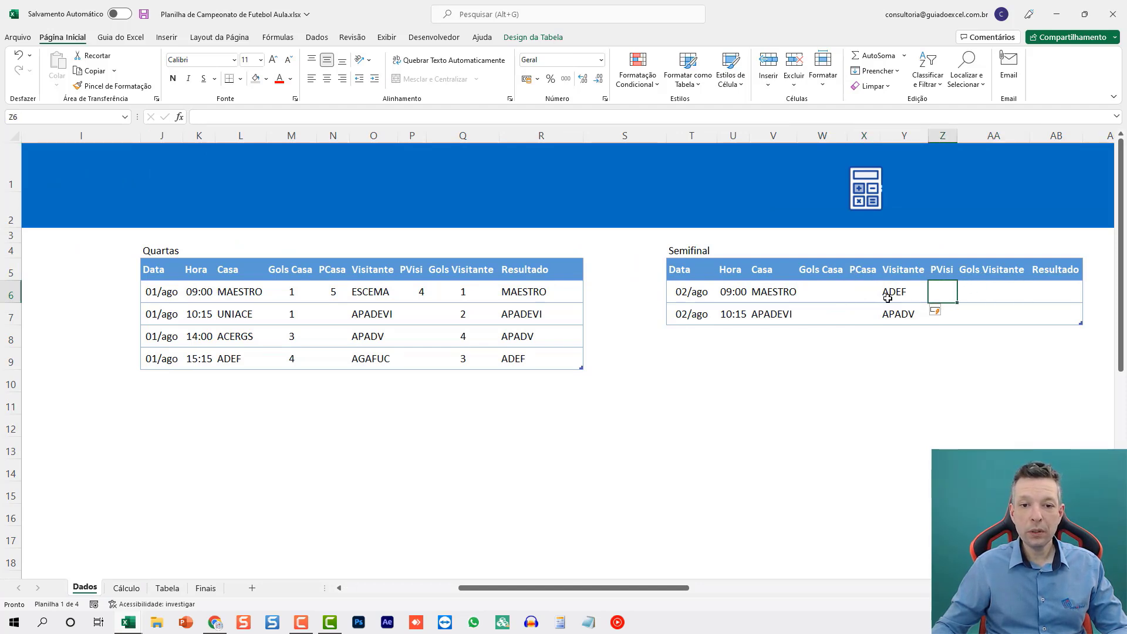
click(838, 286)
text(=)
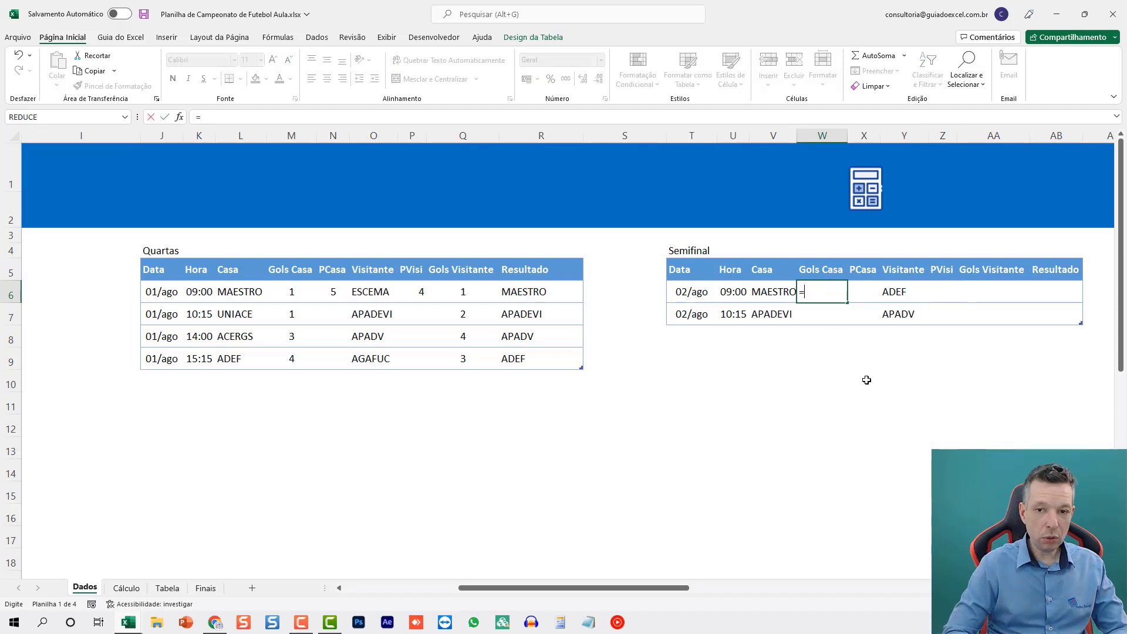
text(ALEATÓRIOENTRE(1;)
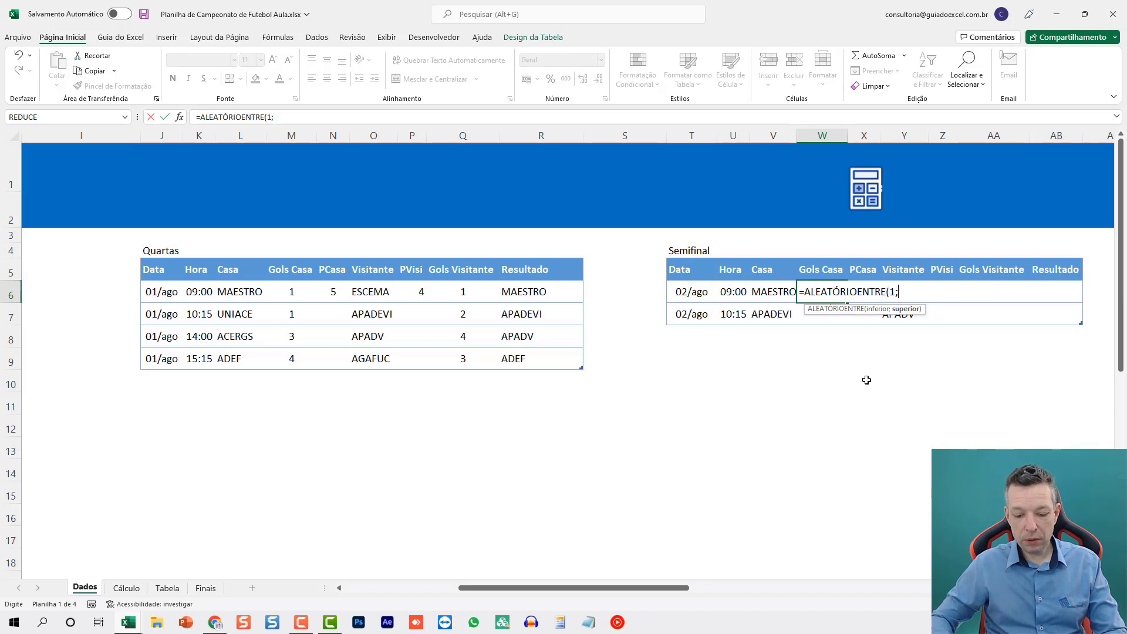
key(Return)
- Fill the Semifinal PVisi column with =ALEATÓRIOENTRE(1;7) and recalculate the random values
key(Up)
key(Right)
key(Right)
key(Right)
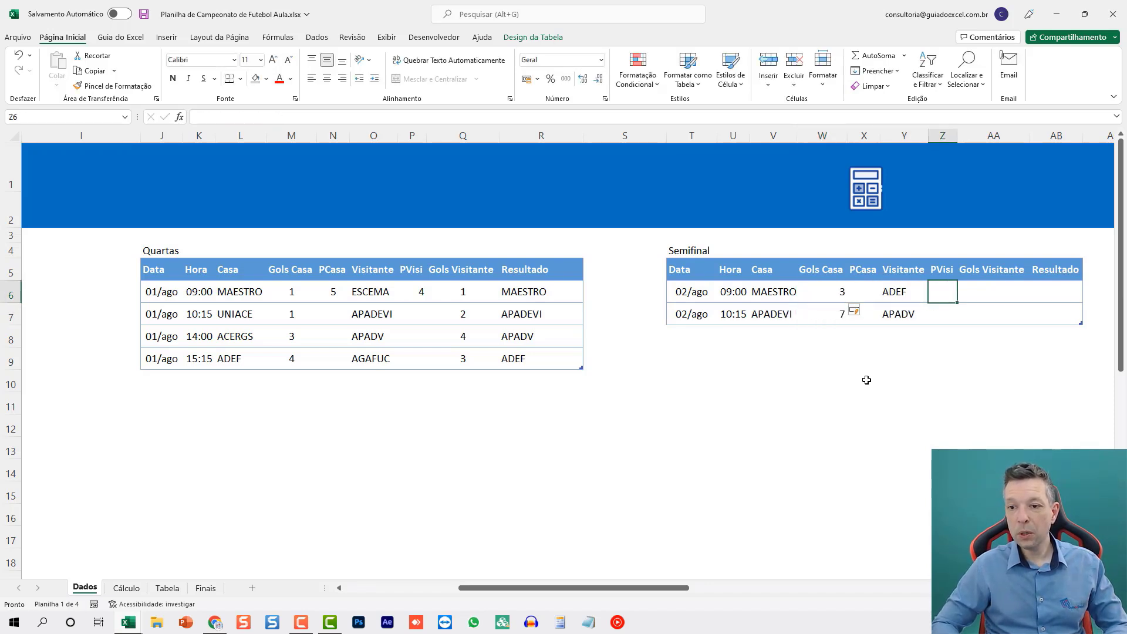
text(=ALEAT)
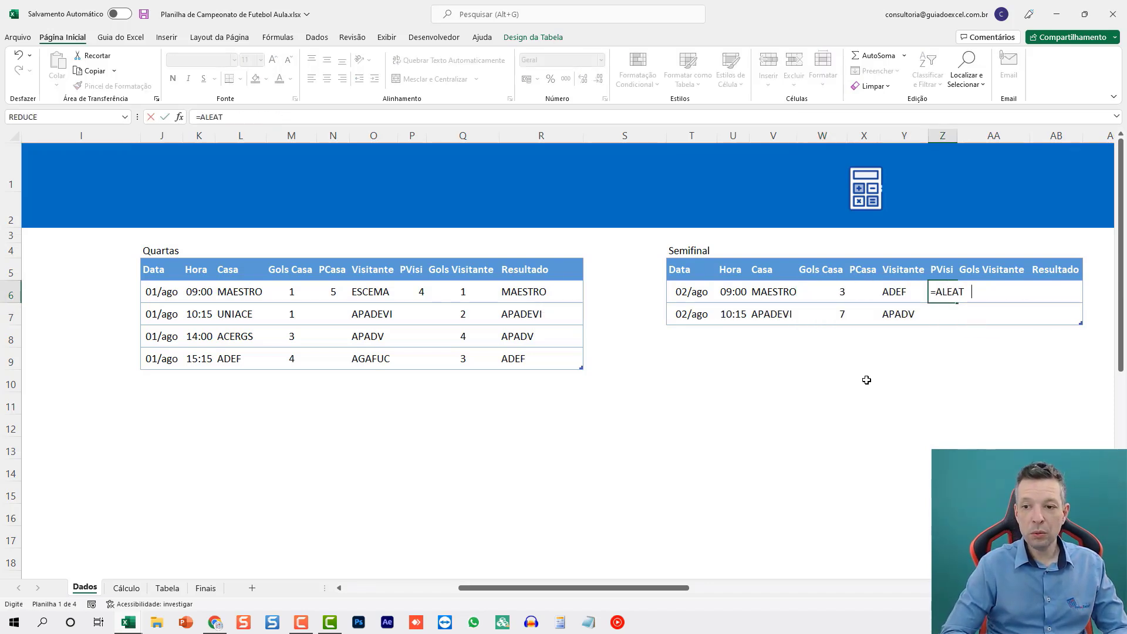
text(ÓRIOENTRE(1;7)
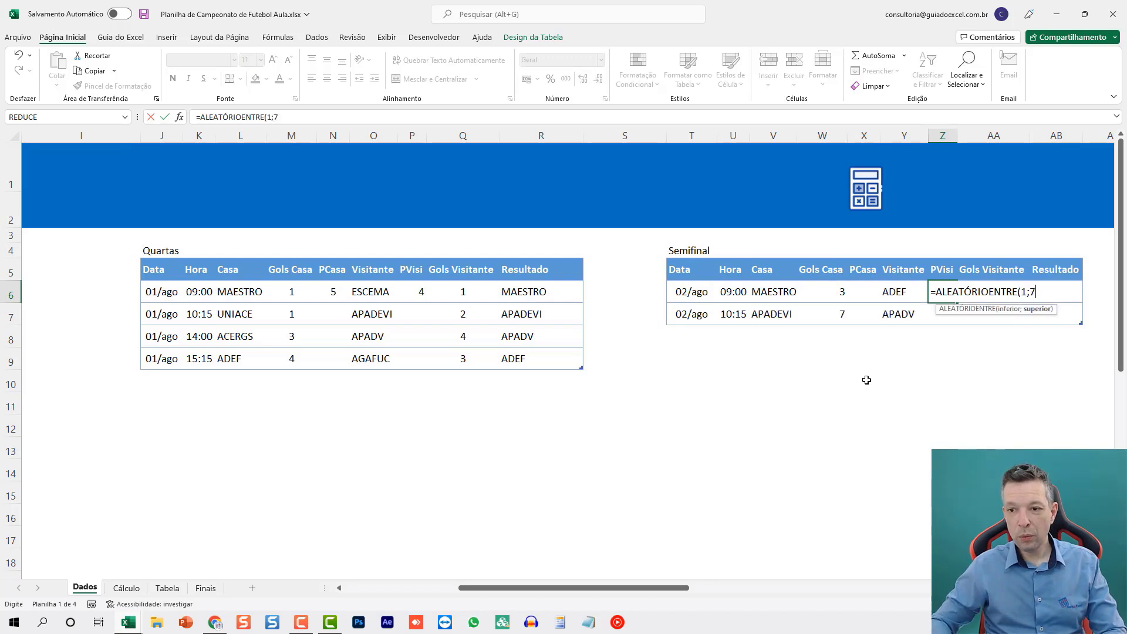
text())
key(Return)
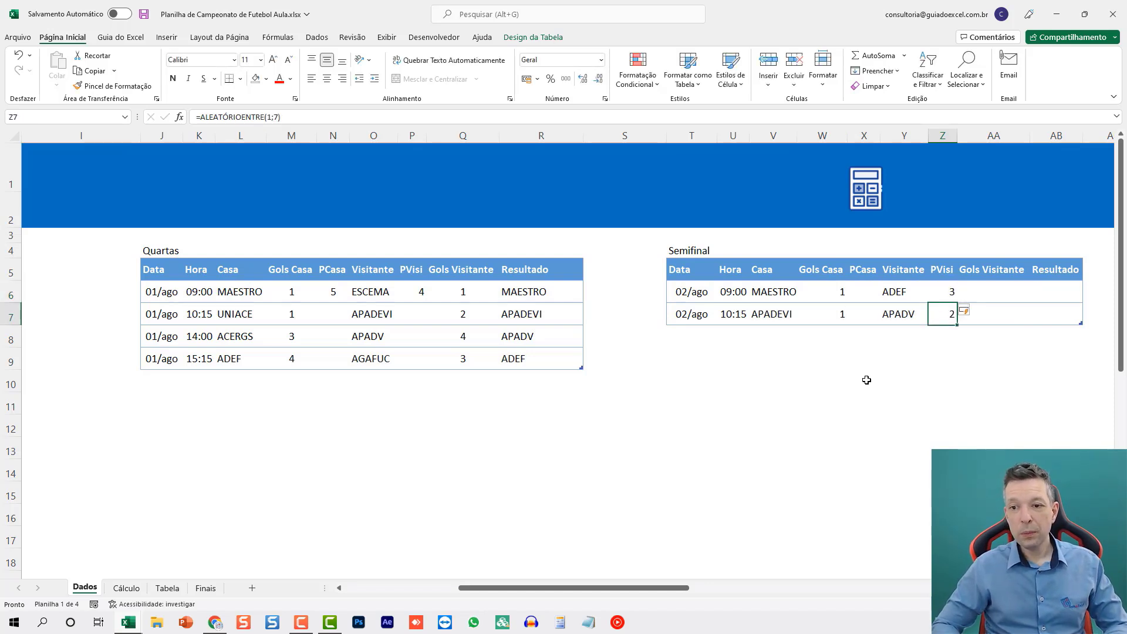
click(946, 290)
key(F2)
key(Return)
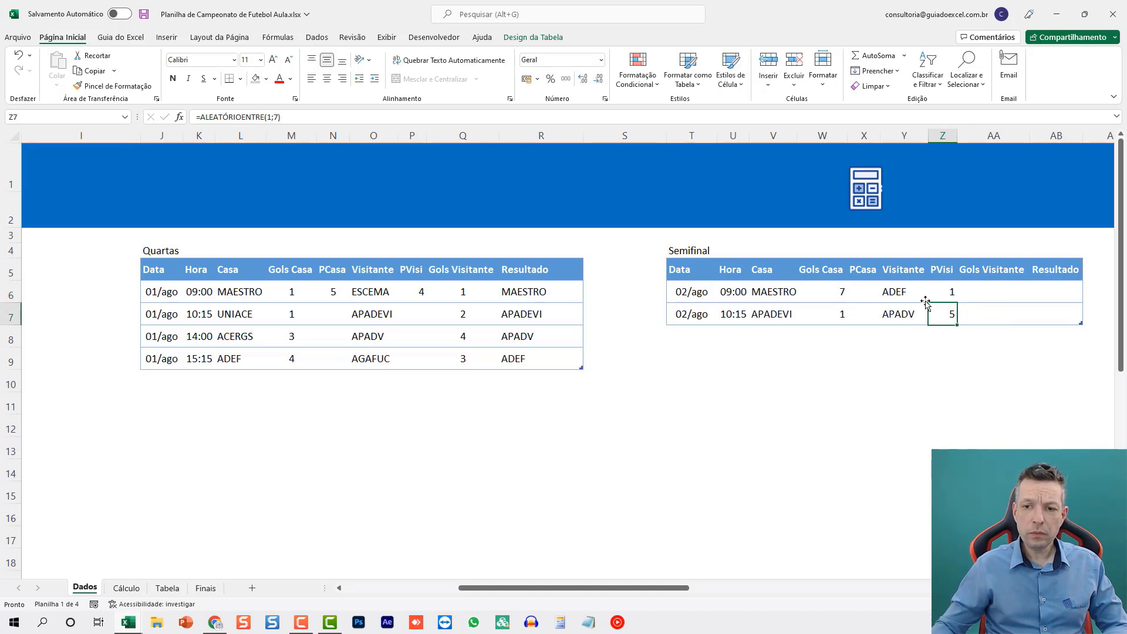
- Replace the random Semifinal formulas with fixed values: 1 and 5 in Gols Casa, 1 and 4 in PVisi
click(842, 289)
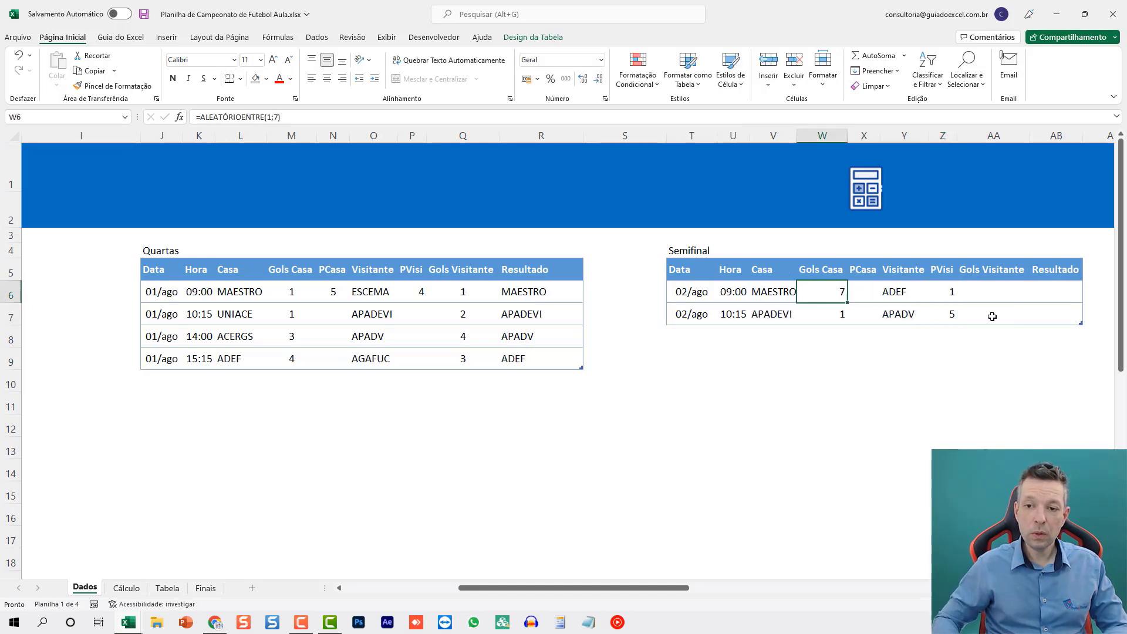
key(F2)
key(Return)
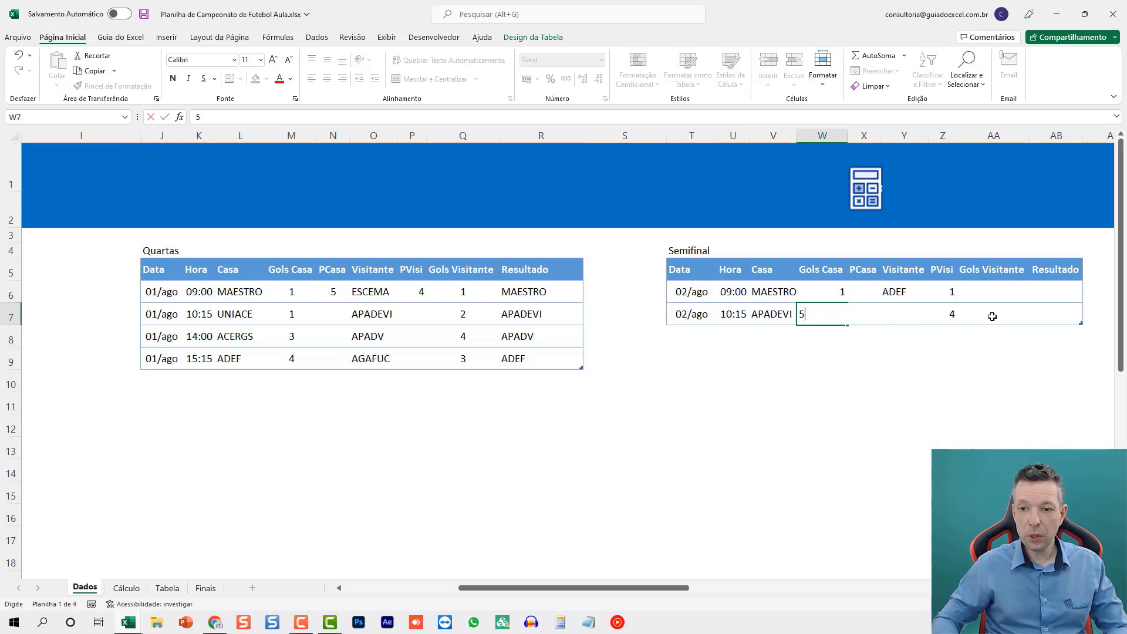
key(Right)
key(Right)
key(Right)
text(4)
key(Return)
- Copy the two Semifinal PVisi values from Z6:Z7 into the Gols Visitante column
key(Up)
key(Up)
key(Up)
key(Left)
key(Left)
key(Down)
key(Right)
key(Right)
key(Right)
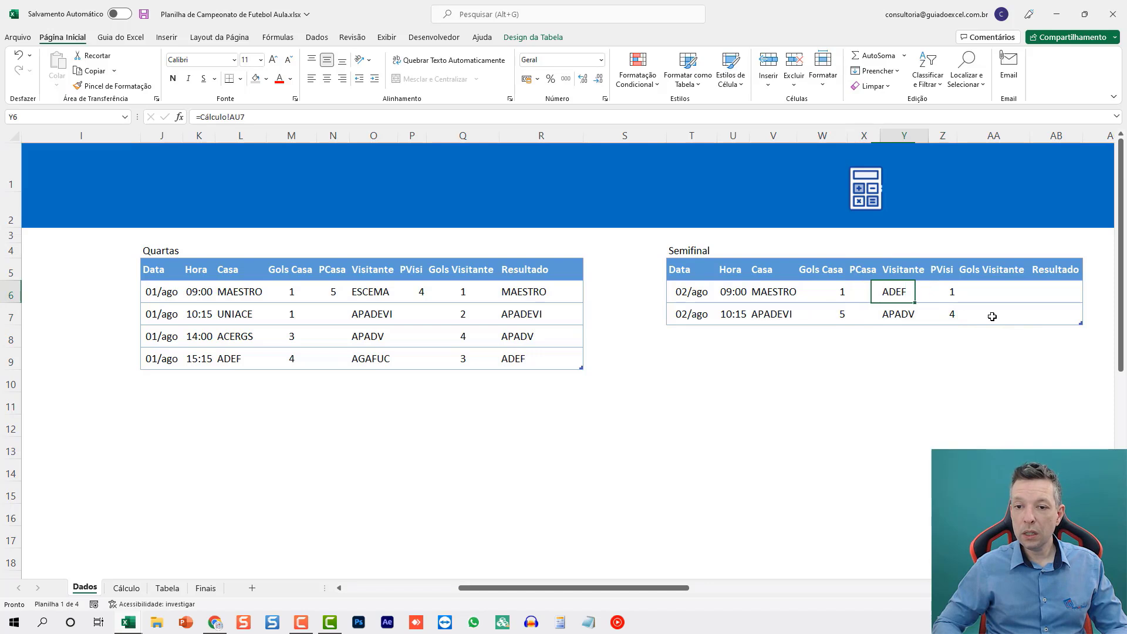
key(Left)
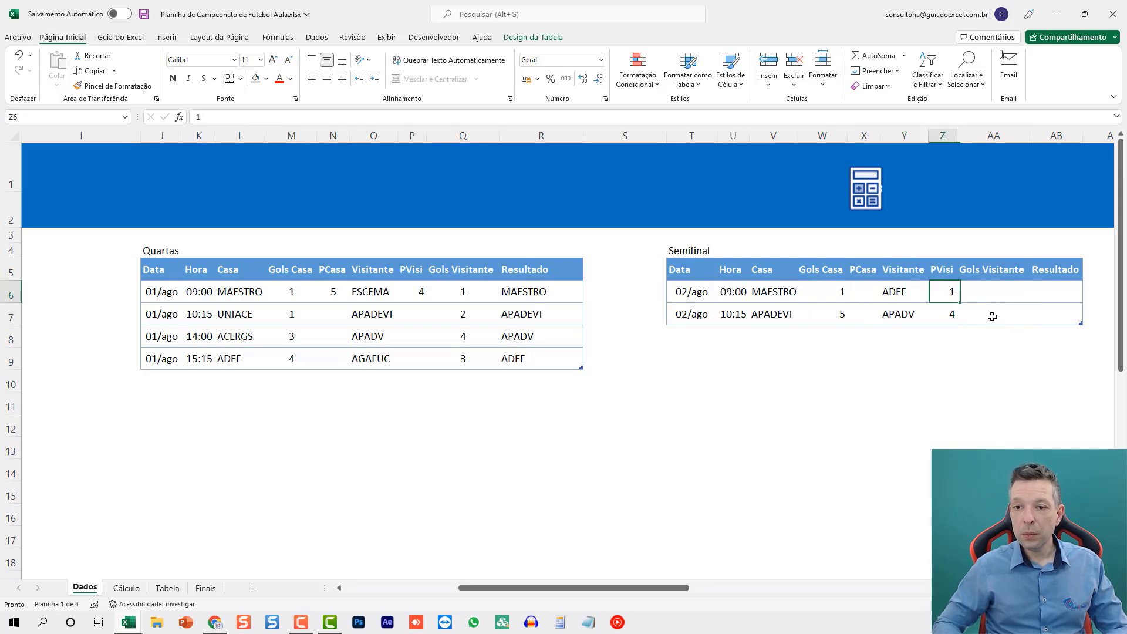
key(shift+Down)
key(ctrl+c)
key(Right)
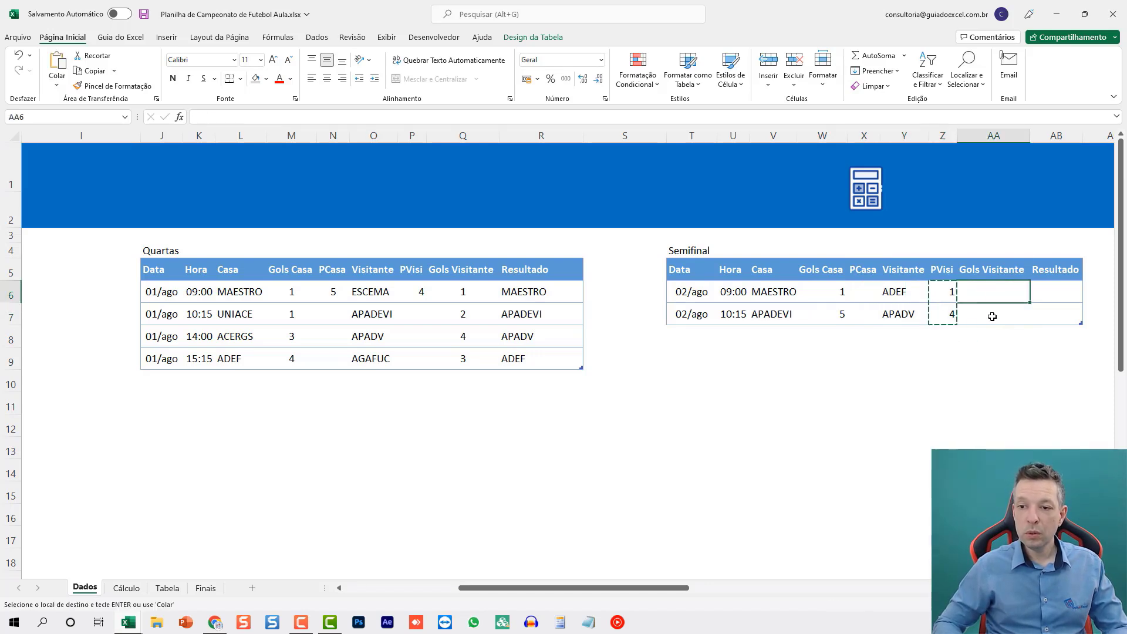
key(ctrl+v)
key(Escape)
- Set the first semifinal's penalties to 5 in PVisi and 3 in PCasa
key(Left)
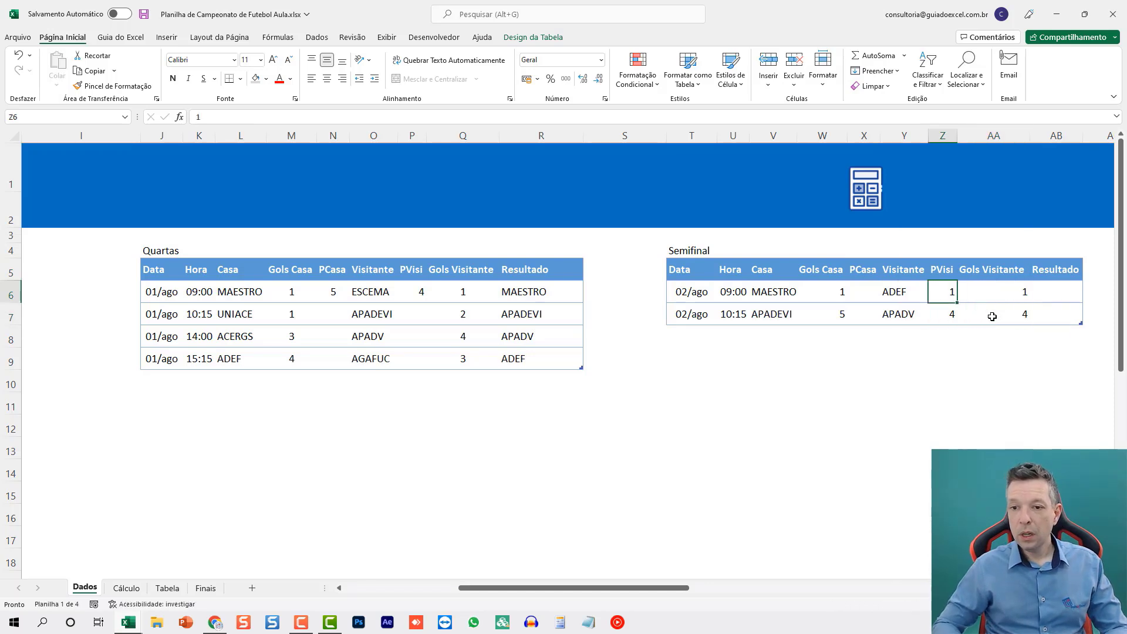
text(5)
key(Left)
key(Left)
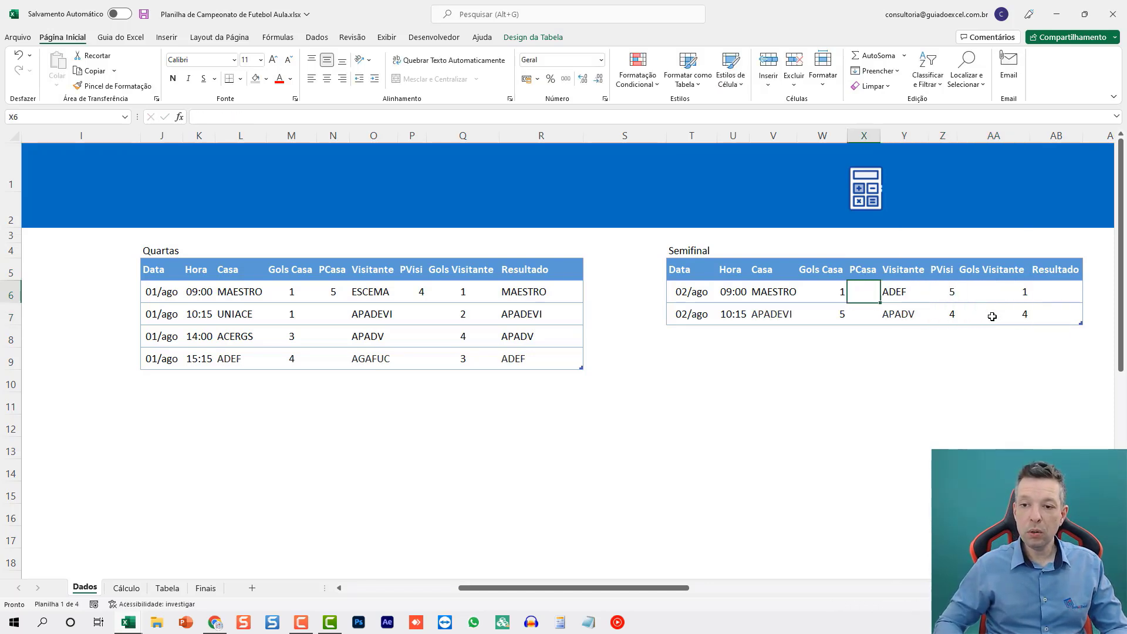
text(4)
key(Return)
key(Up)
text(3)
key(Return)
- Clear the PVisi value of the second semifinal, cell Z7
key(Right)
key(Right)
key(Right)
key(Left)
key(Delete)
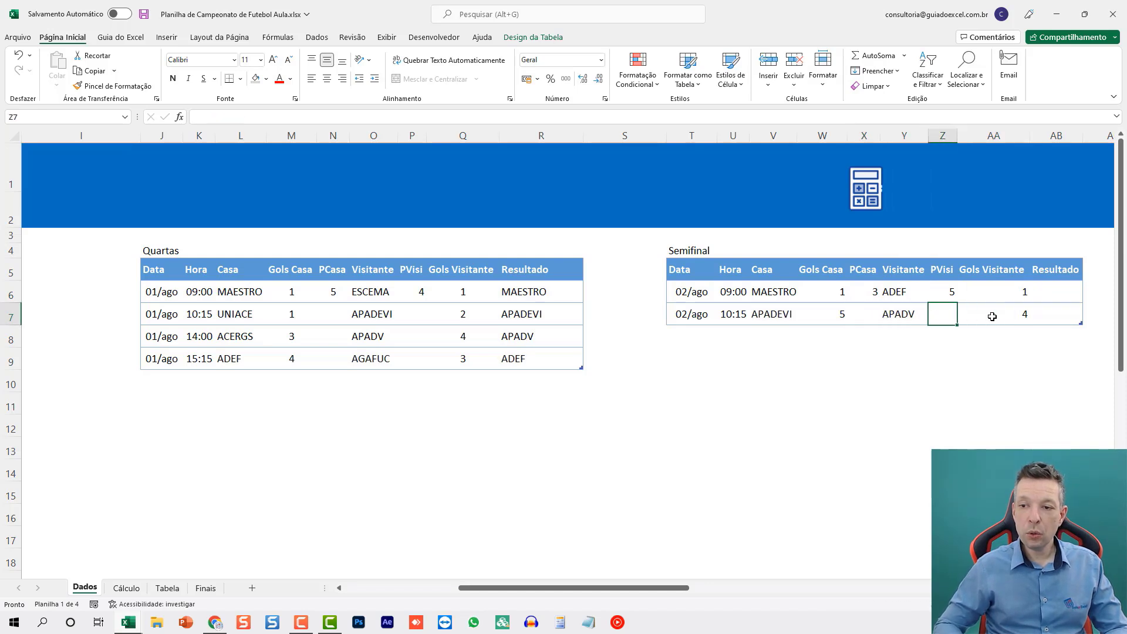
- Autofit the Semifinal table's columns T to AB and slightly widen the Resultado column
key(Right)
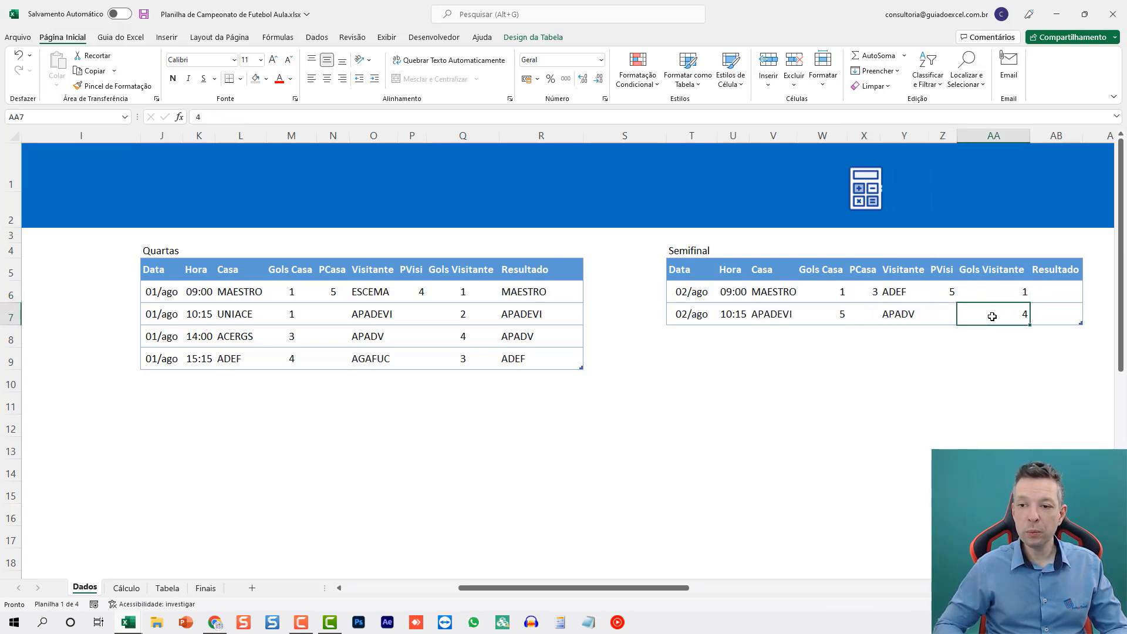
key(Right)
key(Up)
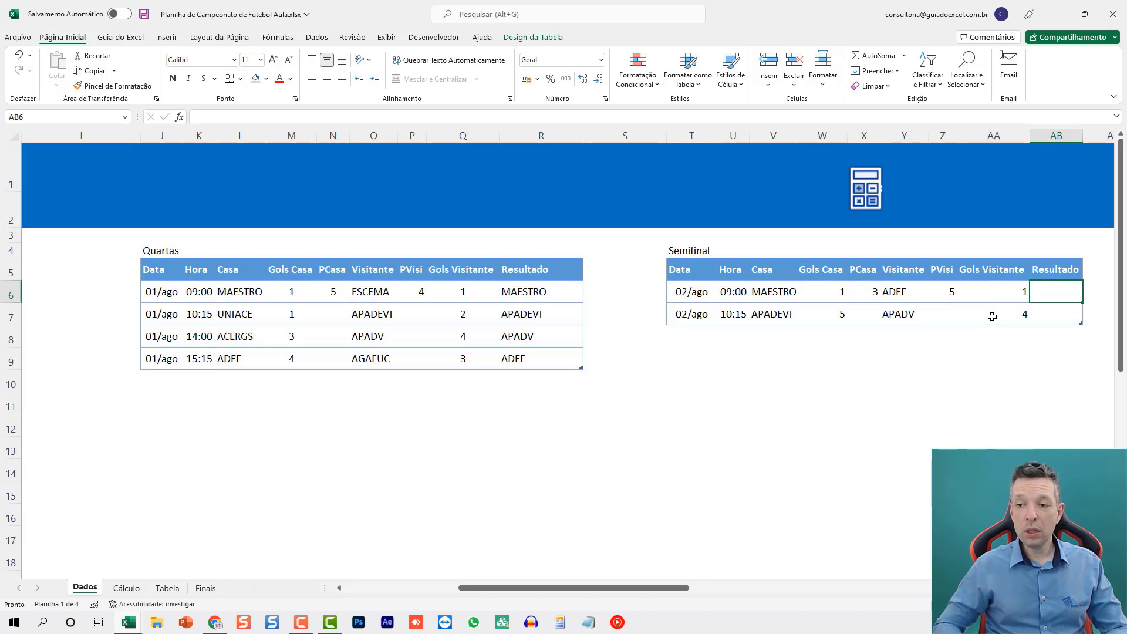
click(714, 136)
drag(714, 136, 1064, 140)
double_click(1030, 136)
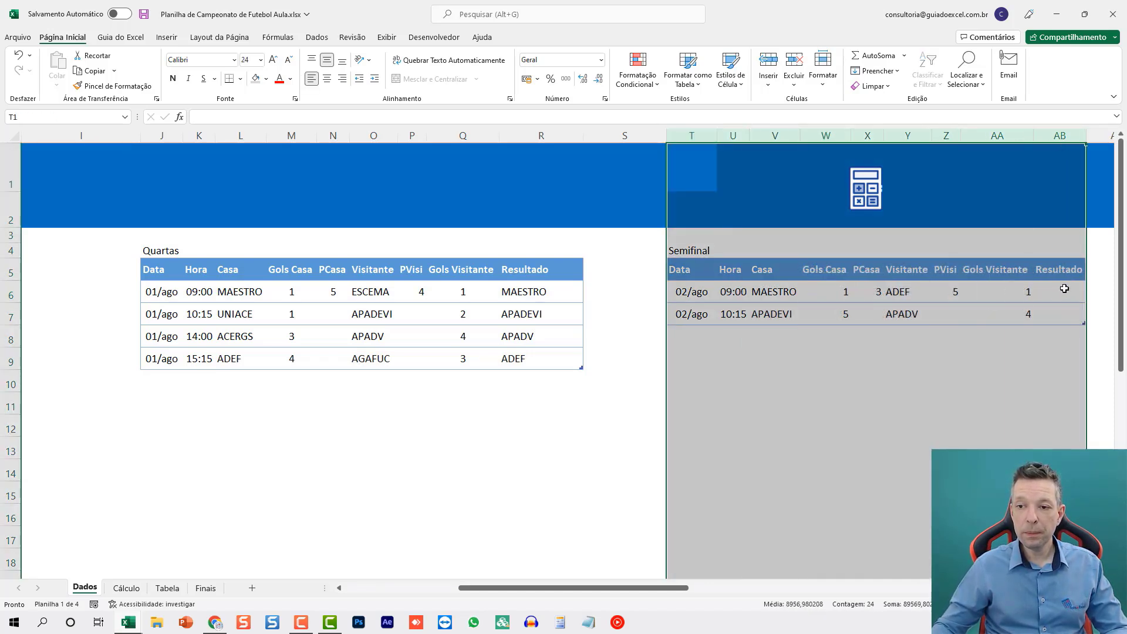
click(1059, 289)
drag(1097, 139, 1098, 140)
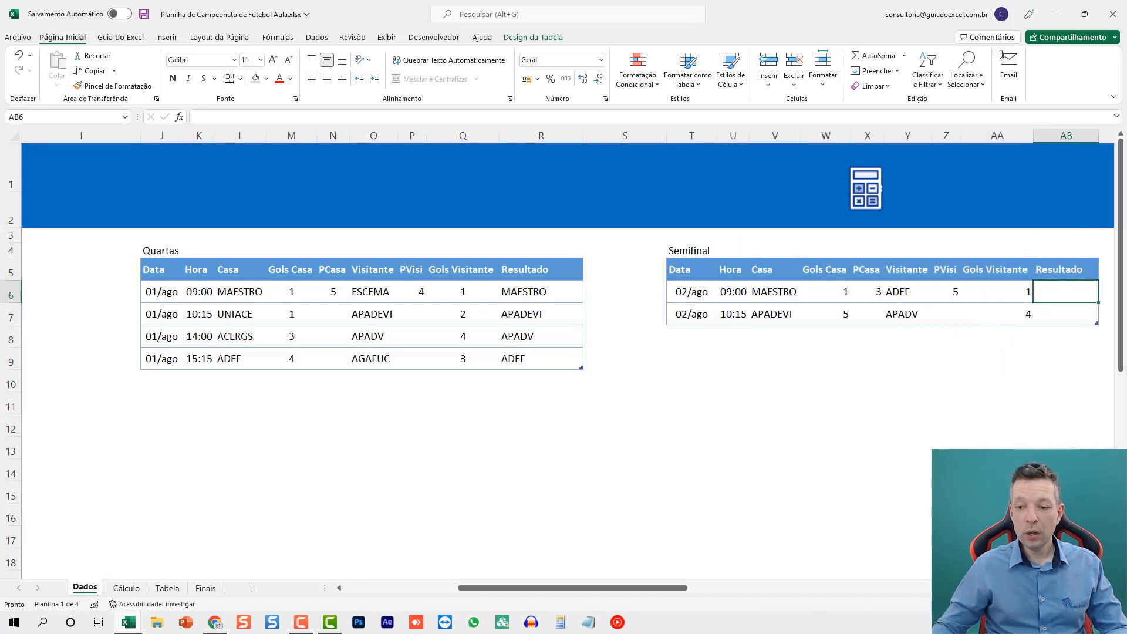
- Copy the Quartas Resultado formula from R6 into the first Semifinal Resultado cell, AB6
scroll(380, 292, right, 3)
double_click(379, 292)
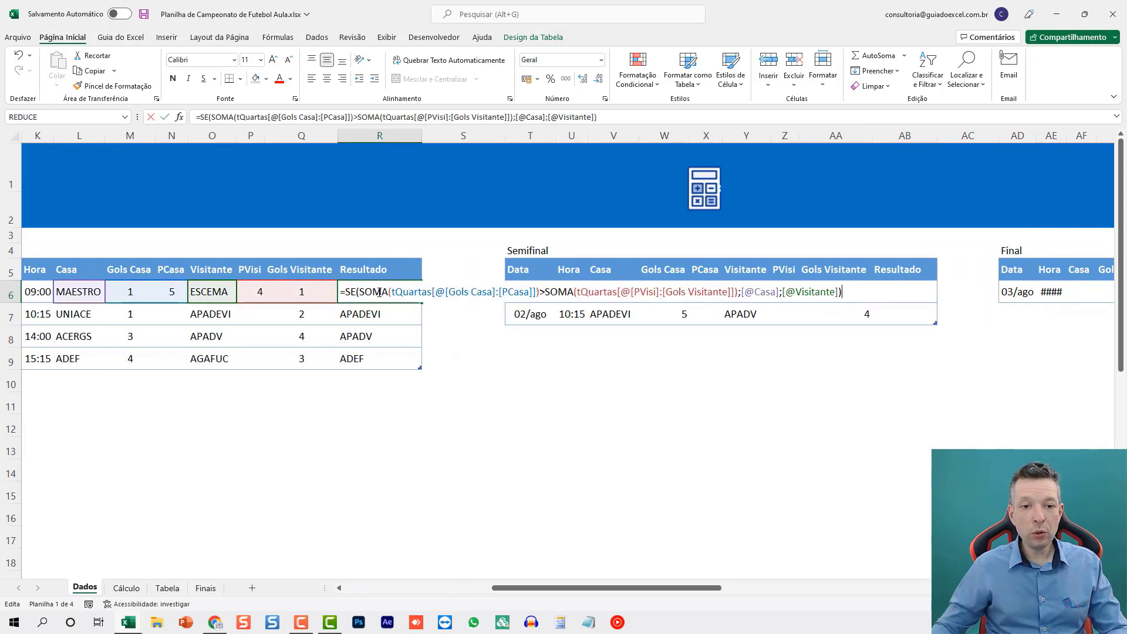
key(Escape)
key(ctrl+c)
click(898, 292)
key(ctrl+v)
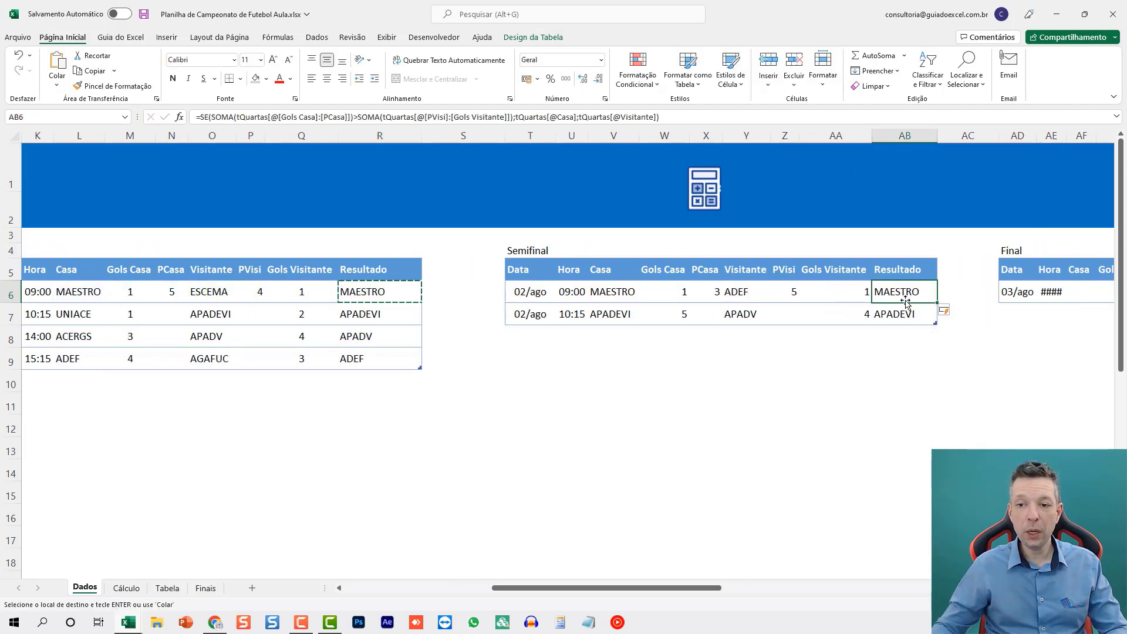
- Check the tQuartas references in the pasted AB6 formula and clear Semifinal Resultado cells AB6 and AB7
key(Escape)
key(F2)
key(Escape)
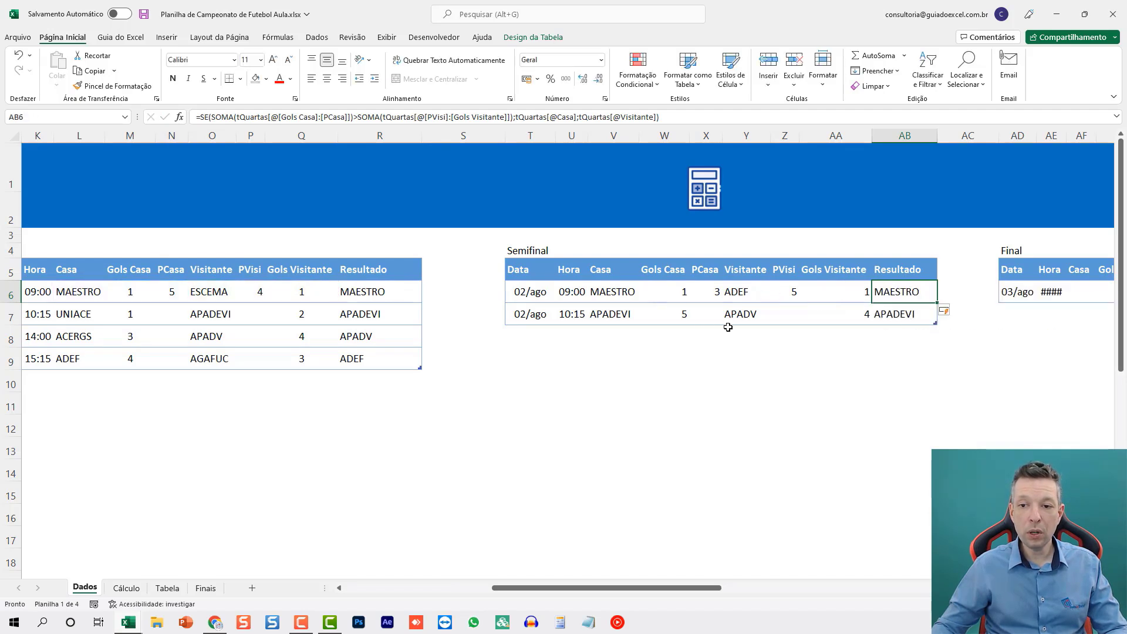
key(F2)
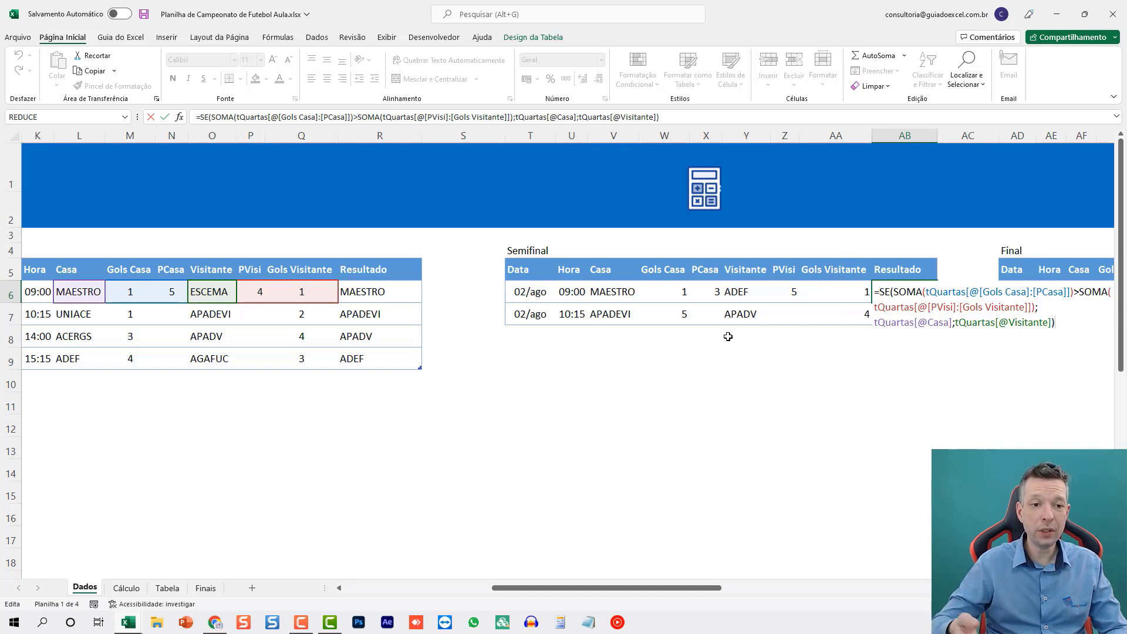
key(Escape)
key(Delete)
key(Down)
key(Delete)
key(Up)
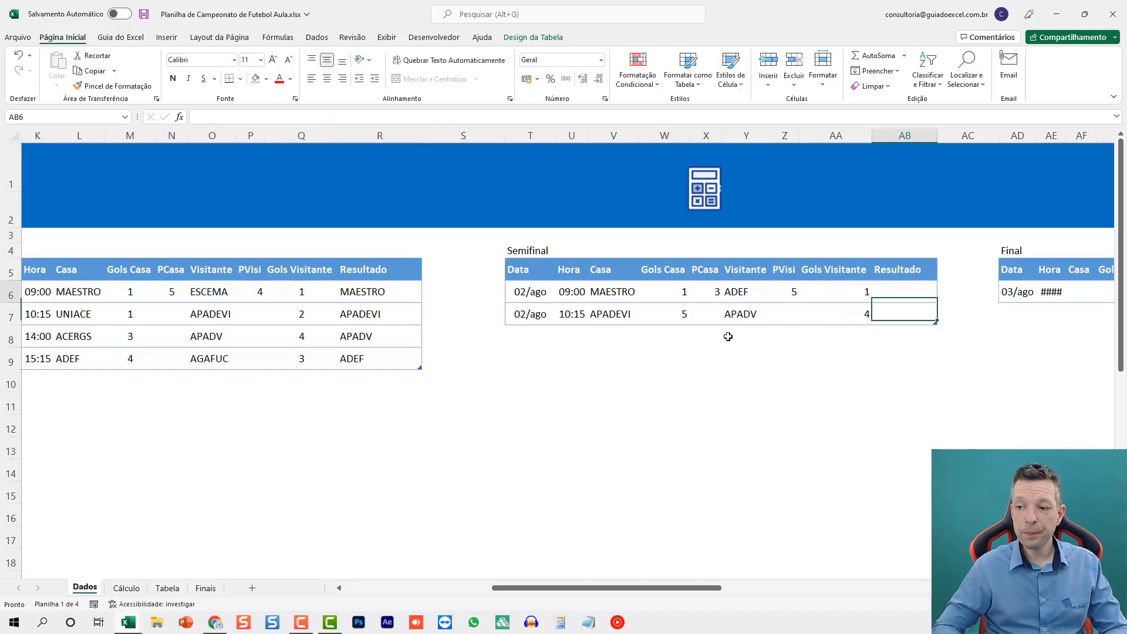
key(Right)
key(Right)
key(Right)
key(Right)
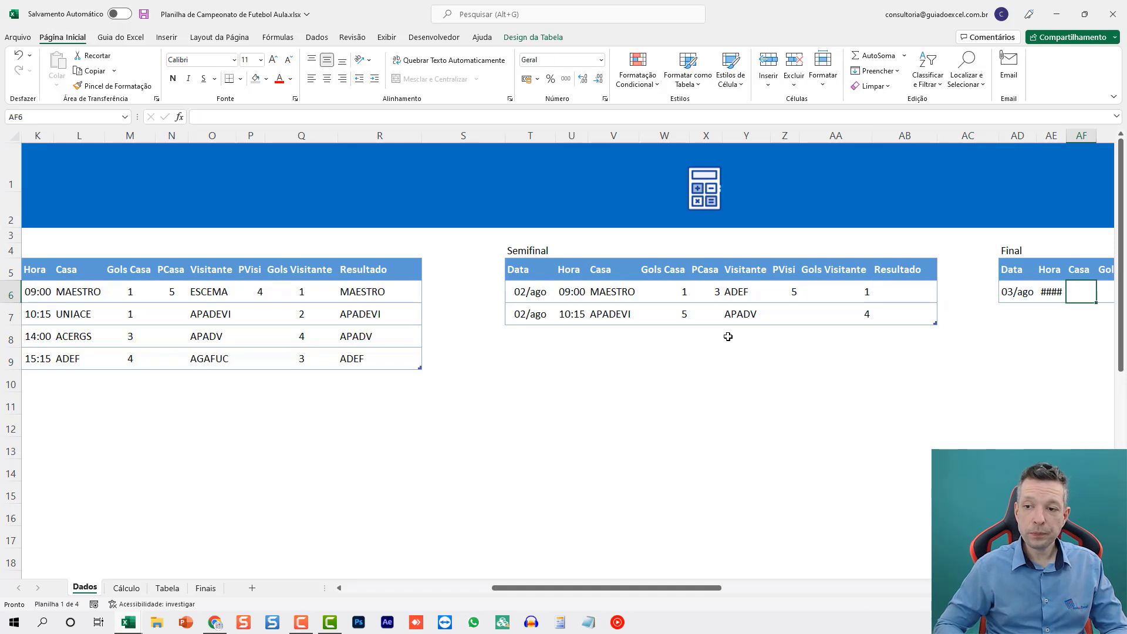
key(Left)
key(Left)
key(Left)
key(Left)
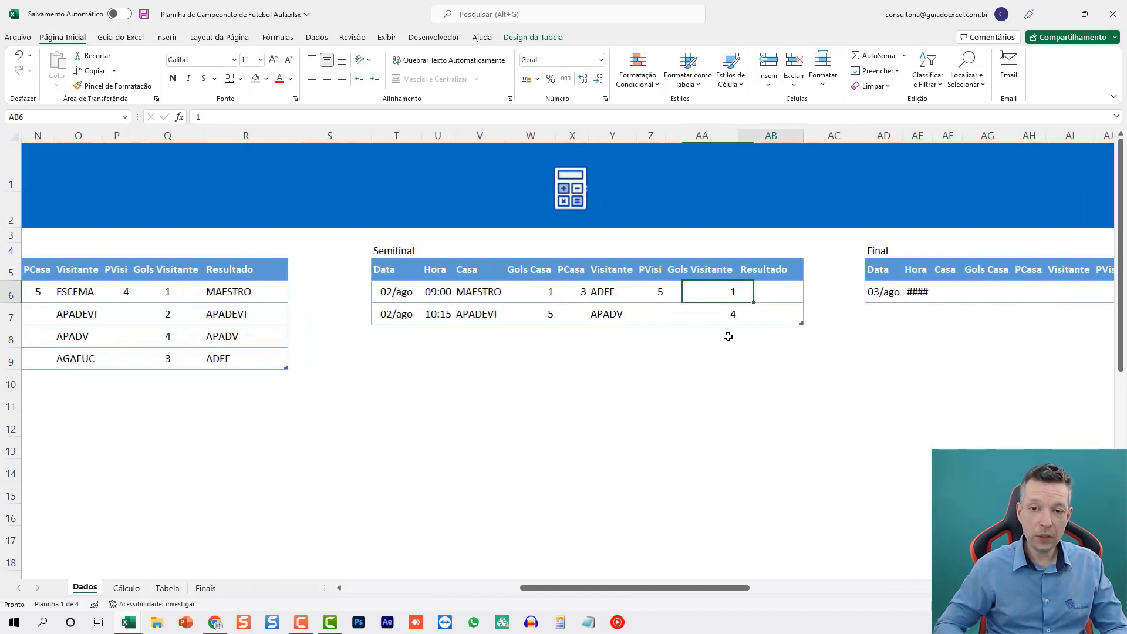
- Start the Semifinal Resultado formula in AB6 with a SE test that SOMA of Gols Casa:PCasa exceeds SOMA of PVisi:Gols Visitante
text(=)
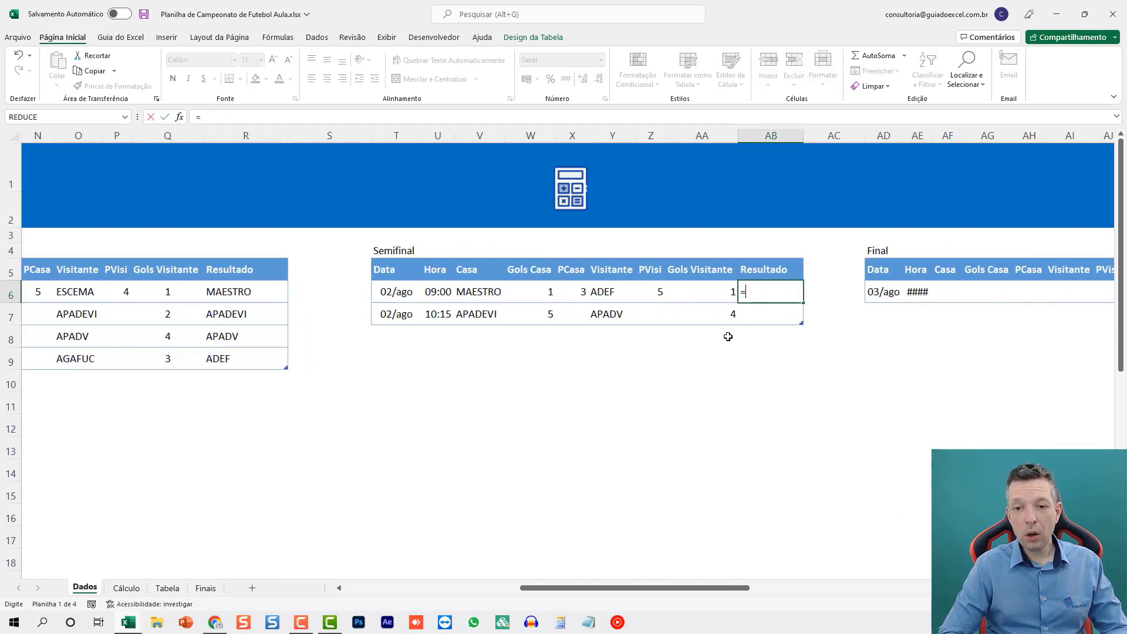
text(SE)
text((SPCLA)
key(BackSpace)
key(BackSpace)
key(BackSpace)
key(BackSpace)
text(OMA()
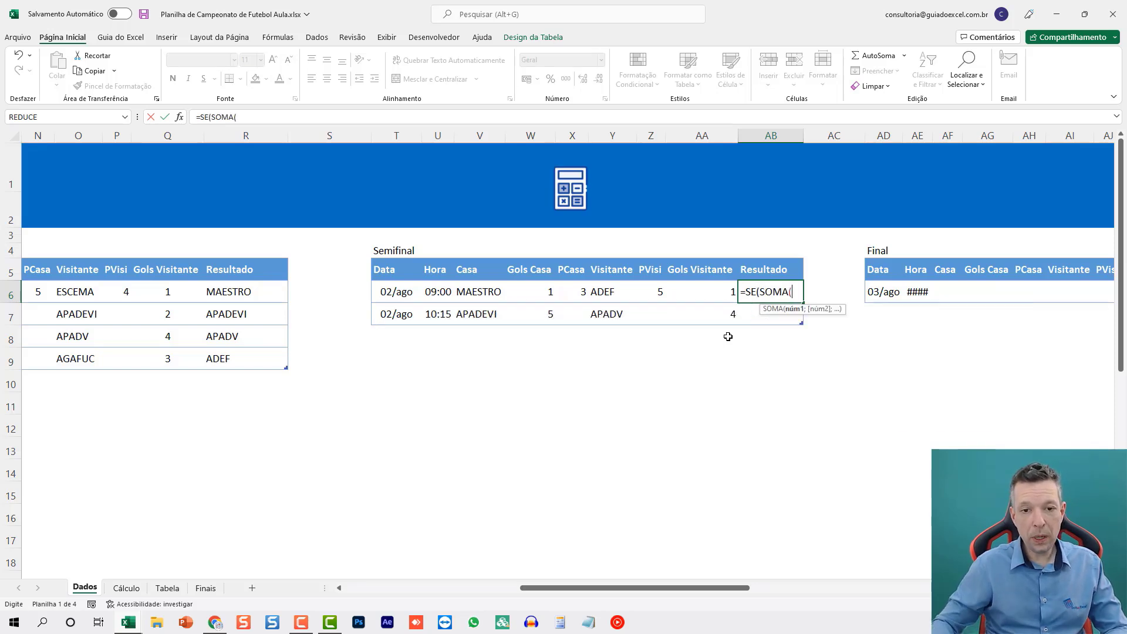
drag(536, 296, 576, 292)
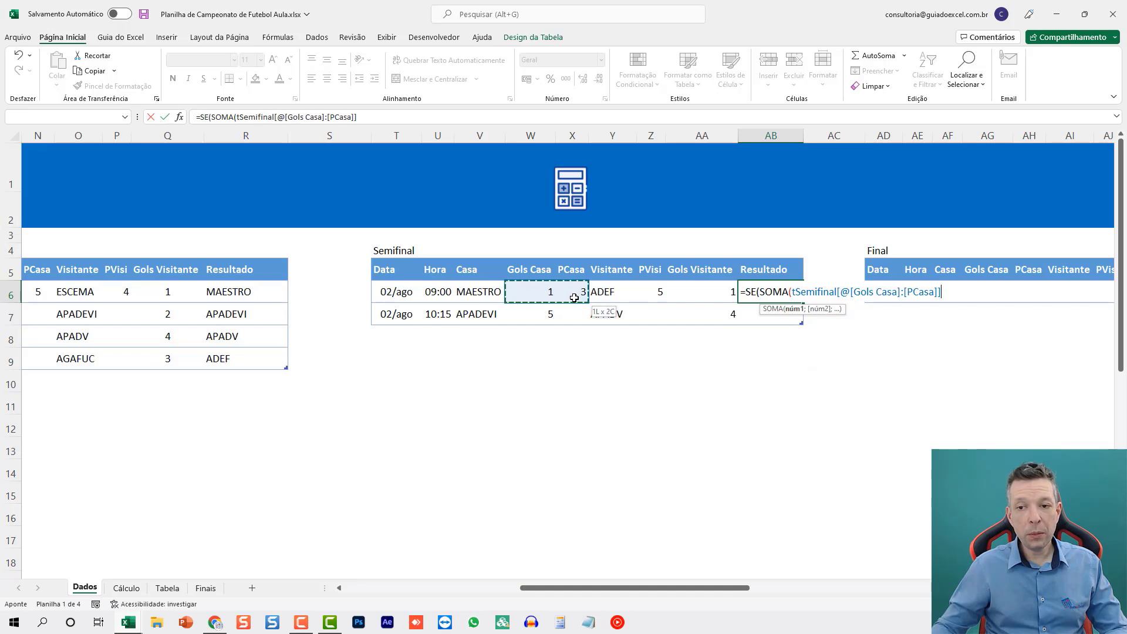
text()>)
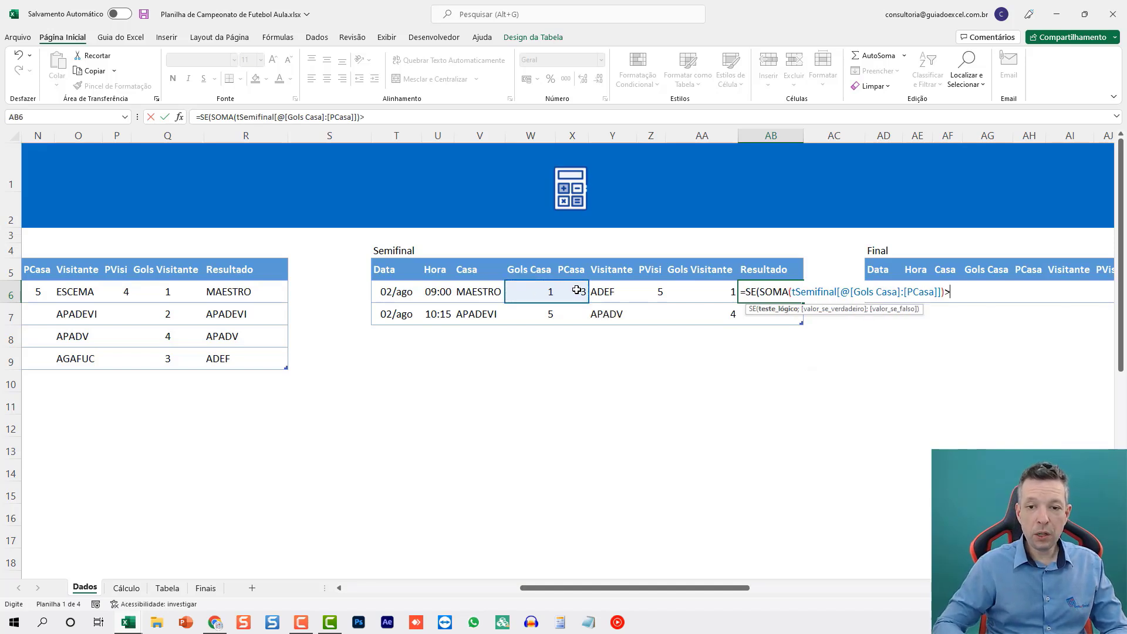
text(SOMA()
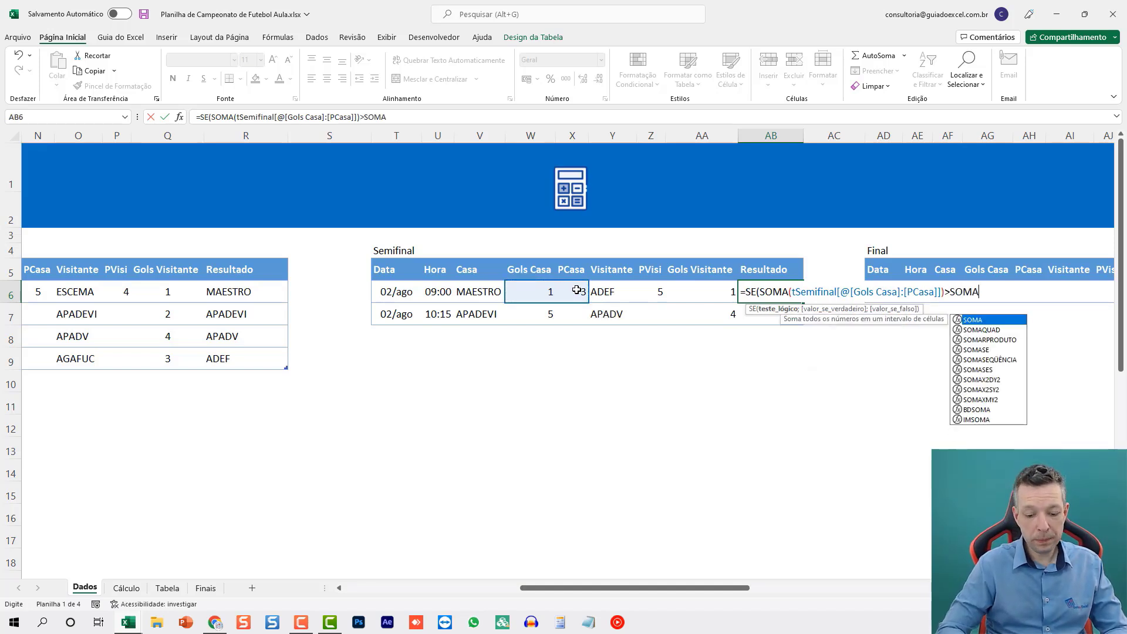
drag(649, 288, 675, 292)
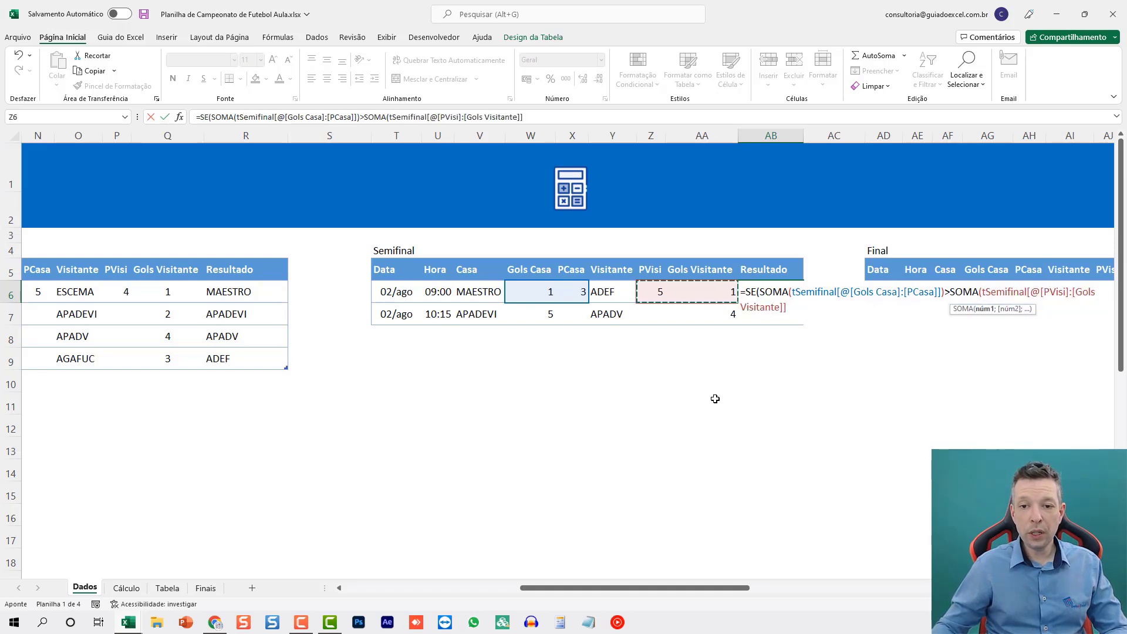
text();)
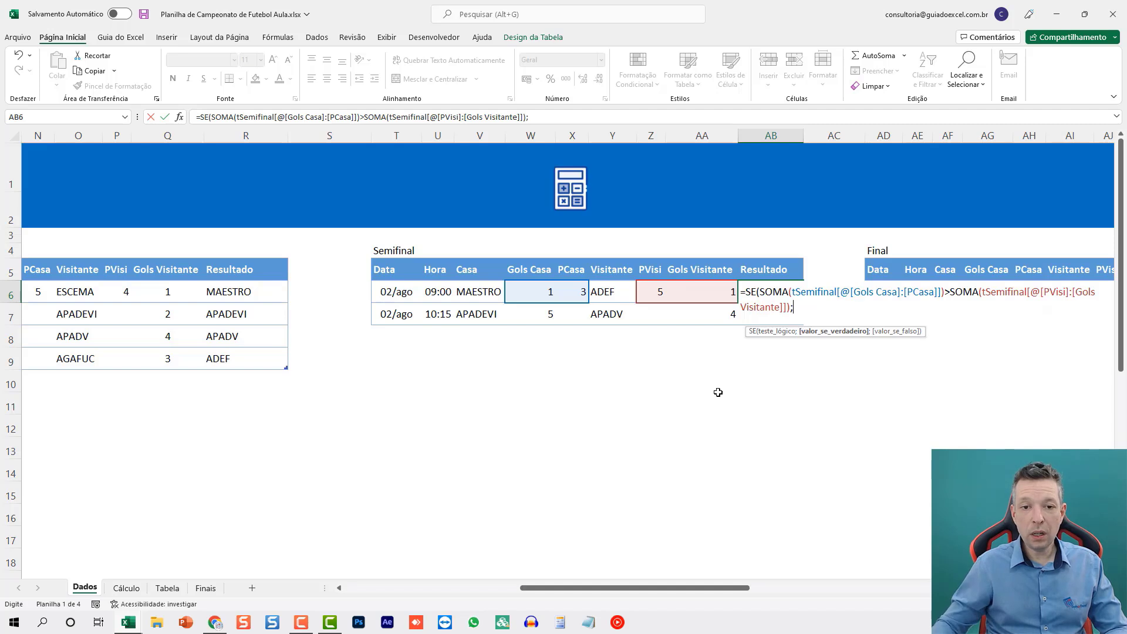
- Complete the AB6 formula so it returns the Casa team when the test is true and the Visitante team otherwise
click(470, 291)
text(;)
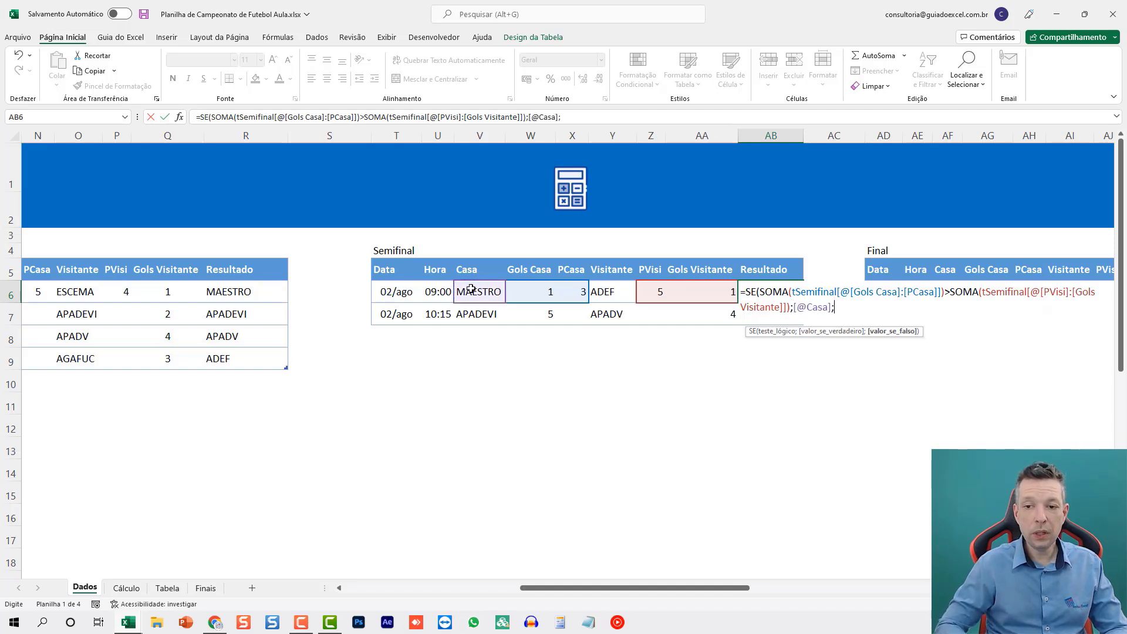
click(611, 293)
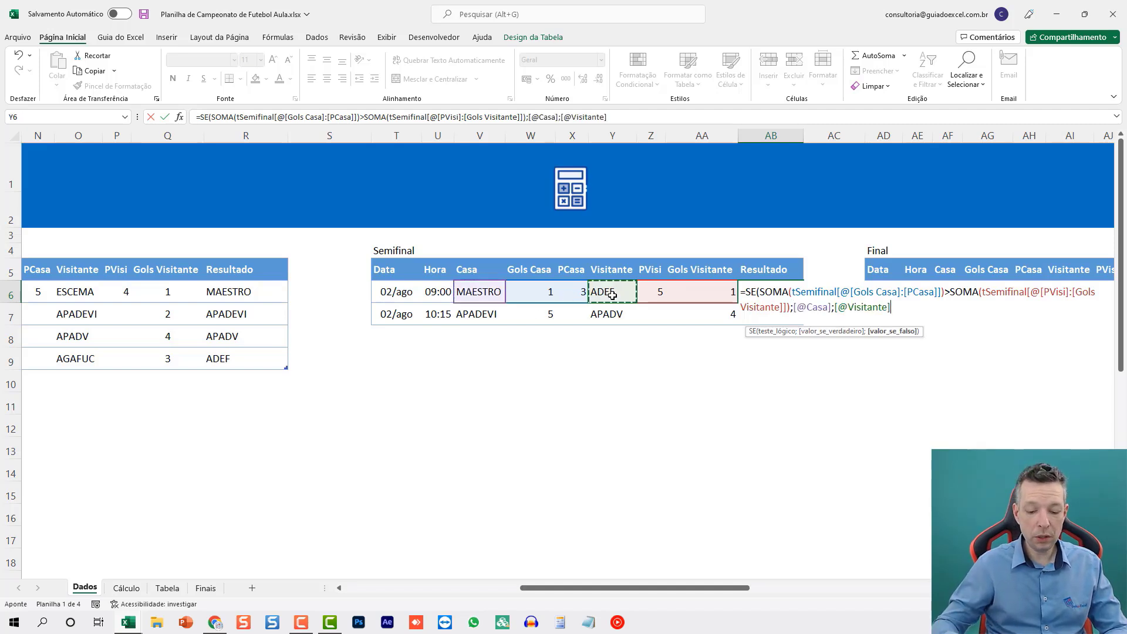
text())
key(ctrl+Return)
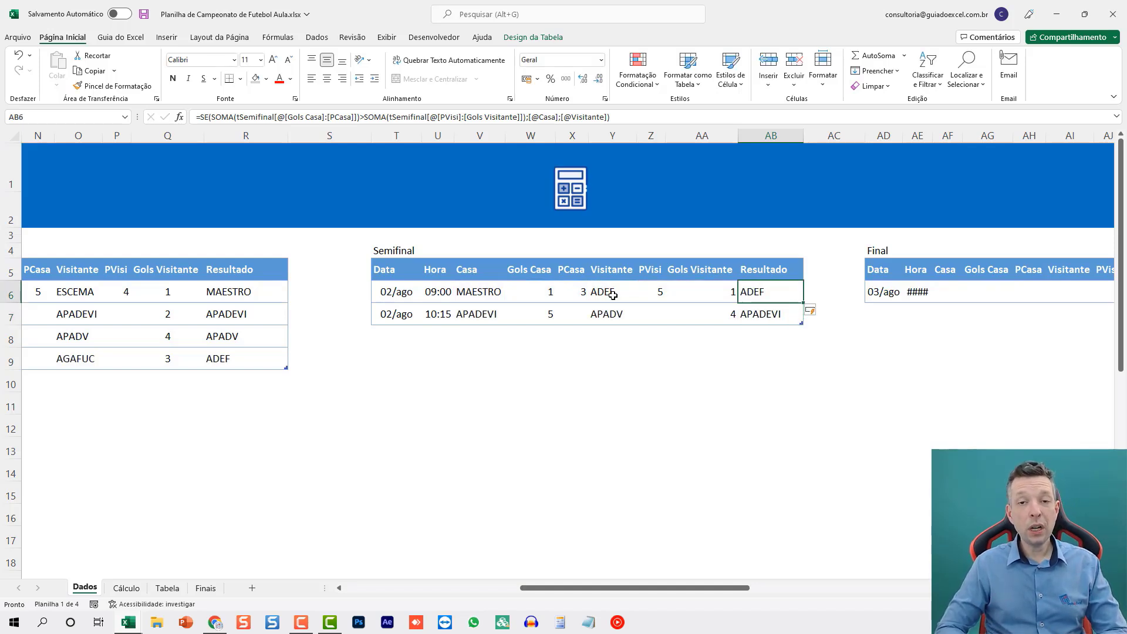
- Examine the Semifinal goals and Resultado formulas in Dados and compare them with the Semifinal bracket in Cálculo
click(734, 315)
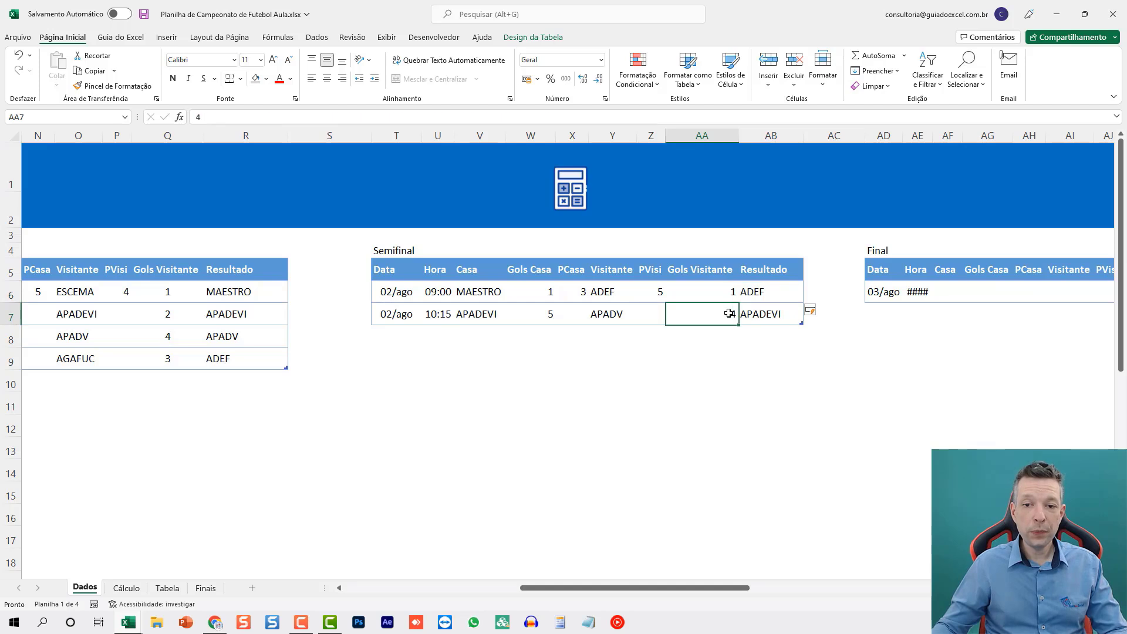
click(768, 312)
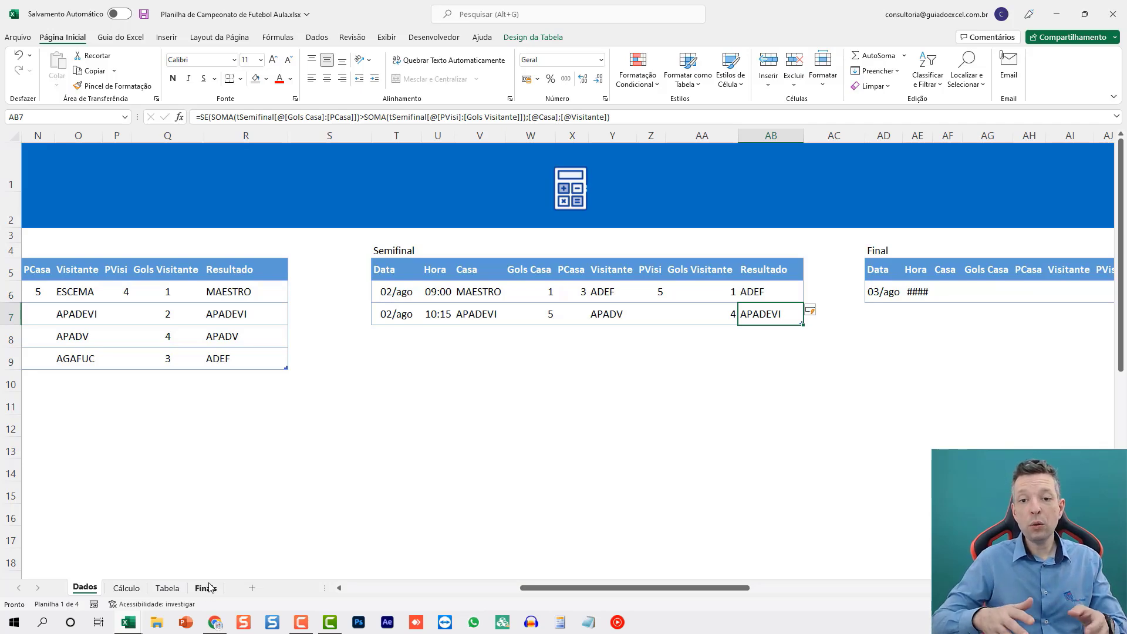
click(126, 588)
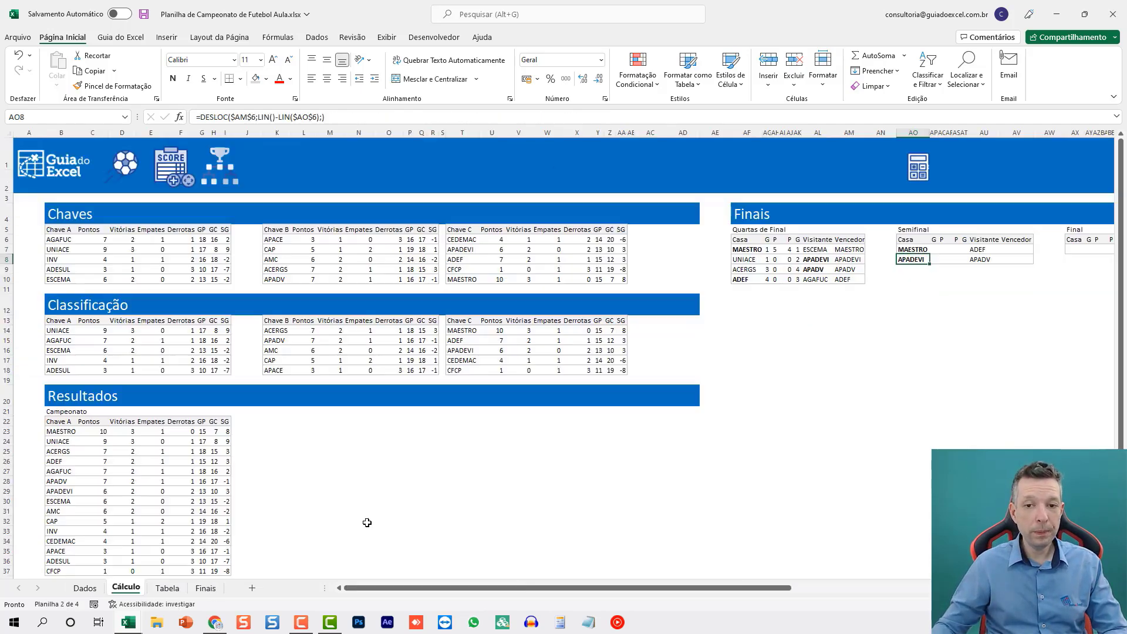
click(85, 588)
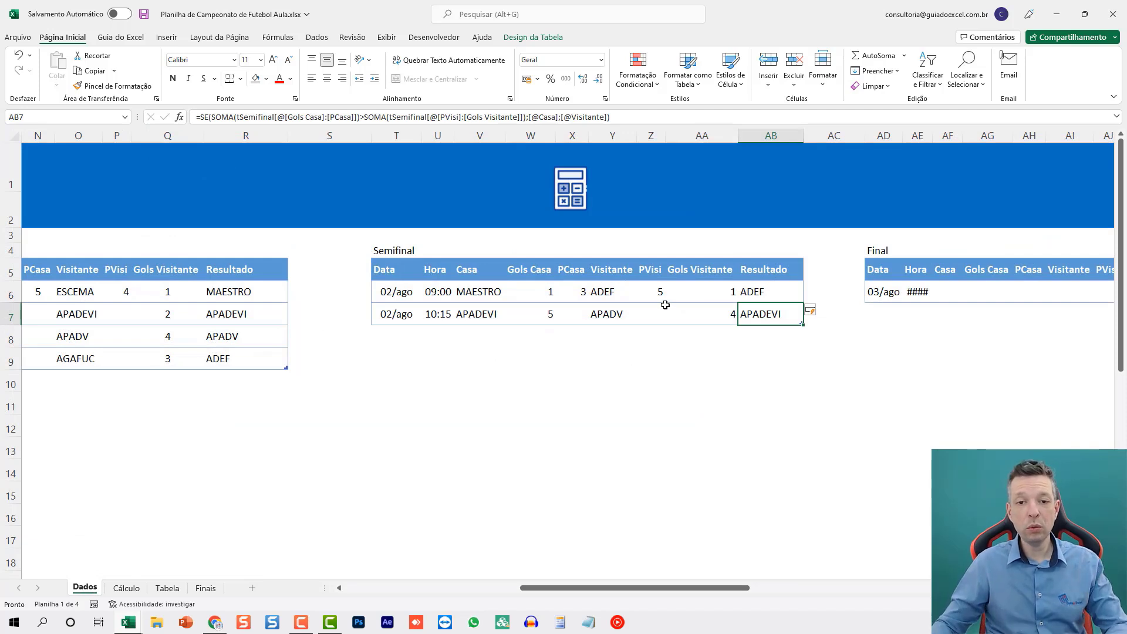
drag(551, 292, 562, 321)
mouse_move(670, 294)
mouse_down()
mouse_move(722, 313)
mouse_move(710, 325)
mouse_up()
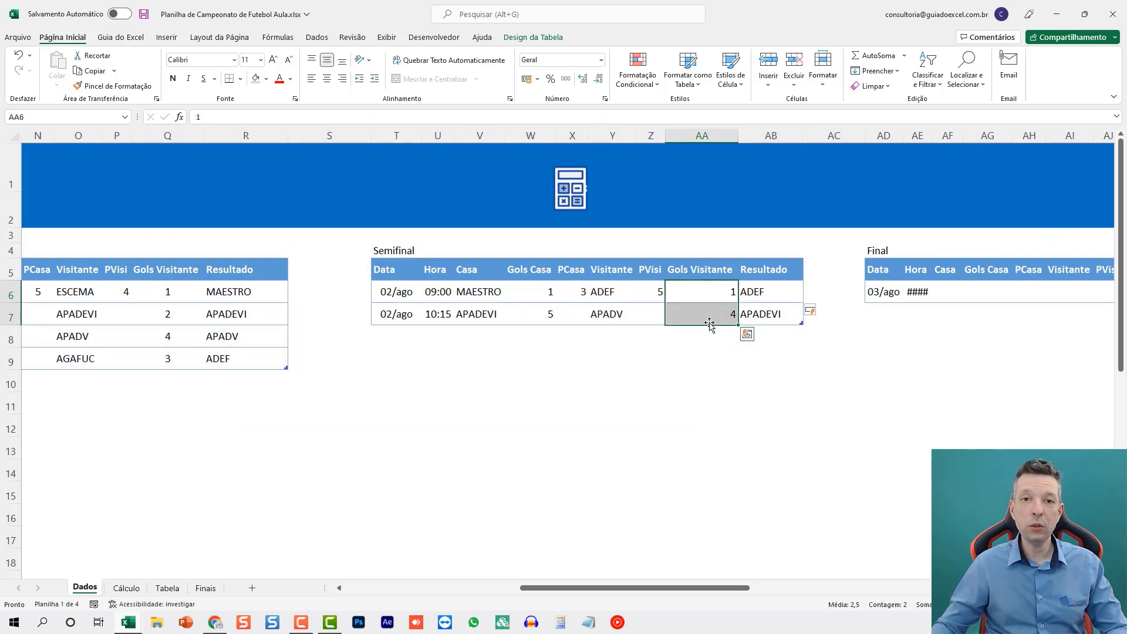
click(764, 294)
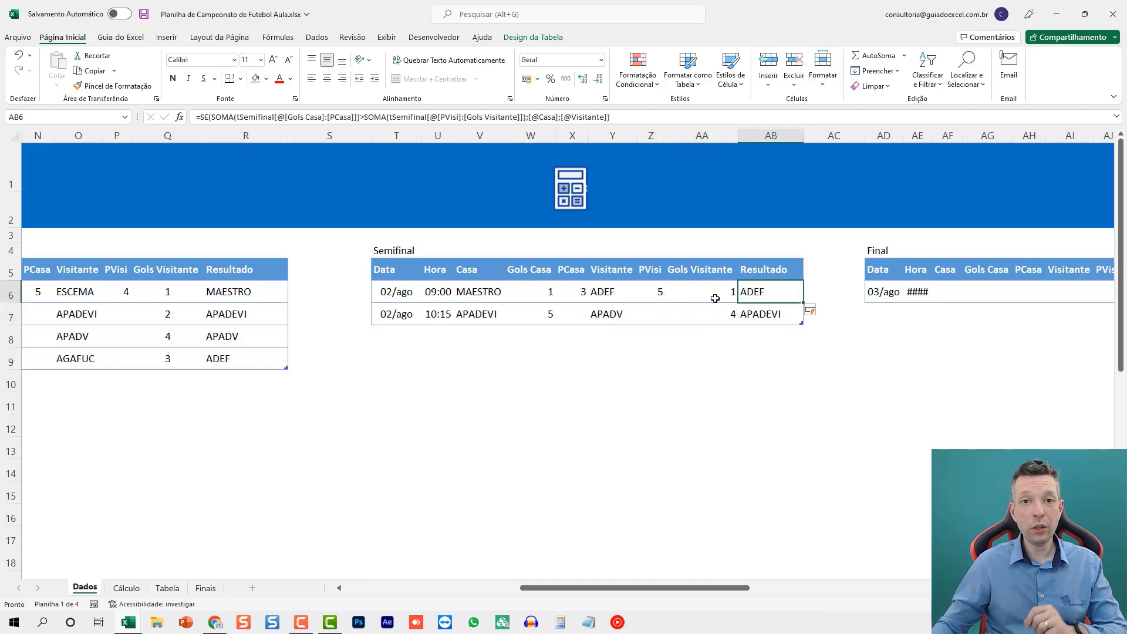
- On the Cálculo sheet, link the Semifinal home goals cell AP7 to Gols Casa in Dados W6 and copy the link to AP8
click(125, 587)
click(974, 262)
key(Right)
key(Right)
key(Right)
key(Right)
key(Right)
key(Right)
key(Right)
key(Right)
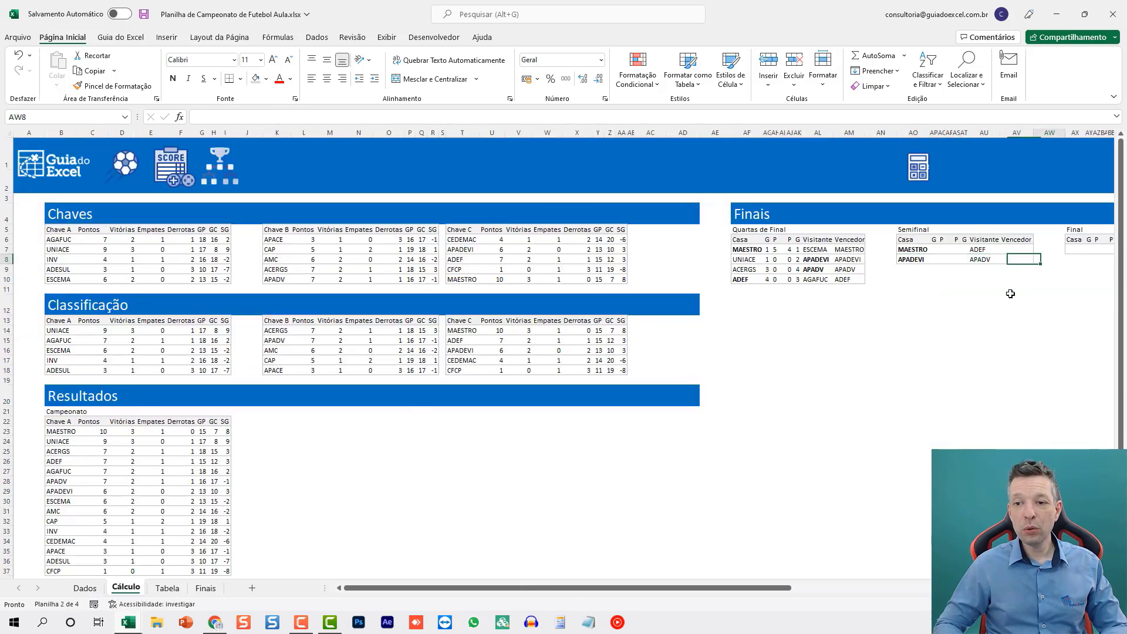
key(Right)
key(Right)
key(Right)
key(Right)
key(Right)
key(Right)
key(Right)
key(Right)
key(Right)
key(Right)
key(Right)
key(Right)
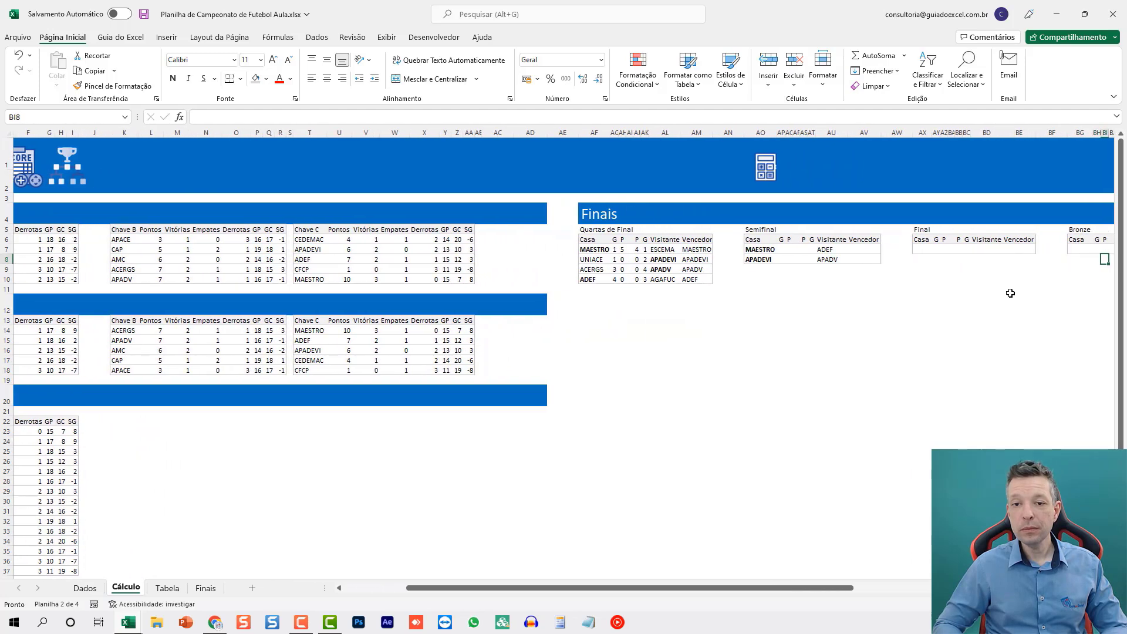
key(Right)
key(Right)
scroll(1003, 274, up, 3)
scroll(365, 285, up, 3)
scroll(256, 287, up, 1)
click(155, 307)
text(=)
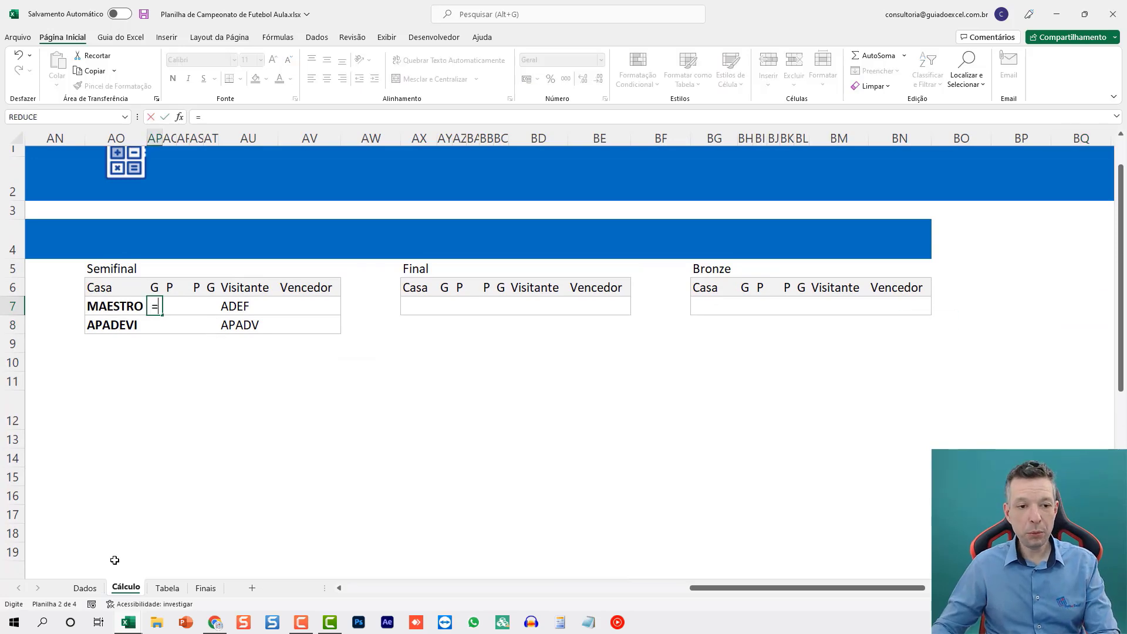
click(85, 588)
click(531, 291)
key(Return)
key(Up)
key(ctrl+c)
click(155, 324)
key(ctrl+v)
- Link the Semifinal home penalties cell AQ7 to PCasa in Dados X6 and copy the link to AQ8
click(170, 306)
text(=)
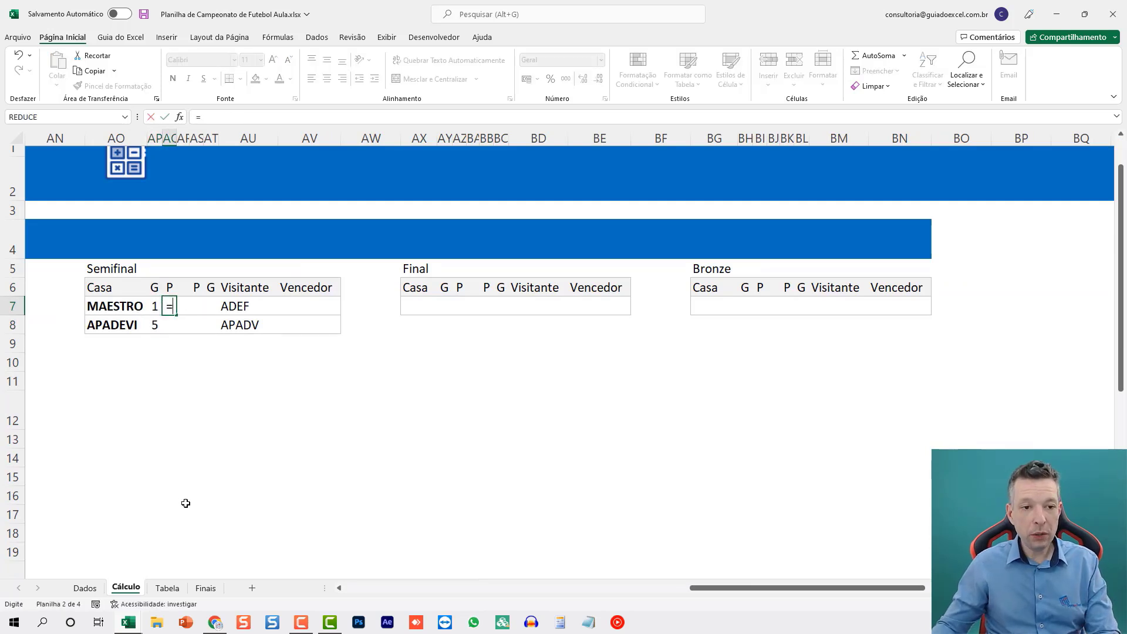
click(85, 588)
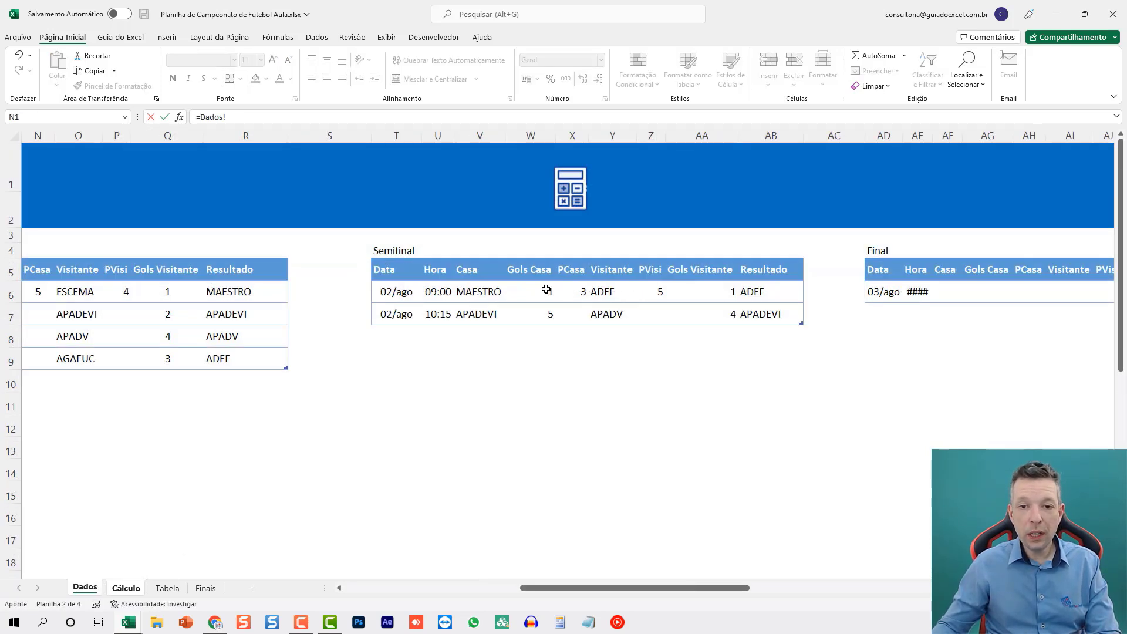
click(571, 290)
key(Return)
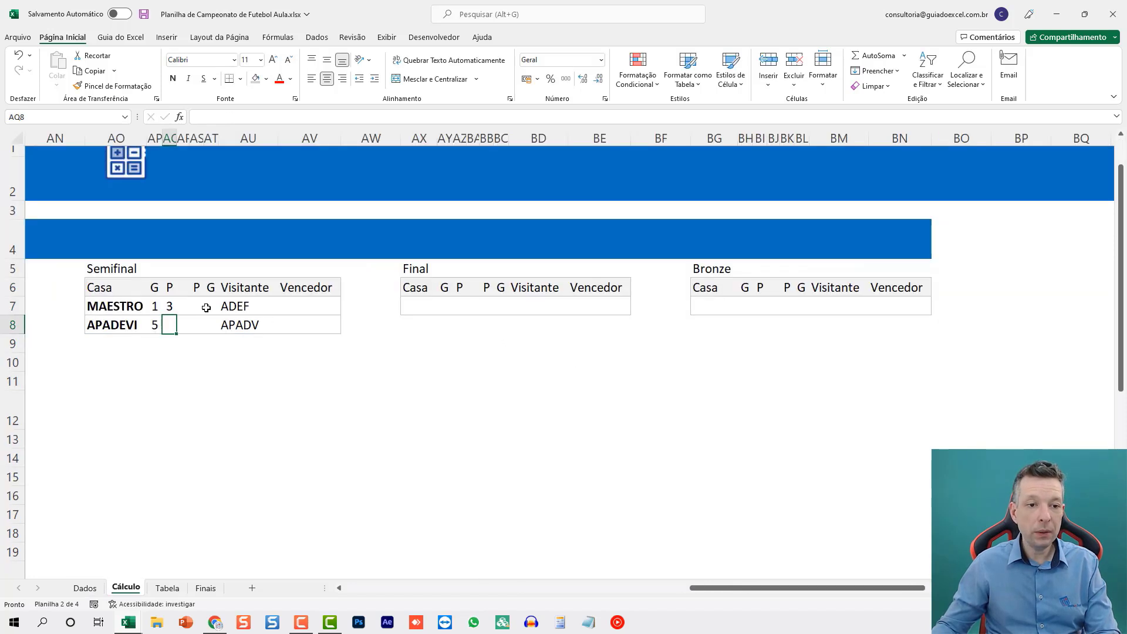
key(Up)
key(ctrl+c)
key(Down)
key(ctrl+v)
- Link the Semifinal visitor penalties cell AS7 to PVisi in Dados Z6 and copy the link to AS8
key(Up)
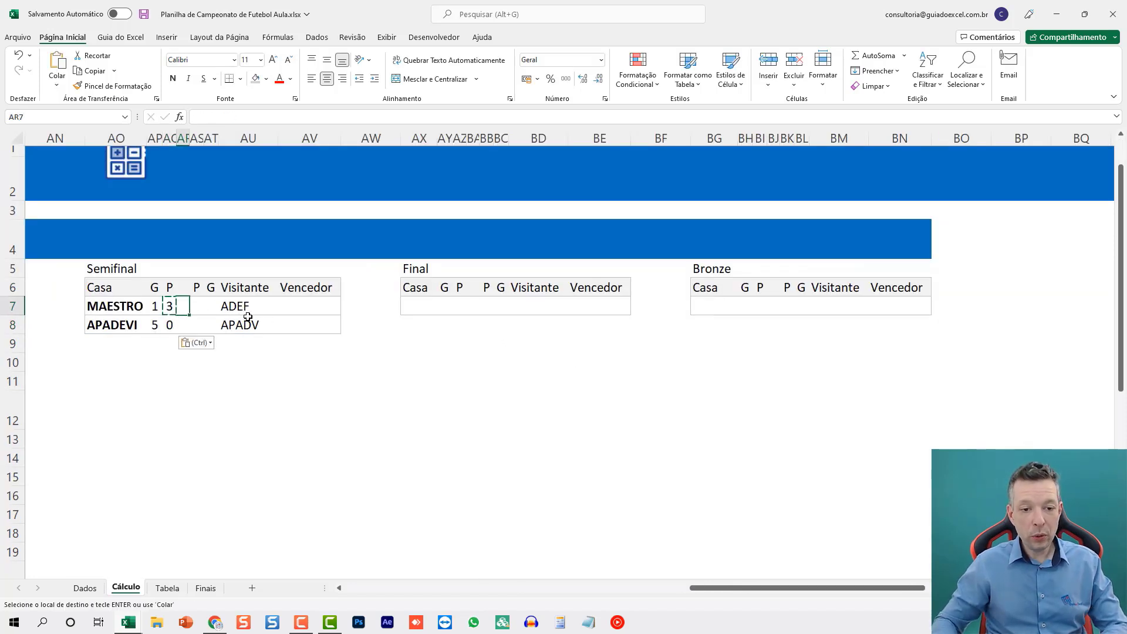
key(Right)
key(Right)
text(=)
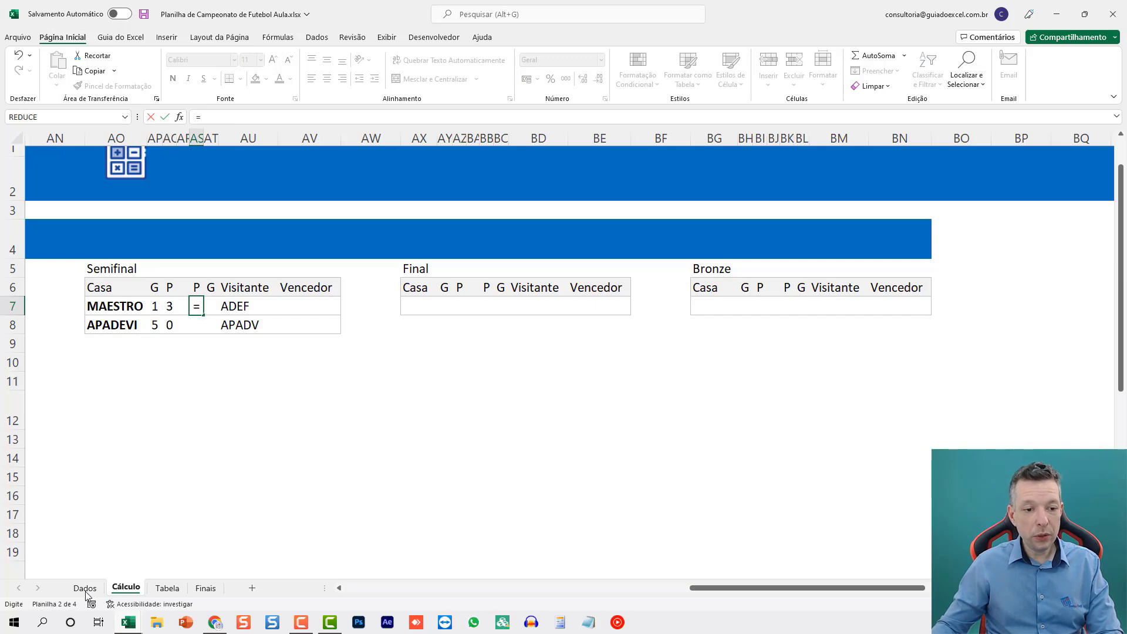
key(ctrl+Page_Up)
click(661, 291)
key(Return)
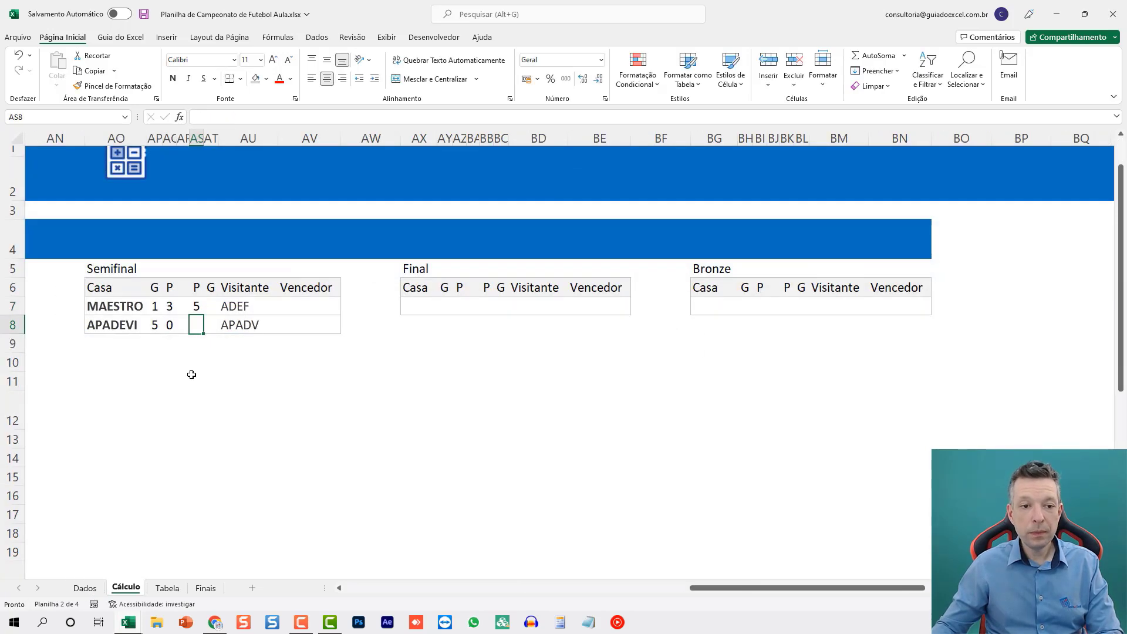
key(Up)
key(ctrl+c)
key(Down)
key(ctrl+v)
- Link the Semifinal visitor goals cell AT7 to Gols Visitante in Dados AA6 and copy the link to AT8
key(Up)
key(Right)
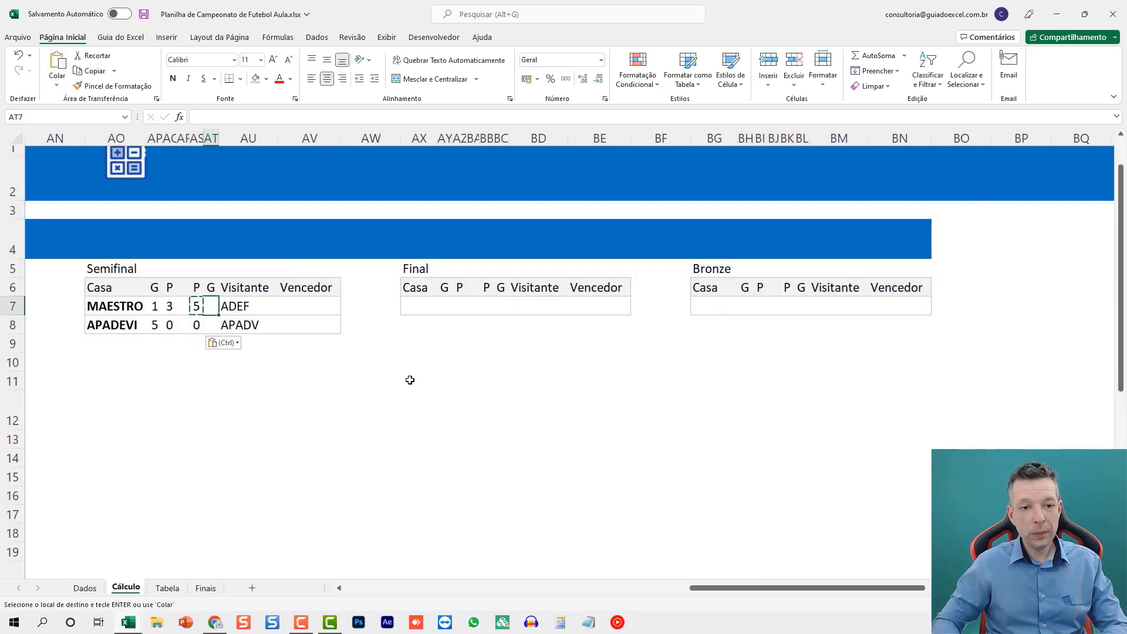
text(=)
click(82, 588)
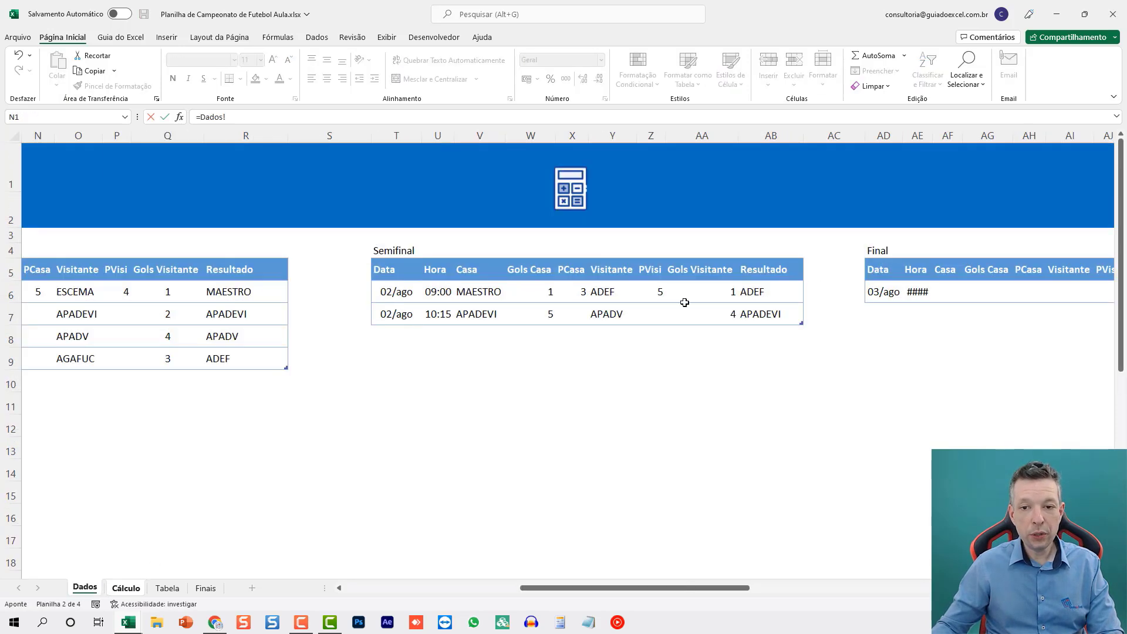
click(693, 291)
key(Return)
key(Up)
key(ctrl+c)
key(Down)
key(ctrl+v)
key(Escape)
- Link the Semifinal Vencedor cell AV7 to Resultado in Dados AB6 and copy the link to AV8
key(Up)
key(Right)
key(Right)
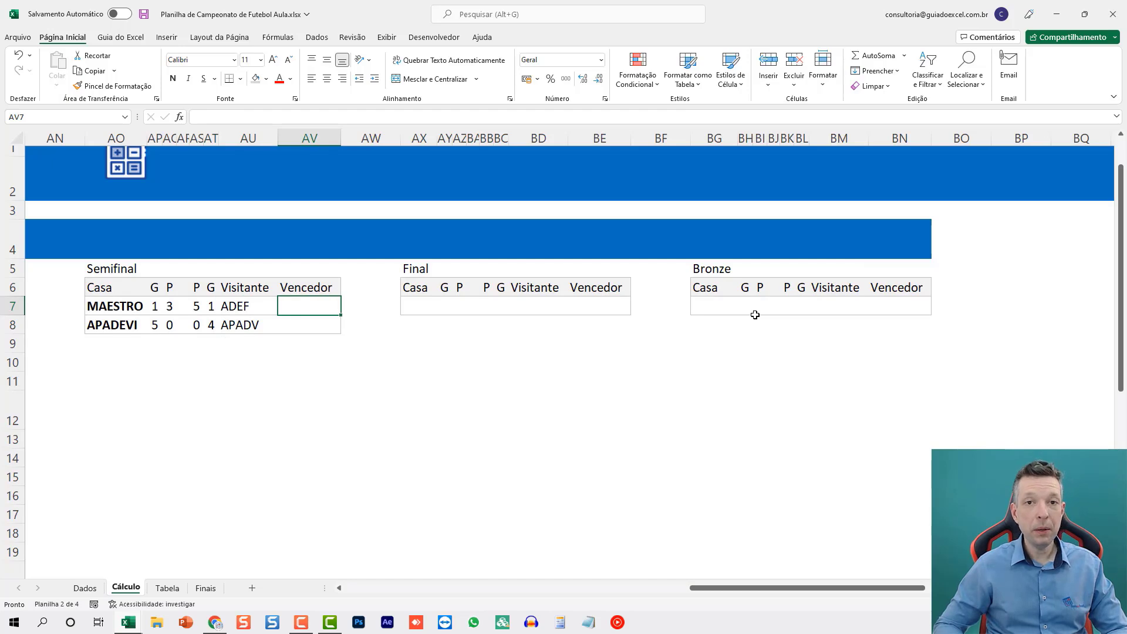
text(=)
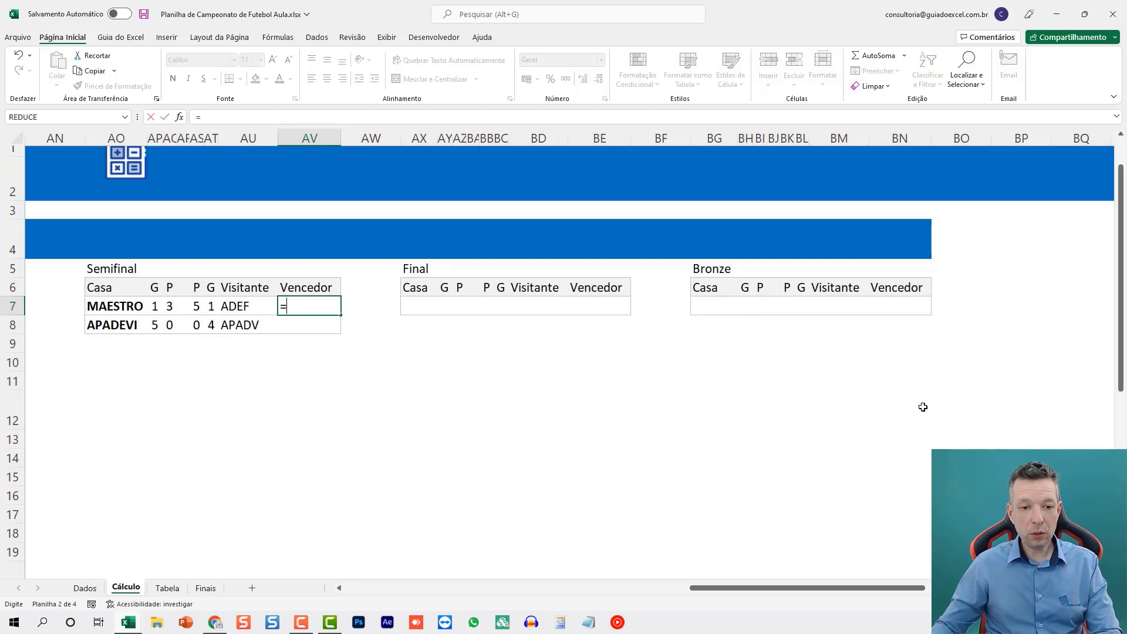
click(85, 588)
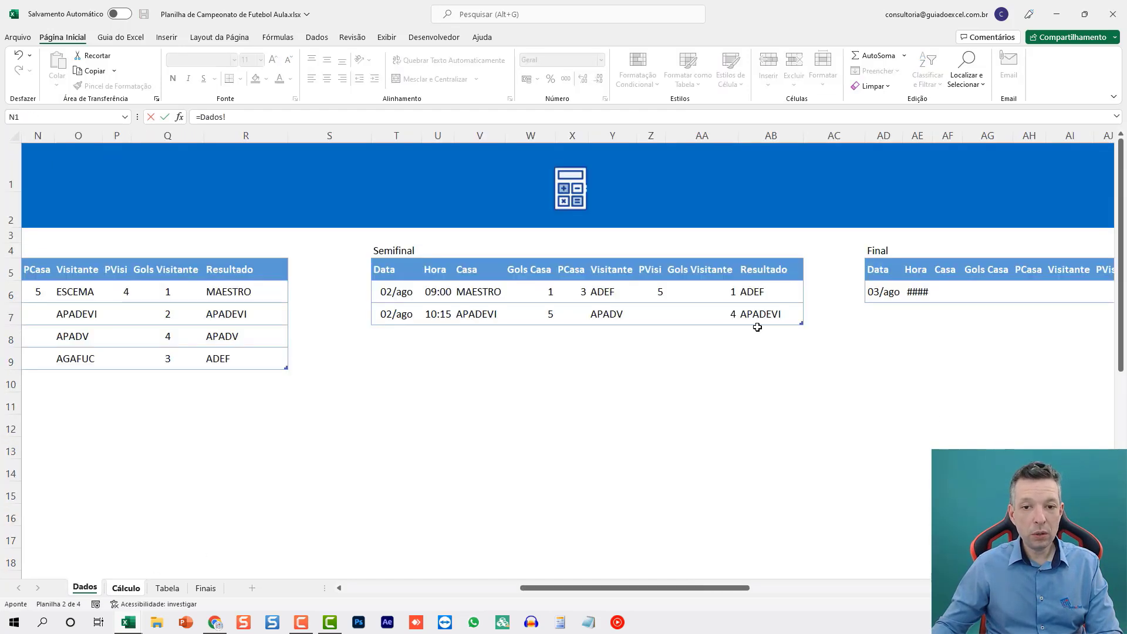
click(769, 287)
key(Return)
key(Up)
key(ctrl+c)
key(Down)
key(ctrl+v)
key(Escape)
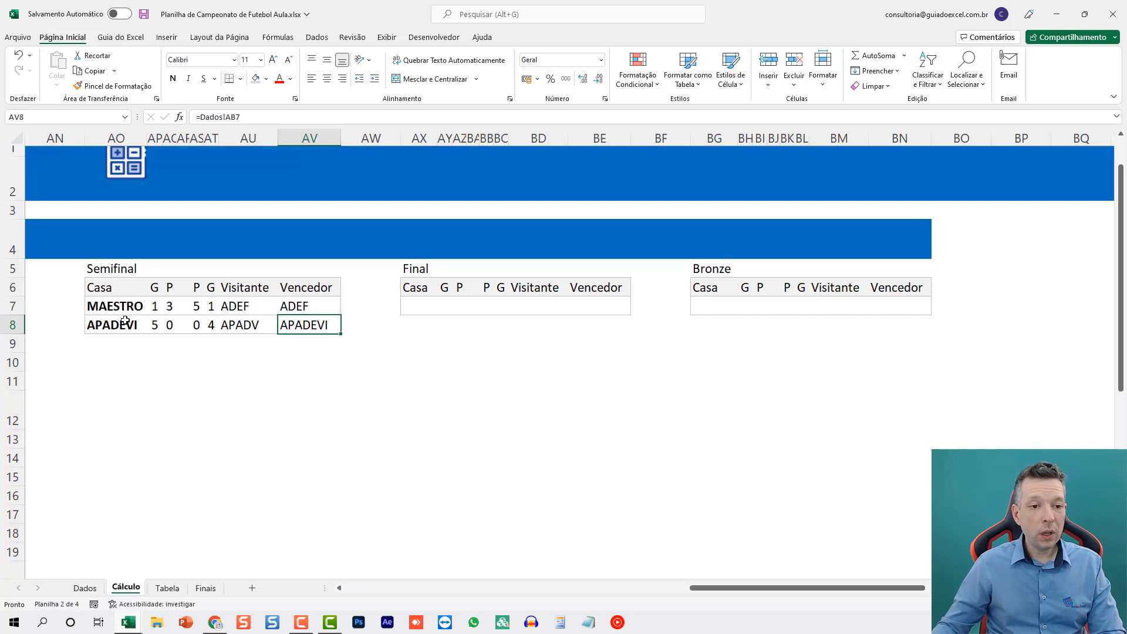
- Clear the conditional formatting rules from the Semifinal Casa and Visitante team cells, AO7:AO8 and AU7:AU8
drag(118, 310, 118, 325)
drag(247, 306, 246, 325)
click(638, 70)
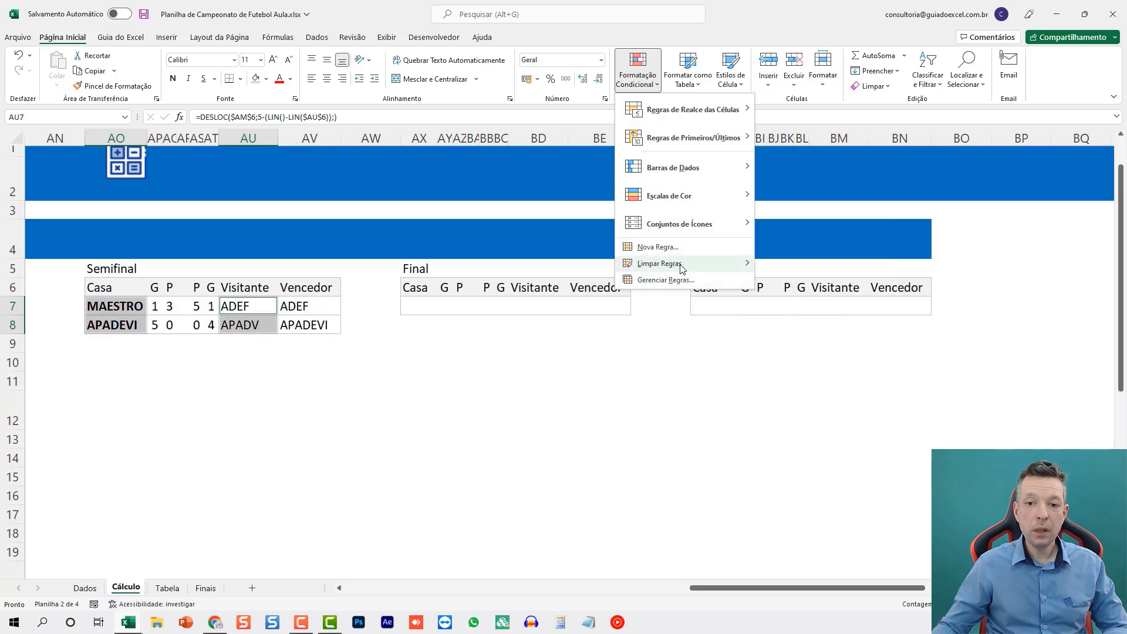
mouse_move(683, 269)
click(799, 270)
click(306, 325)
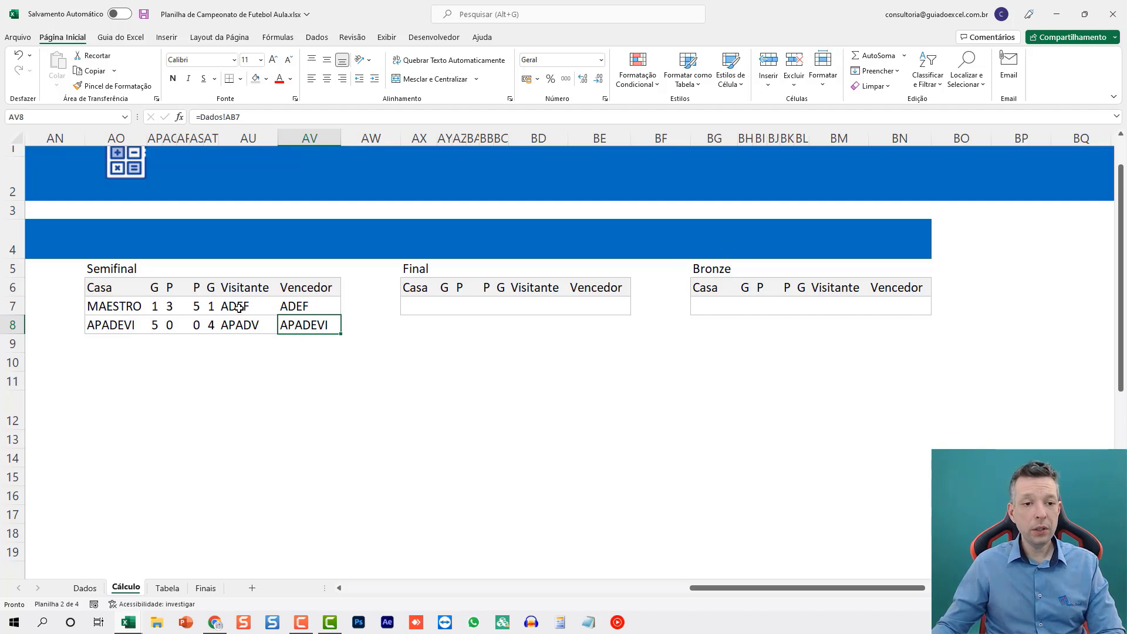
- Link the Final Casa cell AX7 to semifinal winner AV7 and the Final Visitante cell BD7 to AV8
drag(239, 307, 240, 325)
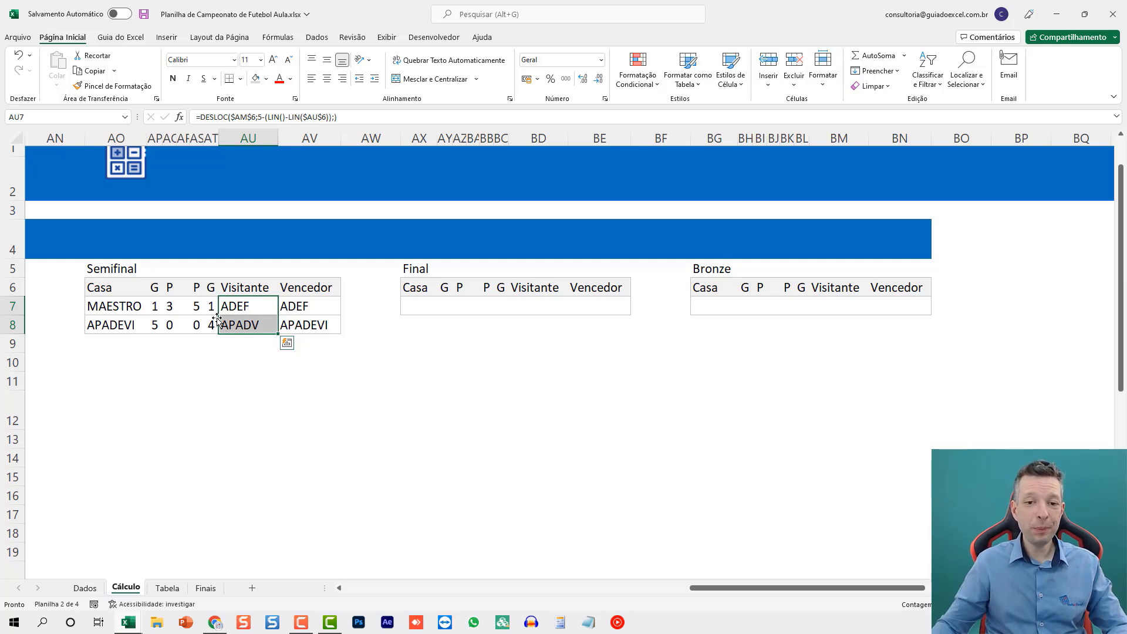
click(428, 302)
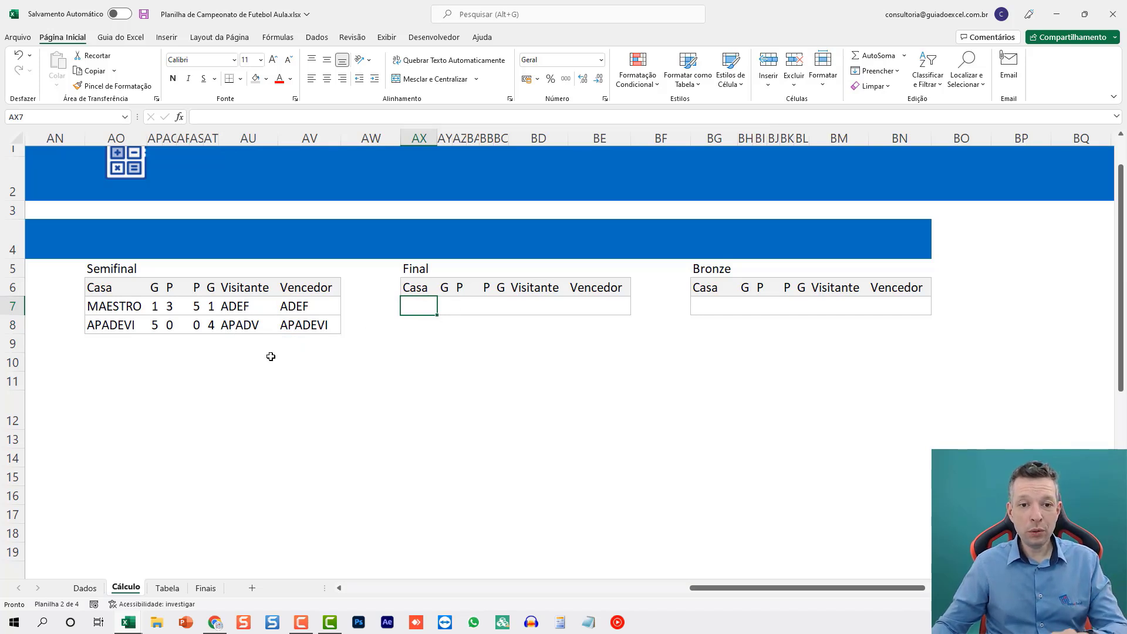
text(=)
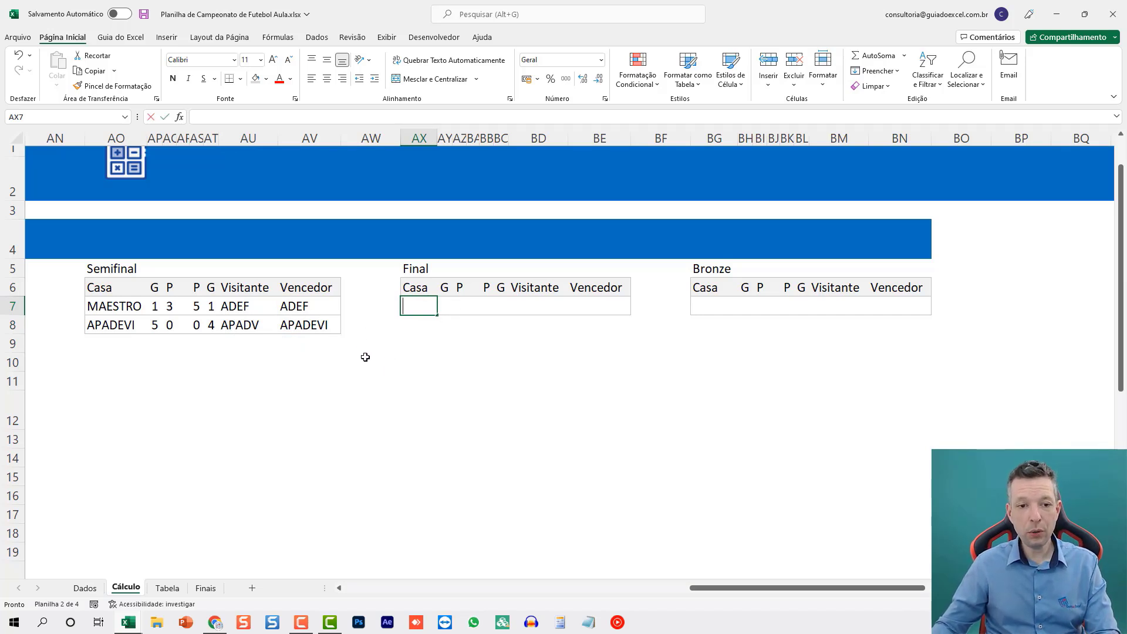
click(298, 305)
key(Return)
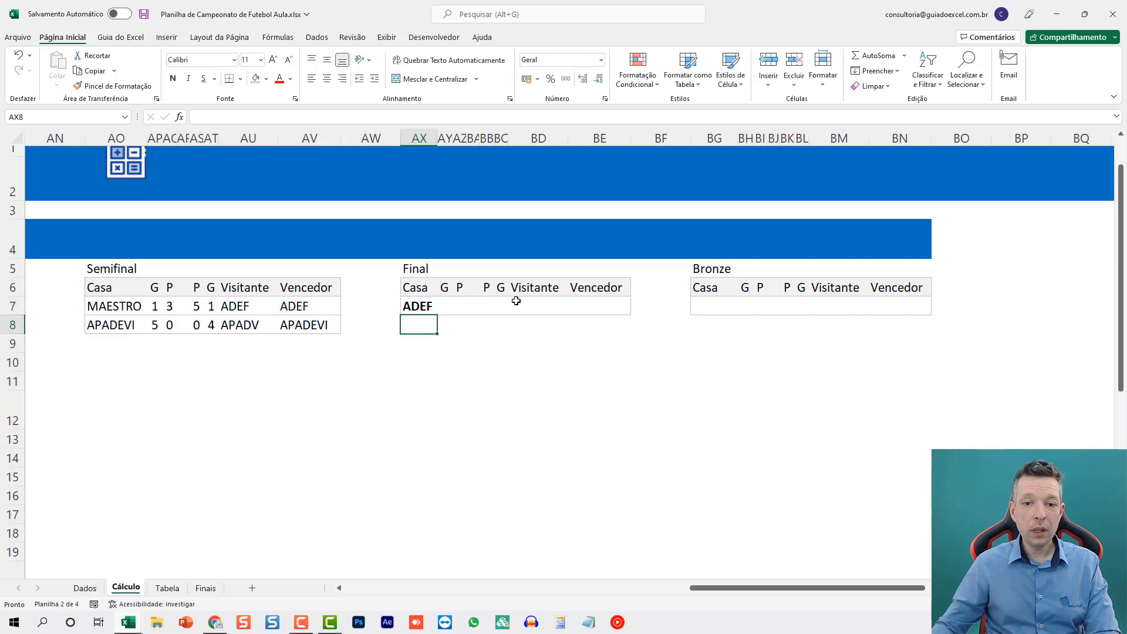
click(516, 300)
text(=)
click(320, 326)
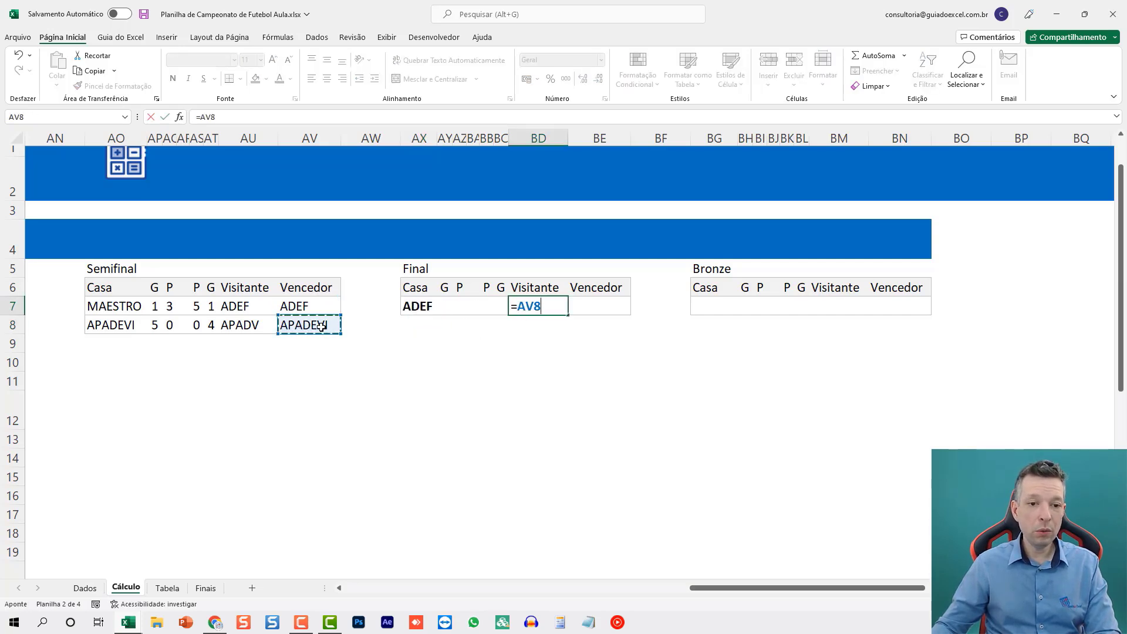
key(Return)
- Widen the Hora column AE of the Final table in Dados so its time fits
click(85, 588)
click(943, 290)
key(Right)
key(Right)
key(Right)
key(Right)
key(Right)
key(Right)
key(Right)
key(Right)
key(Right)
key(Right)
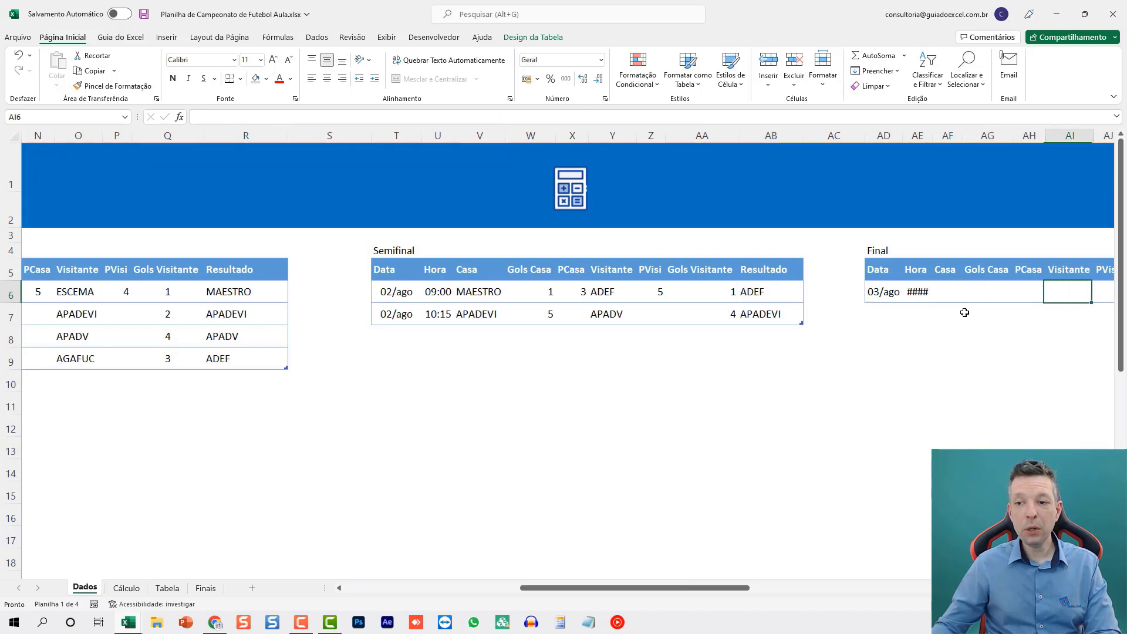
drag(579, 135, 591, 135)
- Link the Final table's Casa cell AF6 in Dados to the Final Casa team in Cálculo AX7
key(Right)
key(Right)
key(Right)
click(437, 291)
text(=)
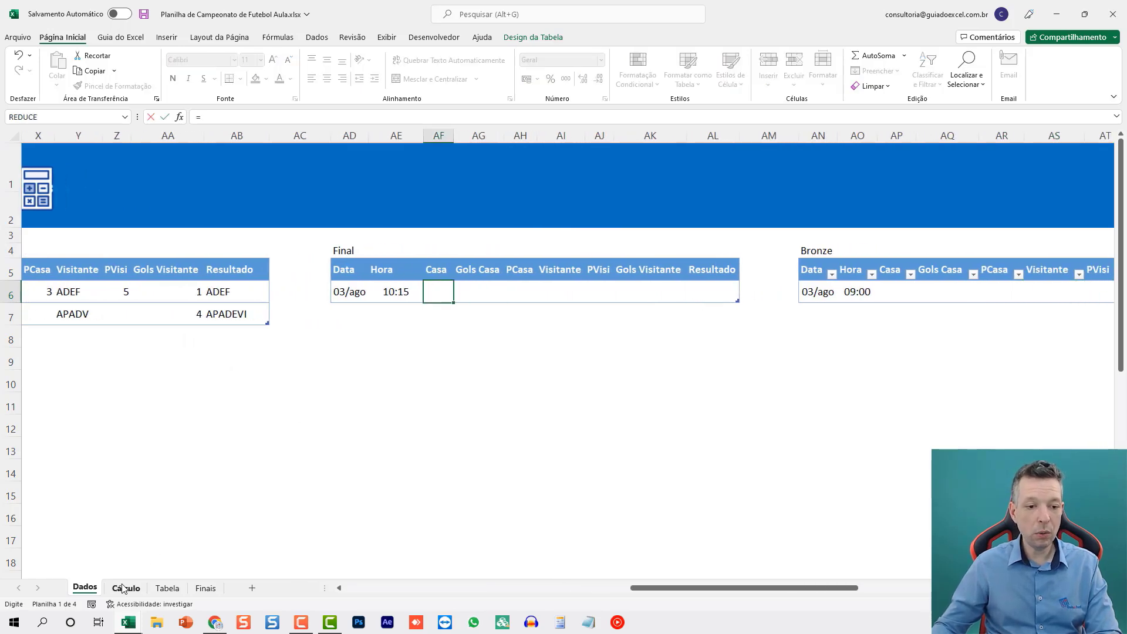
click(123, 588)
click(420, 356)
key(Return)
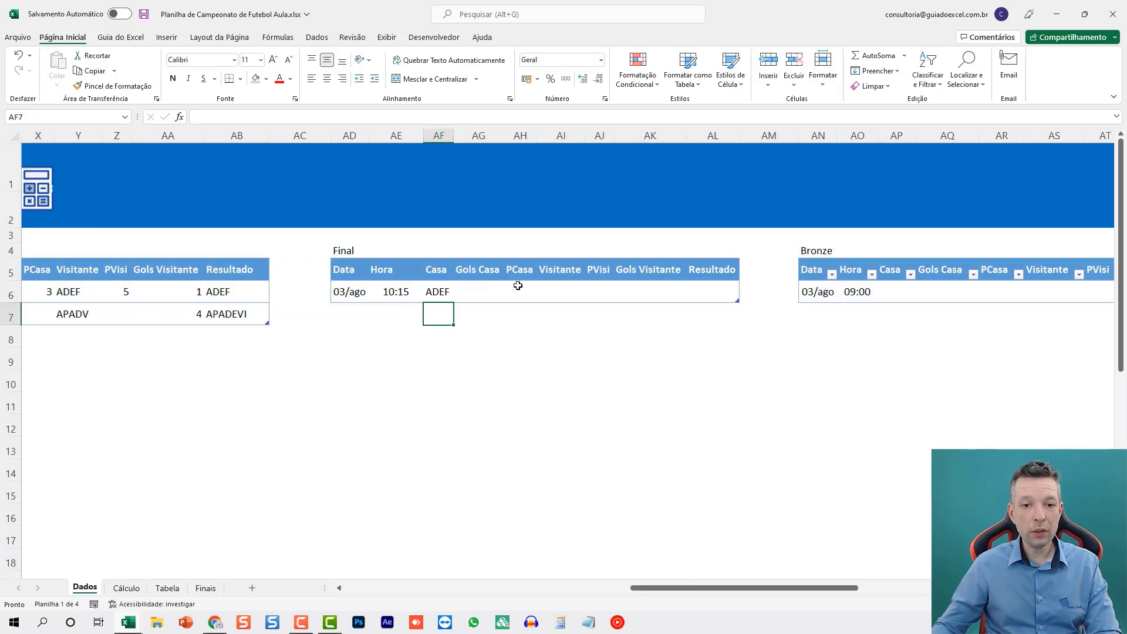
- Link the Final table's Visitante cell AI6 in Dados to the Final Visitante team in Cálculo BD7
click(561, 287)
text(=)
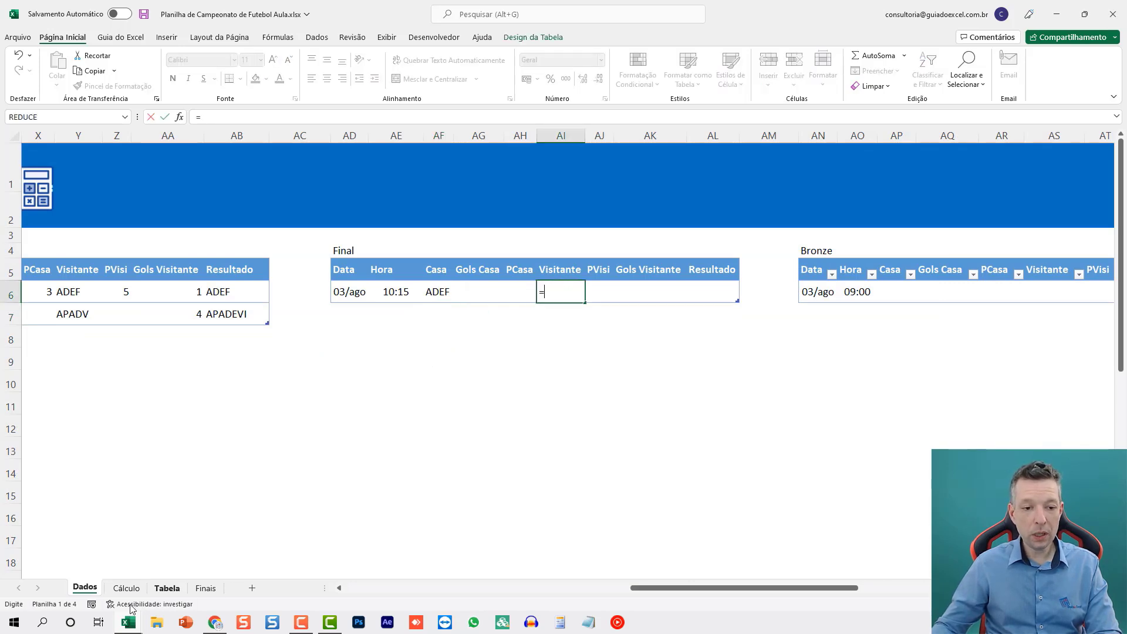
click(127, 586)
click(505, 357)
key(Return)
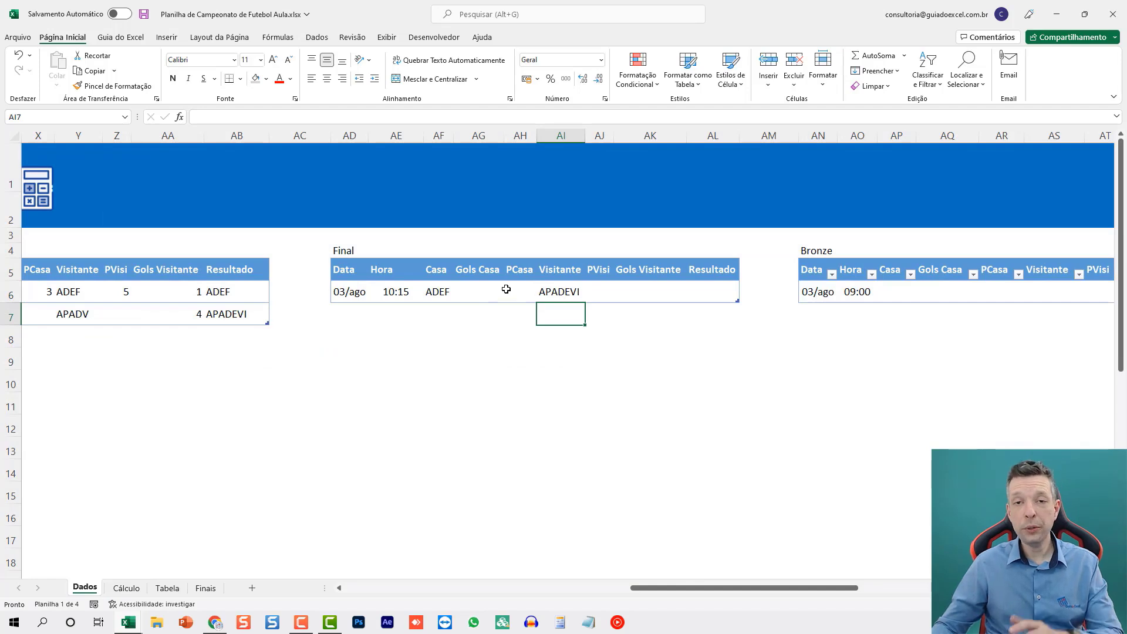
- Enter 5 for Gols Casa in AG6 and 5 for Gols Visitante in AK6 of the Final table
click(464, 288)
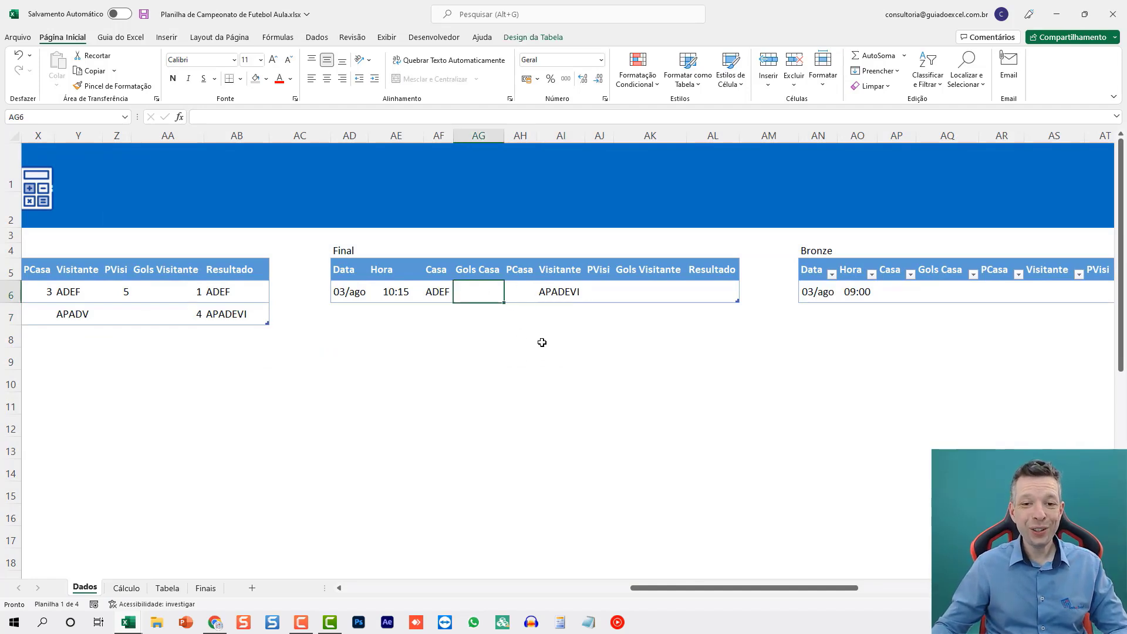
text(5)
key(Tab)
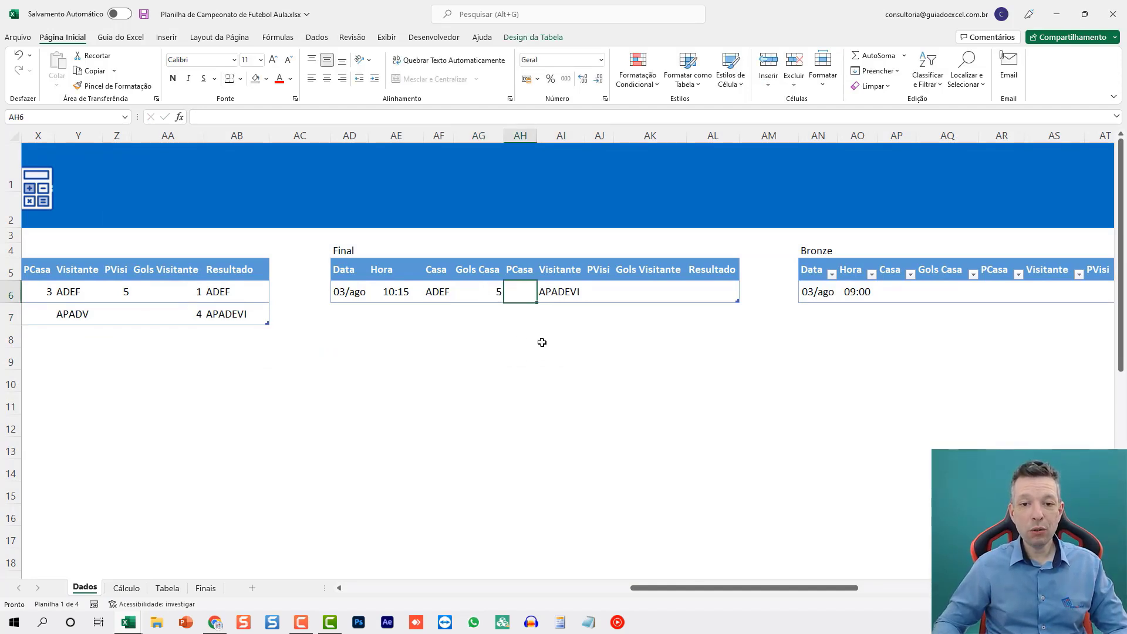
key(Right)
key(Right)
key(Right)
text(5)
key(Return)
- In Resultado AL6, enter an SE formula returning Casa if SOMA of Gols Casa:PCasa exceeds SOMA of PVisi:Gols Visitante, otherwise Visitante
key(Up)
key(Right)
key(Right)
key(Left)
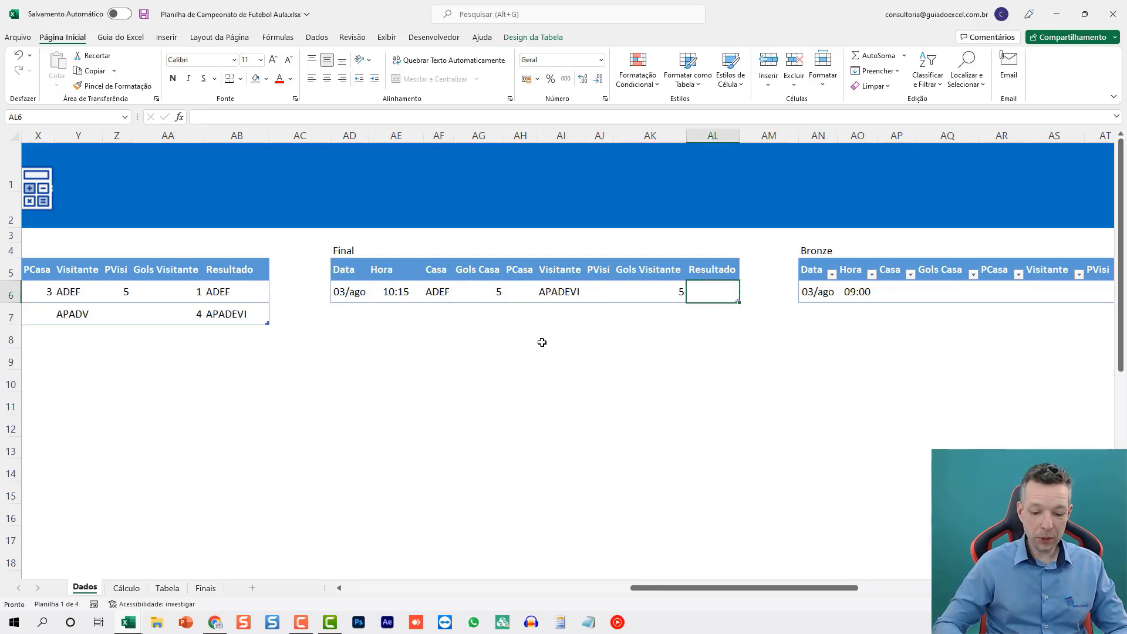
text(=SE()
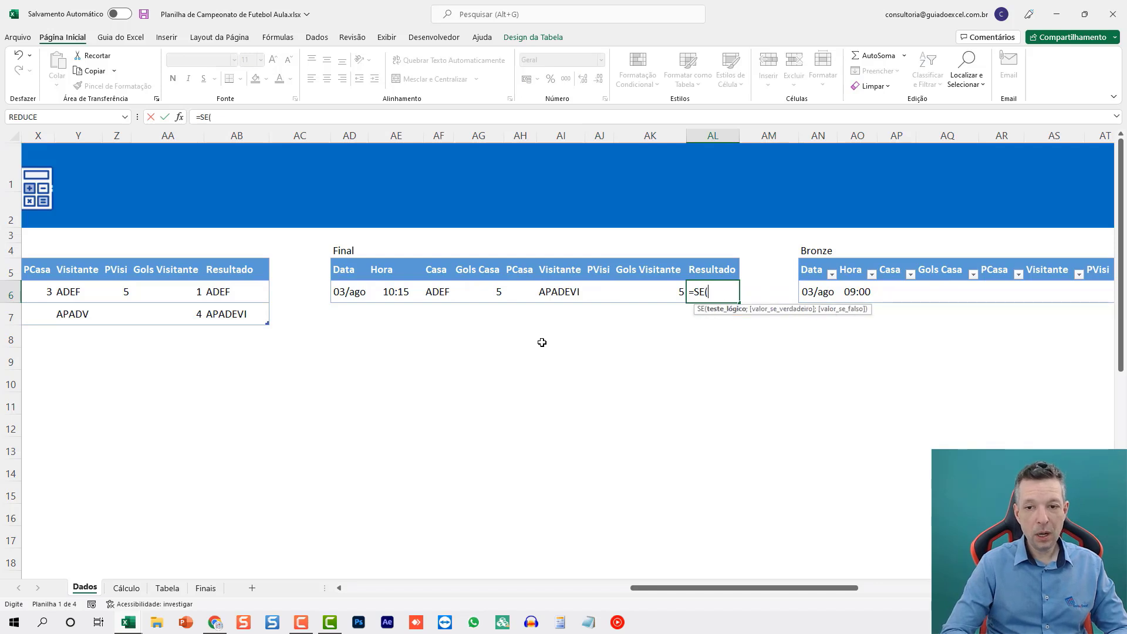
text(SOMA()
drag(494, 292, 520, 292)
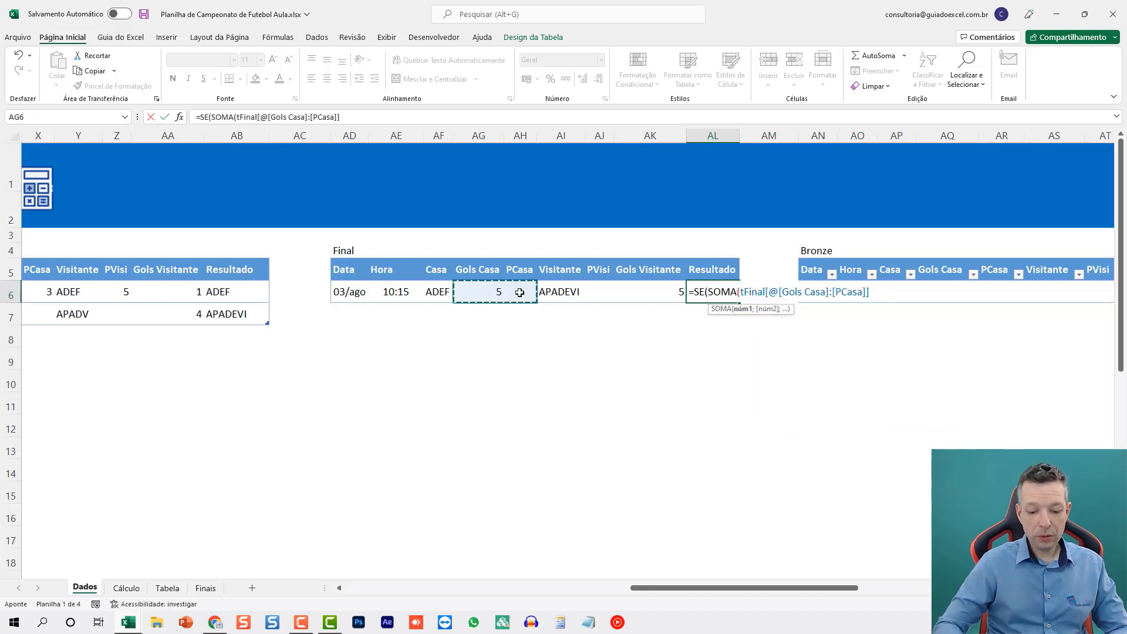
text()>SOMA*)
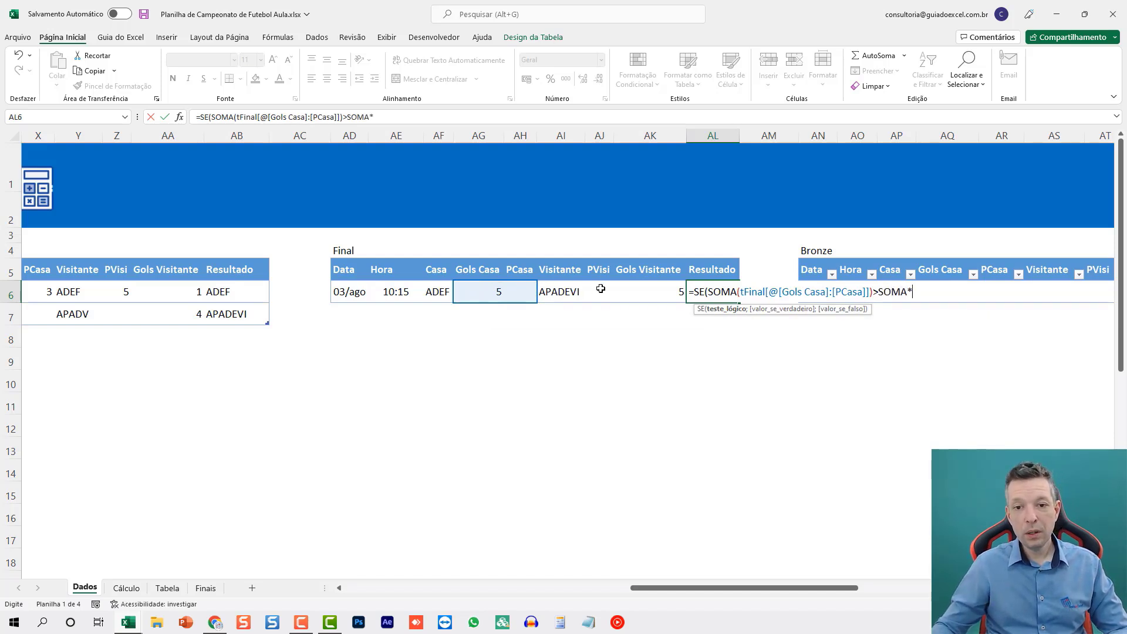
drag(600, 289, 624, 289)
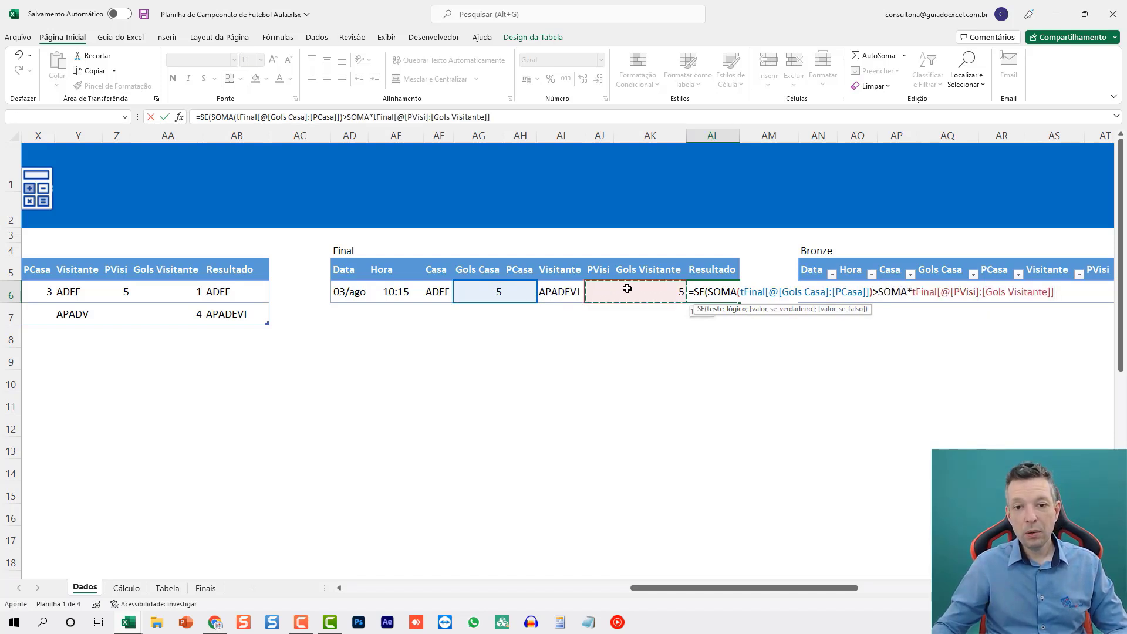
text();)
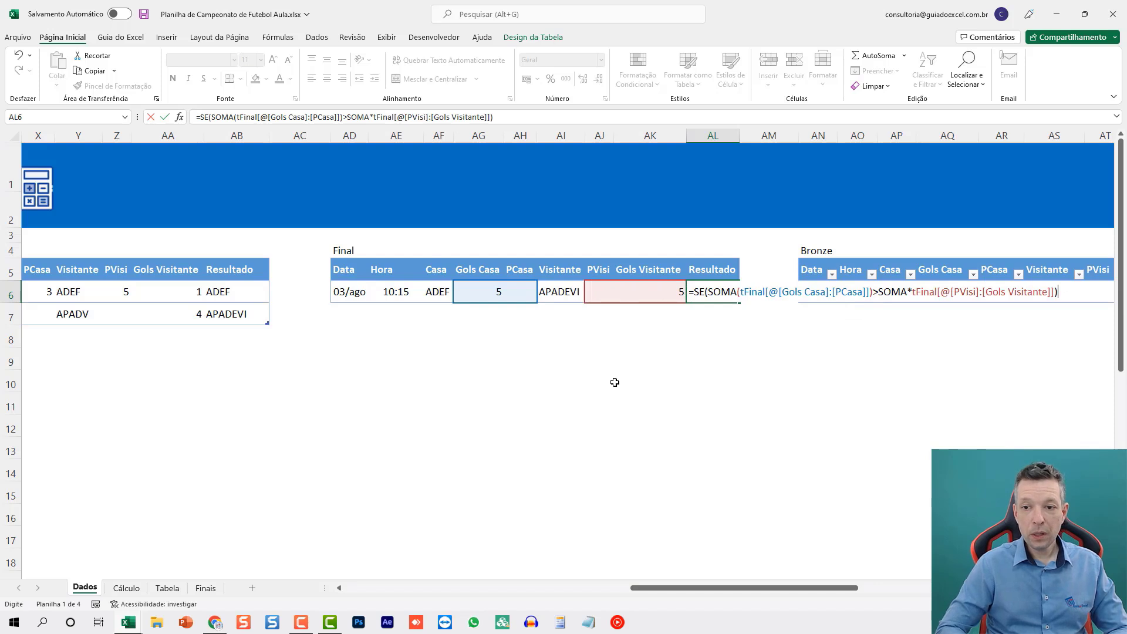
click(913, 293)
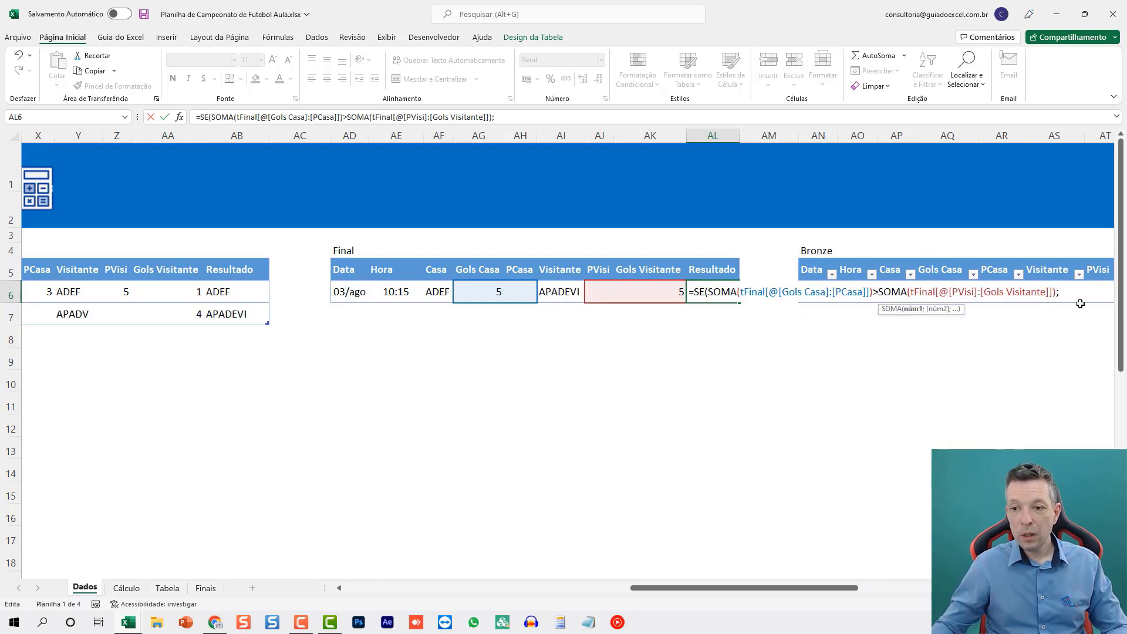
click(432, 292)
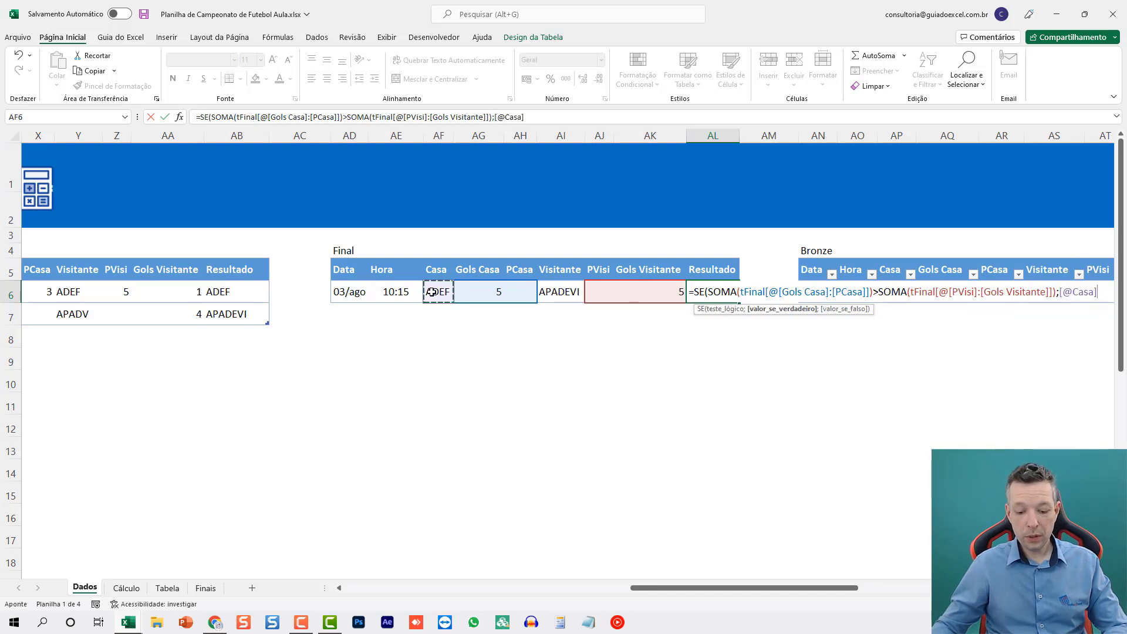
text(;)
click(565, 293)
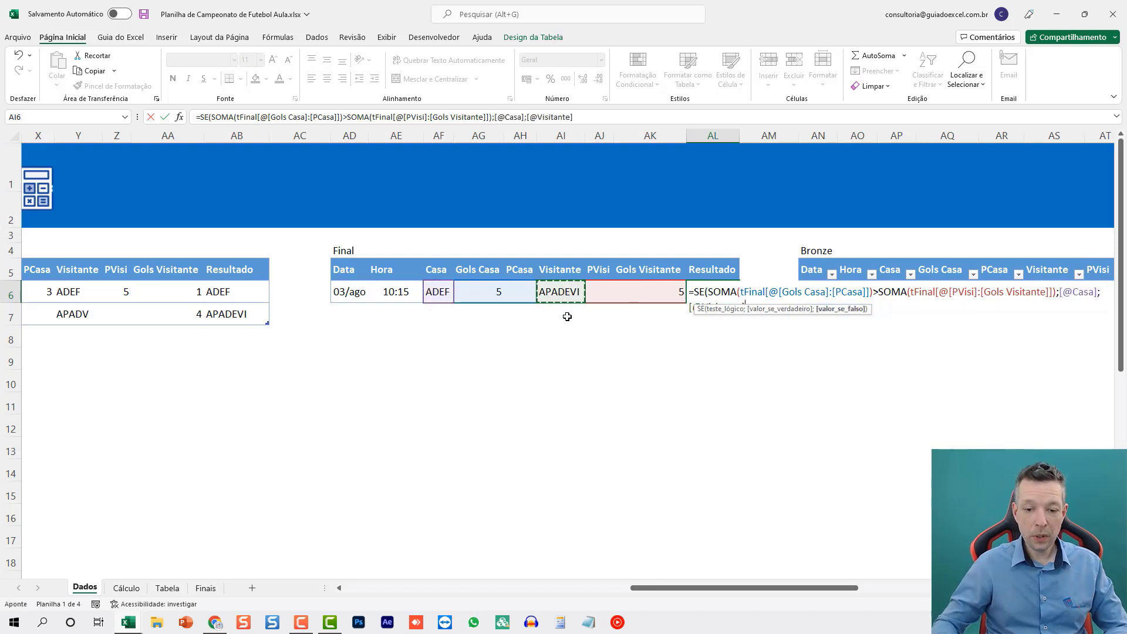
text())
key(ctrl+Return)
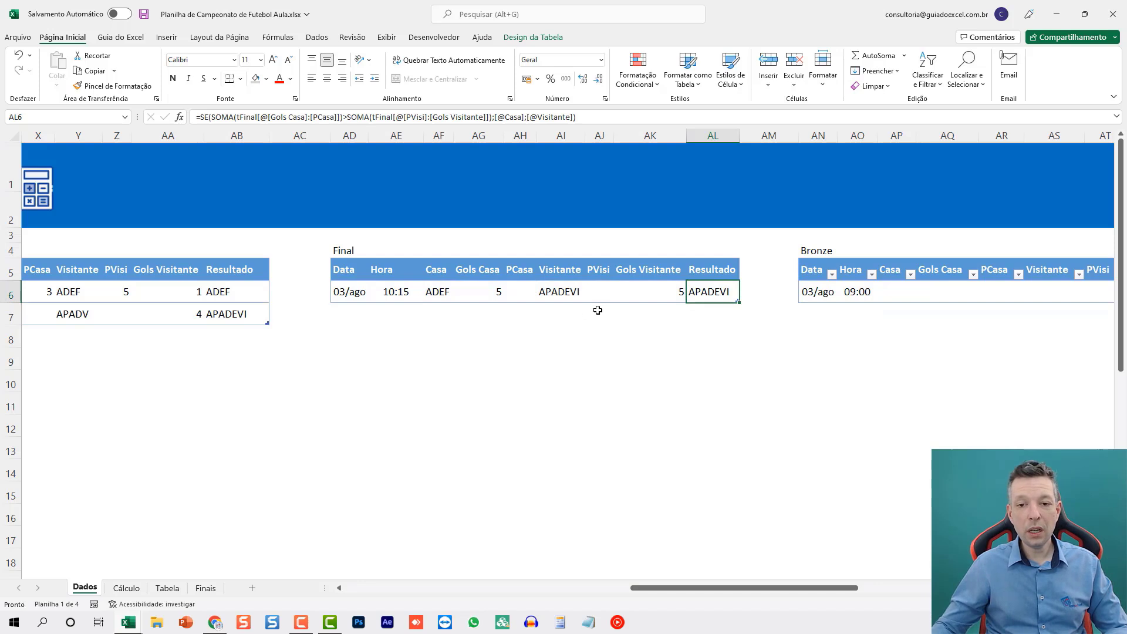
- Enter penalty scores of 3 for PVisi in AJ6 and 2 for PCasa in AH6 of the Final table
click(571, 292)
click(635, 292)
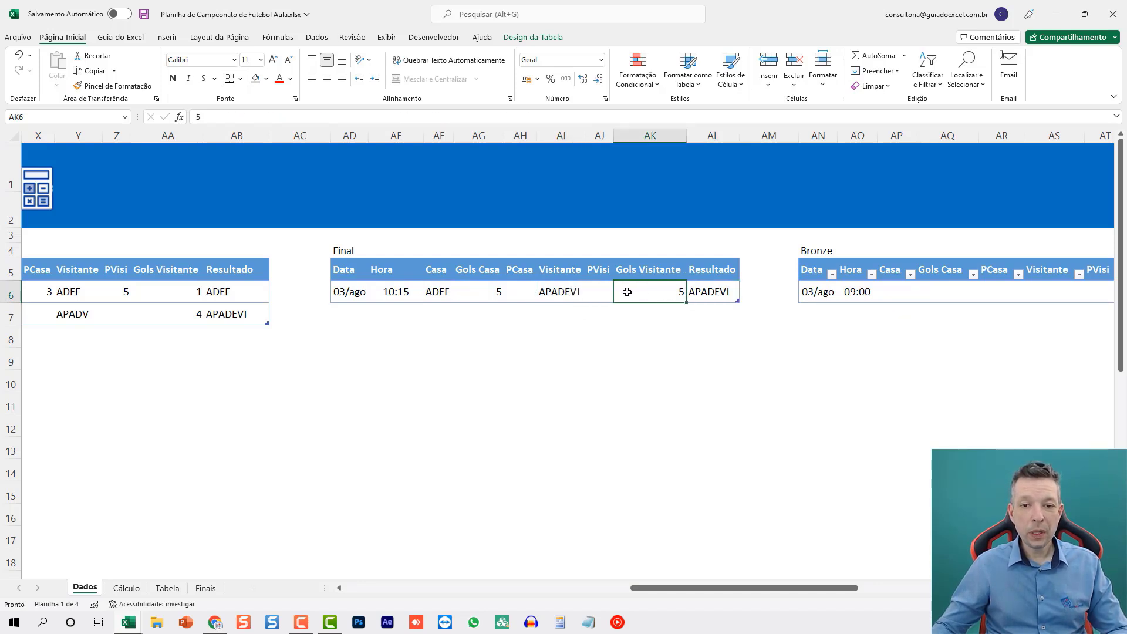
click(540, 295)
click(500, 291)
click(522, 290)
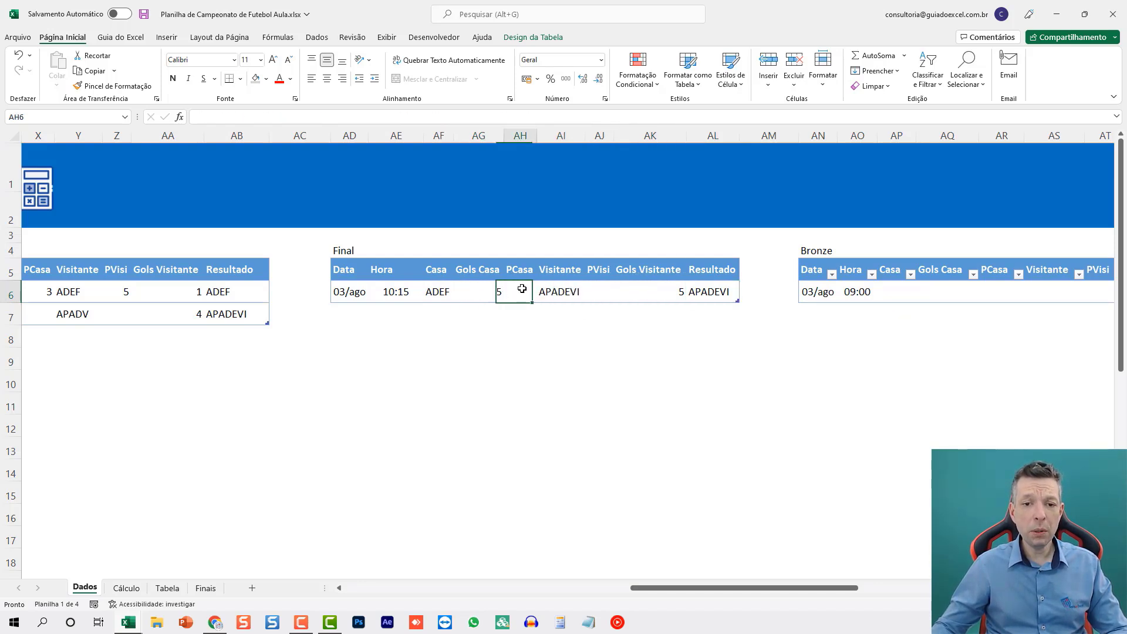
click(622, 289)
key(Left)
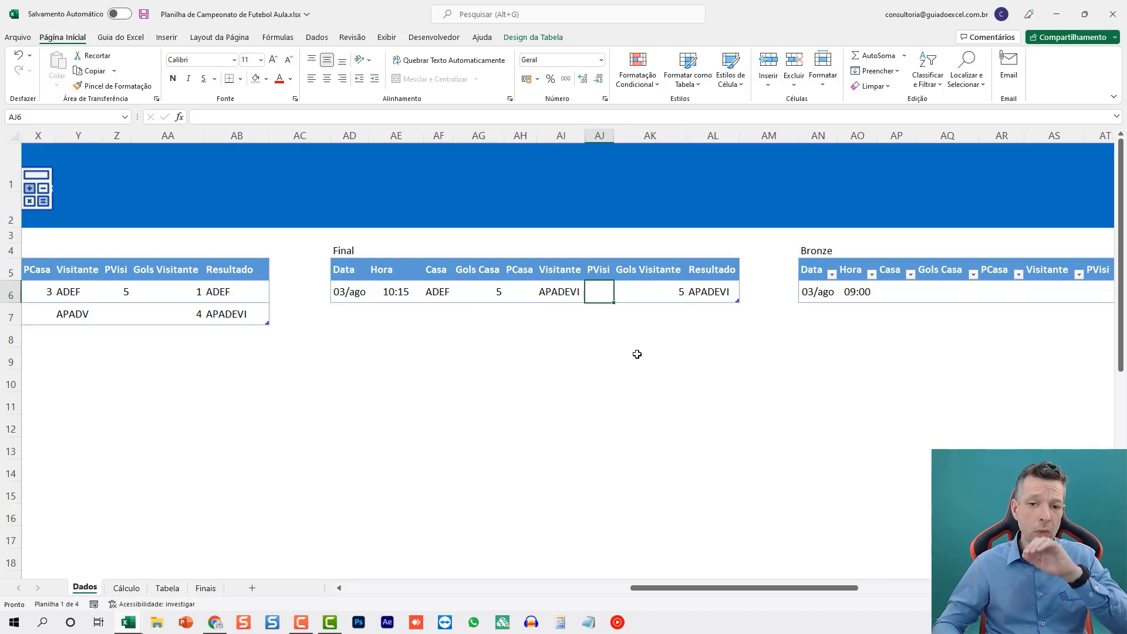
text(3)
key(Return)
key(Up)
key(Left)
key(Left)
key(Left)
key(Right)
text(2)
key(Return)
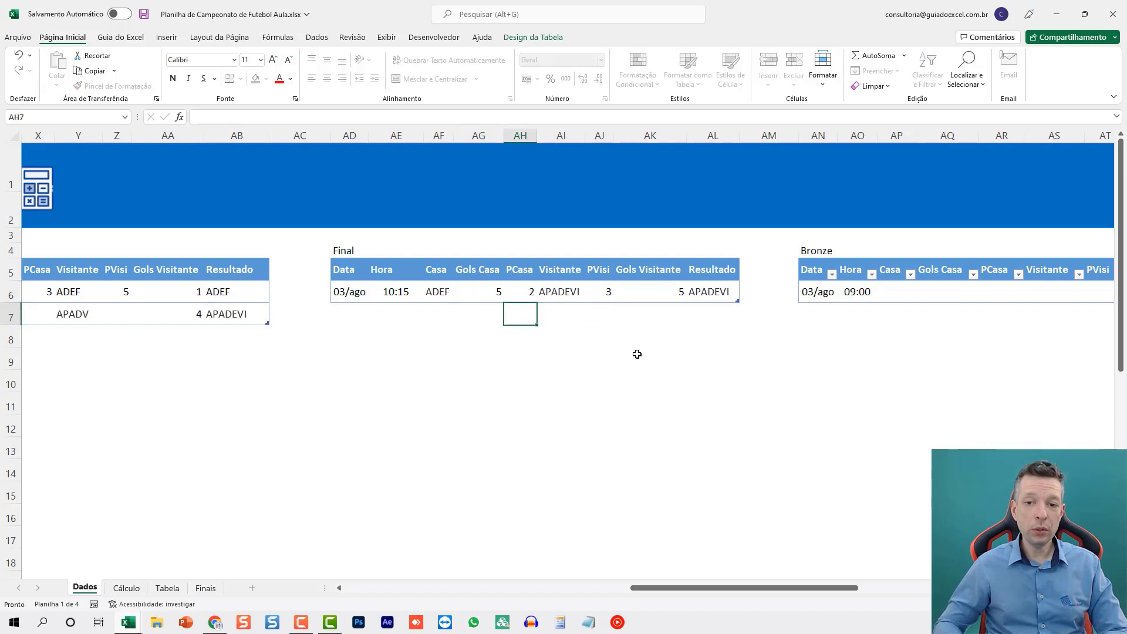
- Change the Final table's PCasa score in AH6 to 4
key(Up)
text(4)
key(Return)
key(Up)
key(Right)
key(Right)
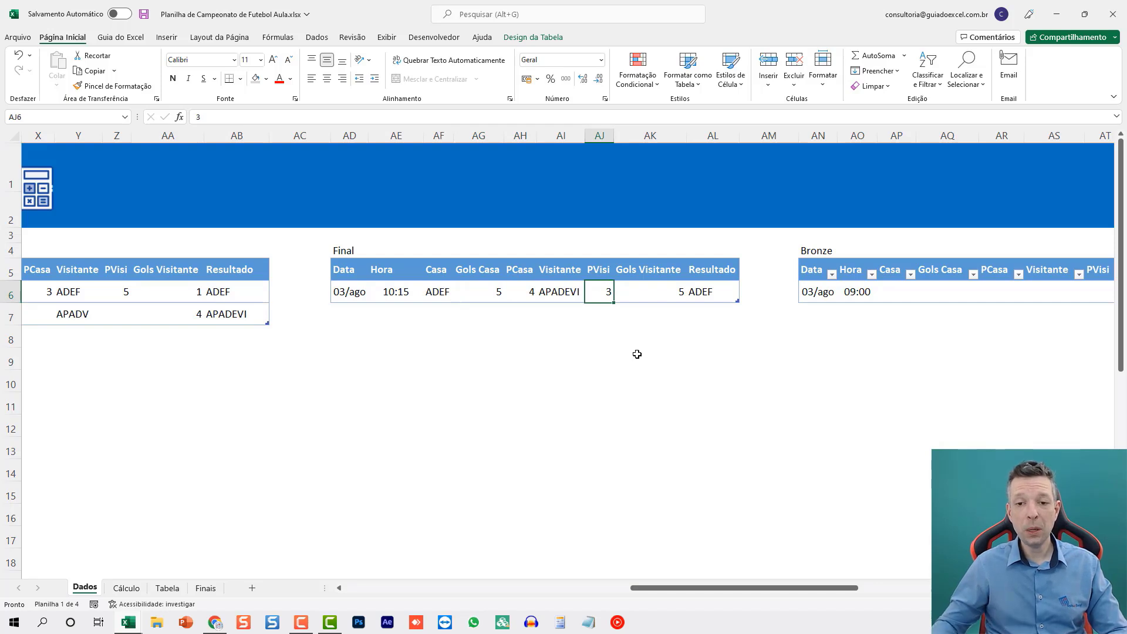
click(641, 293)
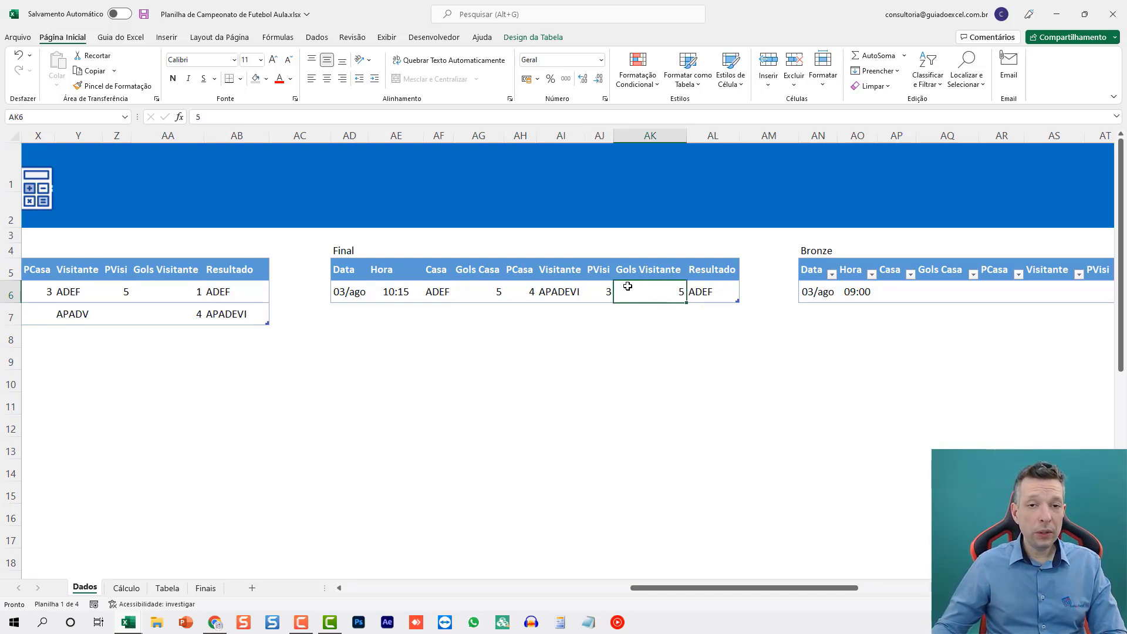
- Link the Final home goals cell AY7 in Cálculo to Gols Casa in Dados AG6
click(128, 589)
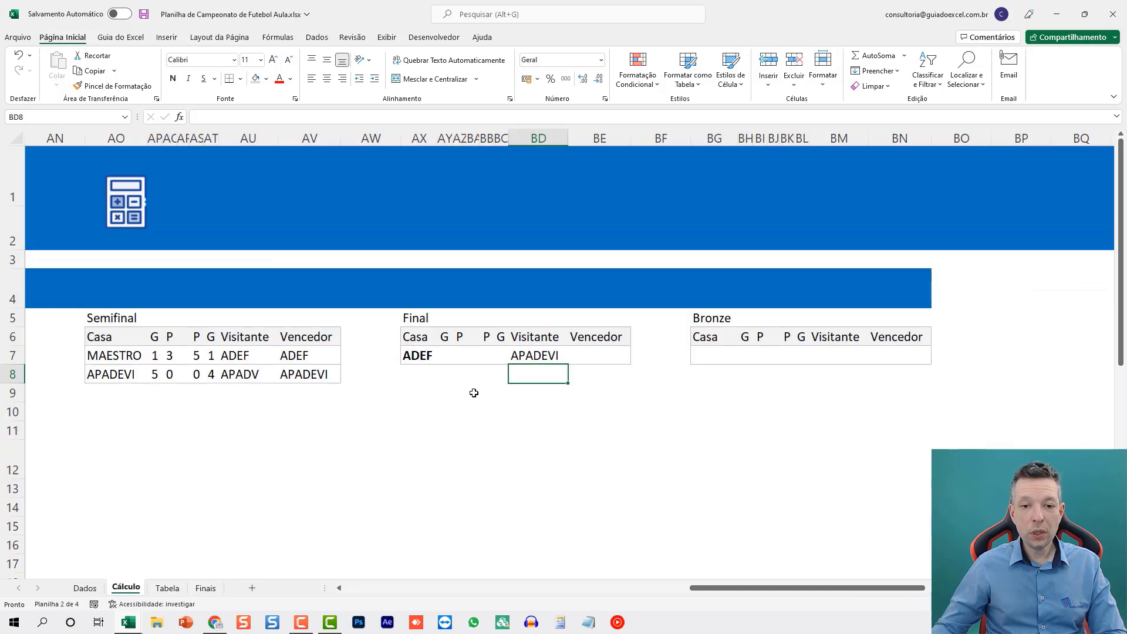
click(446, 348)
text(=)
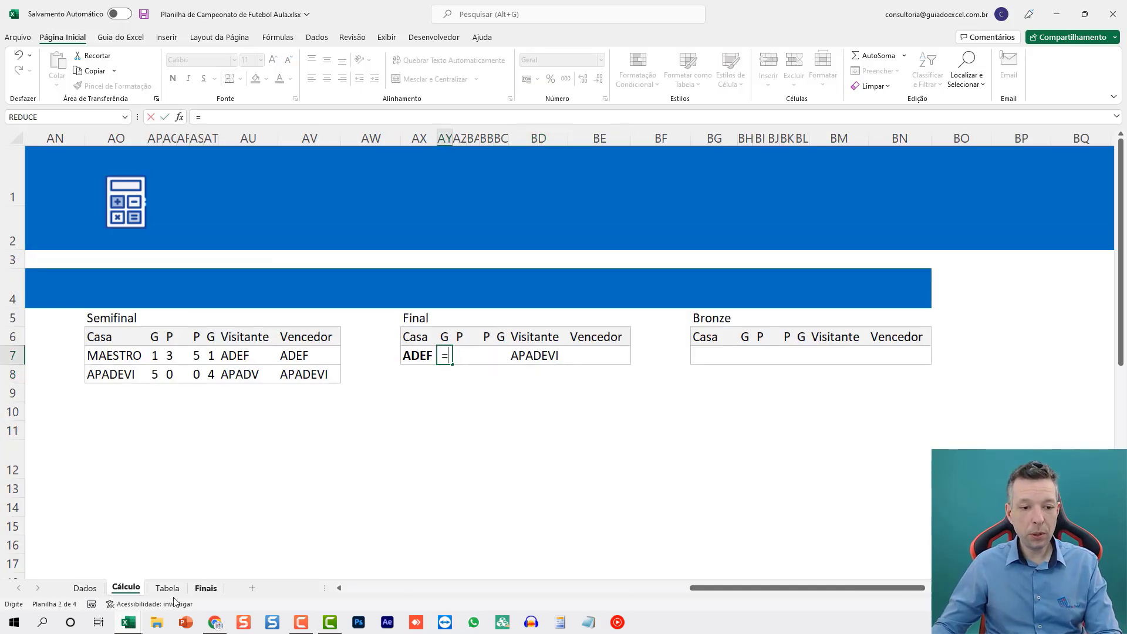
click(84, 589)
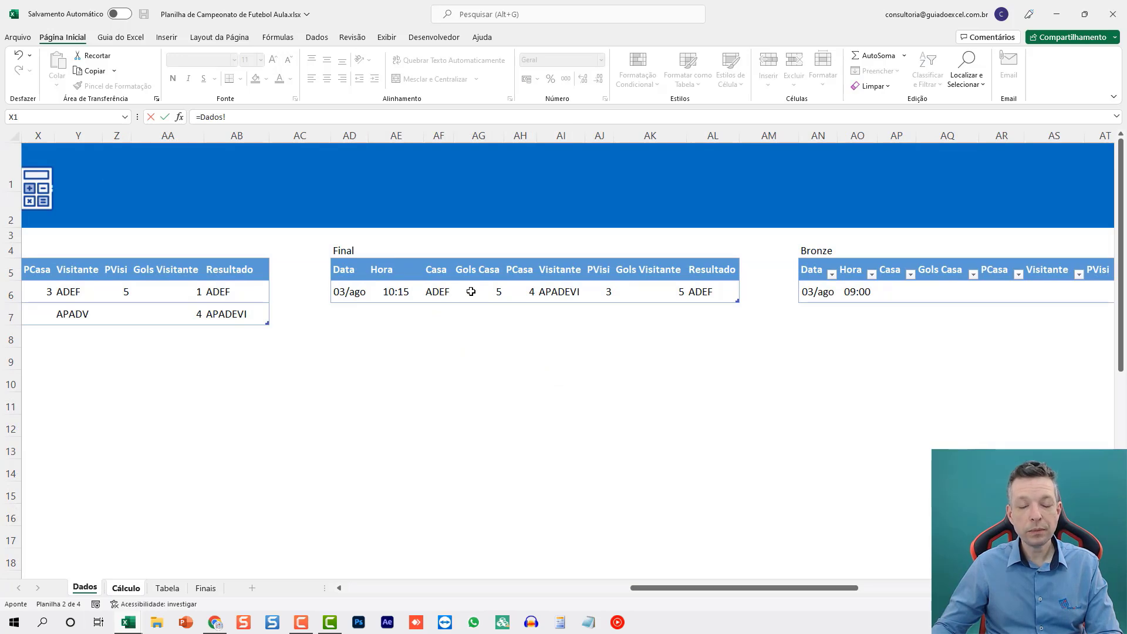
click(464, 291)
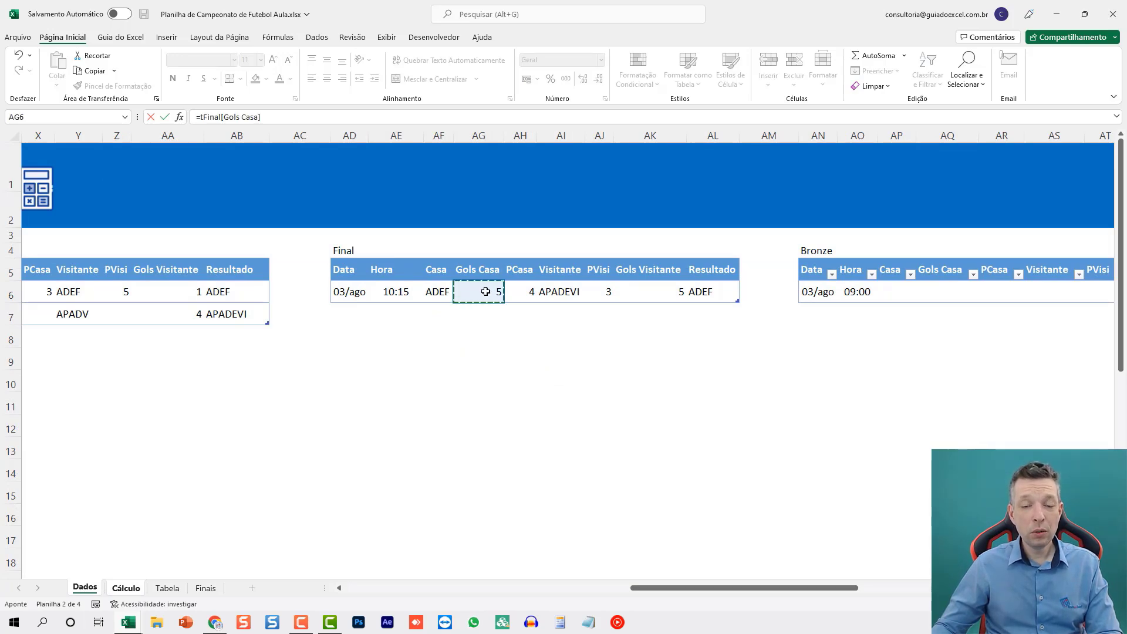
key(Return)
key(Up)
- Copy the Gols Casa link from AY7 into the Final home penalties cell AZ7
key(Right)
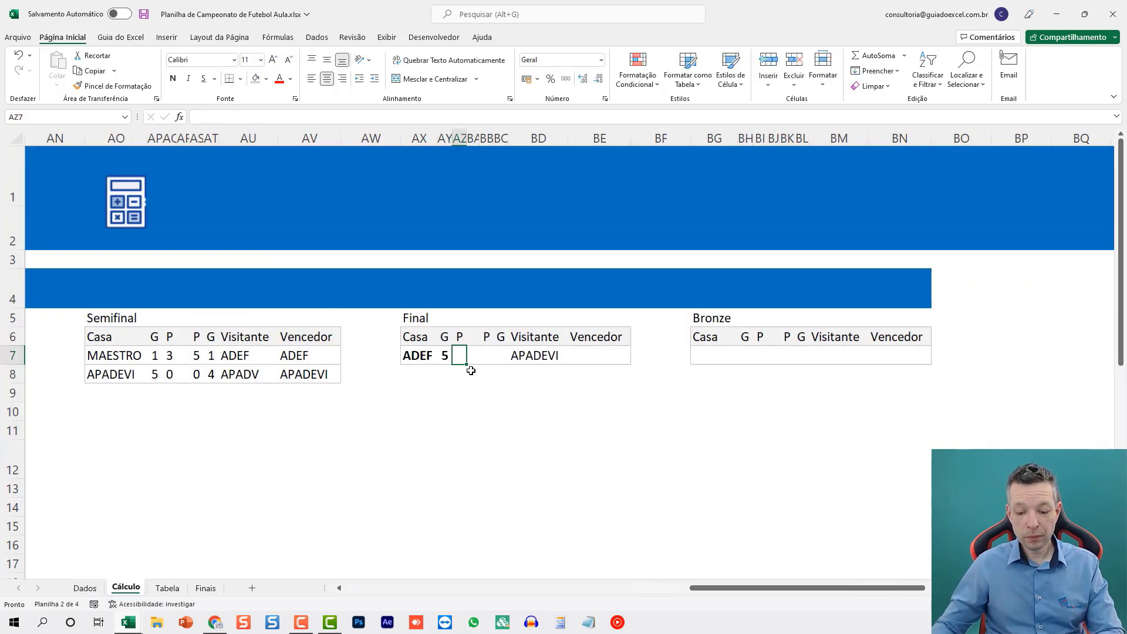
click(441, 357)
key(ctrl+c)
click(462, 357)
key(ctrl+v)
key(Escape)
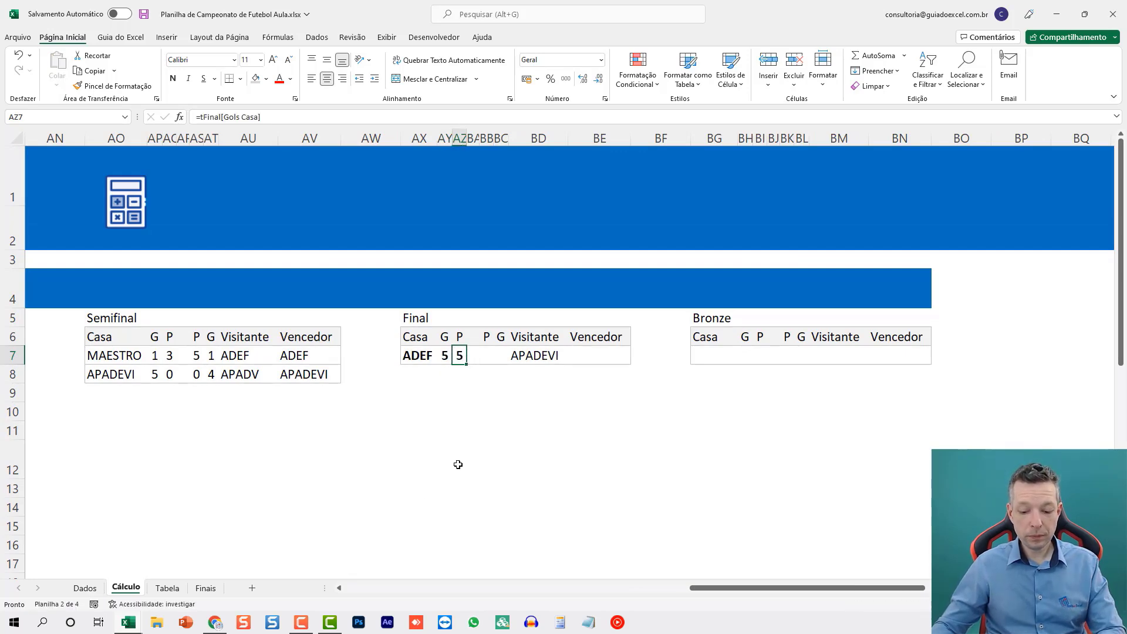
- Link the Final home penalties cell AZ7 to PCasa in Dados AH6
text(=)
click(84, 587)
click(525, 291)
key(Return)
click(487, 355)
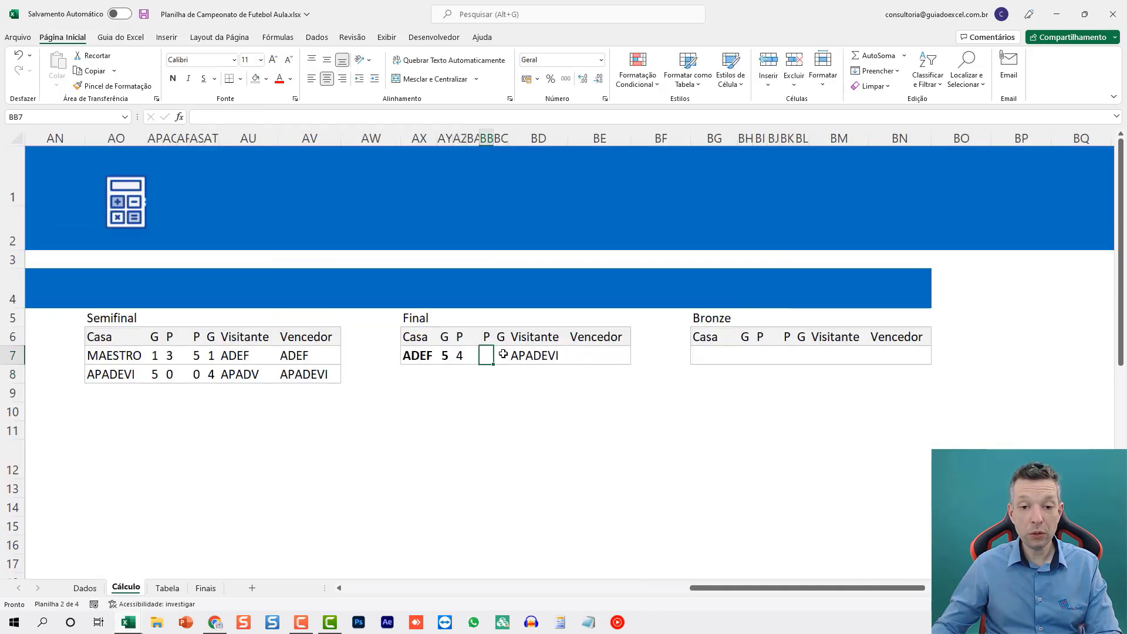
- Link the Final visitor penalties cell BB7 in Cálculo to PVisi in Dados AJ6
text(=)
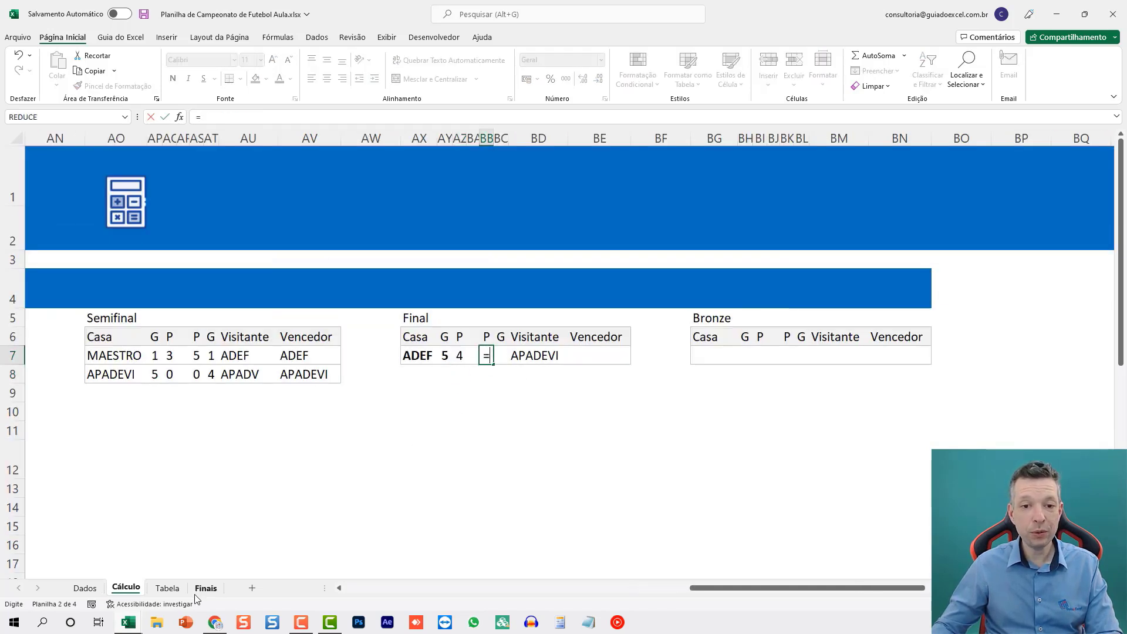
click(85, 588)
click(606, 292)
key(Return)
- Link the Final visitor goals cell BC7 in Cálculo to Gols Visitante in Dados AK6
click(501, 355)
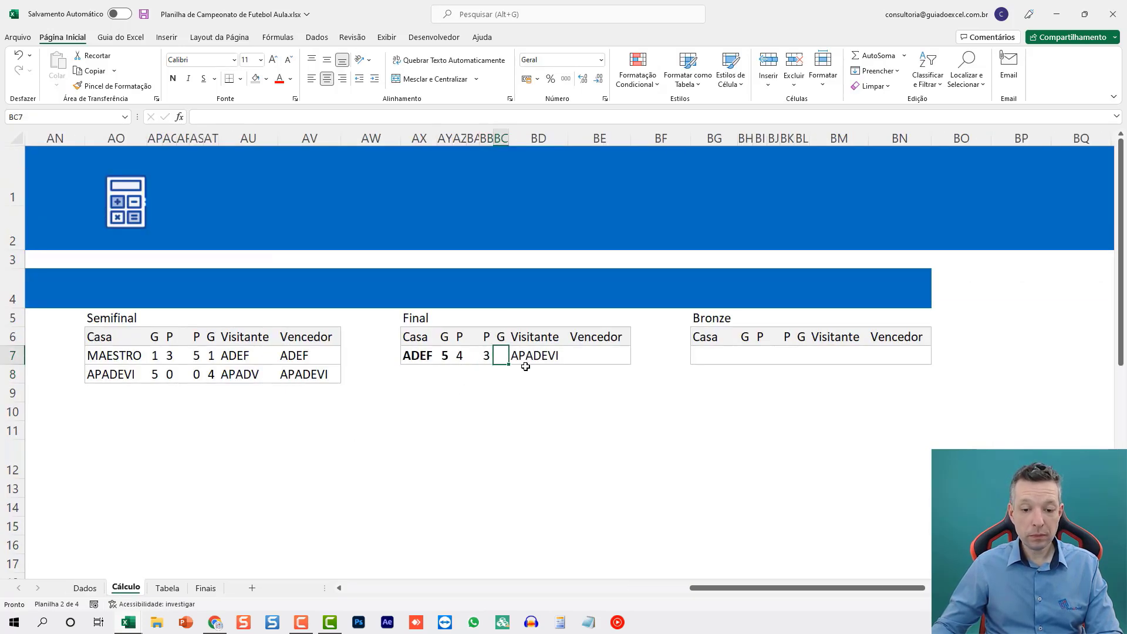
text(=)
click(85, 588)
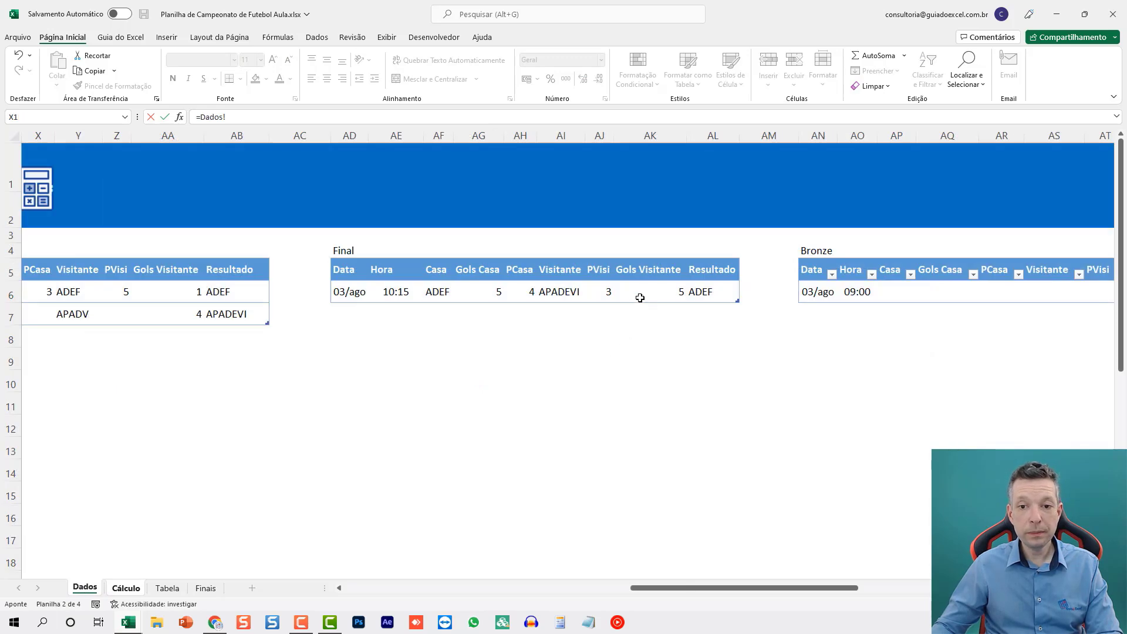
click(660, 290)
key(Return)
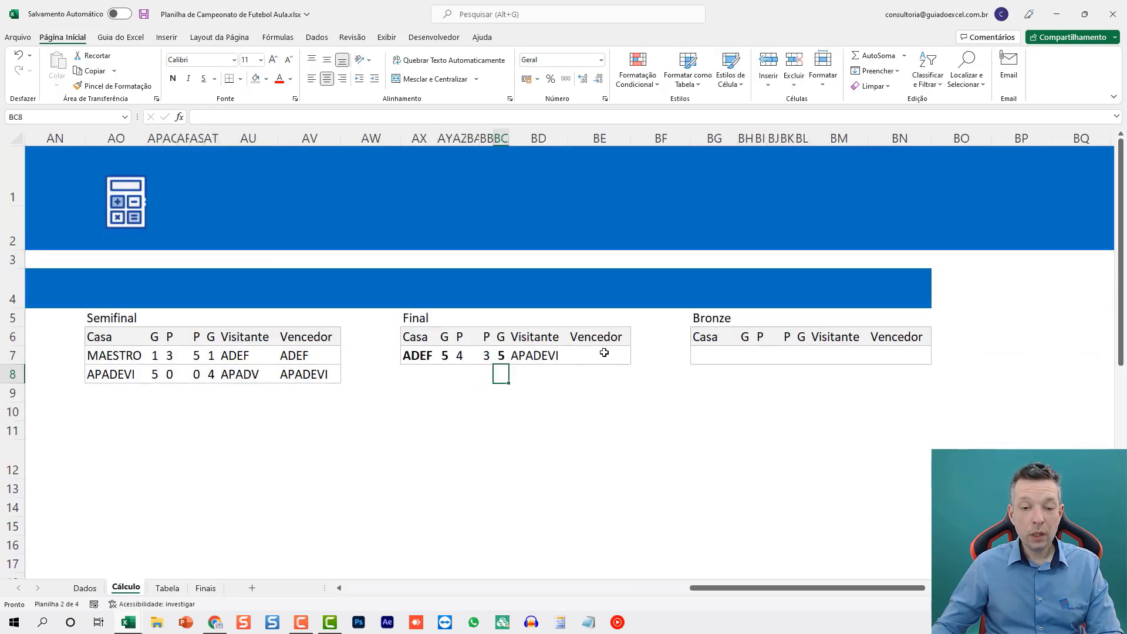
- Link the Final Vencedor cell BE7 in Cálculo to the Final table's Resultado in Dados AL6
click(605, 354)
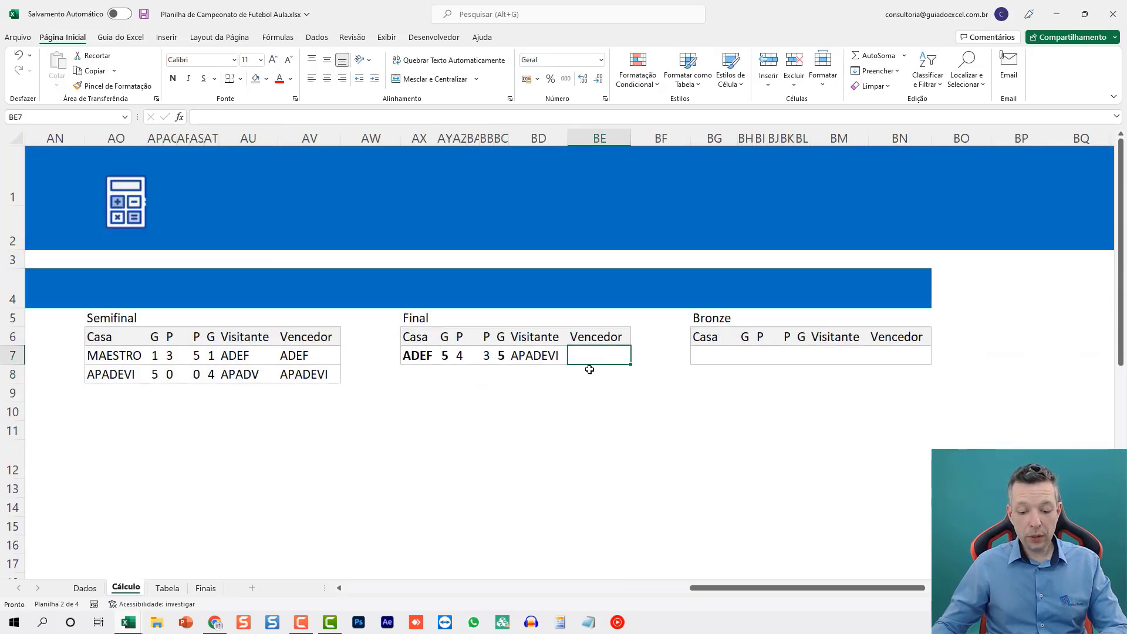
text(=)
click(85, 588)
click(723, 296)
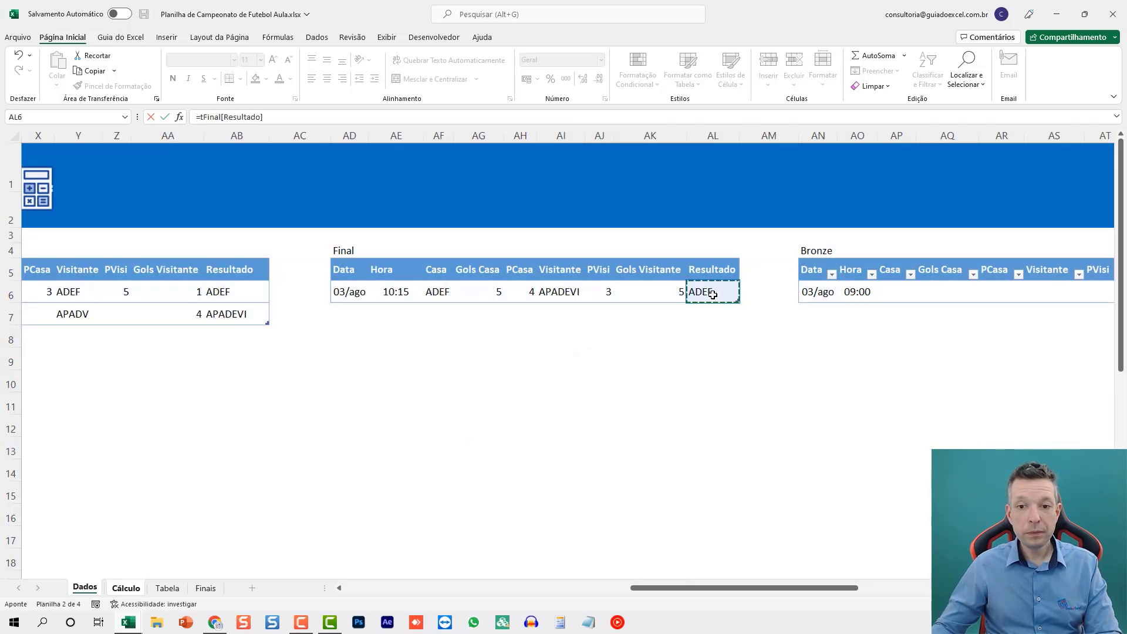
key(Return)
- Enter =SE(AO7<>AV7;AO7;AU7) in the Bronze Casa cell BG7 to return the first semifinal's loser
click(727, 352)
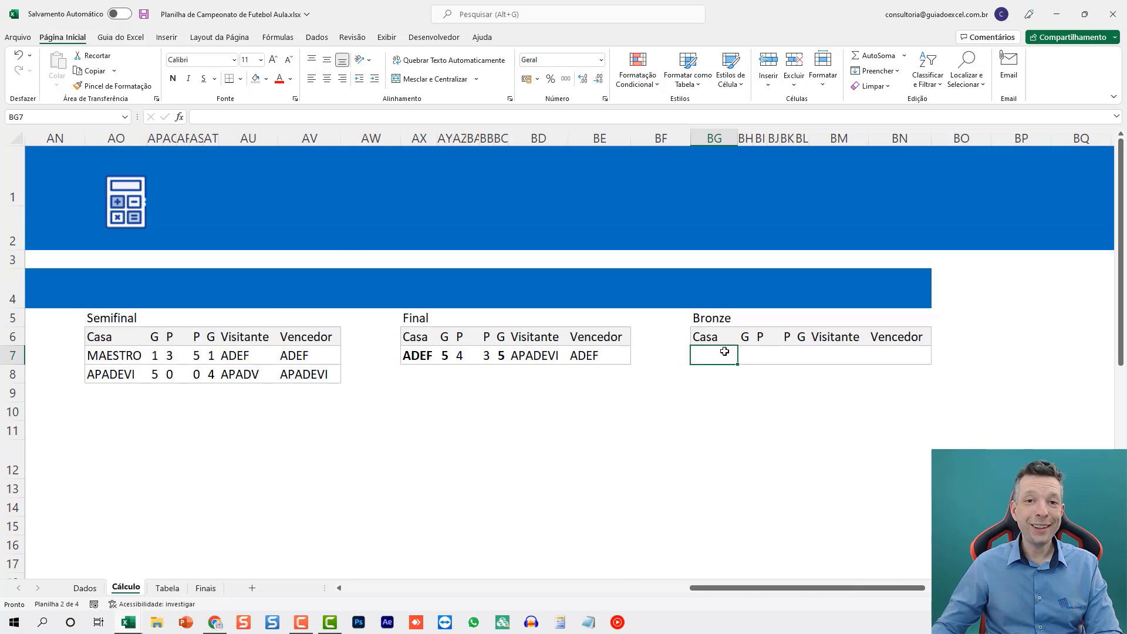
text(=)
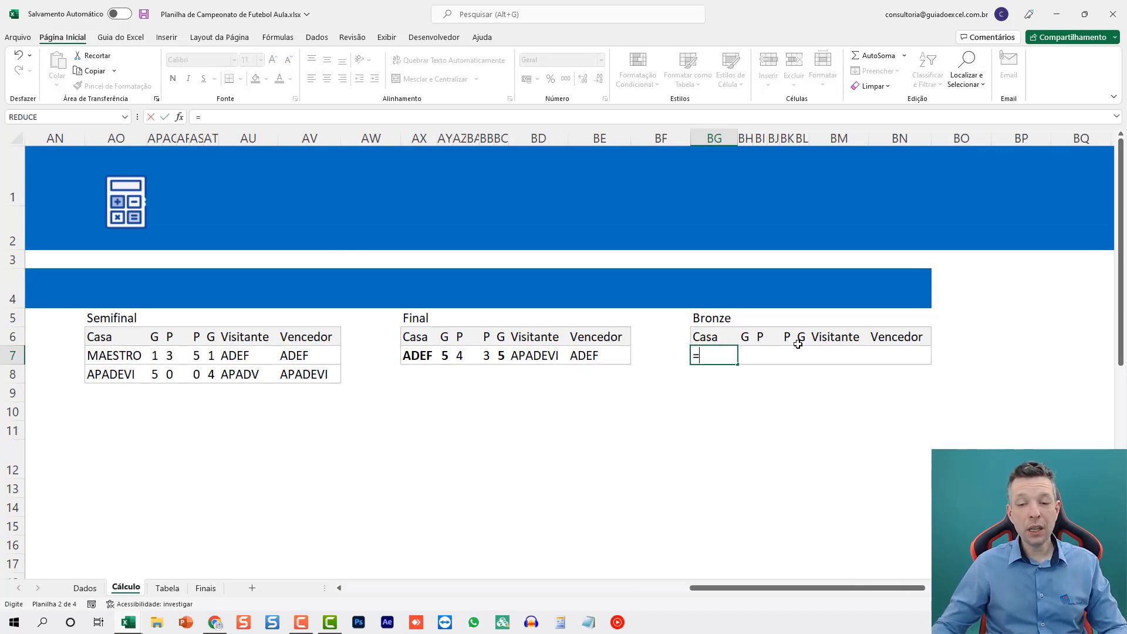
key(Escape)
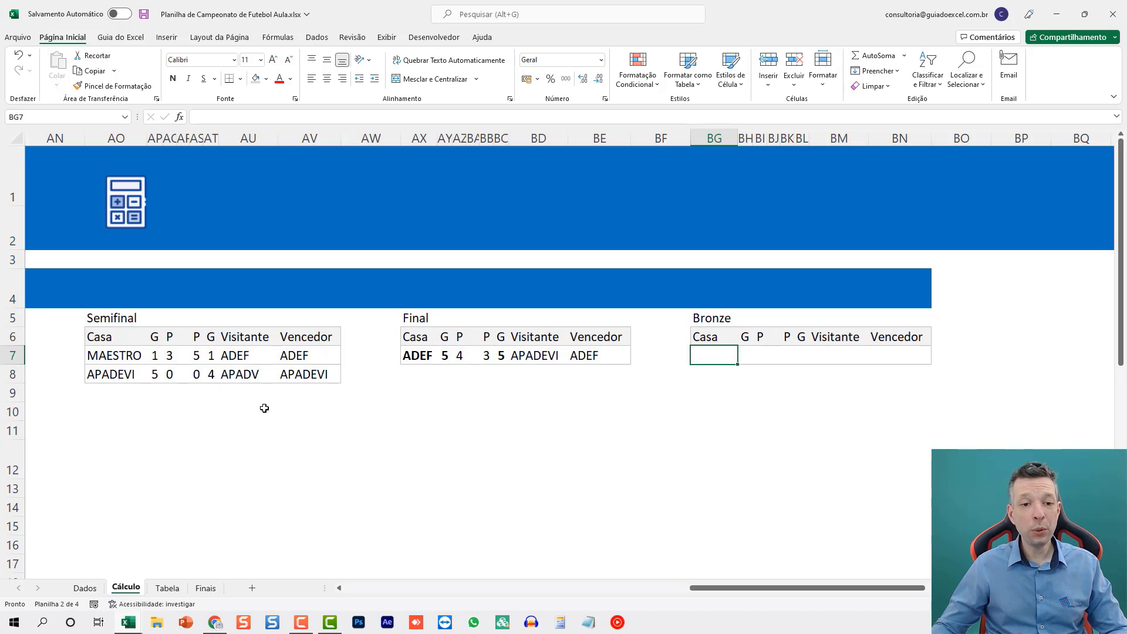
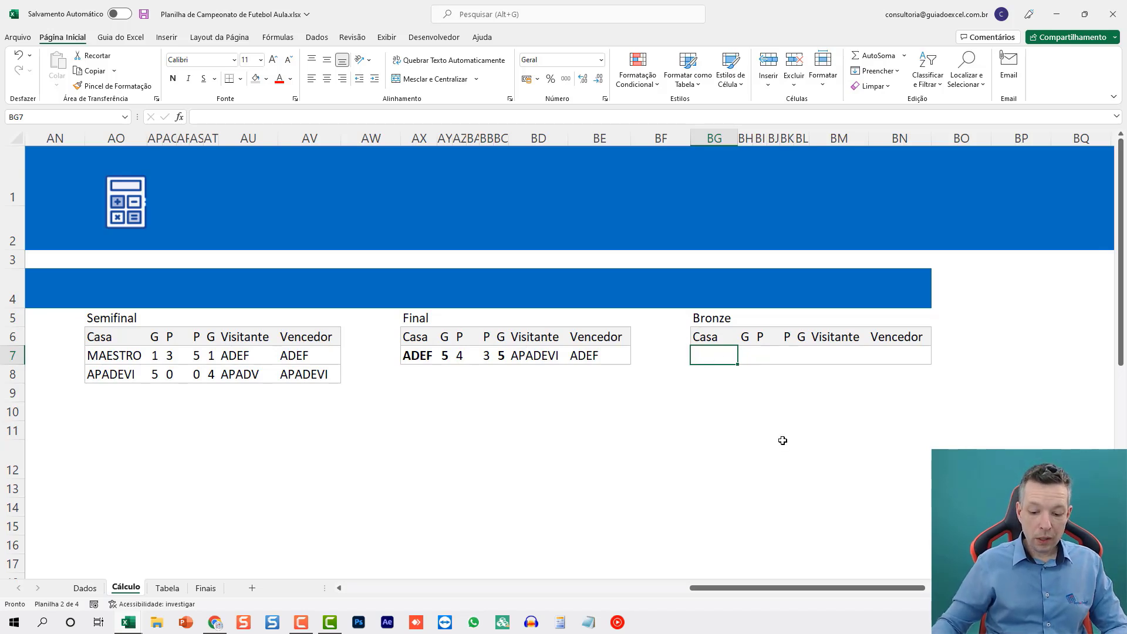
text(=SE()
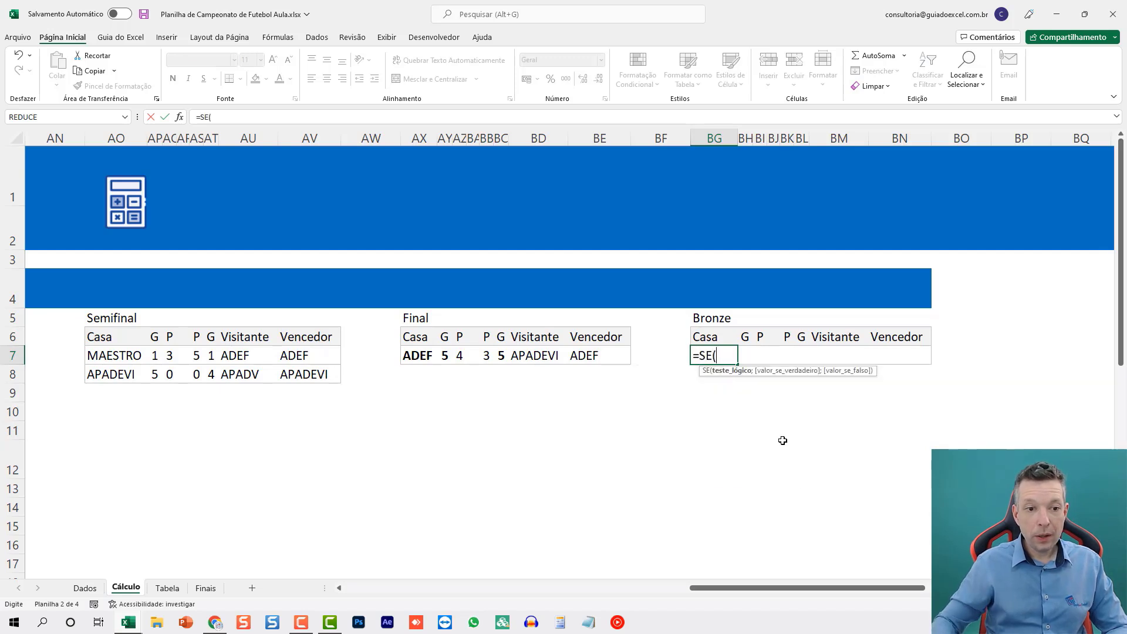
click(109, 355)
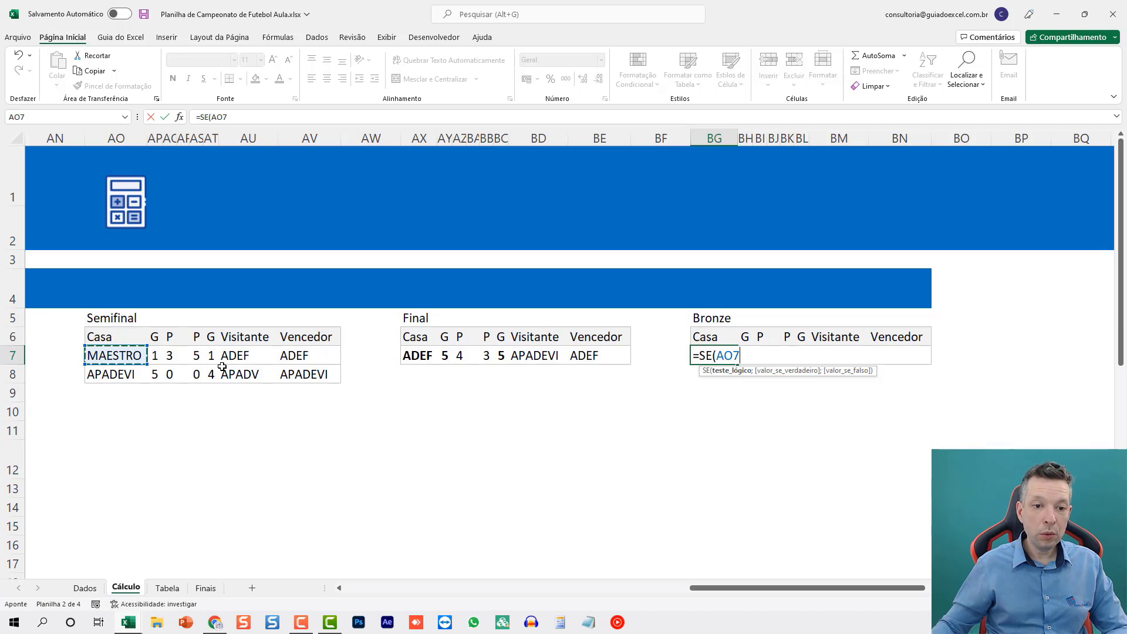
text(<>)
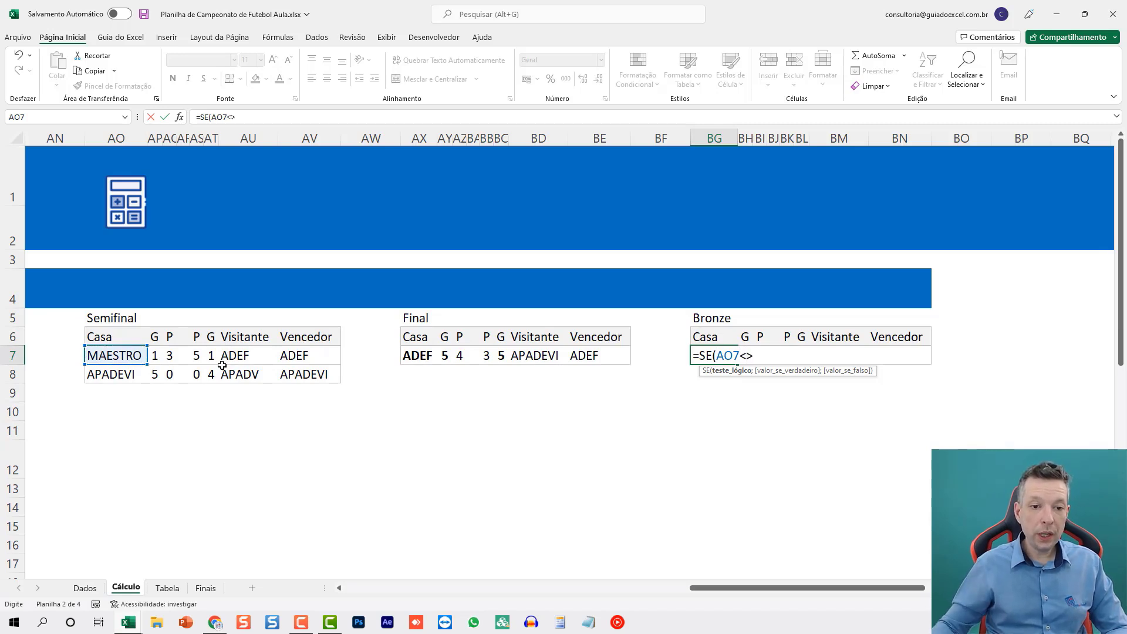
click(309, 354)
text(;)
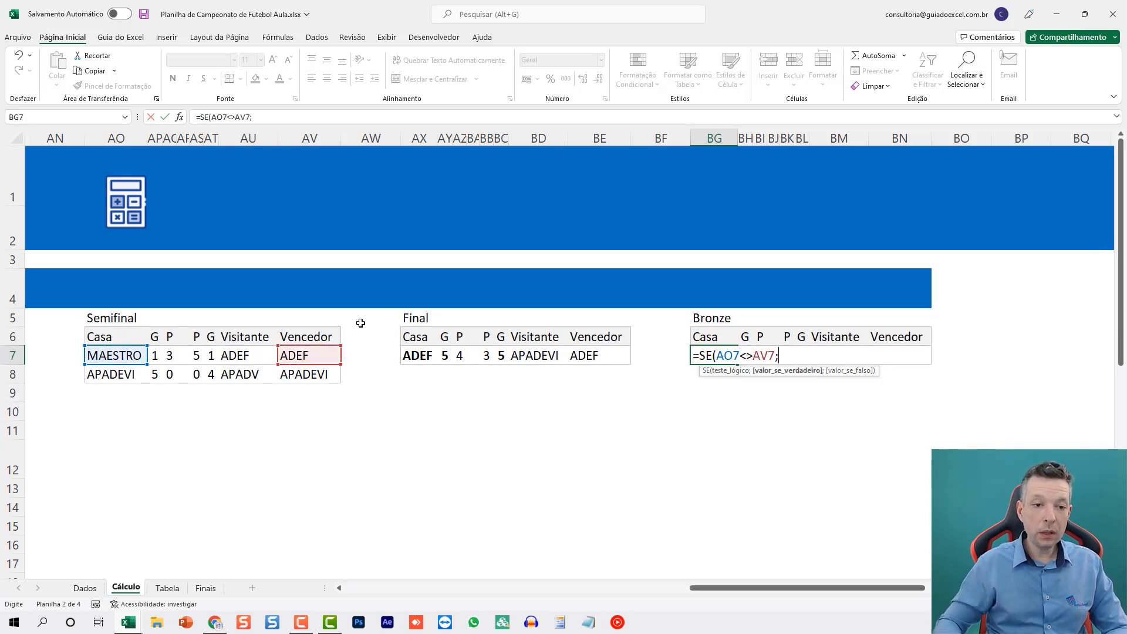
click(115, 355)
text(;)
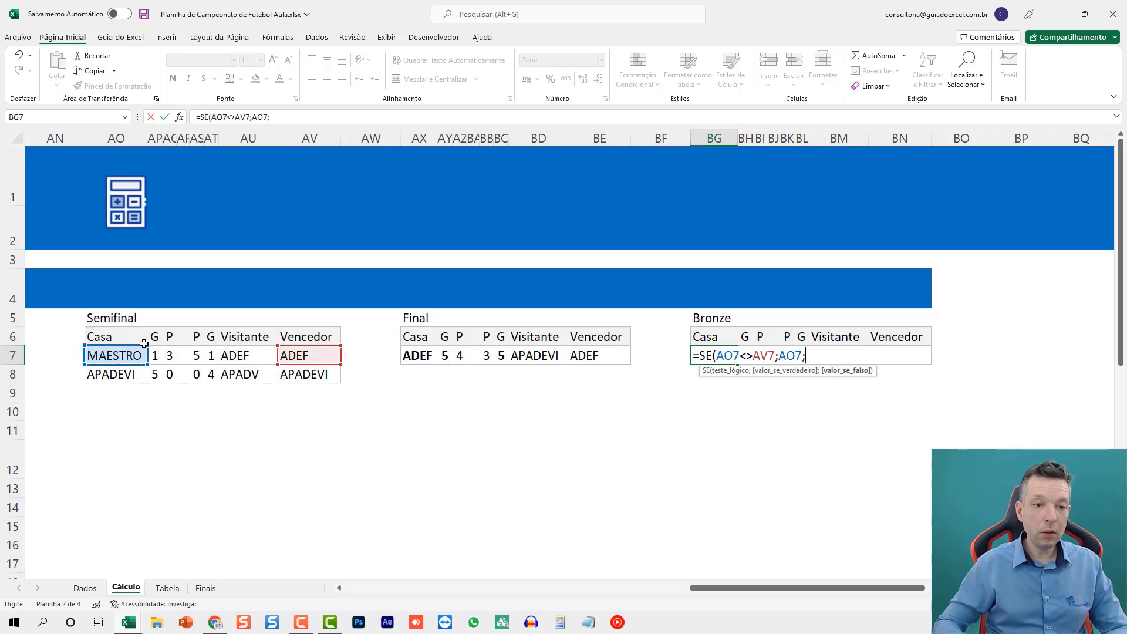
click(251, 355)
key(Return)
key(Up)
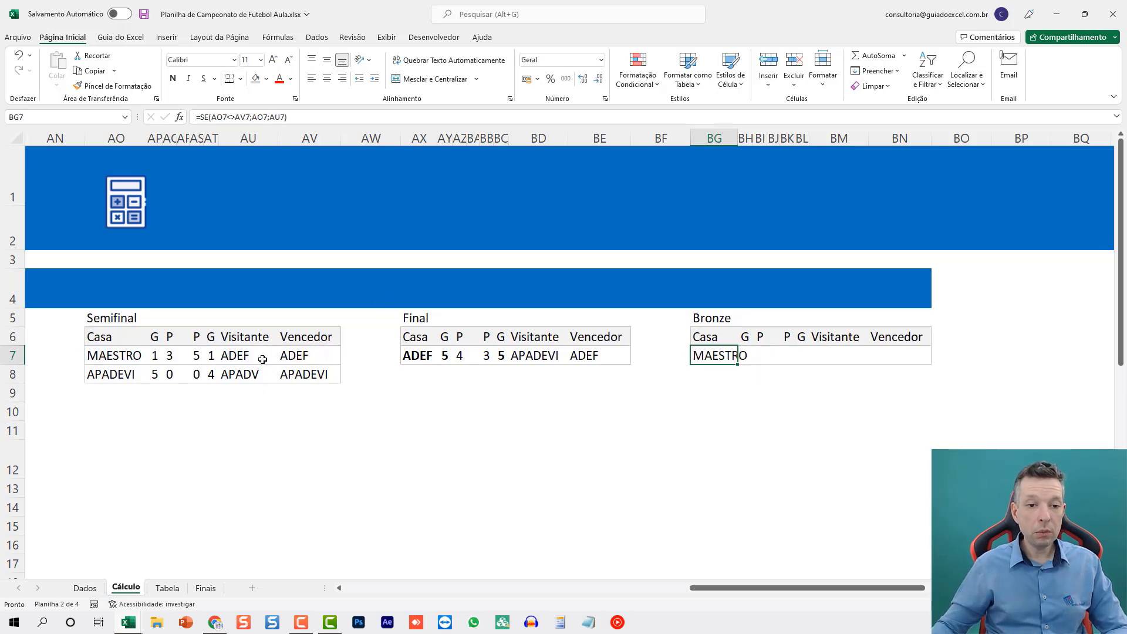
- Enter =SE(AO8<>AV8;AO8;AU8) in the Bronze Visitante cell BM7 to return the second semifinal's loser
click(822, 350)
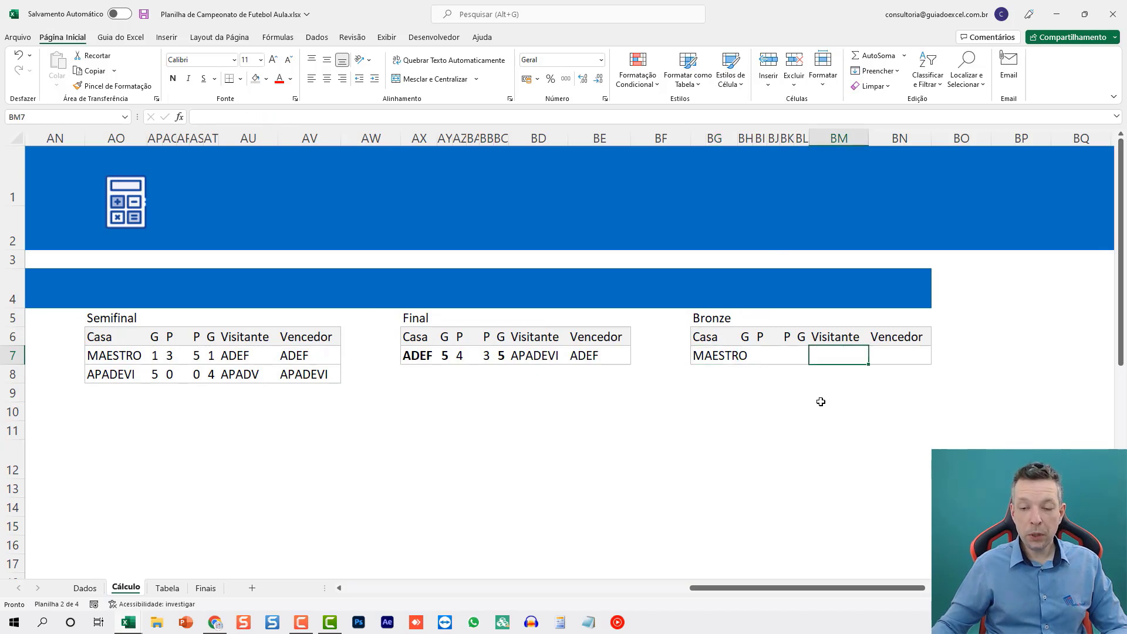
text(=SE()
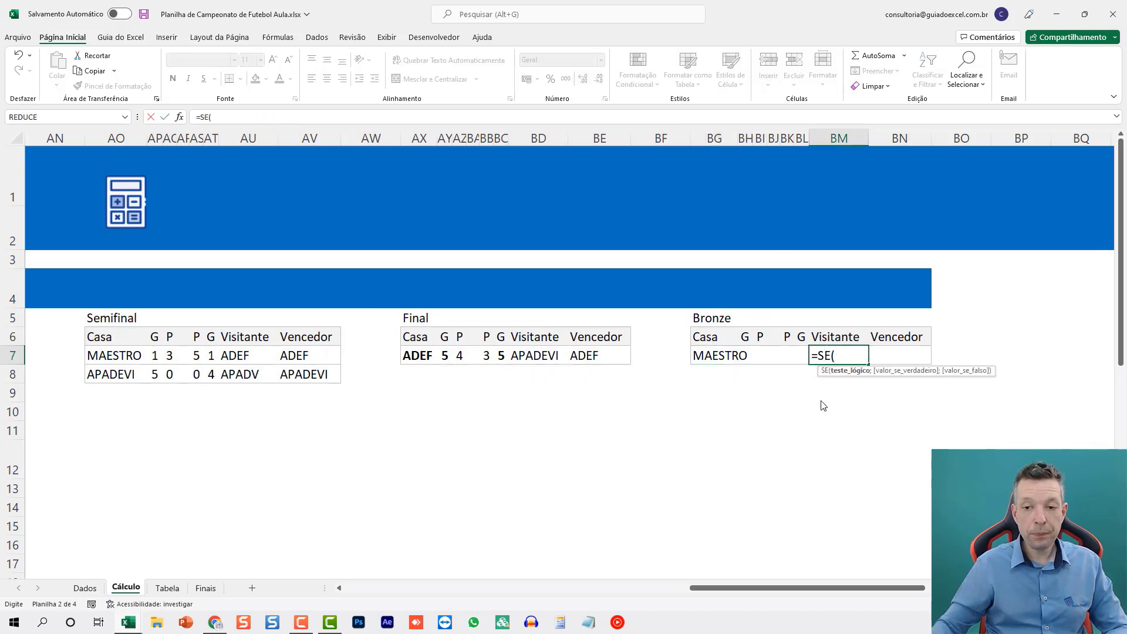
click(132, 374)
text(<>)
click(306, 374)
text(;)
click(117, 374)
text(;)
click(244, 370)
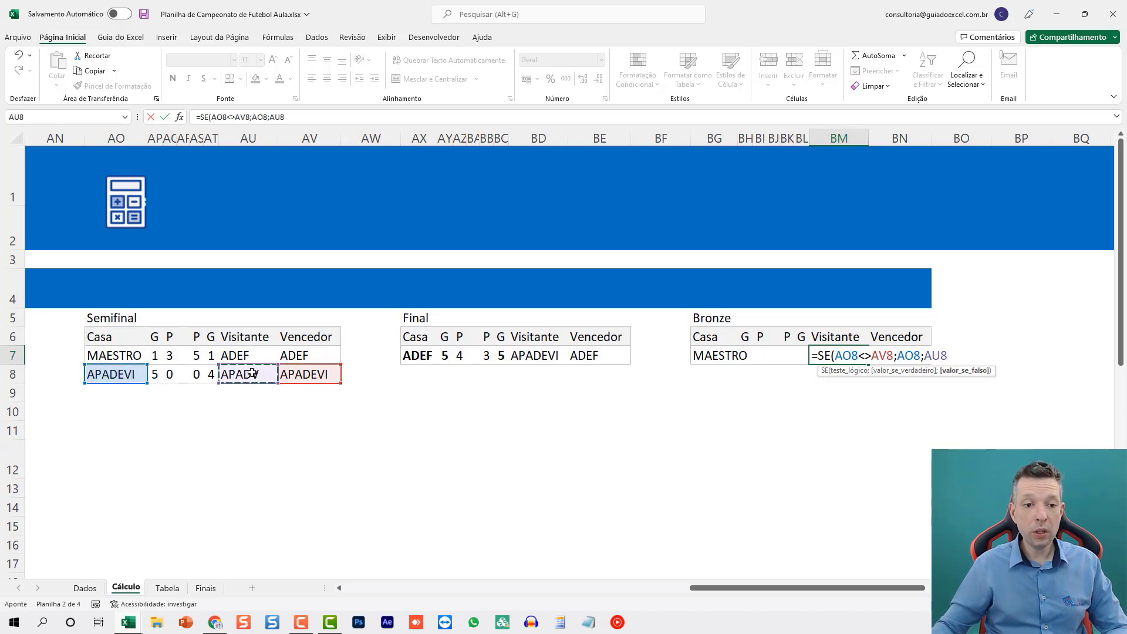
key(ctrl+Return)
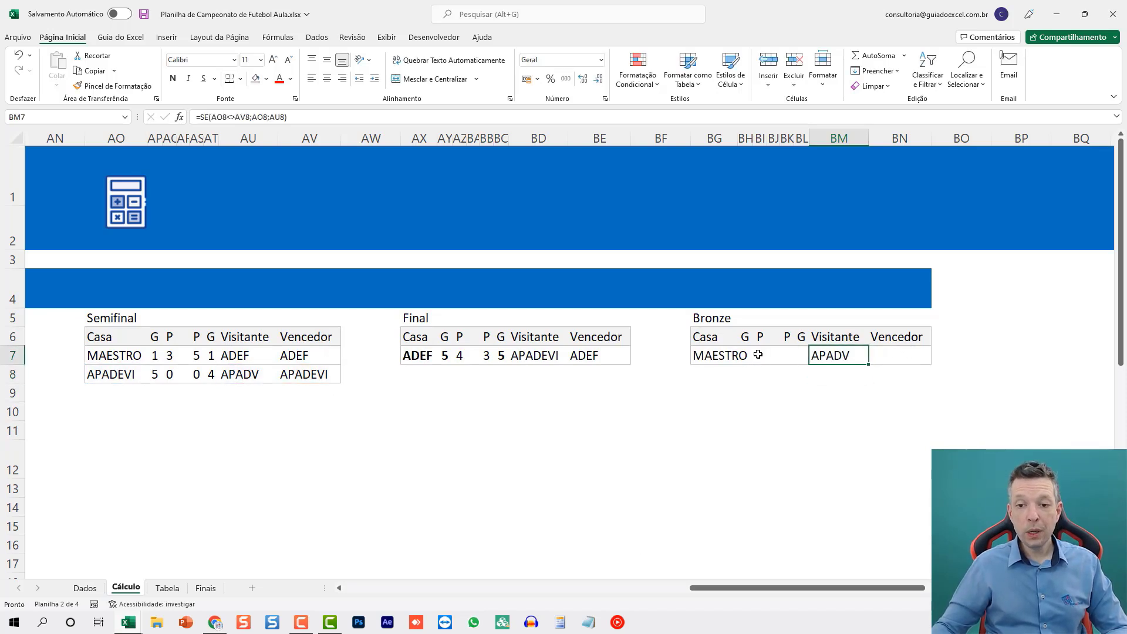
- Link the Bronze table's Casa cell AP6 in Dados to the Bronze home team in Cálculo BG7
click(84, 588)
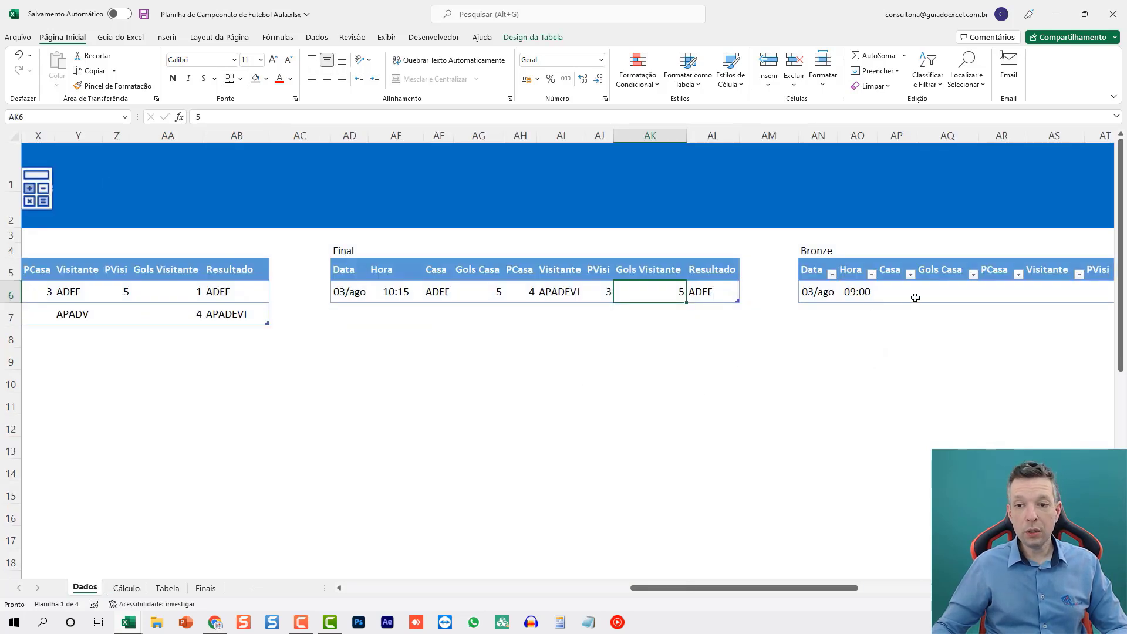
click(916, 298)
key(Right)
key(Right)
key(Right)
key(Right)
key(Right)
key(Right)
key(Right)
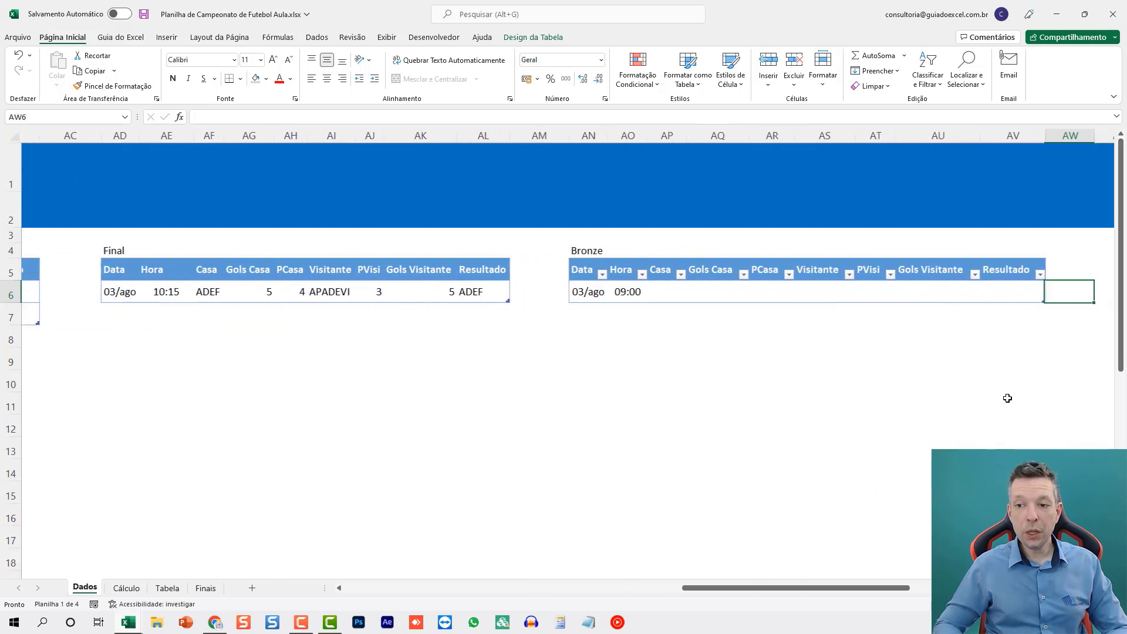
click(645, 291)
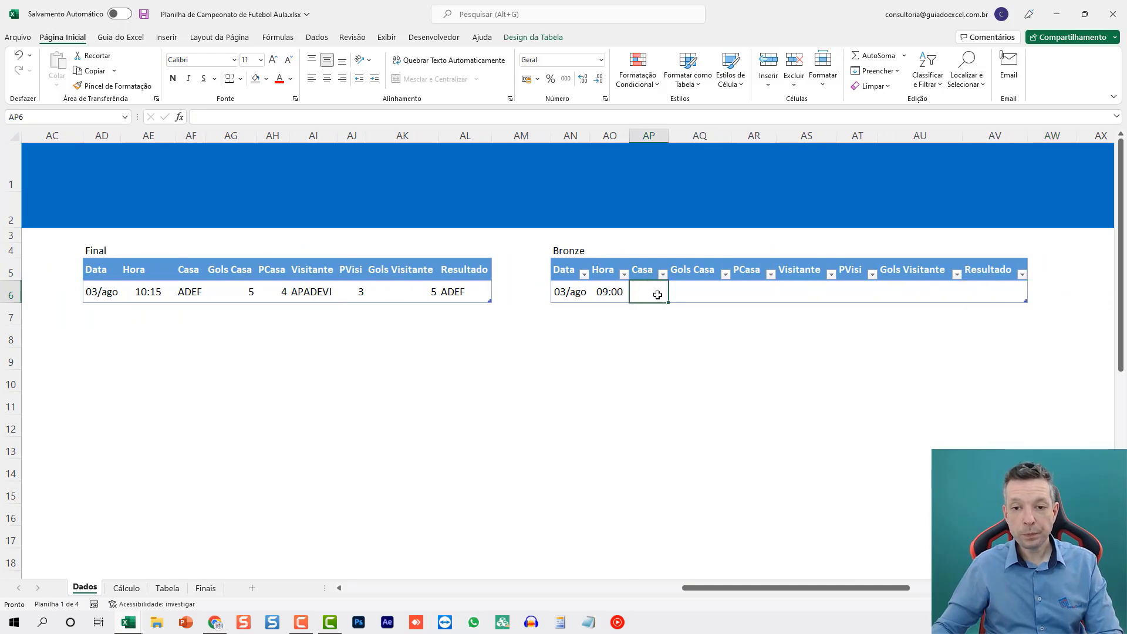
text(=)
click(126, 588)
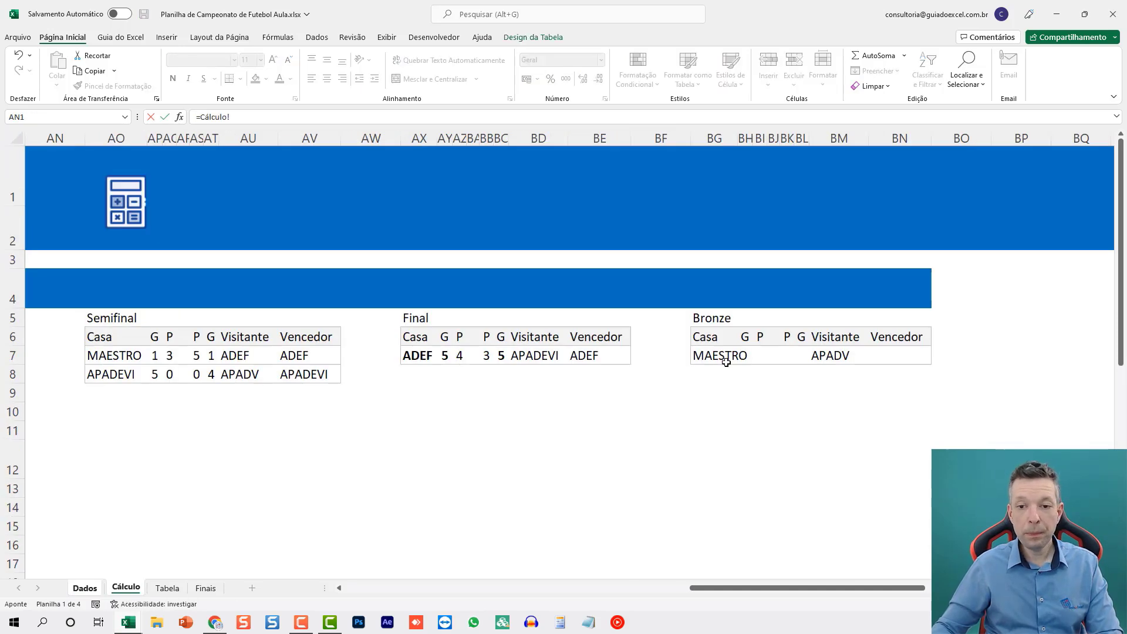
click(726, 356)
key(Return)
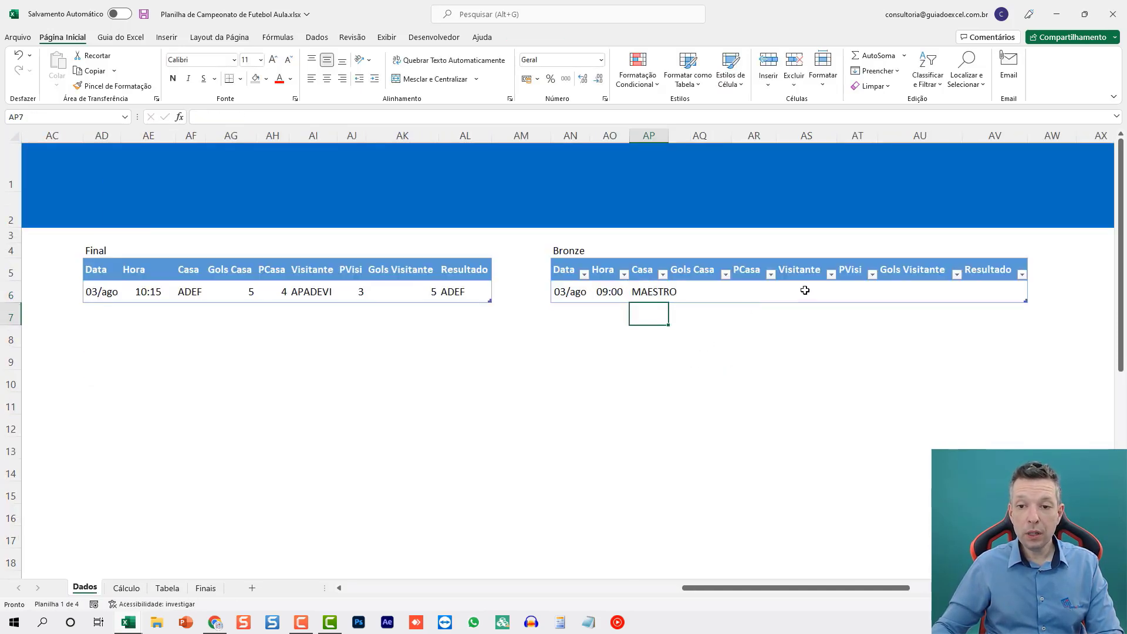
- Link the Bronze table's Visitante cell AS6 in Dados to the Bronze visiting team in Cálculo BM7
click(803, 290)
text(=)
click(126, 588)
click(863, 354)
key(Return)
- Enter 3 for Gols Casa and 5 for Gols Visitante in the Bronze table, leaving PVisi empty
click(690, 292)
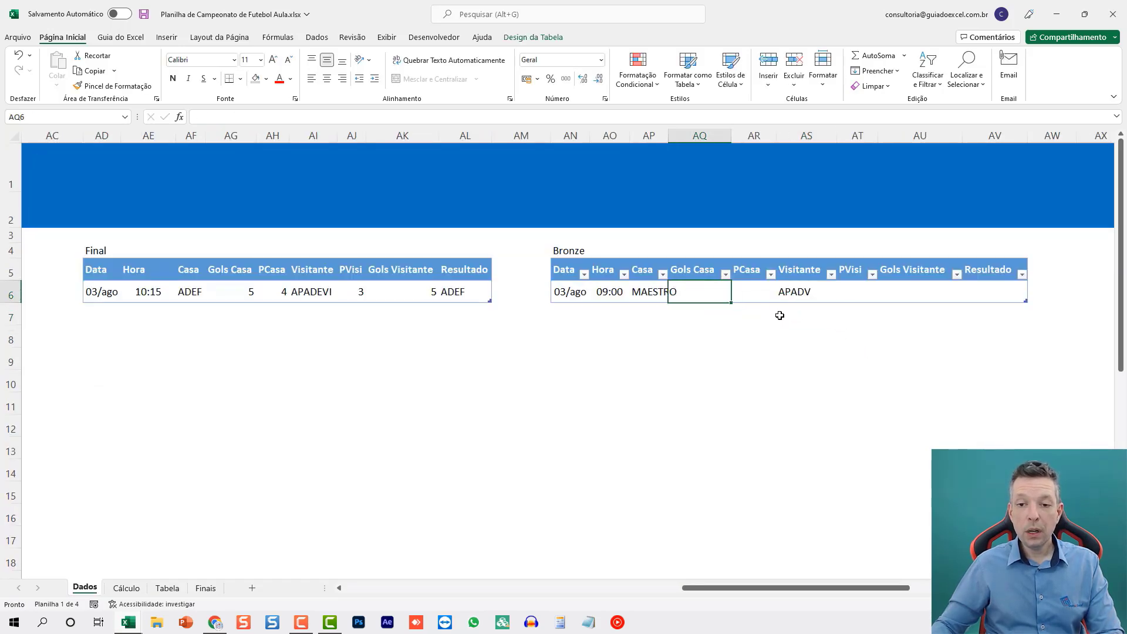
text(3)
key(Tab)
key(Tab)
key(Tab)
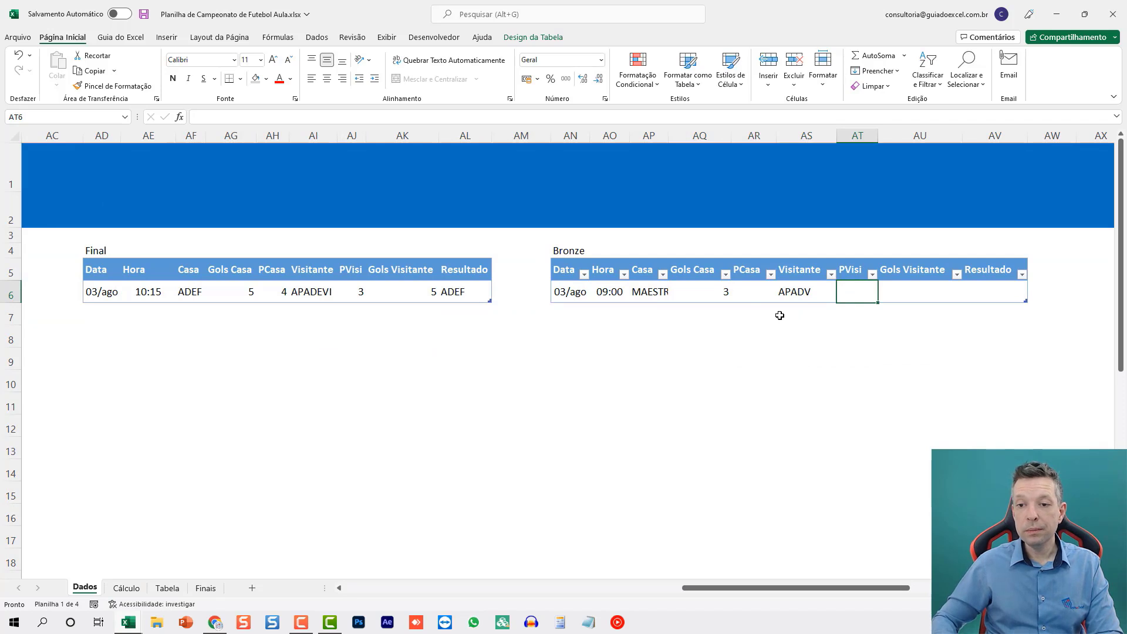
text(5)
key(Tab)
key(Tab)
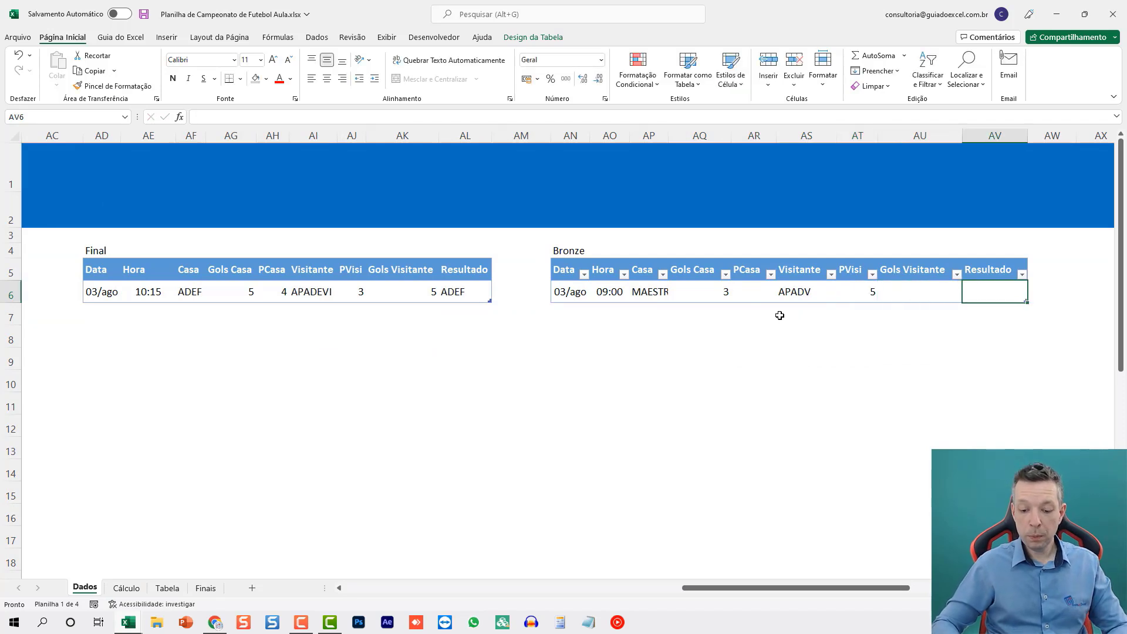
key(shift+Tab)
key(shift+Tab)
key(Delete)
key(Tab)
text(5)
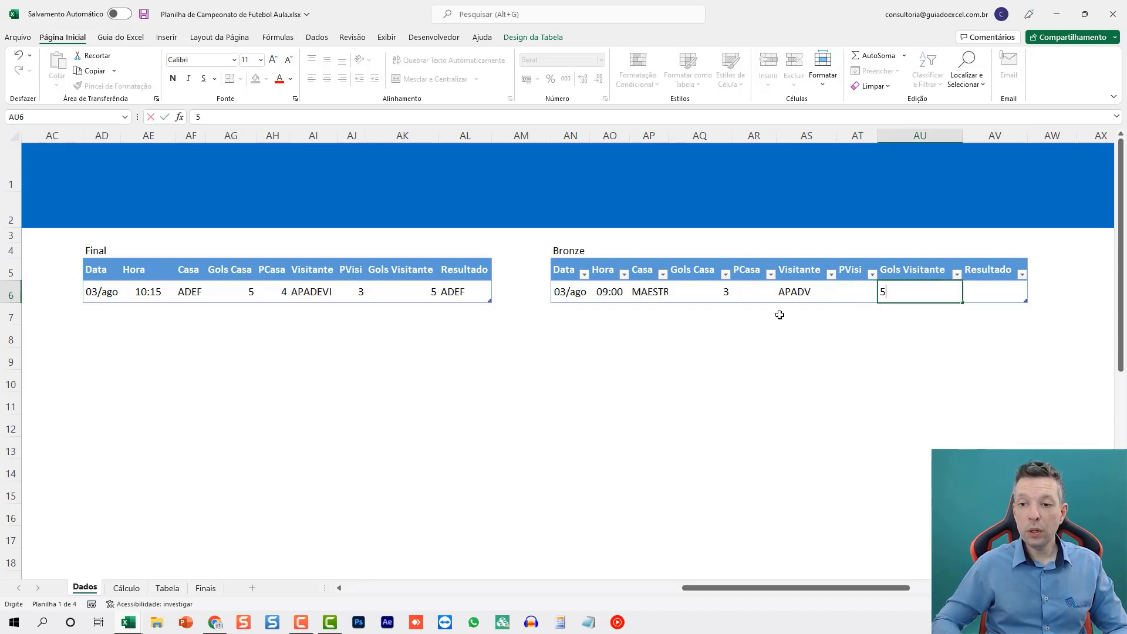
key(Right)
- Start the Bronze table's Resultado formula in AV6 with an SE condition summing Gols Casa through PCasa
key(Right)
key(Right)
key(Right)
key(Left)
key(Left)
key(Left)
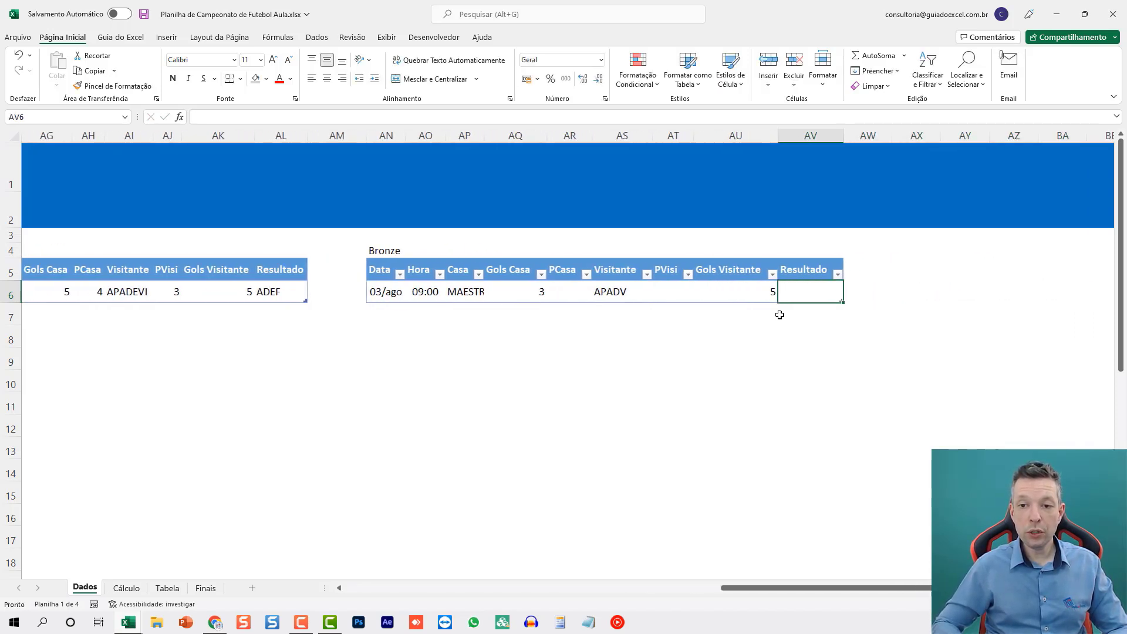
key(Right)
key(Right)
key(Right)
key(Right)
key(Right)
key(Right)
key(Left)
key(Left)
key(Left)
key(Left)
key(Left)
key(Left)
text(=SE)
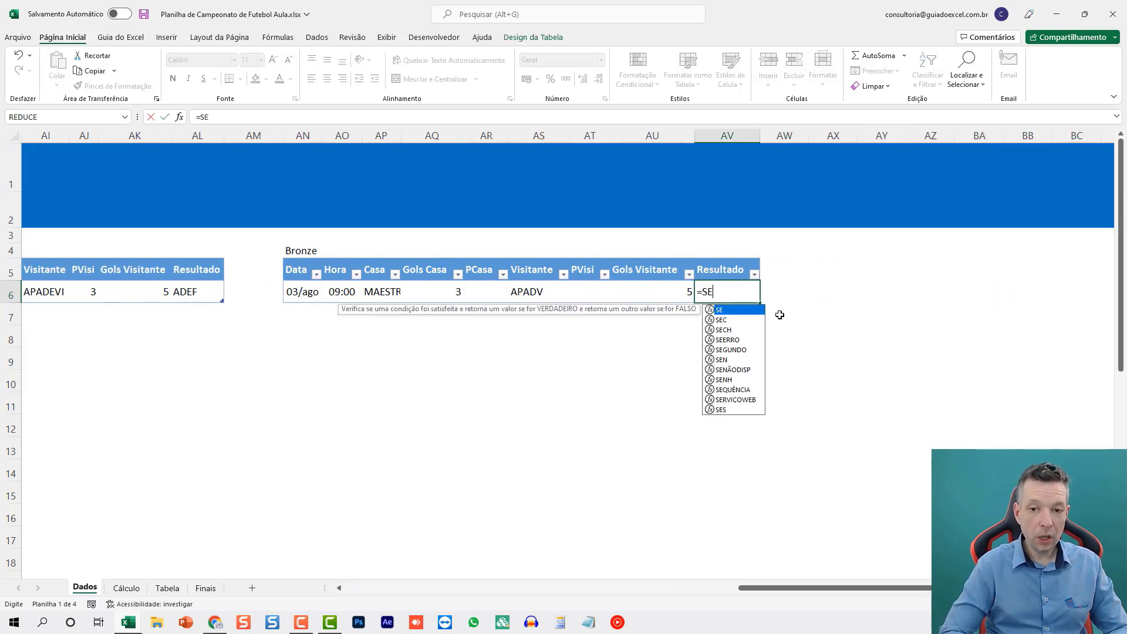
text((SOMA()
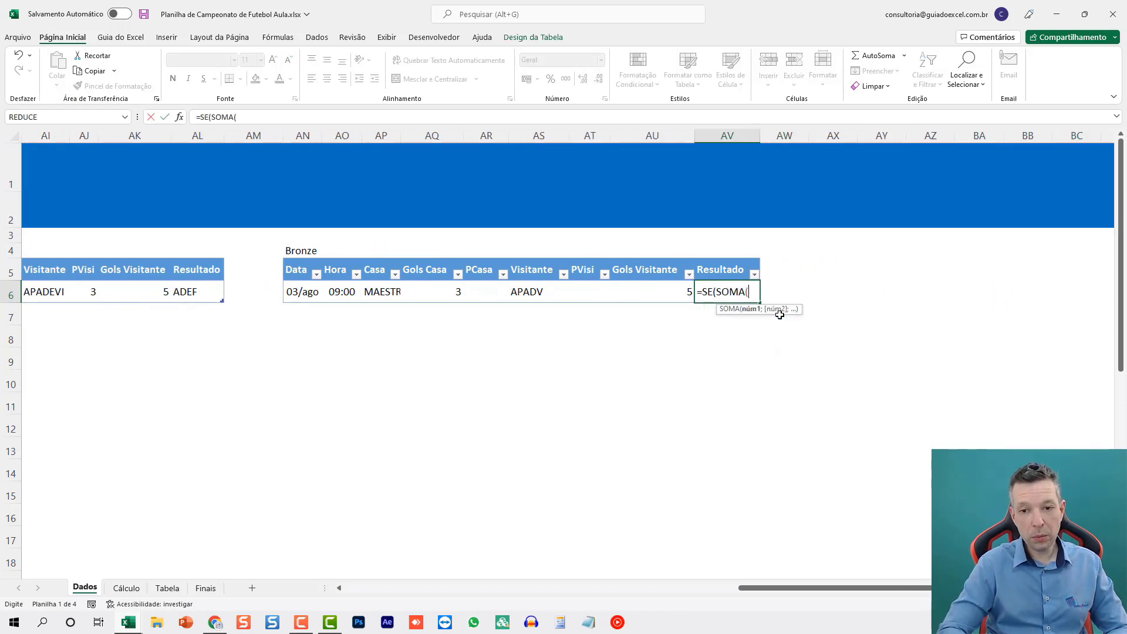
key(Left)
key(Left)
key(Left)
key(Left)
key(shift+Right)
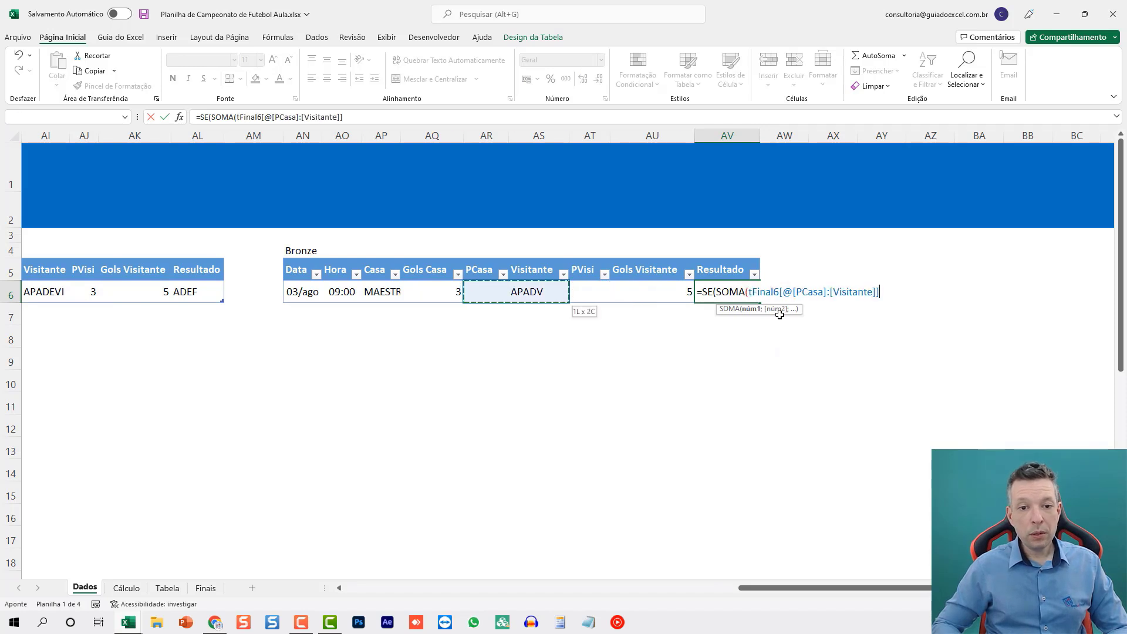
key(Left)
key(Left)
key(Right)
key(shift+Right)
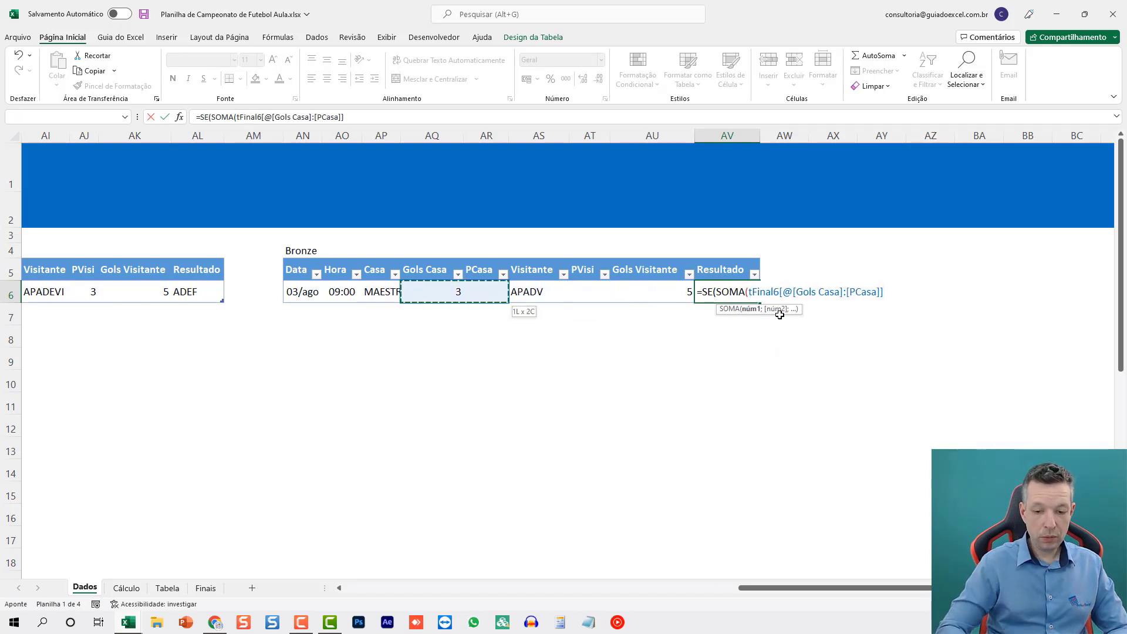
- Complete the SE condition by testing whether the home sum is greater than the SOMA of PVisi through Gols Visitante
text()>SOMA()
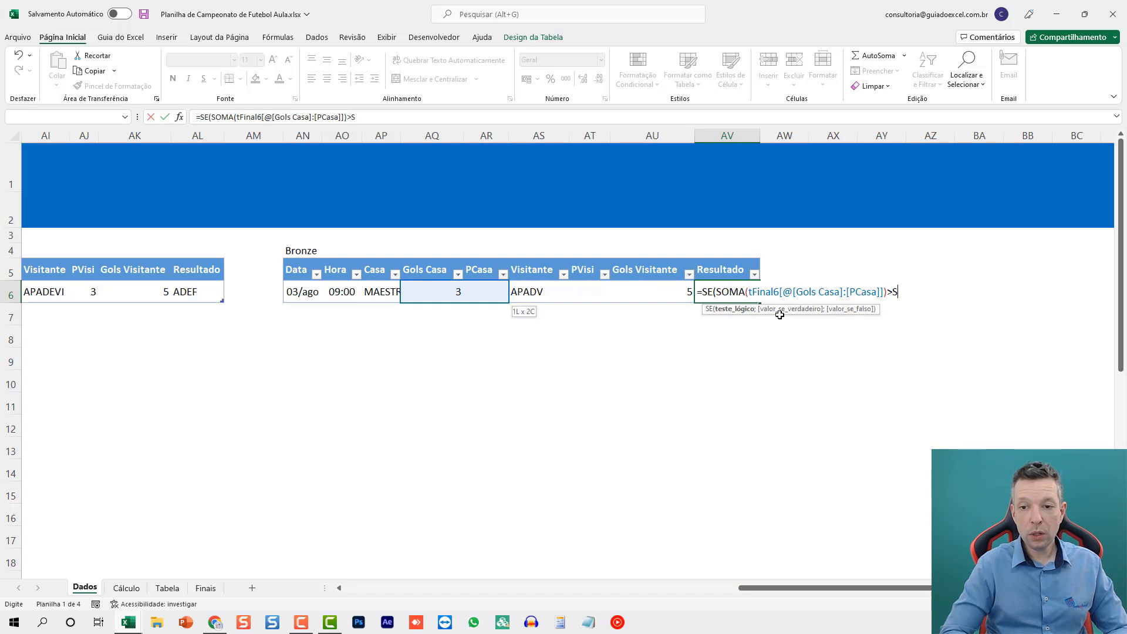
key(Left)
key(Left)
key(Left)
key(Right)
key(shift+Right)
text();)
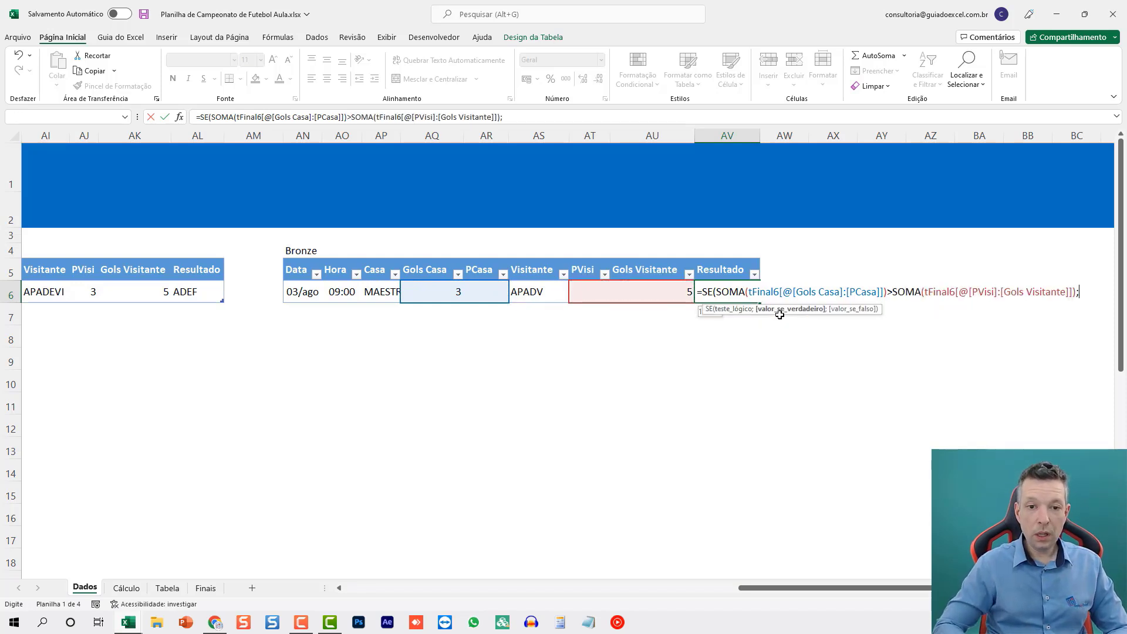
- Finish the Resultado formula so it returns Casa when the condition is true and Visitante otherwise
click(377, 292)
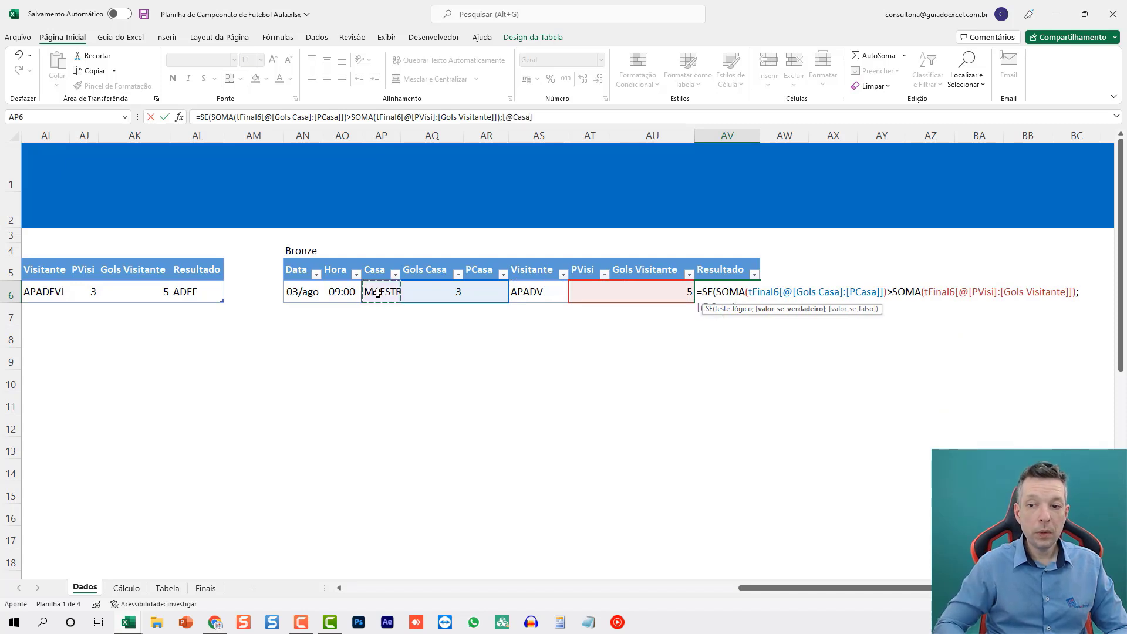
text(;)
click(539, 290)
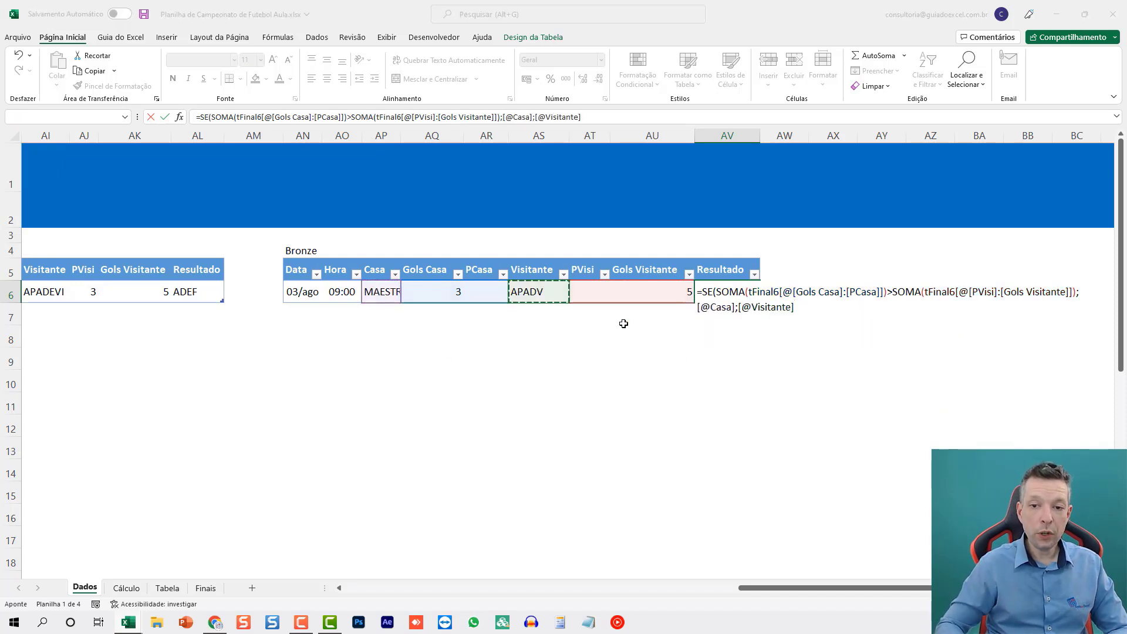
key(Return)
key(Return)
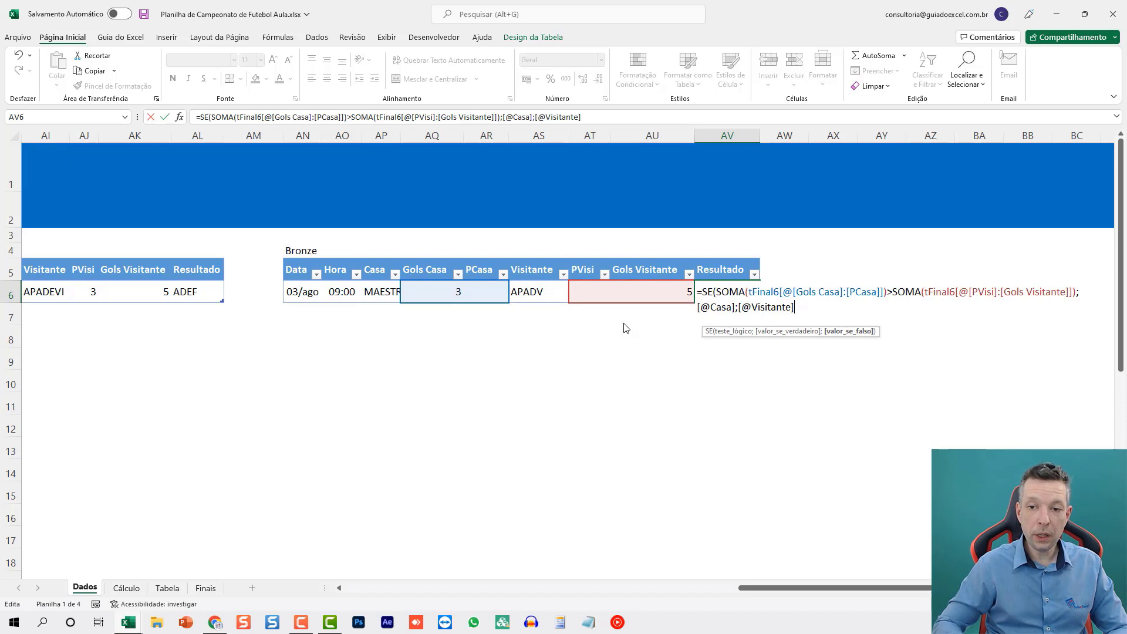
text())
key(Return)
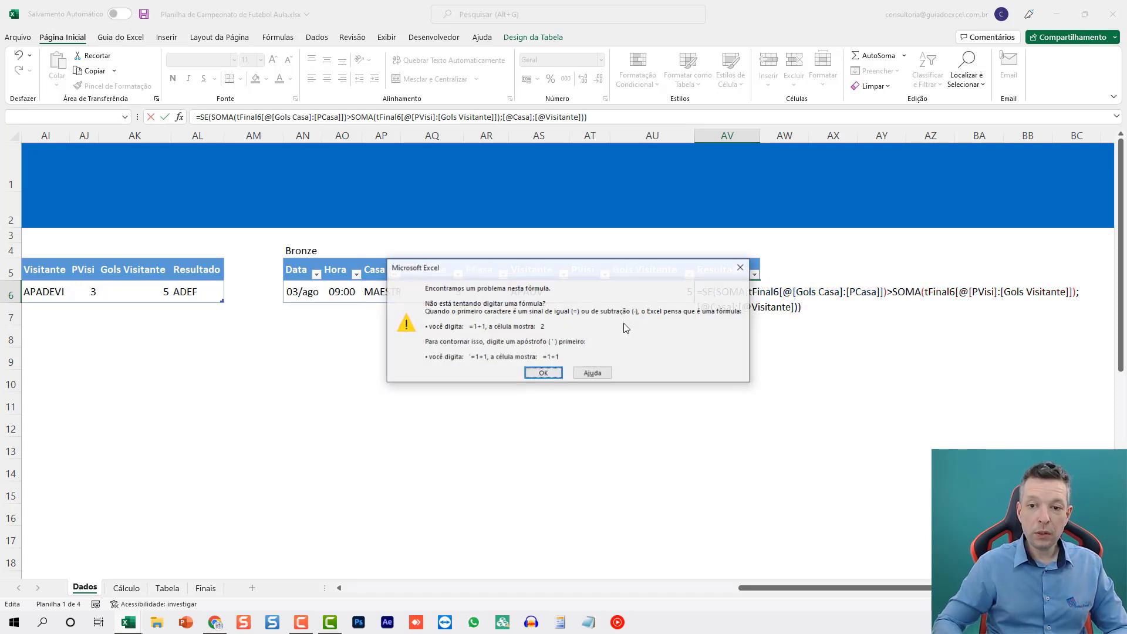
key(Return)
key(BackSpace)
key(ctrl+Return)
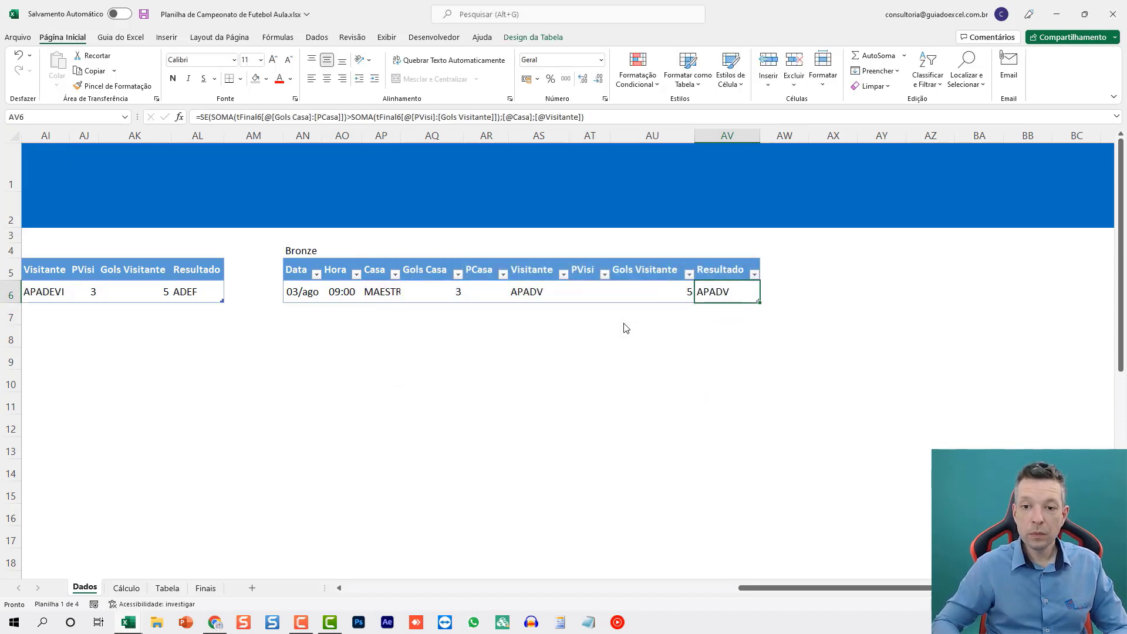
click(502, 294)
click(641, 288)
click(528, 287)
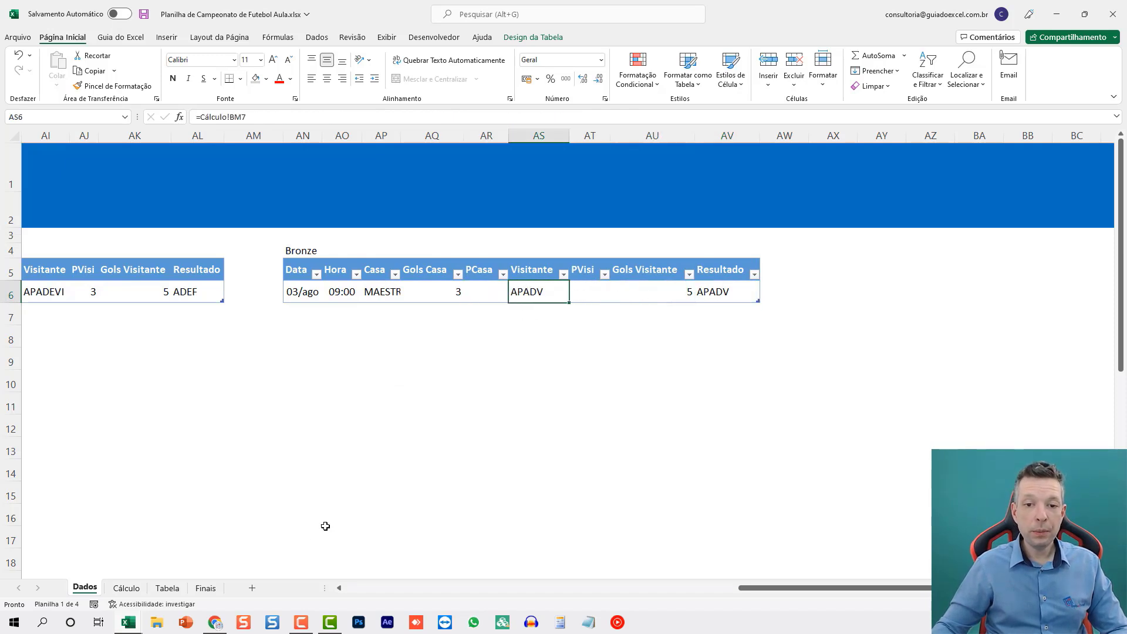
- Link the Bronze home goals cell BH7 in Cálculo to Gols Casa in the Dados Bronze table
click(126, 587)
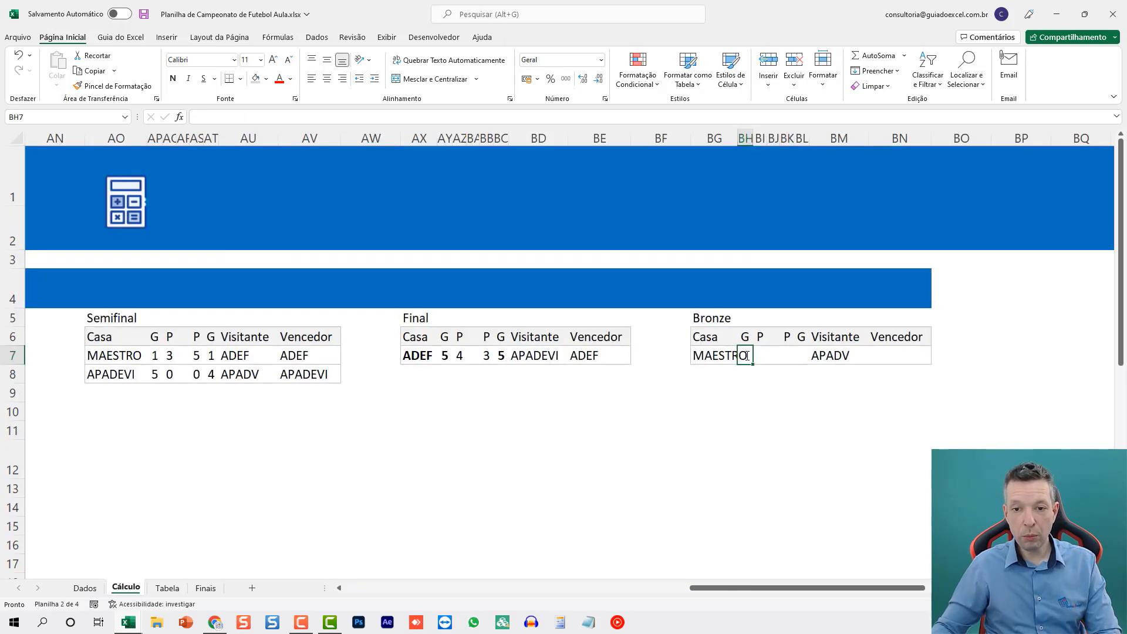
text(=)
click(85, 588)
click(436, 292)
key(Return)
- Link the Bronze home penalties cell BI7 in Cálculo to PCasa in the Dados Bronze table
key(Up)
key(Right)
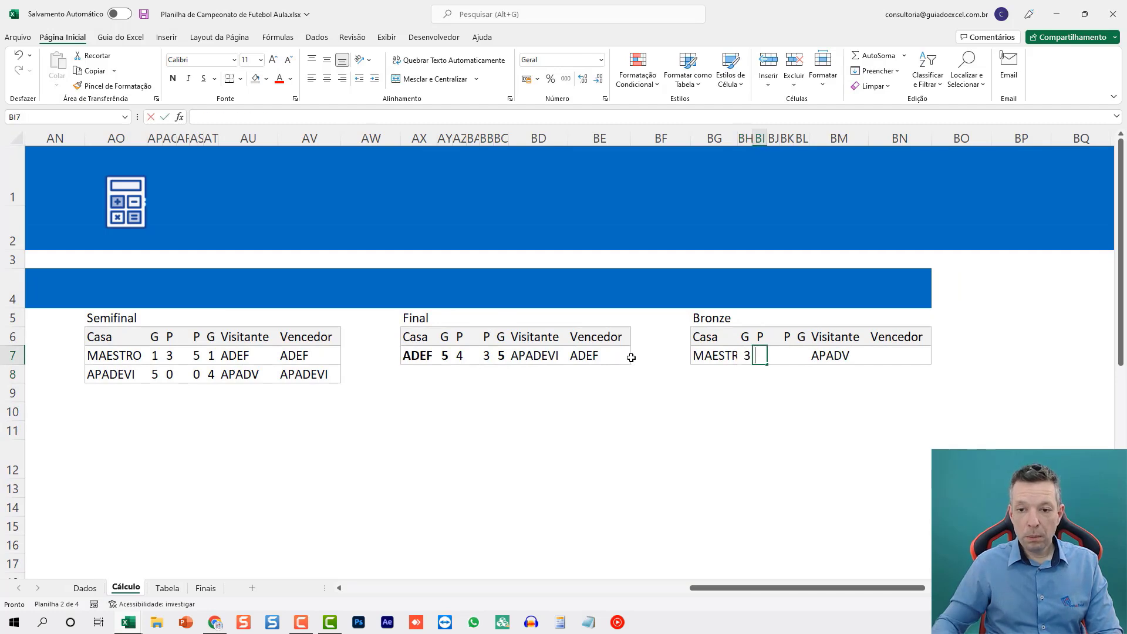
text(=)
click(85, 587)
click(470, 293)
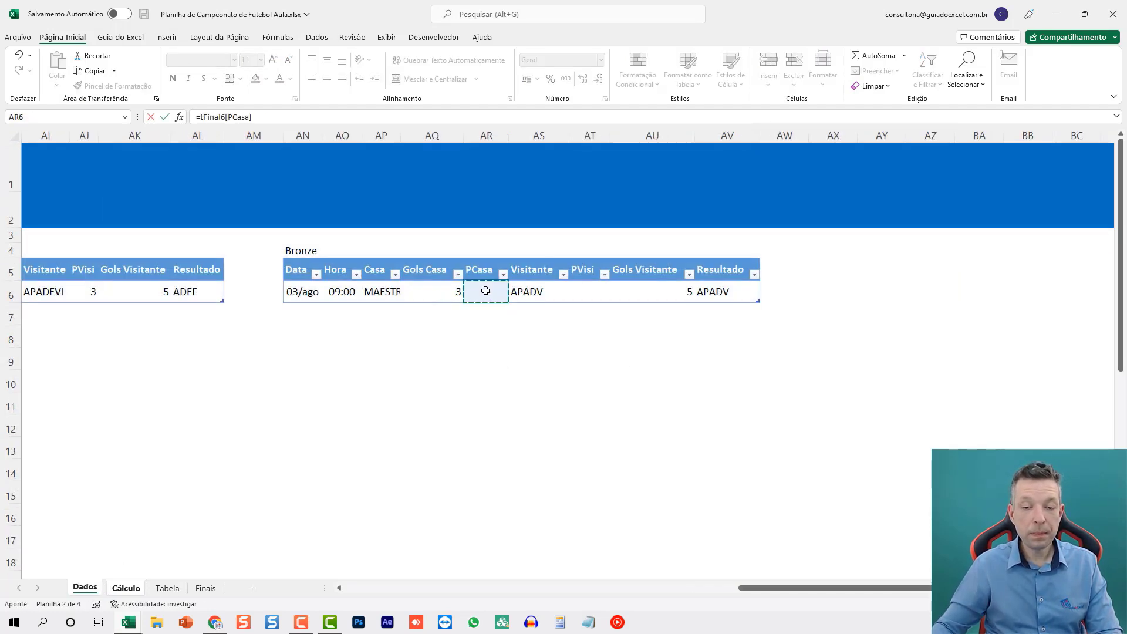
key(Return)
- Link the Bronze visitor penalties cell BK7 in Cálculo to PVisi in the Dados Bronze table
key(Up)
key(Right)
key(Right)
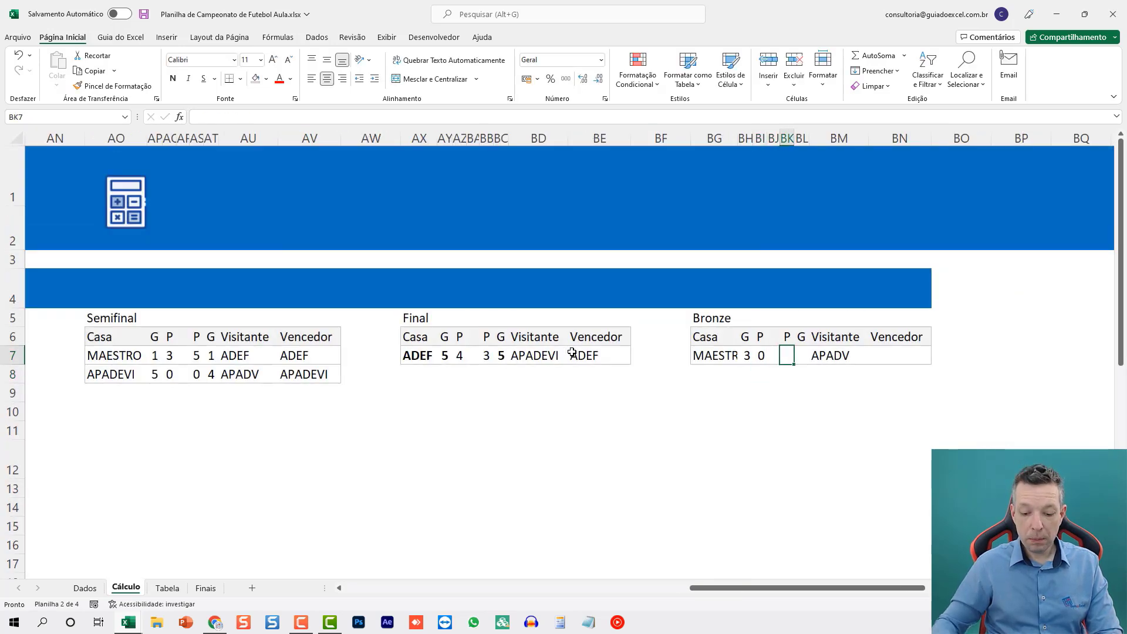
text(=)
click(85, 588)
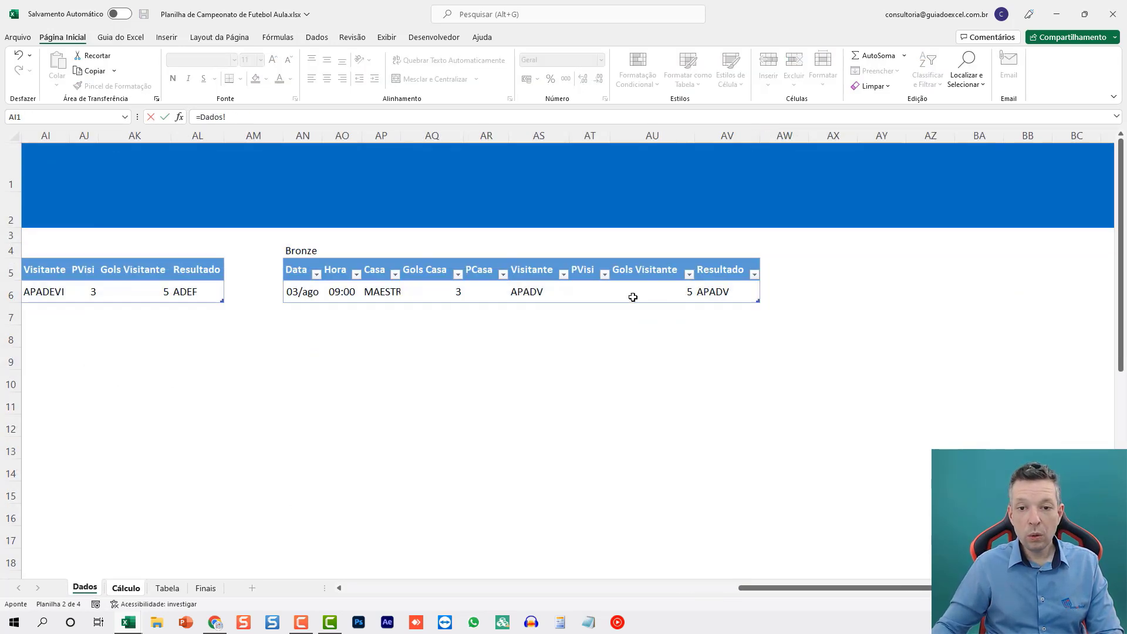
click(594, 294)
key(Return)
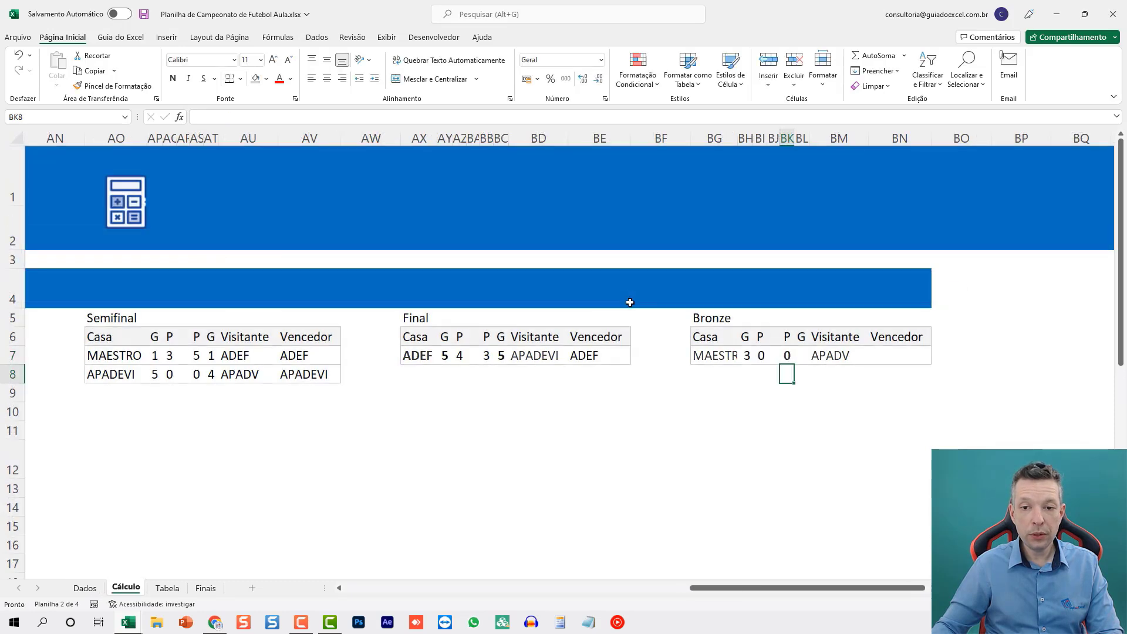
- Link the Bronze visitor goals cell BL7 in Cálculo to Gols Visitante in the Dados Bronze table
key(Up)
key(Right)
text(=)
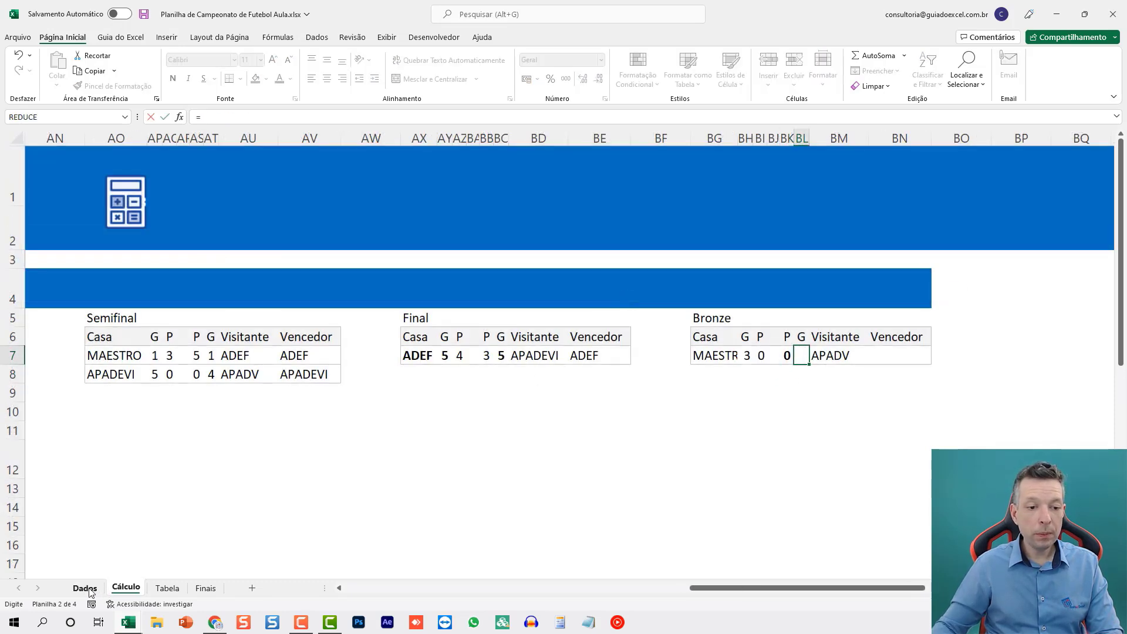
click(85, 588)
click(662, 293)
key(Return)
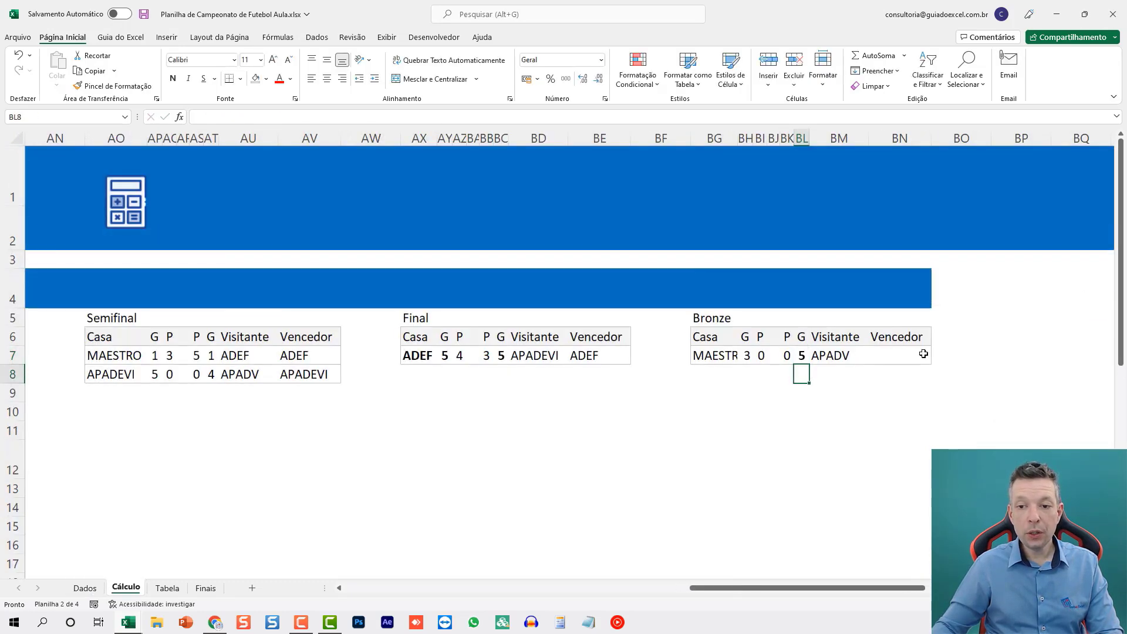
- Autofit the widths of the Bronze block's columns BG through BN in Cálculo
click(715, 356)
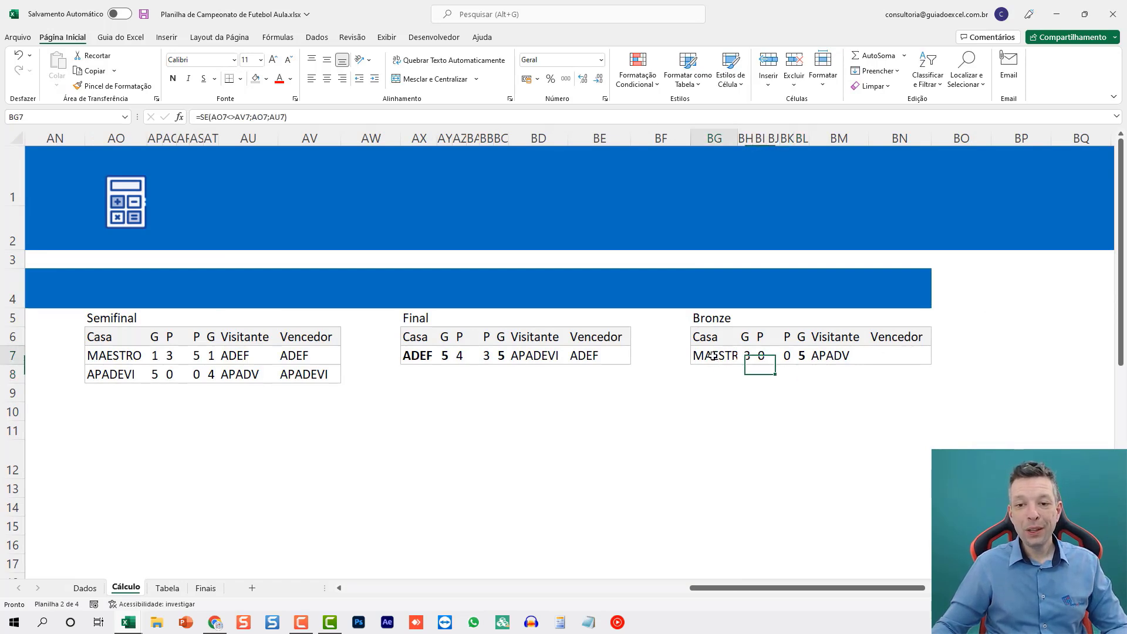
drag(714, 136, 924, 141)
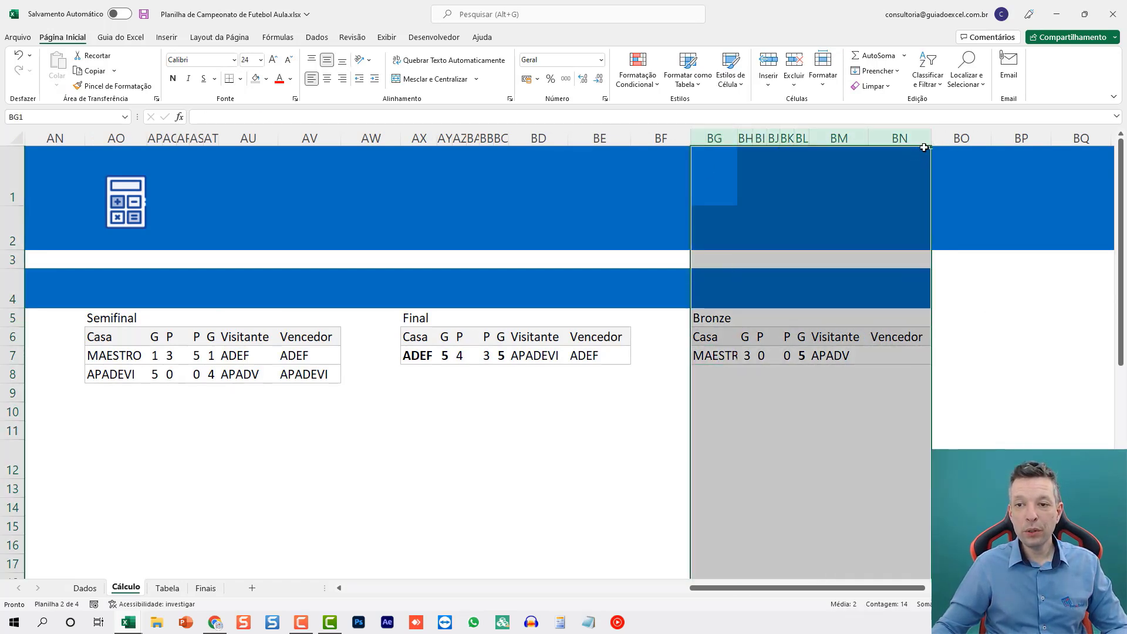
double_click(870, 137)
click(818, 356)
- Link the Bronze Vencedor cell BN7 in Cálculo to Resultado in the Dados Bronze table
click(911, 356)
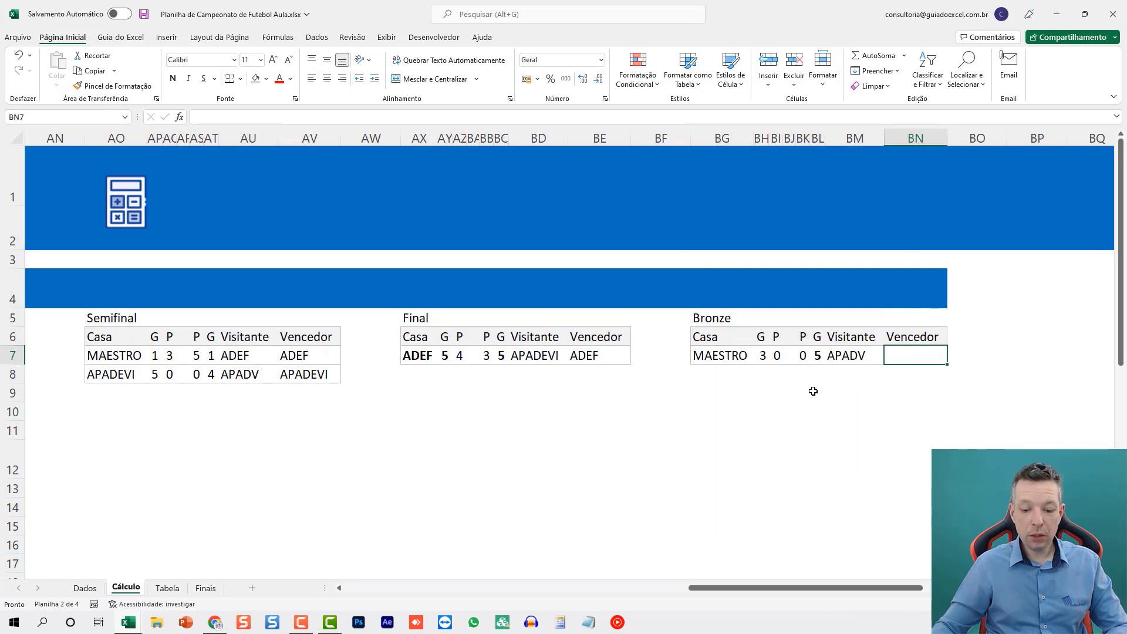
text(=)
click(84, 588)
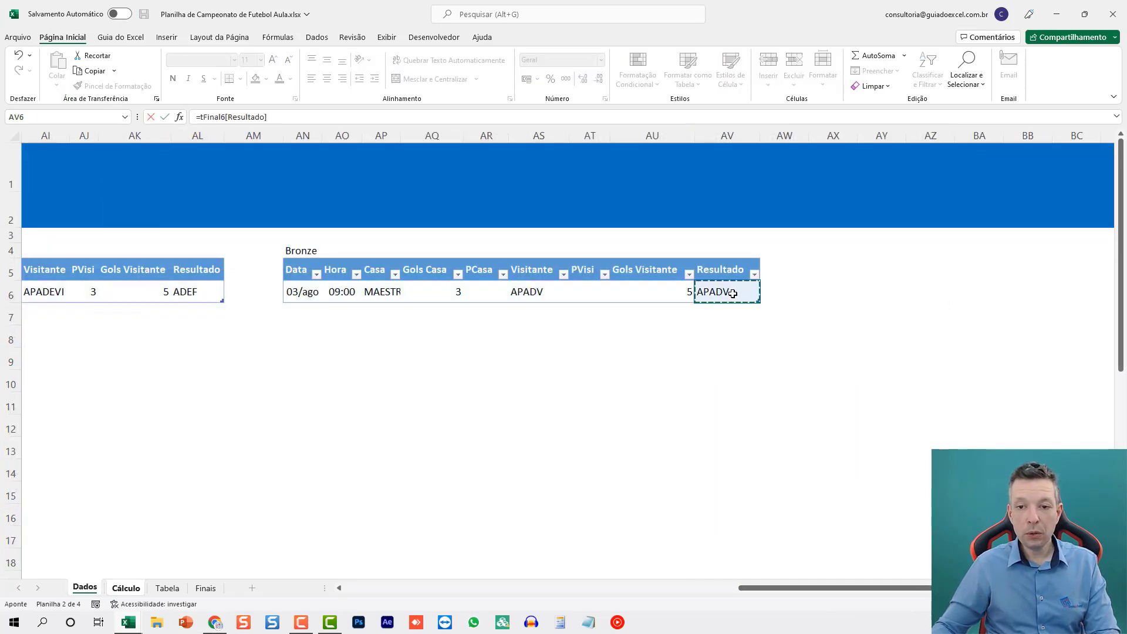
click(733, 293)
key(Return)
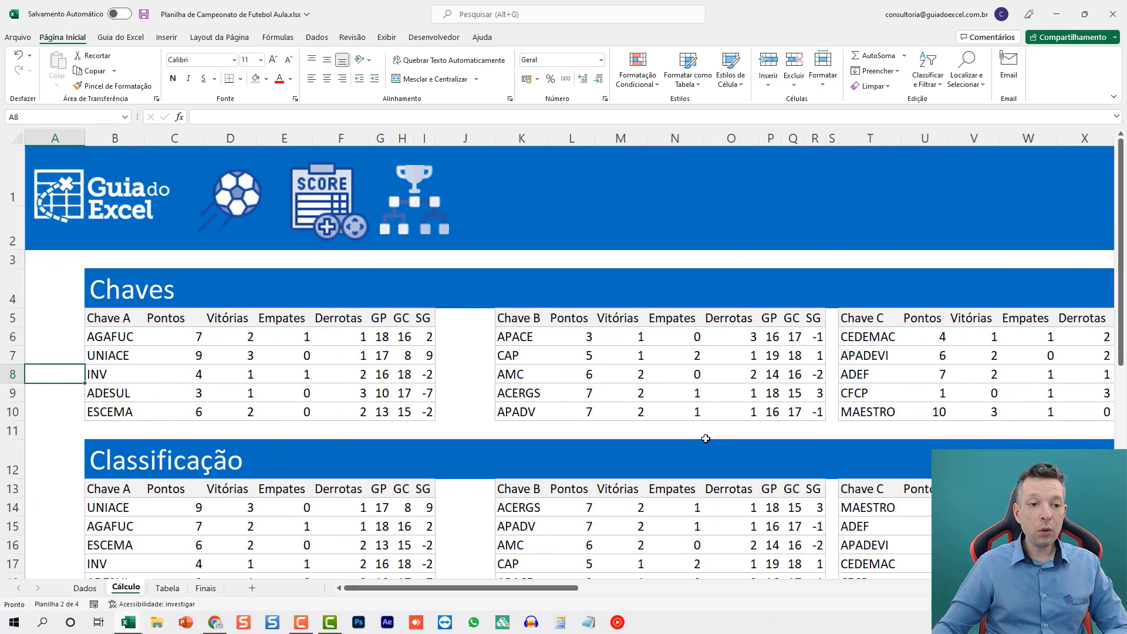
- Look over the whole Cálculo sheet and save the workbook
ctrl+scroll(705, 437, down, 5)
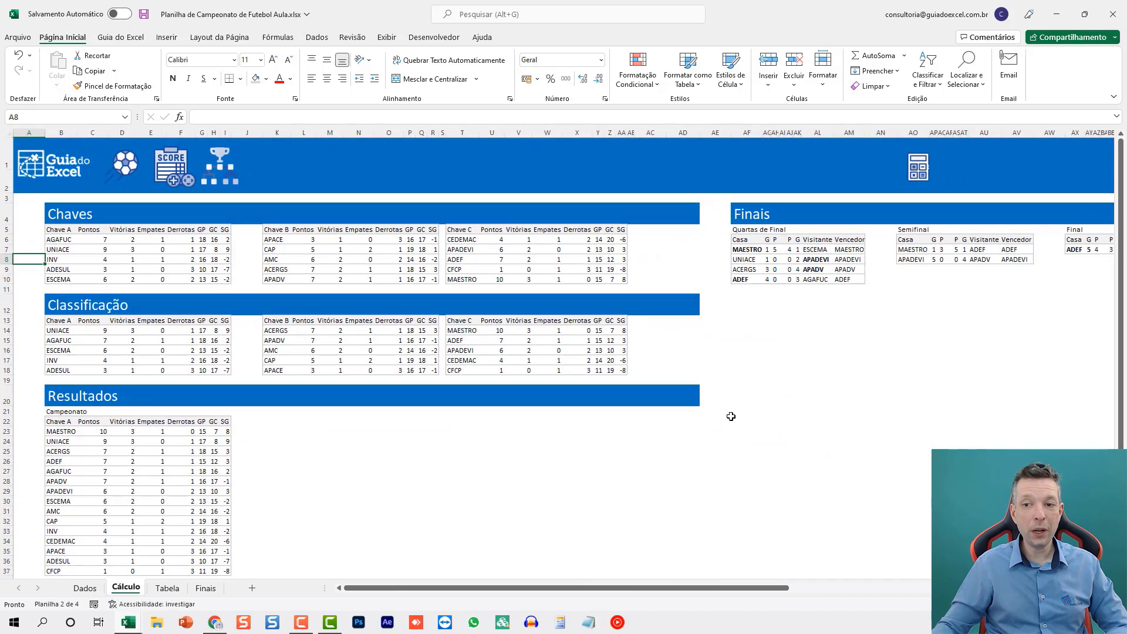
ctrl+scroll(731, 417, down, 2)
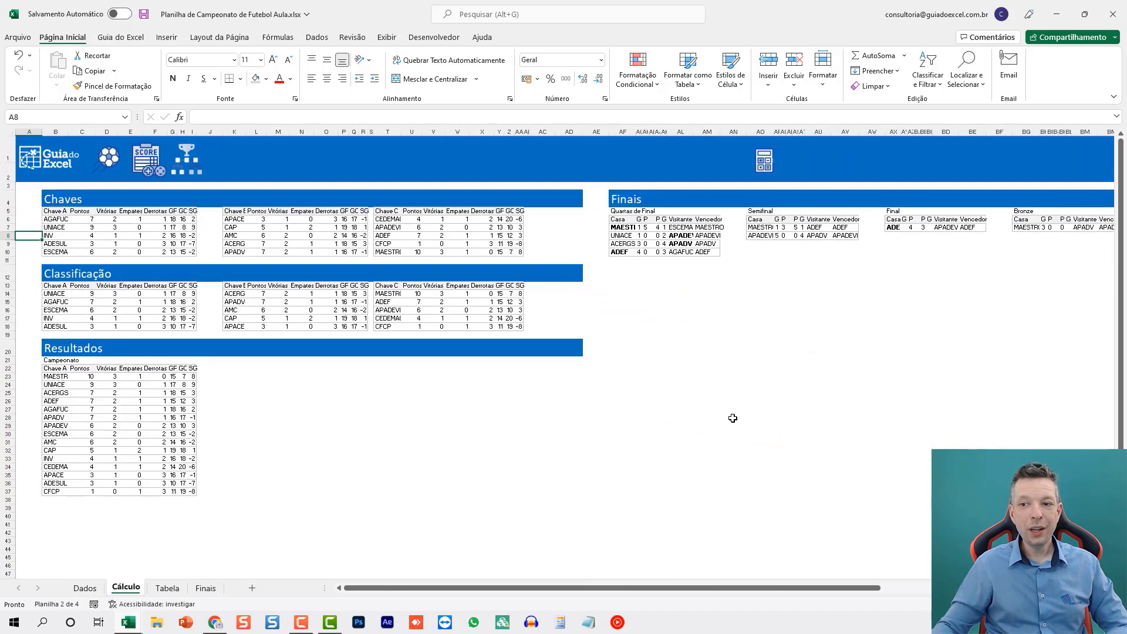
ctrl+scroll(733, 419, down, 1)
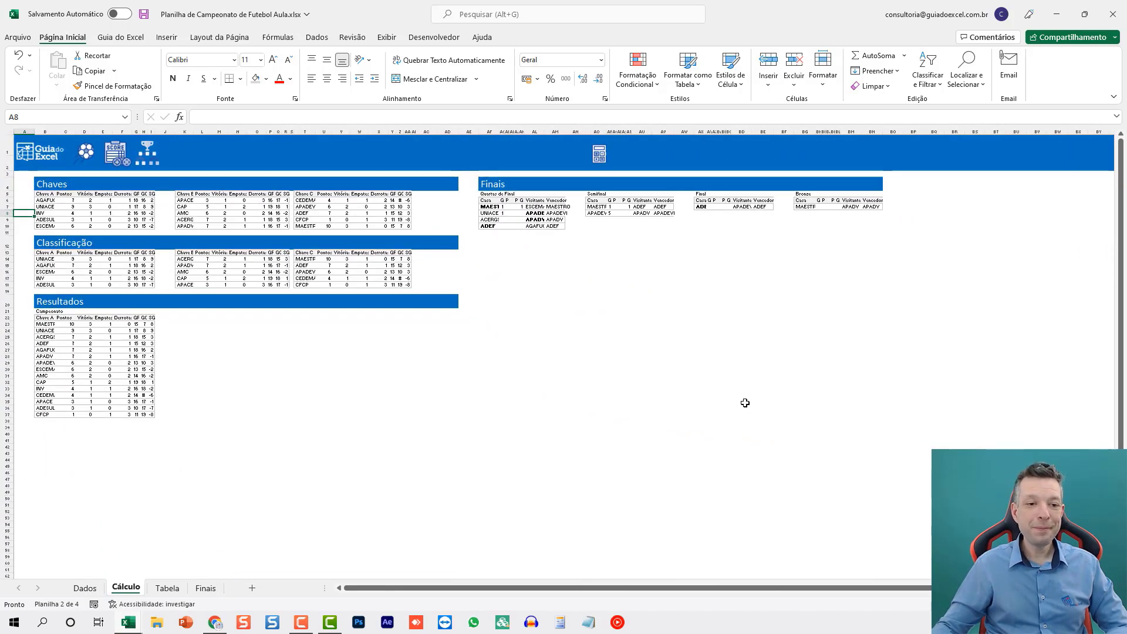
ctrl+scroll(745, 403, up, 6)
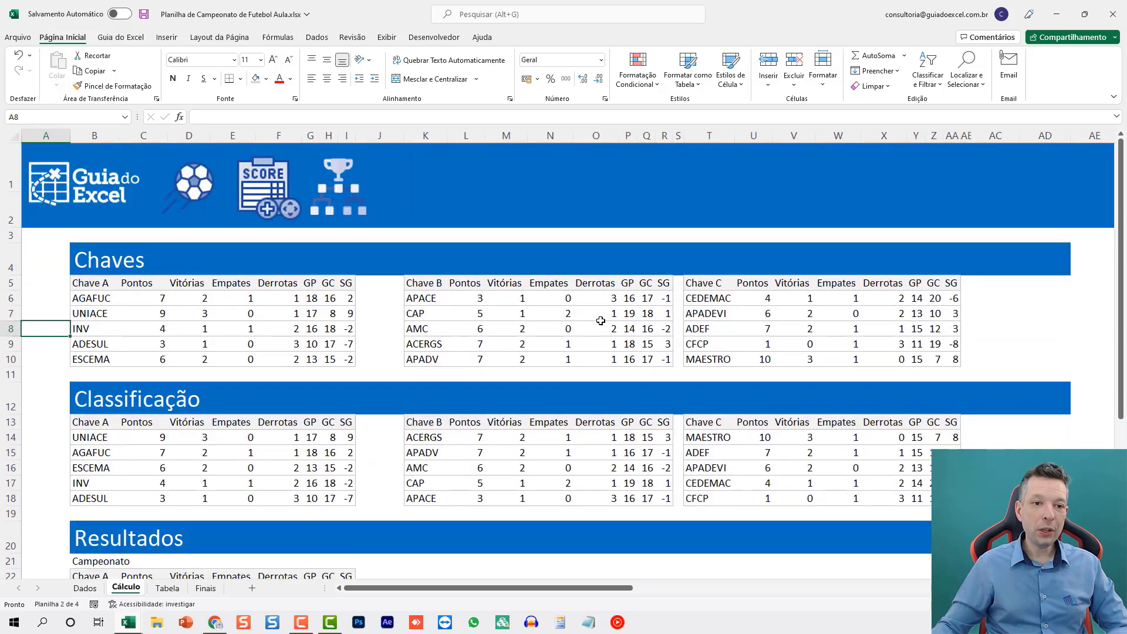
click(480, 300)
key(ctrl+s)
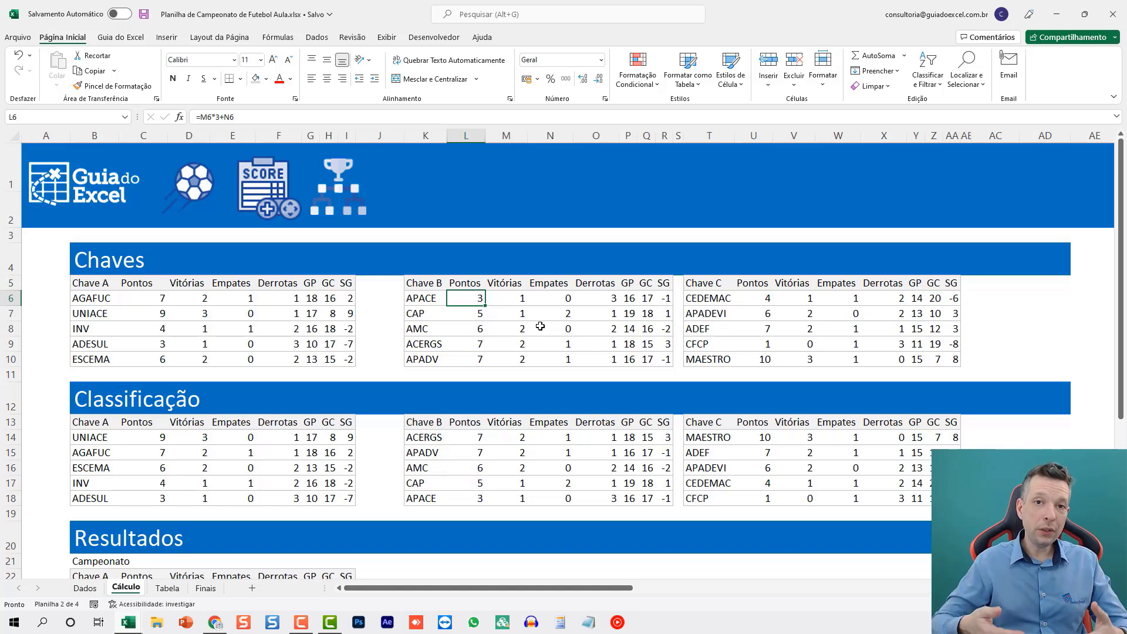
- Clear the conditional formatting rules from the entire Tabela sheet
click(167, 587)
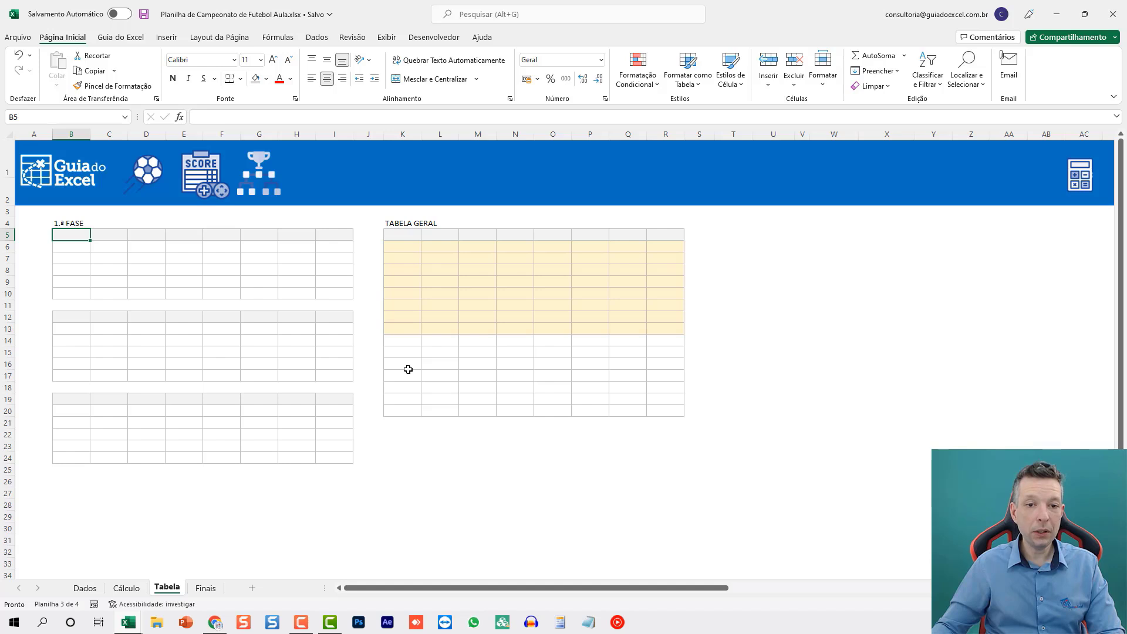
click(638, 74)
mouse_move(658, 272)
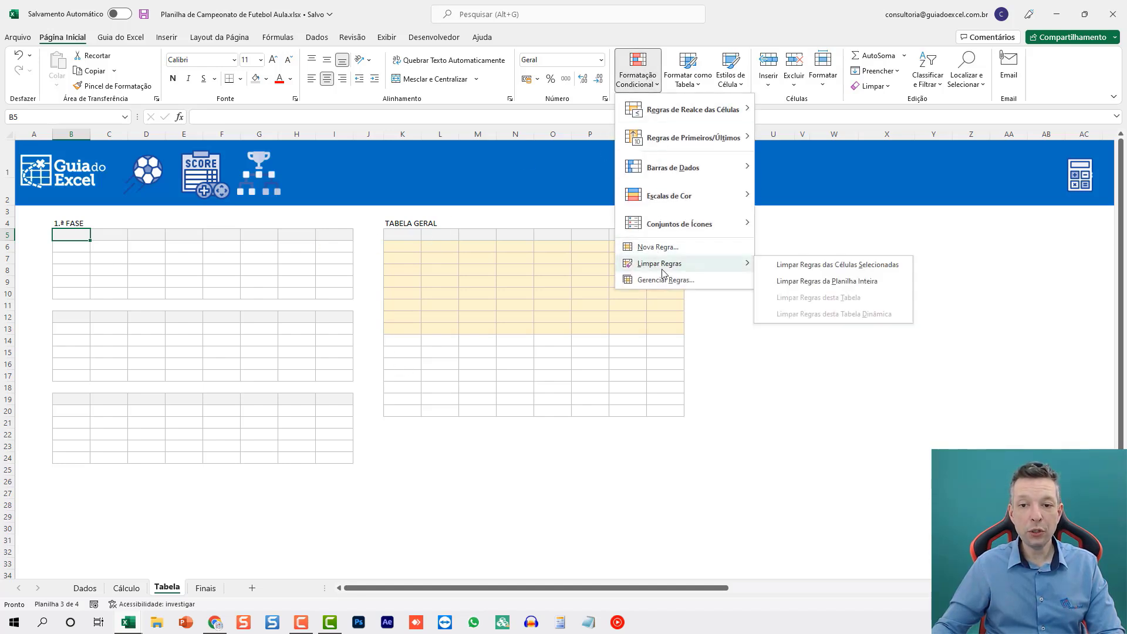
click(810, 280)
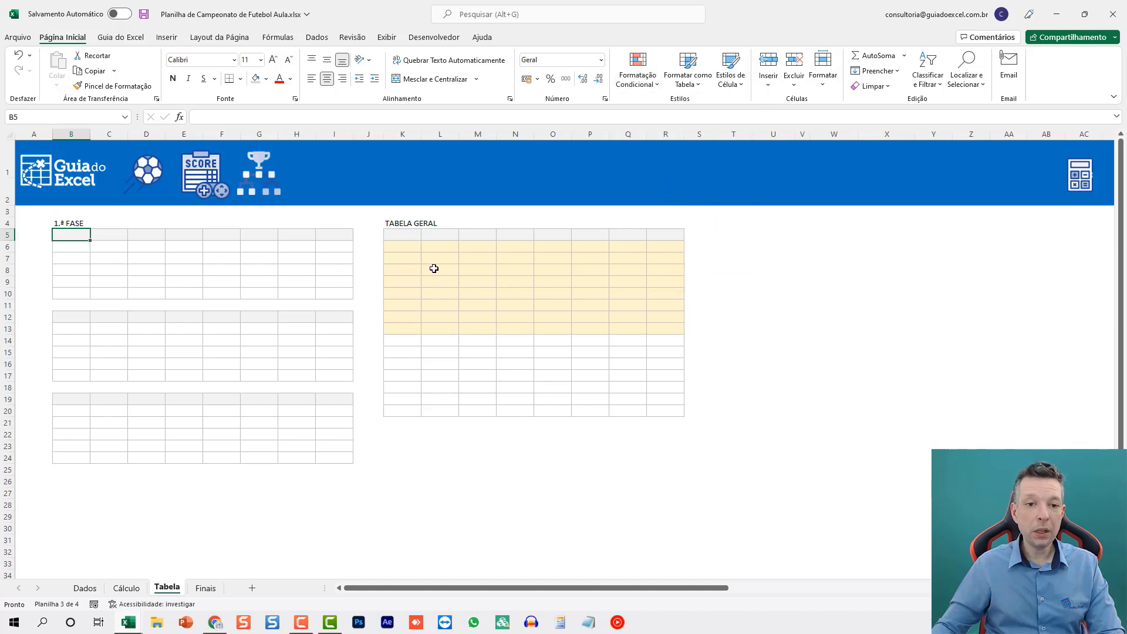
drag(403, 244, 672, 327)
click(75, 235)
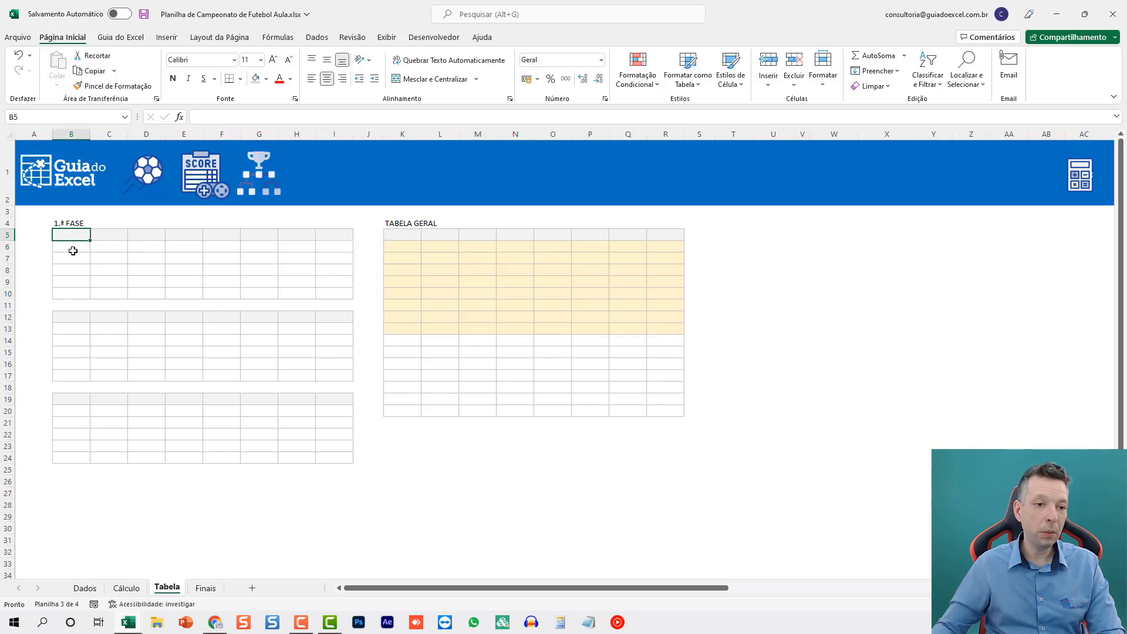
- Fill the first 1.ª FASE block in Tabela by linking B5 to the Chave A classification range Cálculo!B13:I18
text(=)
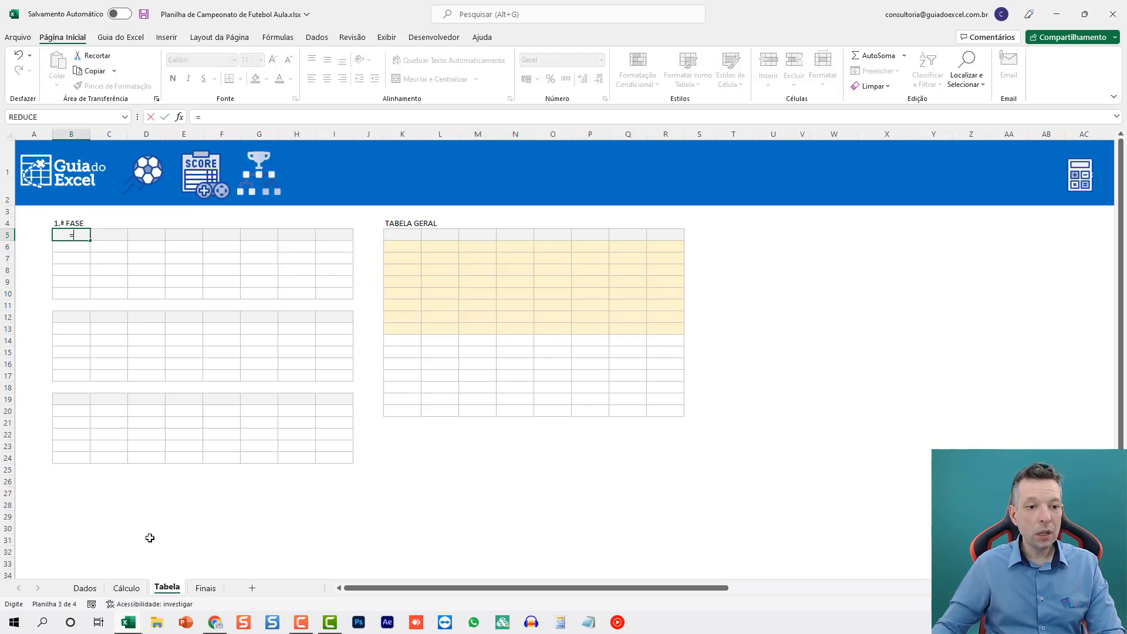
click(126, 589)
drag(85, 423, 348, 495)
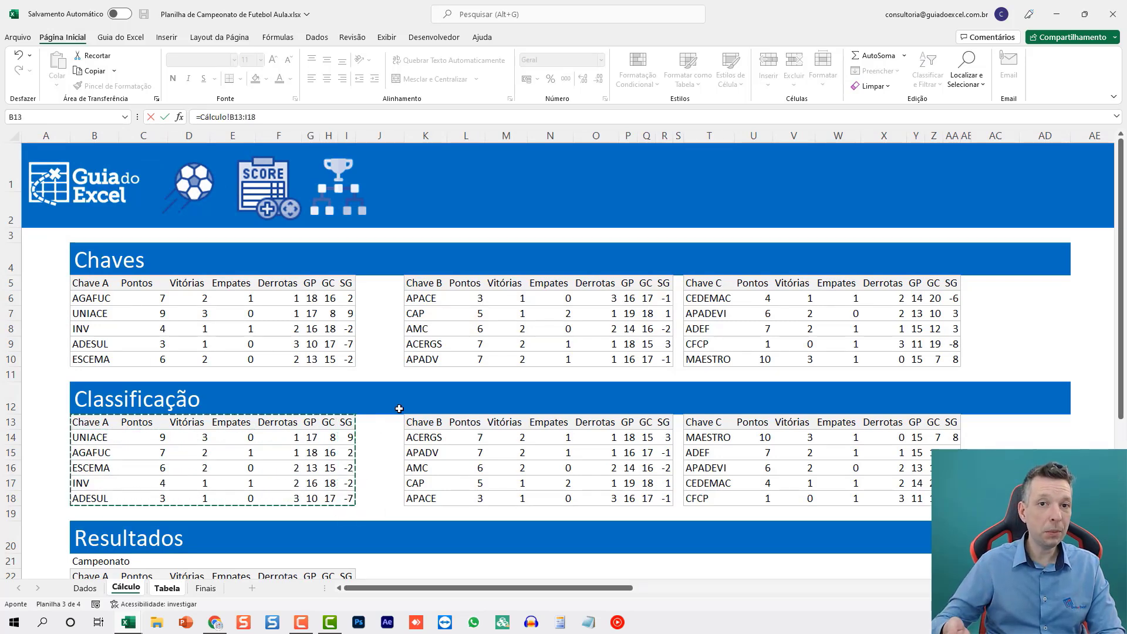
key(Return)
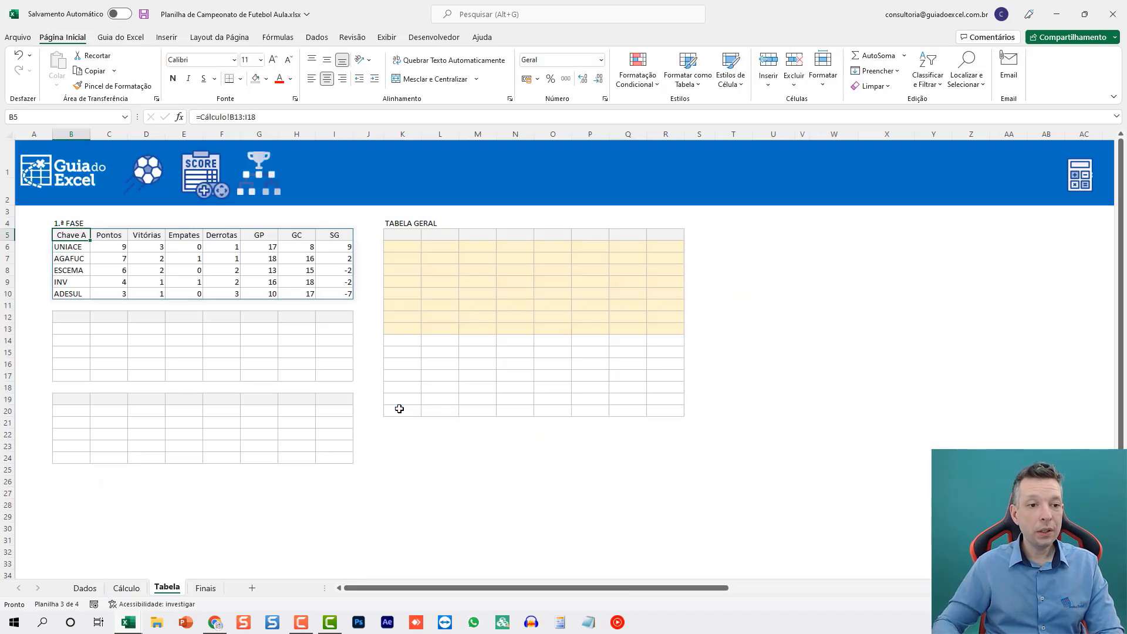
key(F2)
key(Escape)
- Link B12 in Tabela to the Chave B classification range Cálculo!K13:R18
click(65, 318)
text(=)
click(128, 587)
drag(421, 421, 667, 496)
key(Return)
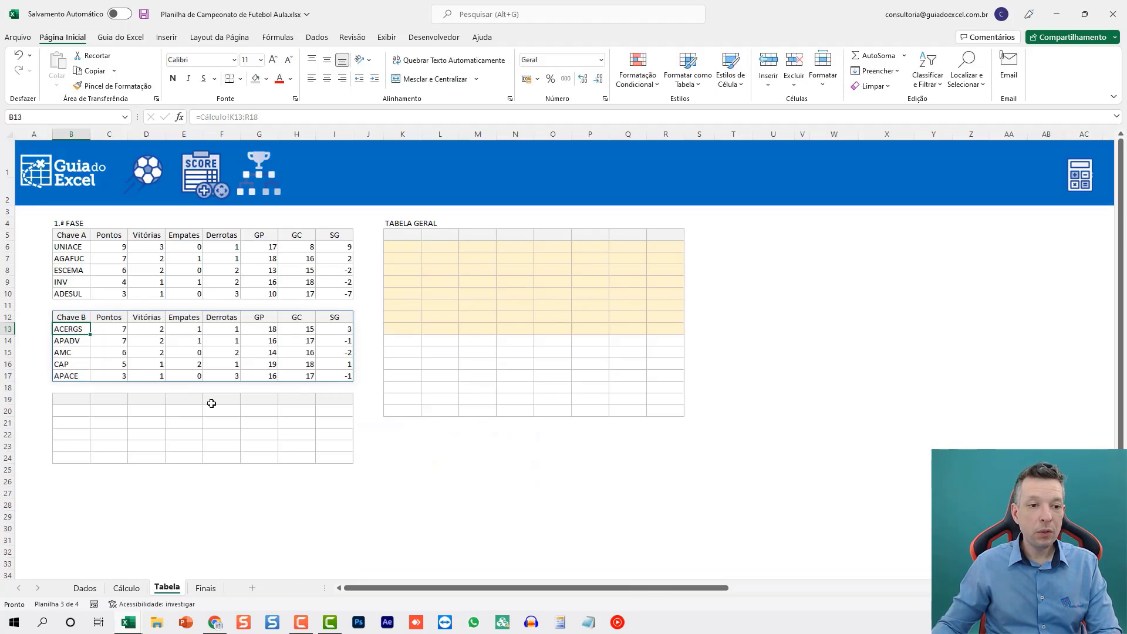
- Link B19 in Tabela to the Chave C classification range Cálculo!T13:AA18
click(82, 399)
text(=)
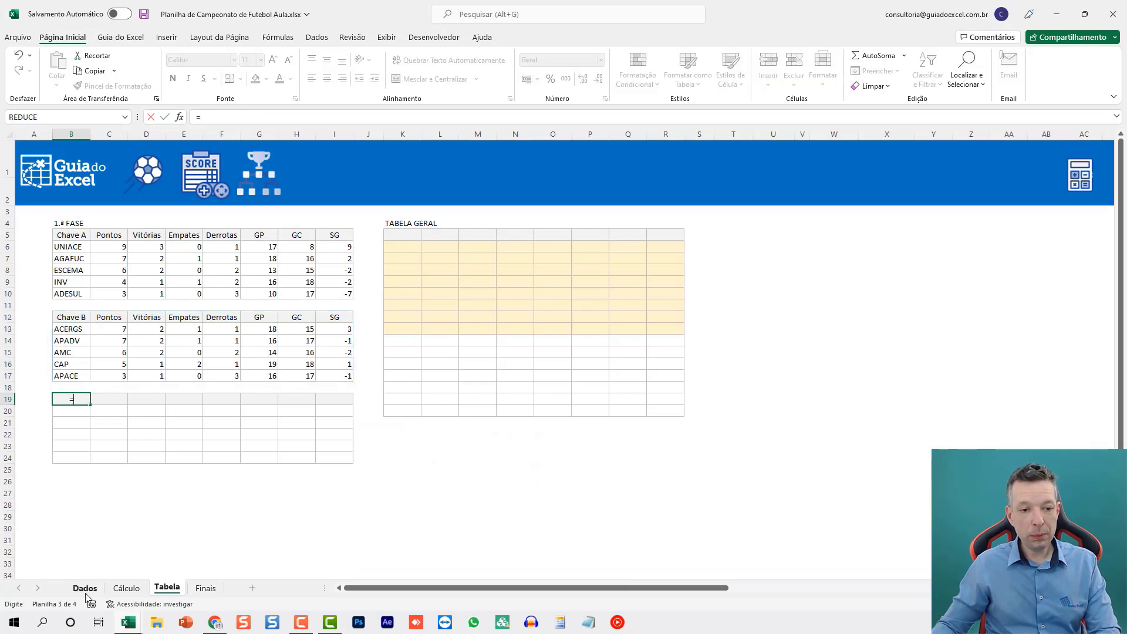
click(128, 588)
drag(696, 421, 954, 498)
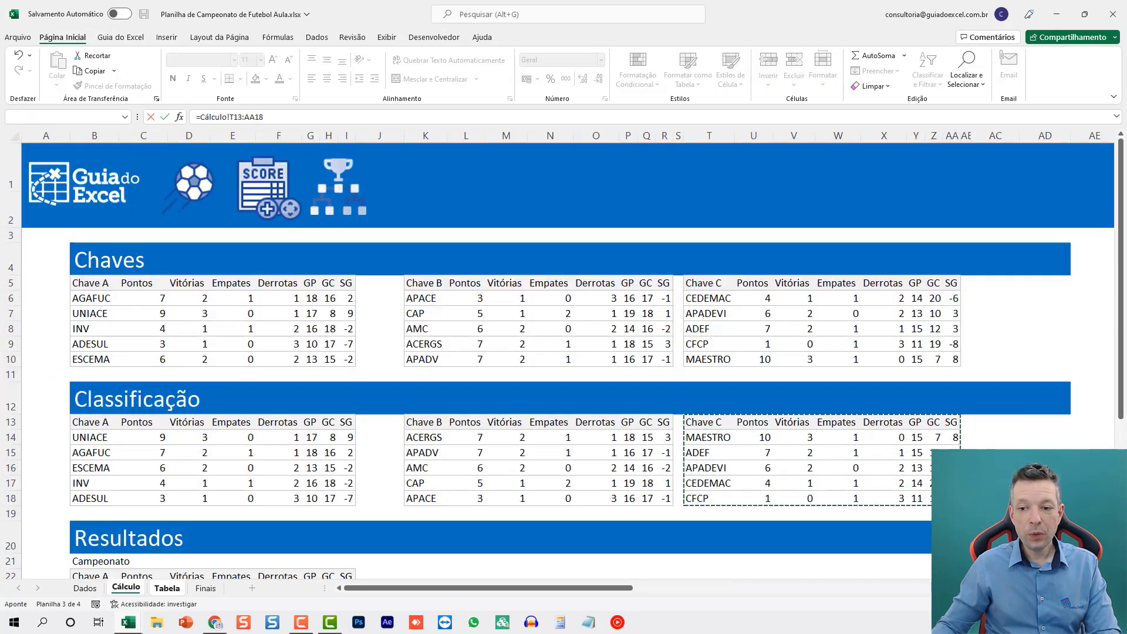
key(Return)
click(134, 418)
click(379, 499)
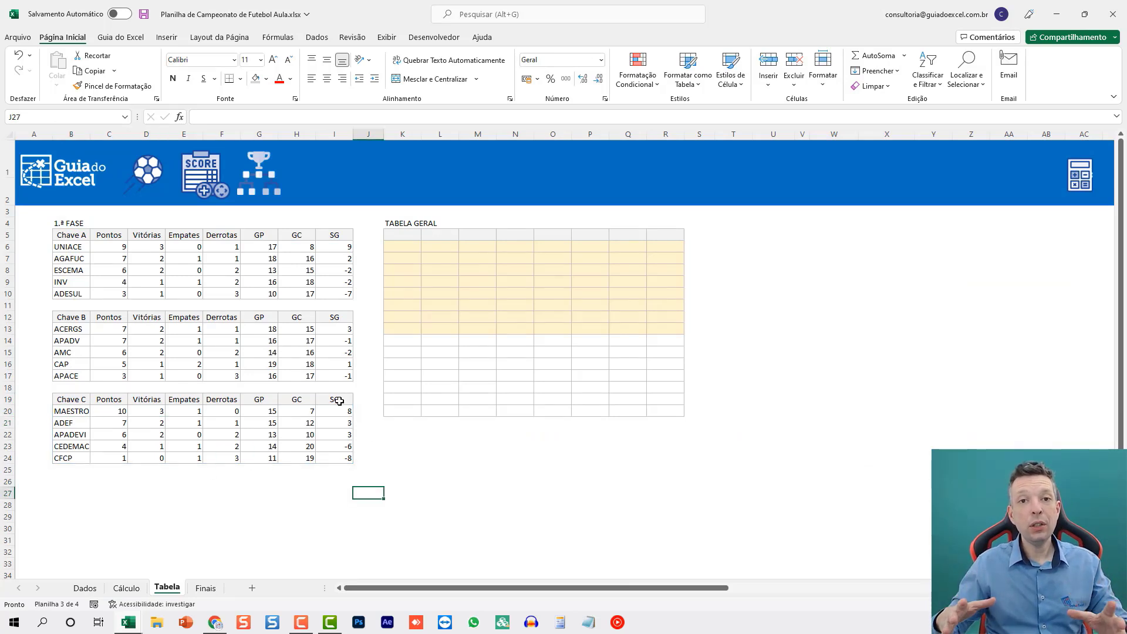
click(271, 328)
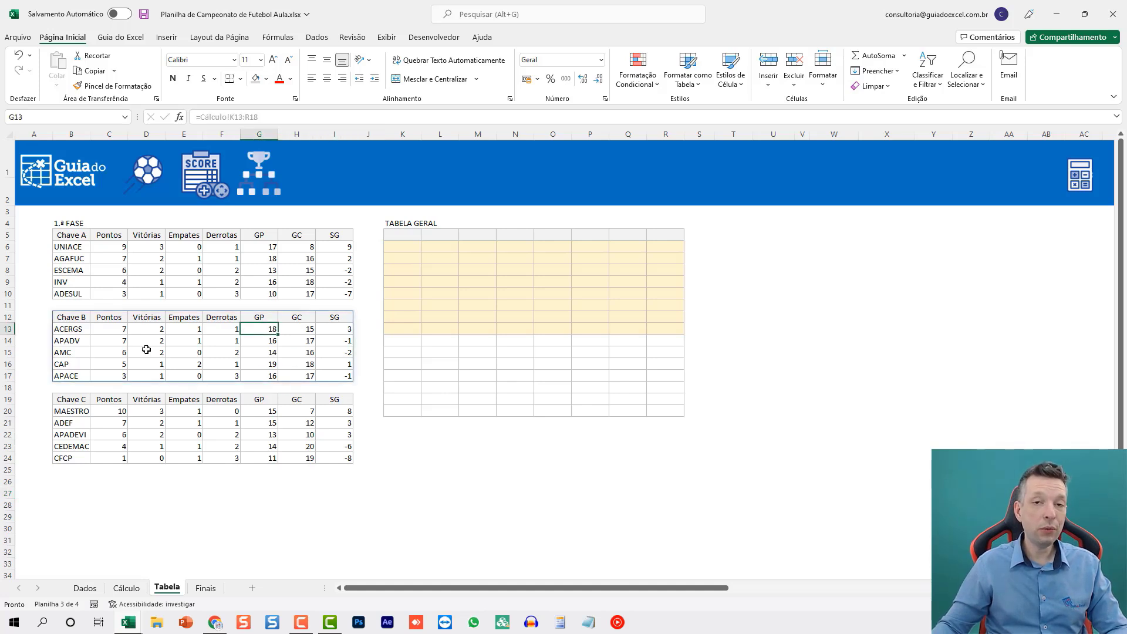
- Fill the TABELA GERAL block by linking K5 to the overall results range Cálculo!B22:I37
click(411, 235)
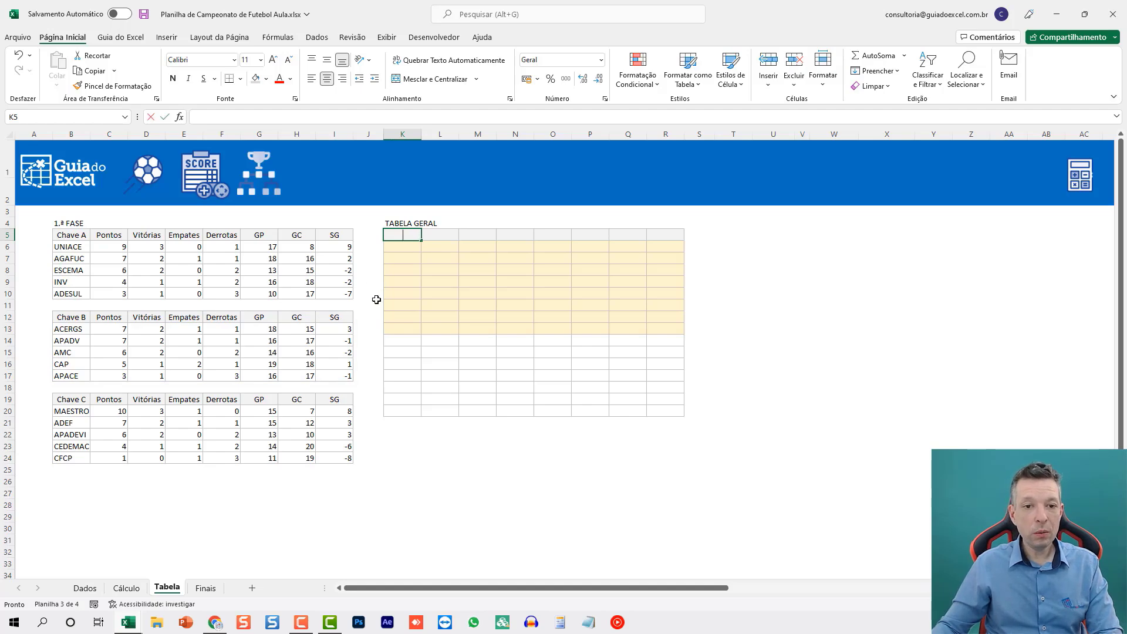
text(=)
click(126, 588)
scroll(111, 362, down, 3)
drag(83, 257, 350, 483)
key(Return)
click(515, 305)
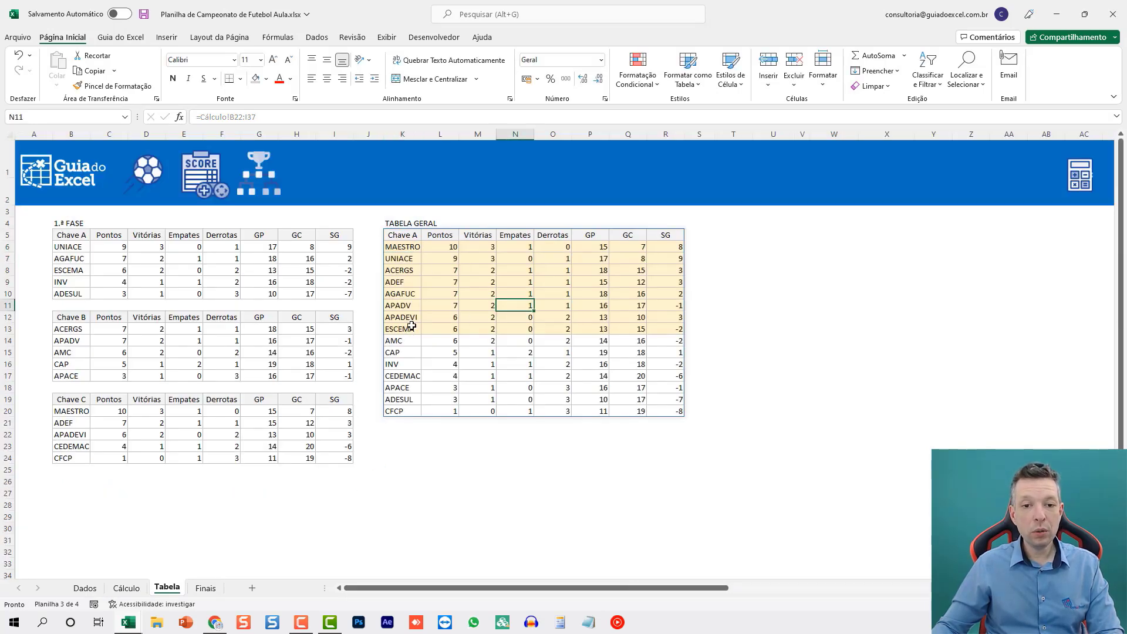
drag(405, 328, 403, 245)
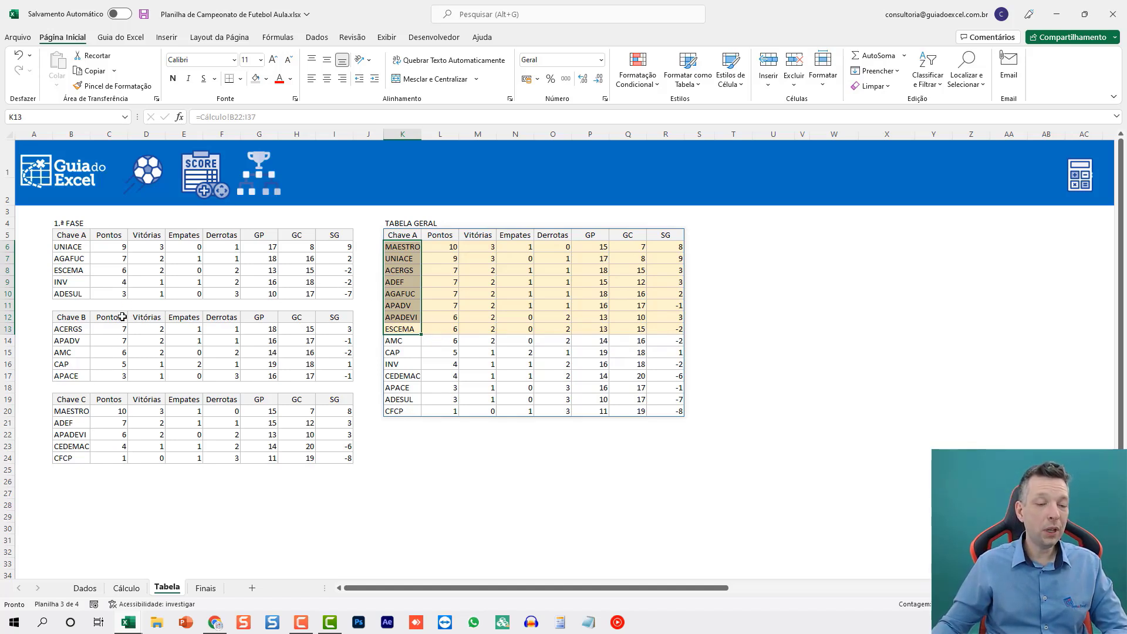
click(106, 263)
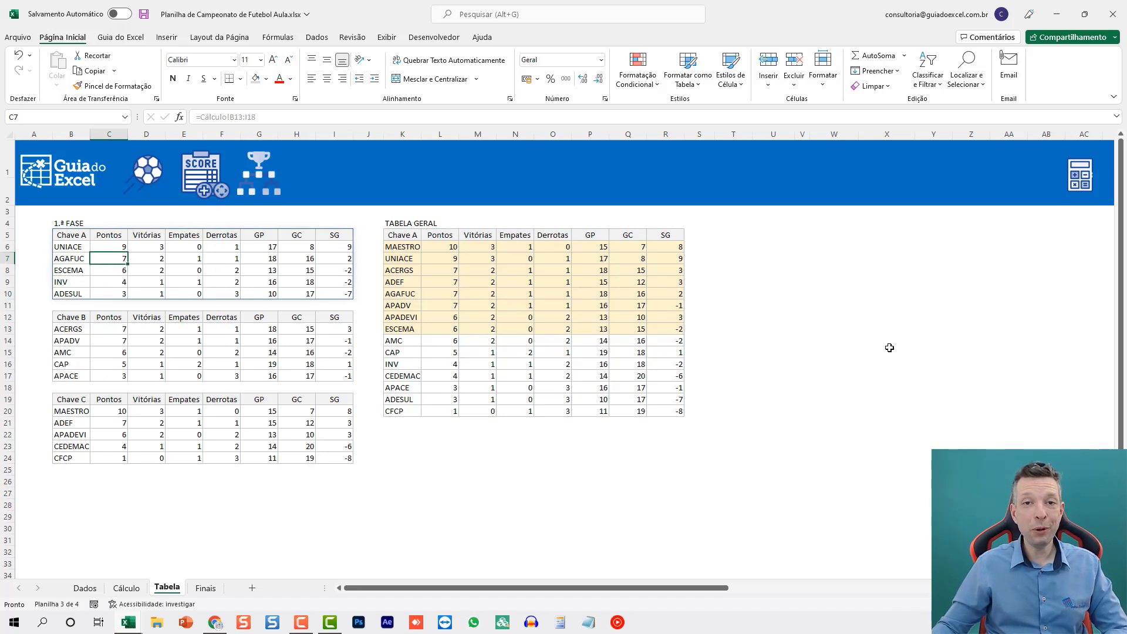
- Enter the test formula =ÉNÚM(CORRESP($B6;$K$6:$K$20;0)) in cell U6 of Tabela
click(772, 249)
text(=ÉN)
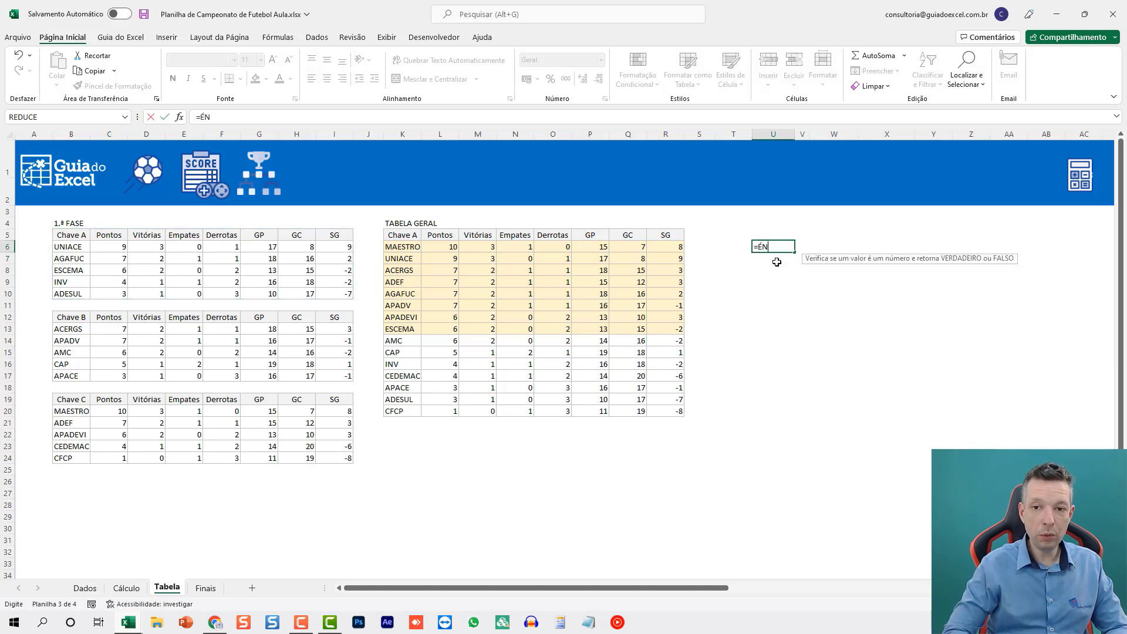
text(ÚM(CORRE)
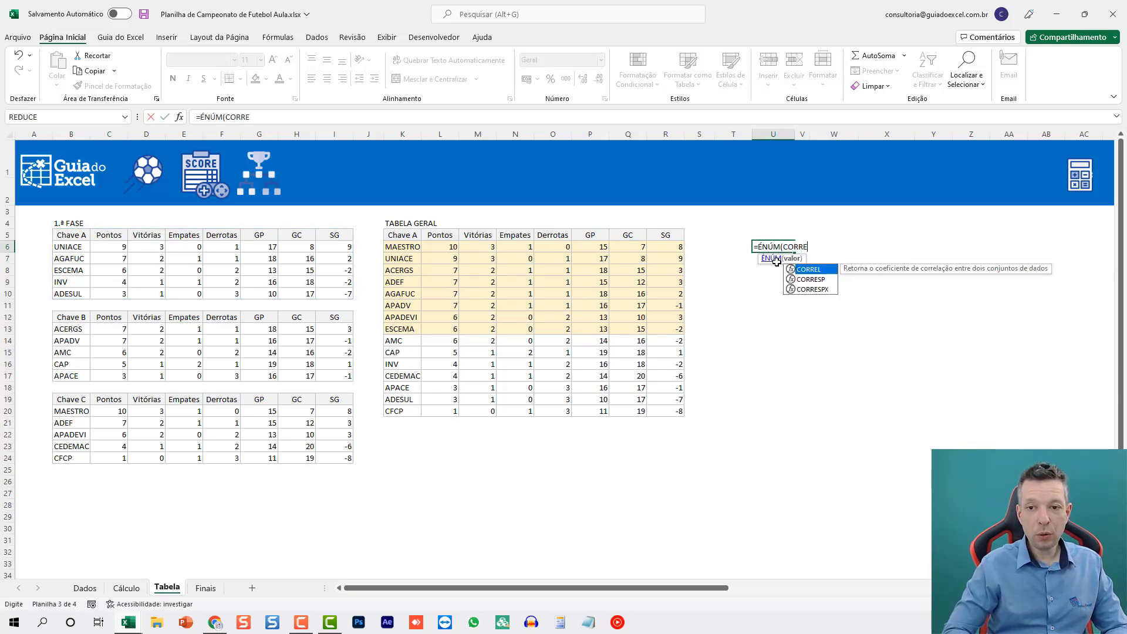
text(SP()
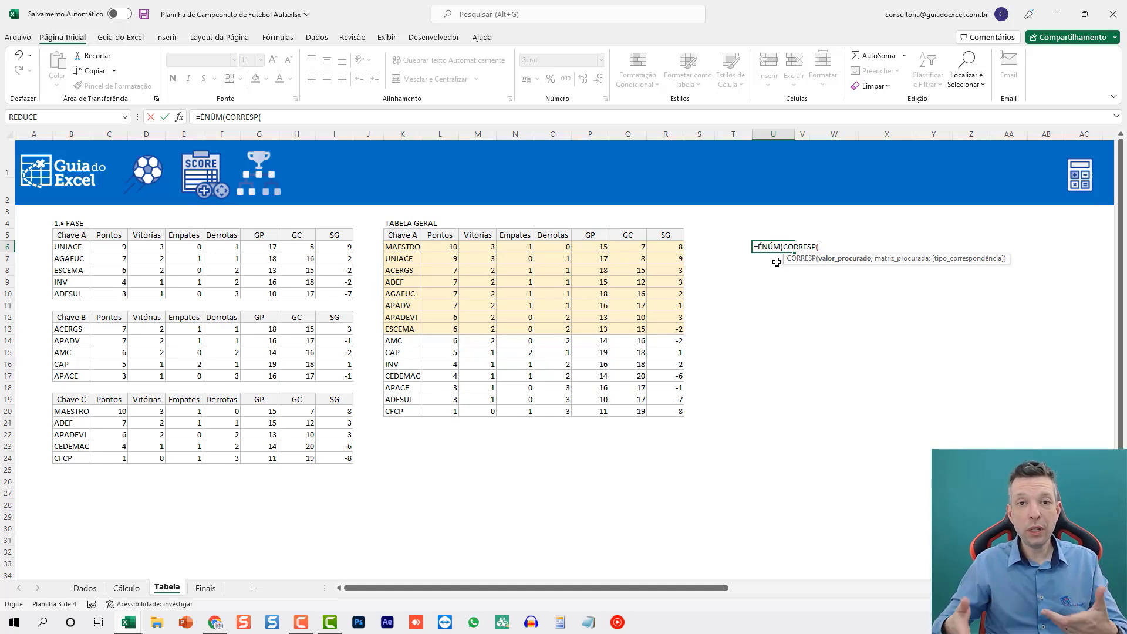
click(73, 248)
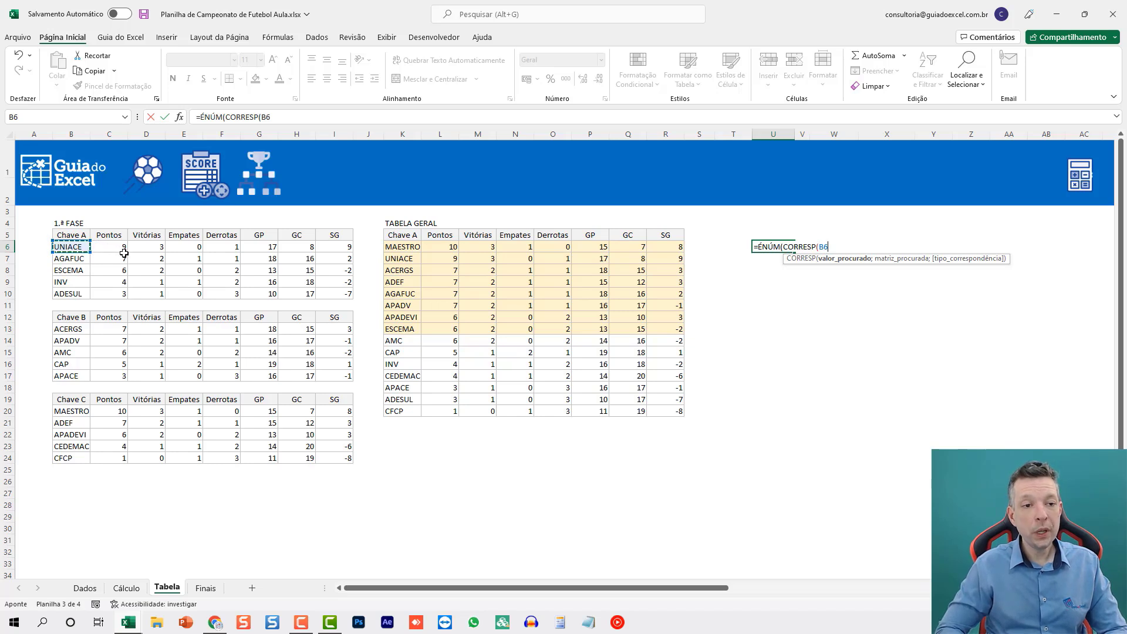
key(F4)
key(F4)
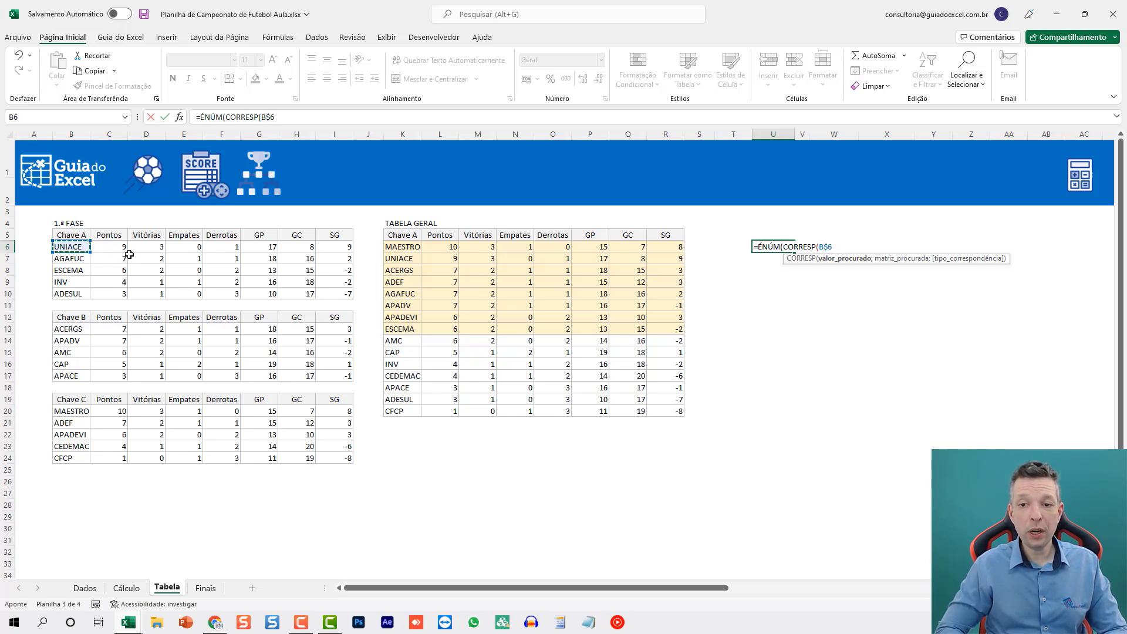
text(;)
drag(405, 242, 423, 412)
key(F4)
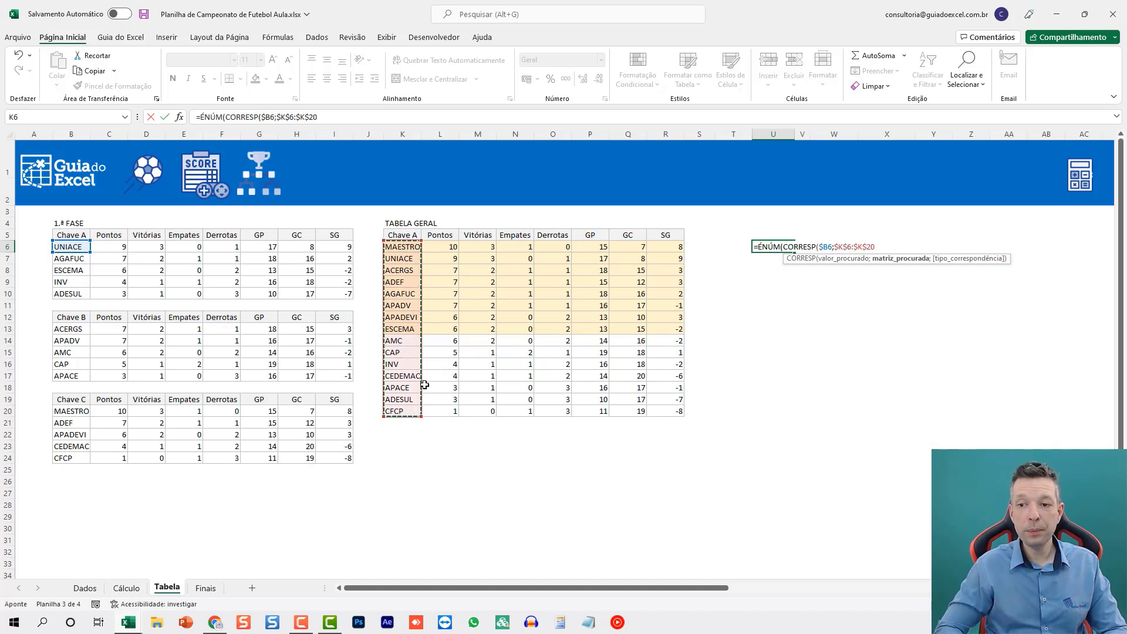
text(;0)
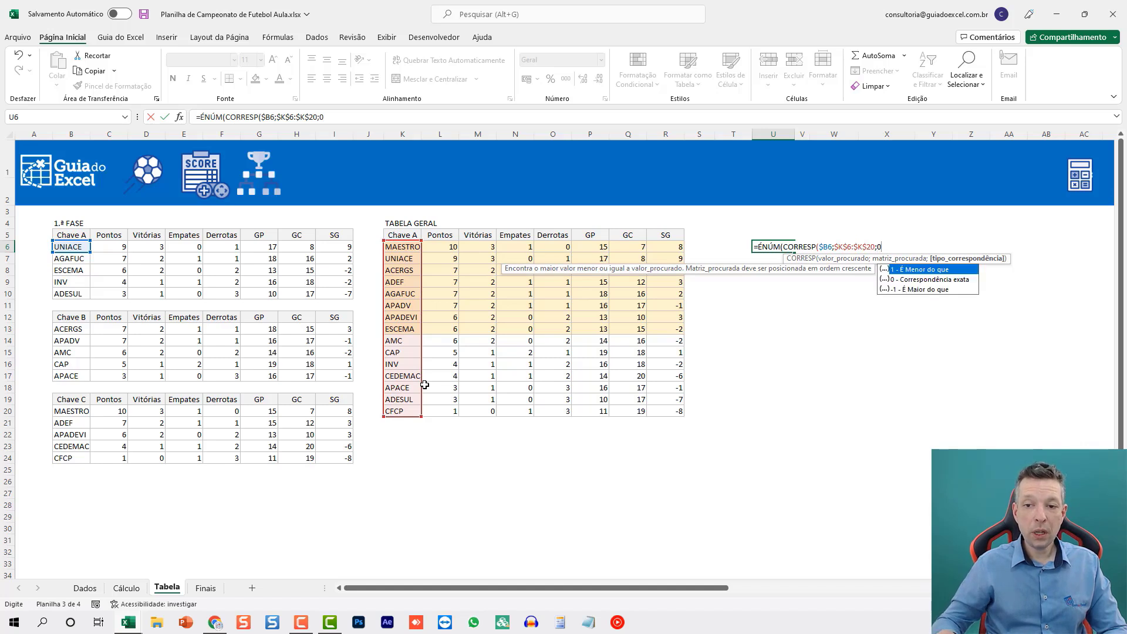
text())
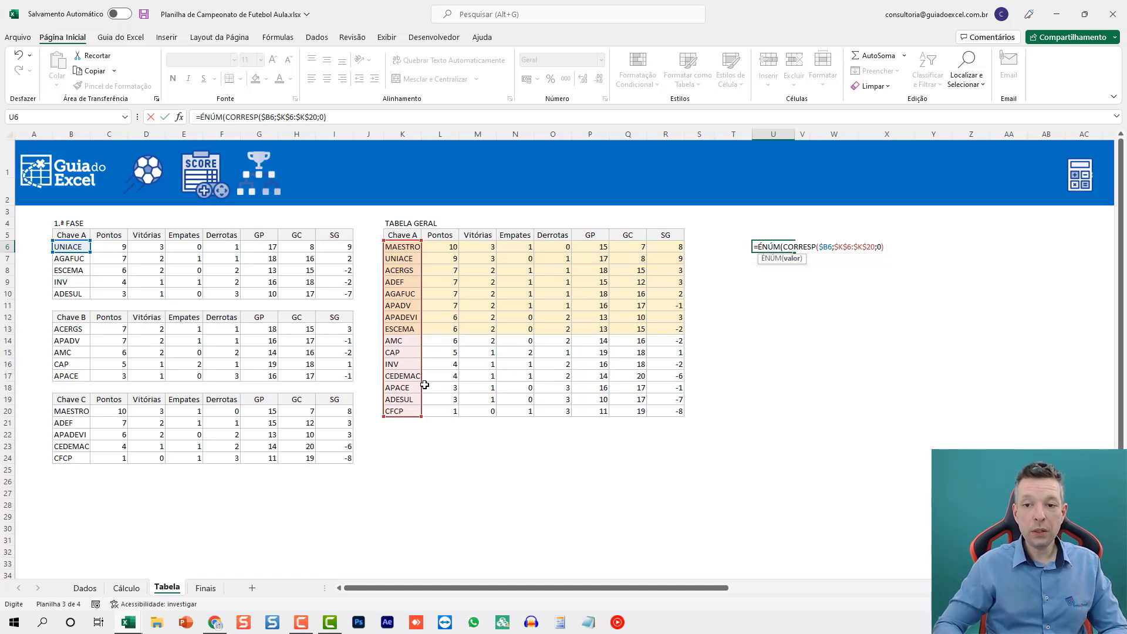
text())
key(Return)
key(Up)
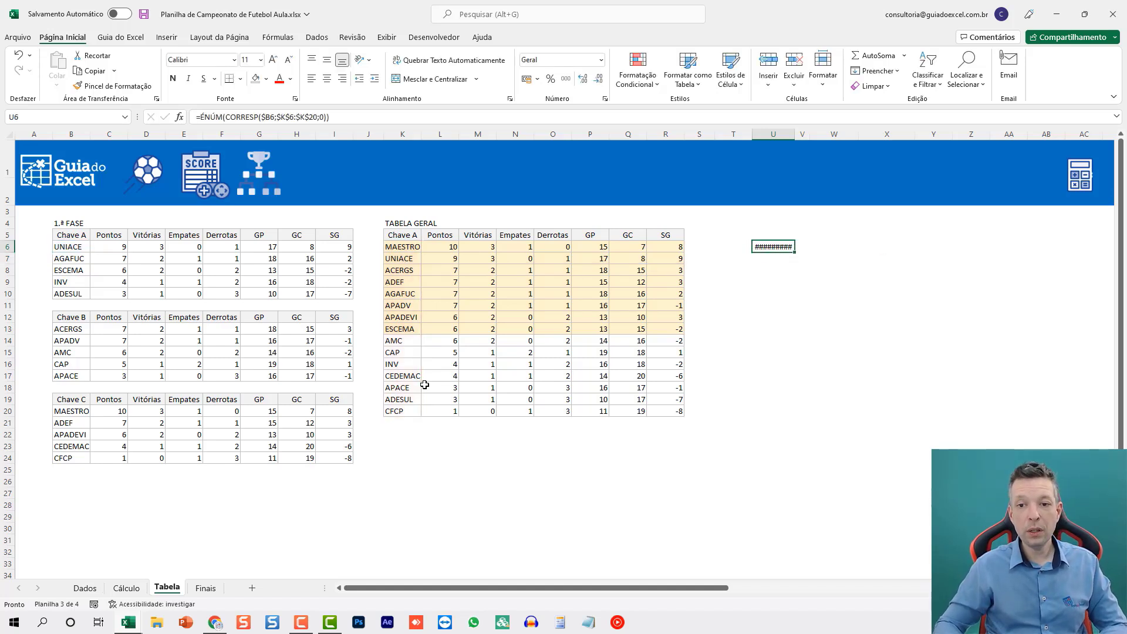
- Autofit column U and copy the U6 test formula down to U7:U9
double_click(796, 136)
key(ctrl+c)
key(Down)
key(ctrl+v)
key(Down)
key(ctrl+v)
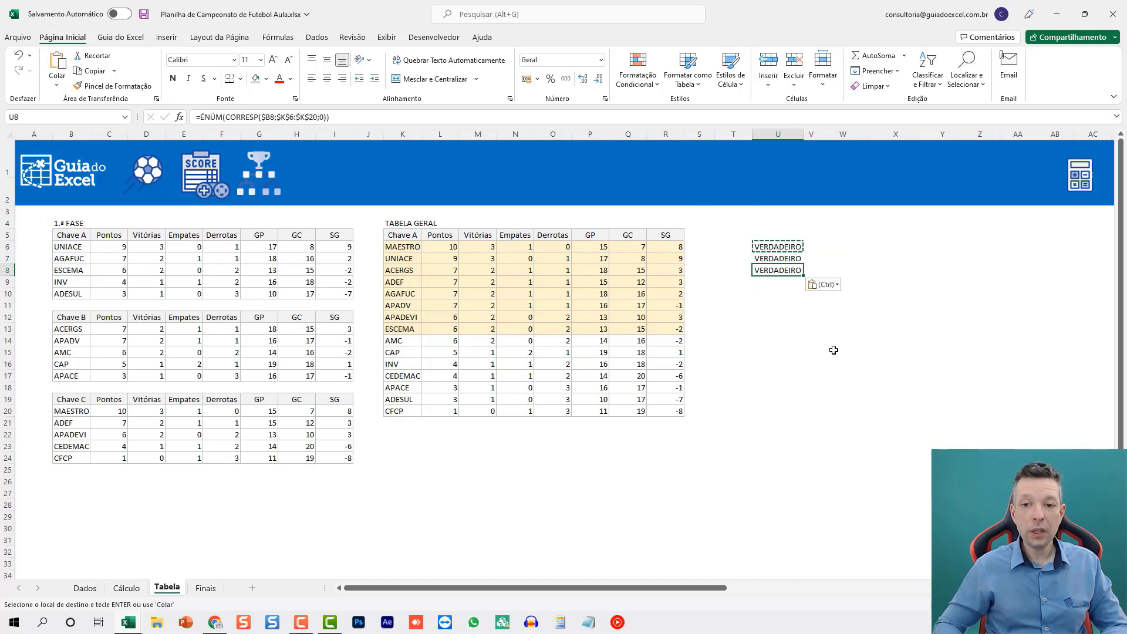
key(Down)
key(ctrl+v)
key(Down)
key(Escape)
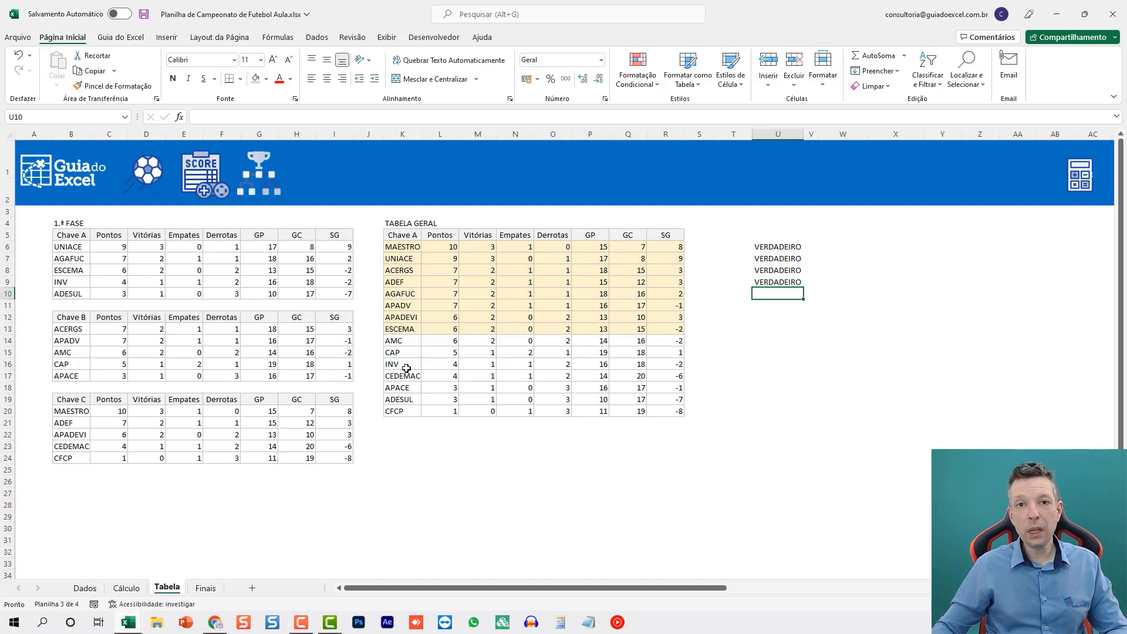
- Change the lookup range in the U6 formula to K6:K13 and copy it down through U9
click(771, 247)
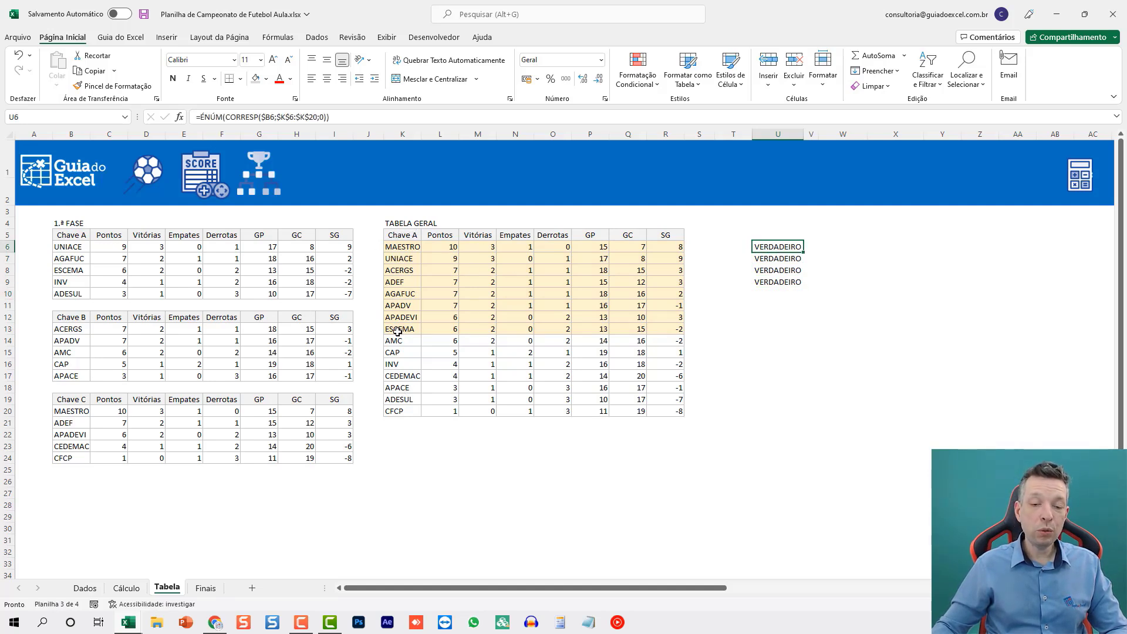
key(F2)
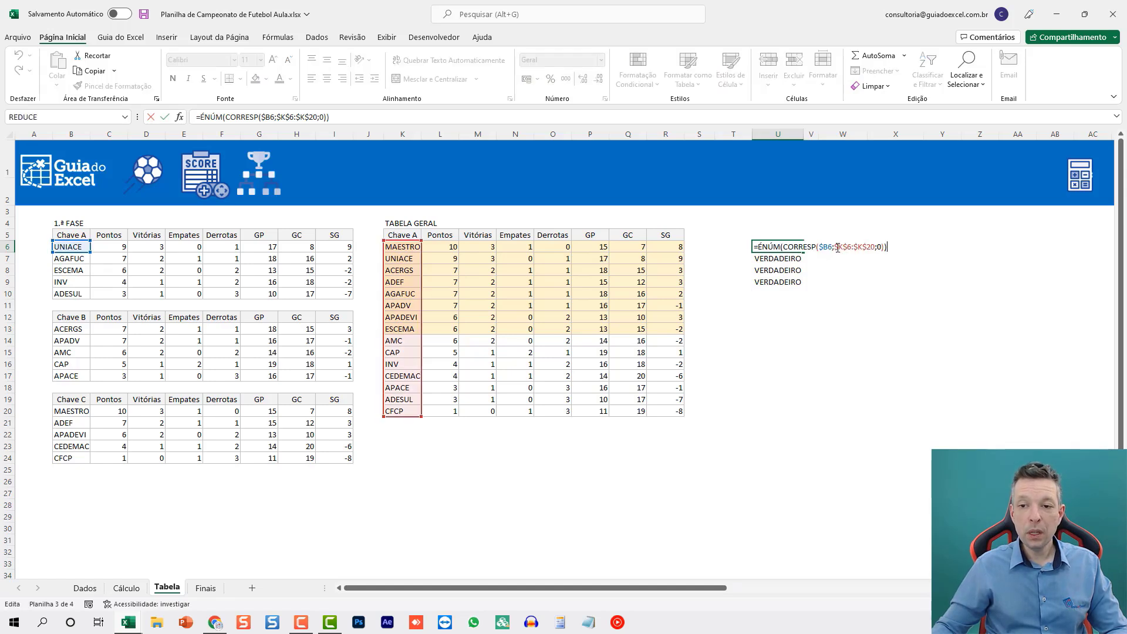
double_click(846, 249)
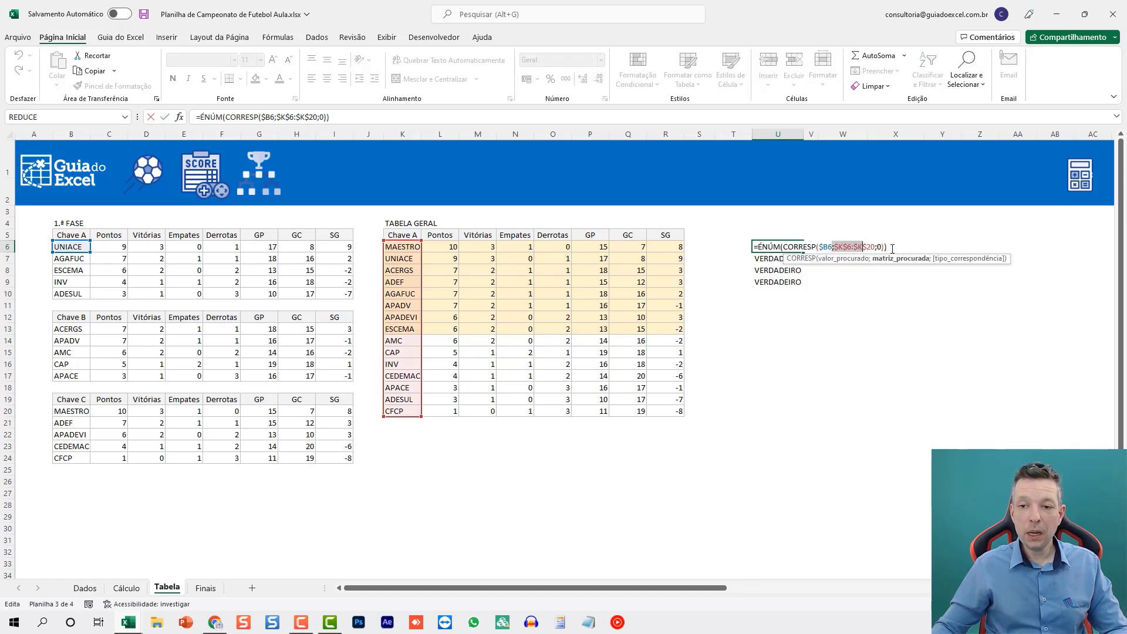
drag(876, 249, 834, 249)
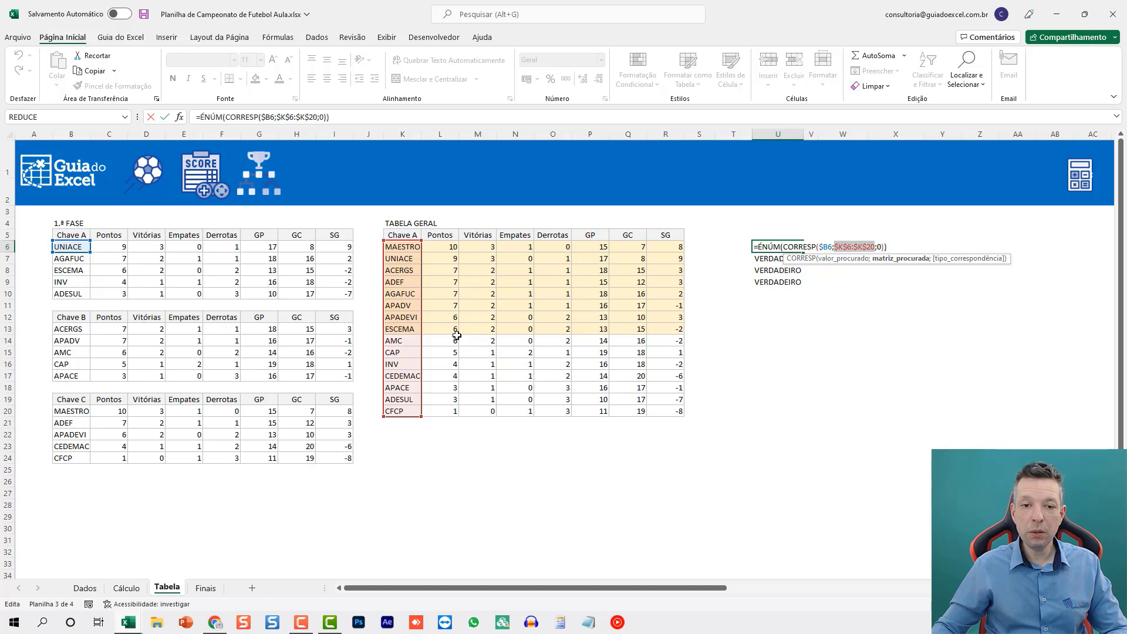
drag(402, 332, 403, 246)
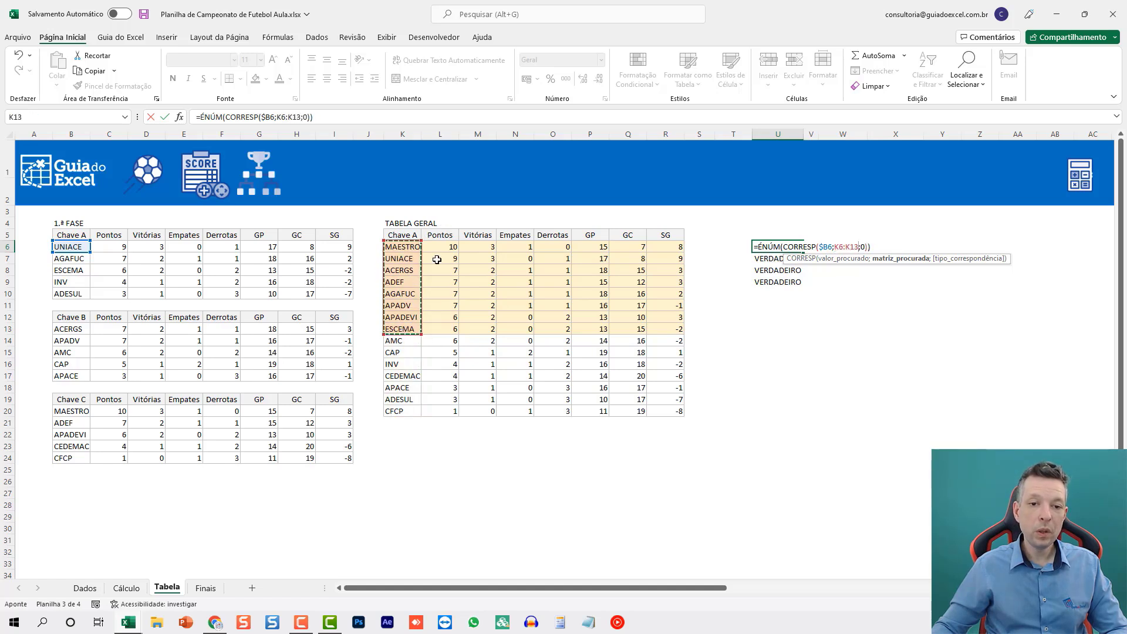
key(ctrl+Return)
key(ctrl+c)
key(ctrl+shift+Down)
key(ctrl+v)
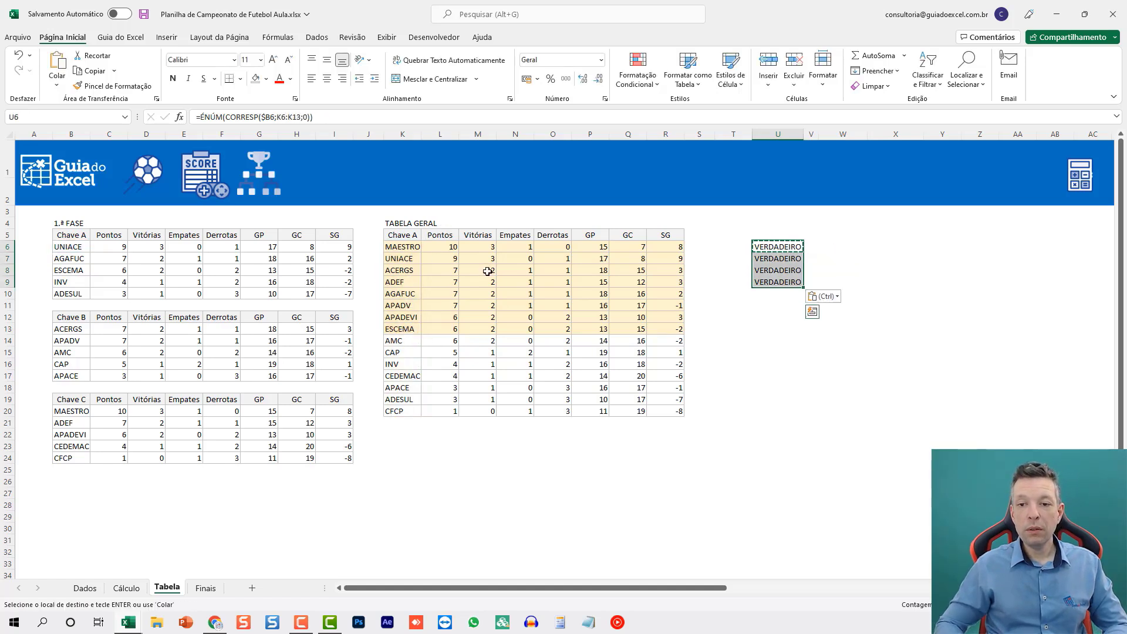
- Make the U6 lookup range absolute as $K$6:$K$13 and copy the formula down through U9
click(783, 260)
key(F2)
key(Escape)
click(772, 248)
key(F2)
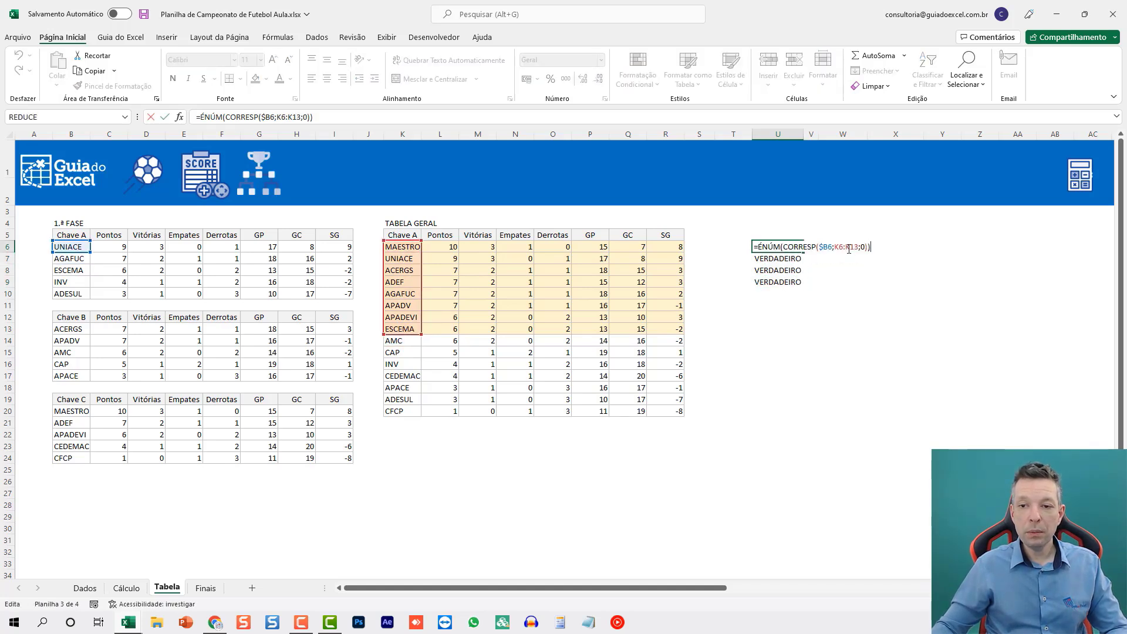
click(842, 247)
key(F4)
click(864, 247)
key(F4)
key(ctrl+Return)
key(ctrl+c)
key(ctrl+shift+Down)
key(ctrl+v)
- Copy the test formula from U9 into U10 to cover the last Chave A team
key(Down)
key(Down)
key(Down)
key(ctrl+c)
key(Down)
key(ctrl+v)
key(Up)
key(Escape)
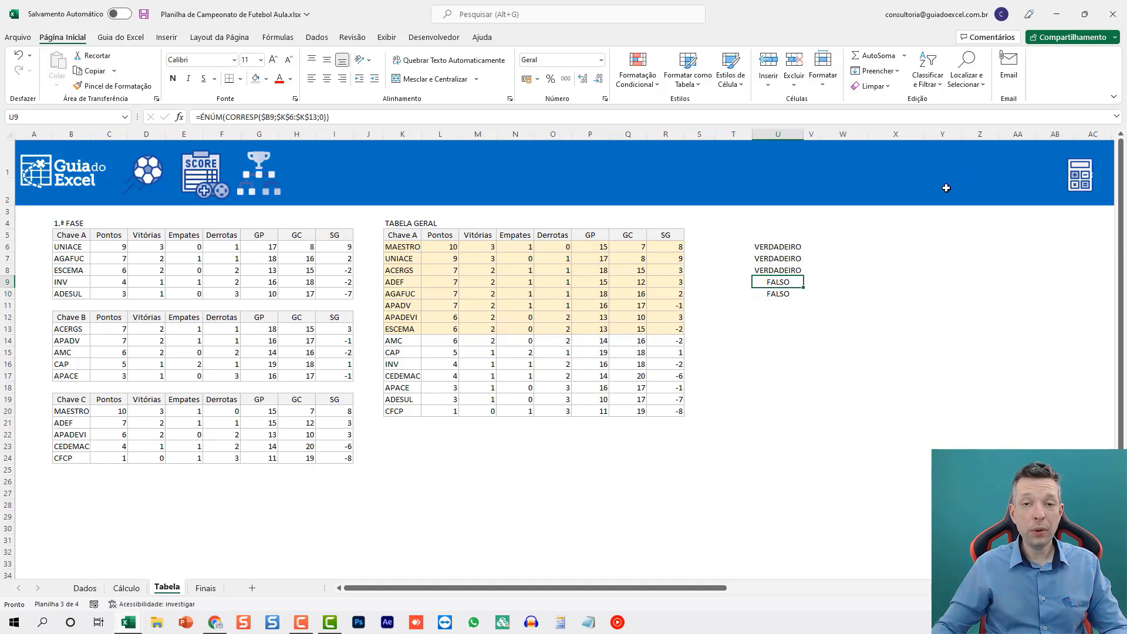
- Copy the U6 test formula into a new formula-based conditional formatting rule for the first Chave A row, B6:I6
click(781, 248)
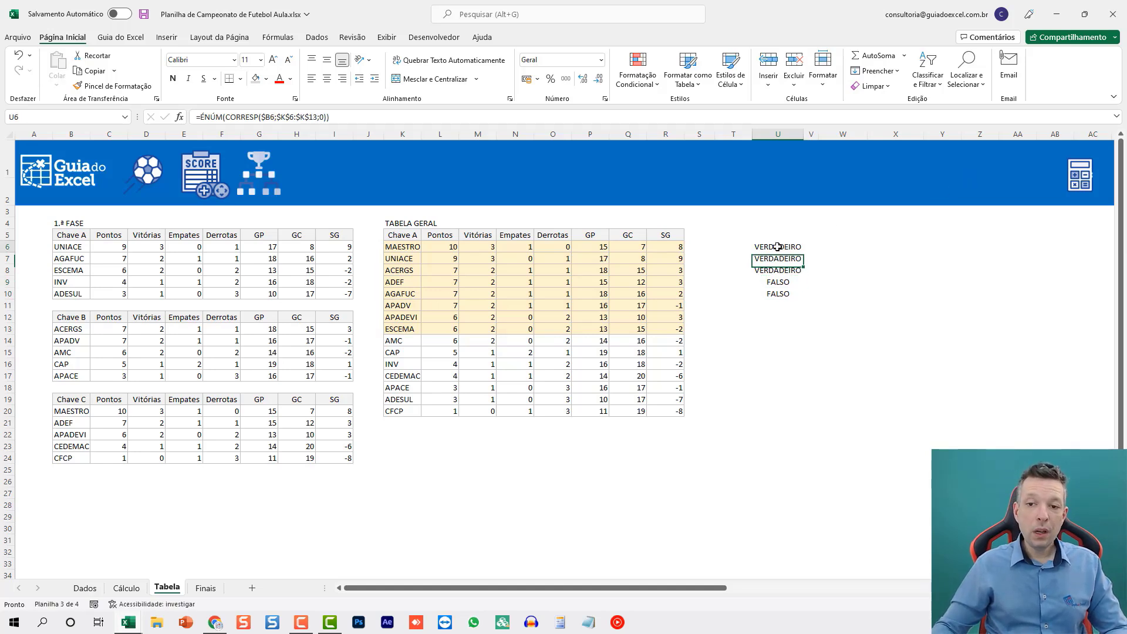
key(F2)
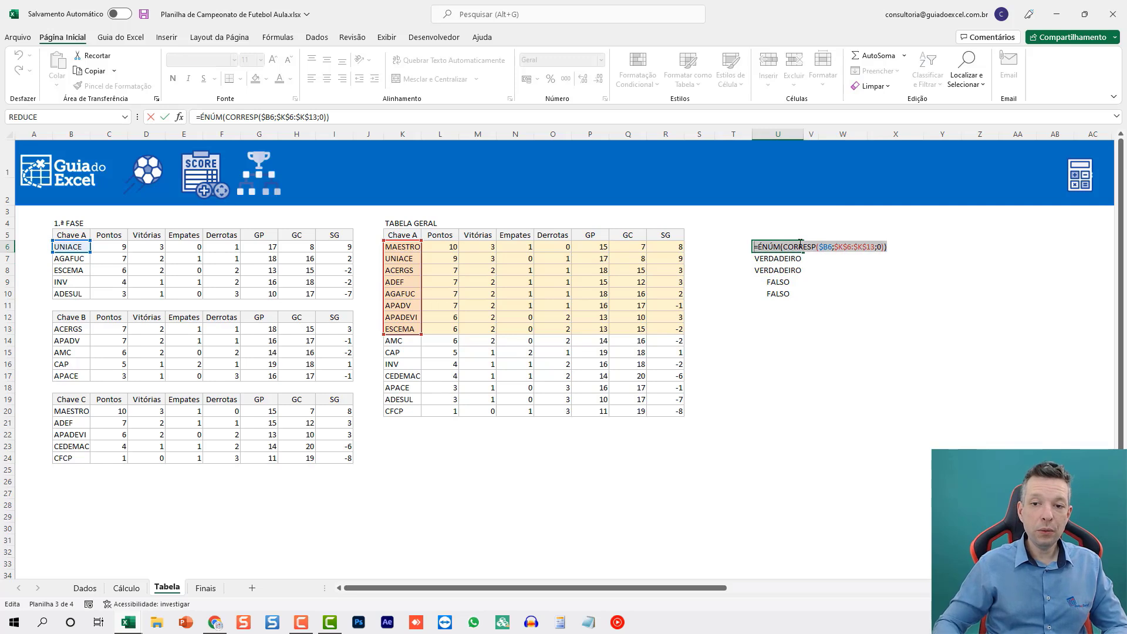
key(Escape)
drag(69, 247, 341, 241)
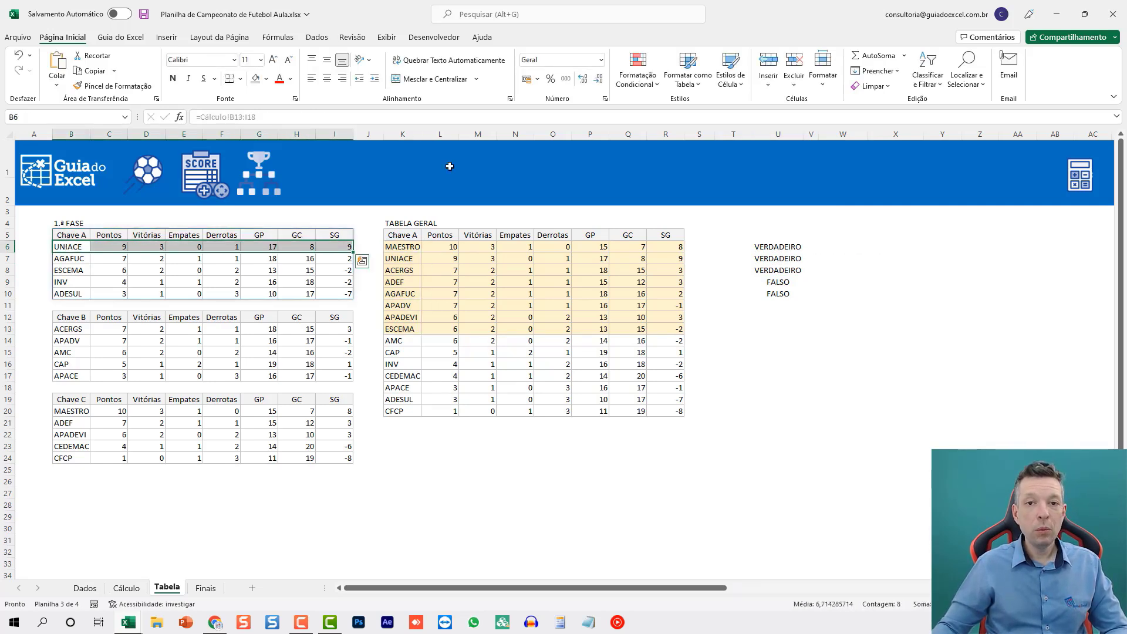
click(645, 79)
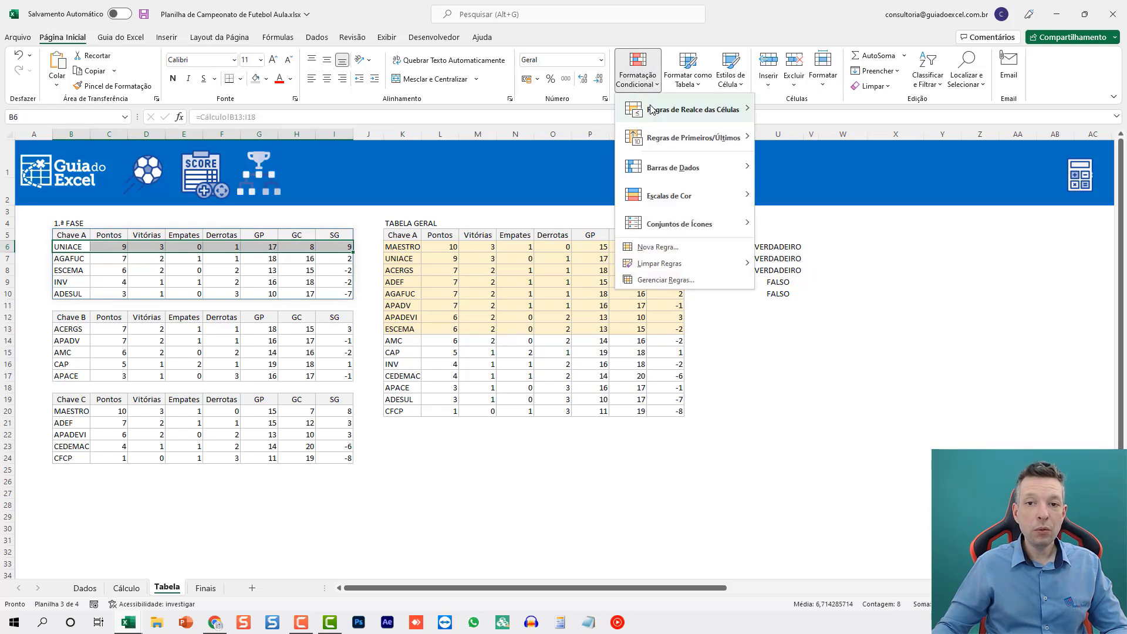
click(656, 248)
click(650, 314)
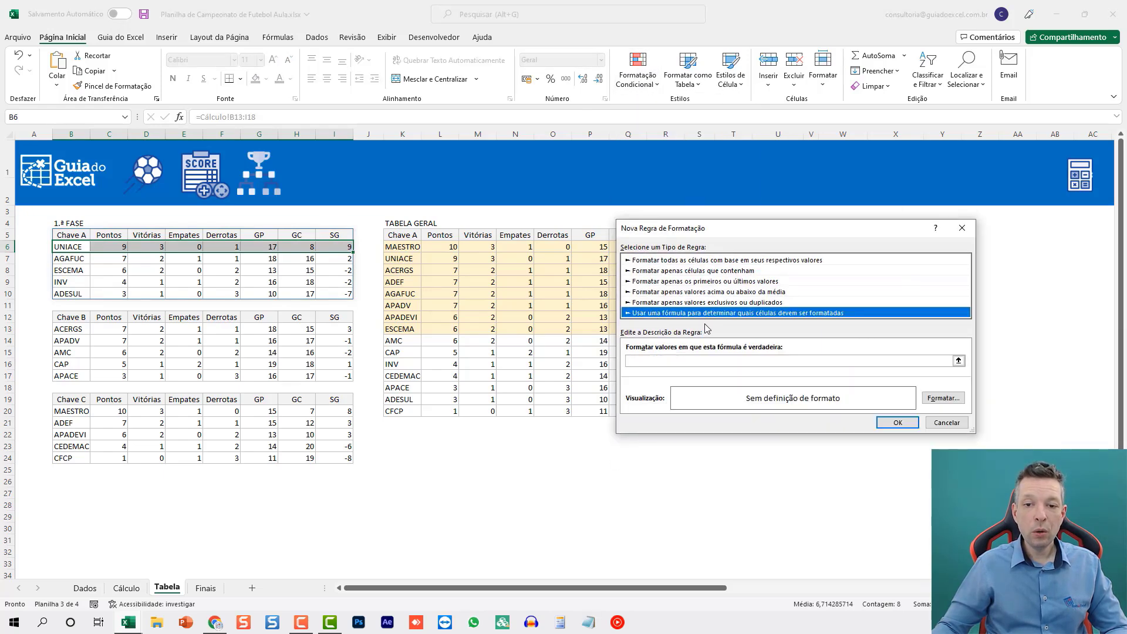
click(653, 361)
key(ctrl+v)
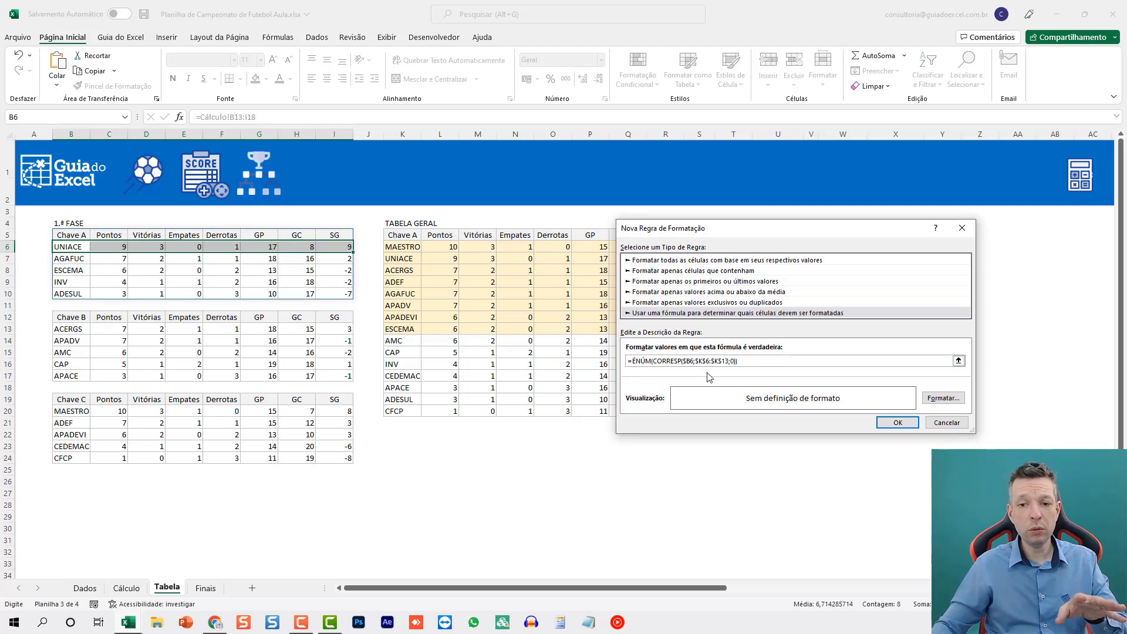
- Give the new rule a light gold fill and create it on B6:I6
click(940, 399)
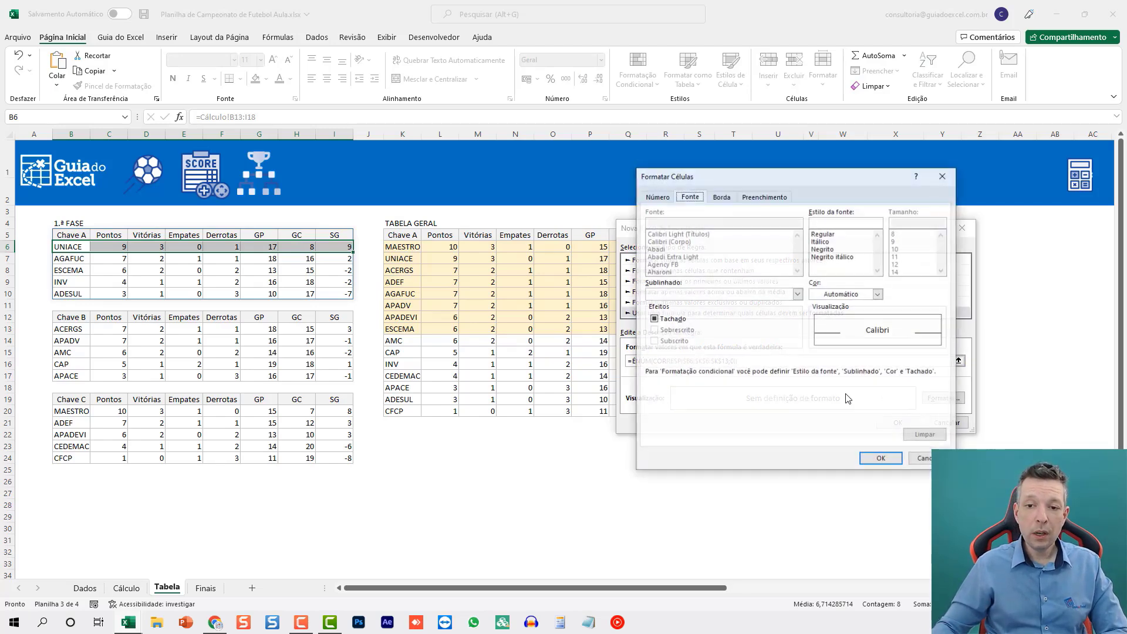
click(758, 198)
click(728, 257)
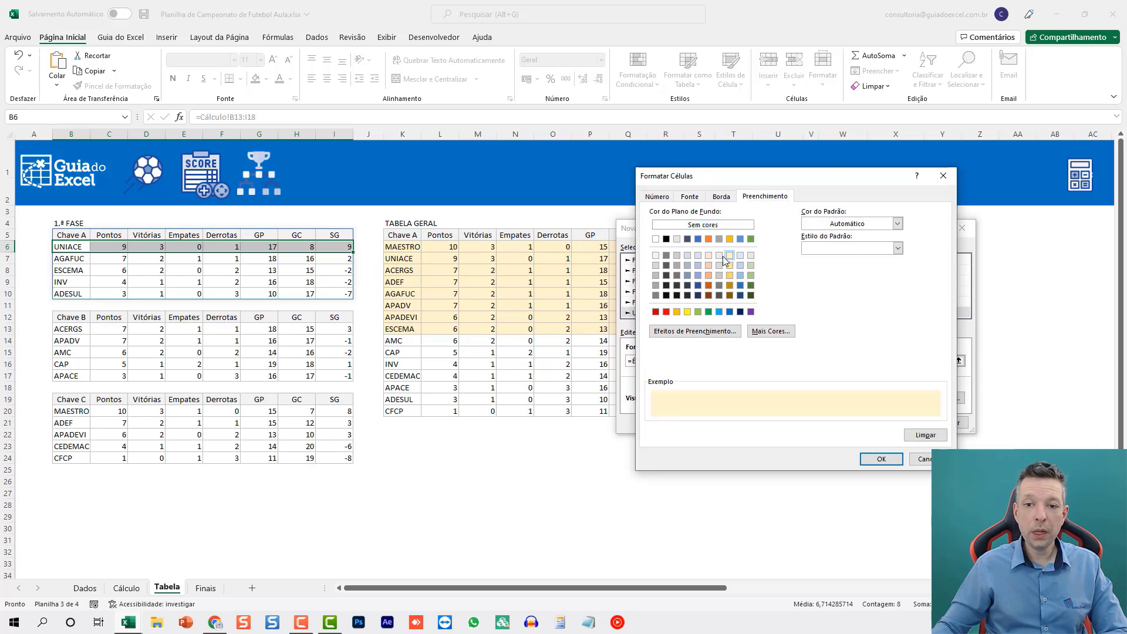
click(893, 463)
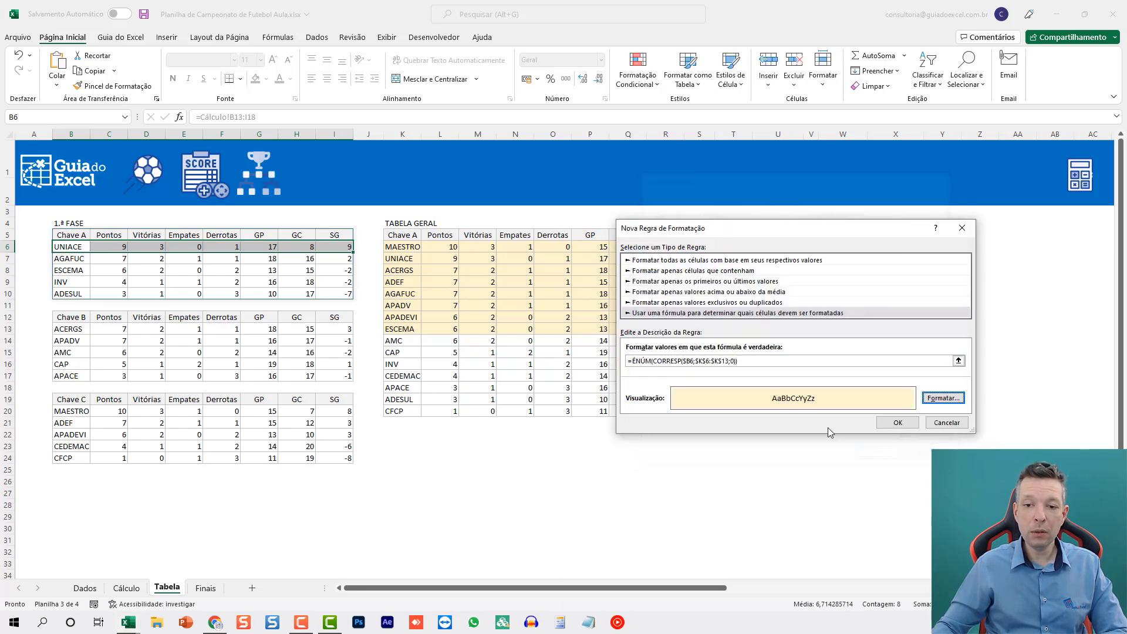
click(904, 426)
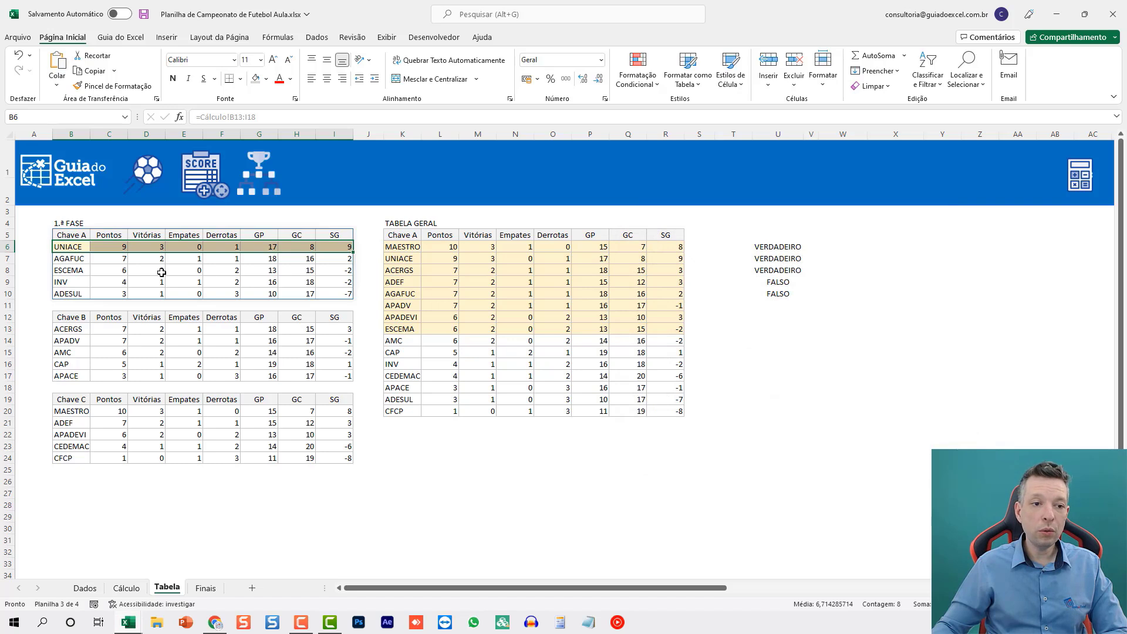
click(183, 280)
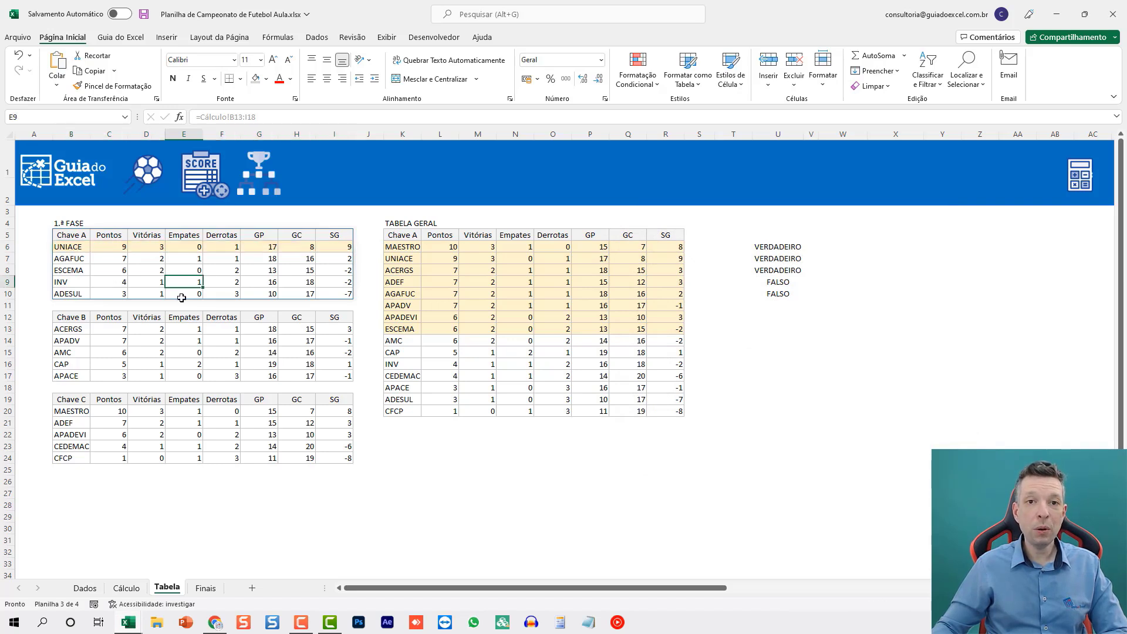
- Extend the rule from B6 to apply to $B$6:$I$24 and check the highlighted teams in the three groups
click(72, 248)
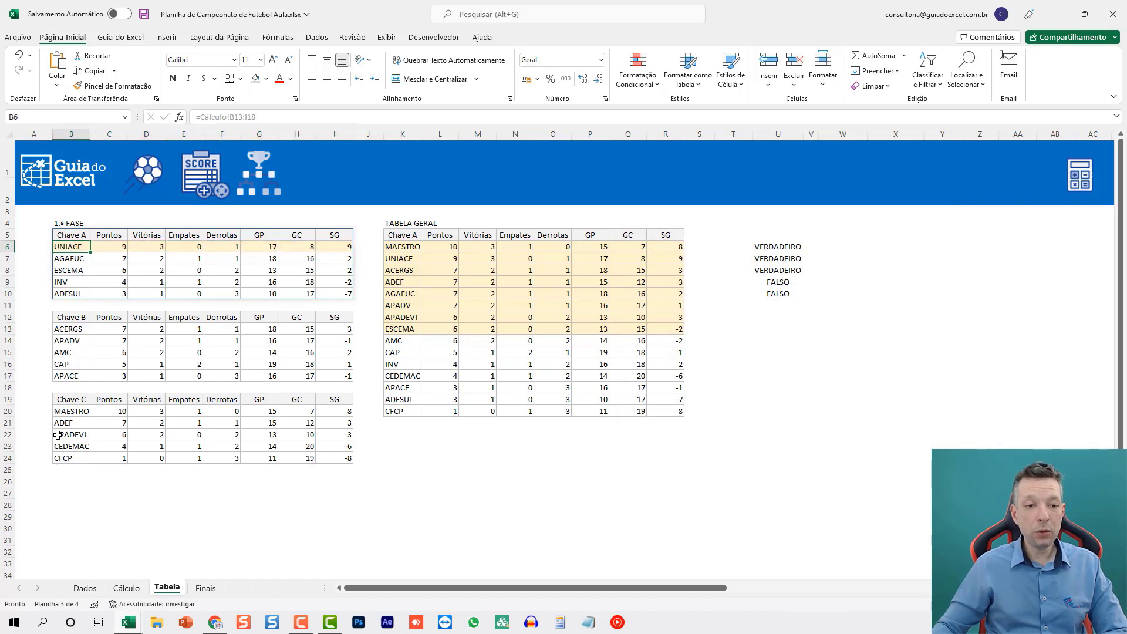
click(636, 68)
click(651, 284)
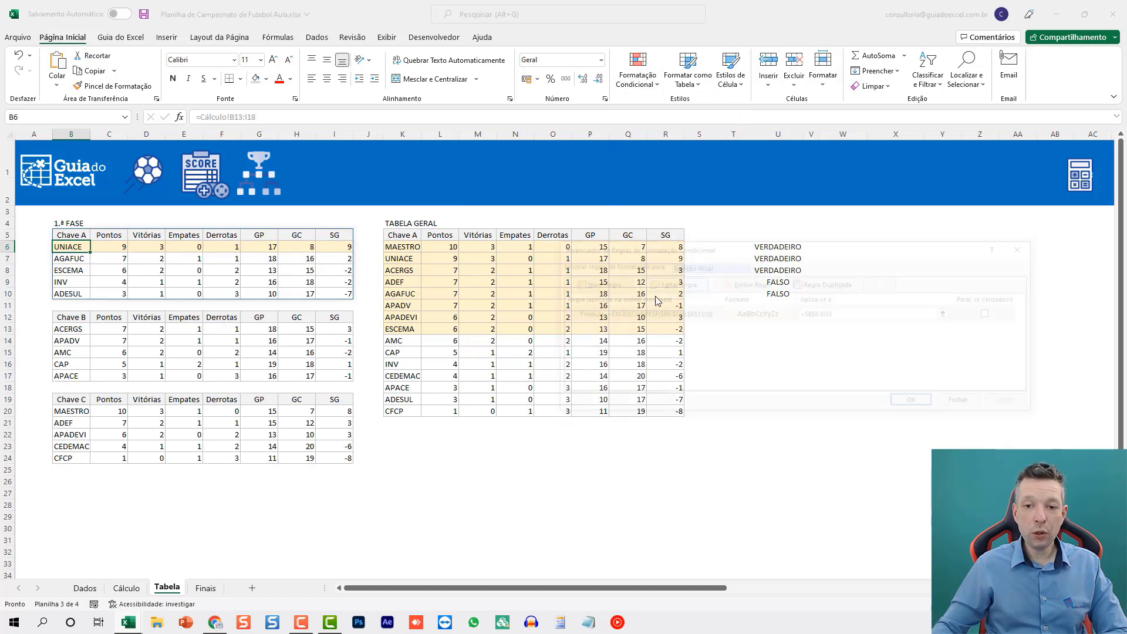
click(844, 315)
drag(68, 249, 324, 453)
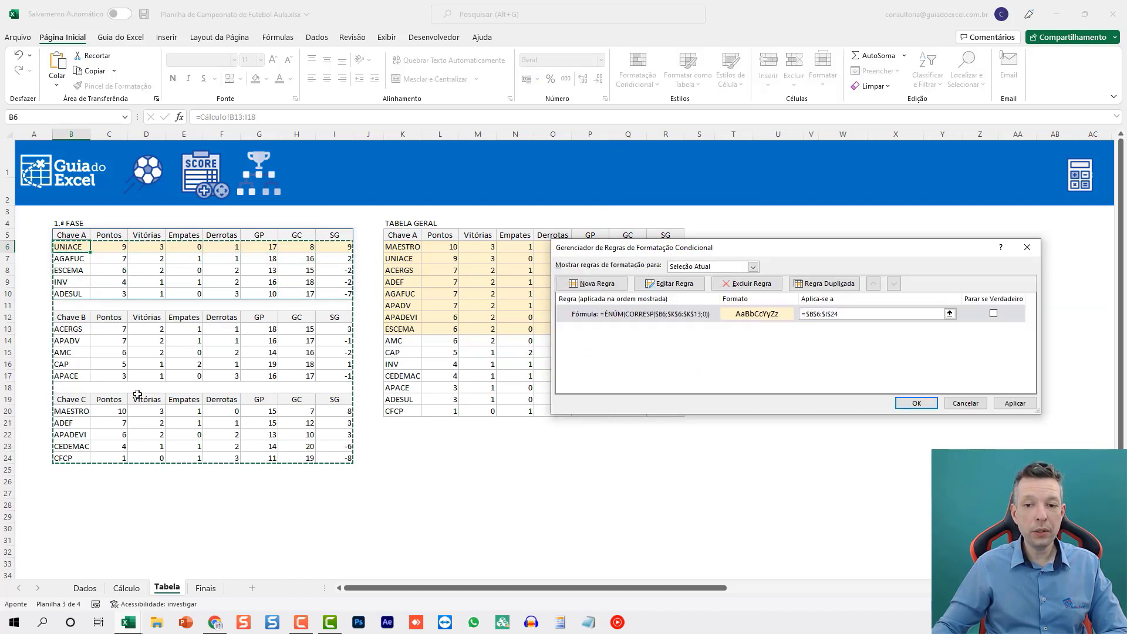
click(1008, 404)
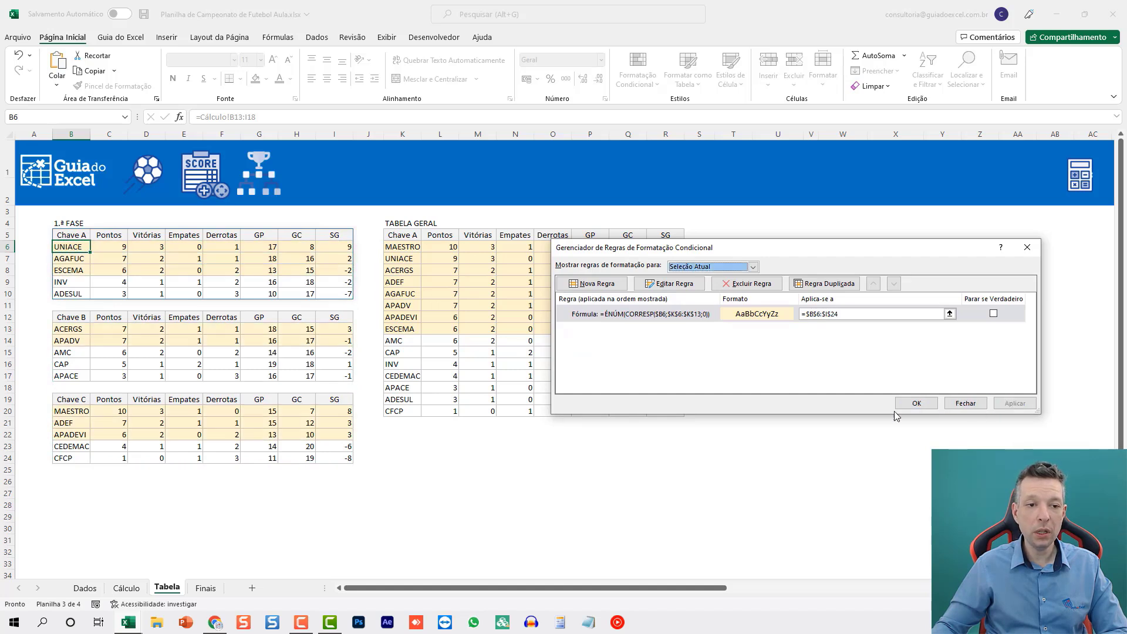
click(917, 404)
click(229, 352)
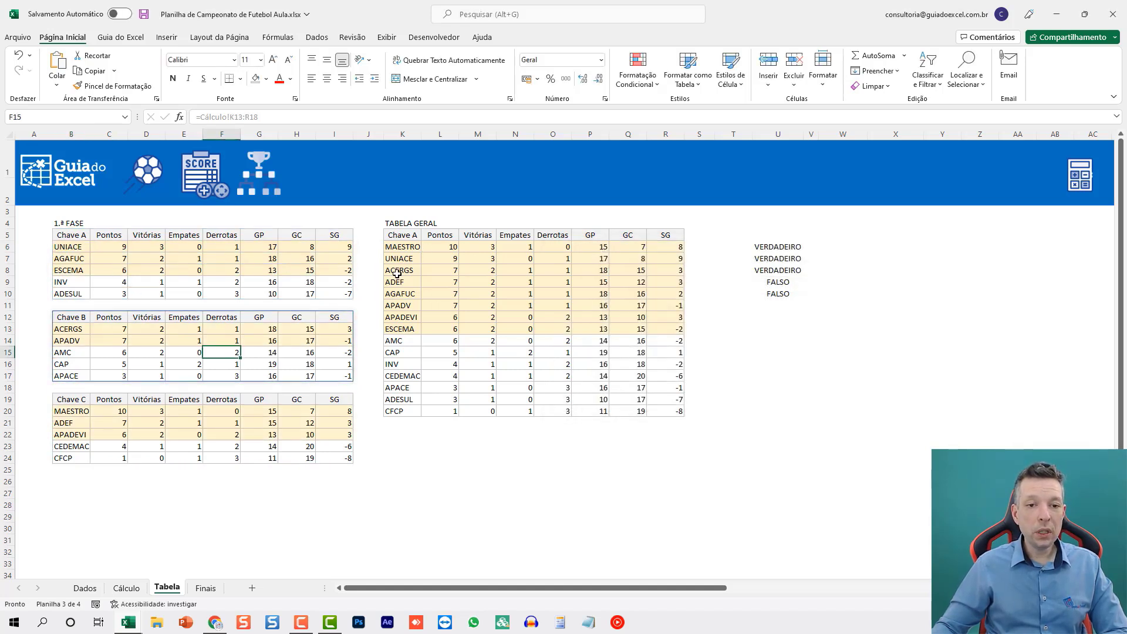
drag(71, 271, 71, 249)
drag(71, 342, 71, 330)
drag(69, 438, 70, 412)
click(612, 458)
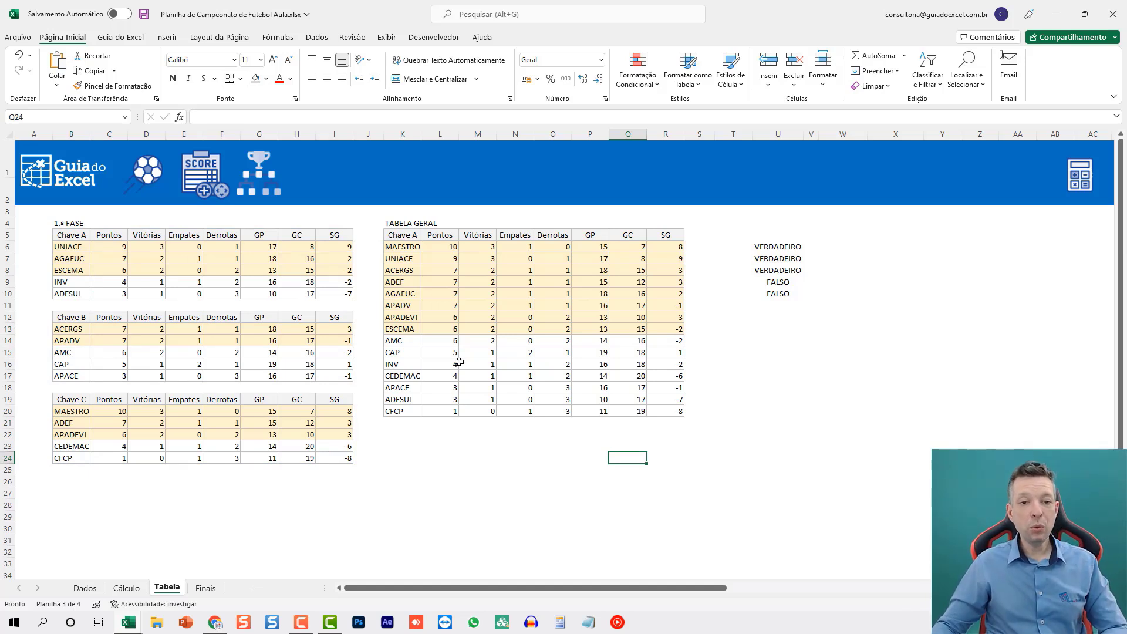
- Delete the test formulas in column U beside the Tabela Geral
drag(782, 238, 776, 330)
key(Delete)
click(745, 318)
ctrl+scroll(771, 299, up, 2)
key(Home)
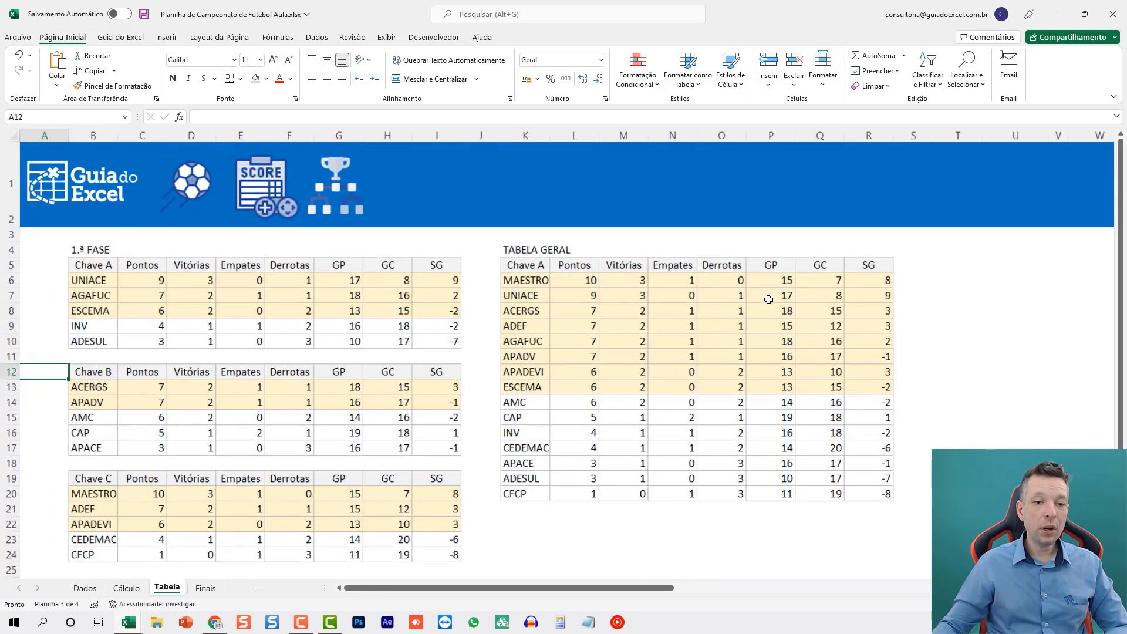
ctrl+scroll(769, 300, down, 1)
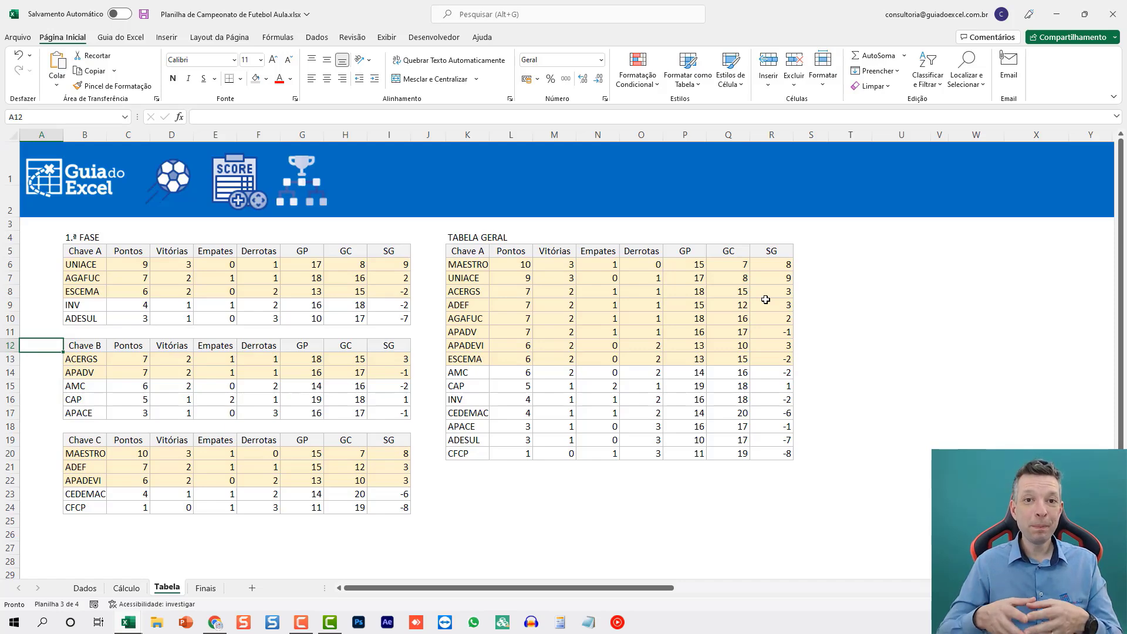
- Examine the quarter-final and semifinal seedings in the bracket on the Finais sheet
click(205, 588)
click(91, 238)
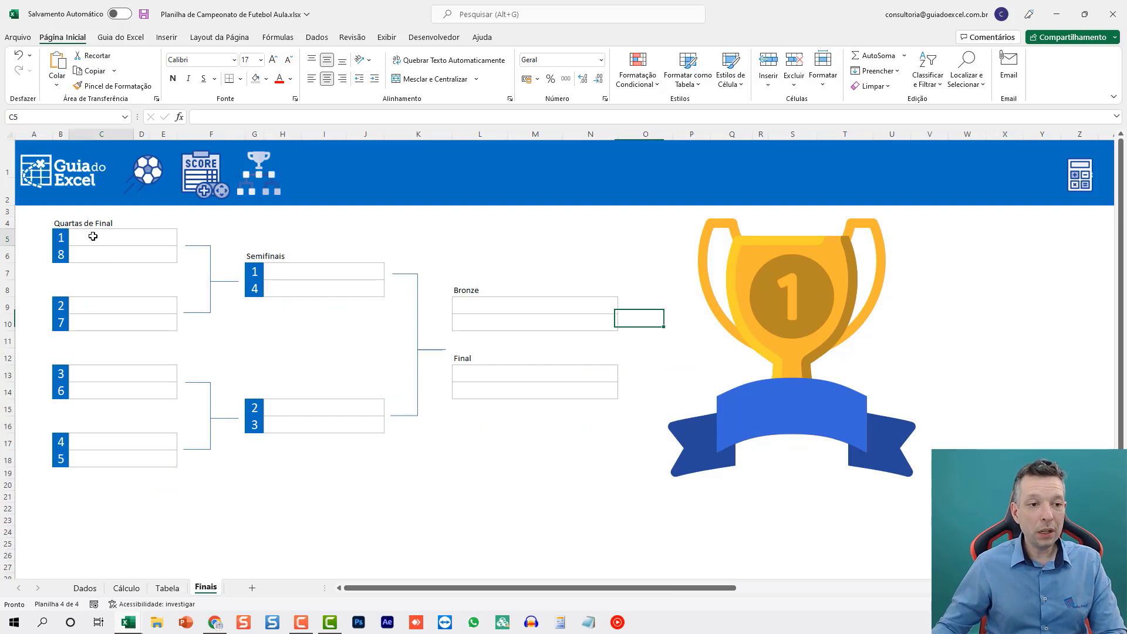
click(3, 238)
drag(3, 238, 5, 358)
click(62, 238)
click(61, 255)
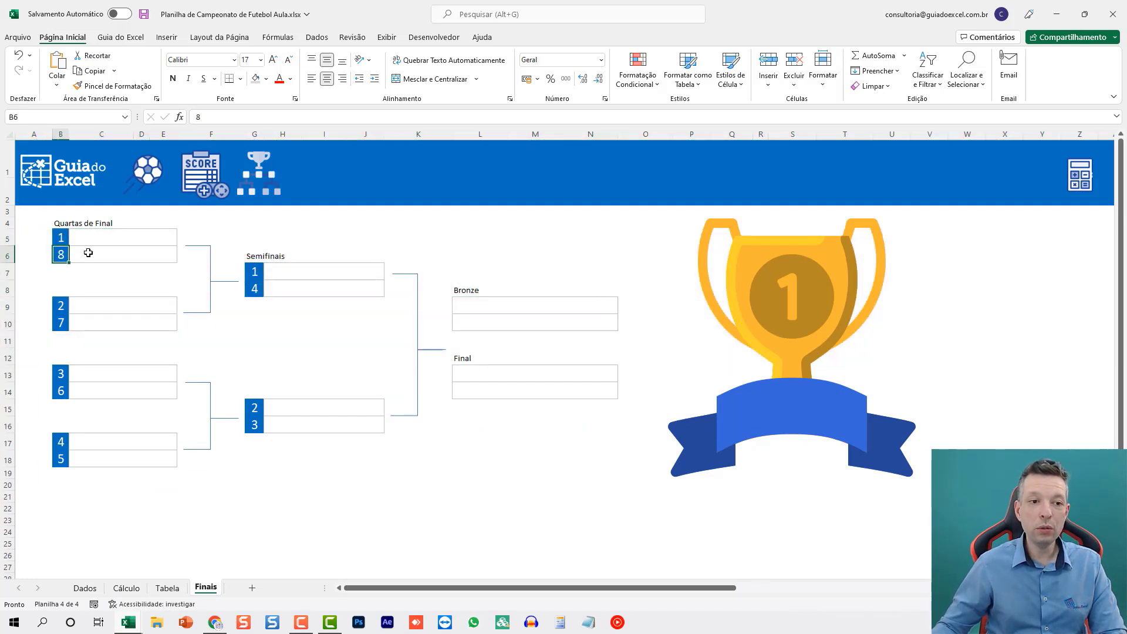
click(60, 306)
click(60, 324)
click(61, 374)
click(62, 391)
click(256, 273)
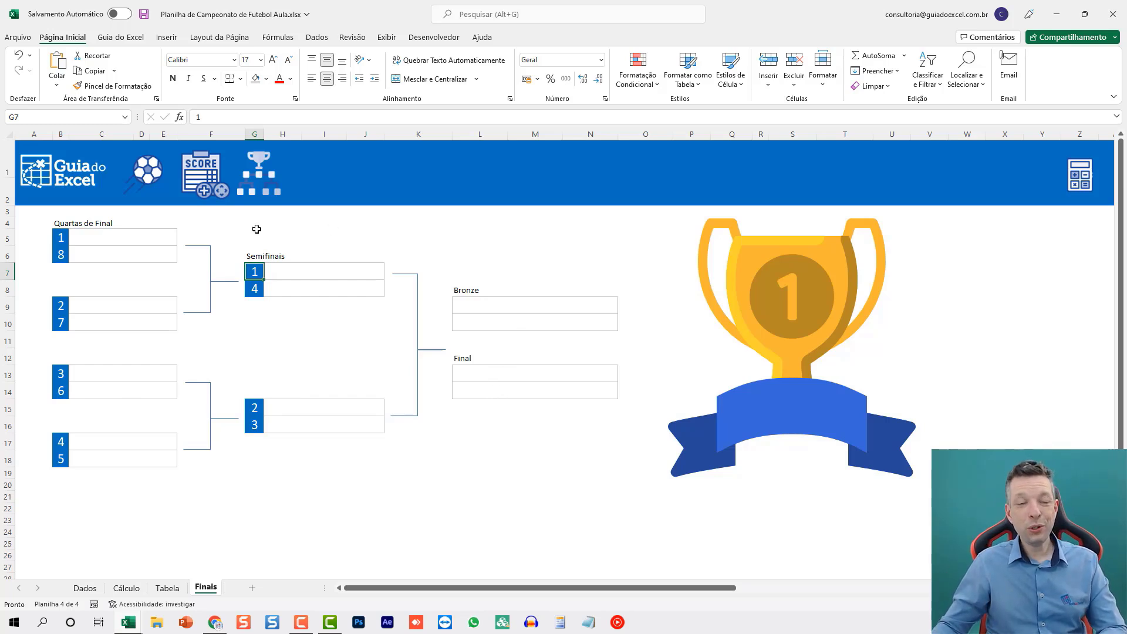
click(115, 233)
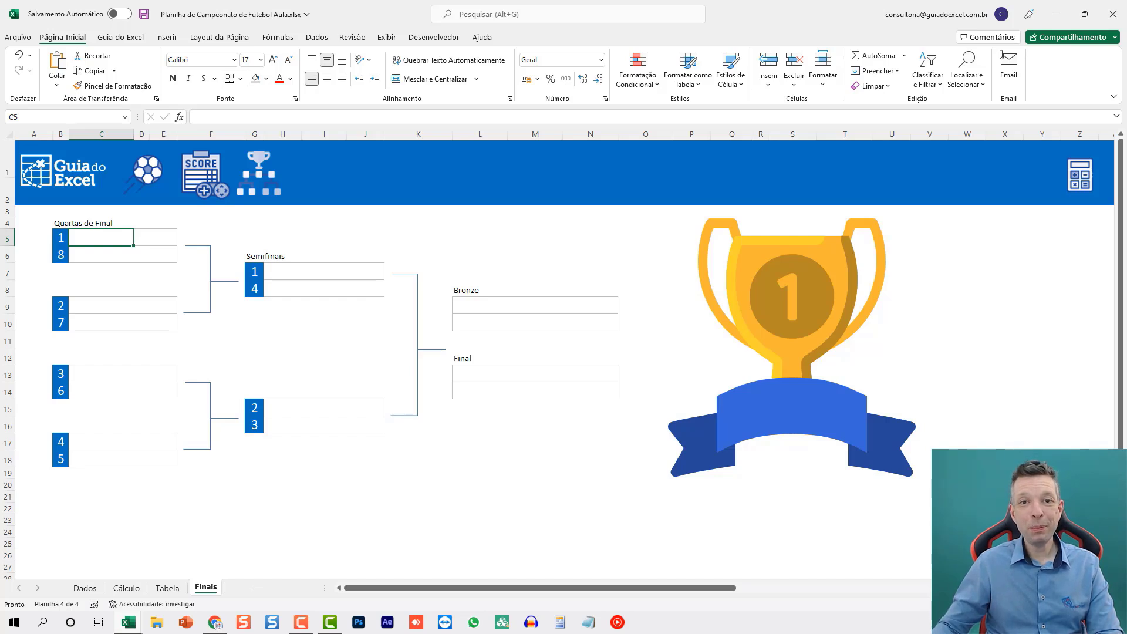
key(alt+Tab)
- Link C5 on Finais to the first quarter-final's home team in Cálculo!AF7
click(125, 235)
text(=)
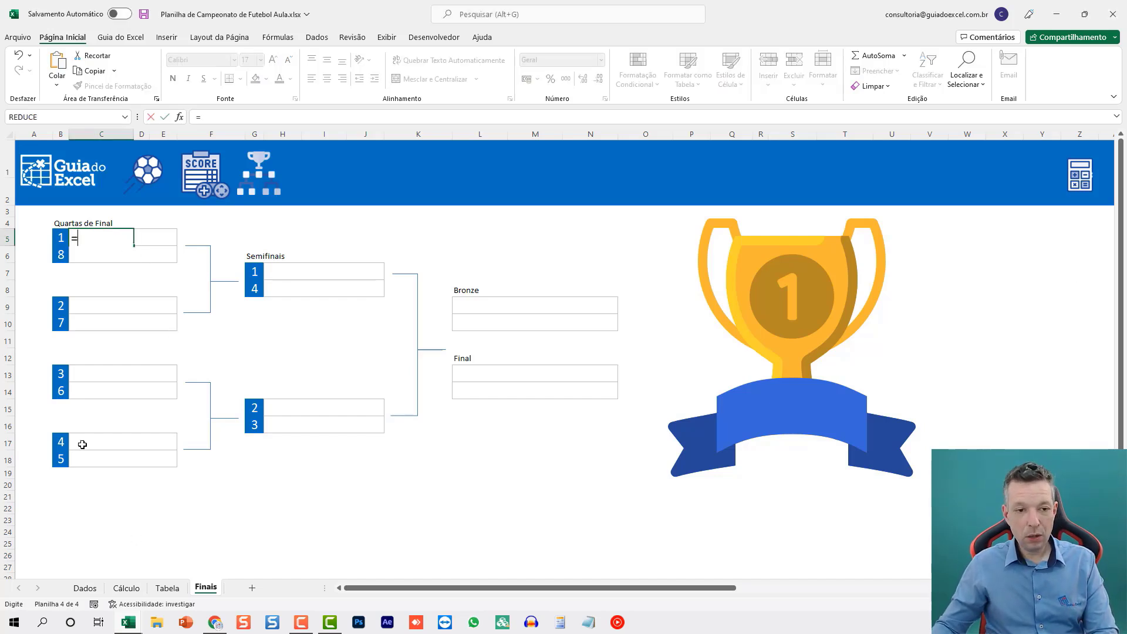
click(126, 588)
scroll(647, 307, up, 8)
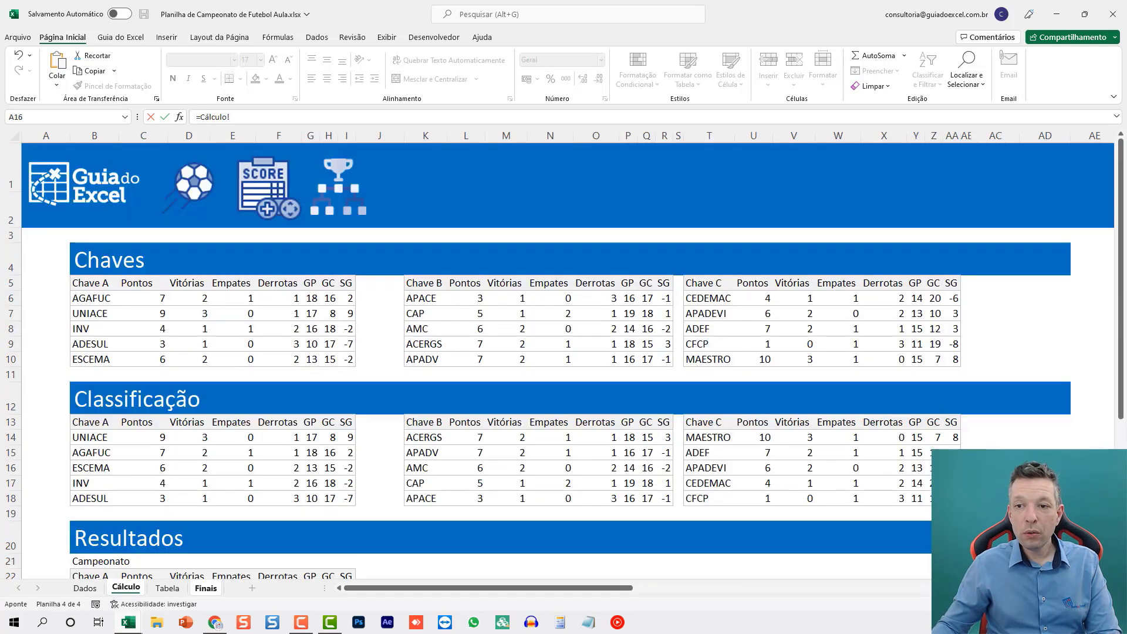
scroll(766, 587, right, 10)
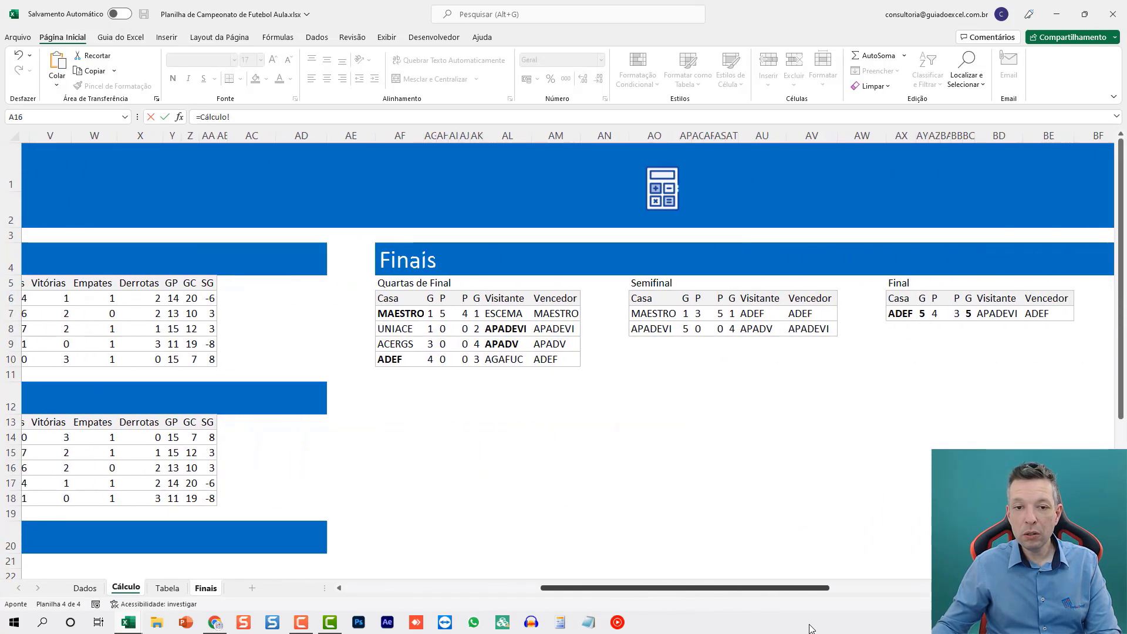
click(303, 315)
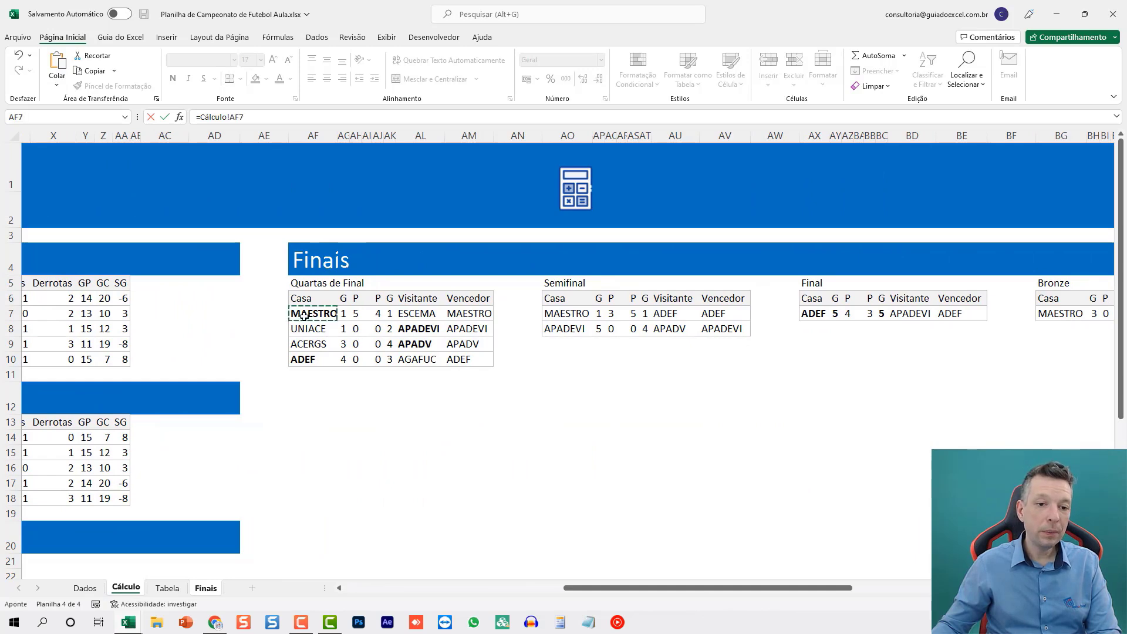
key(Return)
- Link C6 to the first quarter-final's visiting team in Cálculo!AL7
text(=)
click(126, 587)
click(469, 315)
key(Return)
- Link the home team's goals in D5 to Cálculo!AG7 and its penalties in E5 to Cálculo!AH7
click(149, 238)
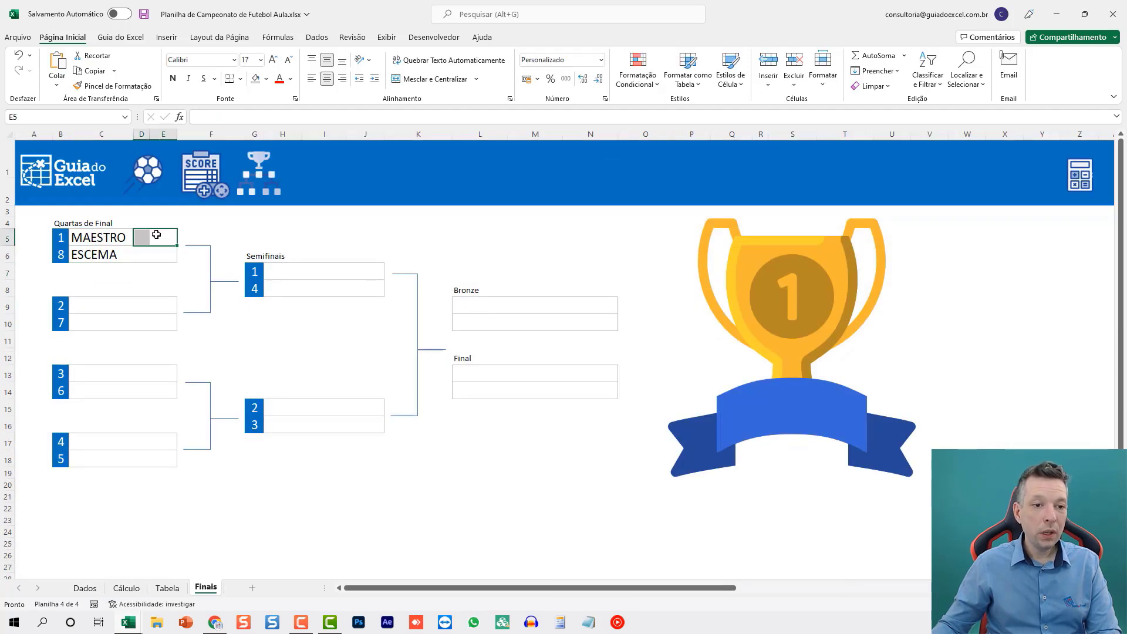
text(=)
click(126, 587)
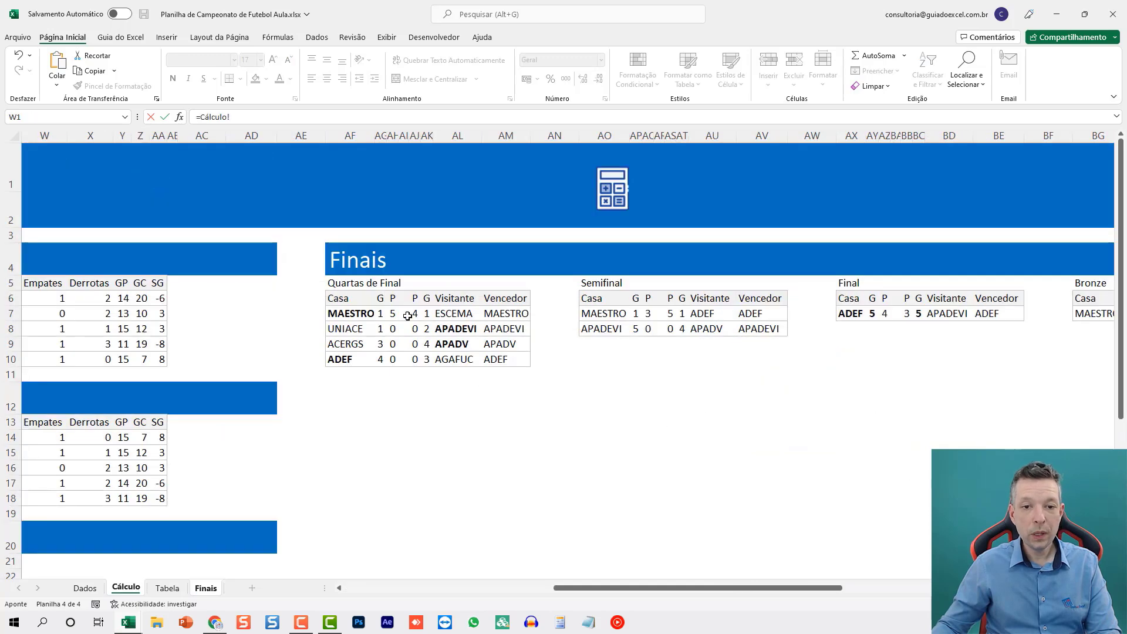
click(381, 313)
key(Return)
click(167, 239)
text(=)
click(125, 587)
click(393, 313)
key(Return)
- Link the visiting team's goals in D6 to Cálculo!AK7 and its penalties in E6 to Cálculo!AJ7
text(=)
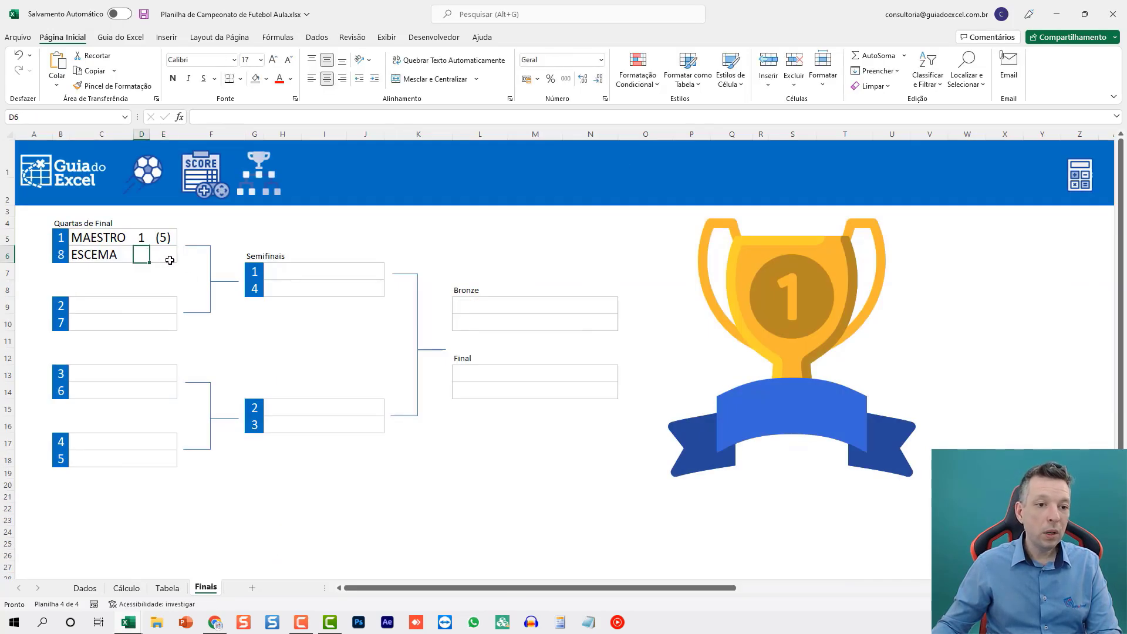
click(126, 587)
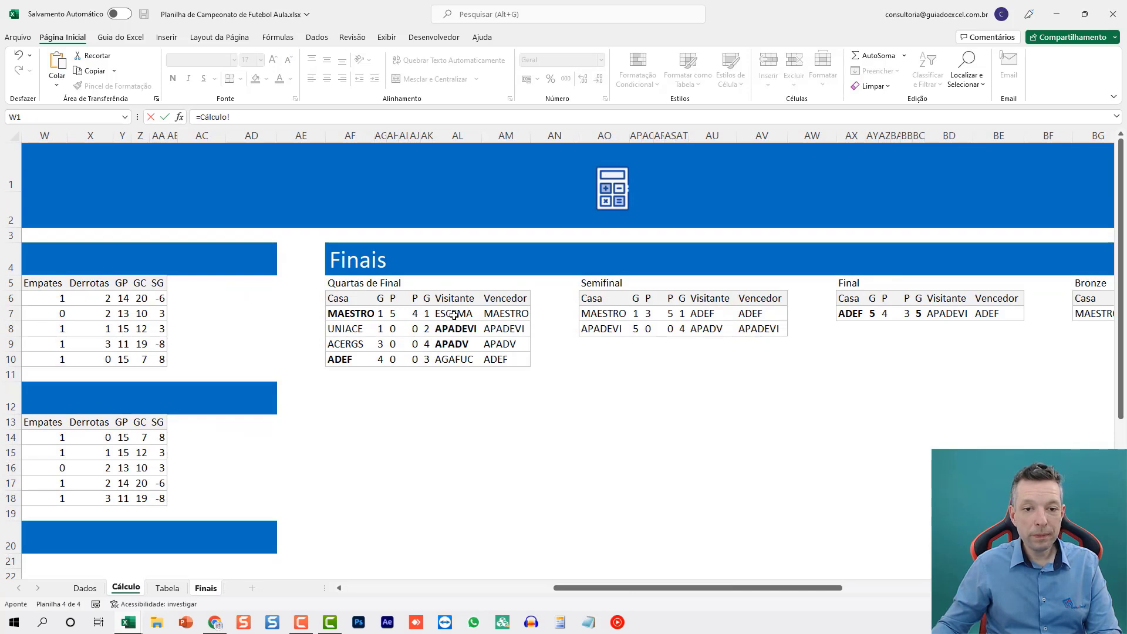
click(428, 314)
key(Return)
click(161, 254)
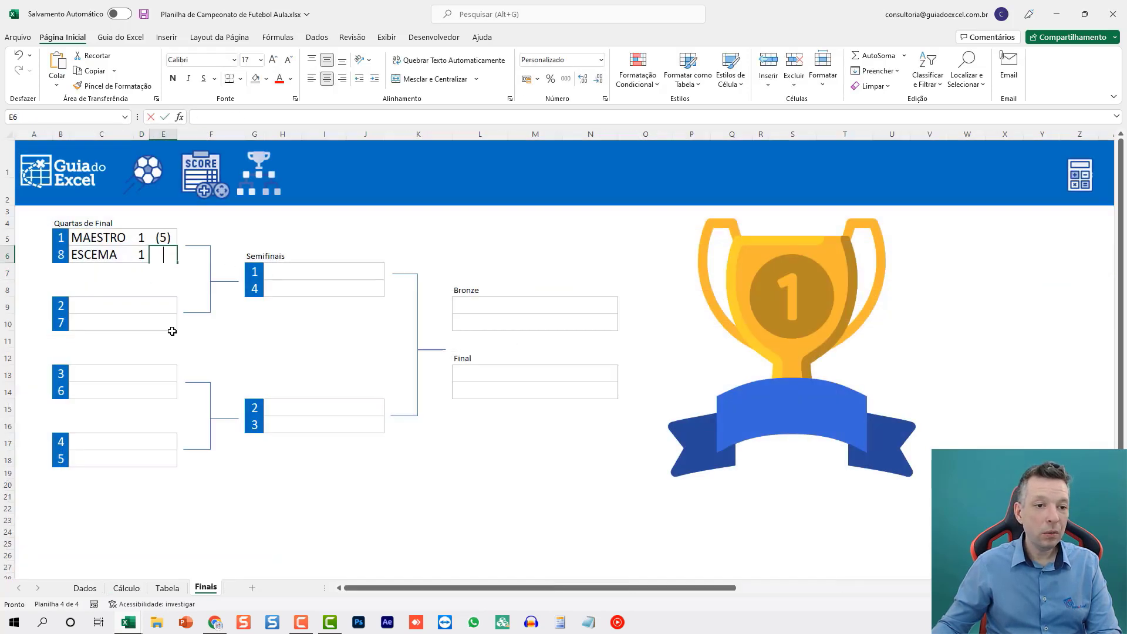
text(=)
click(126, 588)
click(416, 314)
key(Return)
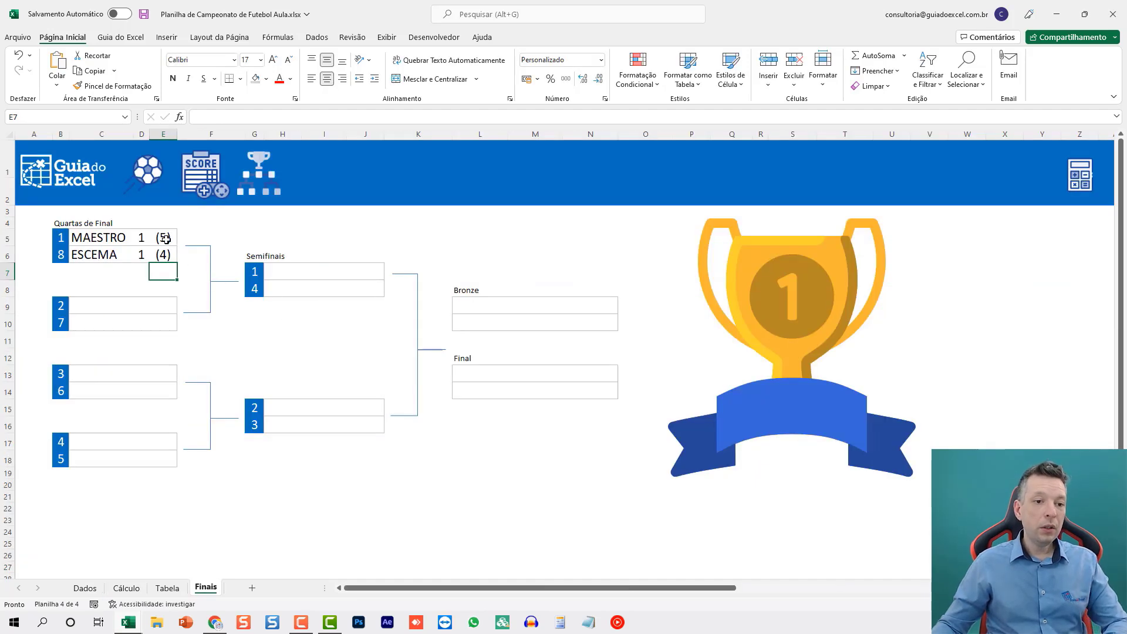
- Apply the custom number format (Geral) to the penalty cells E5:E6 on Finais
drag(163, 238, 169, 250)
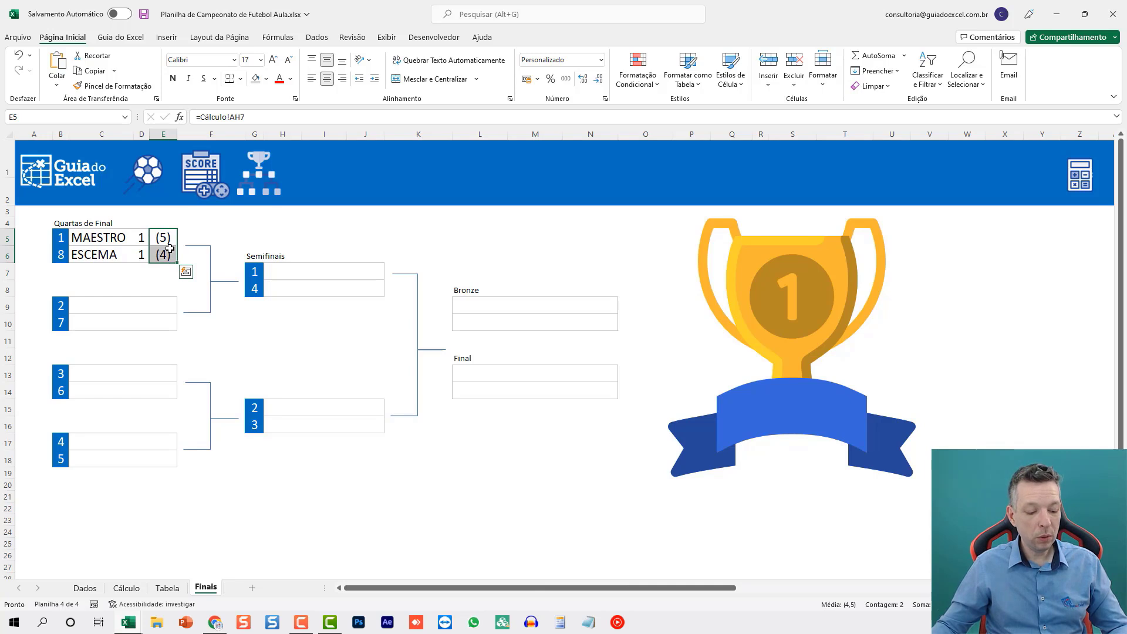
key(ctrl+1)
click(657, 194)
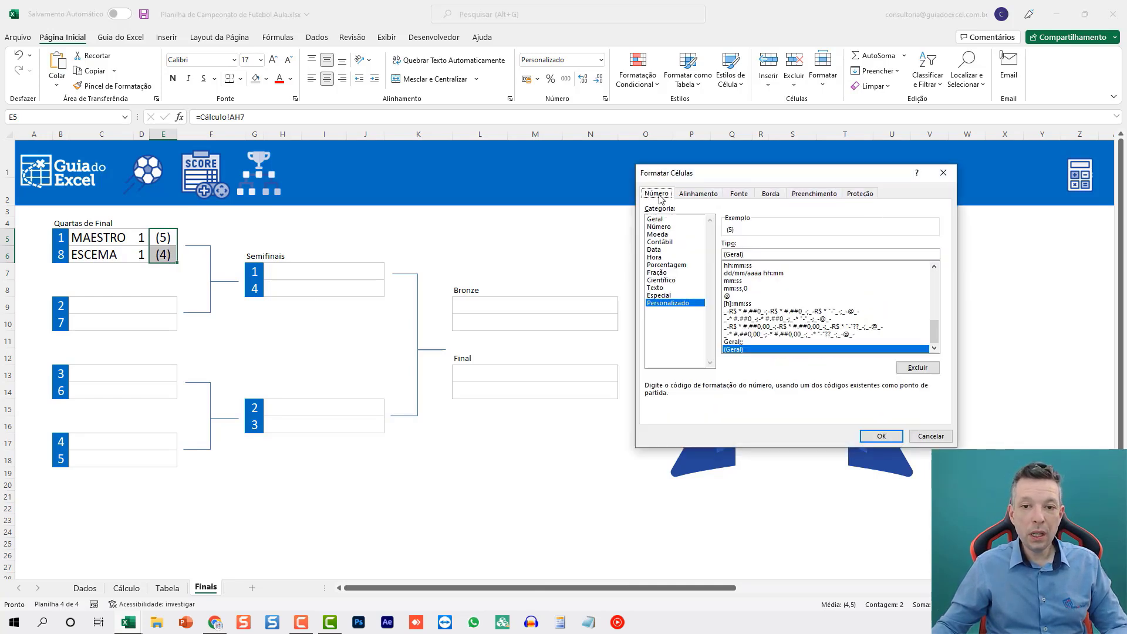
click(757, 254)
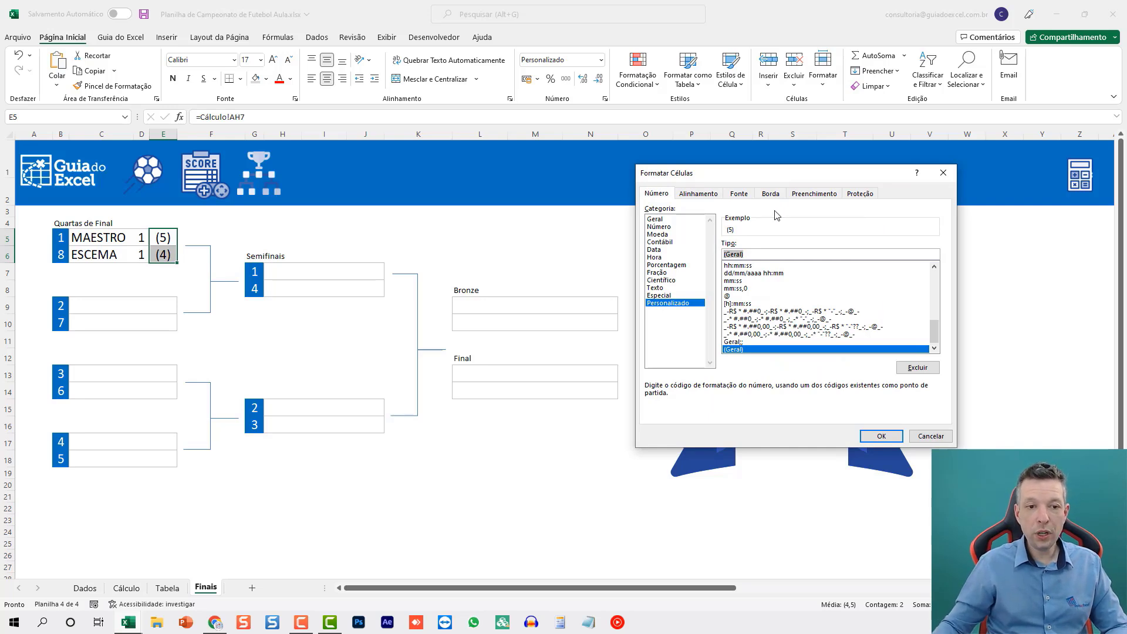
drag(823, 171, 388, 195)
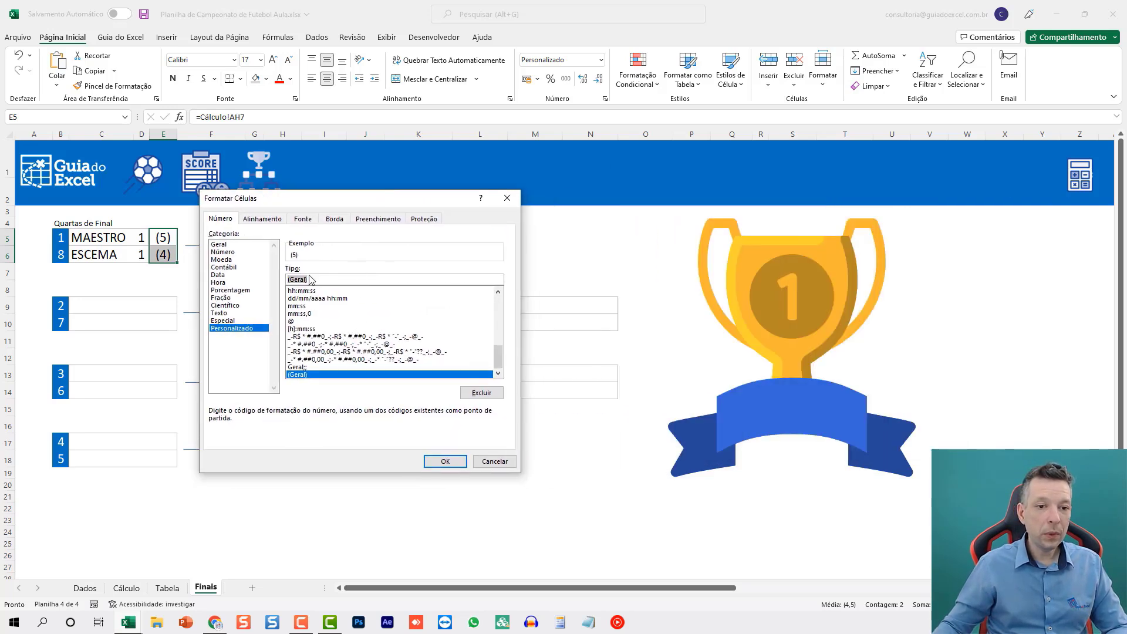
text(()
key(BackSpace)
text(gERAL)
key(shift+Home)
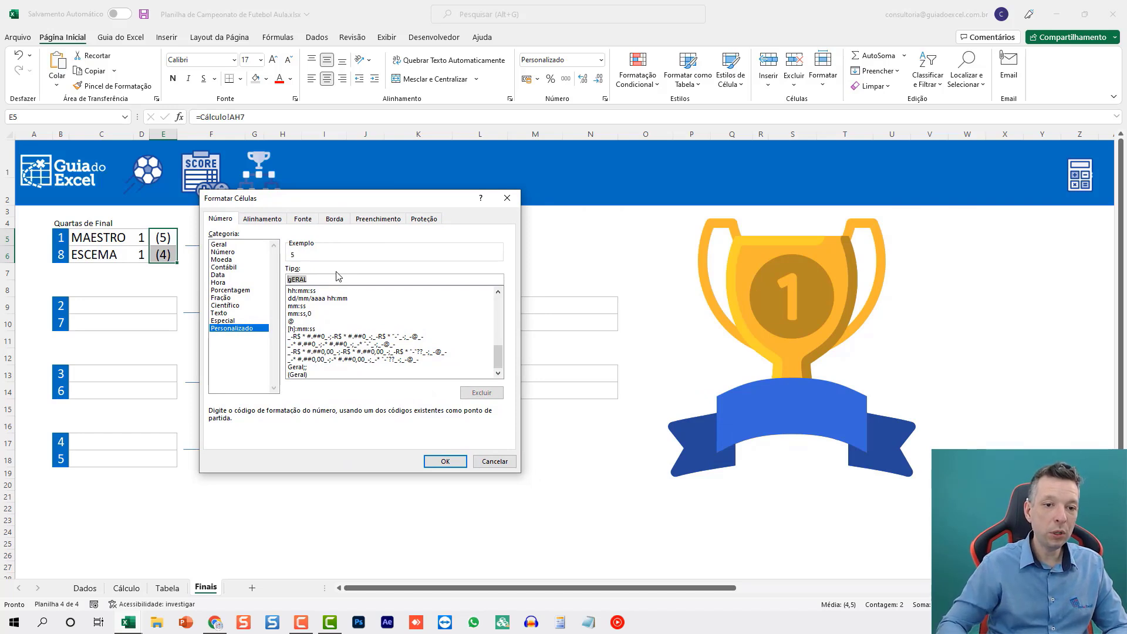
text((Geral)
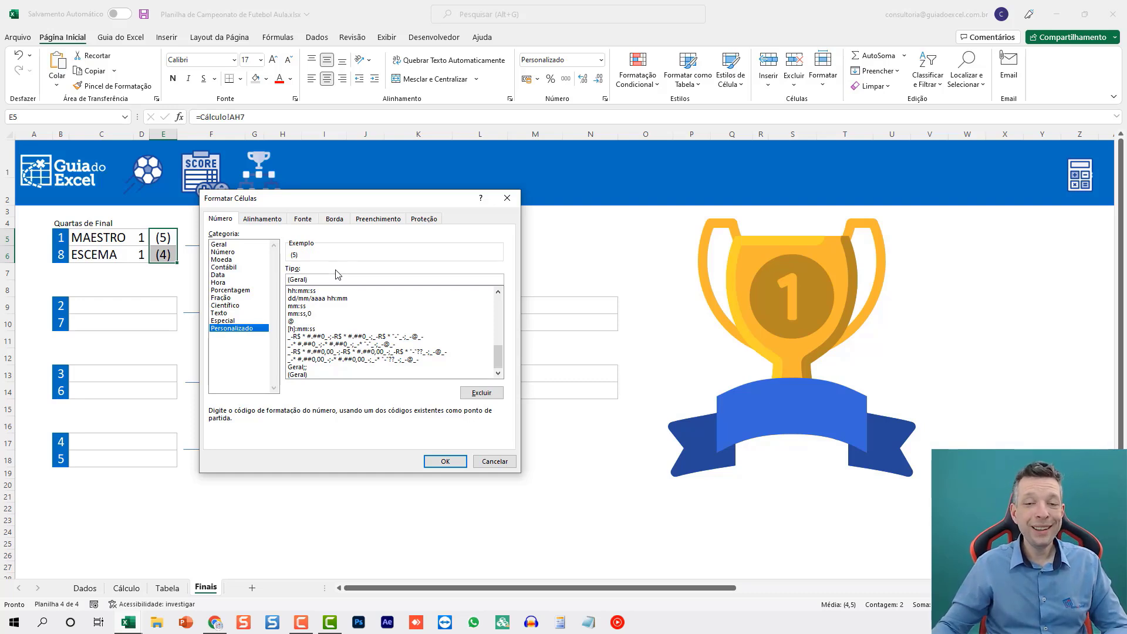
click(444, 461)
click(279, 338)
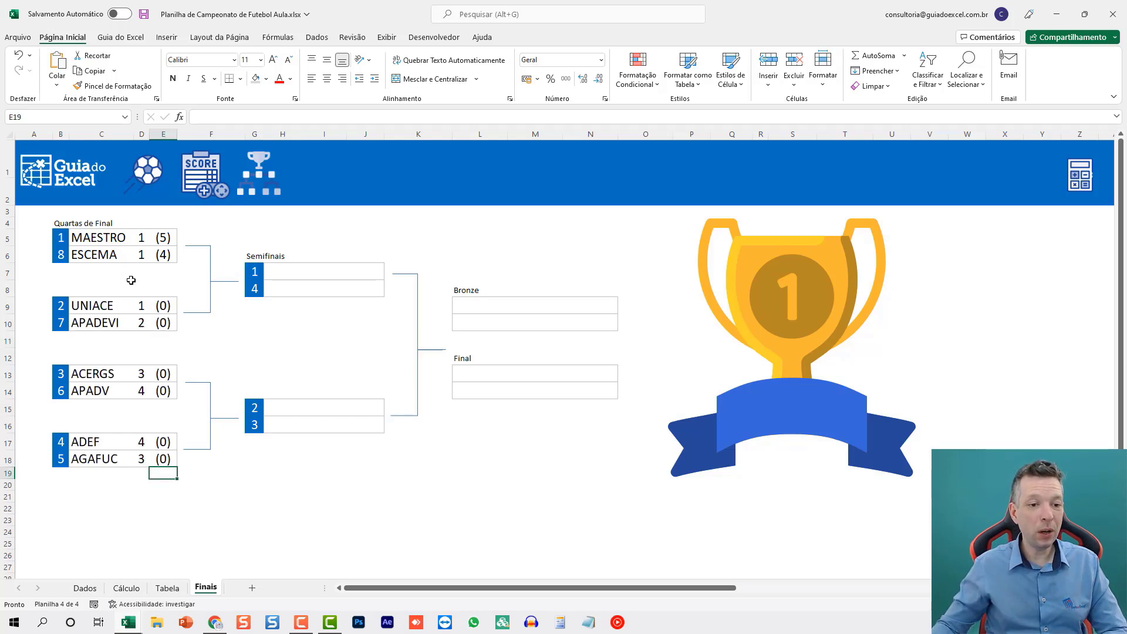
- Link H7 on Finais to the first semifinal's home team in Cálculo!AO7
click(291, 269)
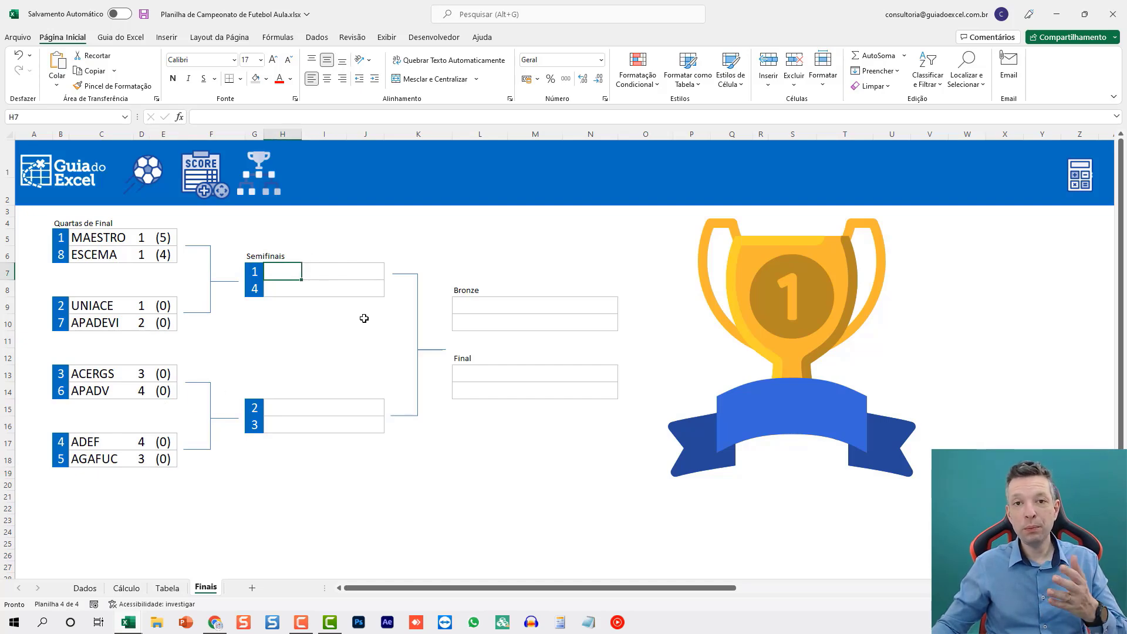
text(=)
click(141, 588)
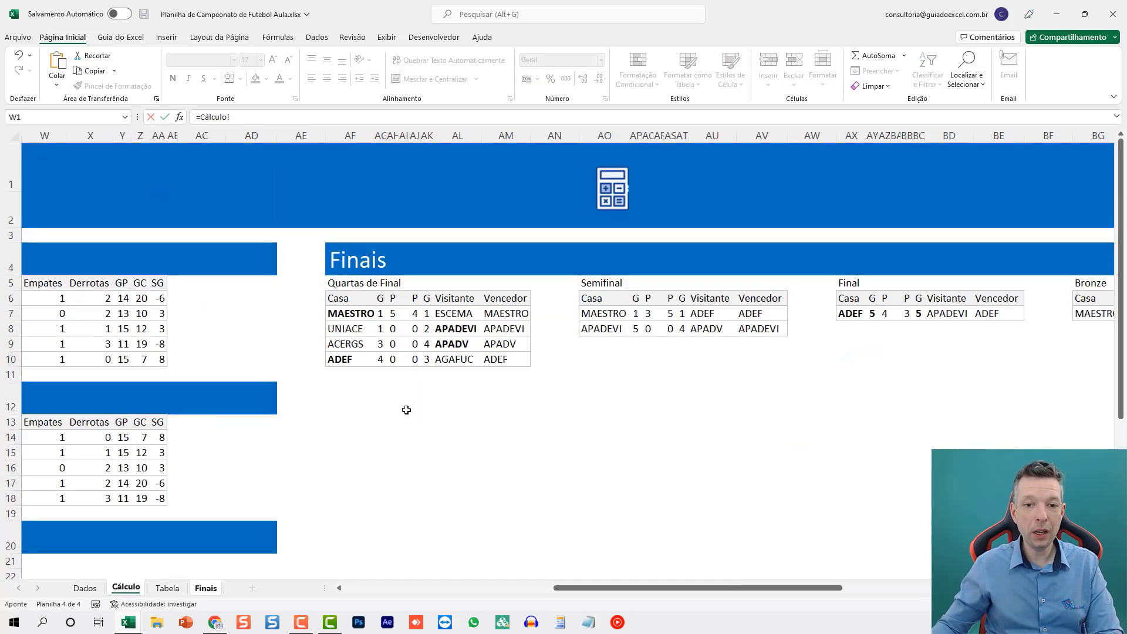
click(605, 315)
key(Return)
- Link H8 to the first semifinal's visiting team in Cálculo!AU7
text(=)
click(124, 589)
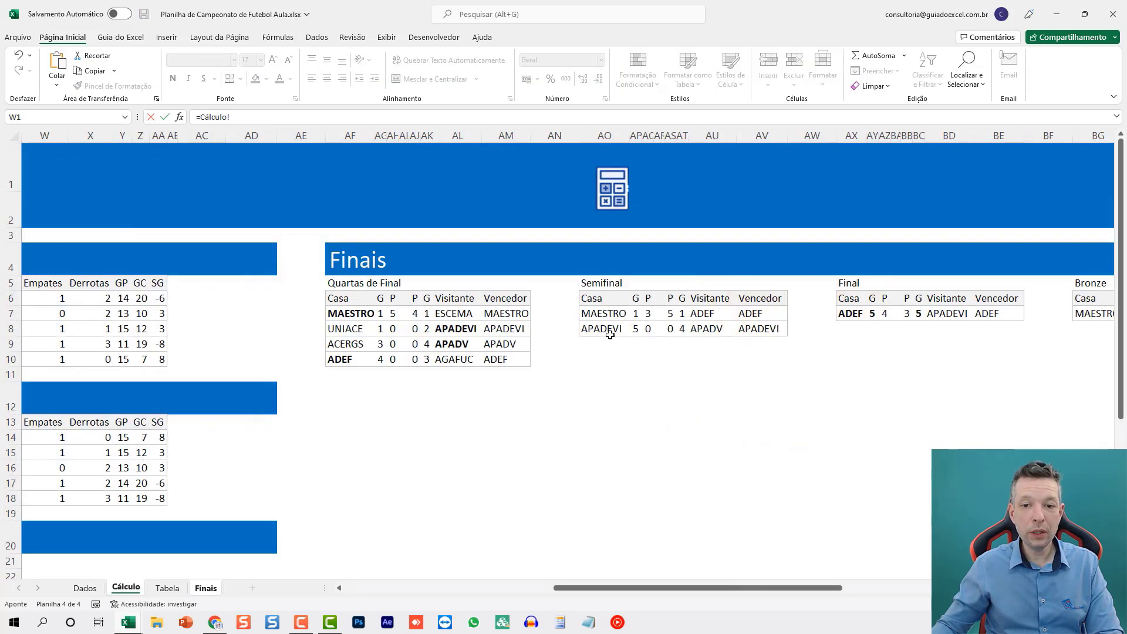
click(692, 313)
key(Return)
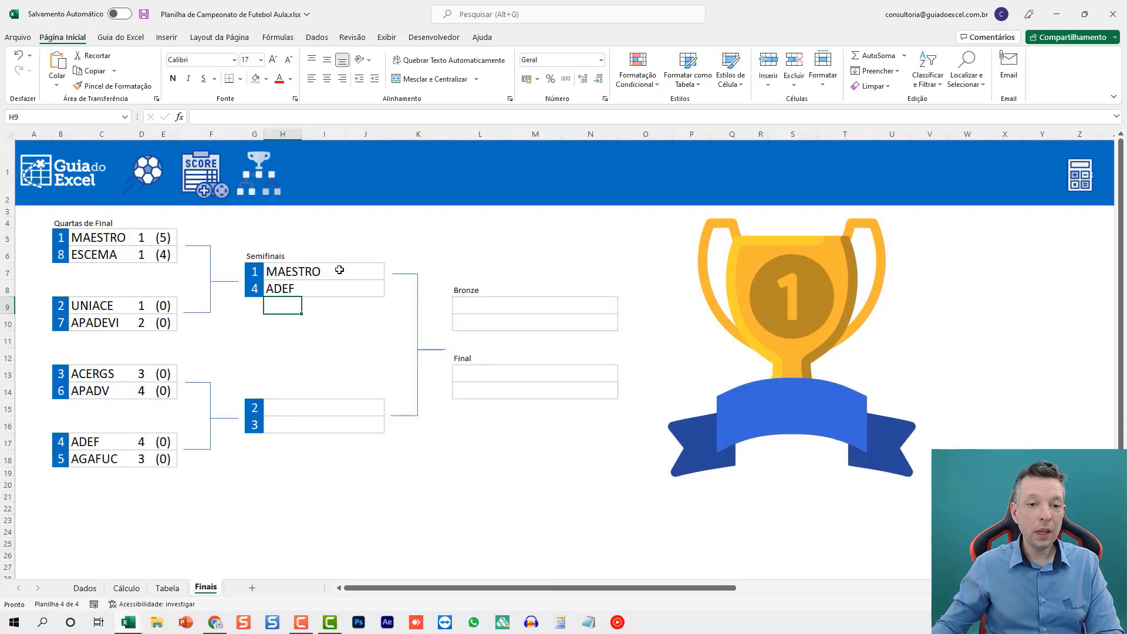
click(288, 289)
key(F2)
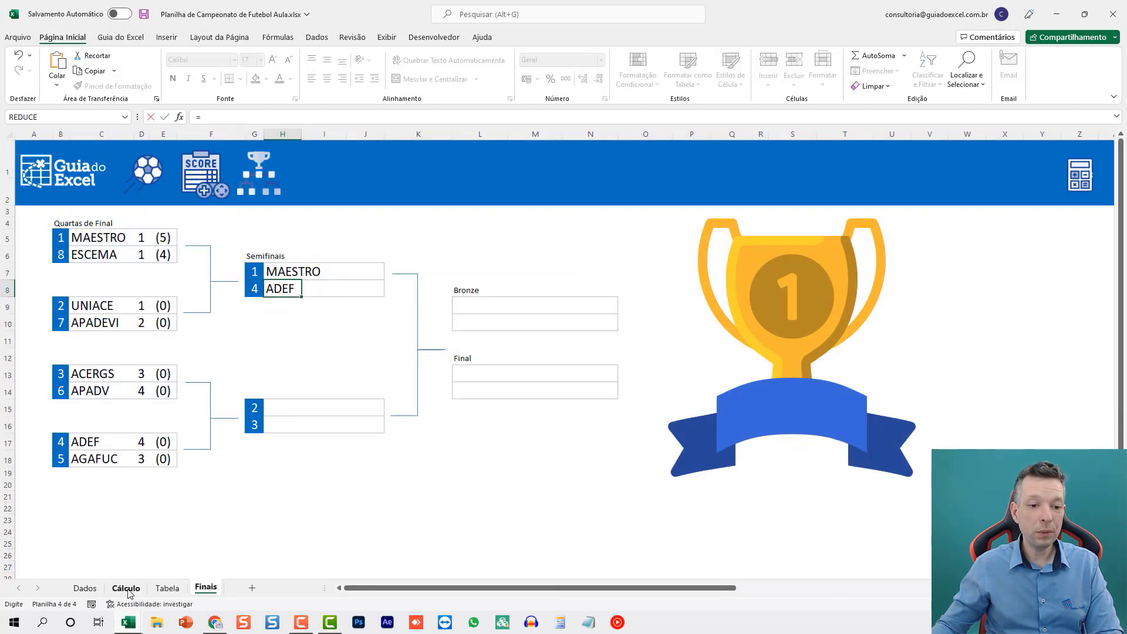
click(127, 587)
key(Return)
- Link the second semifinal's teams, H15 to Cálculo!AO8 and H16 to Cálculo!AU8
click(284, 406)
text(=)
click(126, 588)
click(590, 329)
key(Return)
text(=)
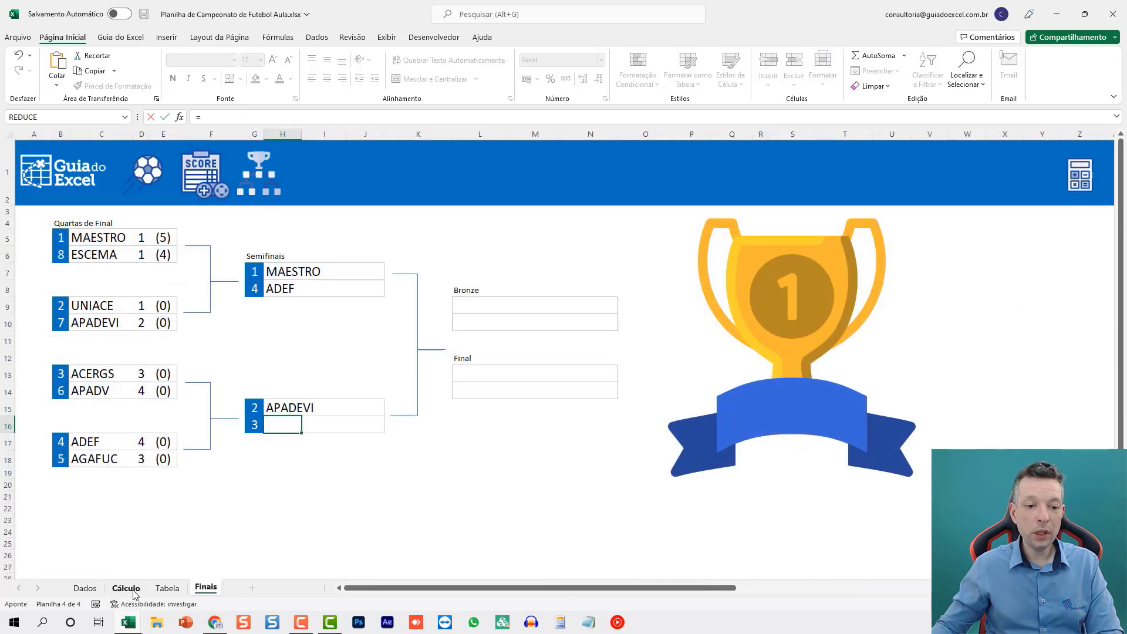
click(126, 588)
click(706, 330)
key(Return)
- Link the home team's goals in I7 to Cálculo!AP7 for the first semifinal
click(334, 271)
text(=)
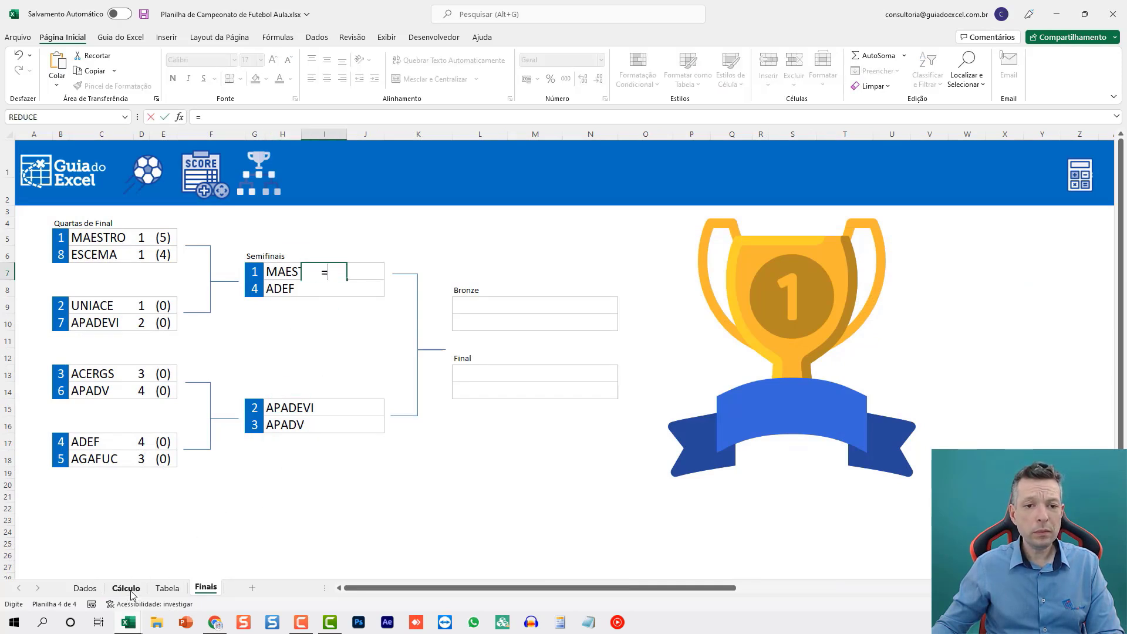
key(Escape)
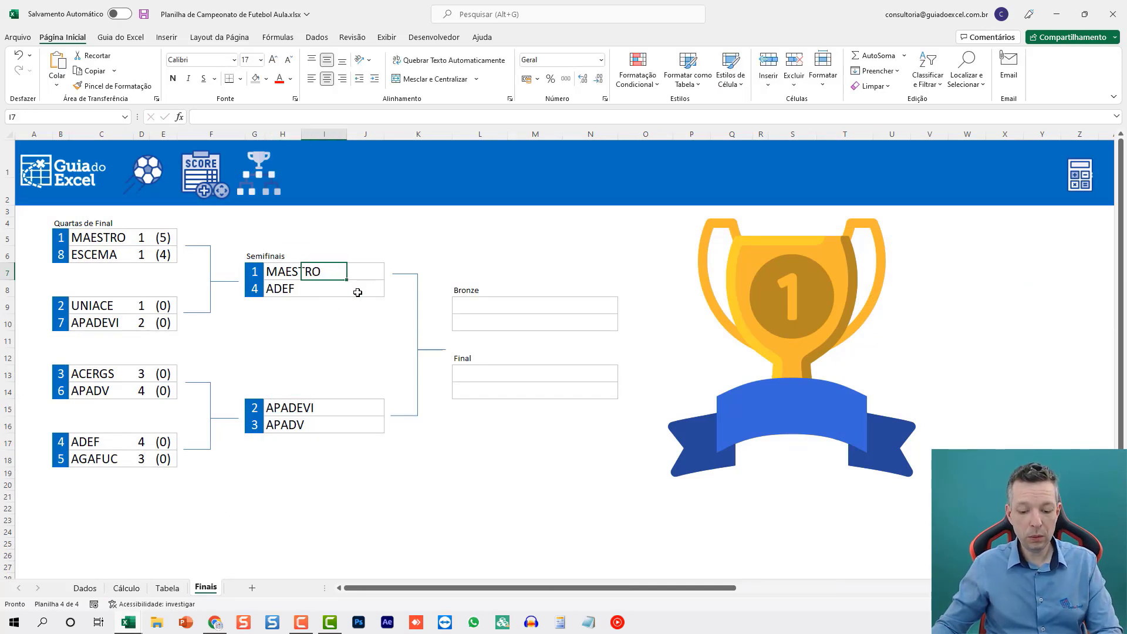
text(=)
click(126, 587)
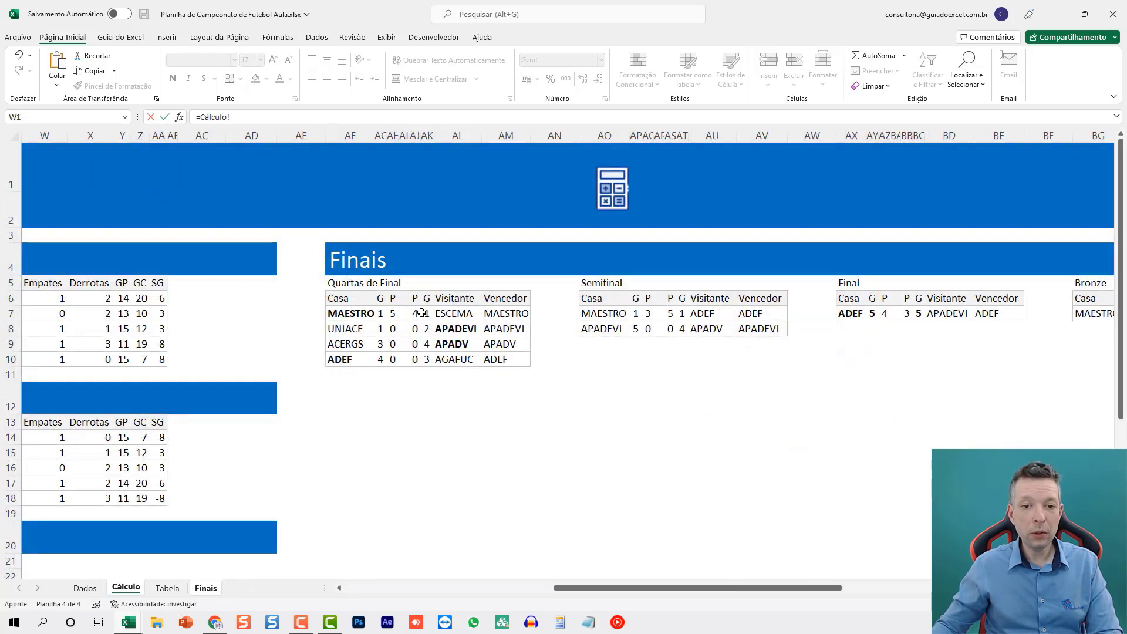
click(635, 315)
key(Return)
- Link J7 to Cálculo!AT7 and widen column H to fit the semifinal team names
click(364, 270)
text(=)
click(126, 588)
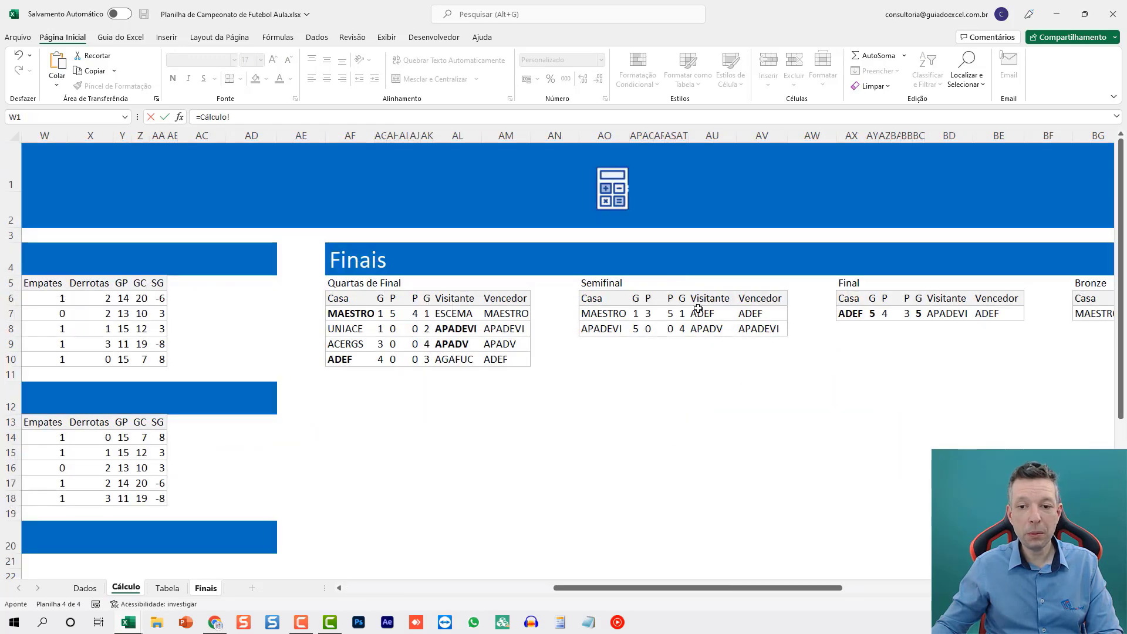
click(683, 314)
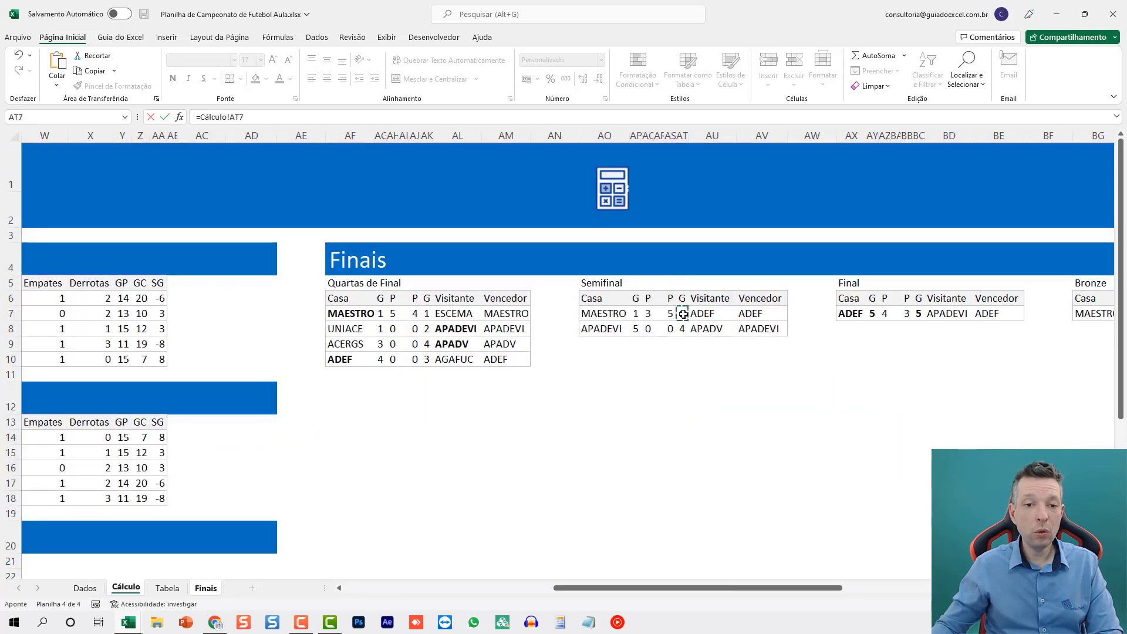
key(Return)
click(365, 254)
drag(300, 136, 320, 134)
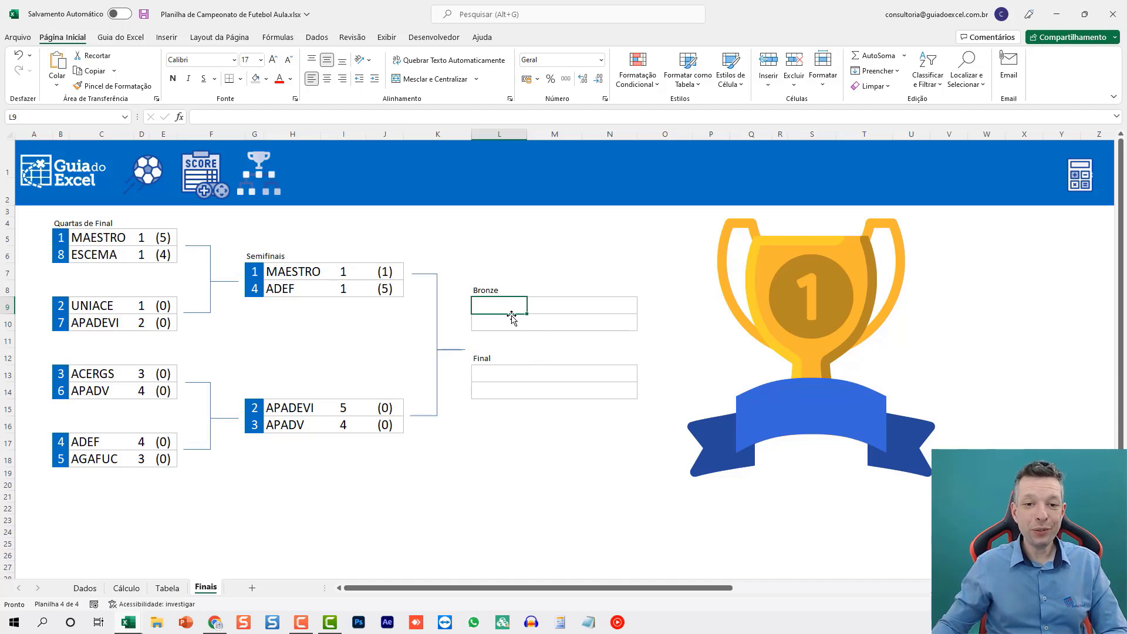
- Link L9 to the bronze match's home team in Cálculo!BG7
text(=)
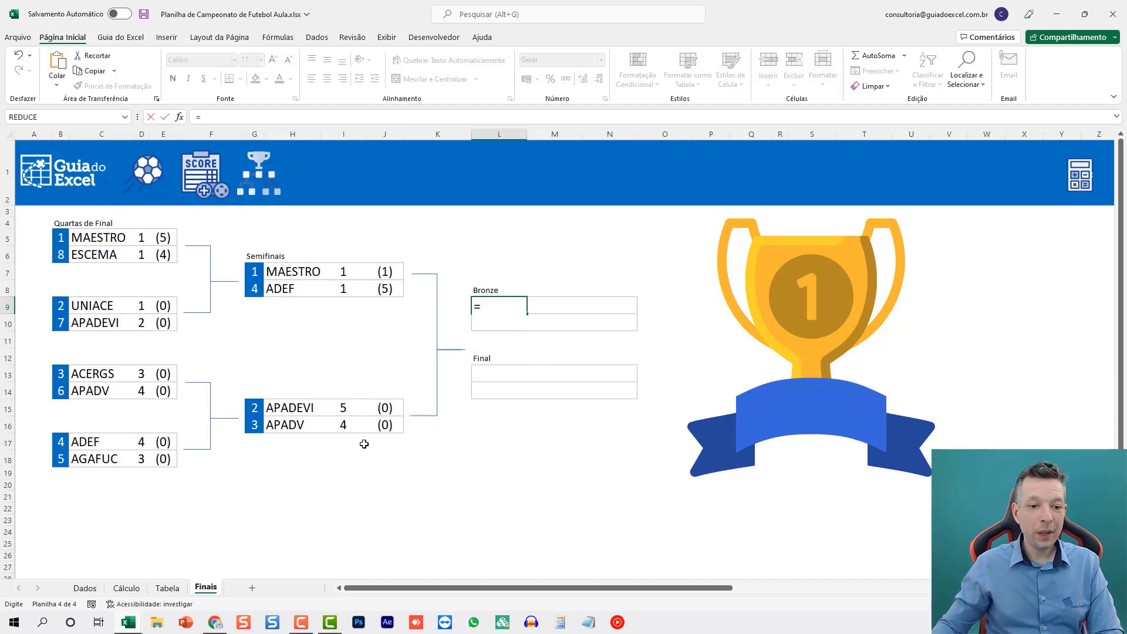
click(126, 587)
click(1025, 328)
key(Right)
key(Right)
key(Right)
key(Right)
key(Right)
key(Right)
key(Right)
key(Right)
key(Right)
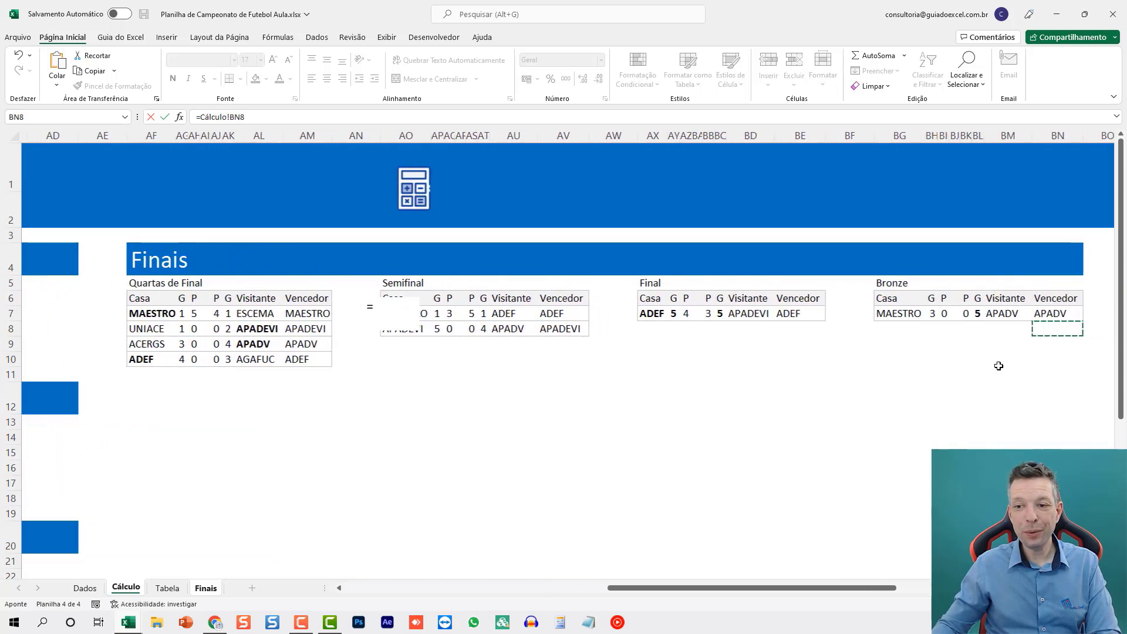
click(738, 316)
key(Return)
- Link L10 to the bronze match's visiting team in Cálculo!BM7
text(=)
click(126, 588)
click(832, 316)
key(Return)
- Link the bronze home team's goals in M9 to Cálculo!BH7 and its penalties in N9 to Cálculo!BI7
click(551, 303)
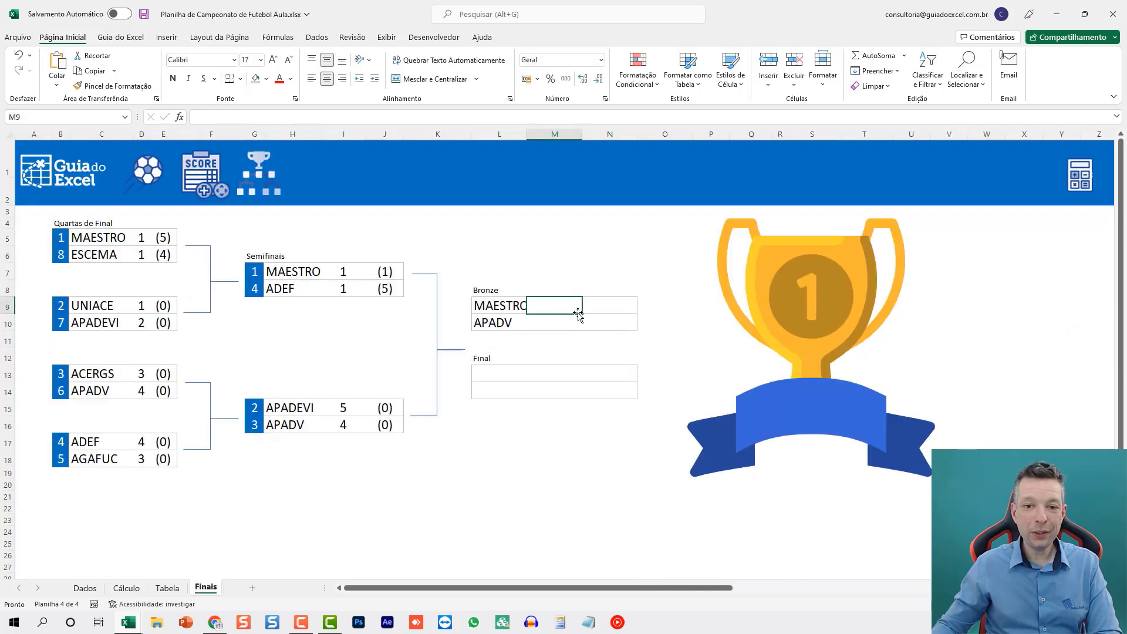
text(=)
click(127, 588)
click(764, 313)
key(Return)
click(596, 305)
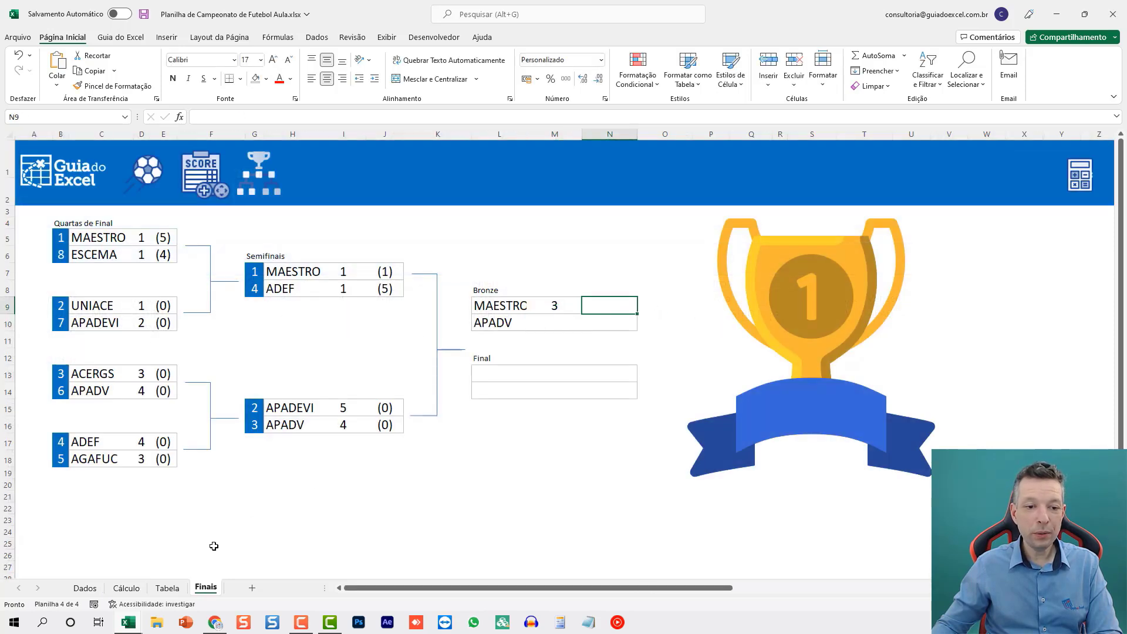
text(=)
click(126, 588)
click(775, 316)
key(Return)
- Link the bronze visiting team's goals in M10 to Cálculo!BL7 and its penalties in N10 to Cálculo!BK7
click(554, 323)
text(=)
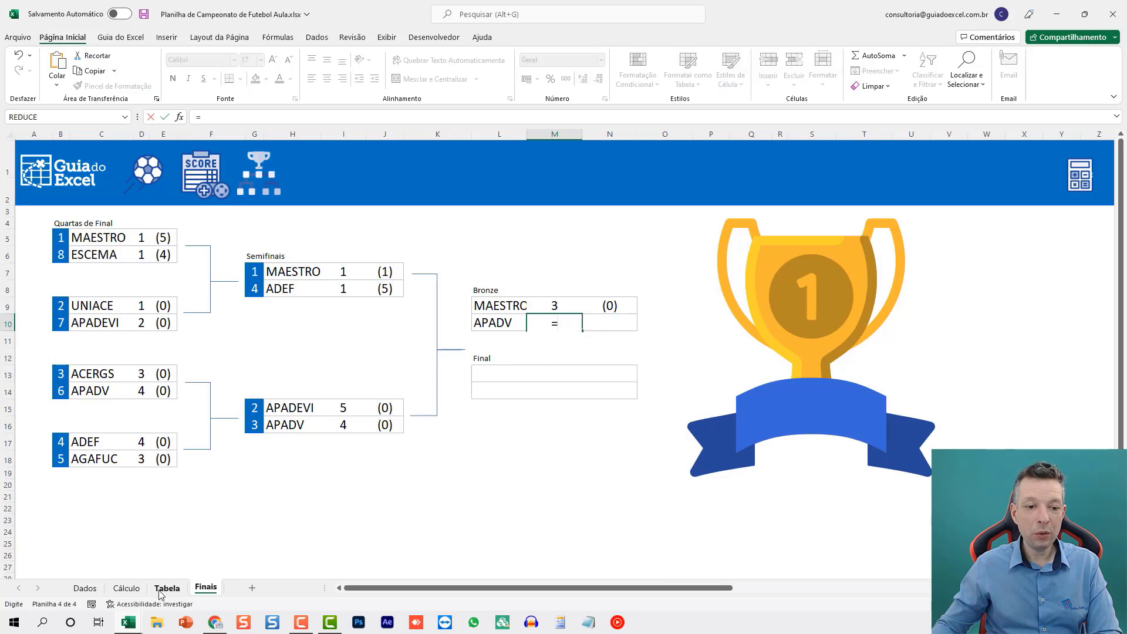
click(126, 588)
click(821, 311)
key(Tab)
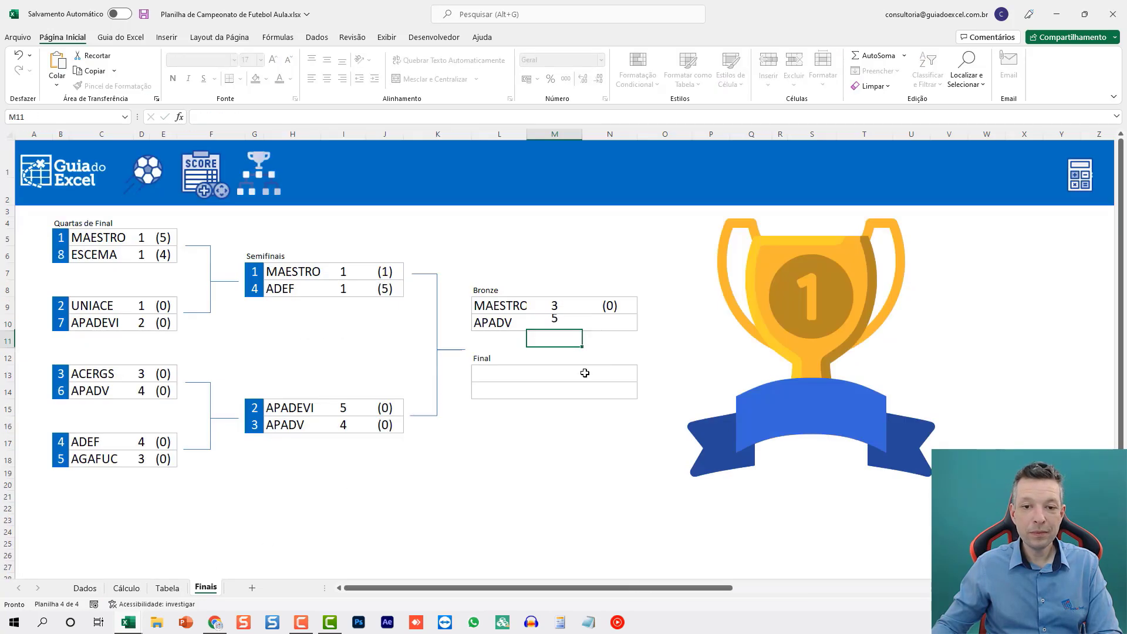
text(=)
click(127, 587)
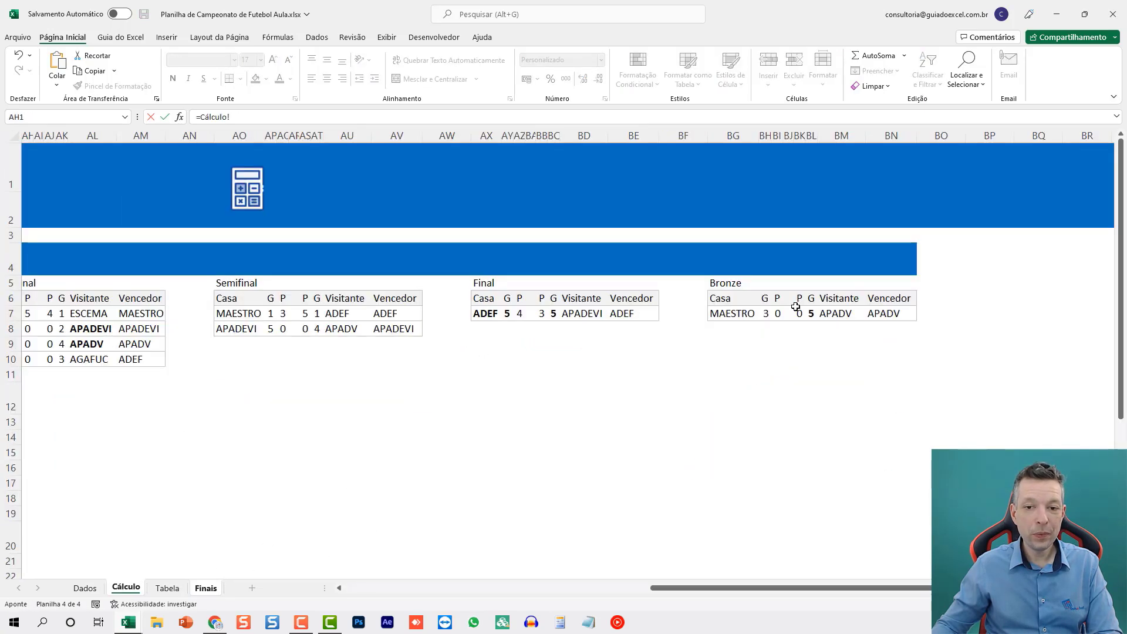
click(798, 314)
key(Return)
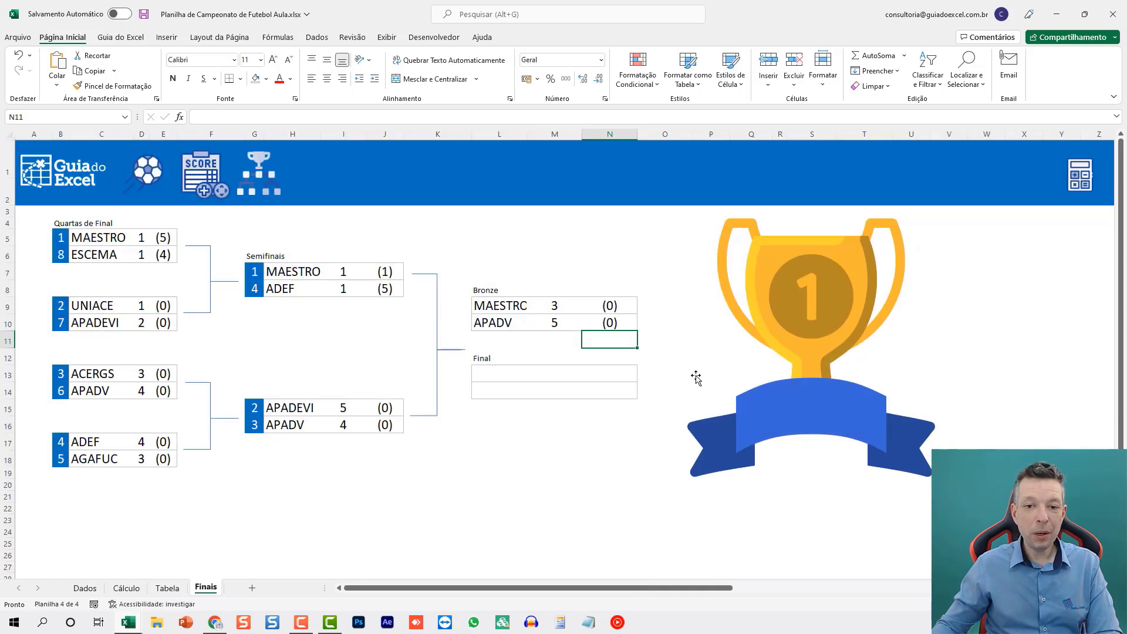
- Link the final's teams, L13 to Cálculo!AX7 and L14 to Cálculo!BD7
click(504, 376)
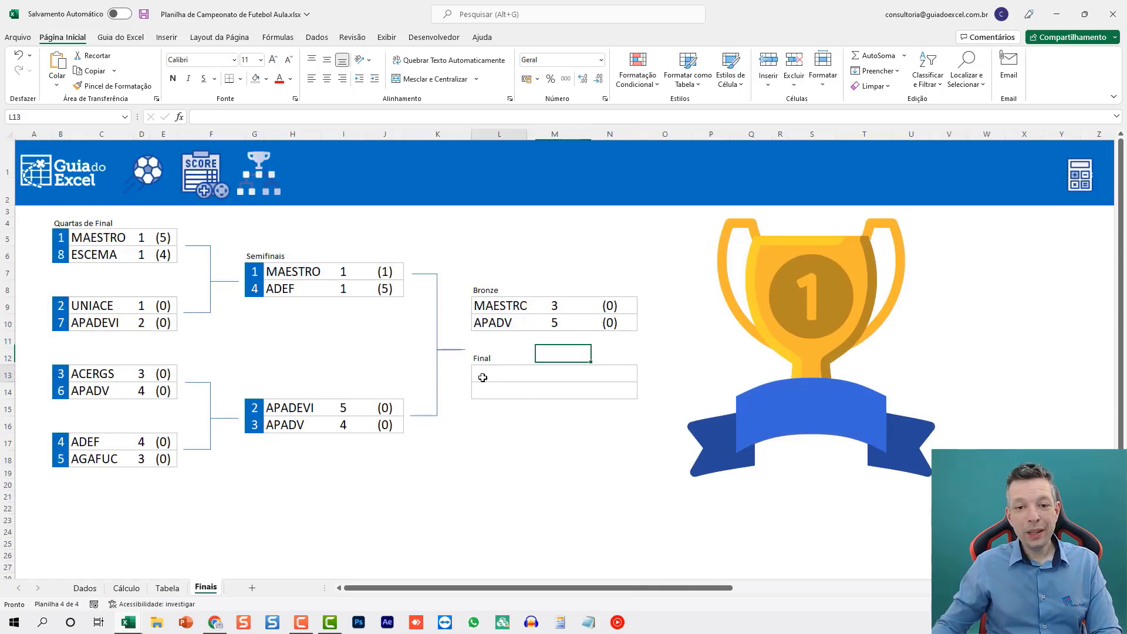
text(=)
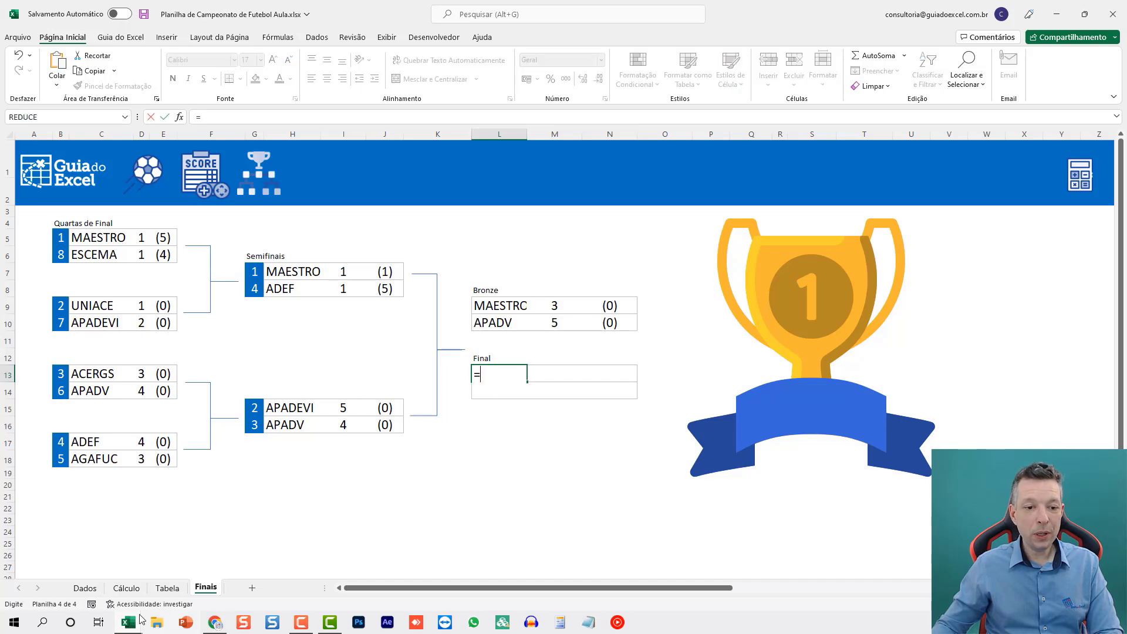
click(127, 588)
click(472, 314)
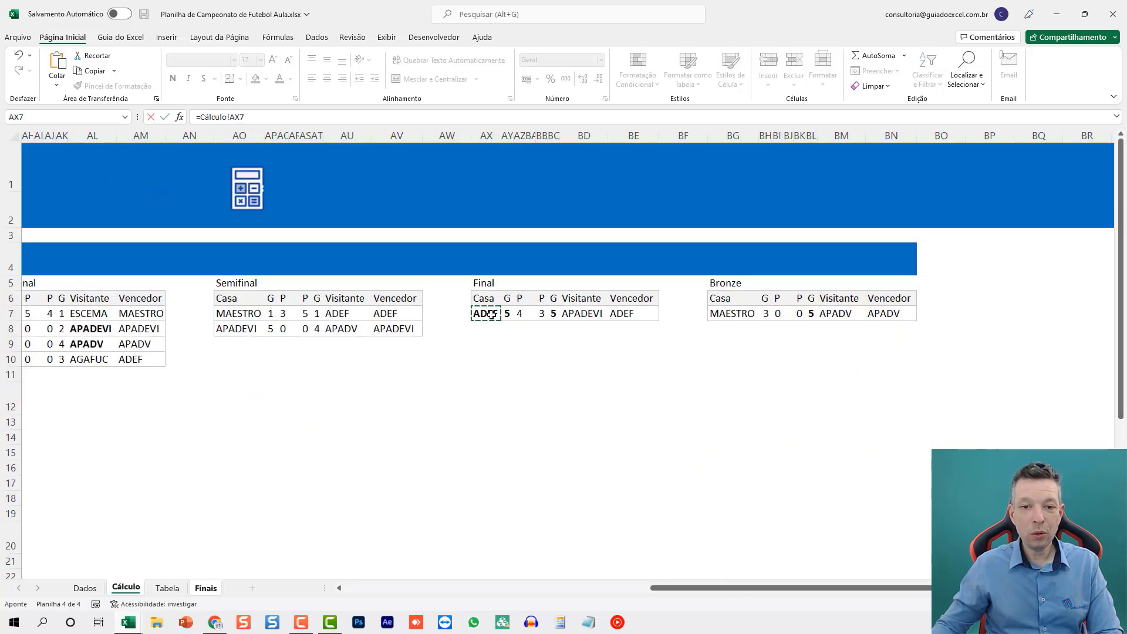
key(Return)
text(=)
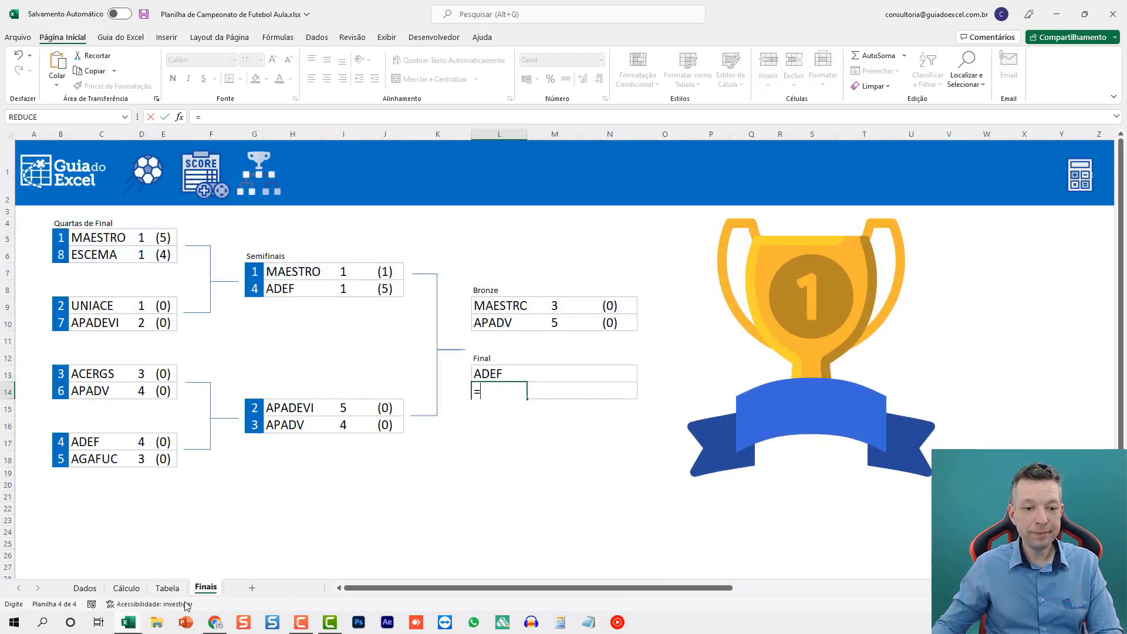
click(126, 588)
click(590, 316)
key(Return)
- Link the final home team's goals in M13 to Cálculo!AY7
click(551, 374)
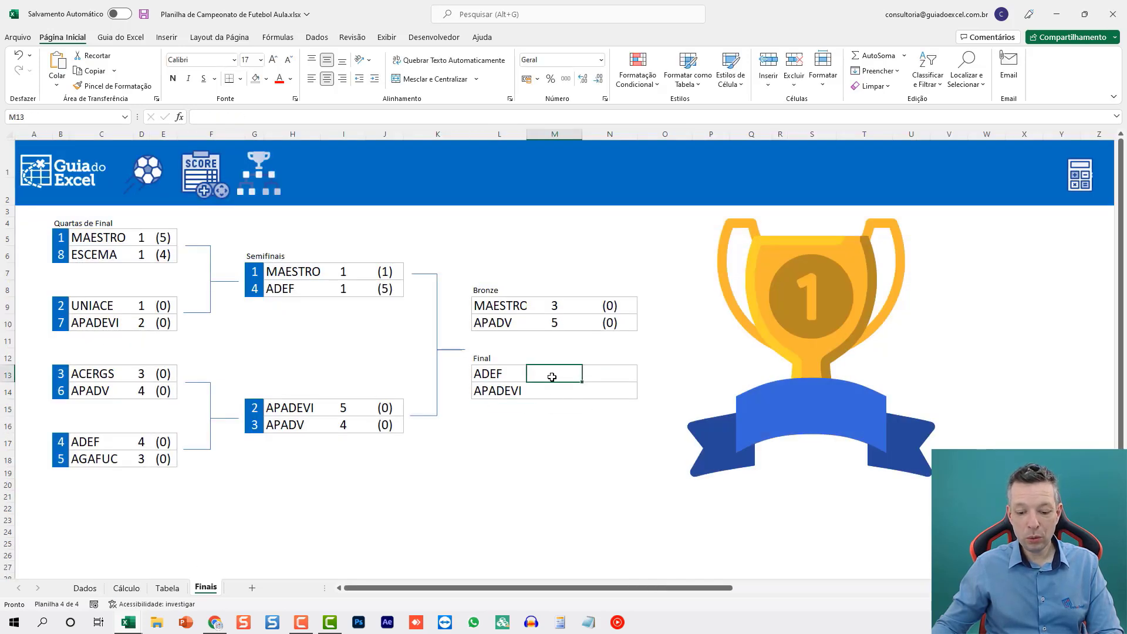
text(=)
click(126, 588)
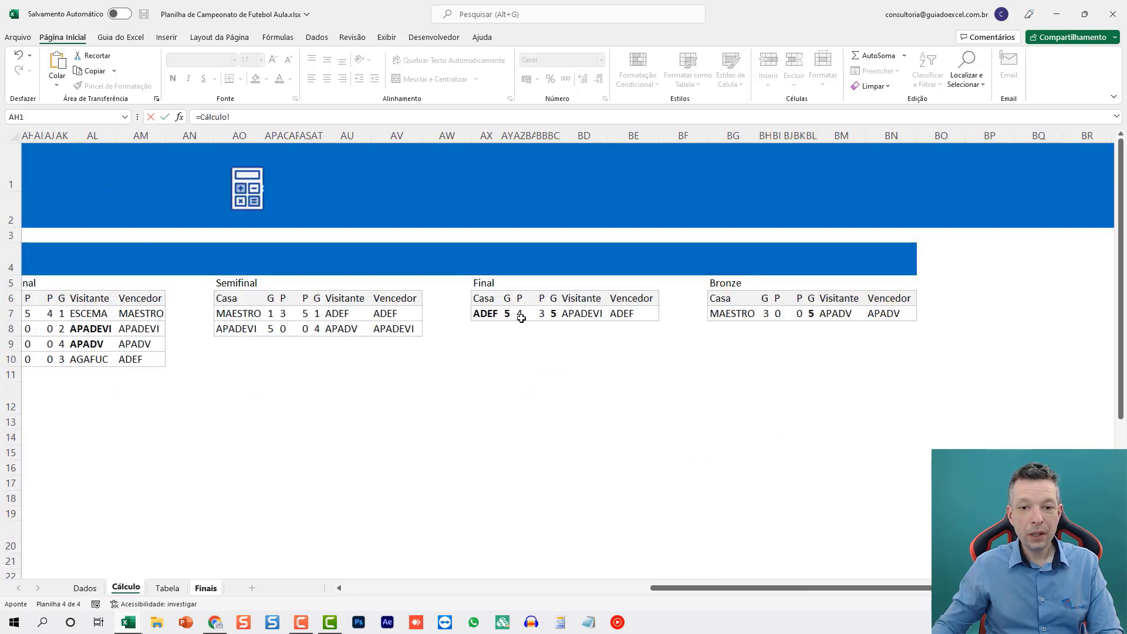
click(509, 315)
key(Return)
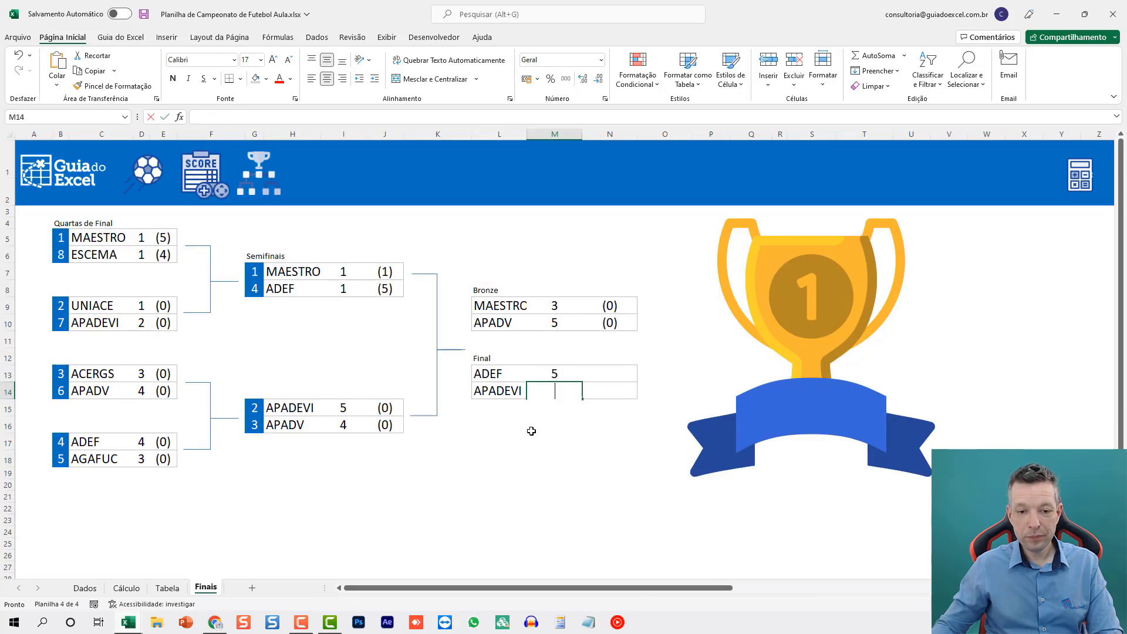
- Link the final visiting team's goals in M14 to Cálculo!BC7
text(=)
click(127, 588)
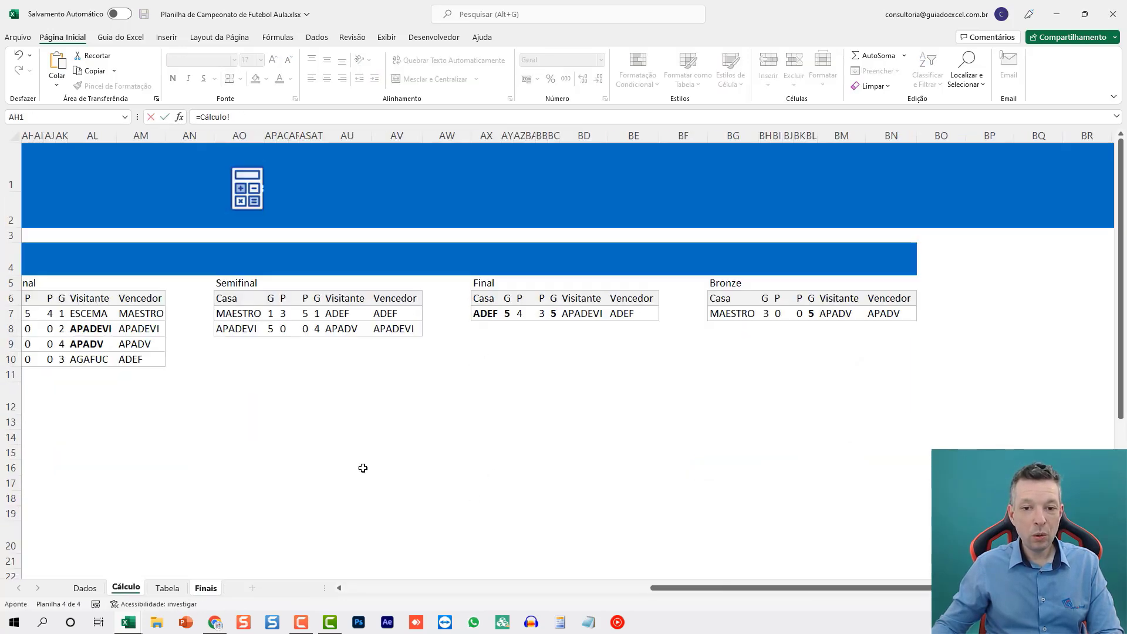
click(558, 317)
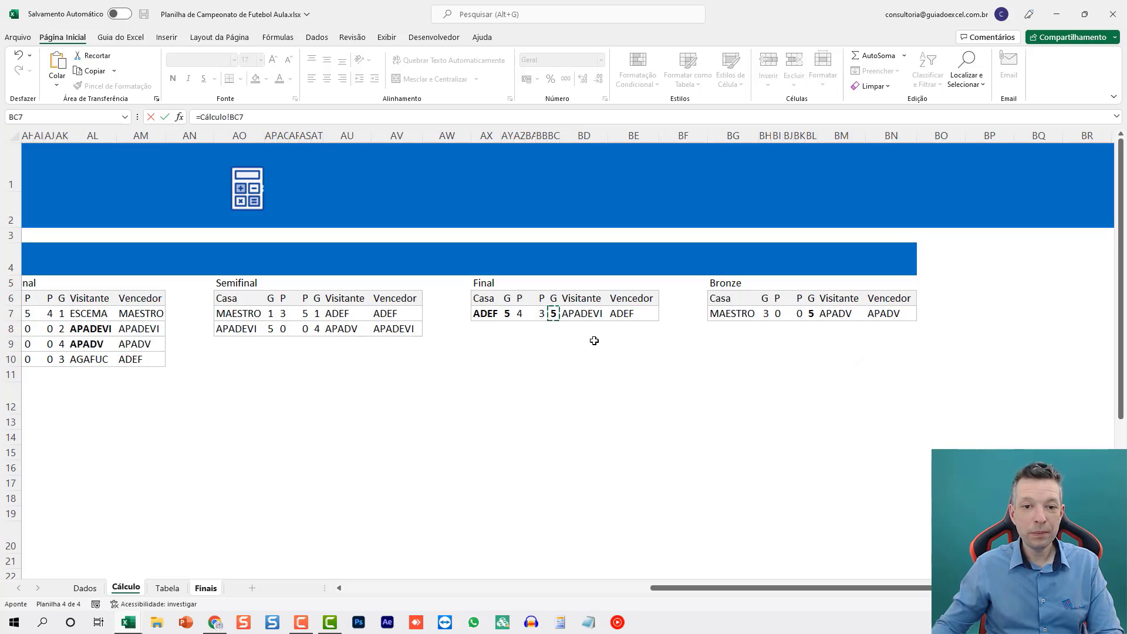
key(Return)
- Link the final's penalties, N13 to Cálculo!AZ7 and N14 to Cálculo!BB7
click(592, 376)
text(=)
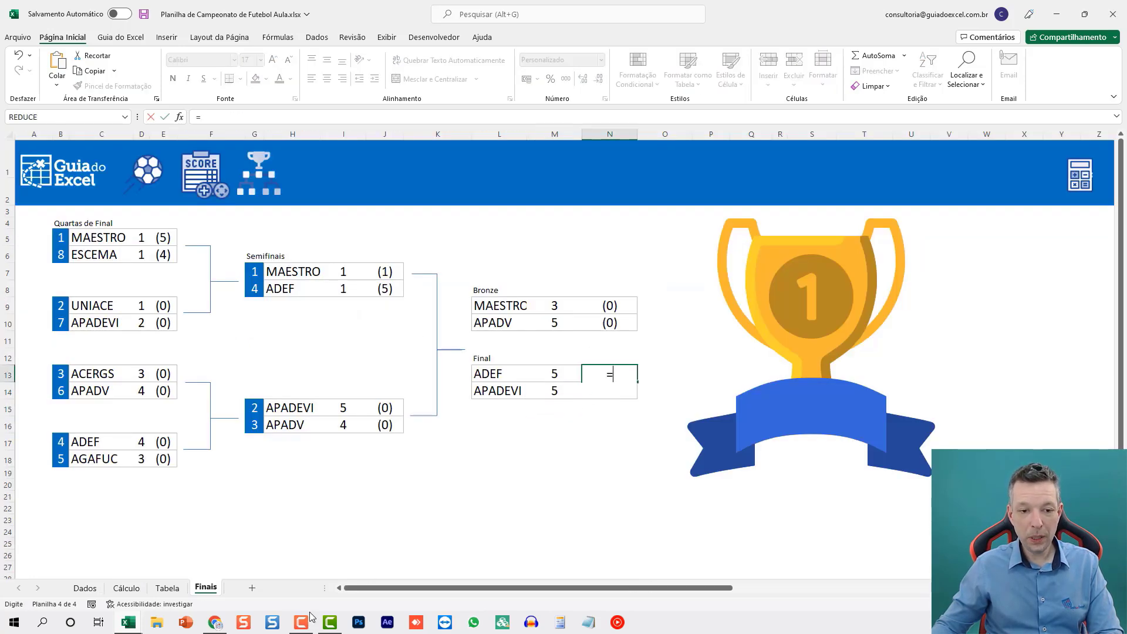
click(126, 587)
click(522, 315)
key(Return)
text(=)
click(126, 588)
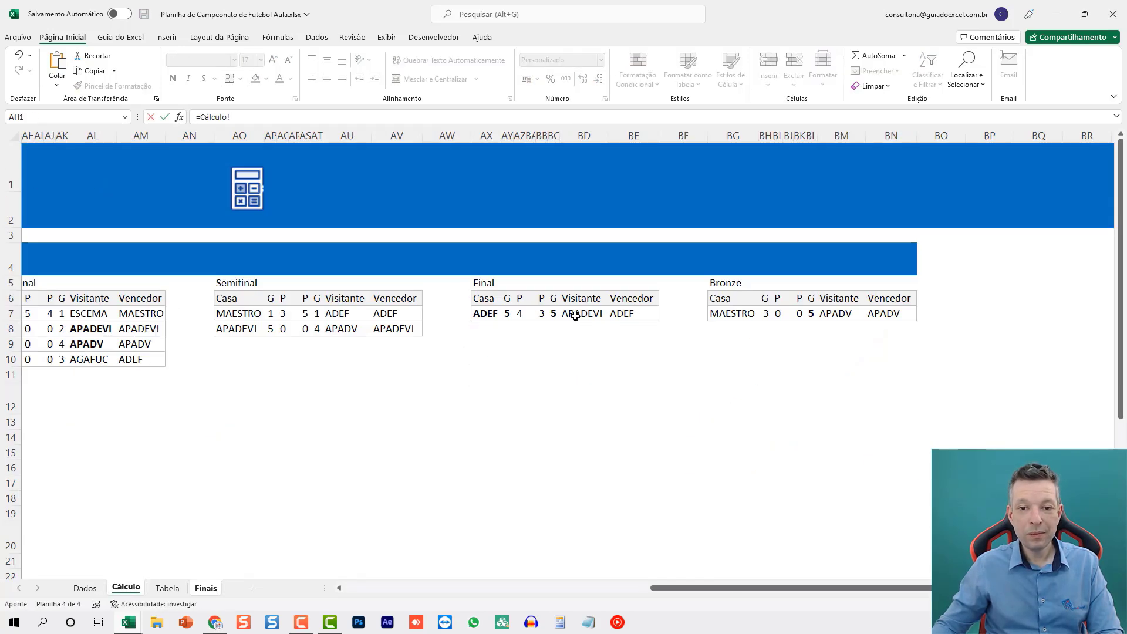
click(541, 314)
key(Return)
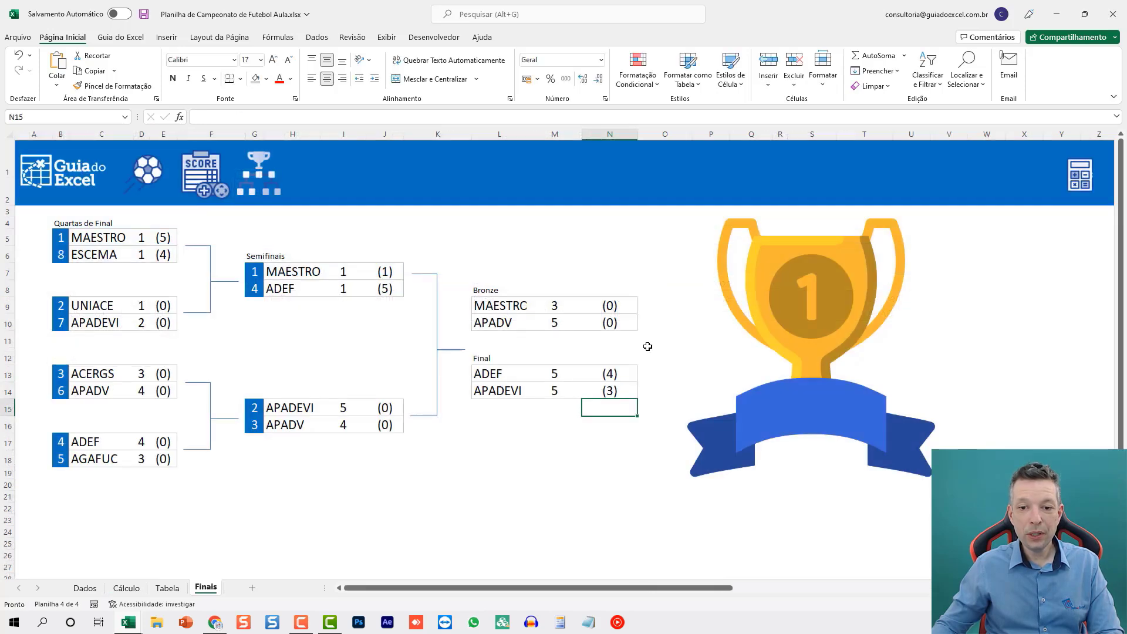
- Insert an empty text box below the Final match on the Finais sheet, spanning about columns L to N
click(654, 533)
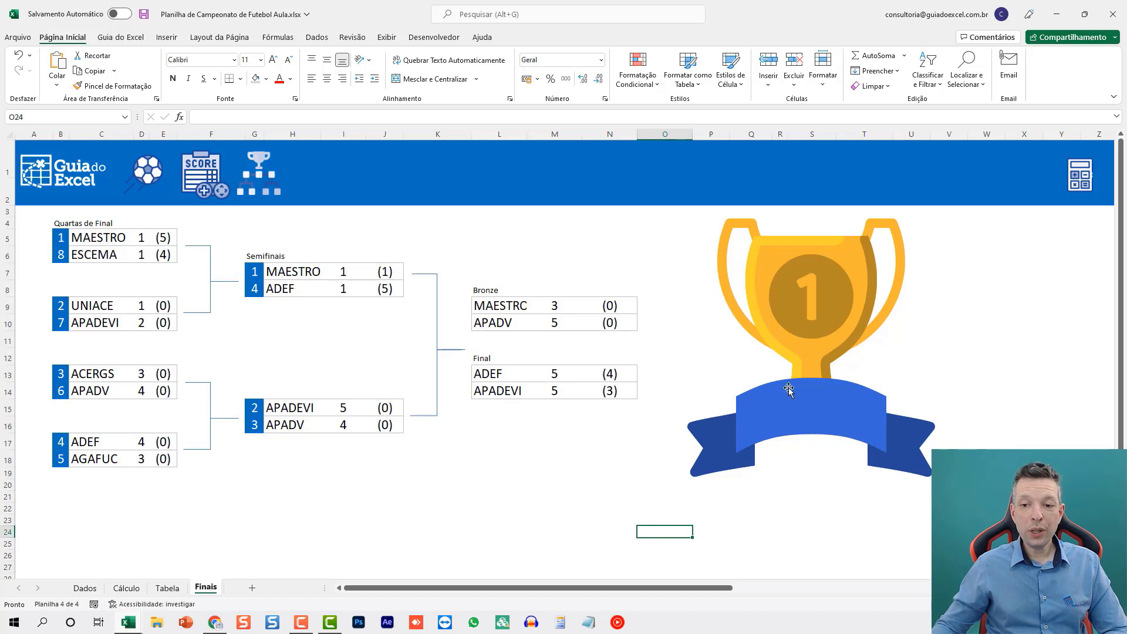
click(173, 39)
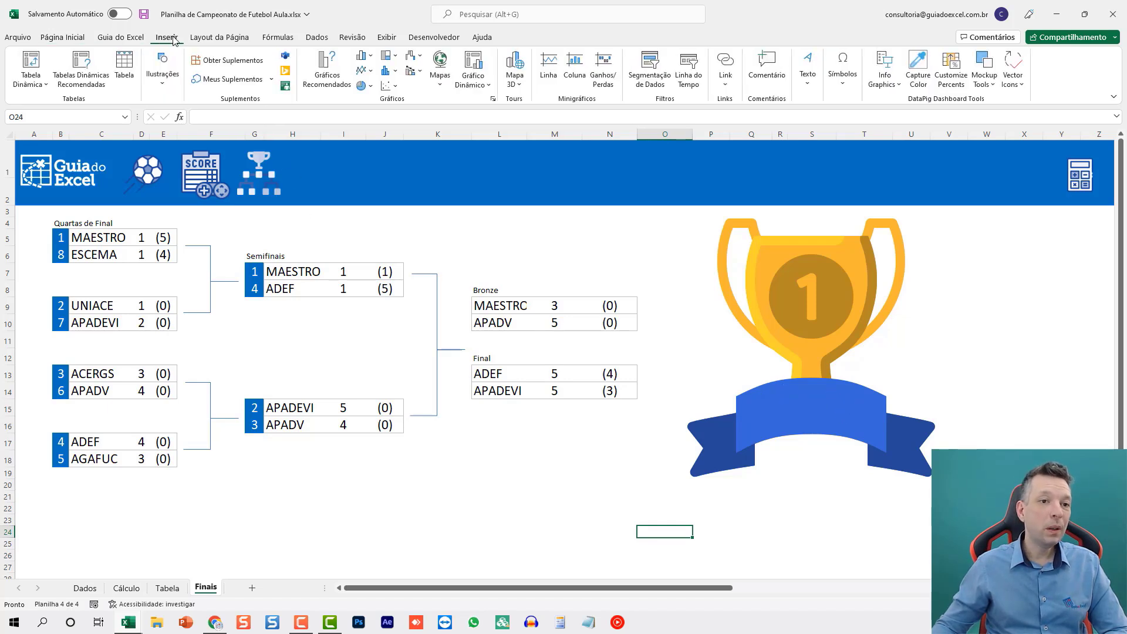
click(808, 75)
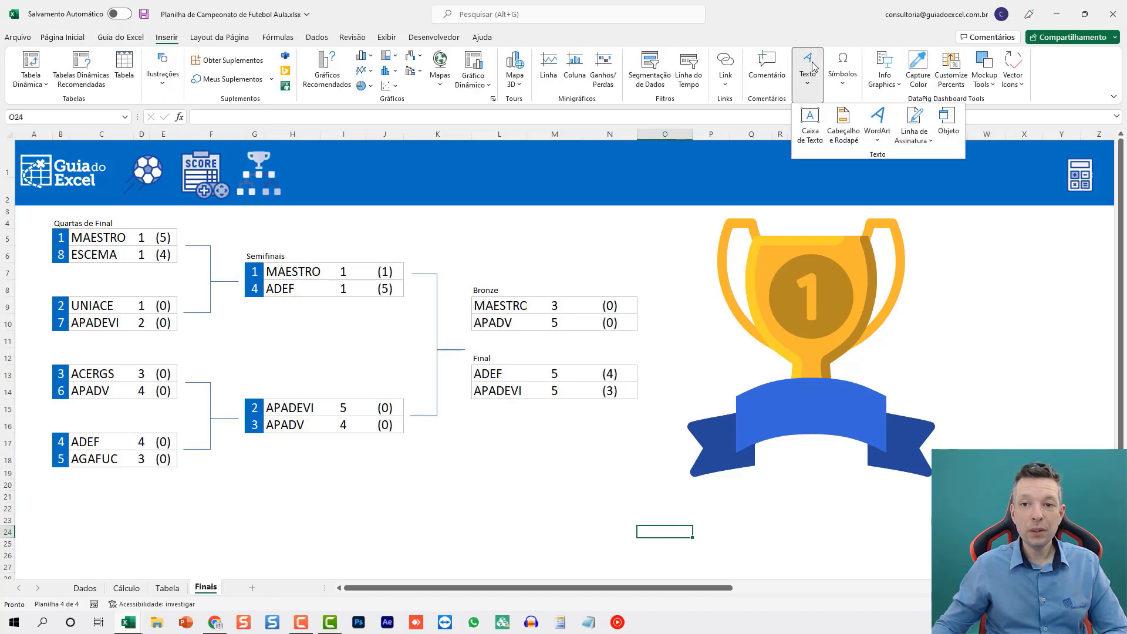
click(810, 124)
drag(505, 431, 663, 476)
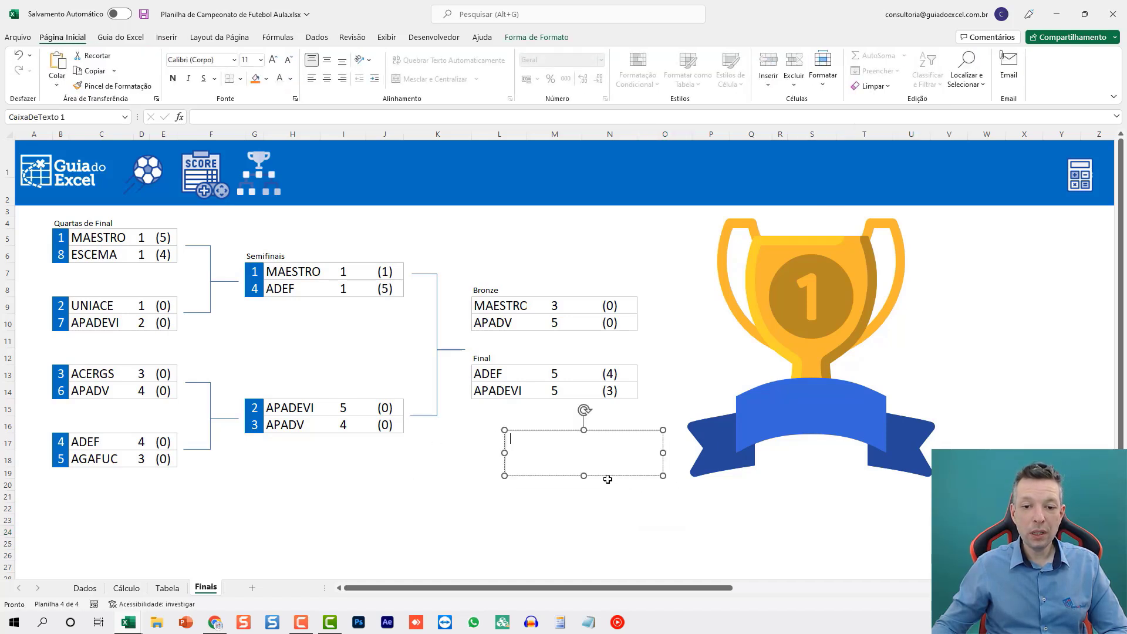
click(559, 431)
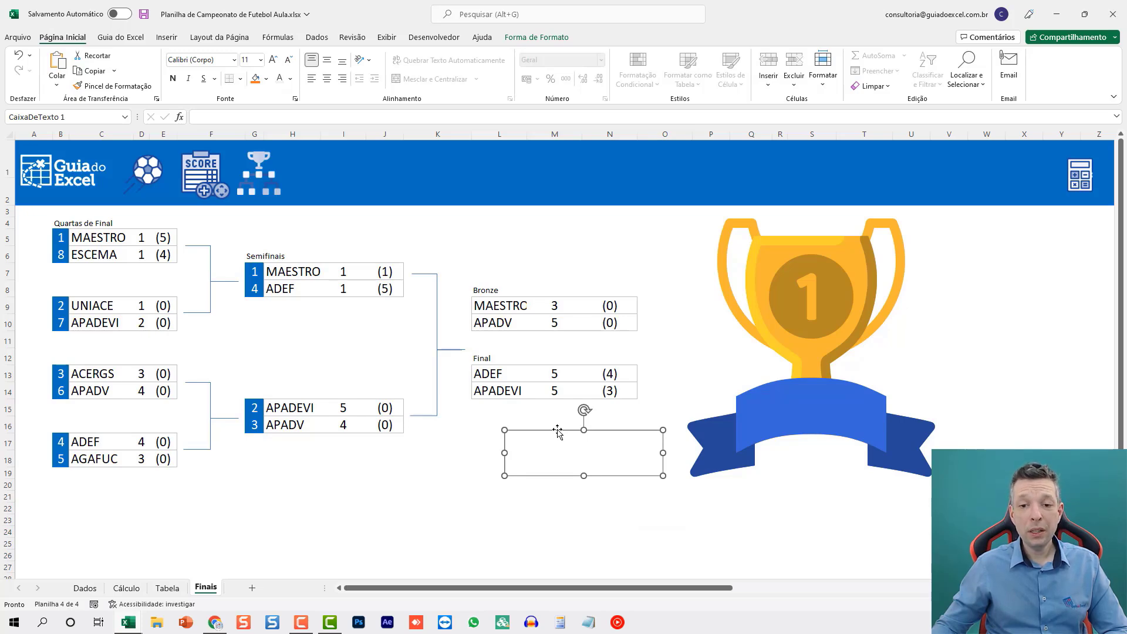
- Link the text box to the final's winner in Cálculo!BE7
click(147, 589)
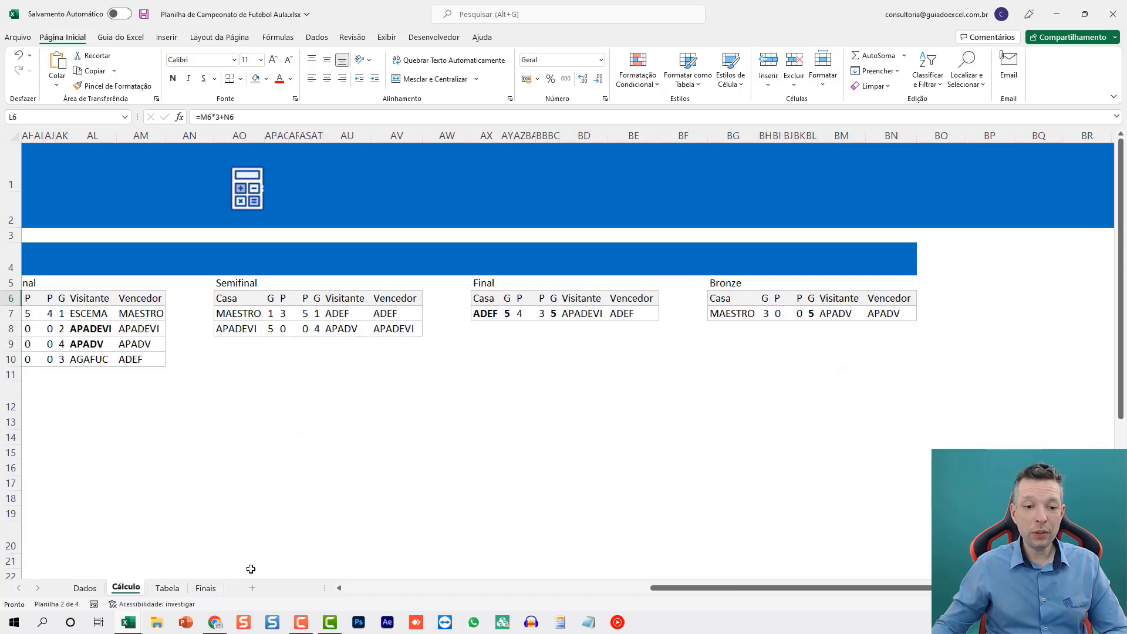
click(206, 588)
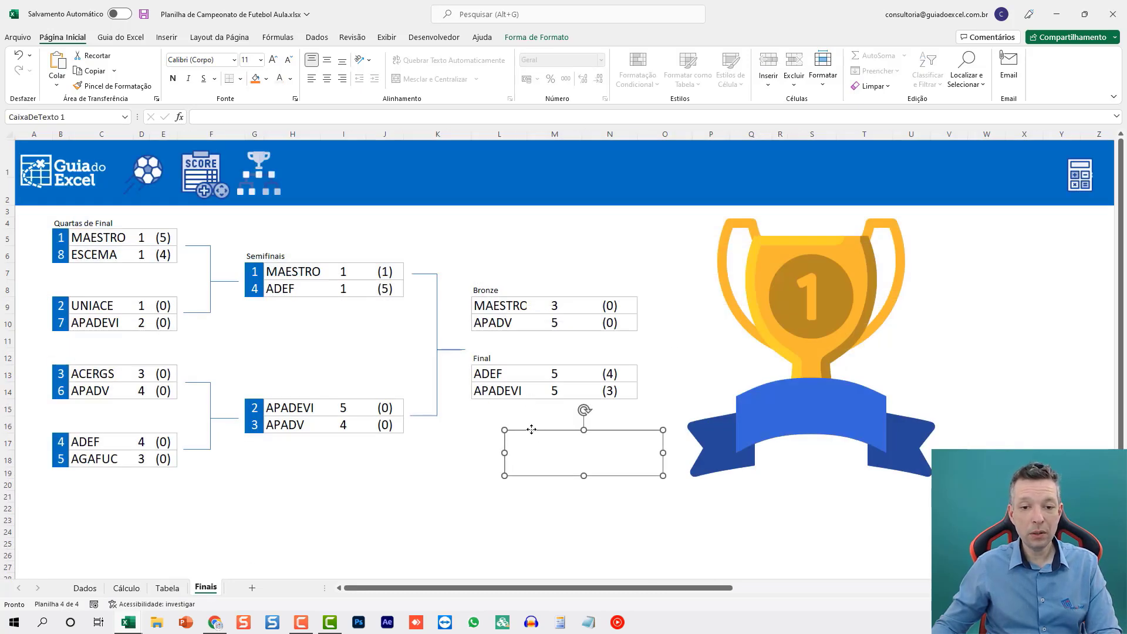
click(270, 117)
text(=)
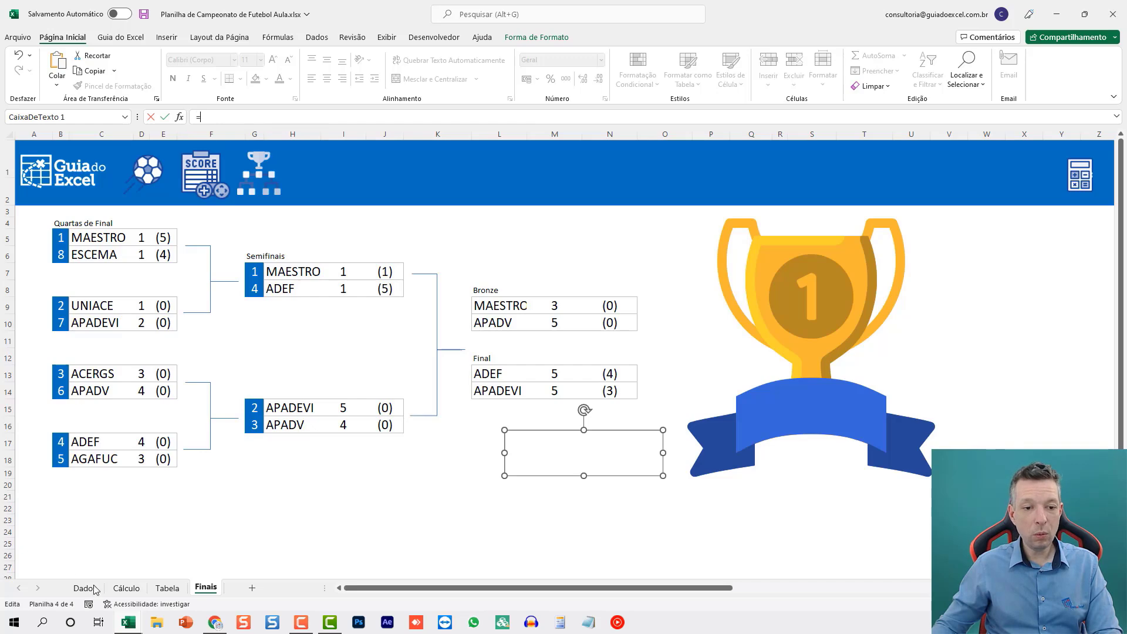
click(126, 588)
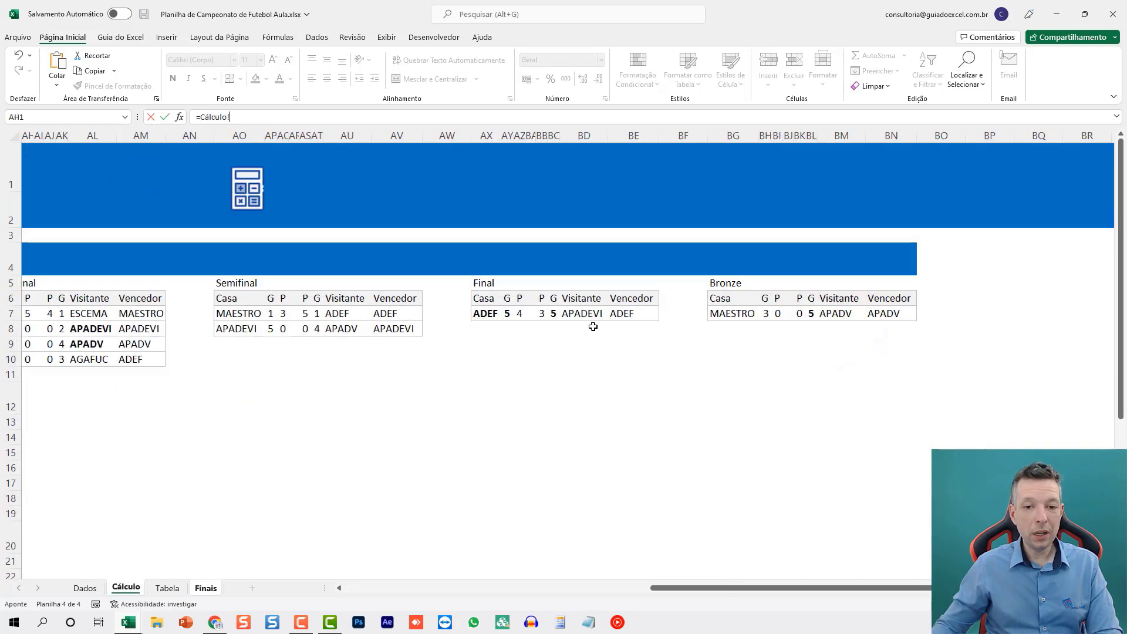
click(630, 314)
key(Return)
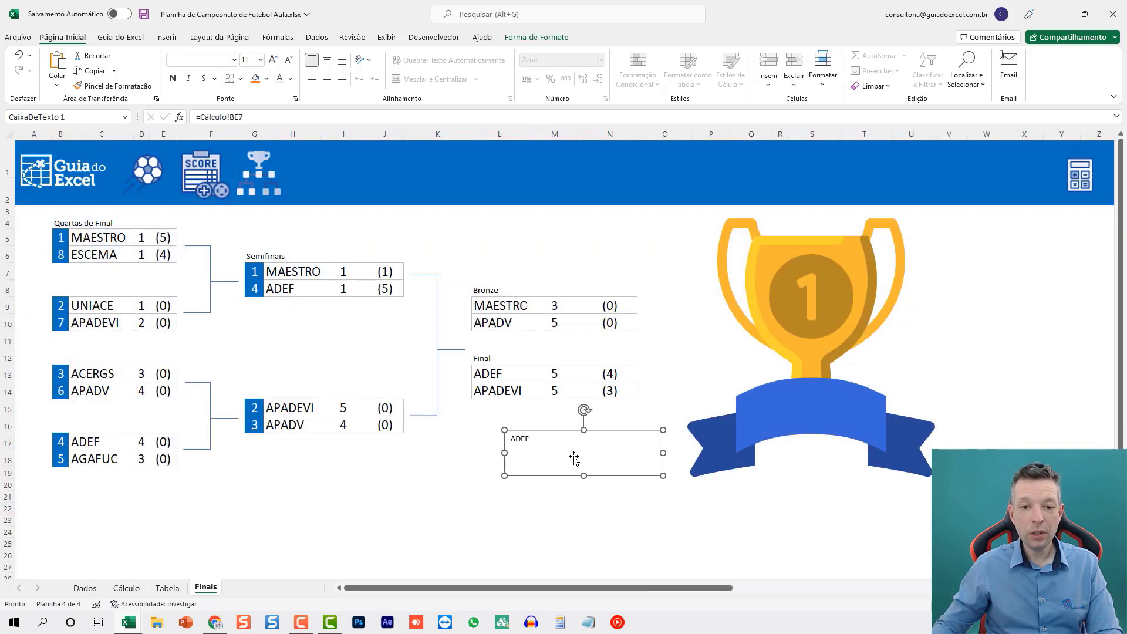
- Make the champion text box slightly narrower and open its fill and line formatting options
drag(664, 473, 640, 476)
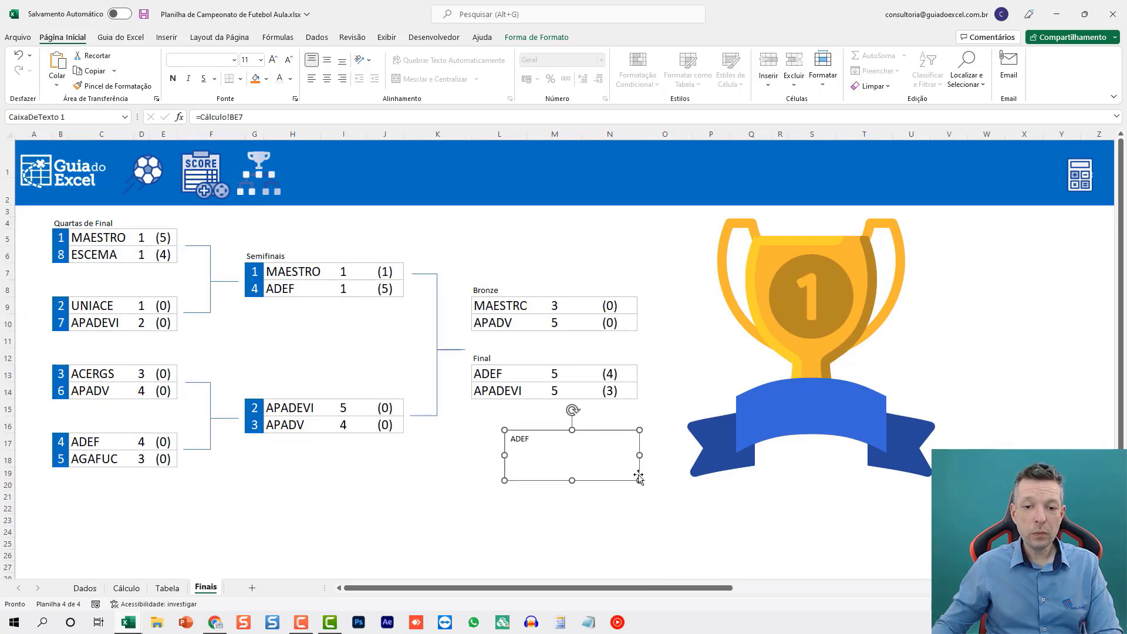
right_click(587, 430)
click(643, 421)
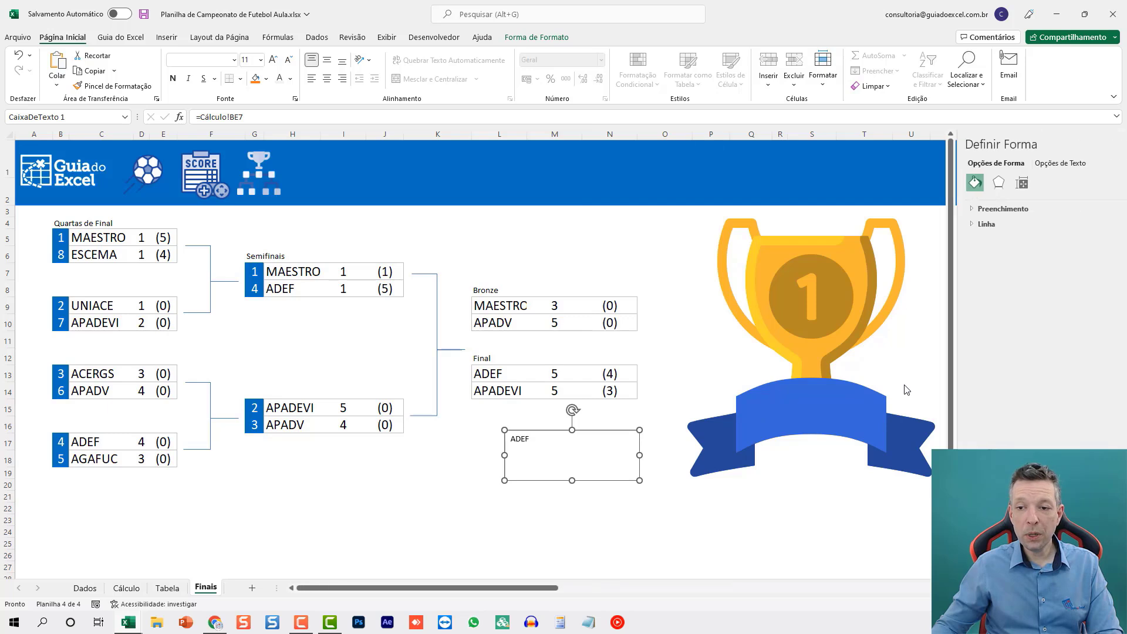
click(958, 210)
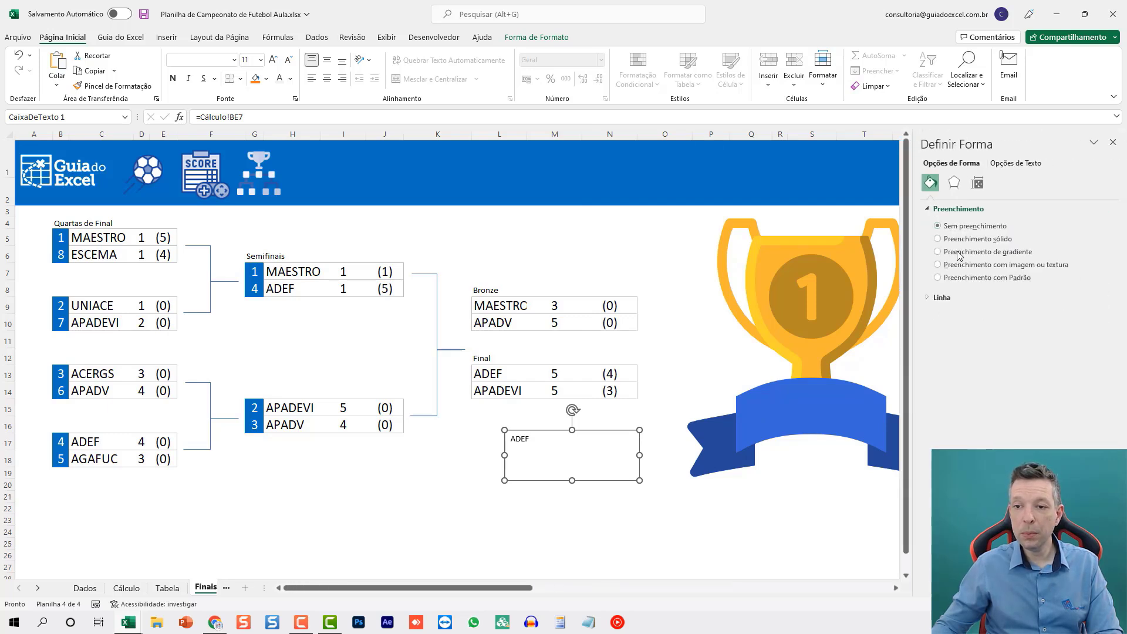
click(946, 297)
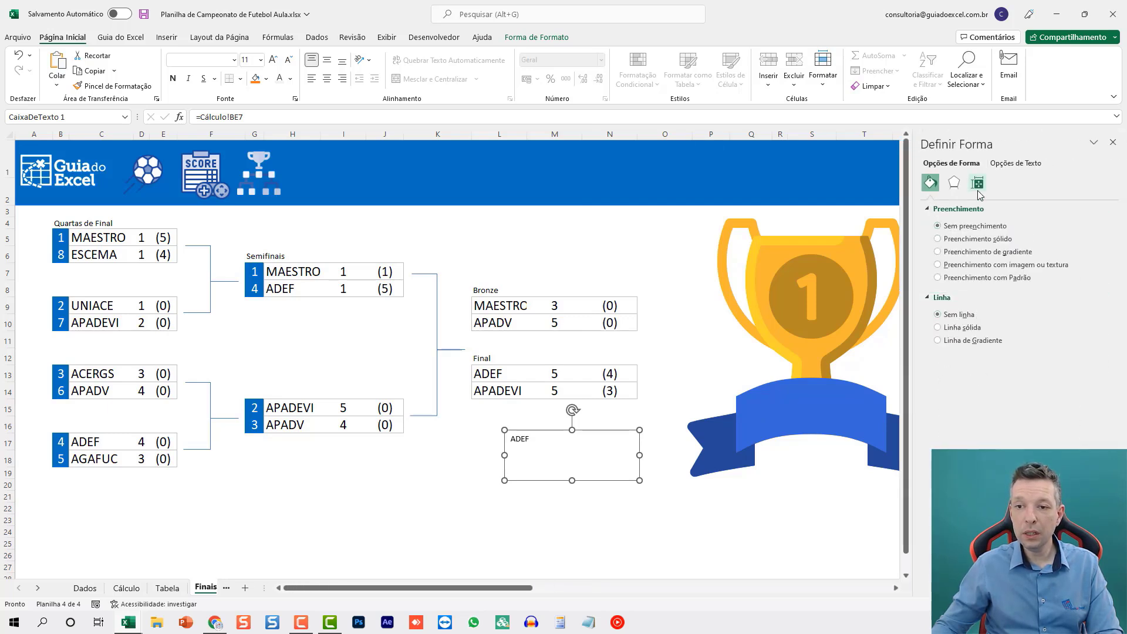
- Set the champion text box's font size to 36 and centre its text horizontally and vertically
click(276, 62)
click(275, 61)
click(274, 61)
click(274, 61)
click(273, 60)
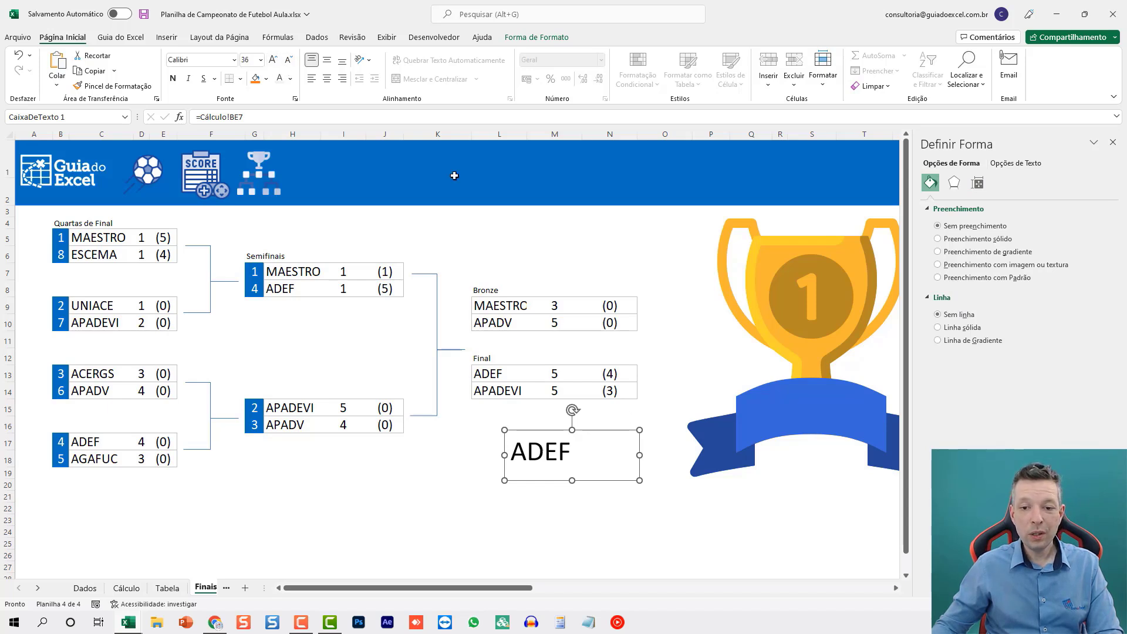
click(327, 78)
click(326, 60)
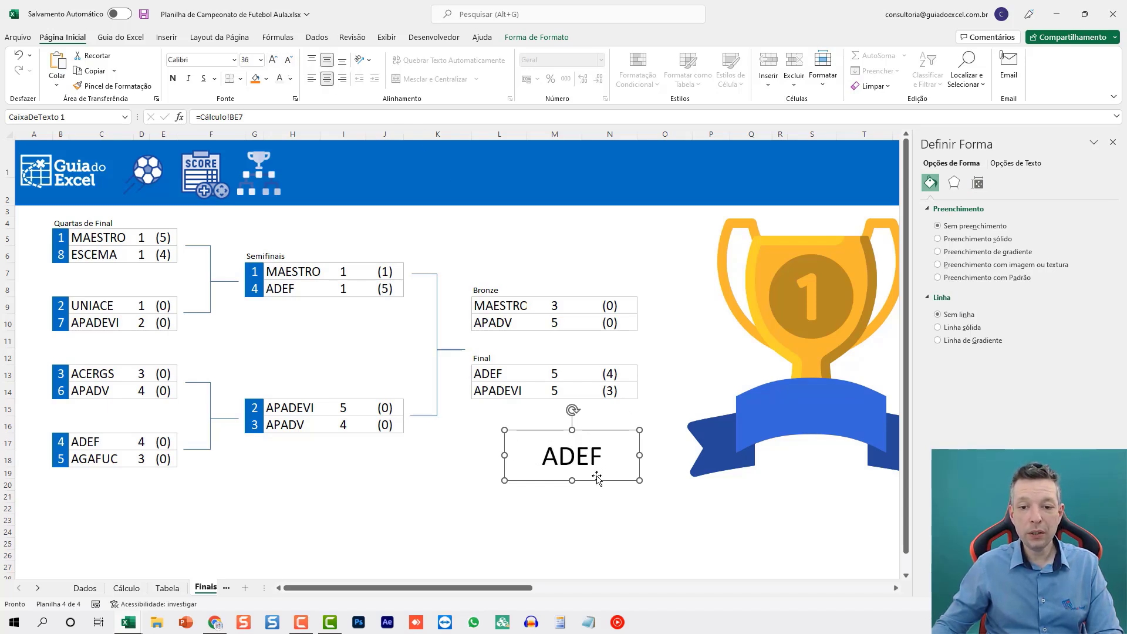
- Place the champion text box on the trophy's blue ribbon and make its text white
drag(595, 481, 830, 432)
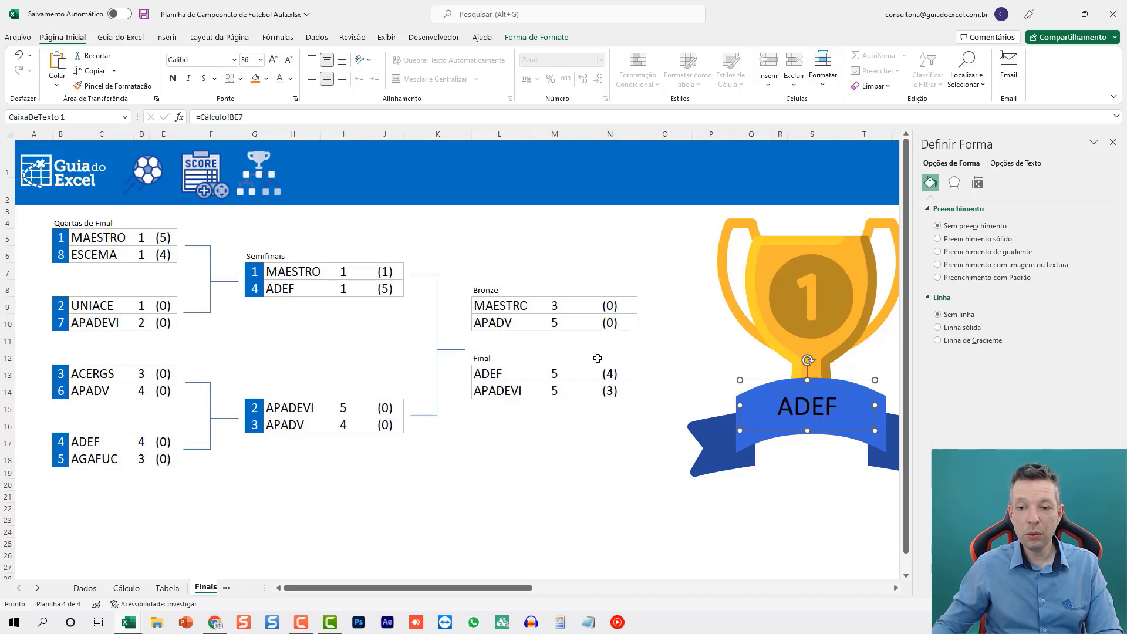
click(1114, 143)
click(988, 426)
click(875, 414)
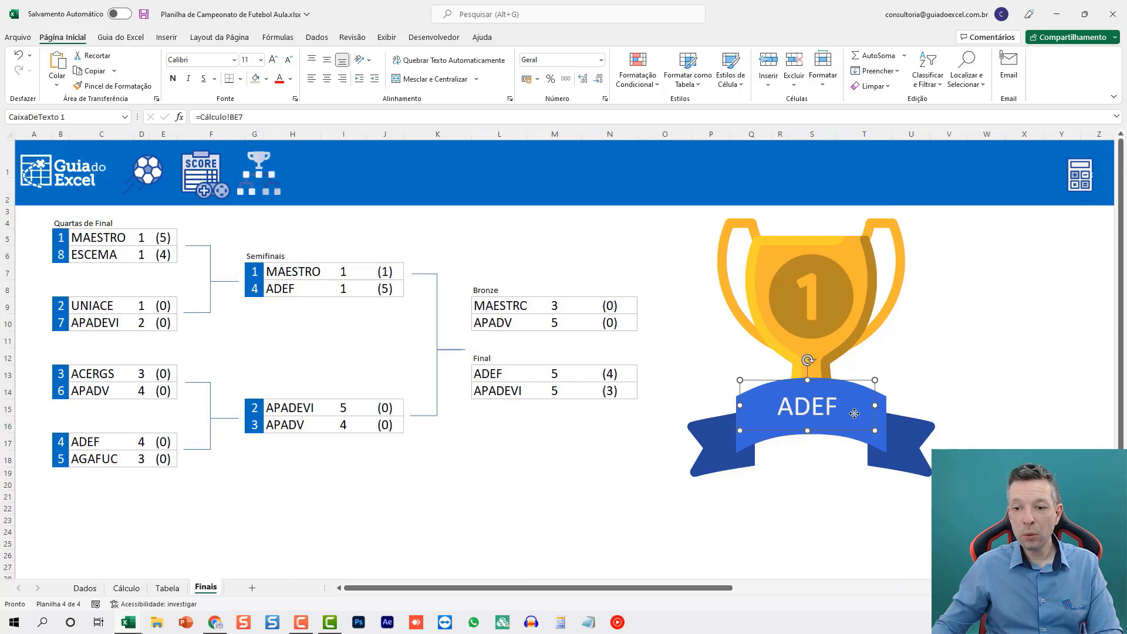
- Widen the champion text box on both sides to span the central part of the trophy's ribbon
drag(875, 406, 889, 406)
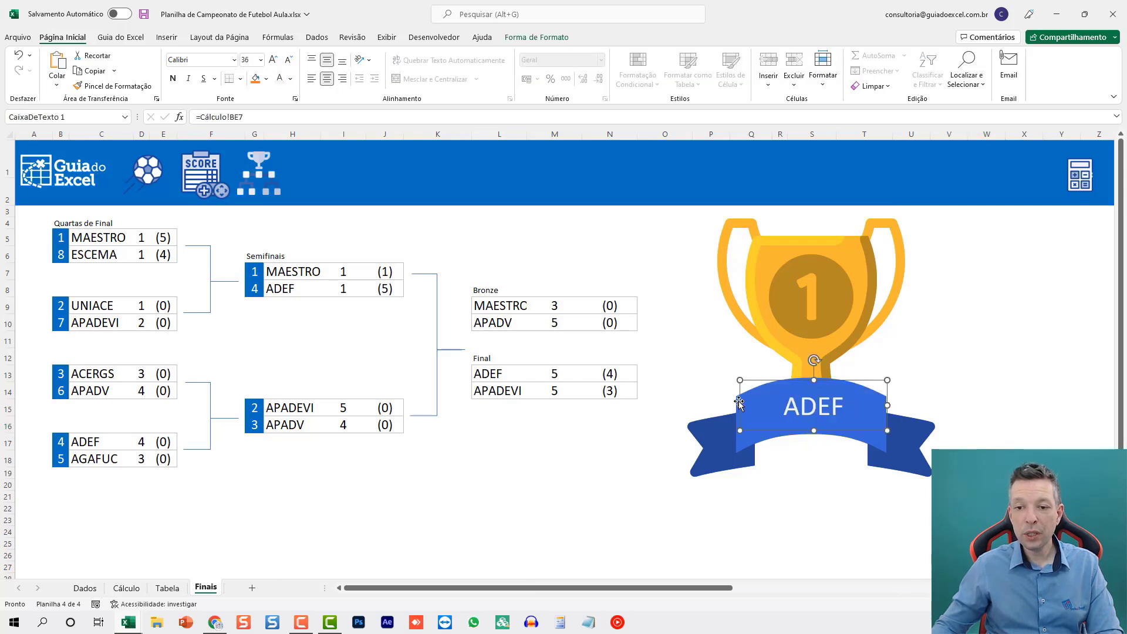
drag(740, 403, 733, 403)
click(951, 332)
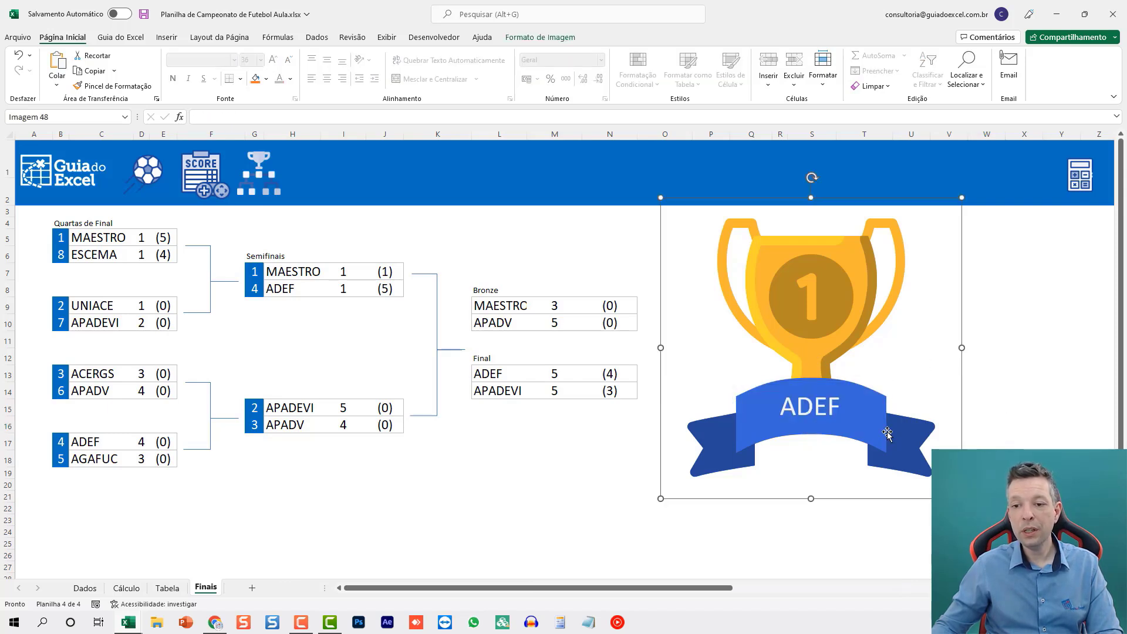
click(1026, 374)
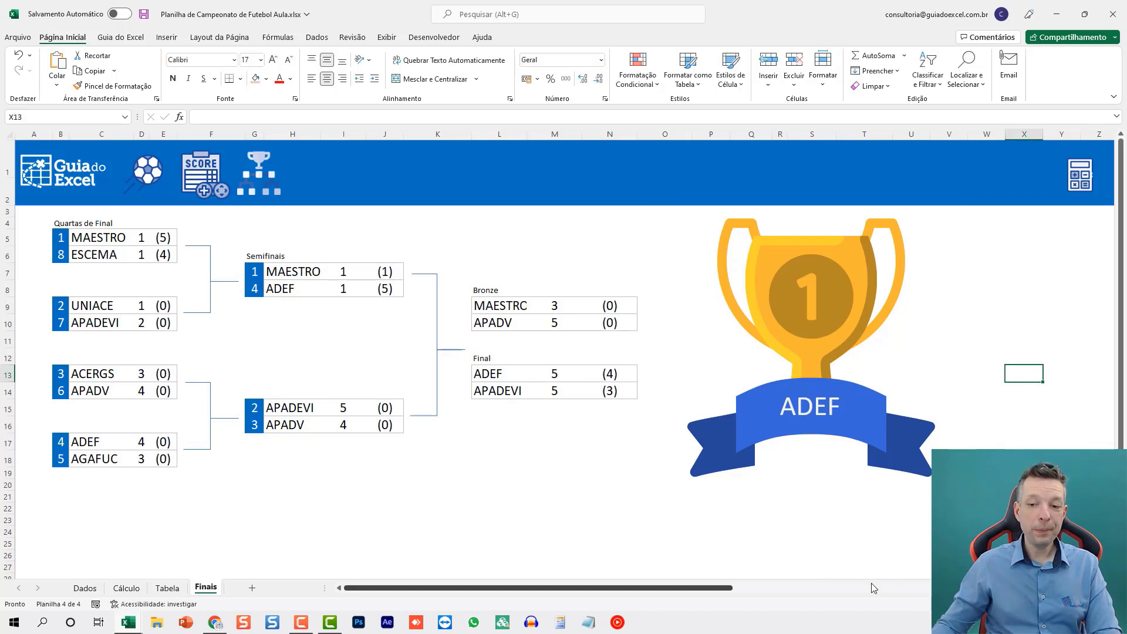
- Use the banner's navigation icons to review the Tabela, Finais, Dados and Cálculo sheets of the workbook
click(416, 520)
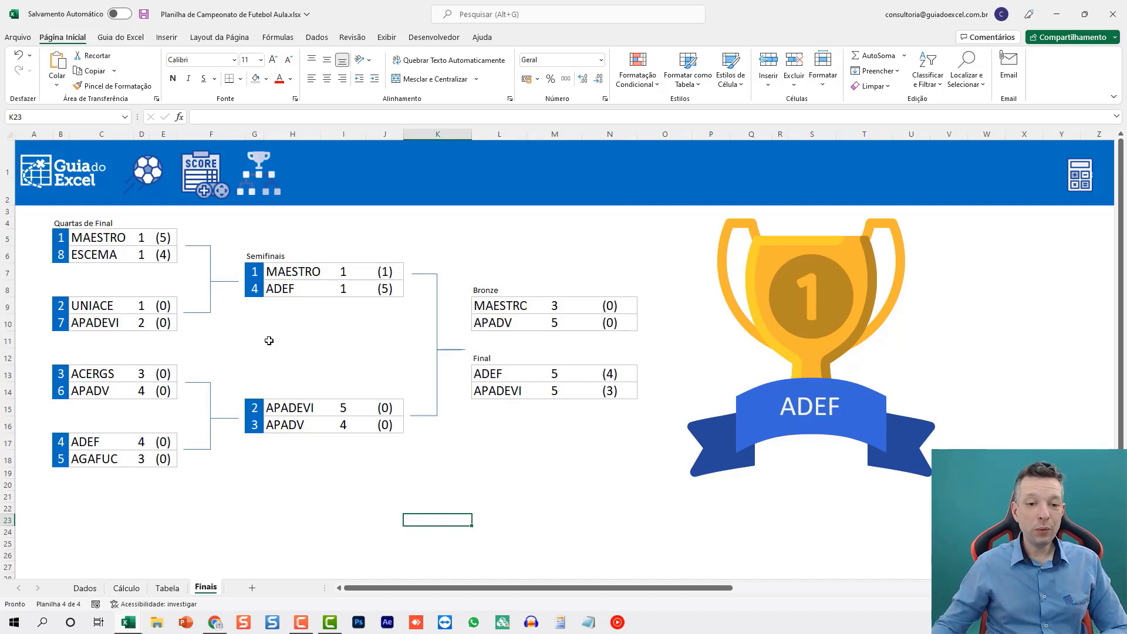
click(194, 181)
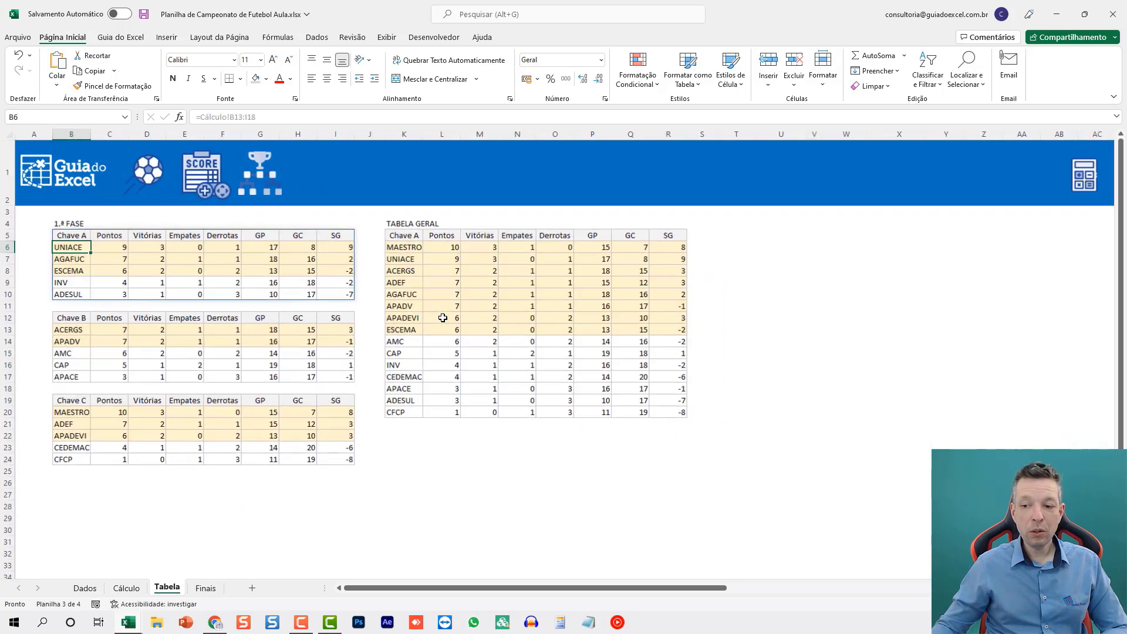
click(267, 165)
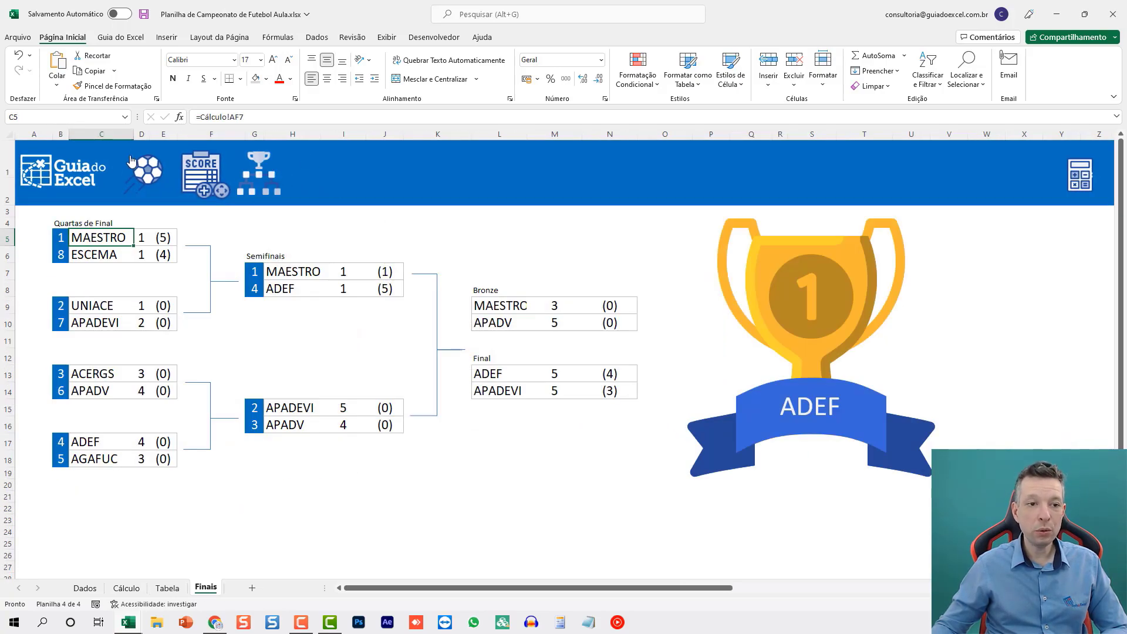
click(147, 169)
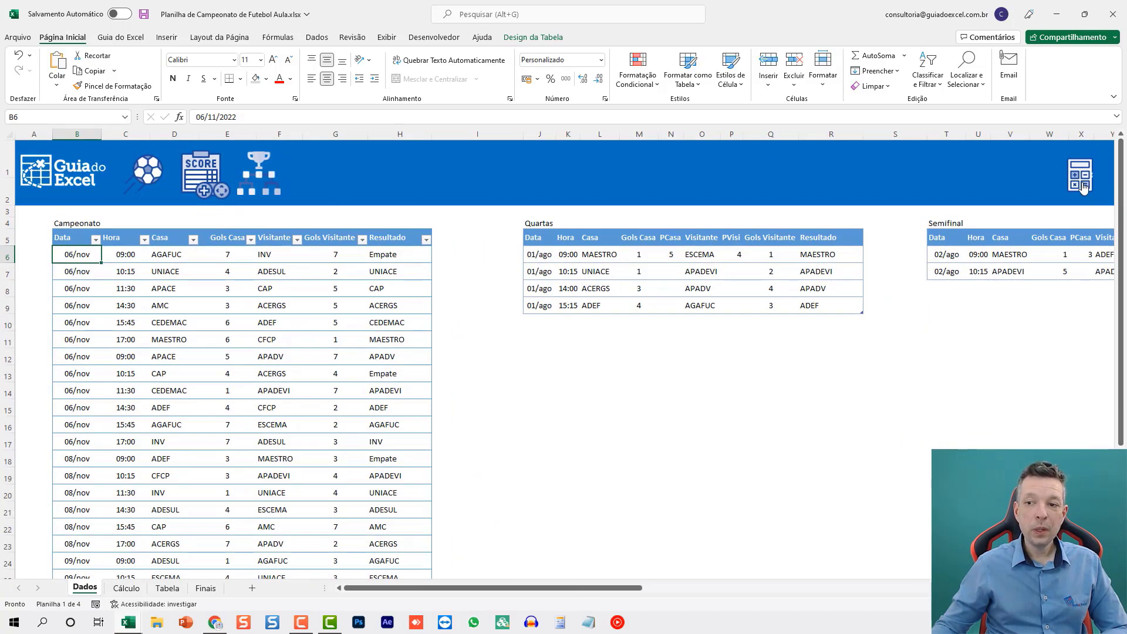
click(1083, 187)
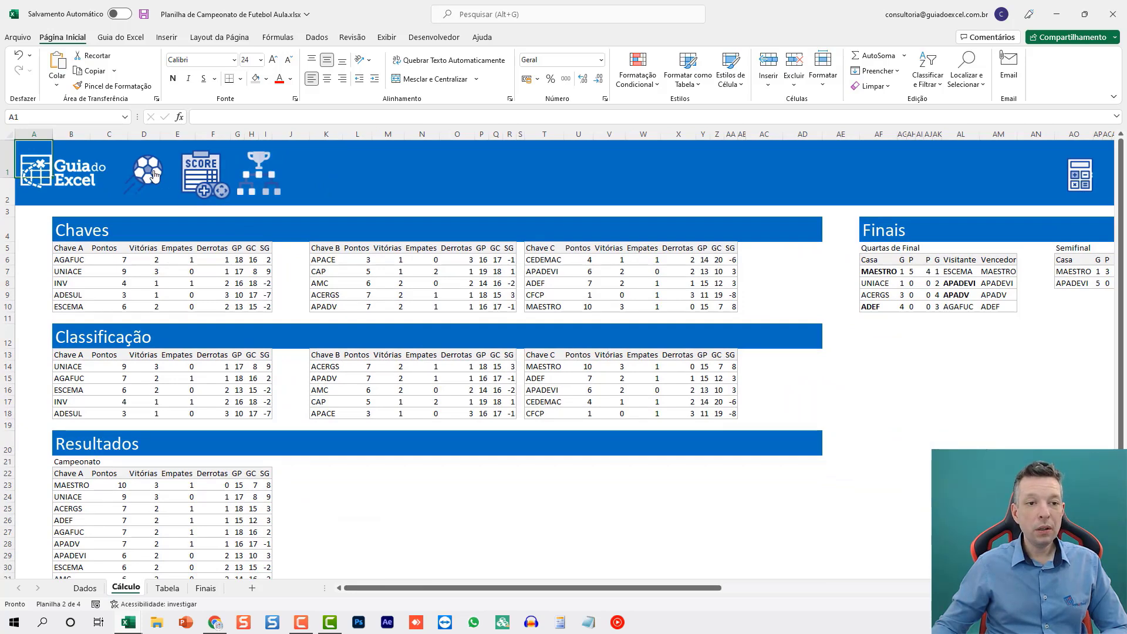
click(154, 174)
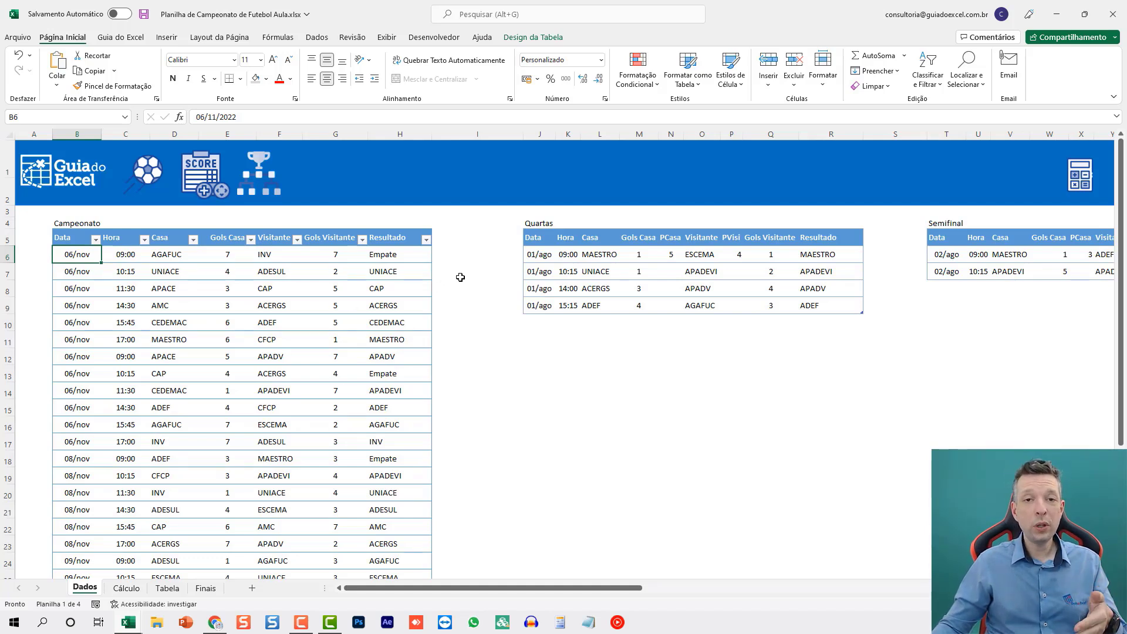
click(201, 178)
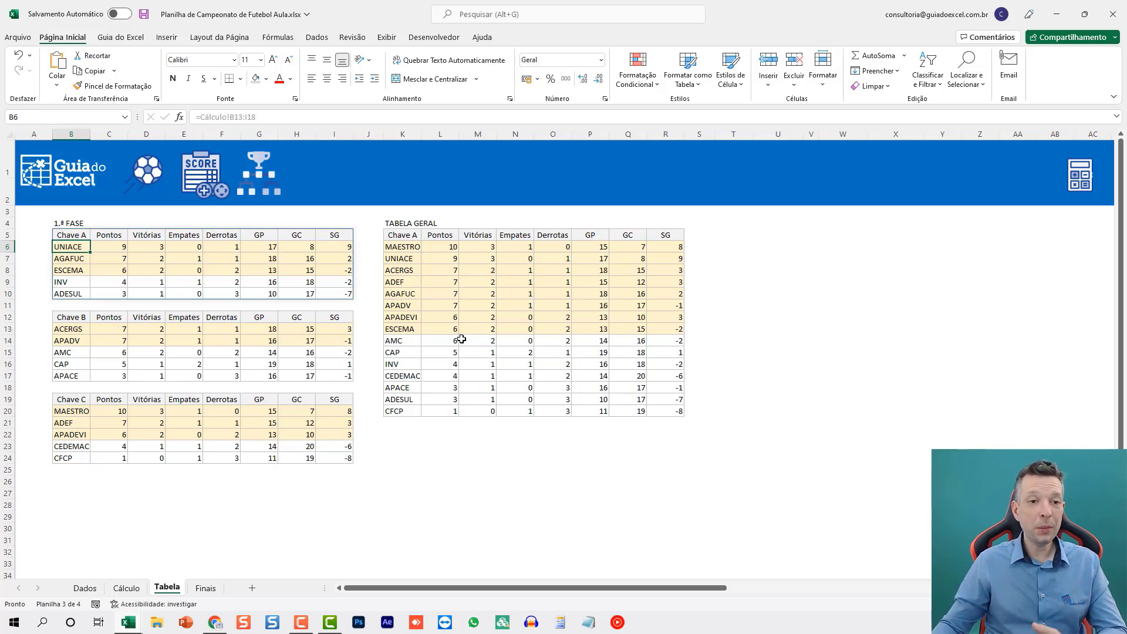
click(277, 187)
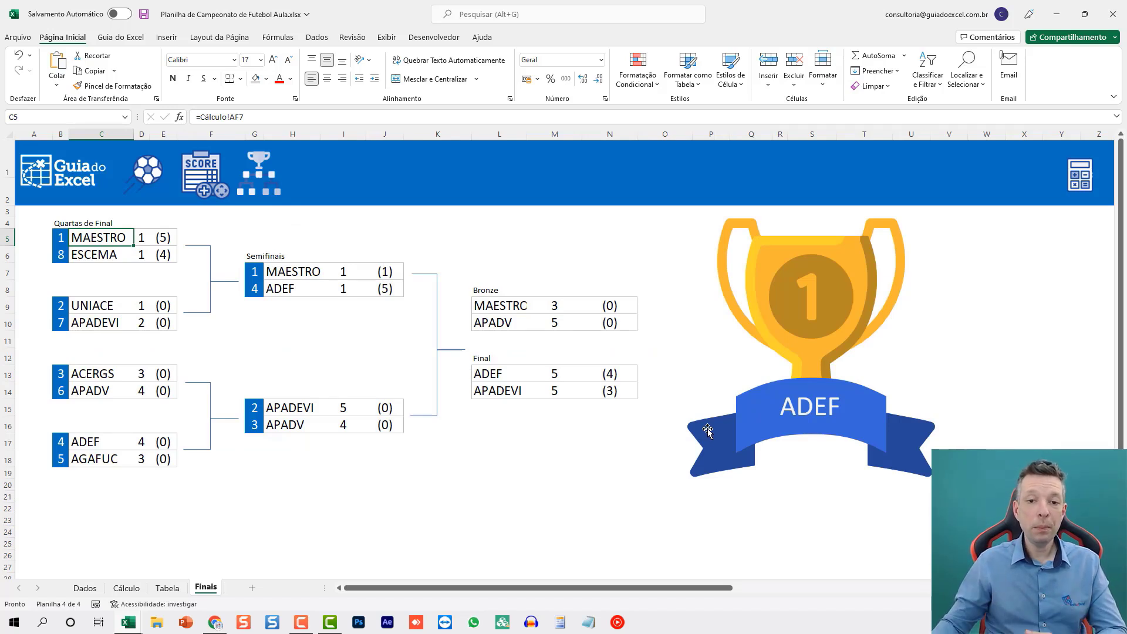
click(1079, 182)
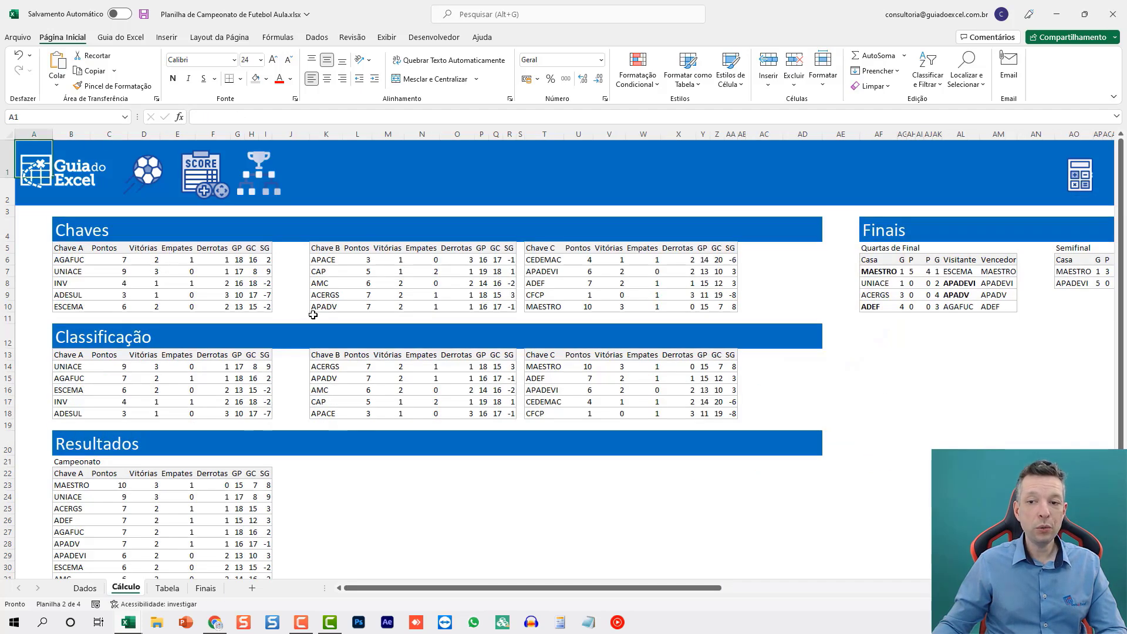
- Go to the Dados sheet and set the soccer ball icon's link to cell B6 of Dados in this document
scroll(313, 315, down, 2)
scroll(321, 316, up, 2)
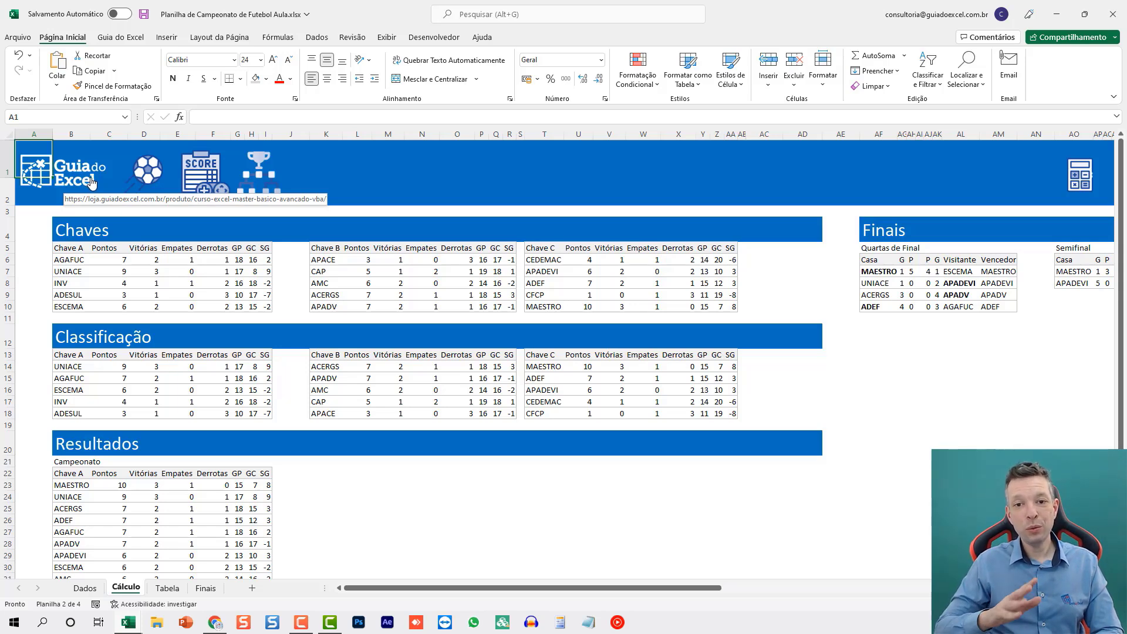
click(148, 174)
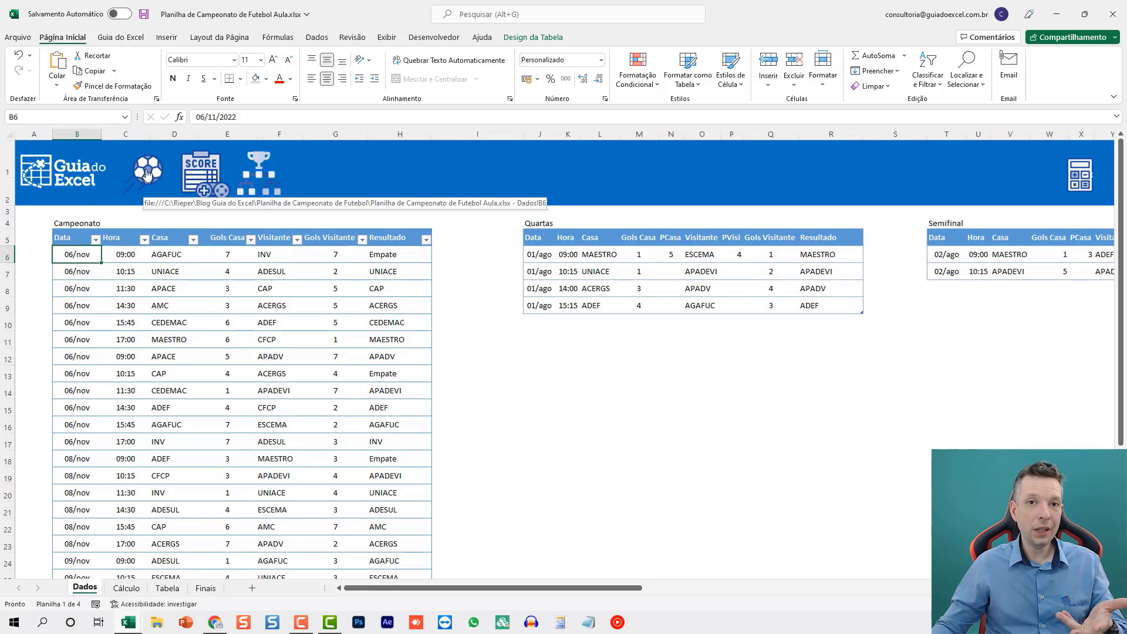
right_click(147, 173)
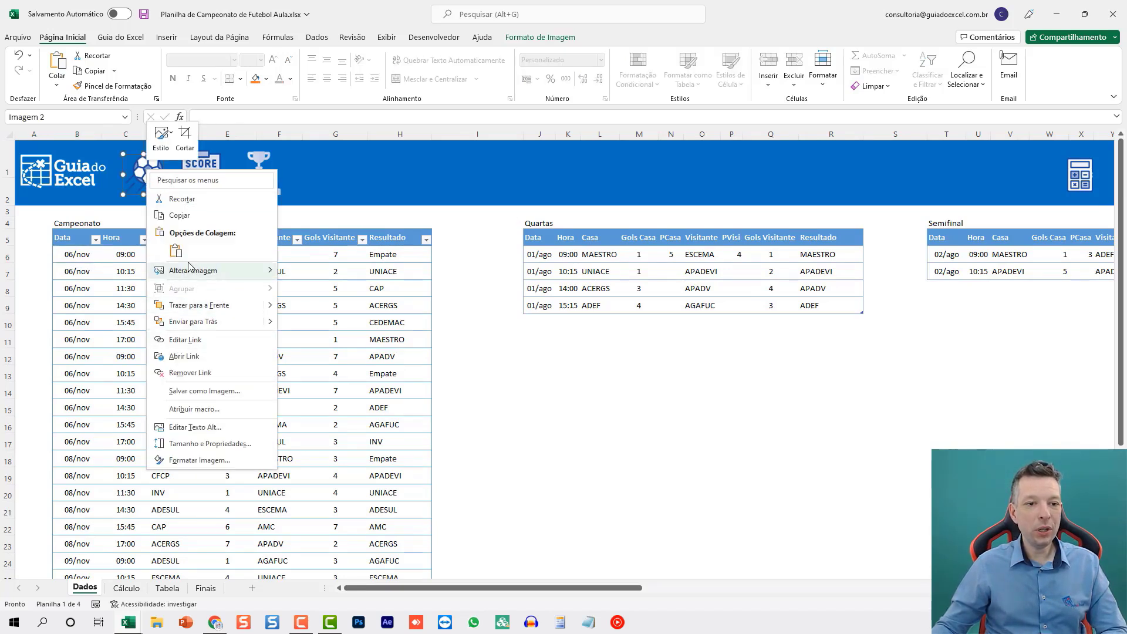
click(186, 339)
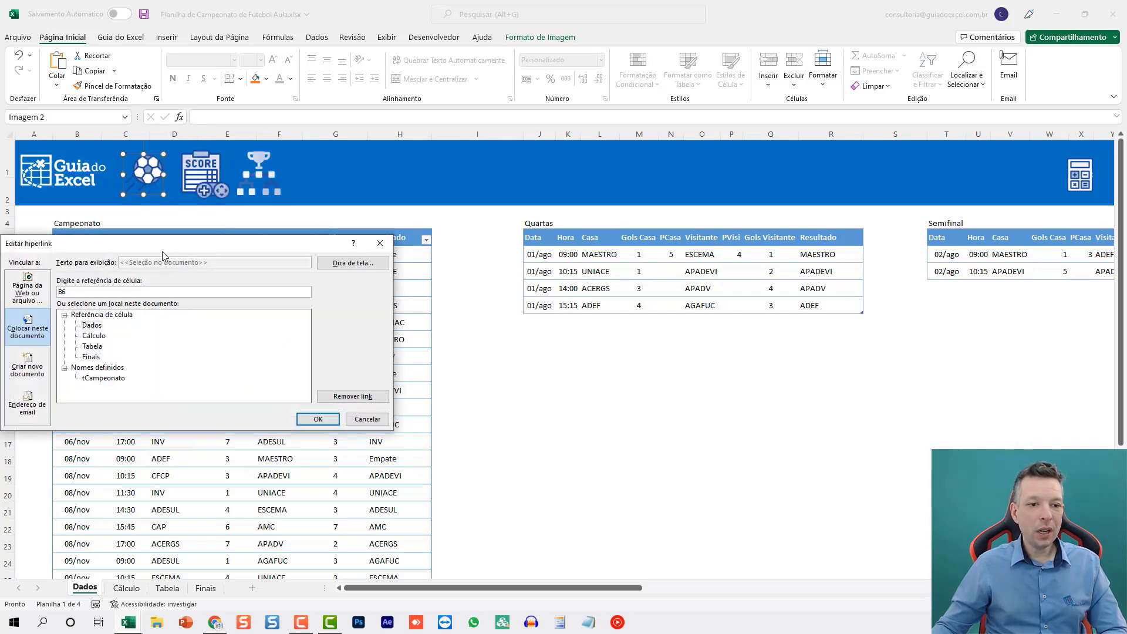
drag(156, 250, 409, 255)
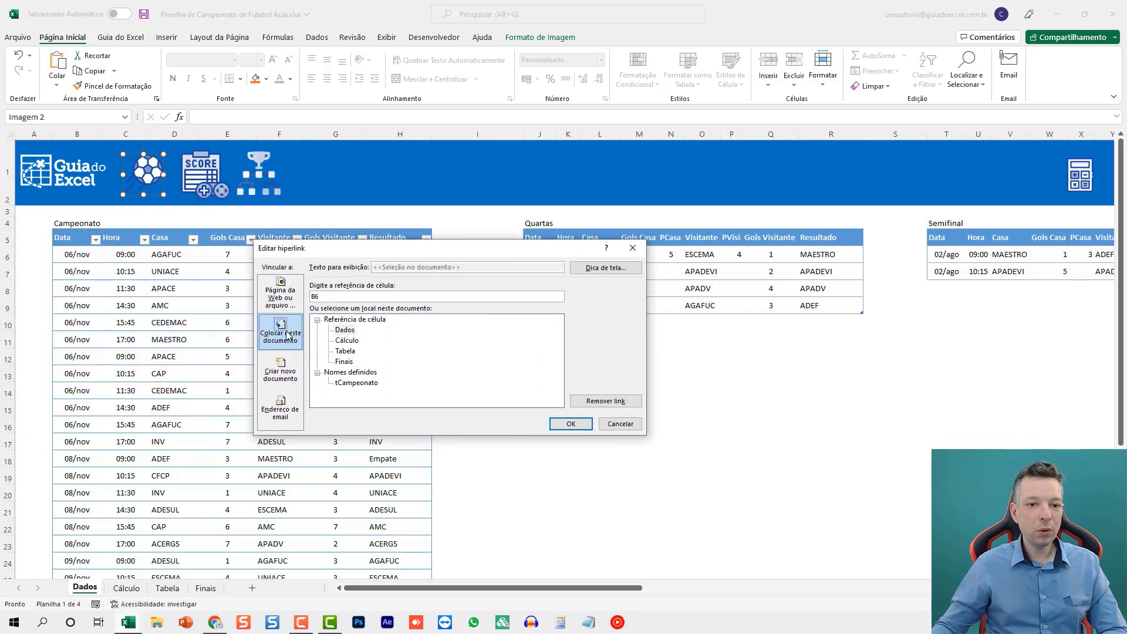
click(352, 330)
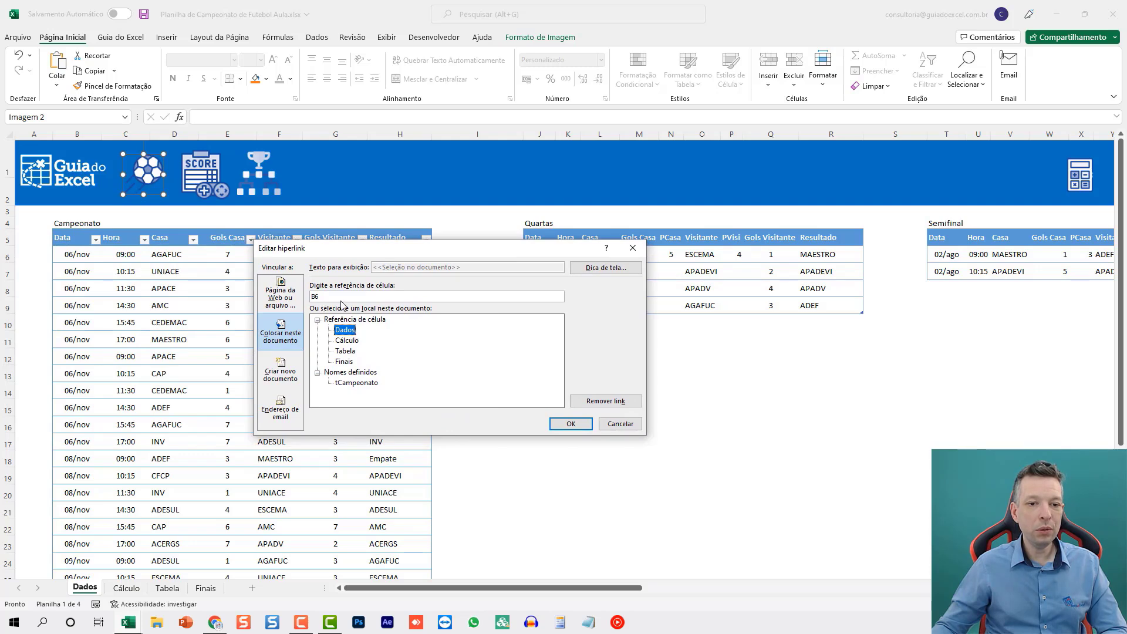
click(571, 424)
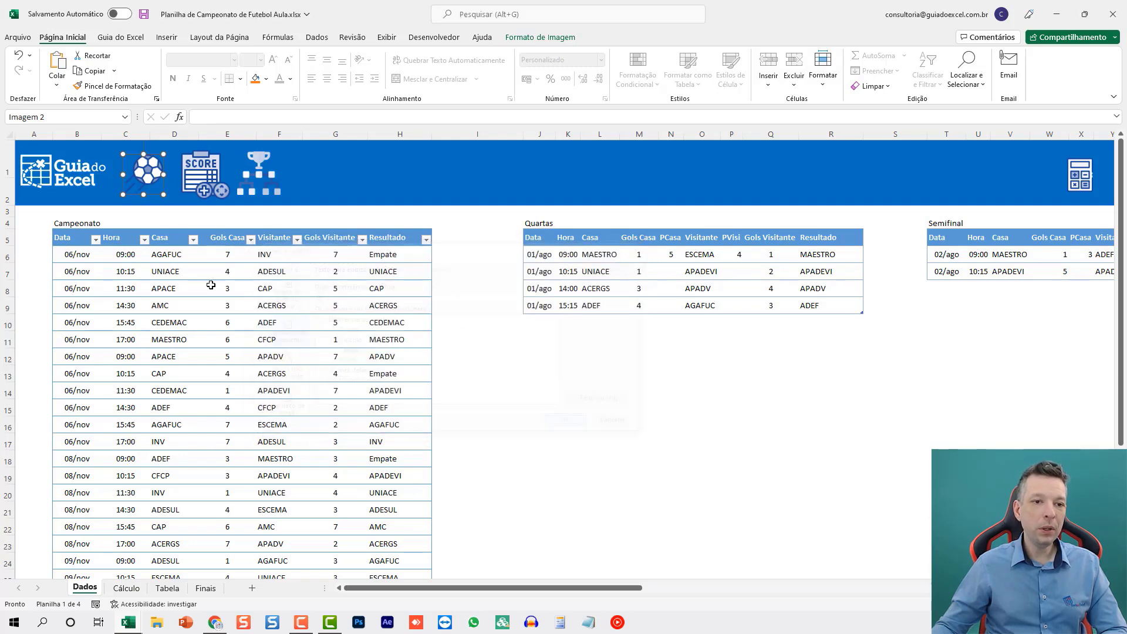
- Check the link destination of the banner's score icon and deselect the icon
click(211, 178)
right_click(211, 178)
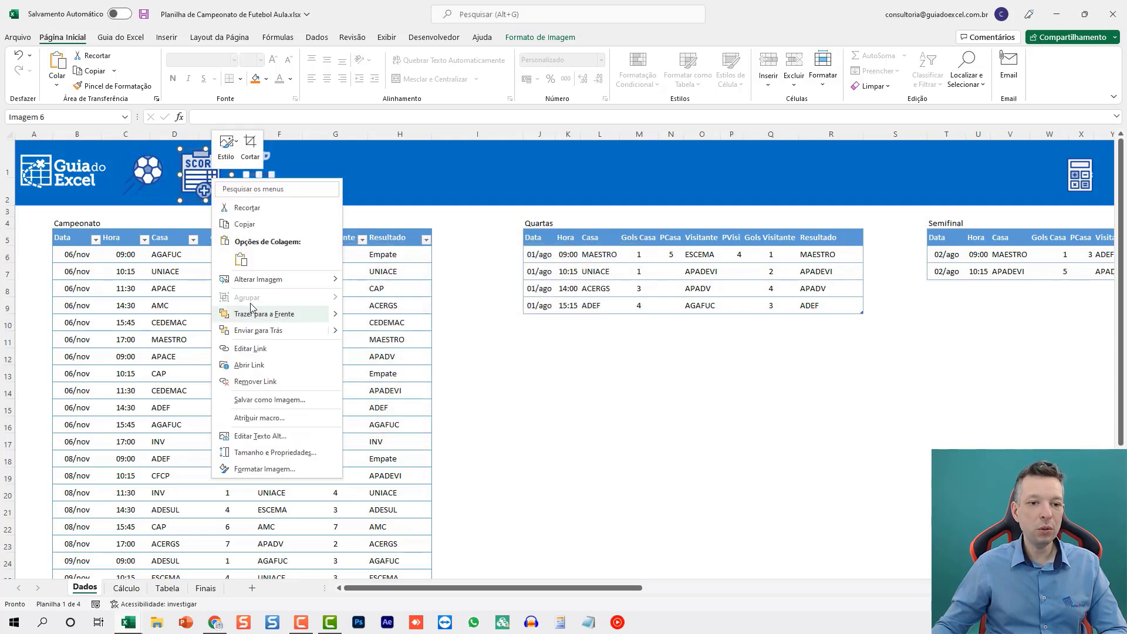
click(251, 349)
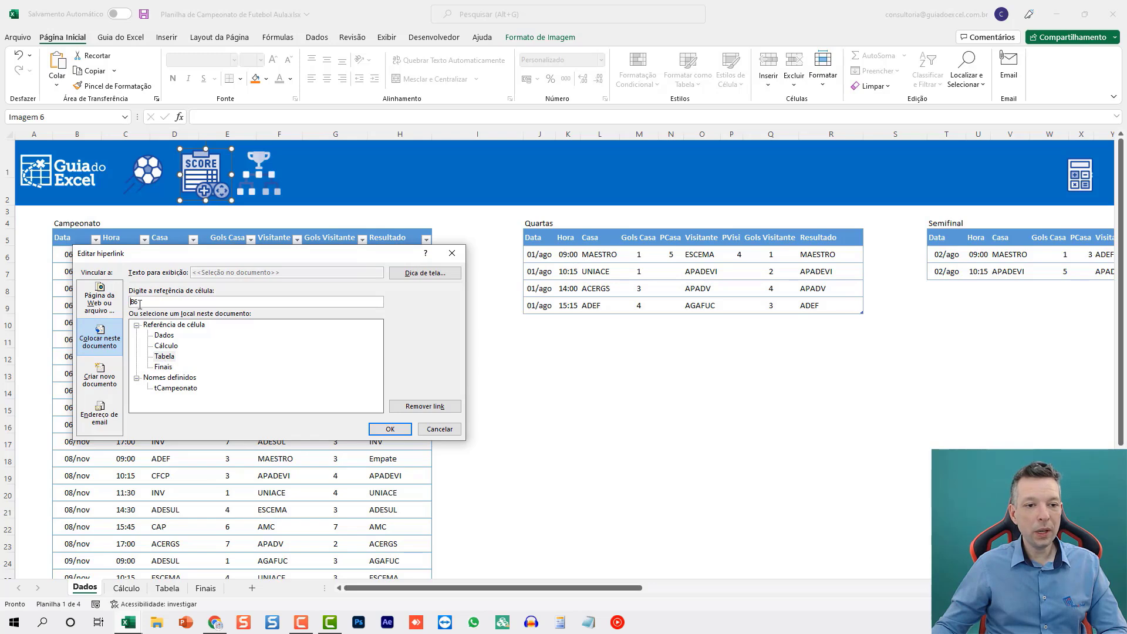
click(390, 431)
click(272, 305)
- Test the banner's navigation icons by switching among the Dados, Tabela, Finais and Cálculo sheets, ending on Dados
click(161, 181)
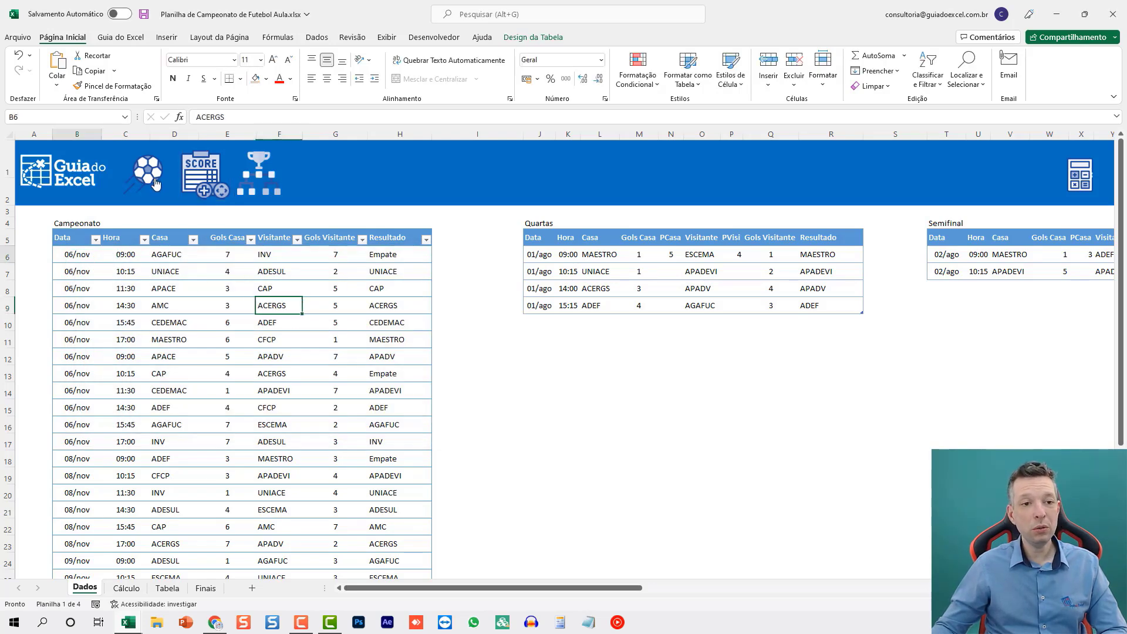
click(214, 176)
click(273, 169)
click(209, 173)
click(152, 168)
click(197, 171)
click(259, 171)
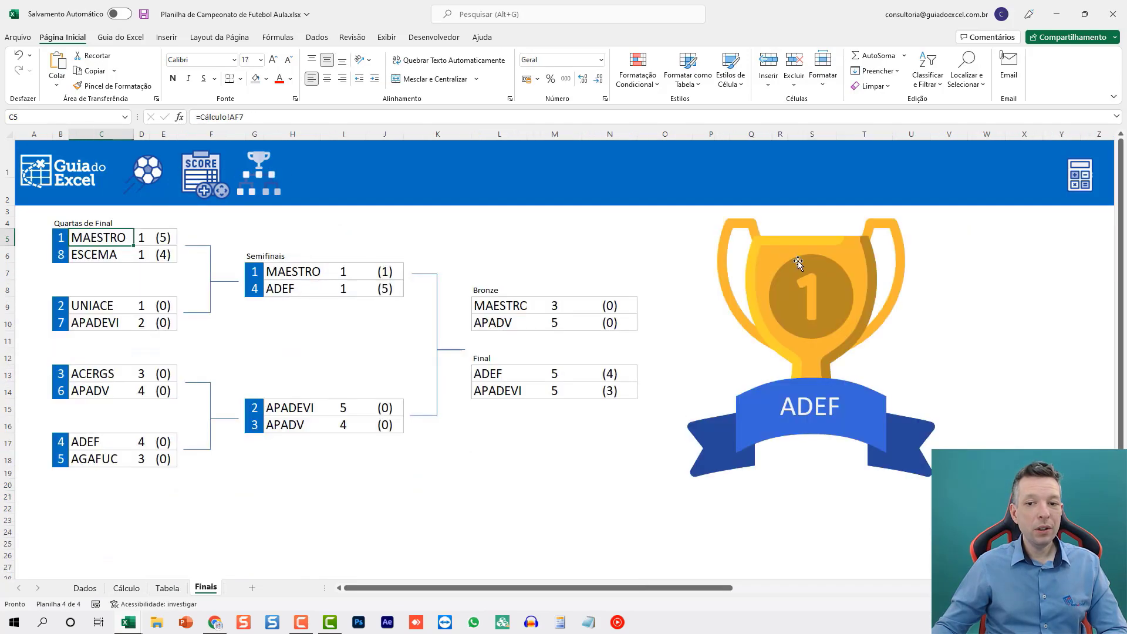
click(1083, 179)
click(279, 175)
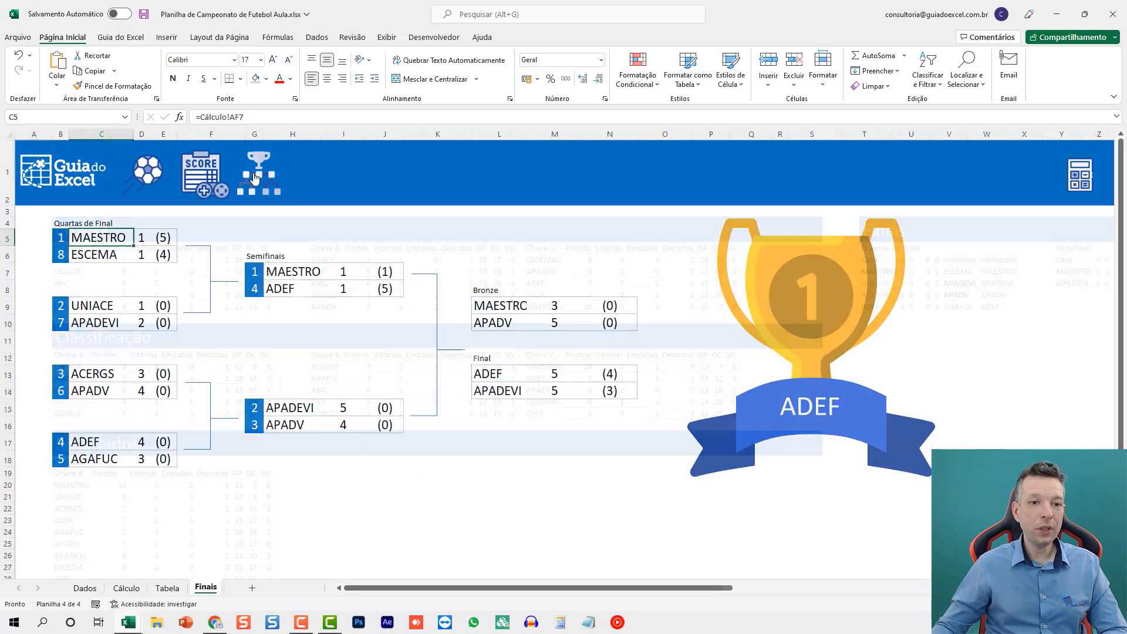
click(200, 171)
click(150, 169)
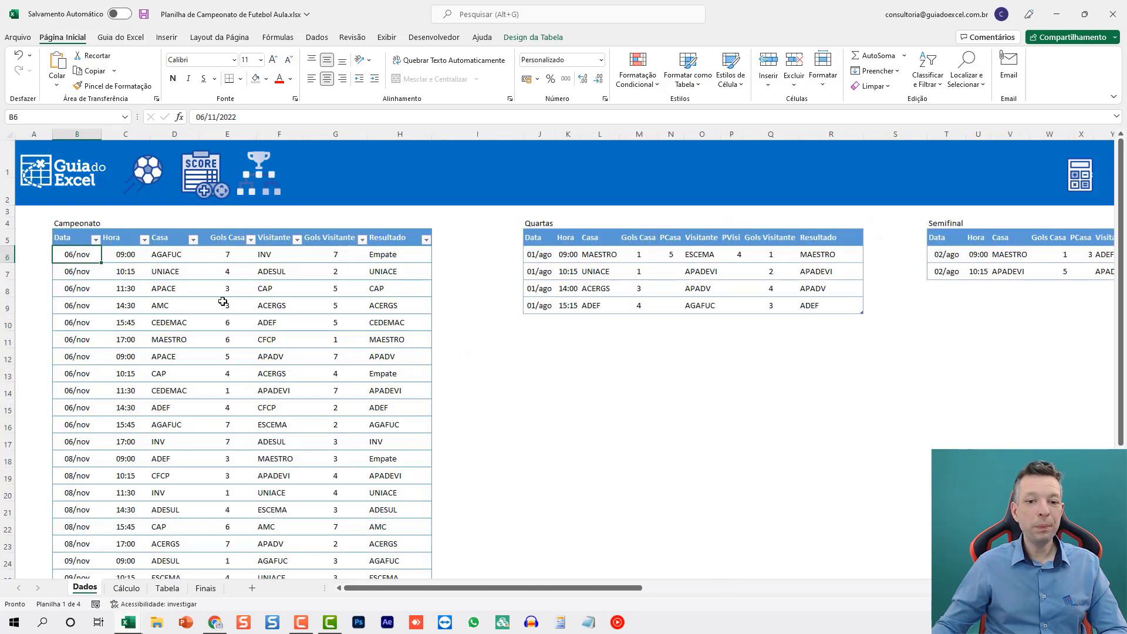